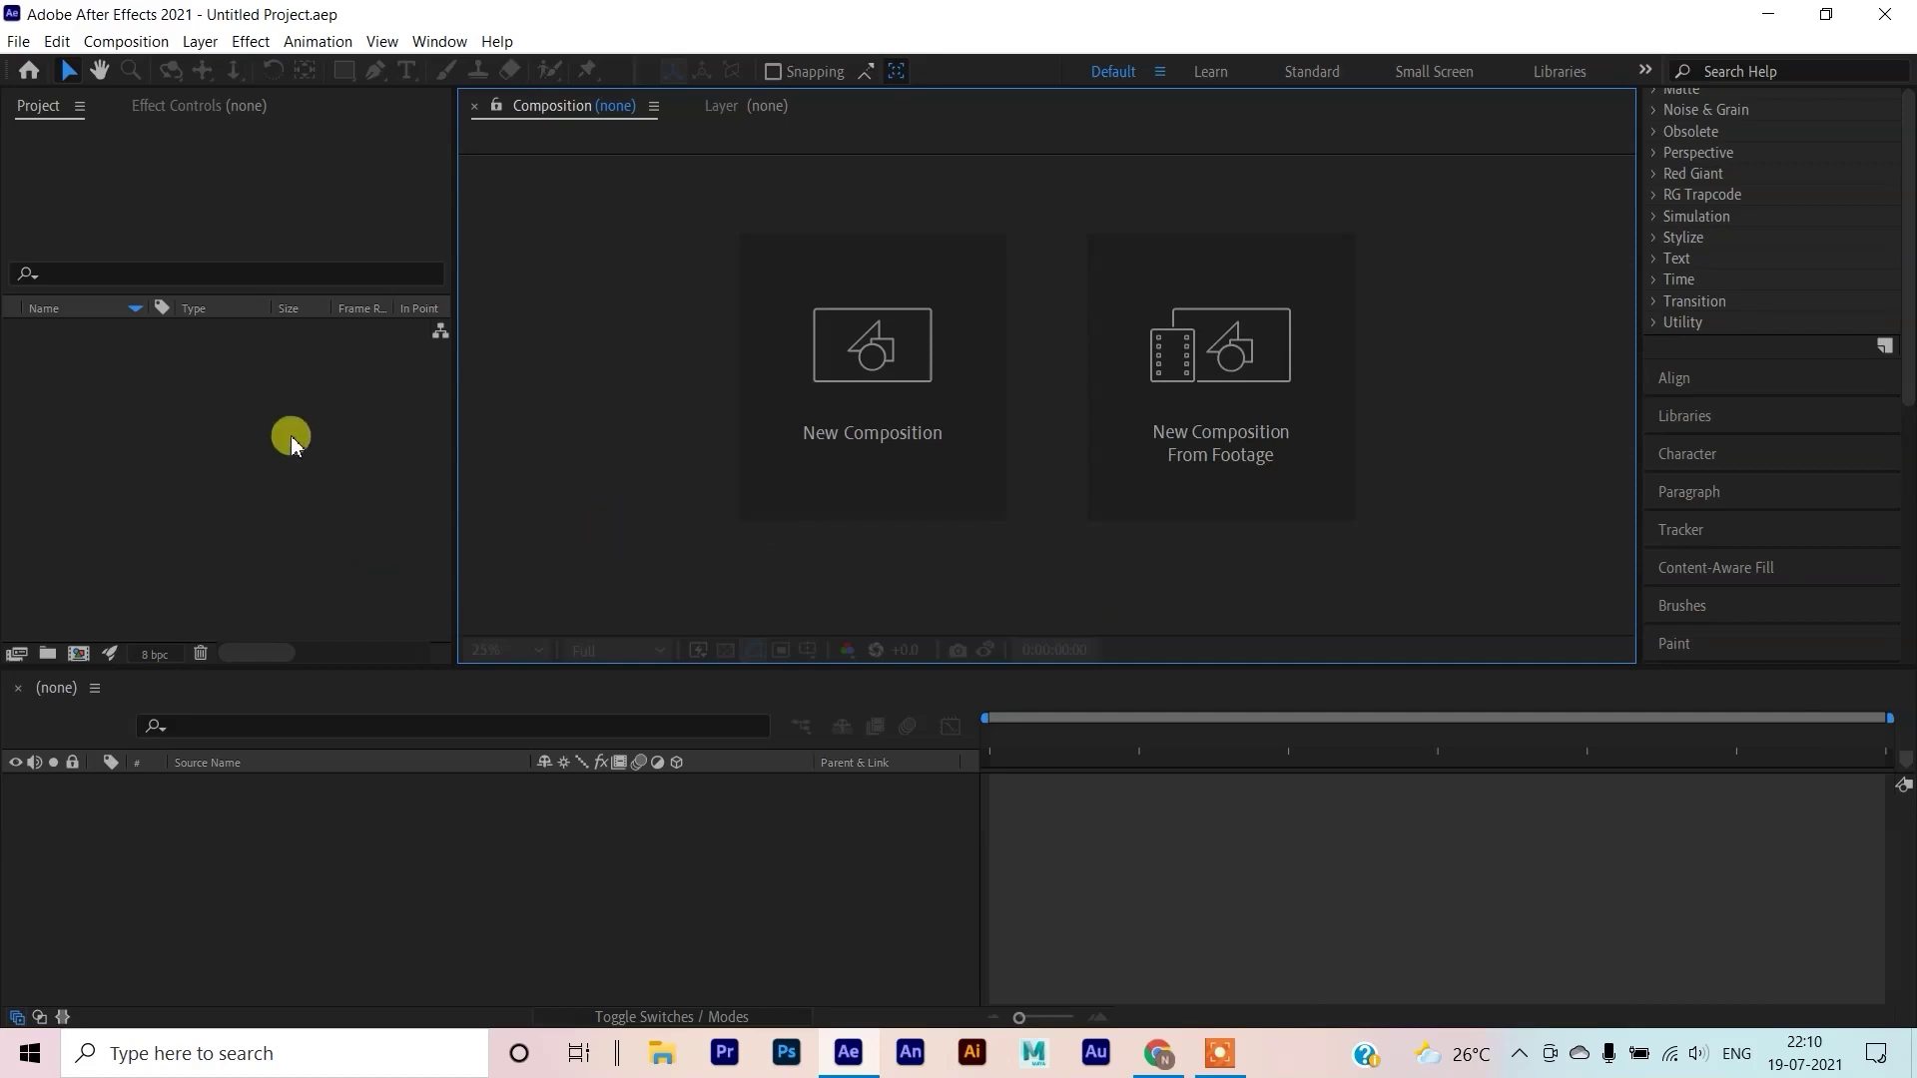
Import the black-and-white street photo JPEG from the Downloads folder and create a composition from it
{"action": "double_click", "coordinate": [325, 427]}
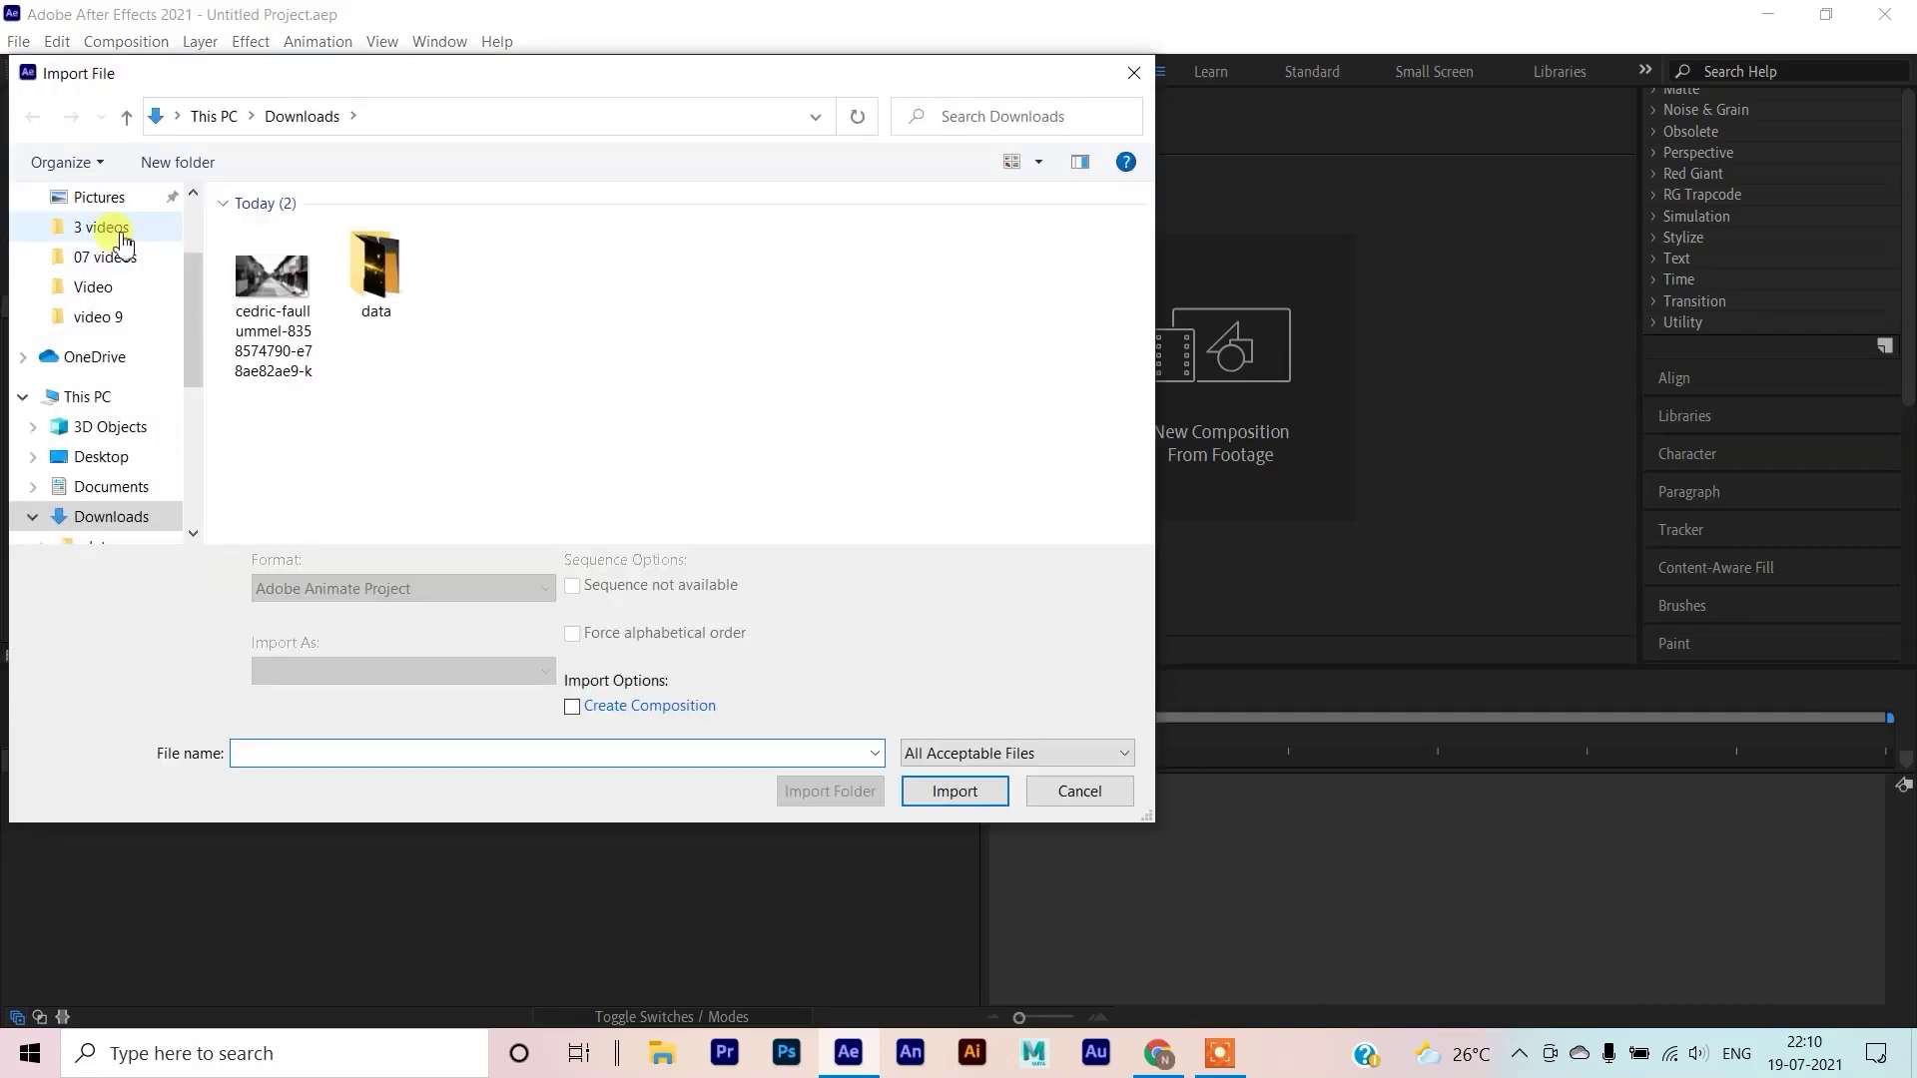
{"action": "left_click", "coordinate": [268, 288]}
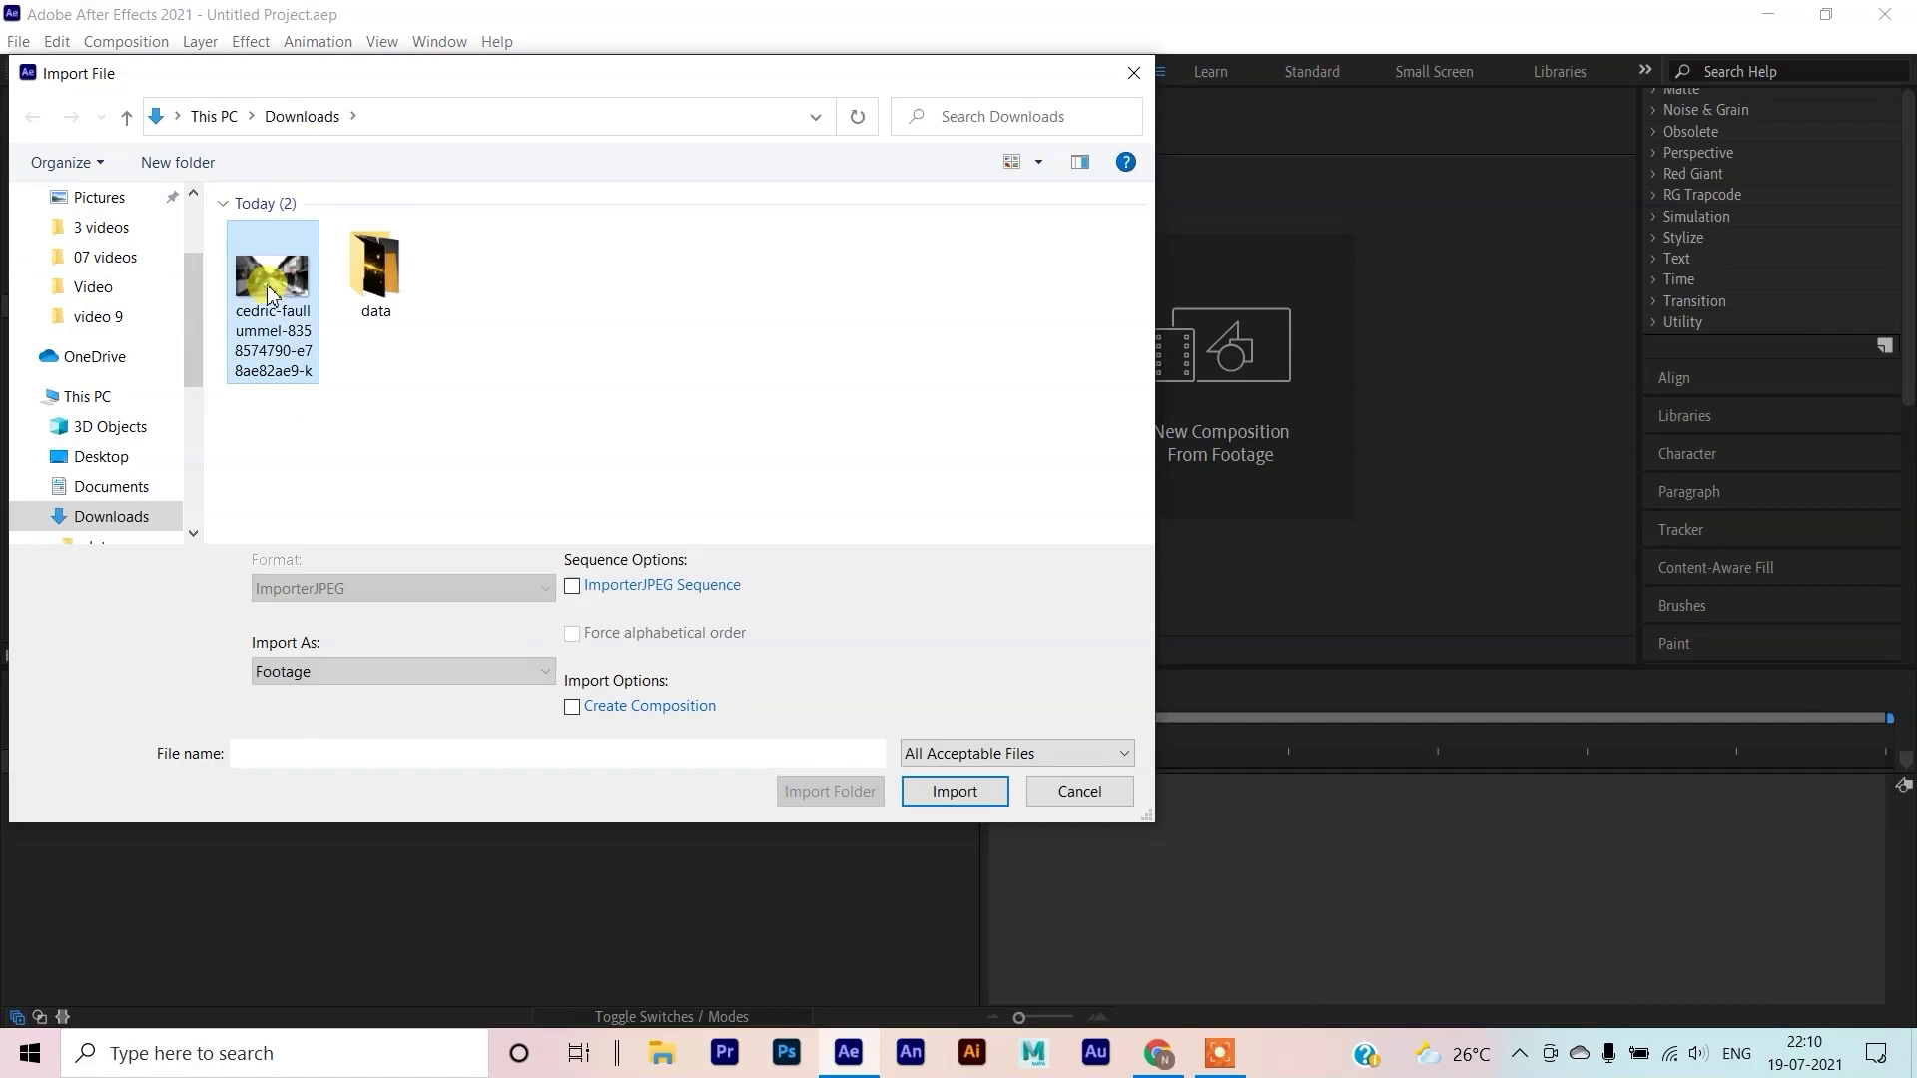
{"action": "left_click", "coordinate": [950, 792]}
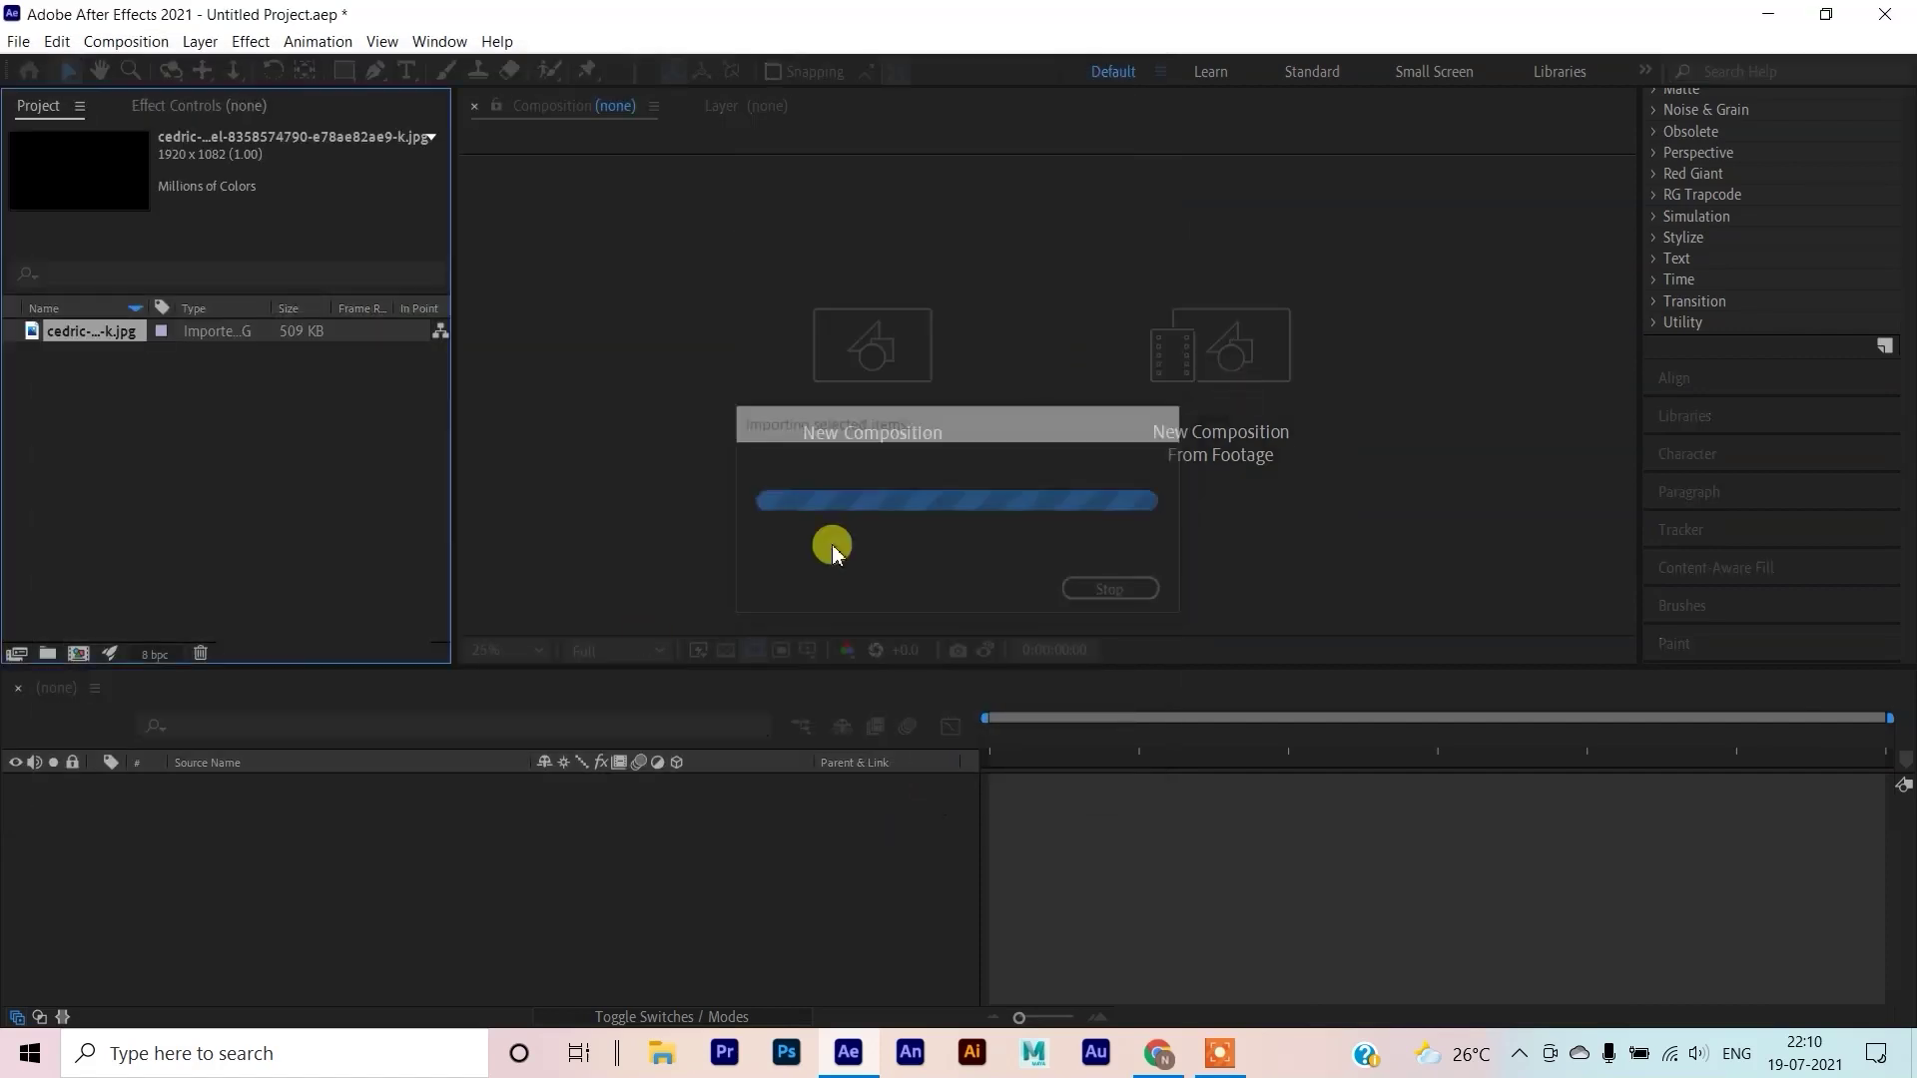
{"action": "left_click", "coordinate": [92, 332]}
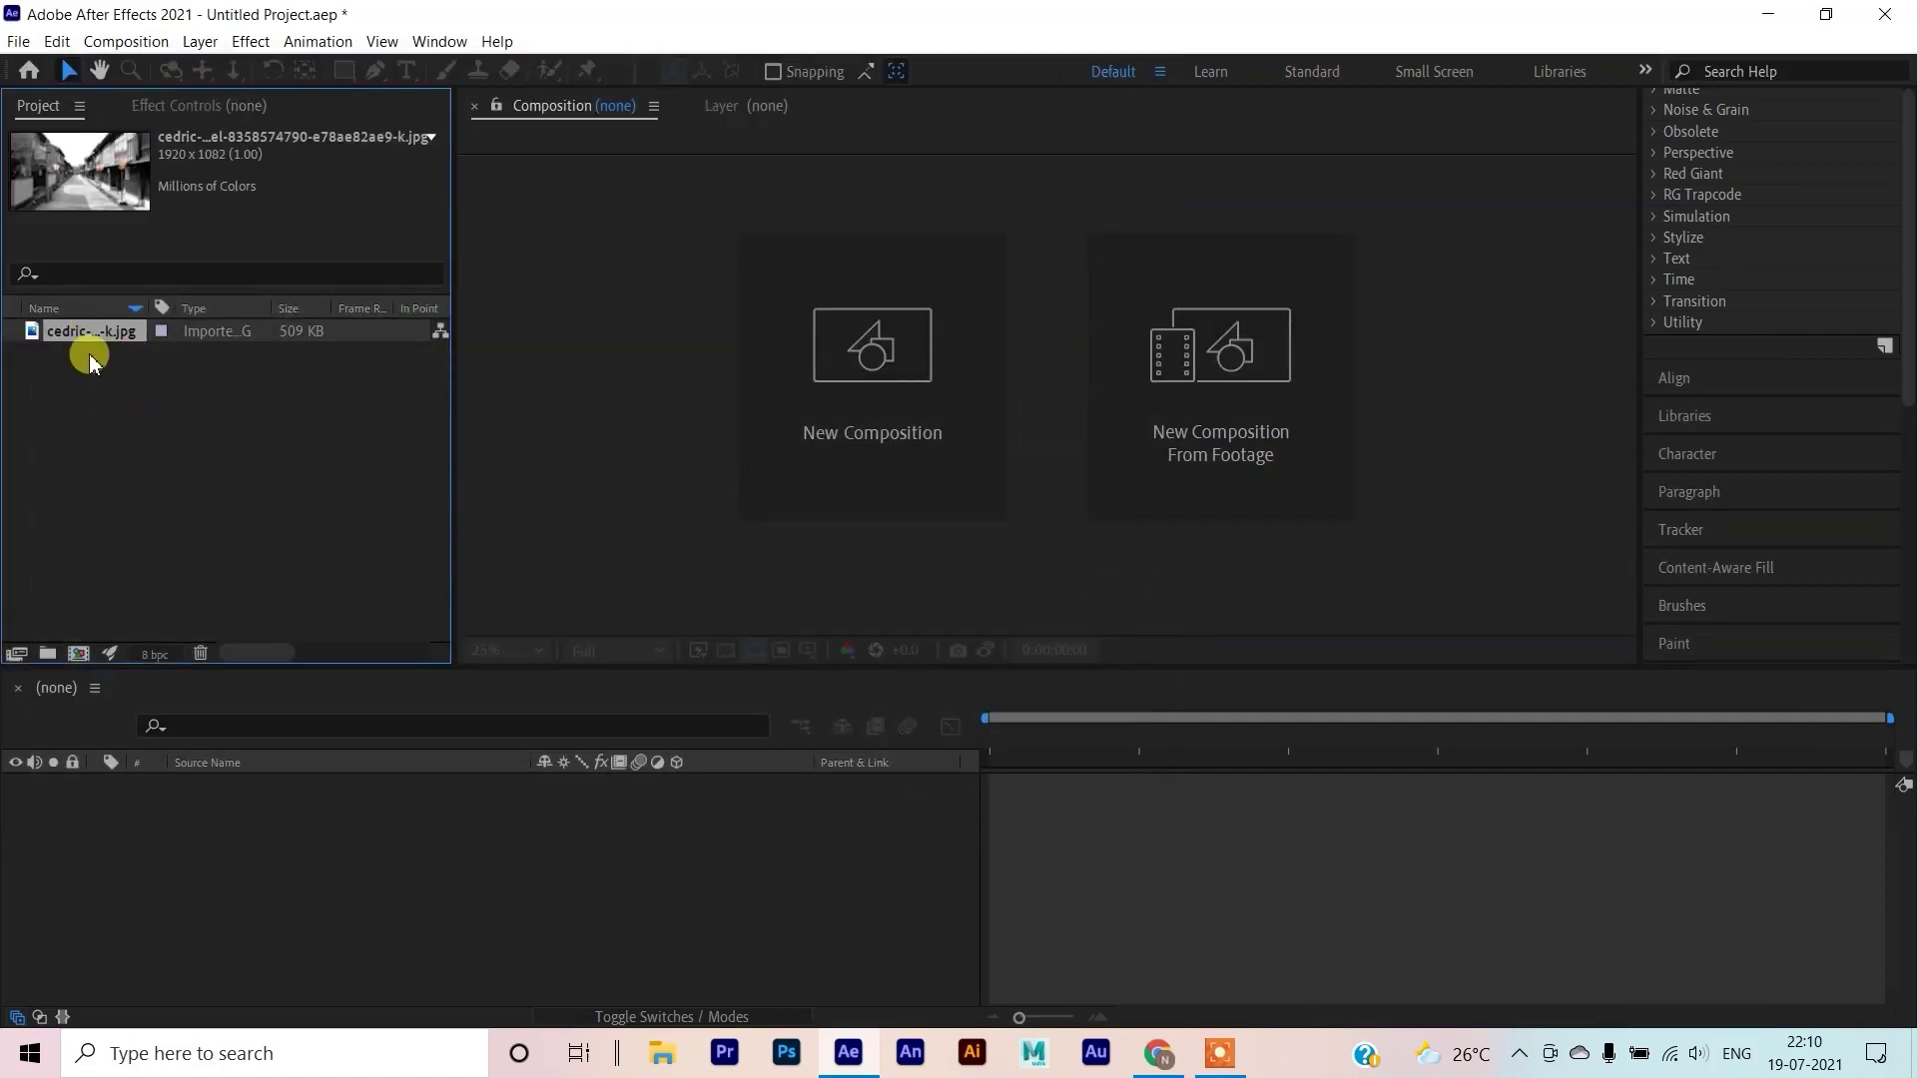
{"action": "left_click_drag", "start_coordinate": [90, 334], "coordinate": [81, 661]}
{"action": "left_click", "coordinate": [417, 896]}
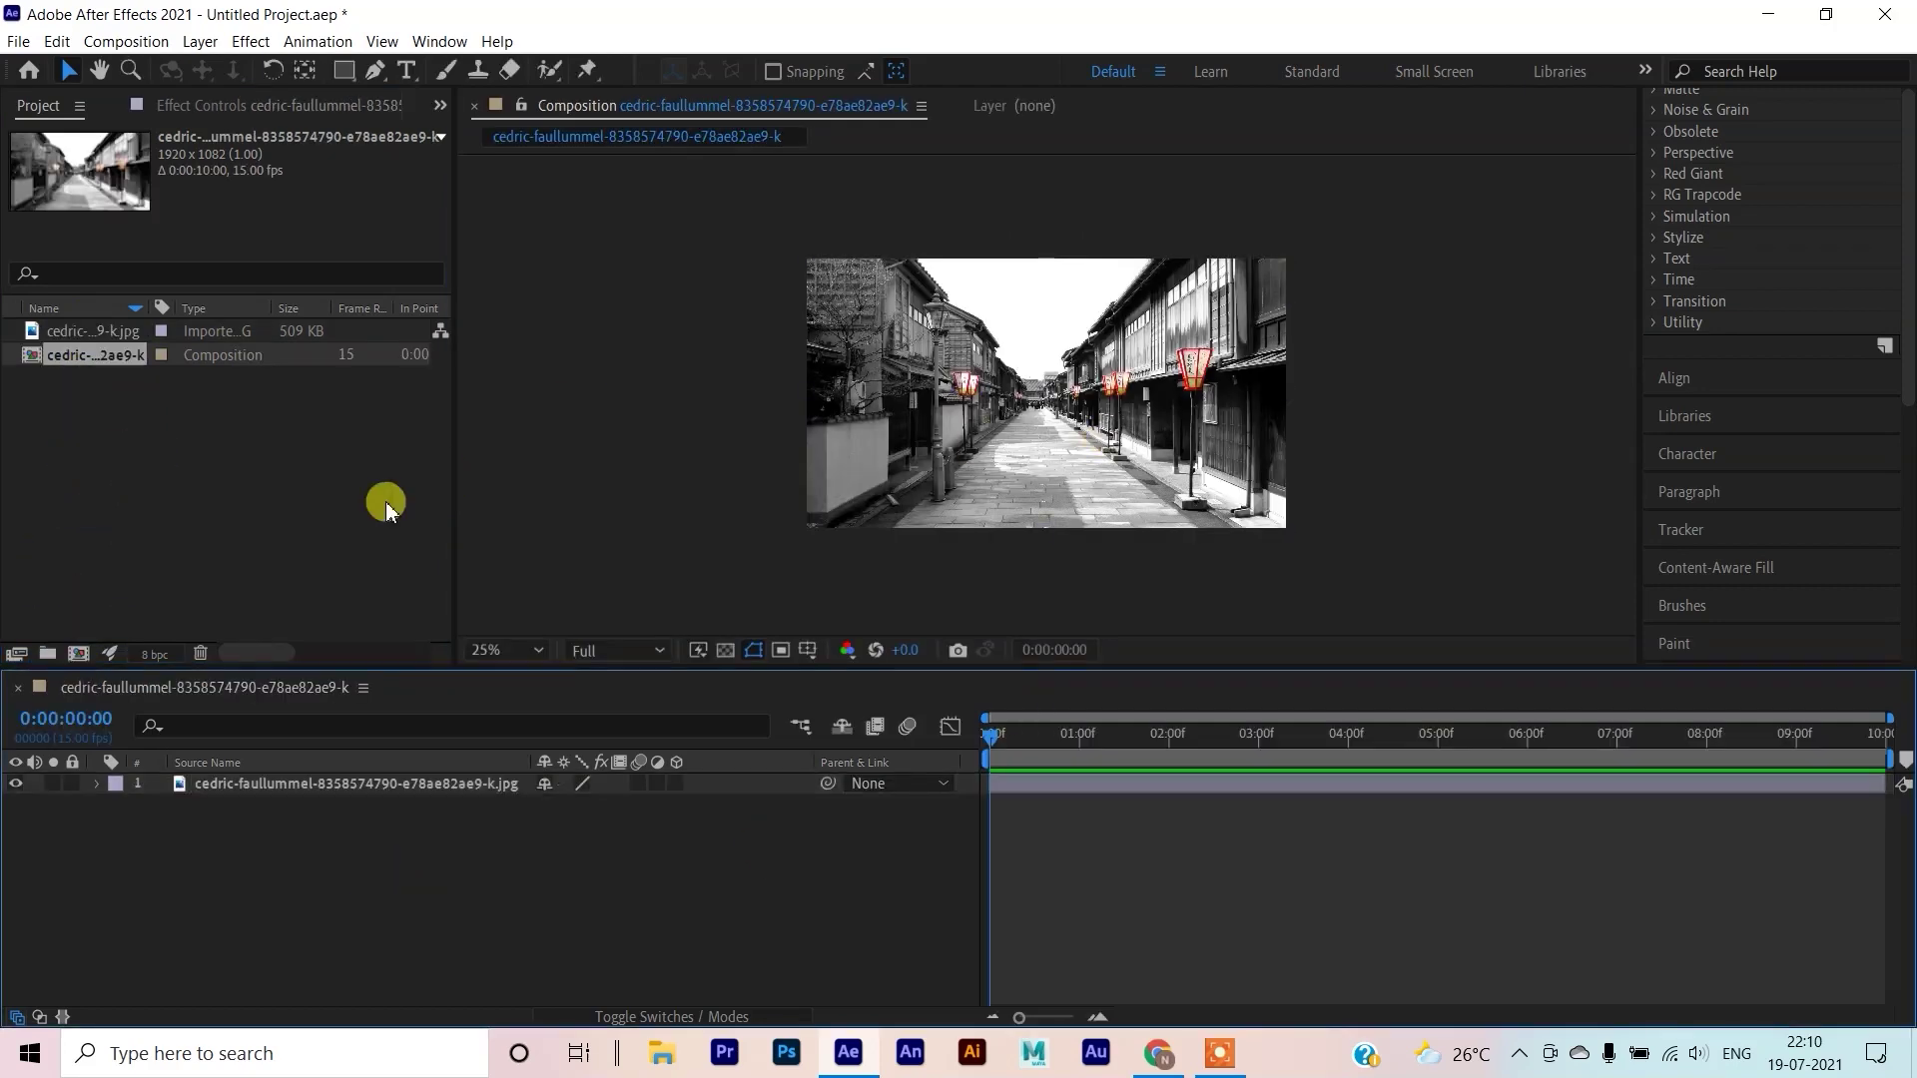
Unlock the aspect ratio in the composition's settings and set its height to 1080 px, keeping the width at 1920 px
{"action": "left_click", "coordinate": [158, 40]}
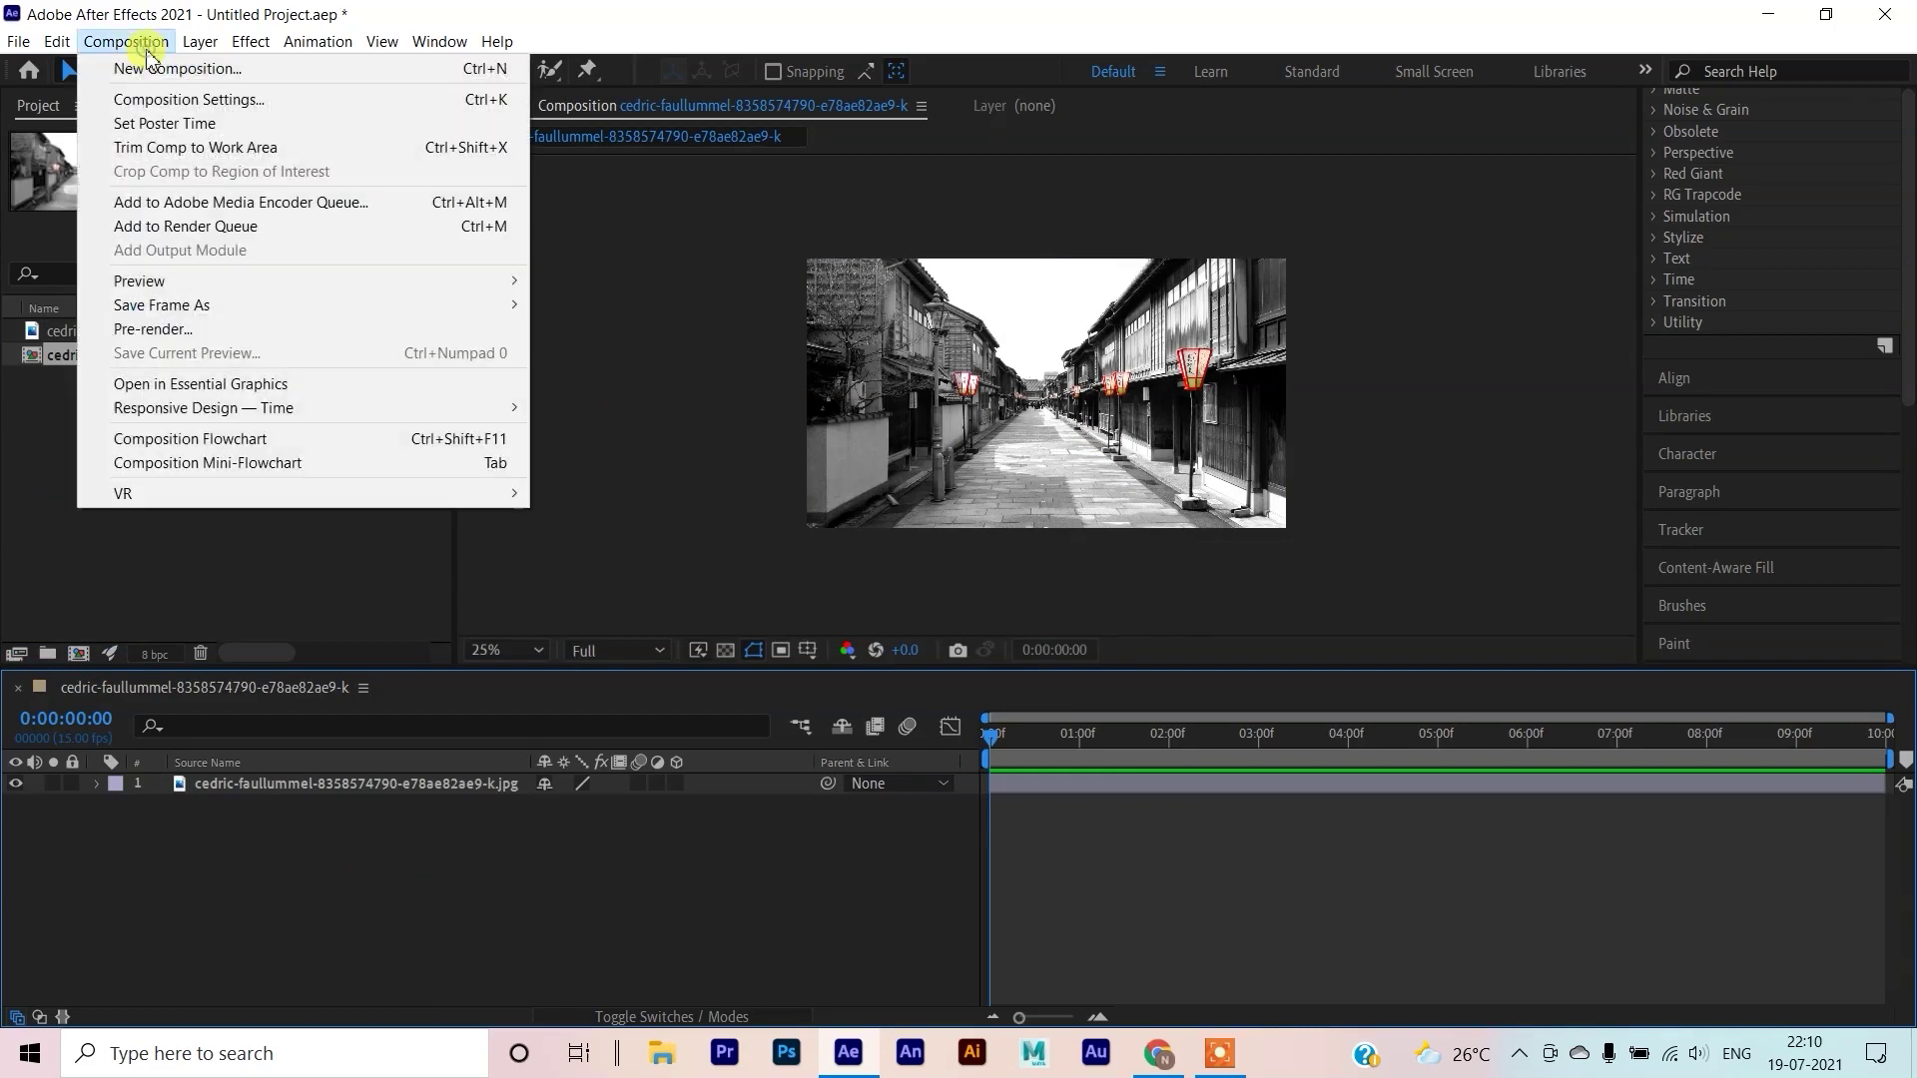
{"action": "left_click", "coordinate": [167, 103]}
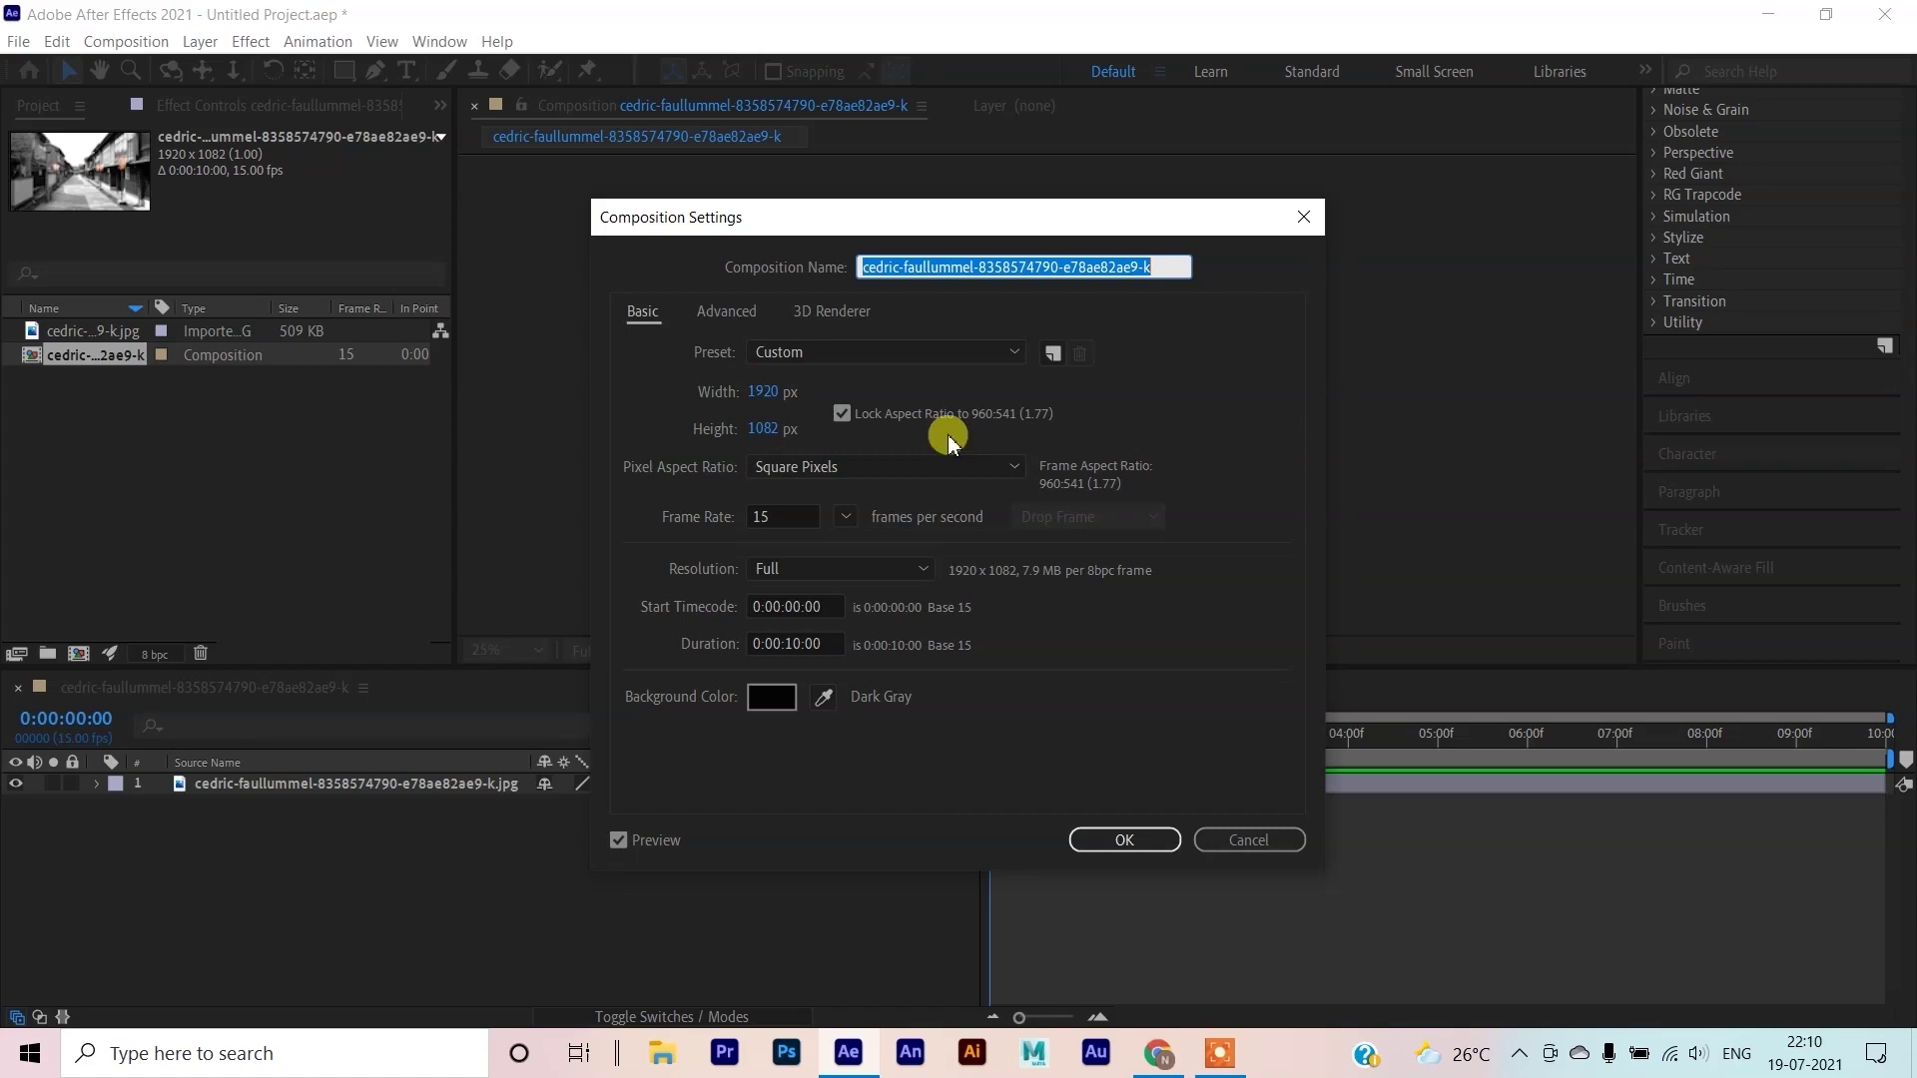
{"action": "left_click", "coordinate": [771, 430]}
{"action": "type", "text": "1080"}
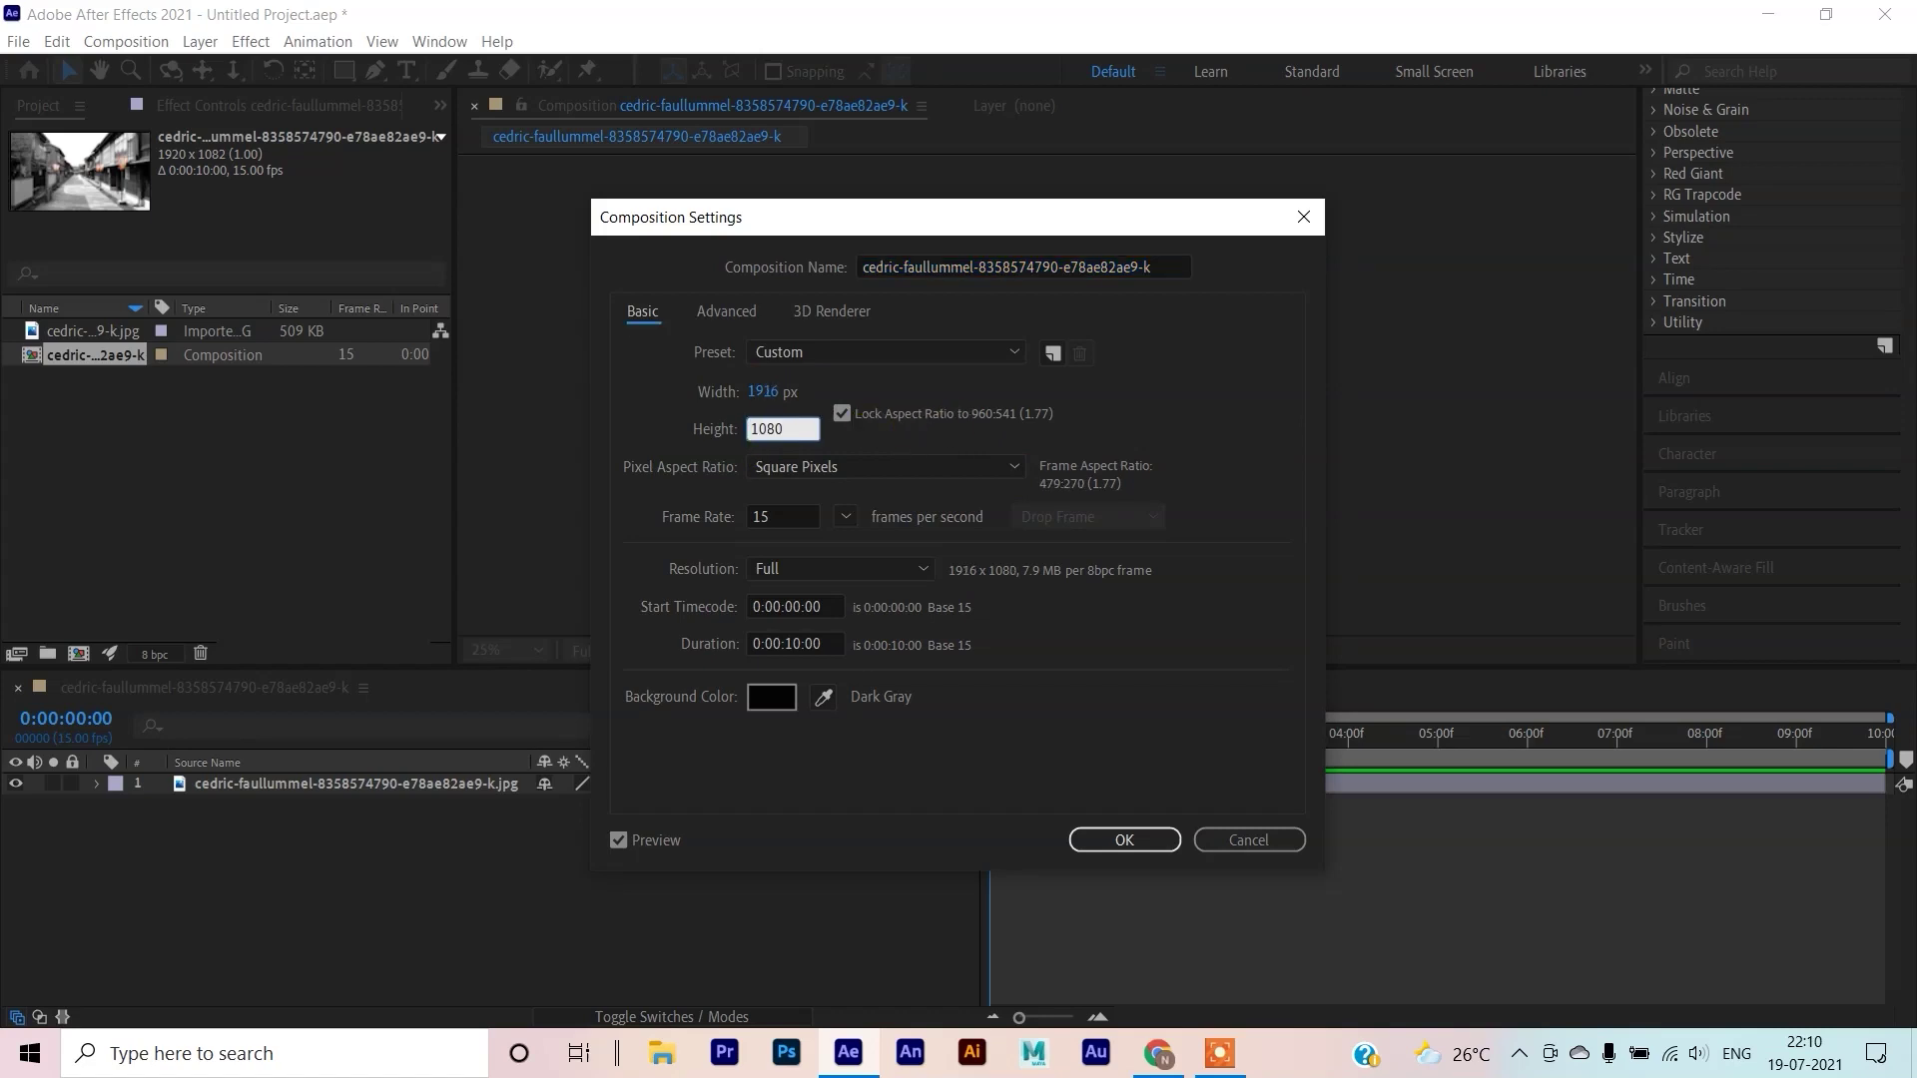
{"action": "left_click", "coordinate": [839, 414]}
{"action": "double_click", "coordinate": [778, 430]}
{"action": "type", "text": "1080"}
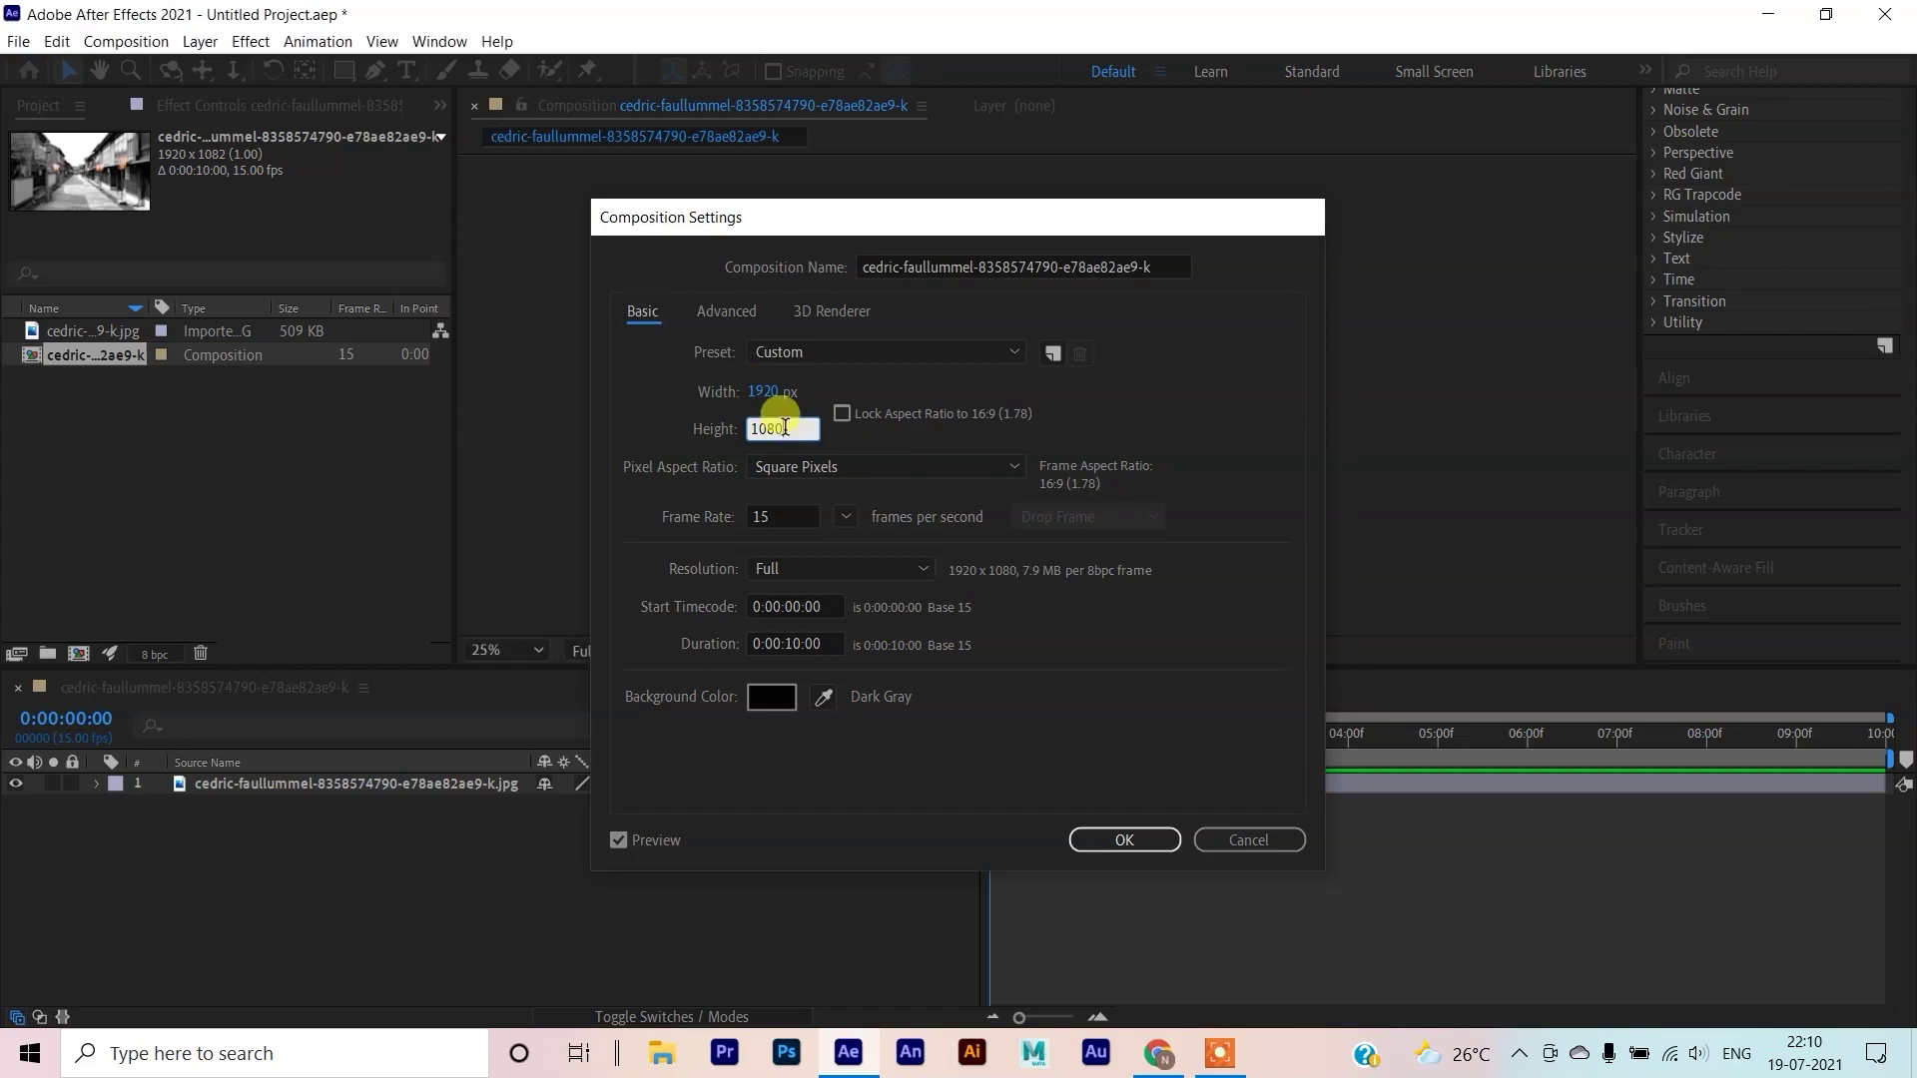
{"action": "key", "text": "Return"}
{"action": "left_click", "coordinate": [539, 448]}
{"action": "left_click", "coordinate": [908, 431]}
{"action": "left_click", "coordinate": [617, 902]}
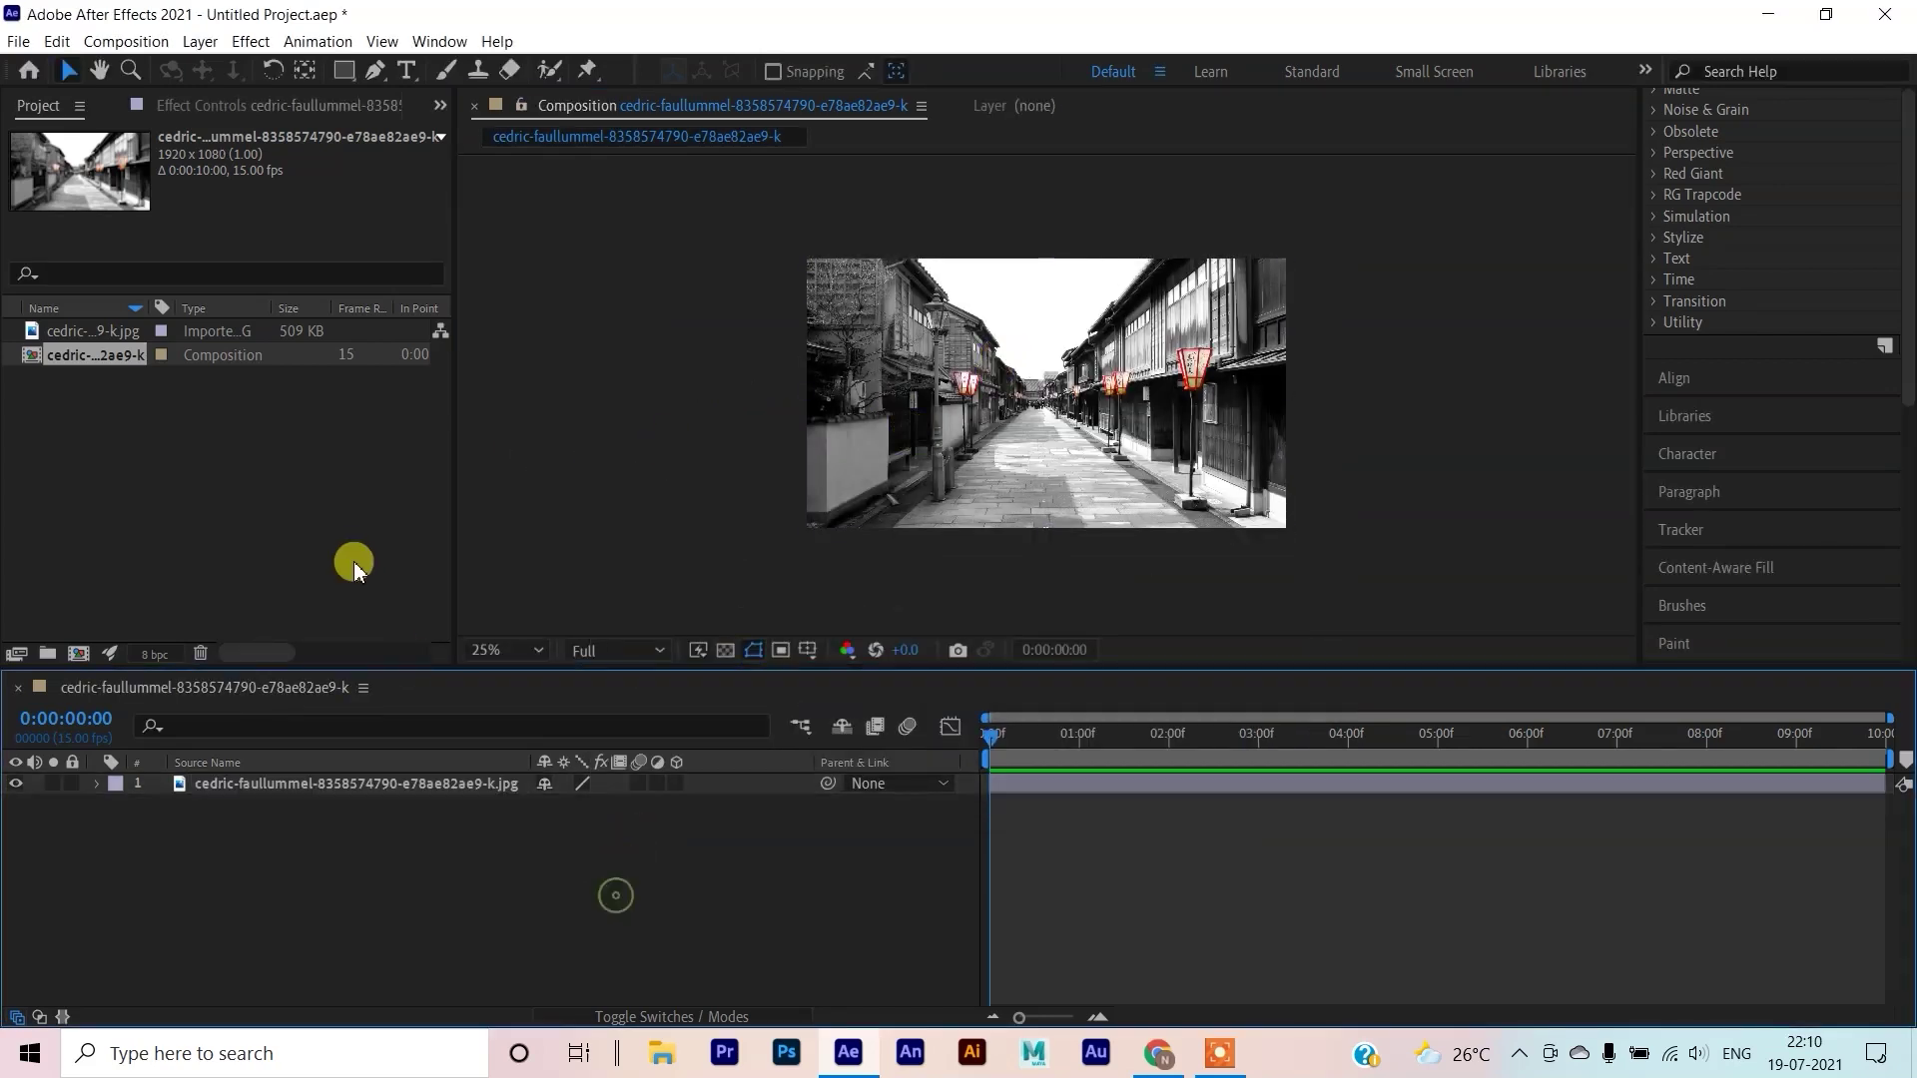
{"action": "left_click", "coordinate": [351, 555]}
{"action": "left_click", "coordinate": [1157, 425]}
{"action": "scroll", "coordinate": [998, 425], "scroll_direction": "up", "scroll_amount": 3}
{"action": "scroll", "coordinate": [1011, 432], "scroll_direction": "down", "scroll_amount": 3}
Add a two-node camera with the 35mm preset and Lock to Zoom turned off to the composition
{"action": "left_click", "coordinate": [492, 924]}
{"action": "right_click", "coordinate": [483, 865]}
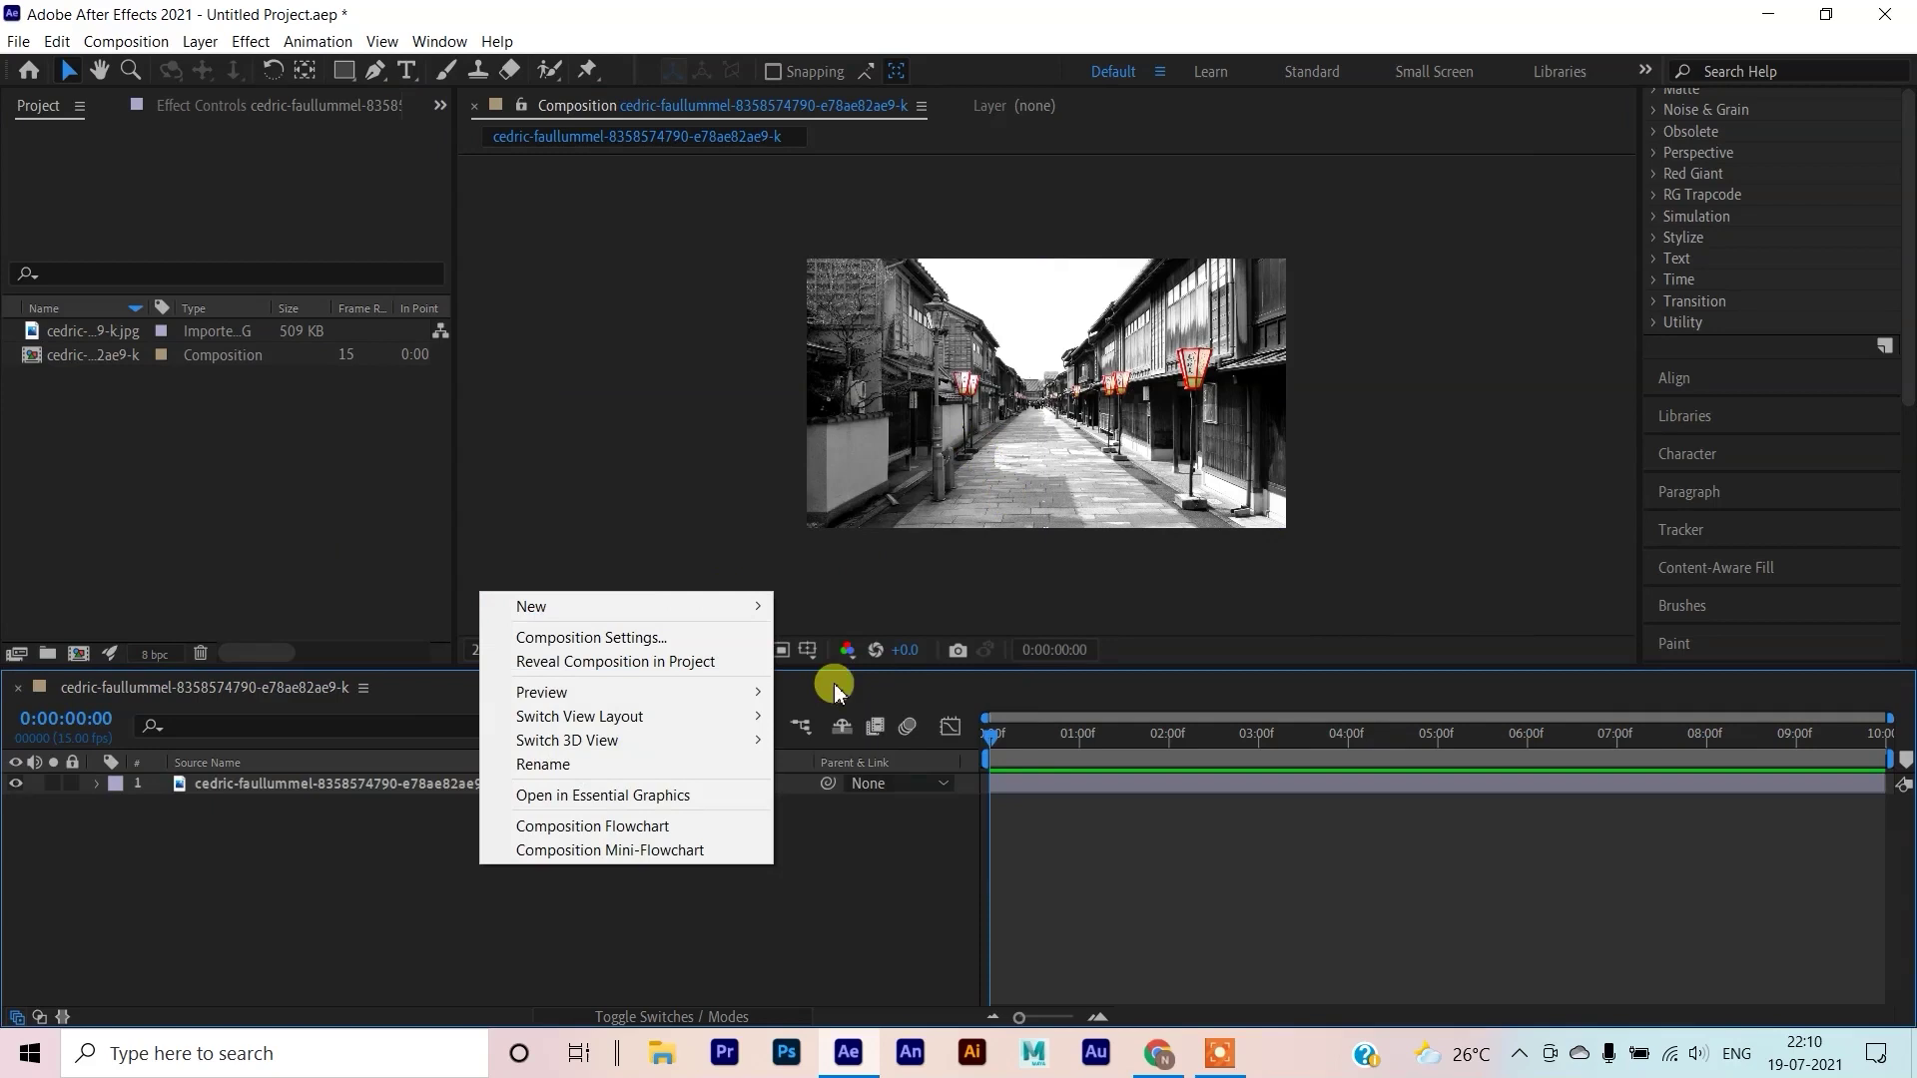
{"action": "left_click", "coordinate": [876, 709]}
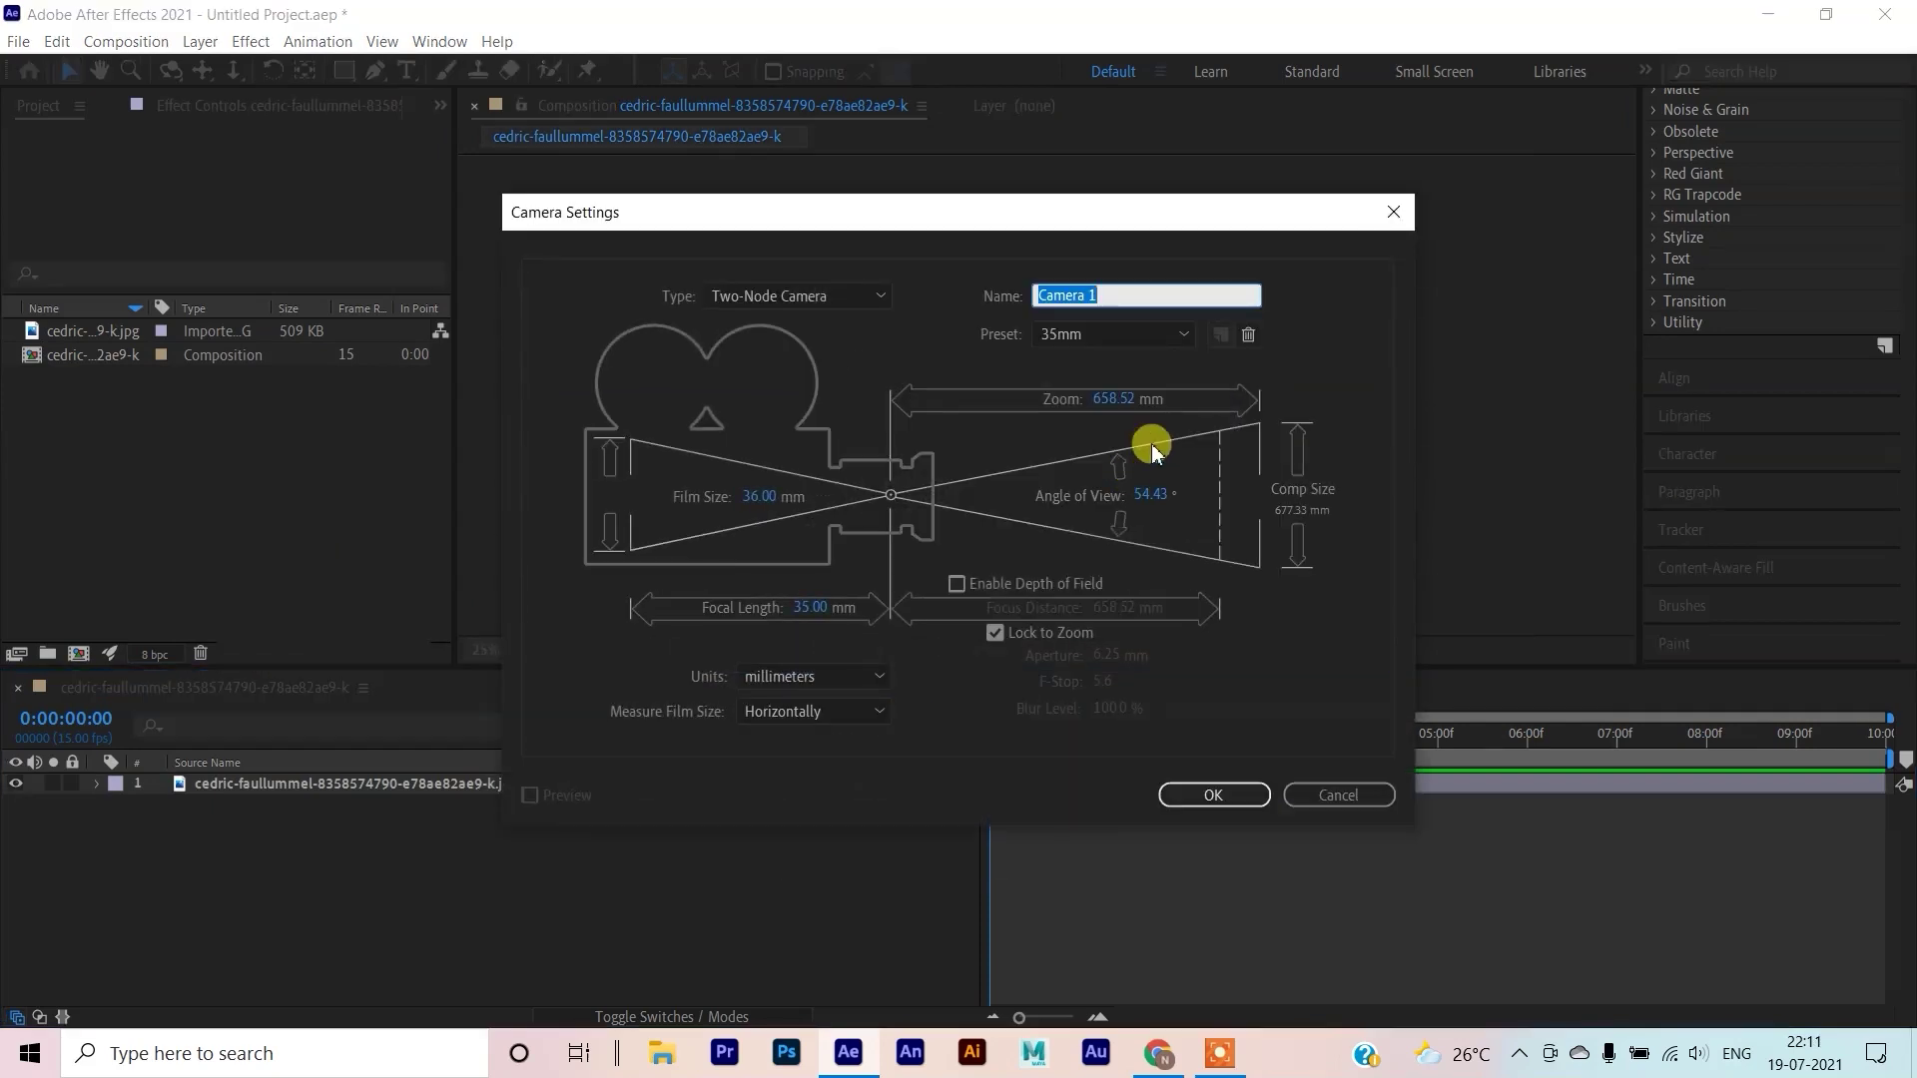
{"action": "left_click", "coordinate": [1121, 336]}
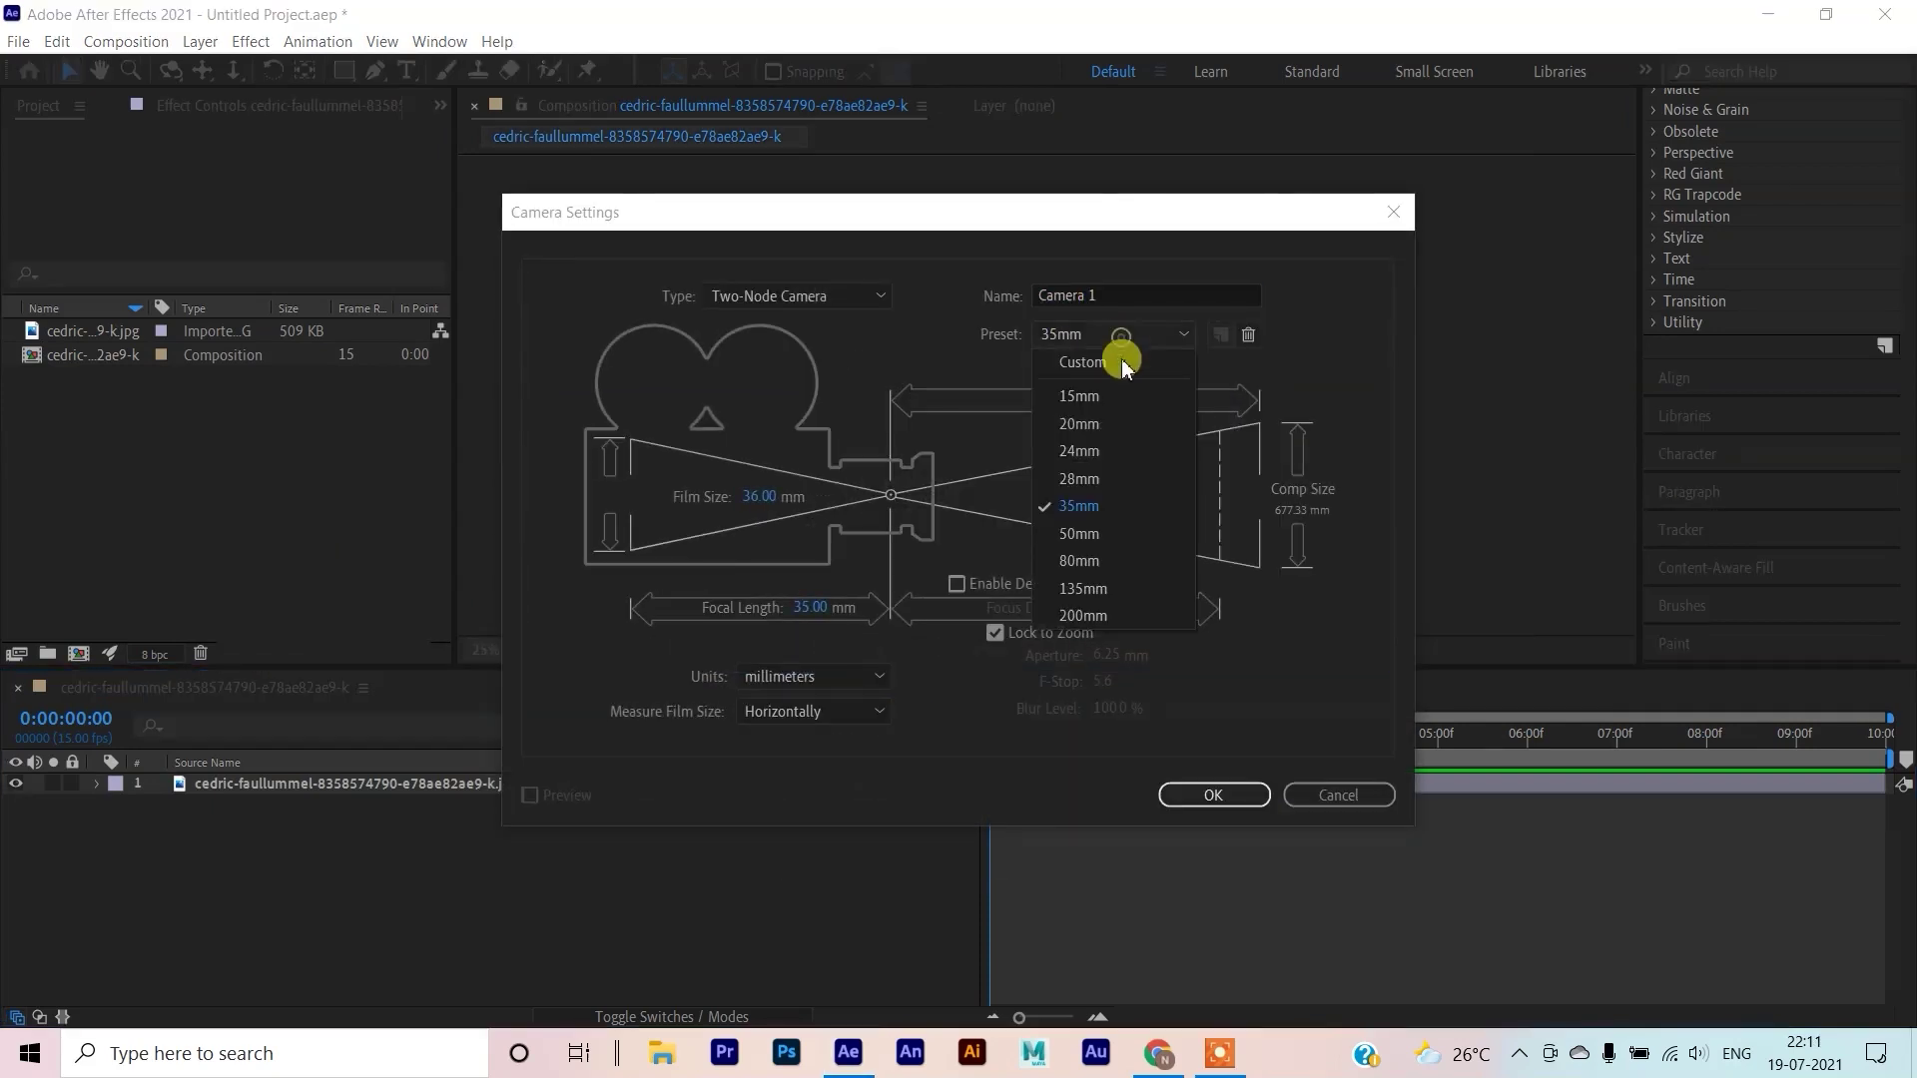
{"action": "left_click", "coordinate": [1095, 510]}
{"action": "left_click", "coordinate": [1032, 637]}
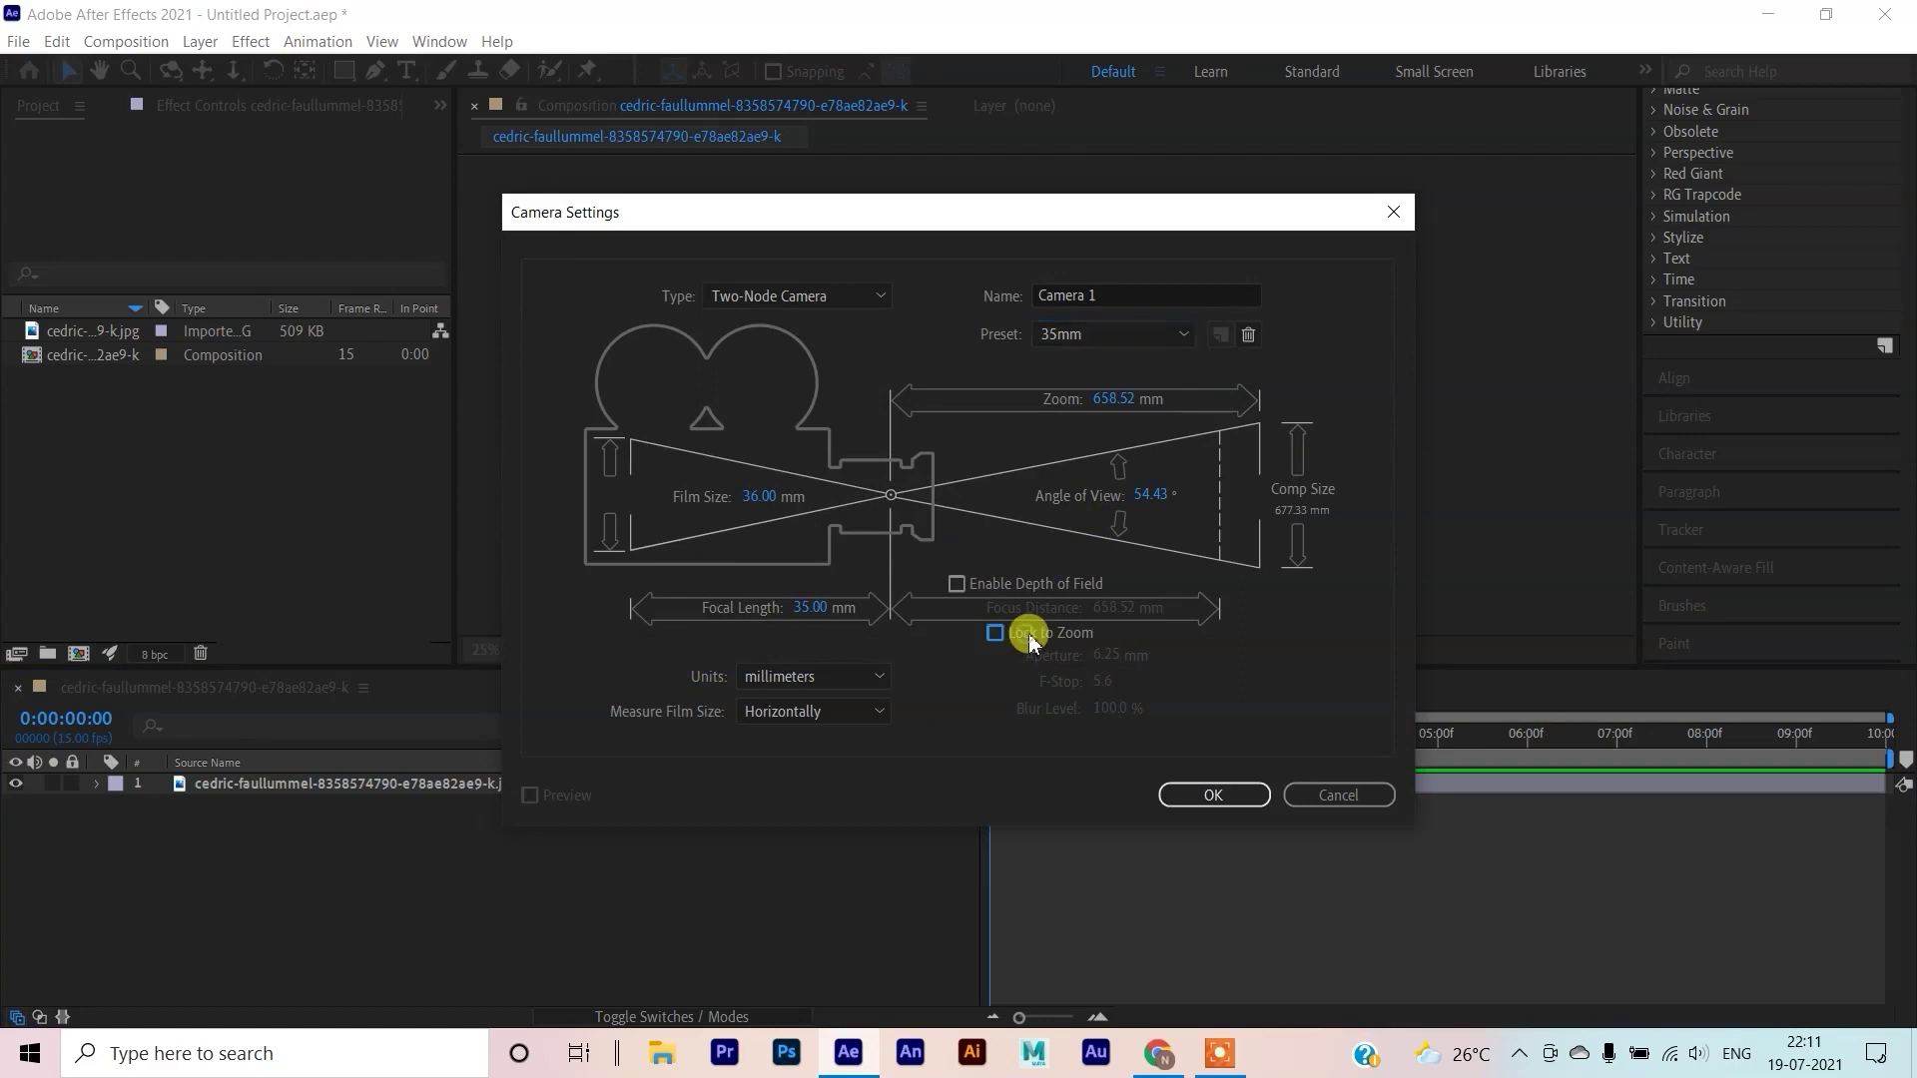
{"action": "left_click", "coordinate": [1213, 793]}
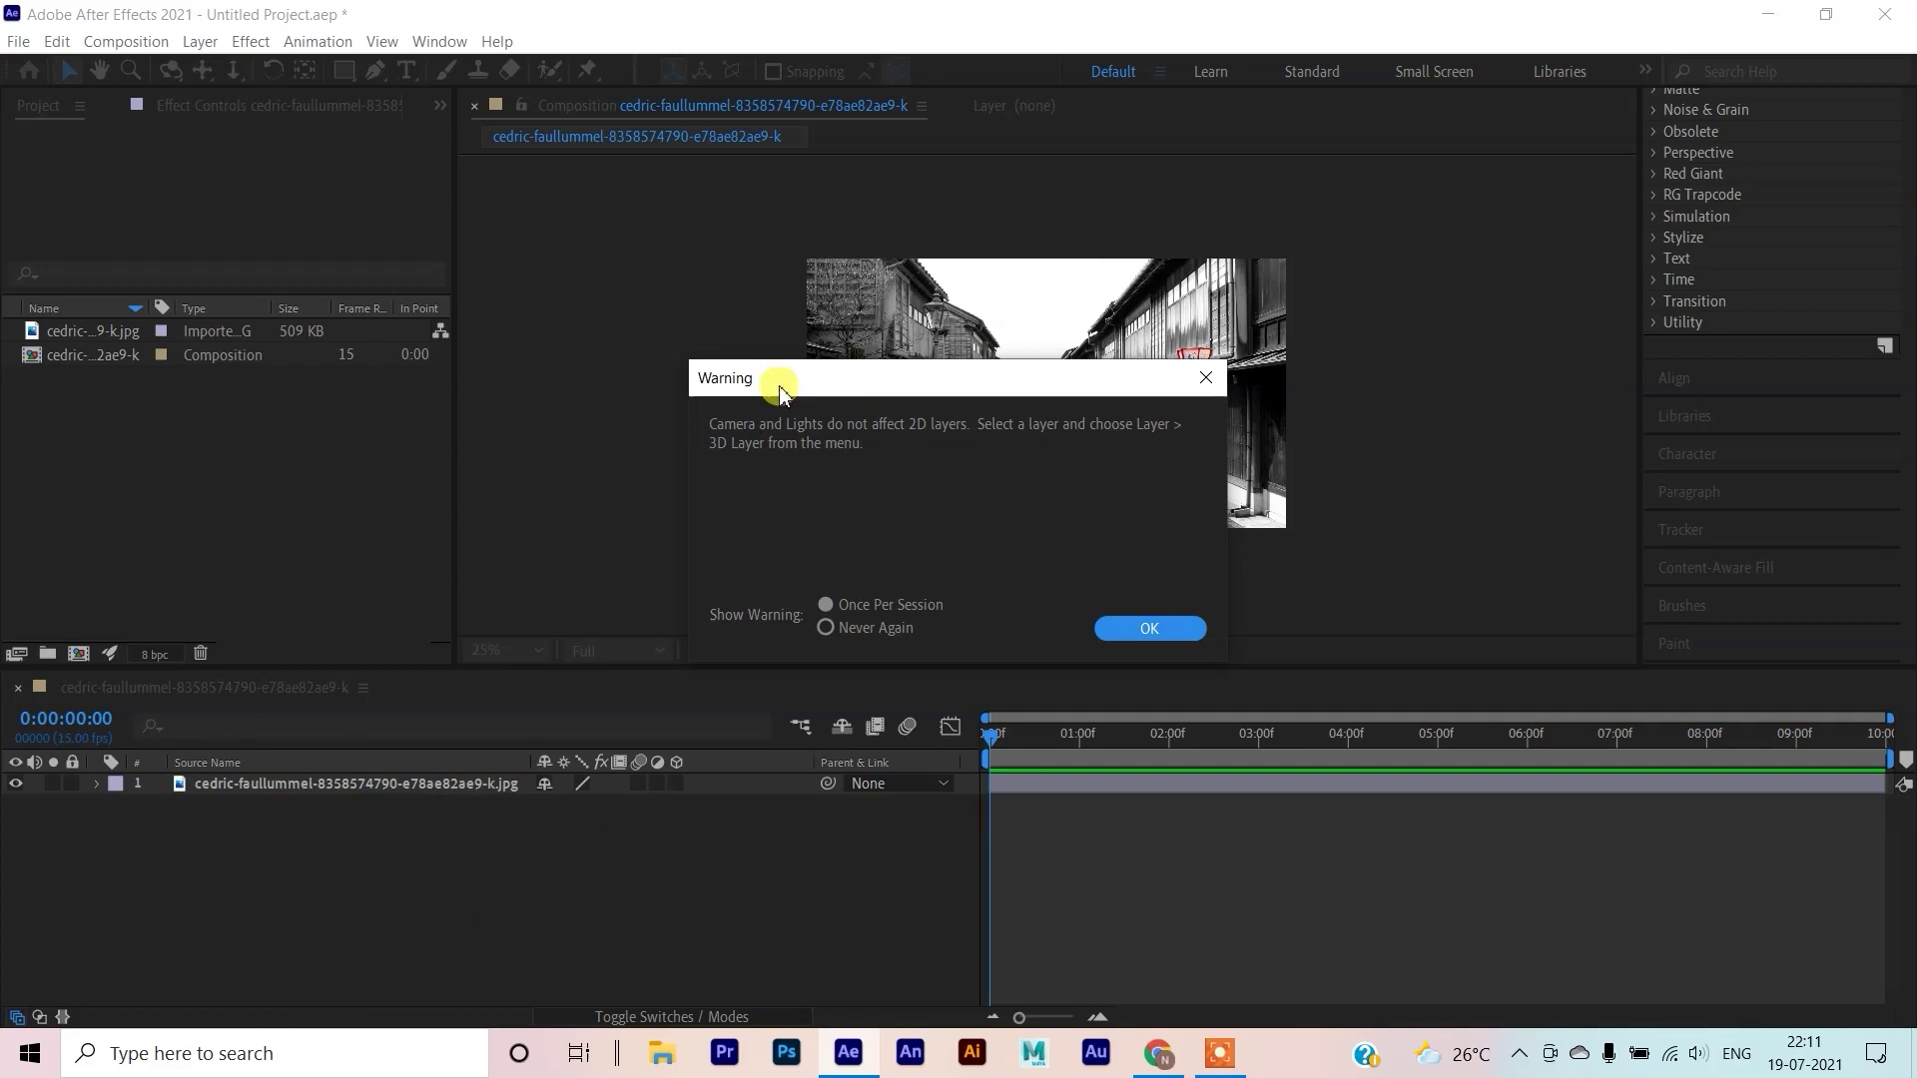
{"action": "left_click", "coordinate": [1153, 629]}
Create a white 1920 x 1080 px solid layer in the composition
{"action": "left_click", "coordinate": [333, 859]}
{"action": "right_click", "coordinate": [336, 865]}
{"action": "left_click", "coordinate": [312, 898]}
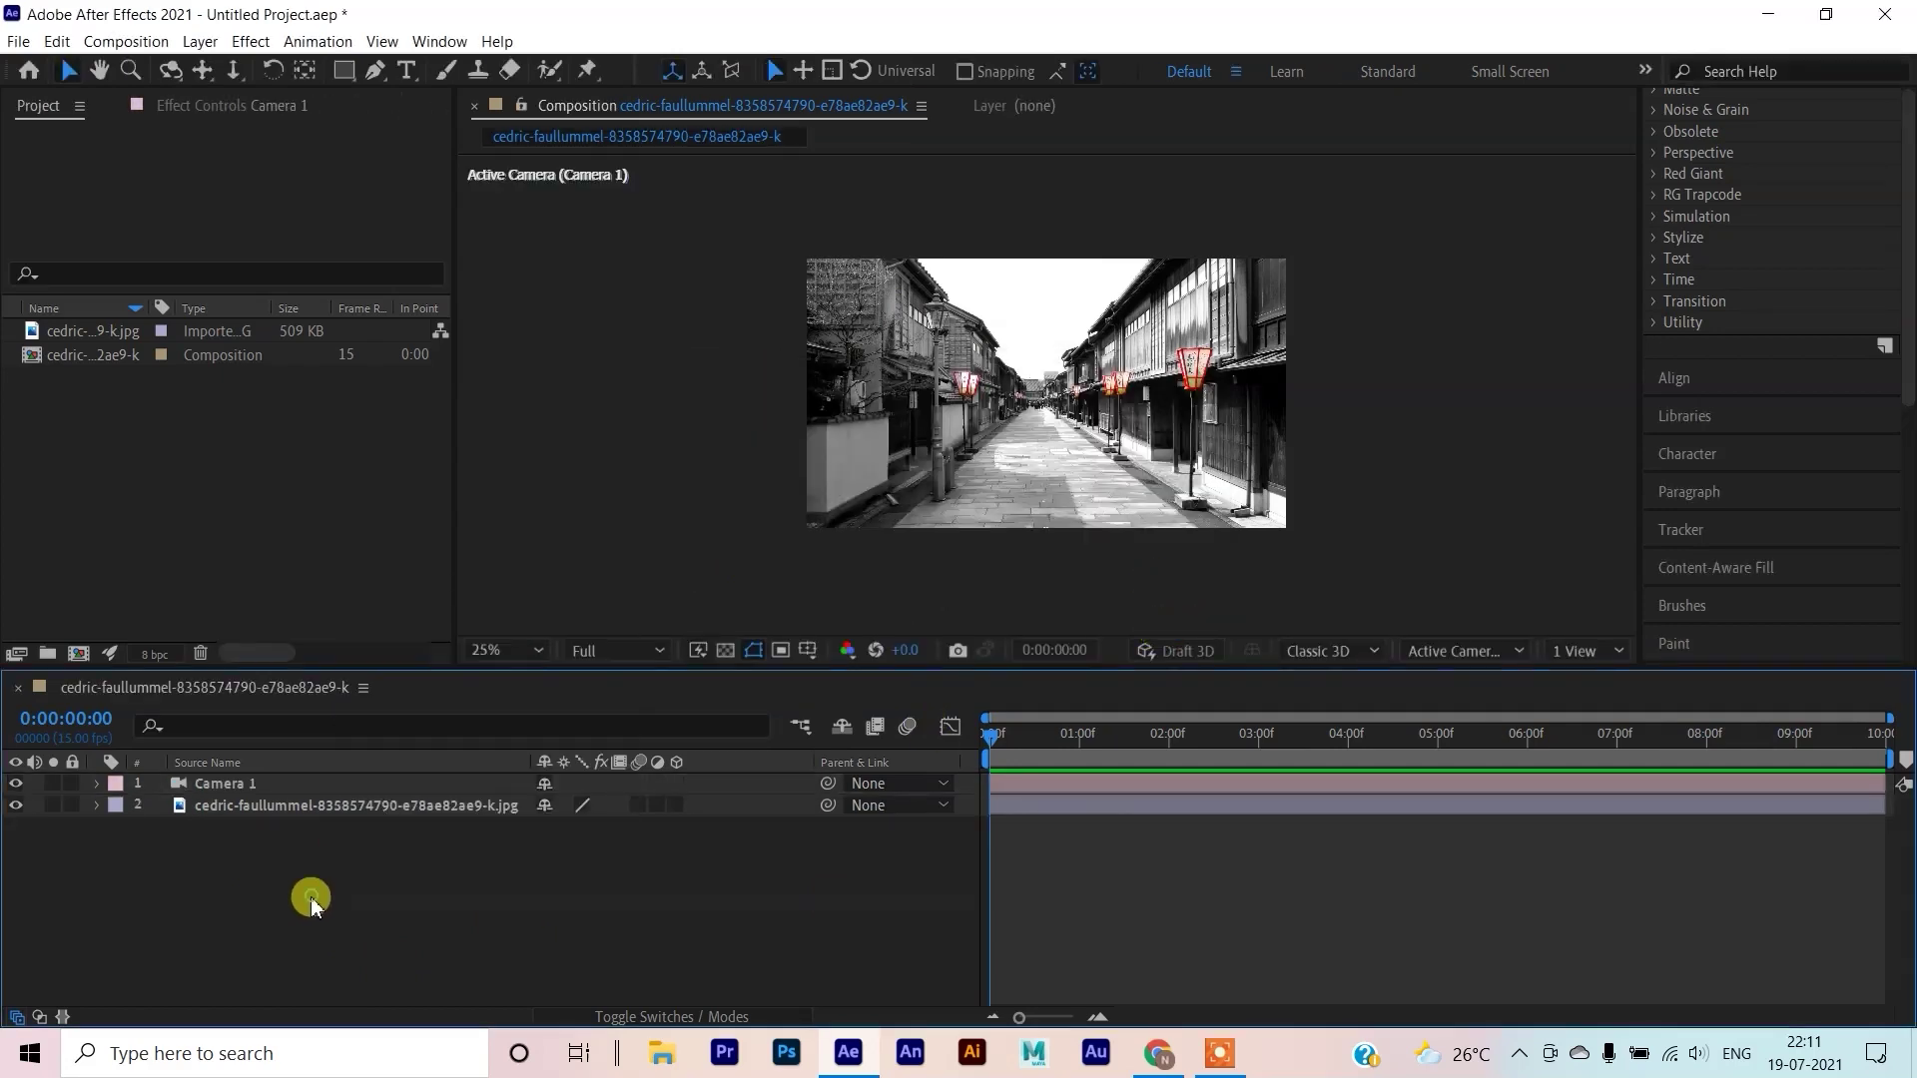
{"action": "right_click", "coordinate": [308, 895]}
{"action": "mouse_move", "coordinate": [439, 644]}
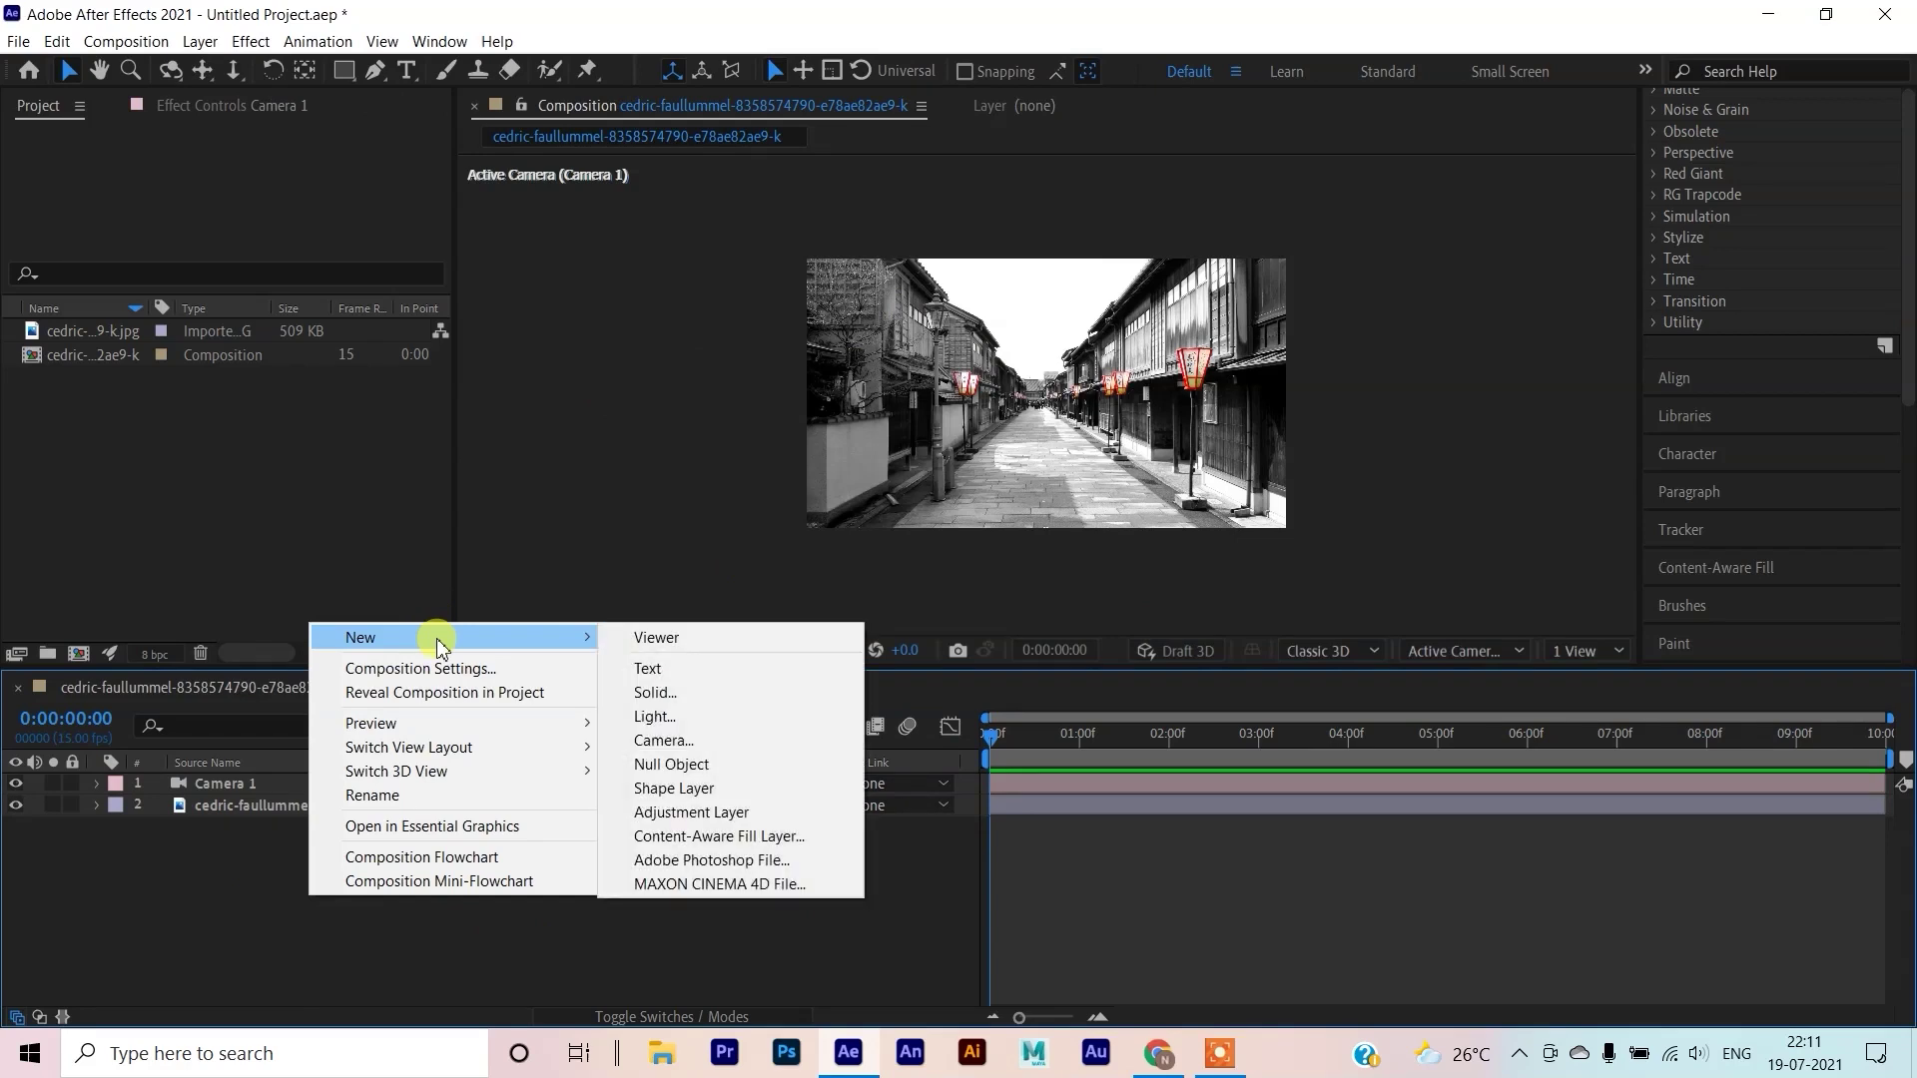
{"action": "left_click", "coordinate": [685, 697]}
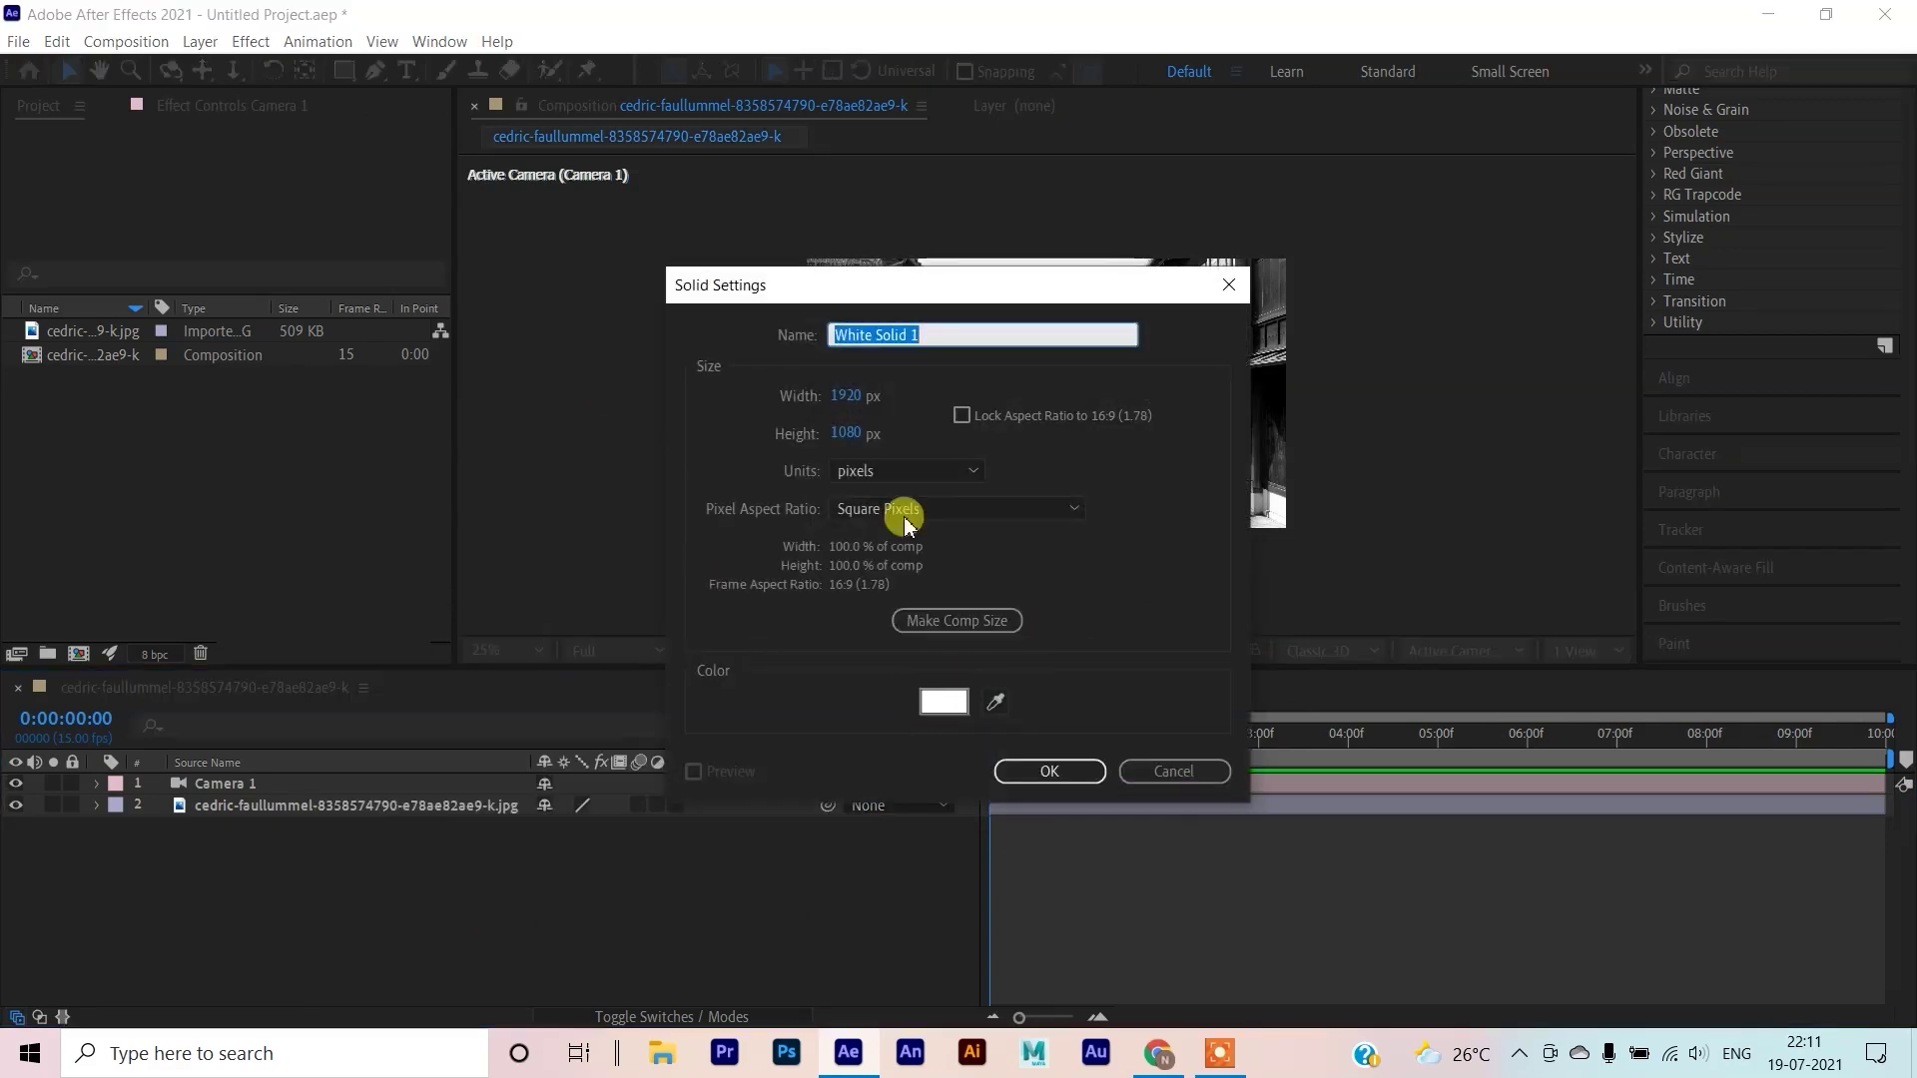
{"action": "left_click", "coordinate": [1052, 773]}
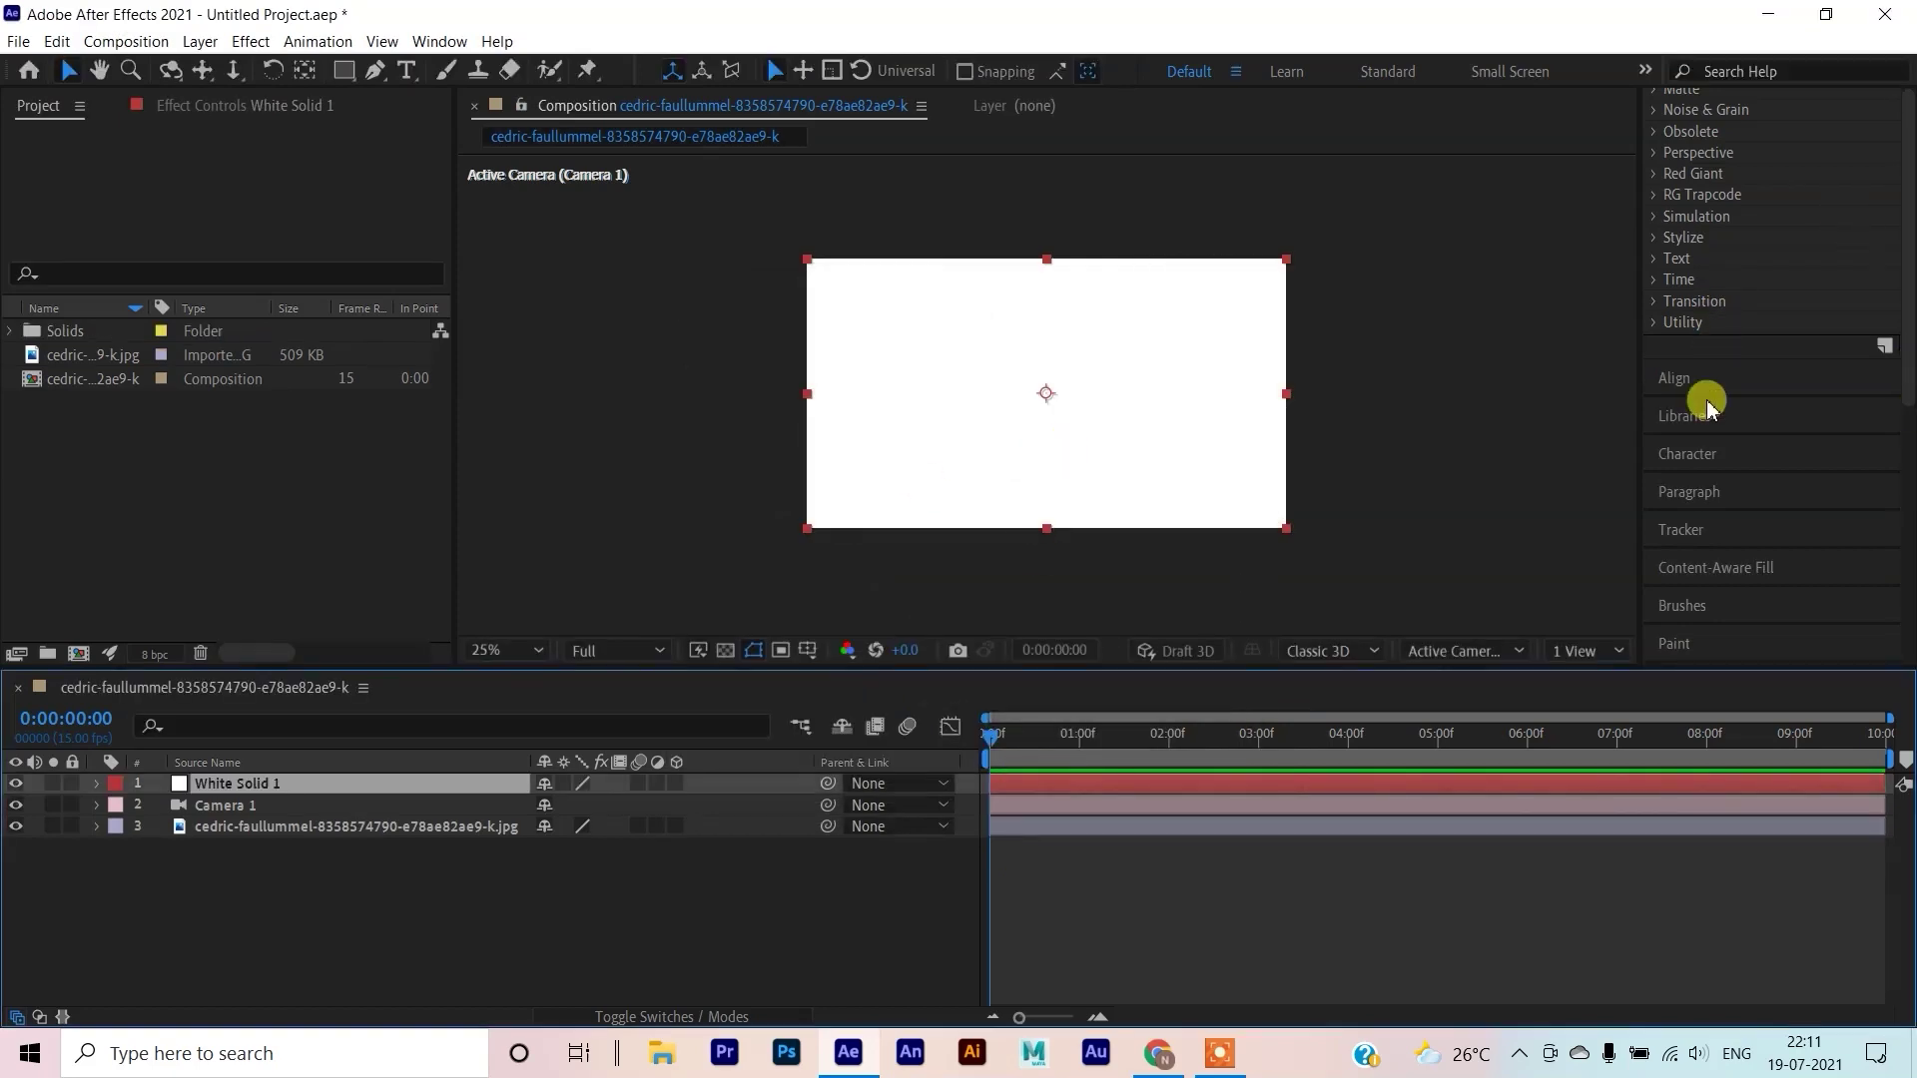
Find the Grid effect among the Generate effects and apply it to the white solid
{"action": "scroll", "coordinate": [1780, 357], "scroll_direction": "up", "scroll_amount": 5}
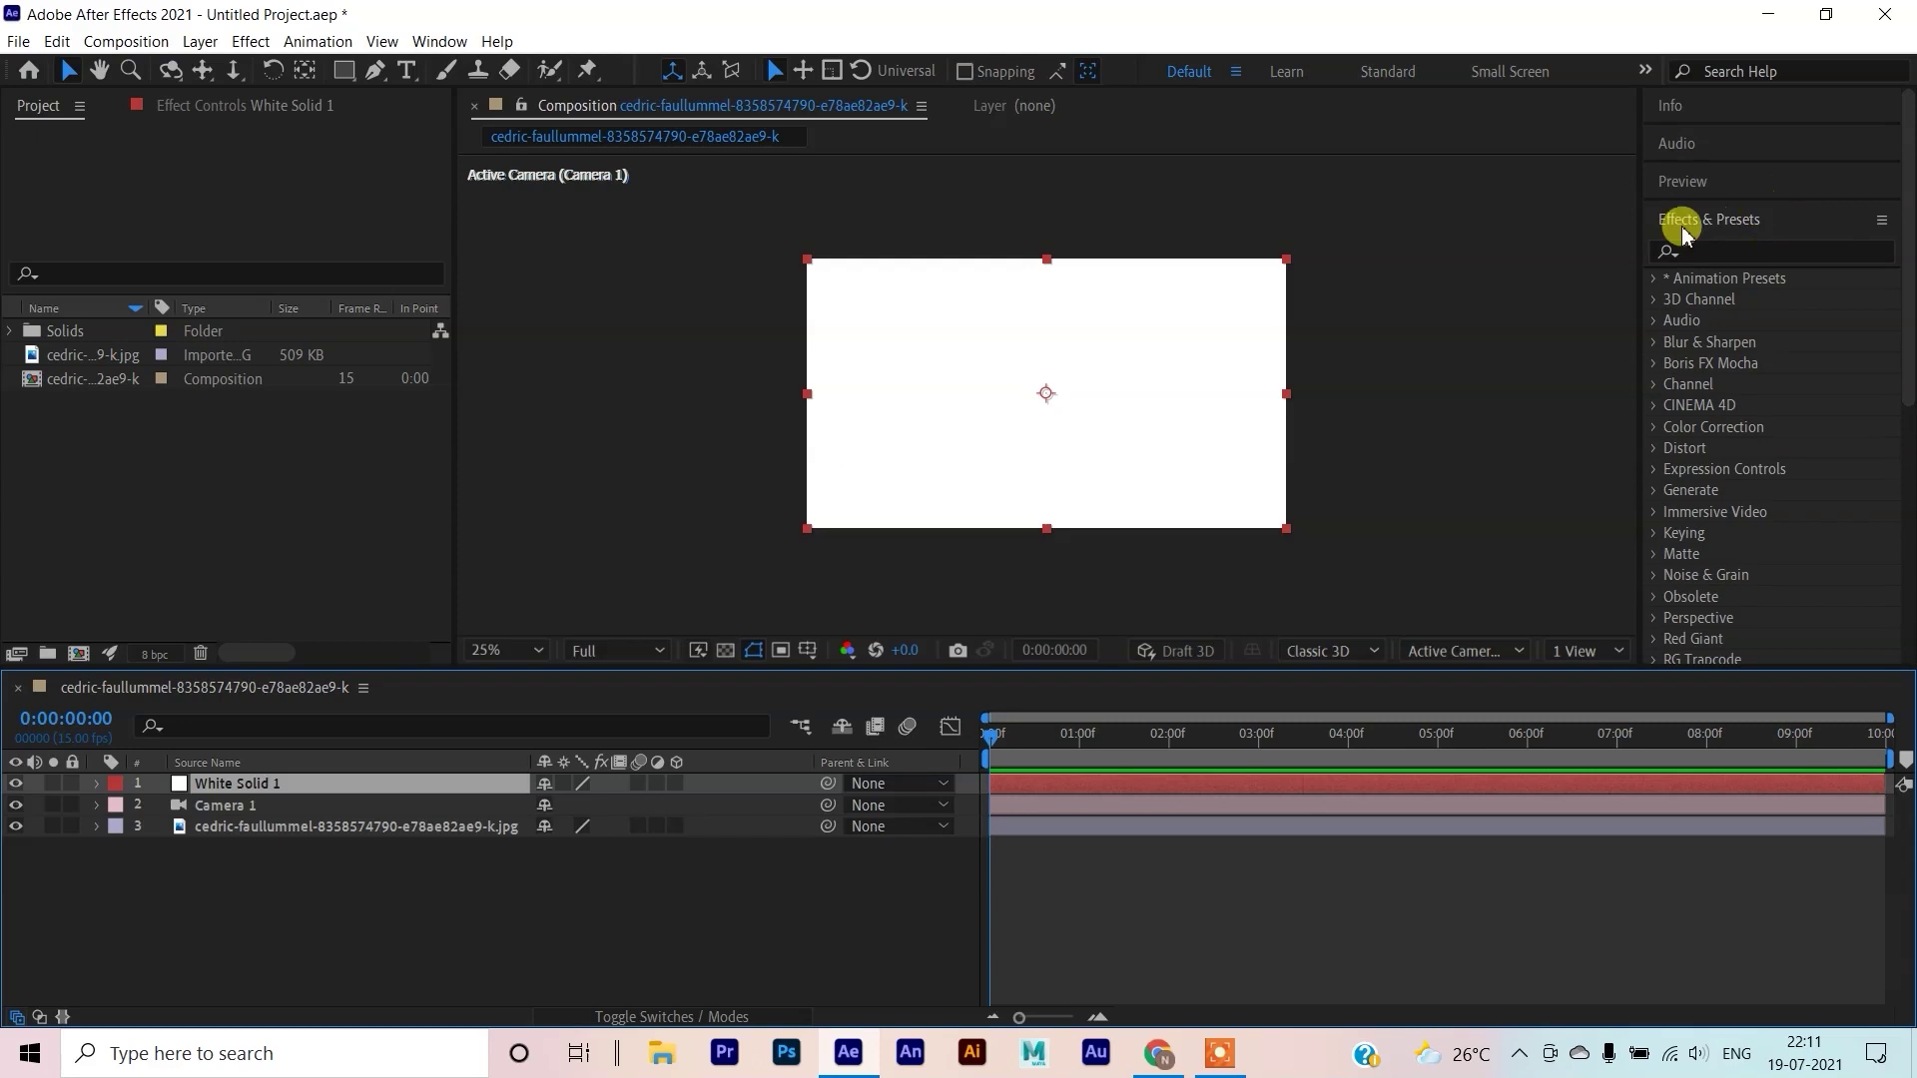
{"action": "left_click", "coordinate": [1713, 248]}
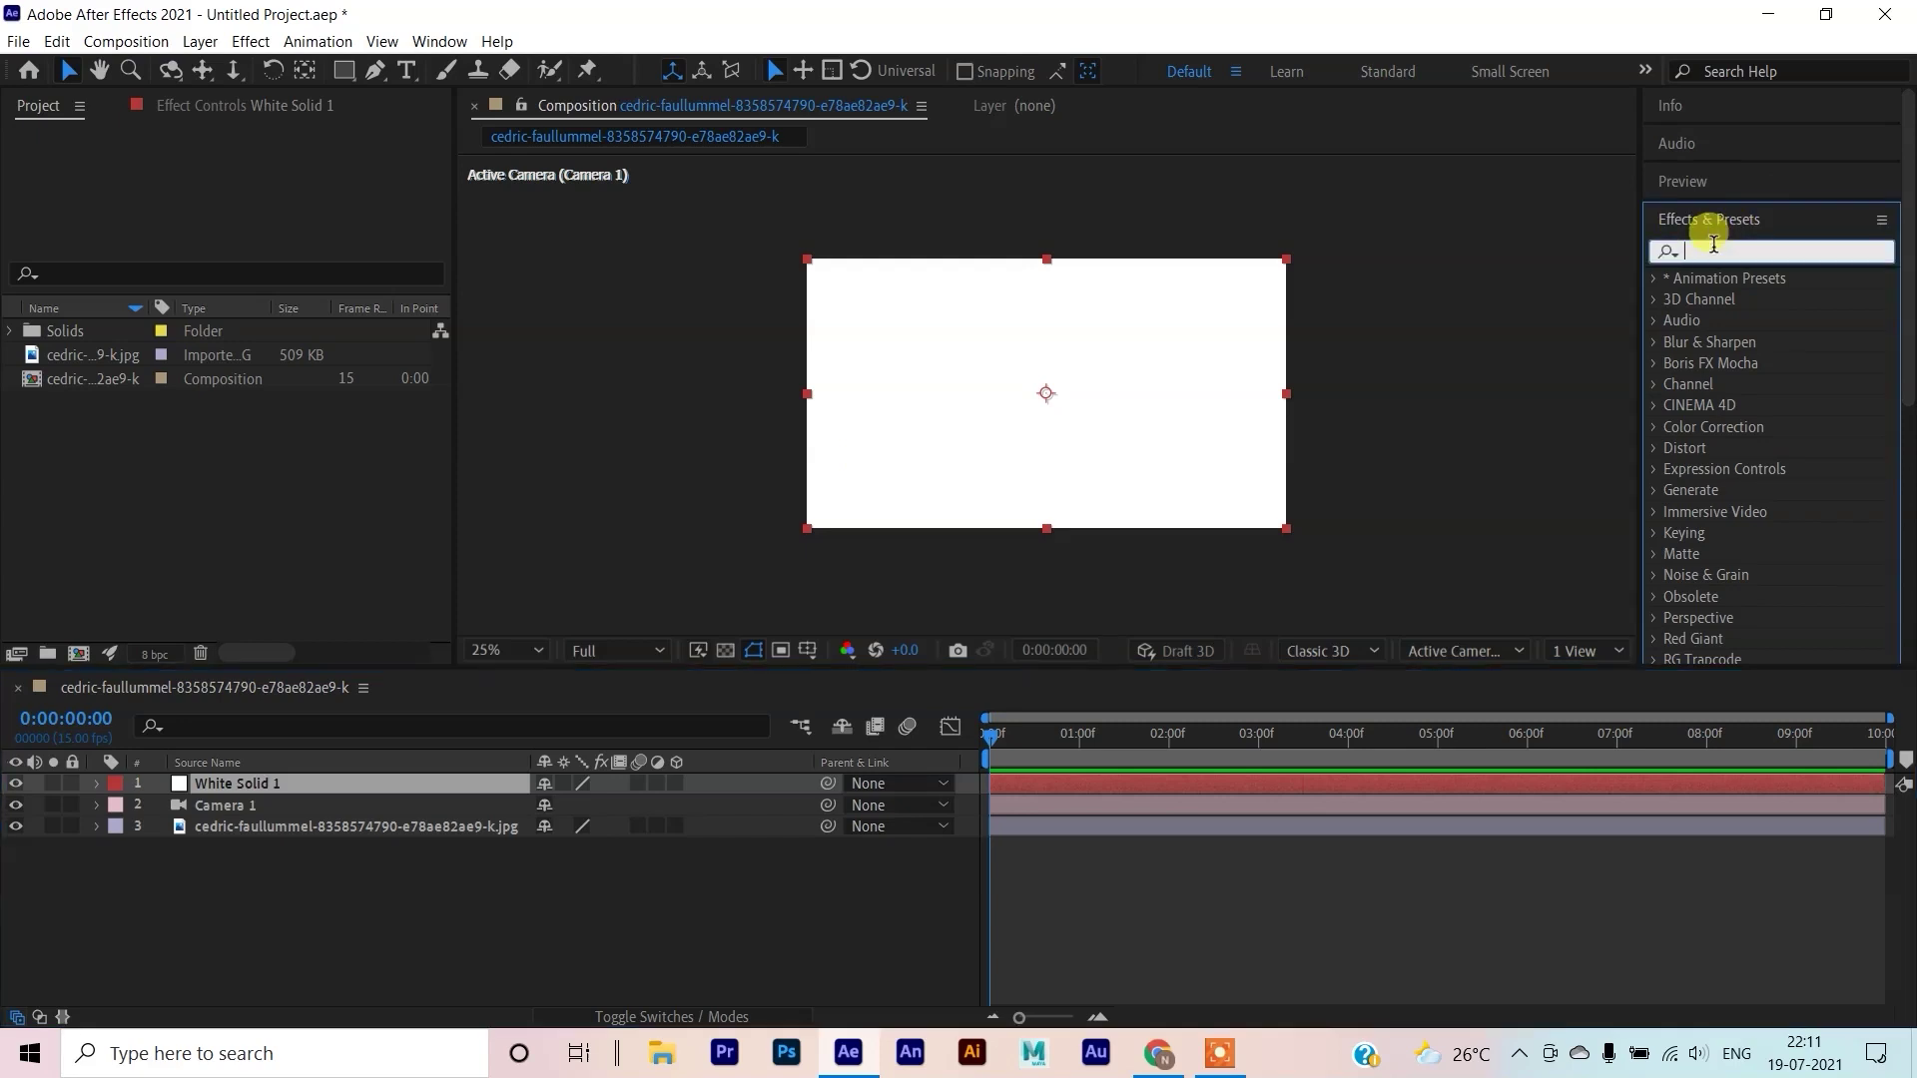
{"action": "type", "text": "grid"}
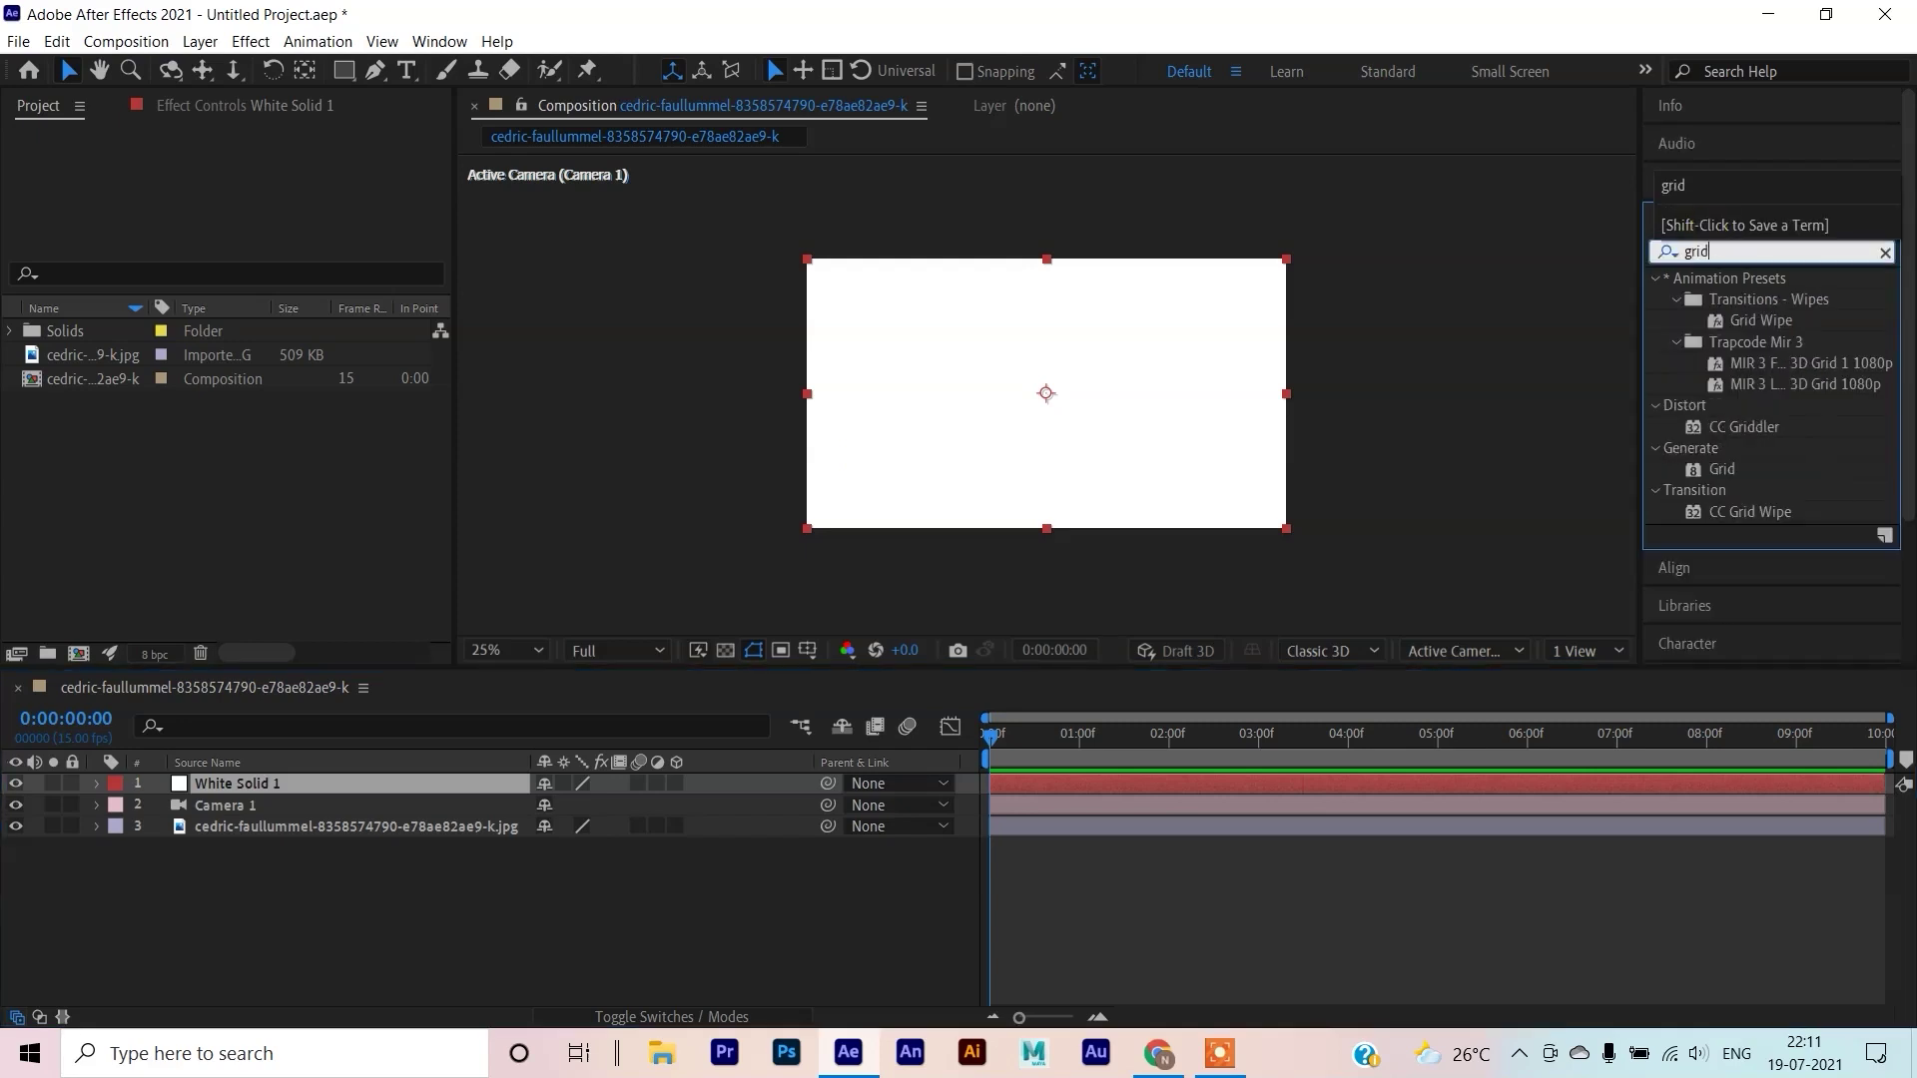
{"action": "double_click", "coordinate": [1721, 469]}
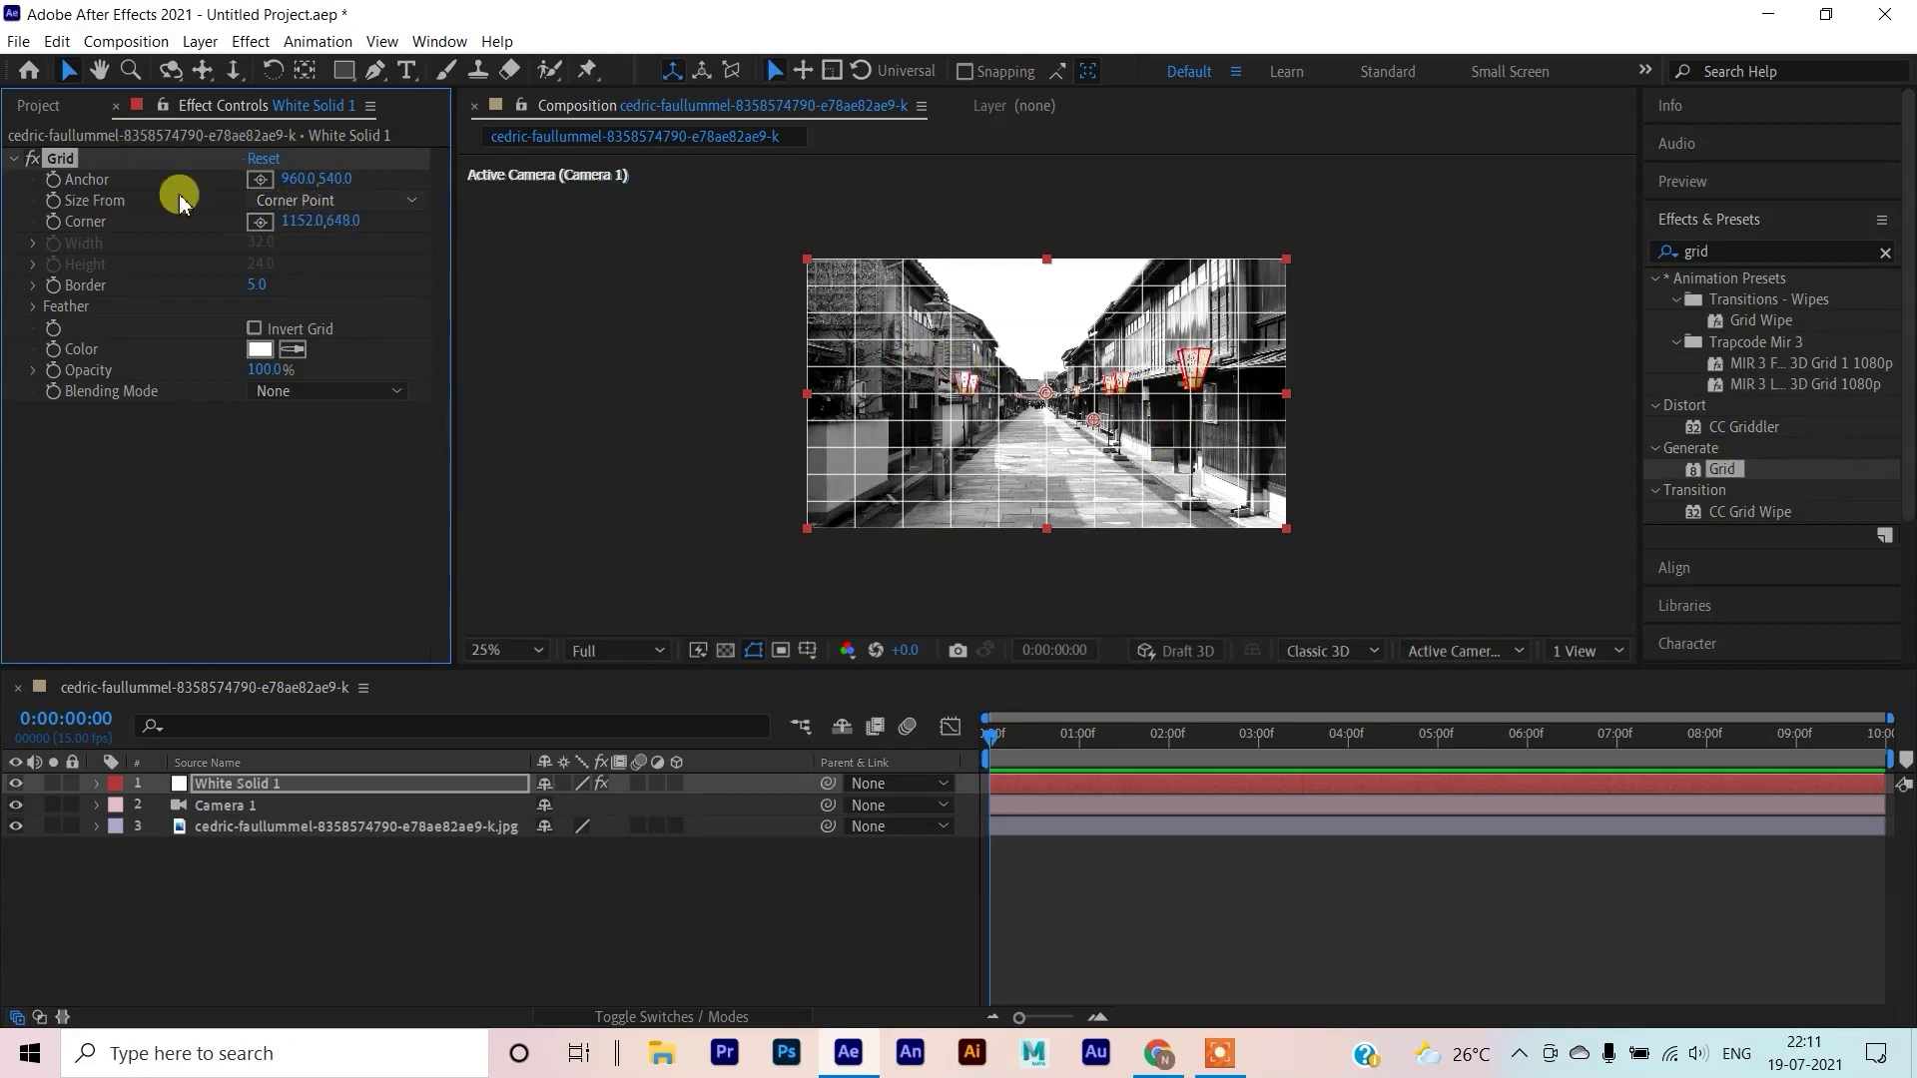
Size the grid by Width & Height Sliders and set both its width and height to 40
{"action": "left_click", "coordinate": [365, 200]}
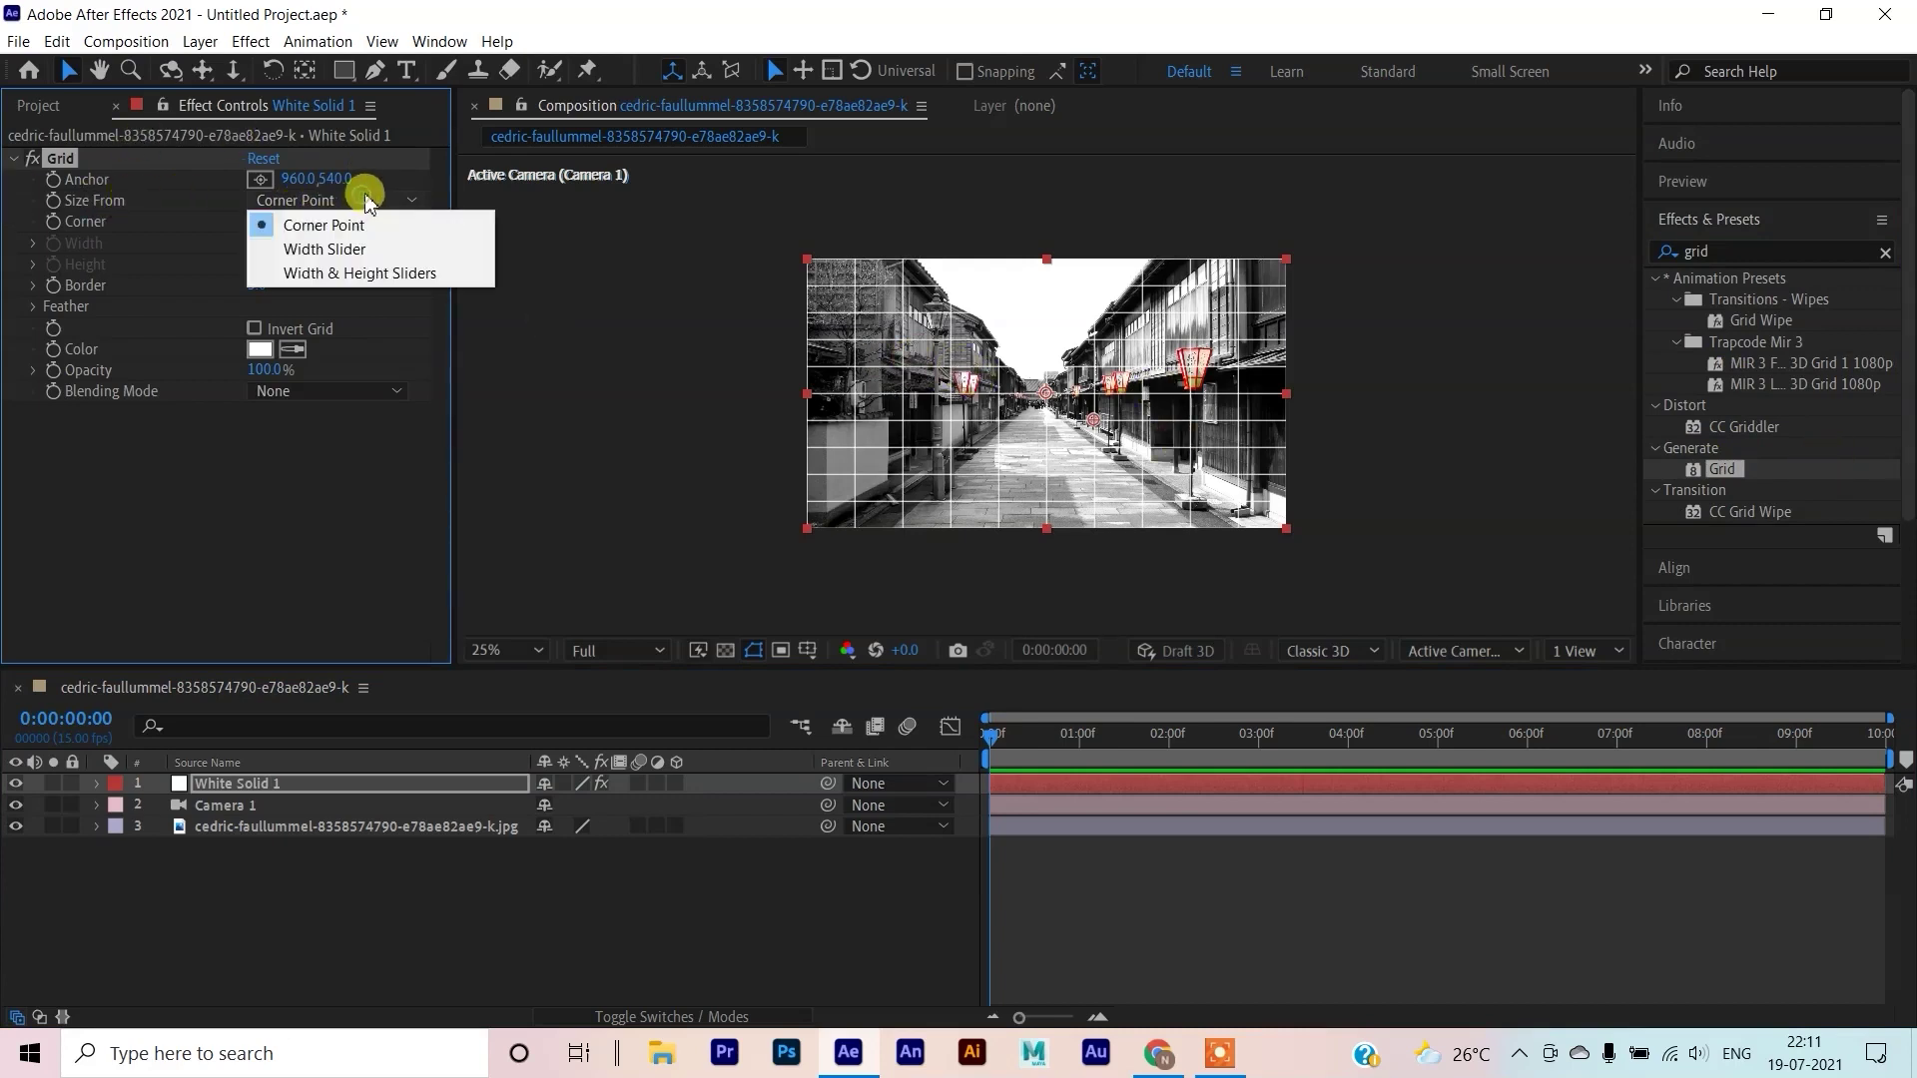
{"action": "left_click", "coordinate": [386, 273]}
{"action": "left_click", "coordinate": [260, 243]}
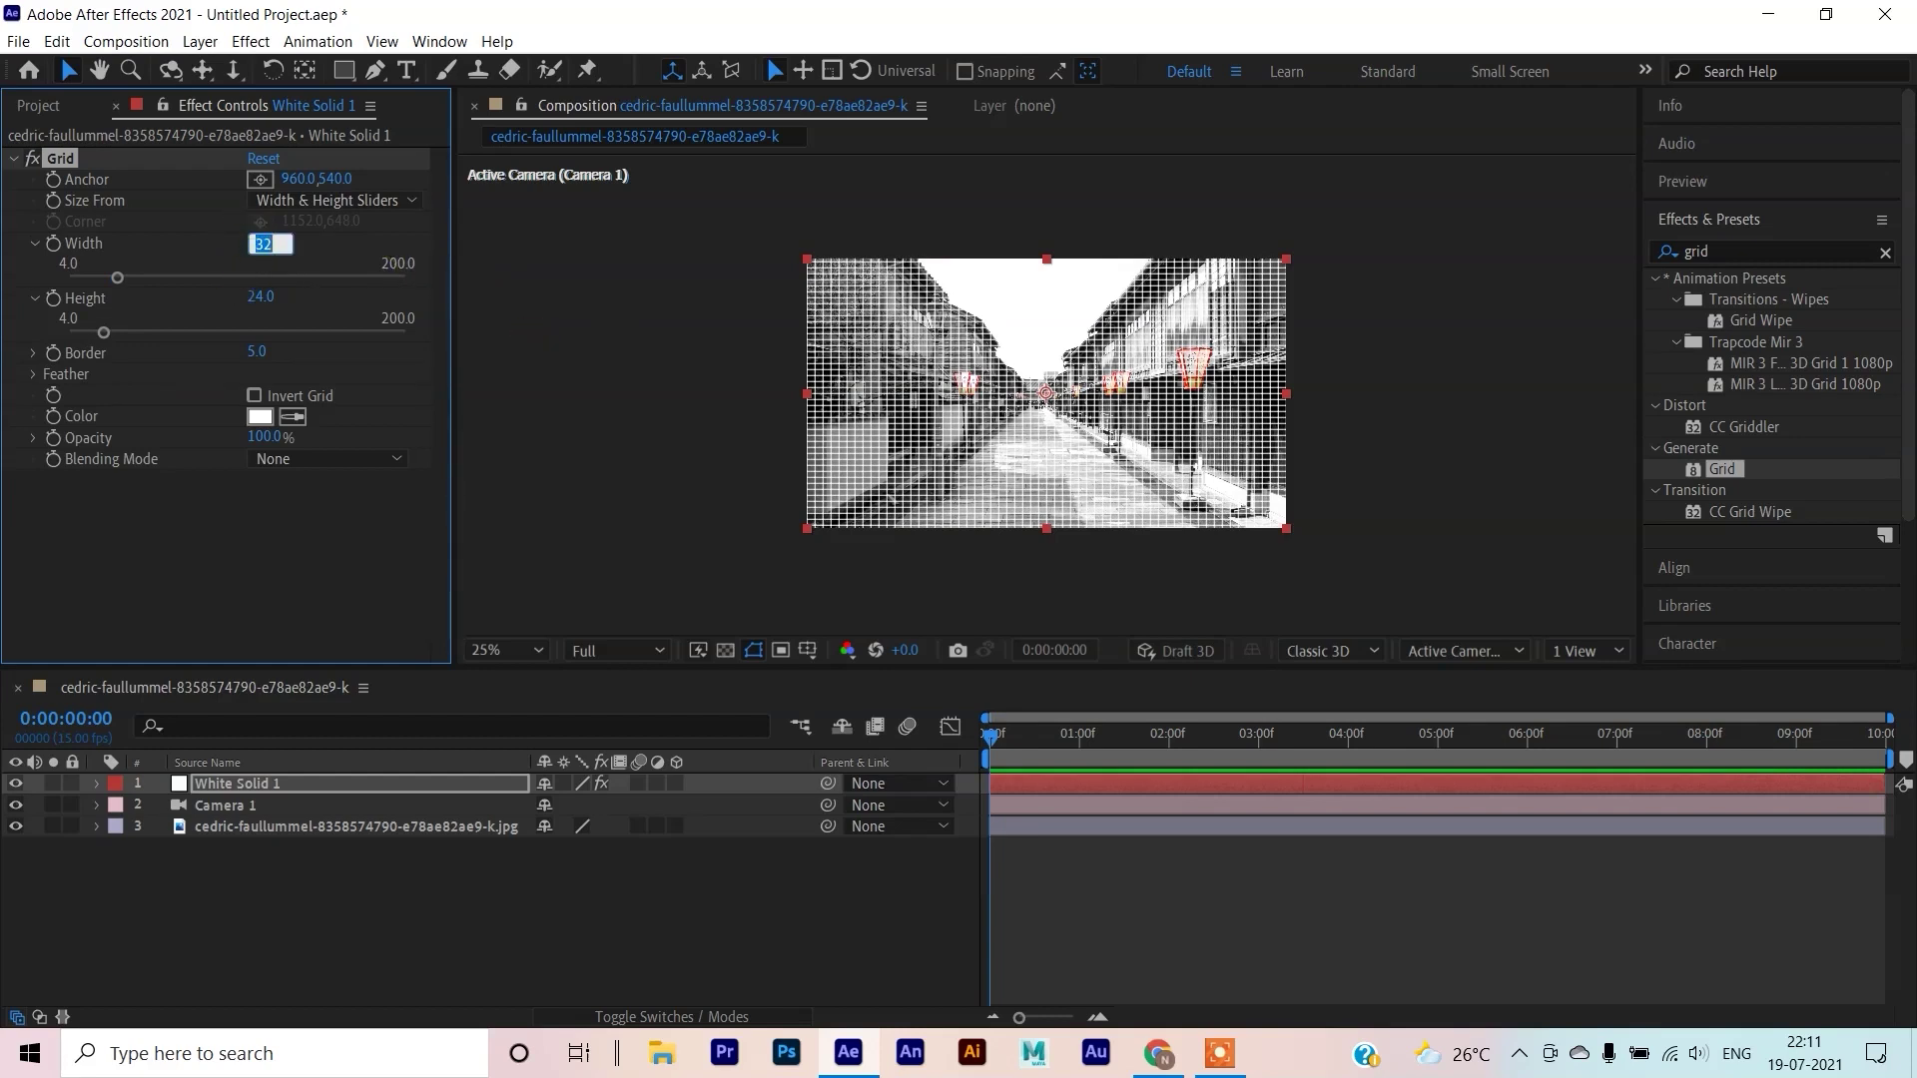
{"action": "key", "text": "Tab"}
{"action": "type", "text": "40"}
{"action": "key", "text": "Return"}
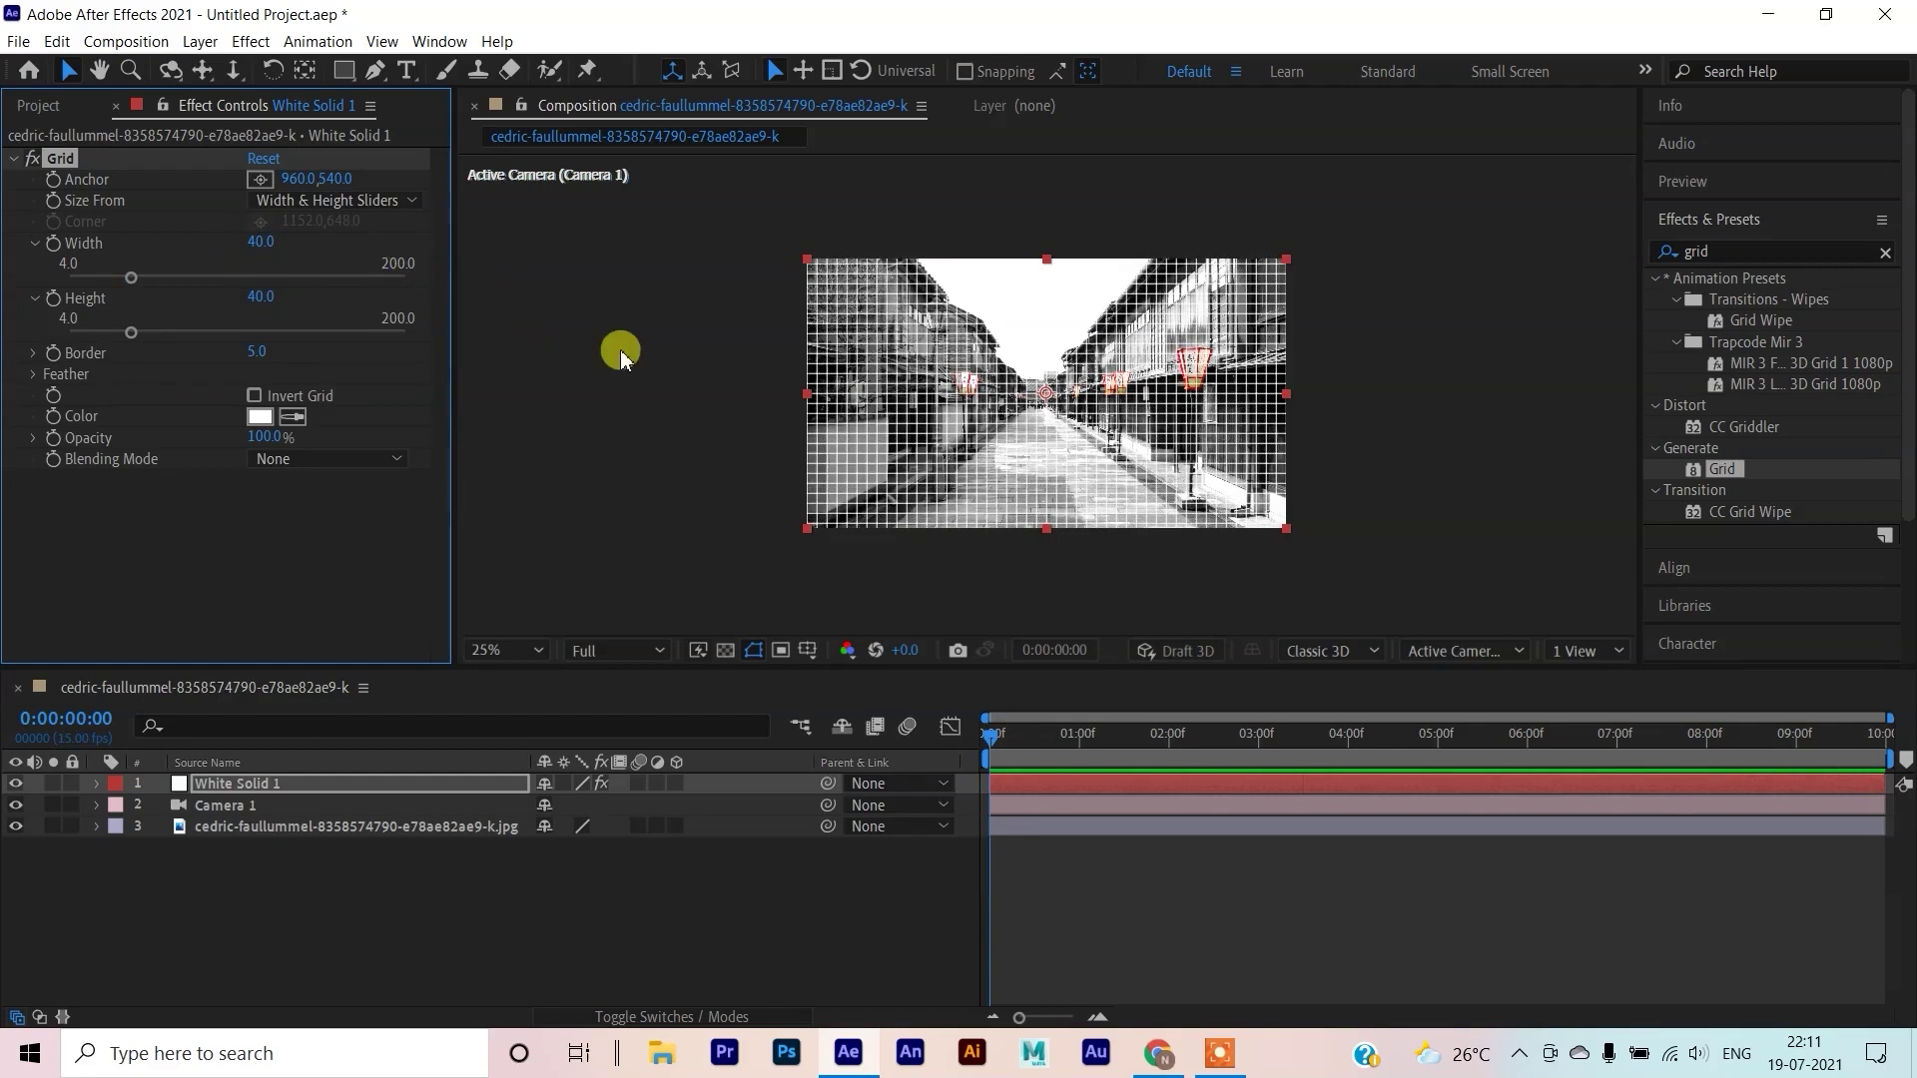
{"action": "left_click", "coordinate": [774, 462]}
{"action": "left_click", "coordinate": [911, 449]}
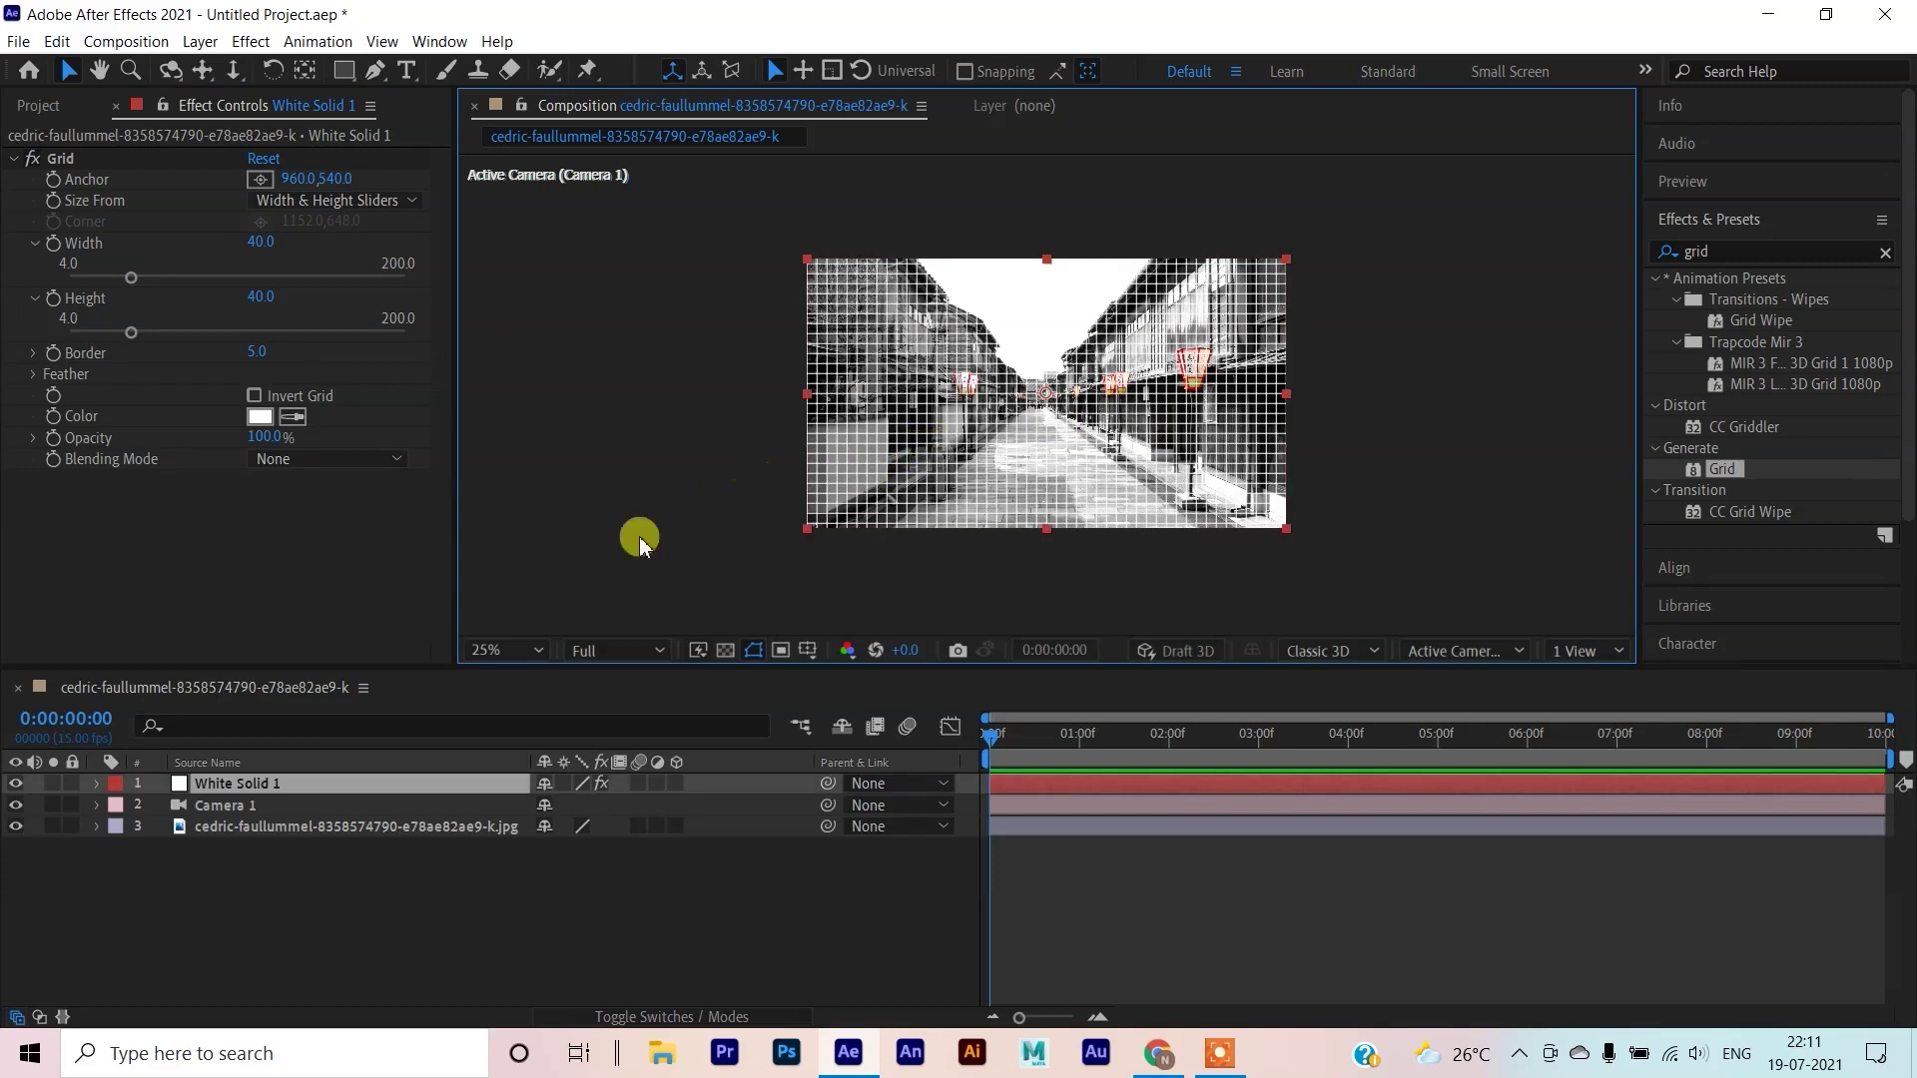
Make the white solid with the grid a 3D layer
{"action": "left_click", "coordinate": [96, 785]}
{"action": "left_click", "coordinate": [95, 784]}
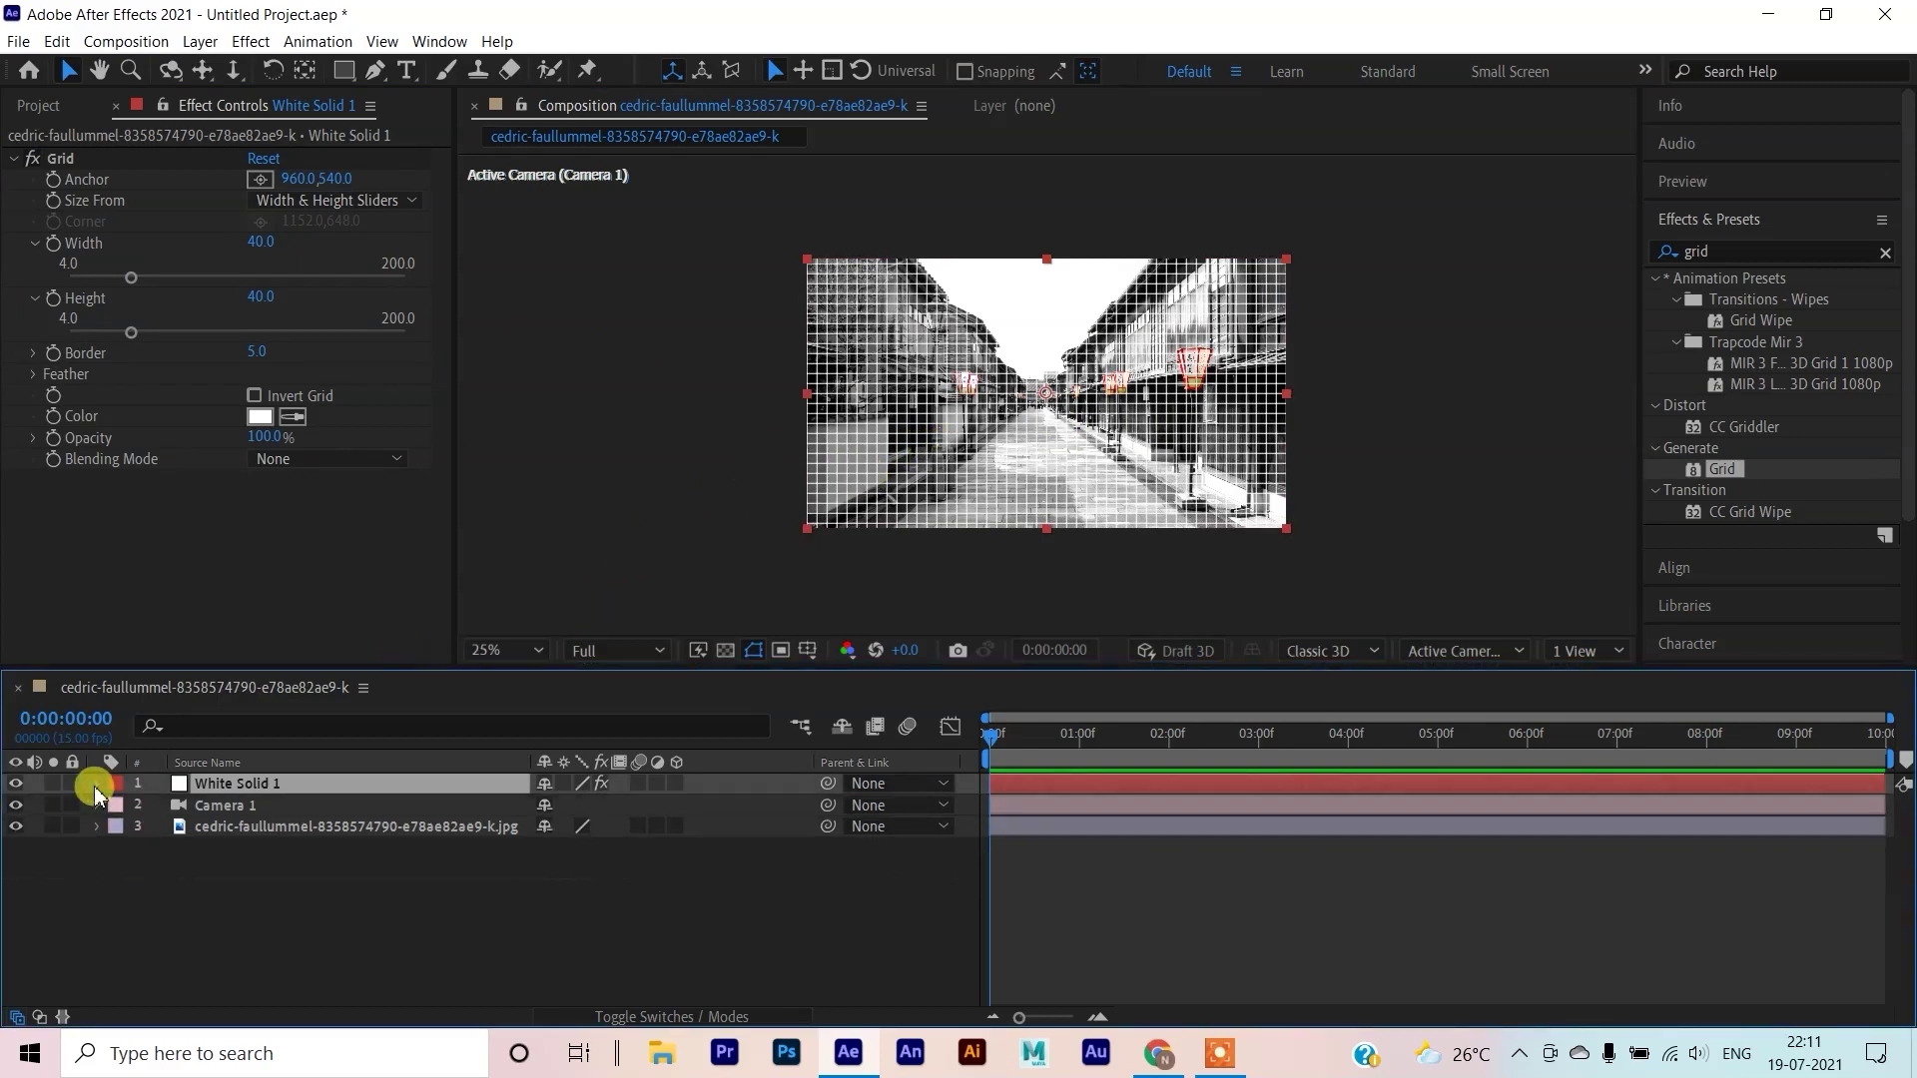
{"action": "left_click", "coordinate": [96, 785]}
{"action": "left_click", "coordinate": [96, 785]}
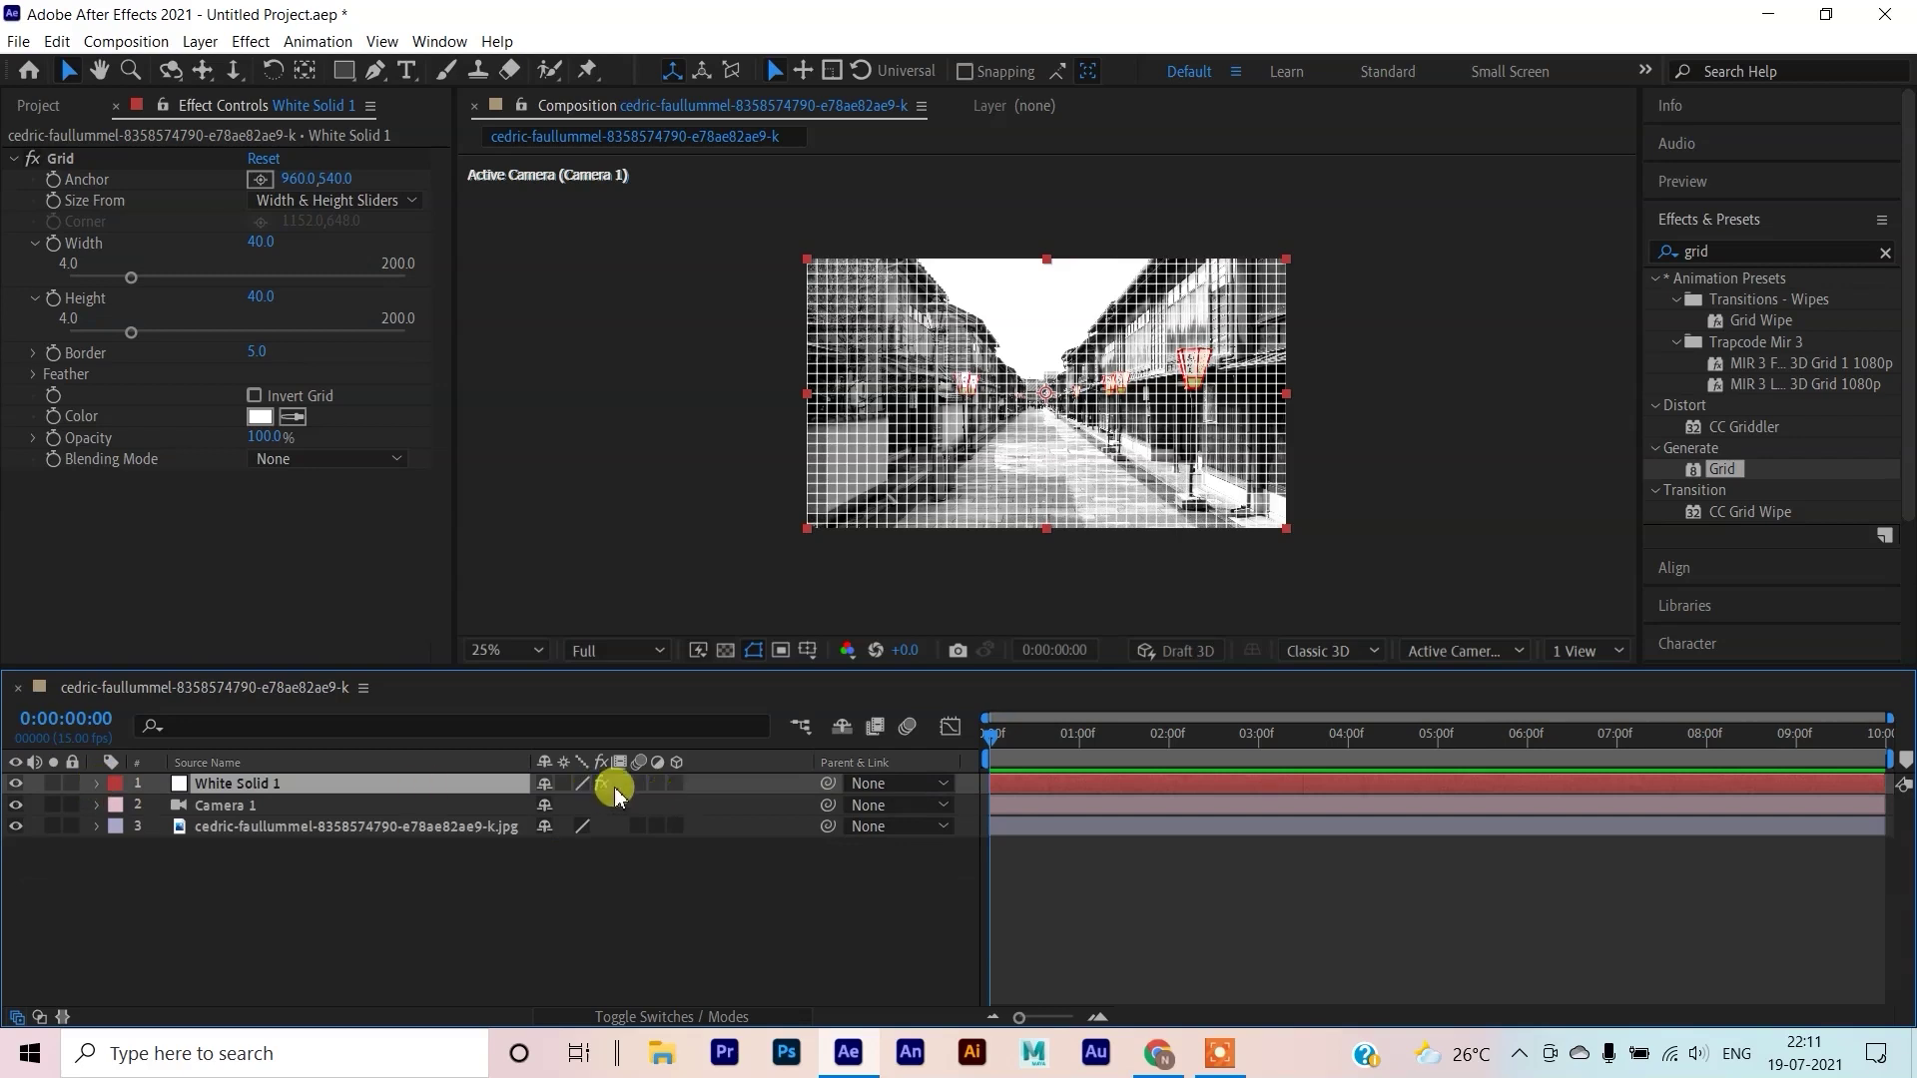
{"action": "left_click", "coordinate": [676, 785]}
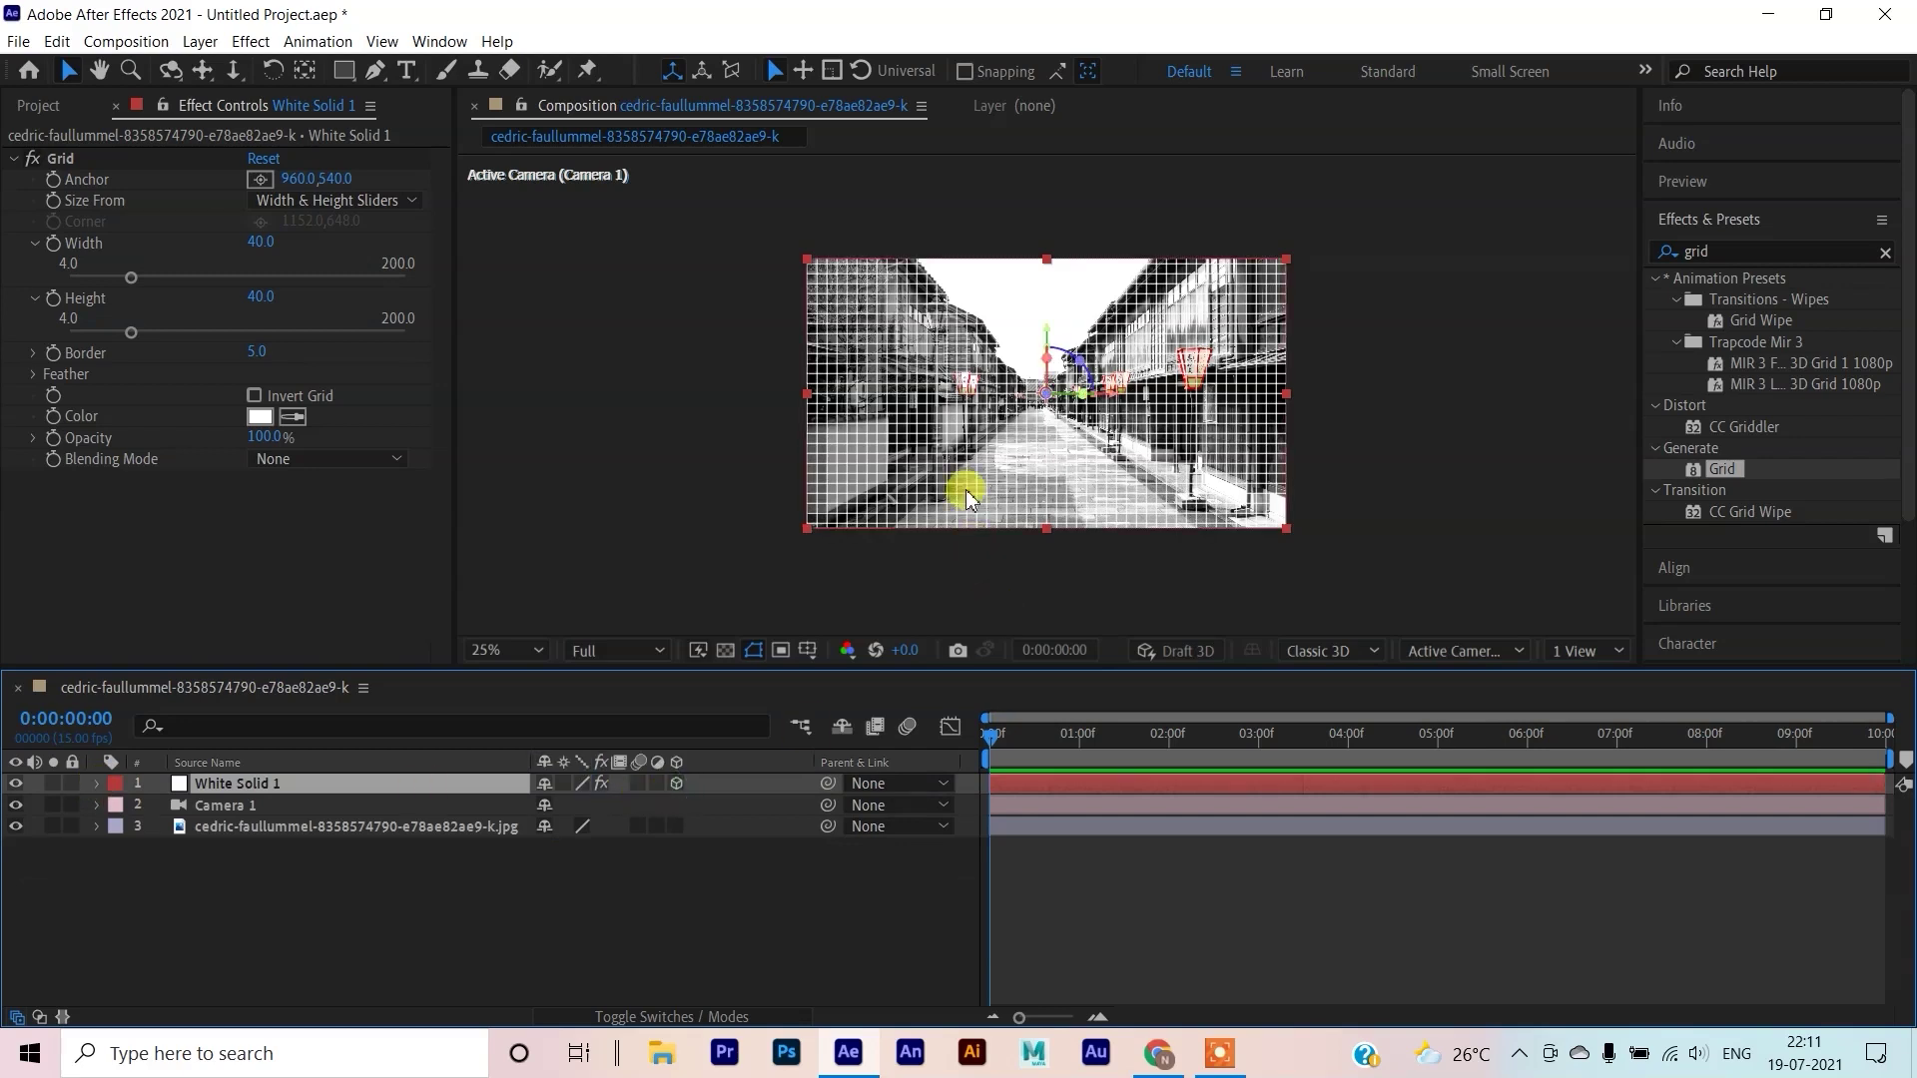
Turn off Accepts Lights in the white solid's material options, collapse its properties and deselect the layer
{"action": "left_click", "coordinate": [96, 787]}
{"action": "left_click", "coordinate": [184, 872]}
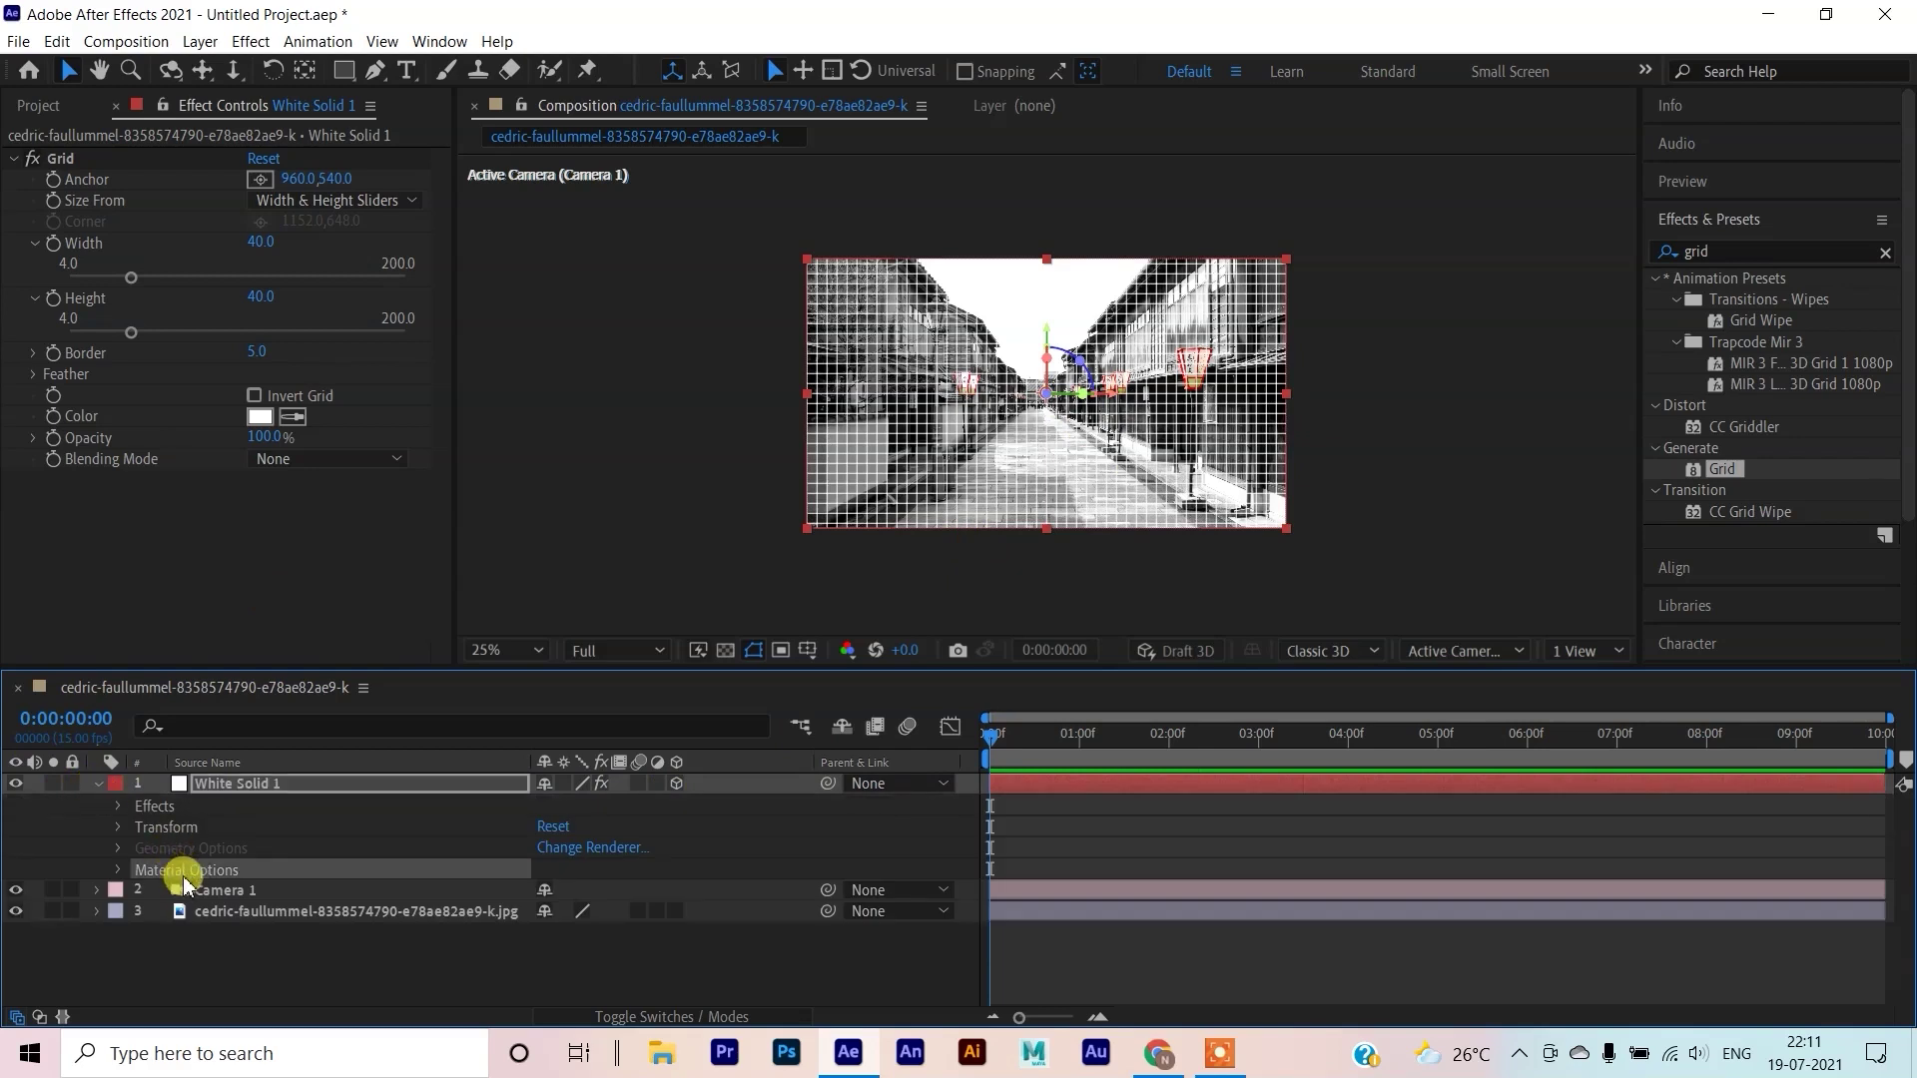
{"action": "left_click", "coordinate": [118, 871]}
{"action": "scroll", "coordinate": [362, 764], "scroll_direction": "down", "scroll_amount": 2}
{"action": "scroll", "coordinate": [368, 805], "scroll_direction": "up", "scroll_amount": 2}
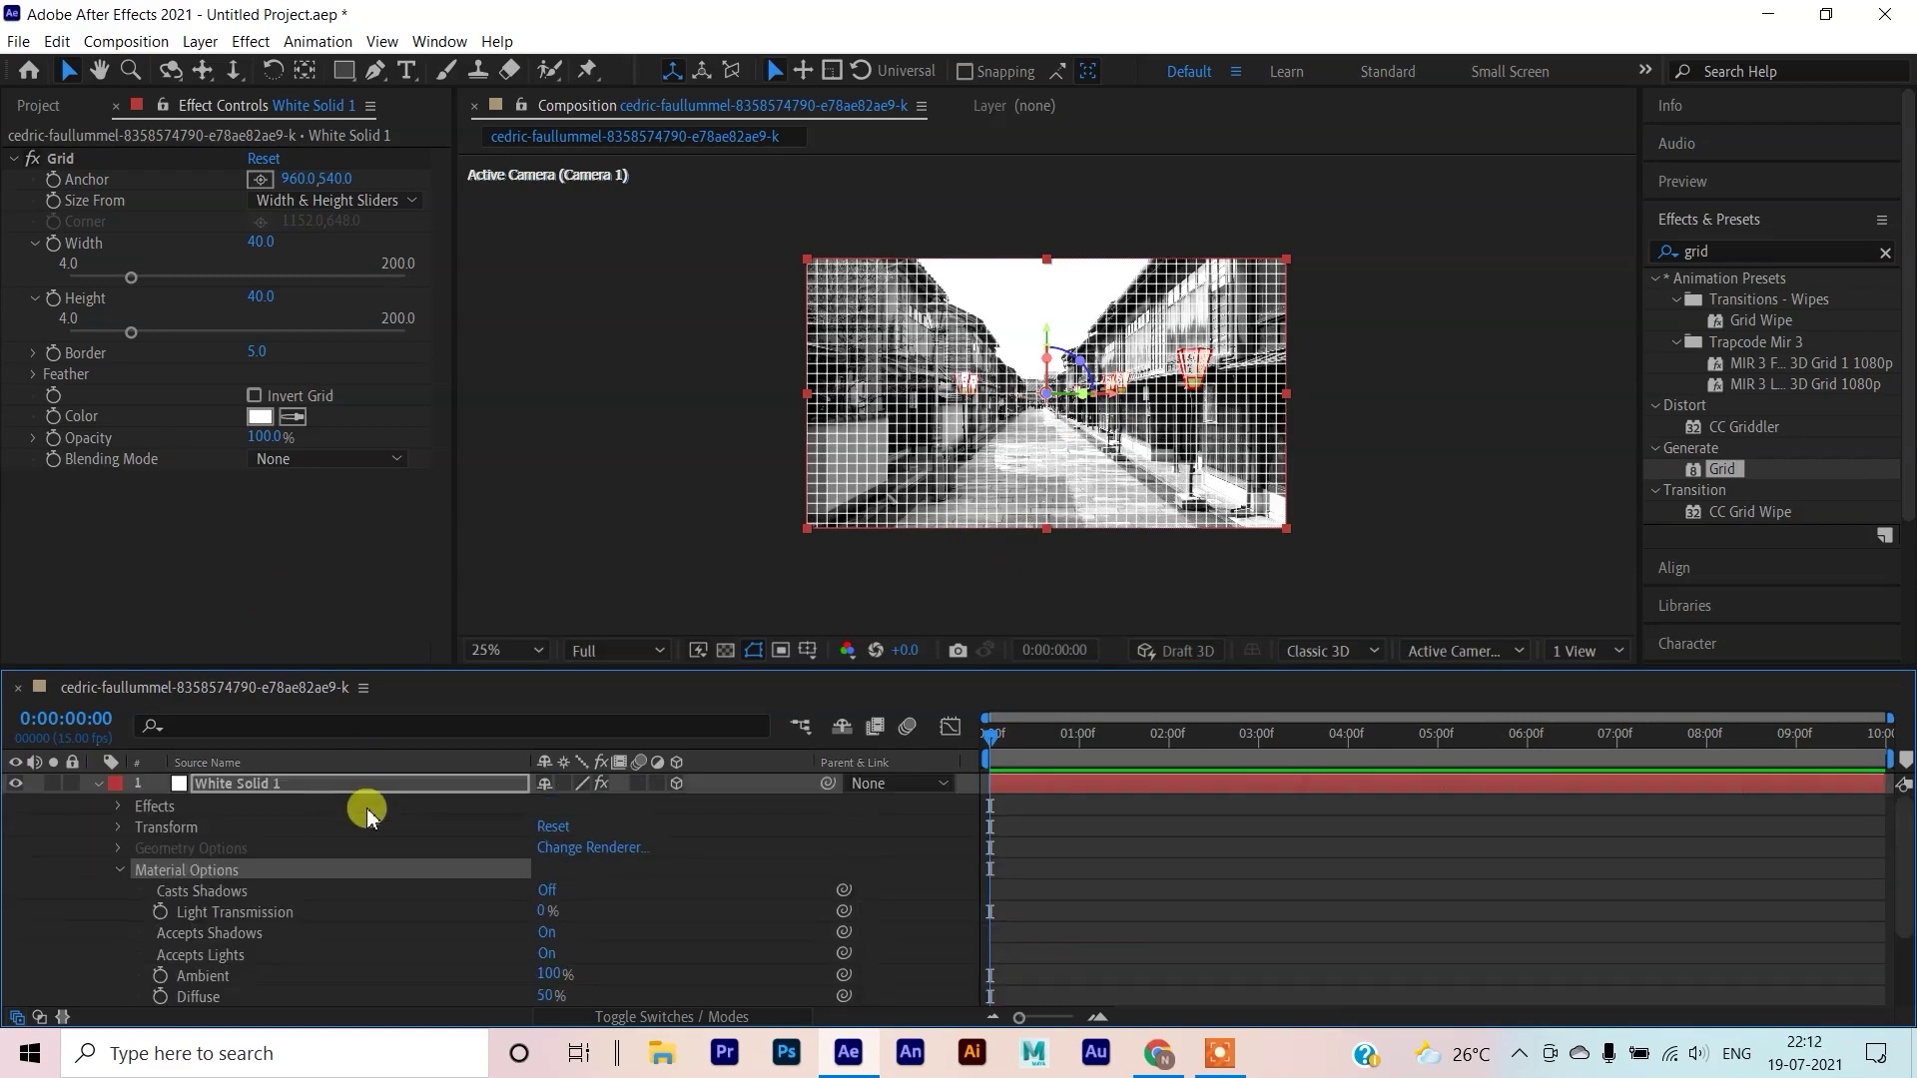
{"action": "scroll", "coordinate": [375, 792], "scroll_direction": "down", "scroll_amount": 3}
{"action": "scroll", "coordinate": [375, 791], "scroll_direction": "up", "scroll_amount": 2}
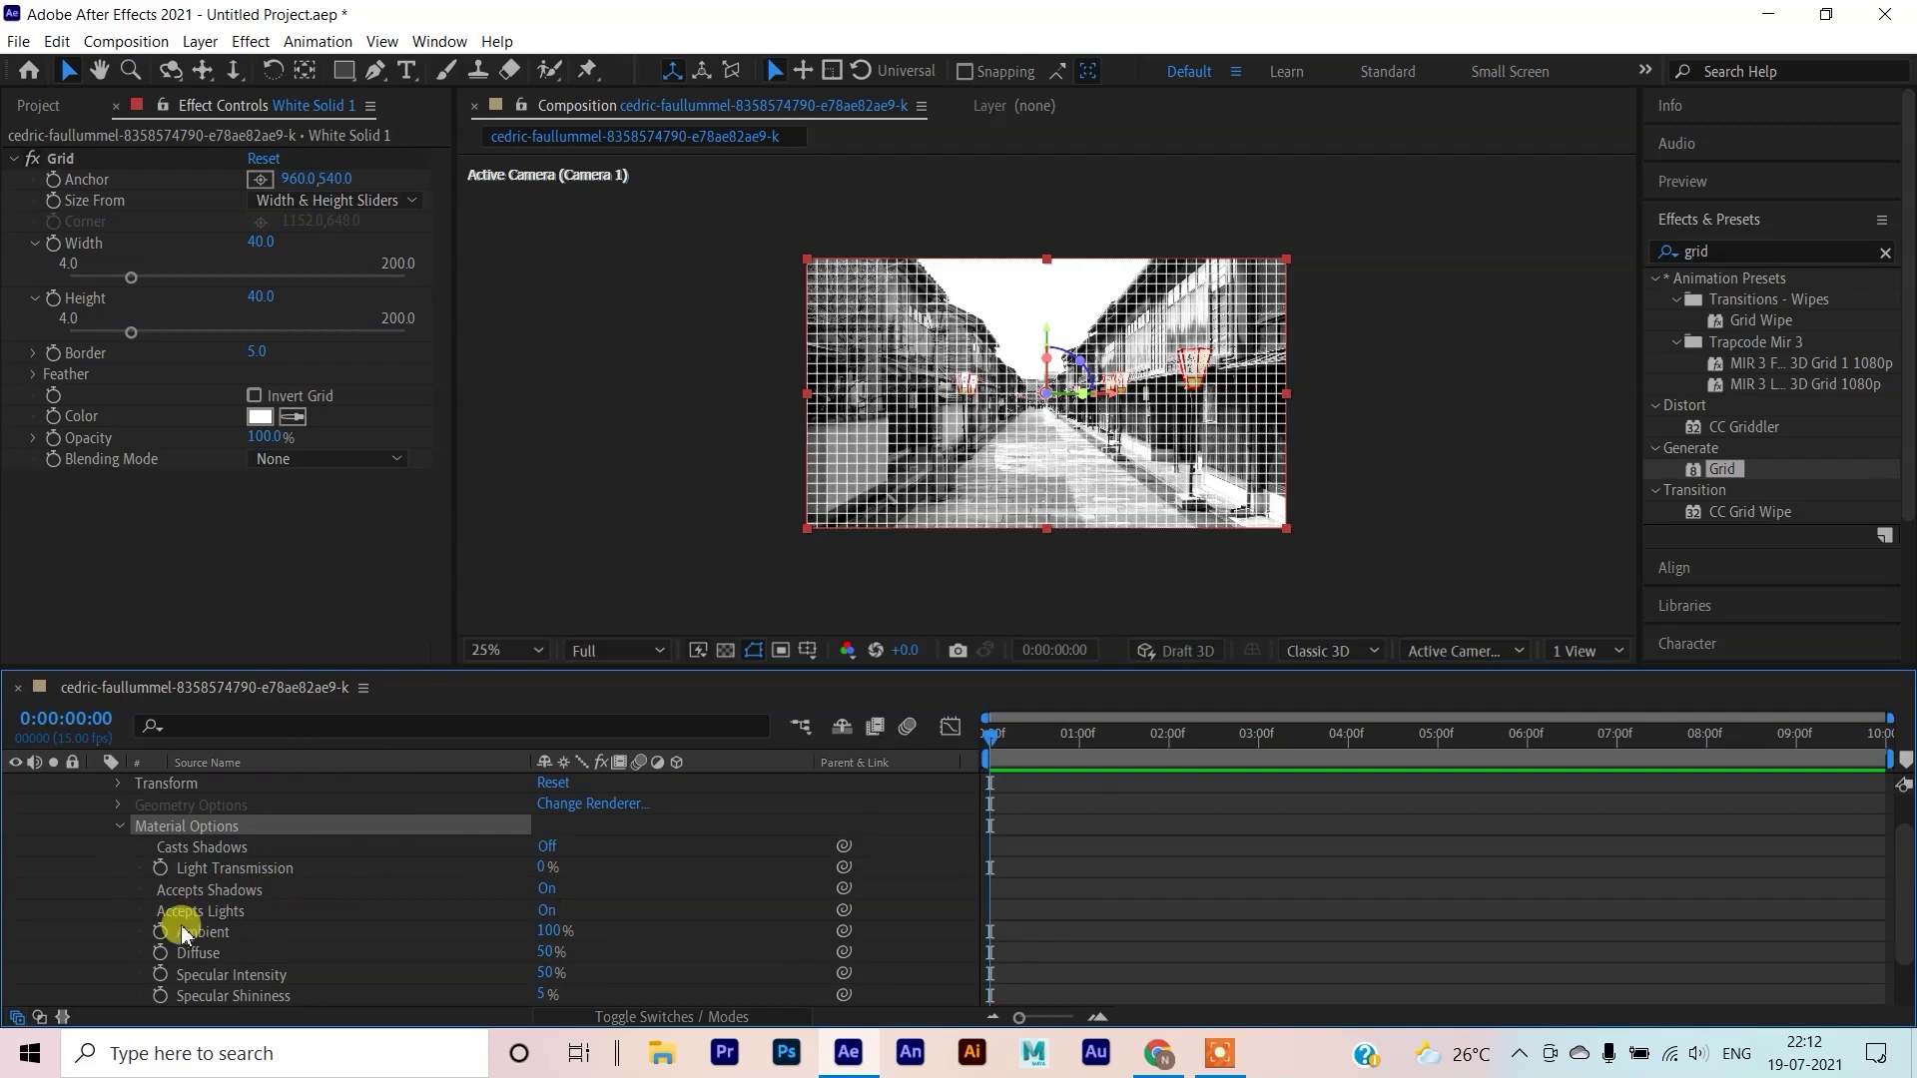
{"action": "left_click", "coordinate": [546, 911]}
{"action": "scroll", "coordinate": [111, 814], "scroll_direction": "up", "scroll_amount": 2}
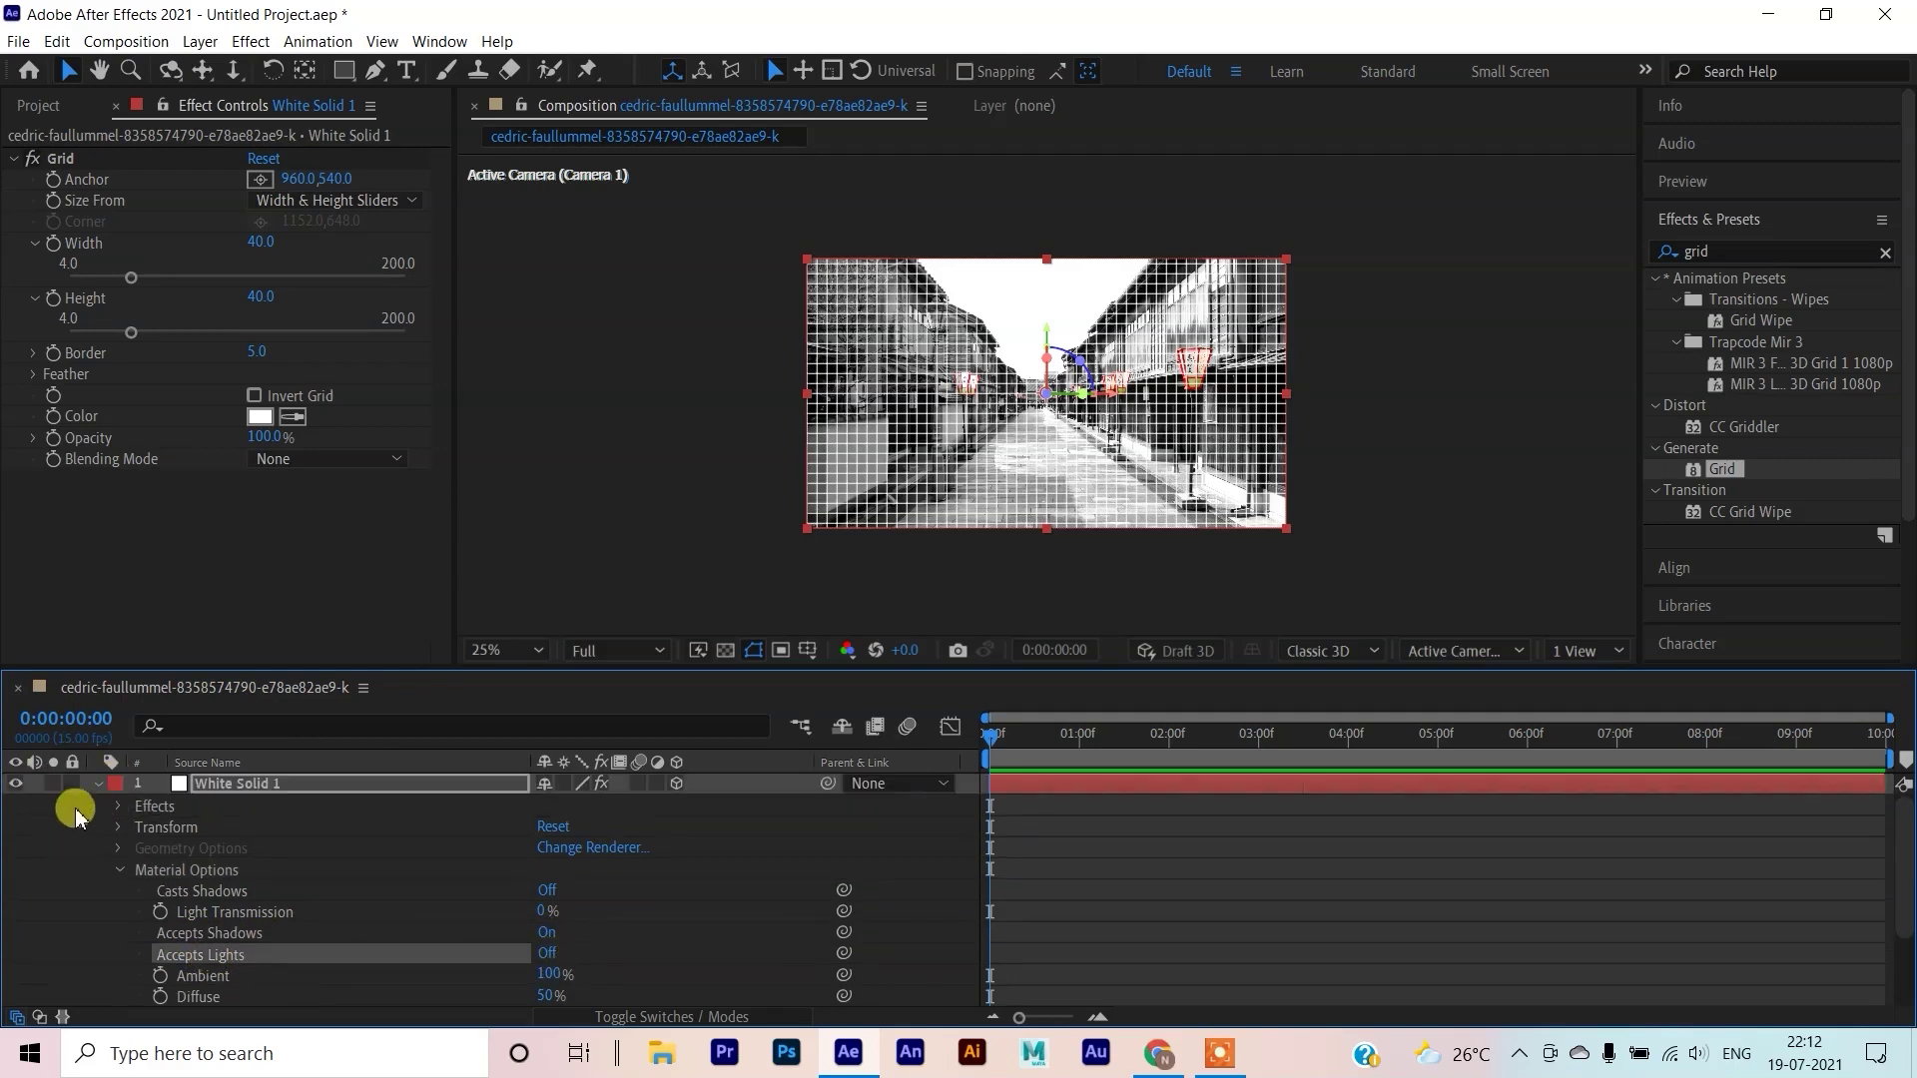
{"action": "left_click", "coordinate": [100, 786]}
{"action": "left_click", "coordinate": [272, 801]}
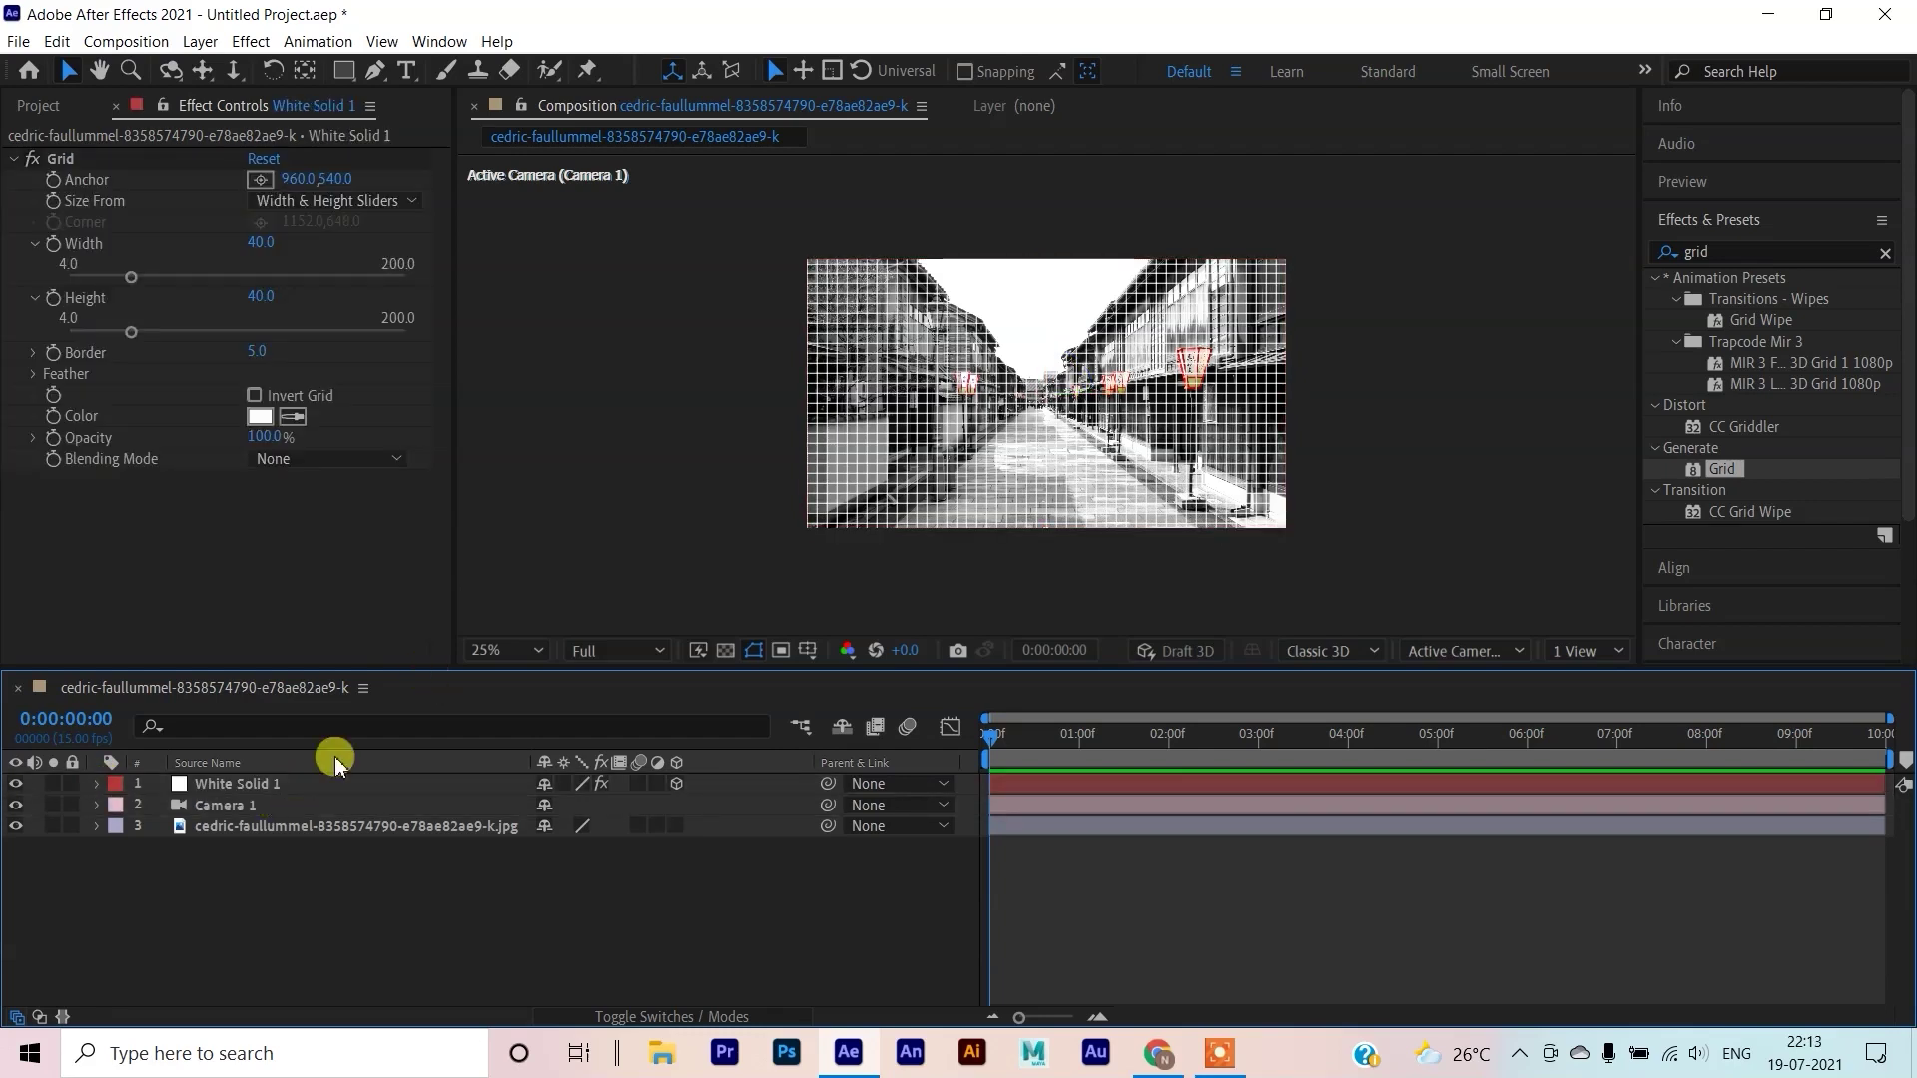
Show the white solid's rotation properties and set its X Rotation to -90°
{"action": "left_click", "coordinate": [318, 787]}
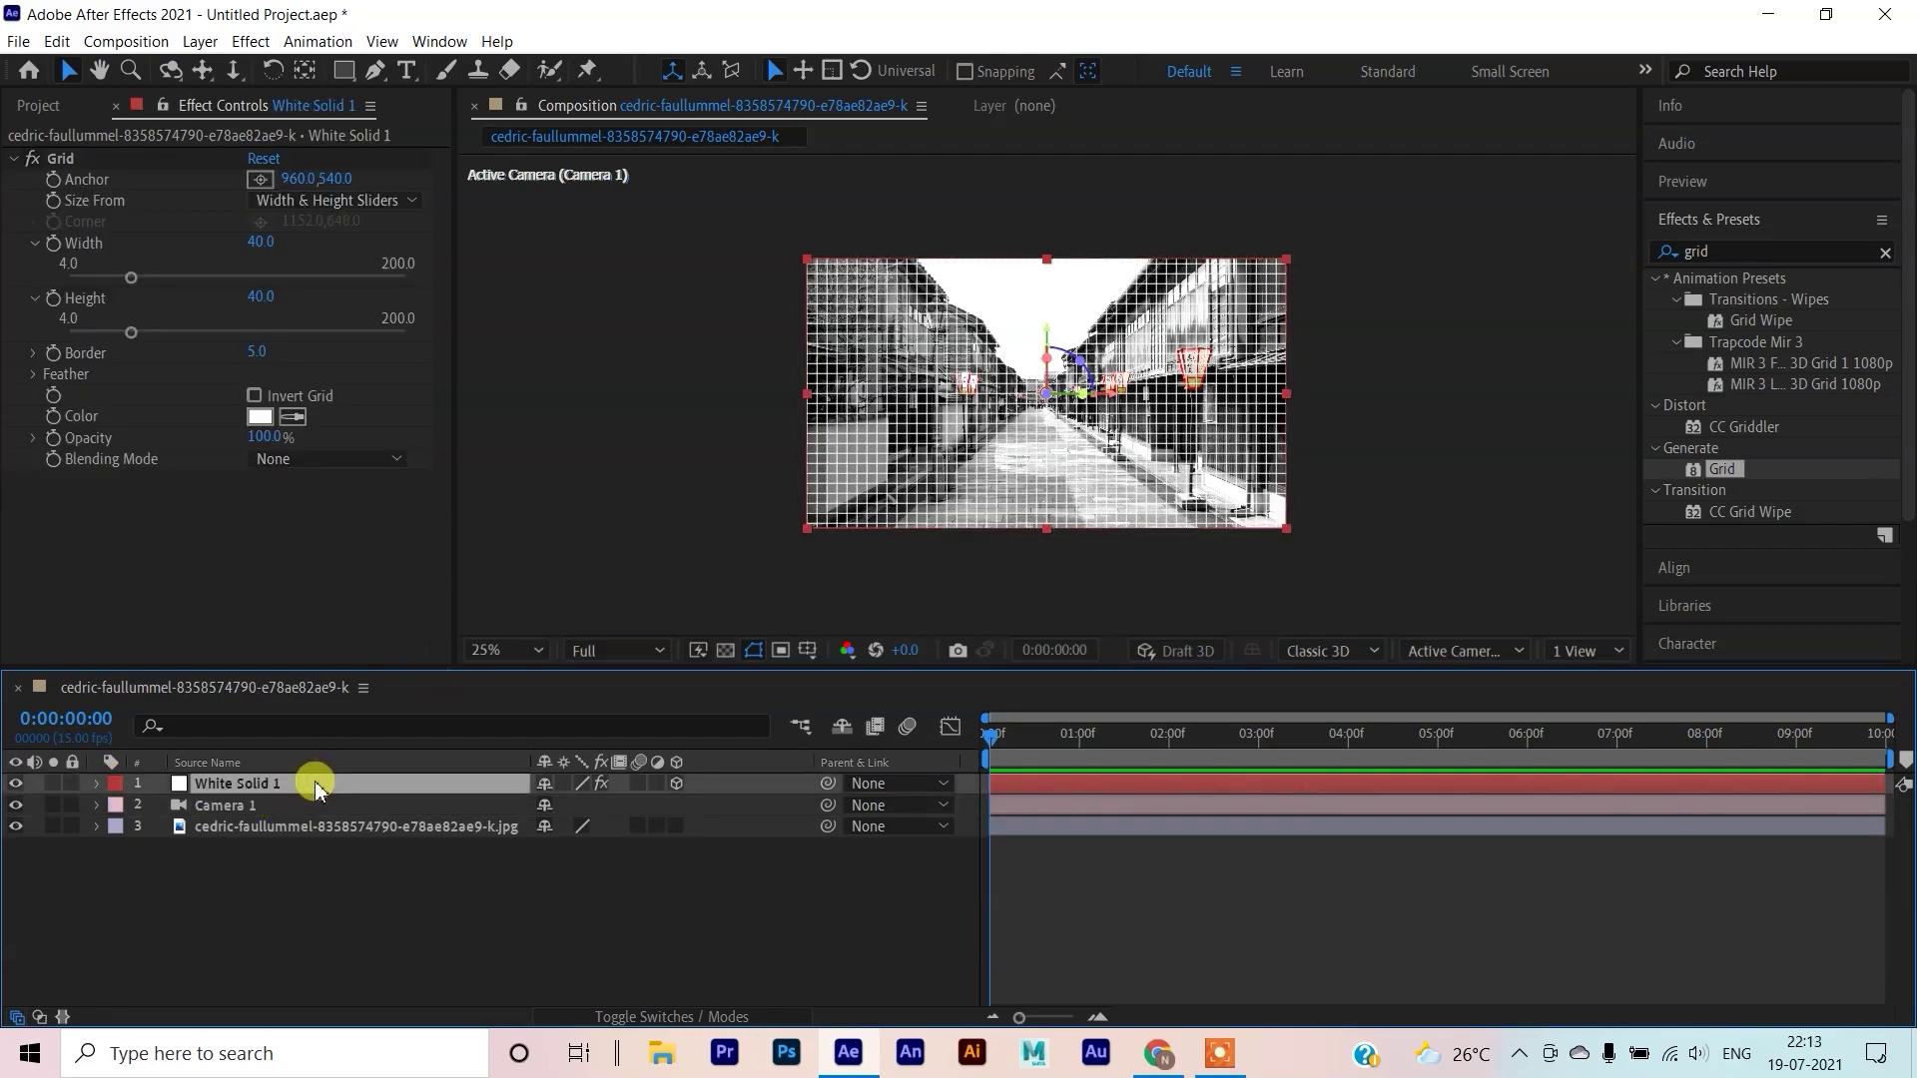
{"action": "key", "text": "r"}
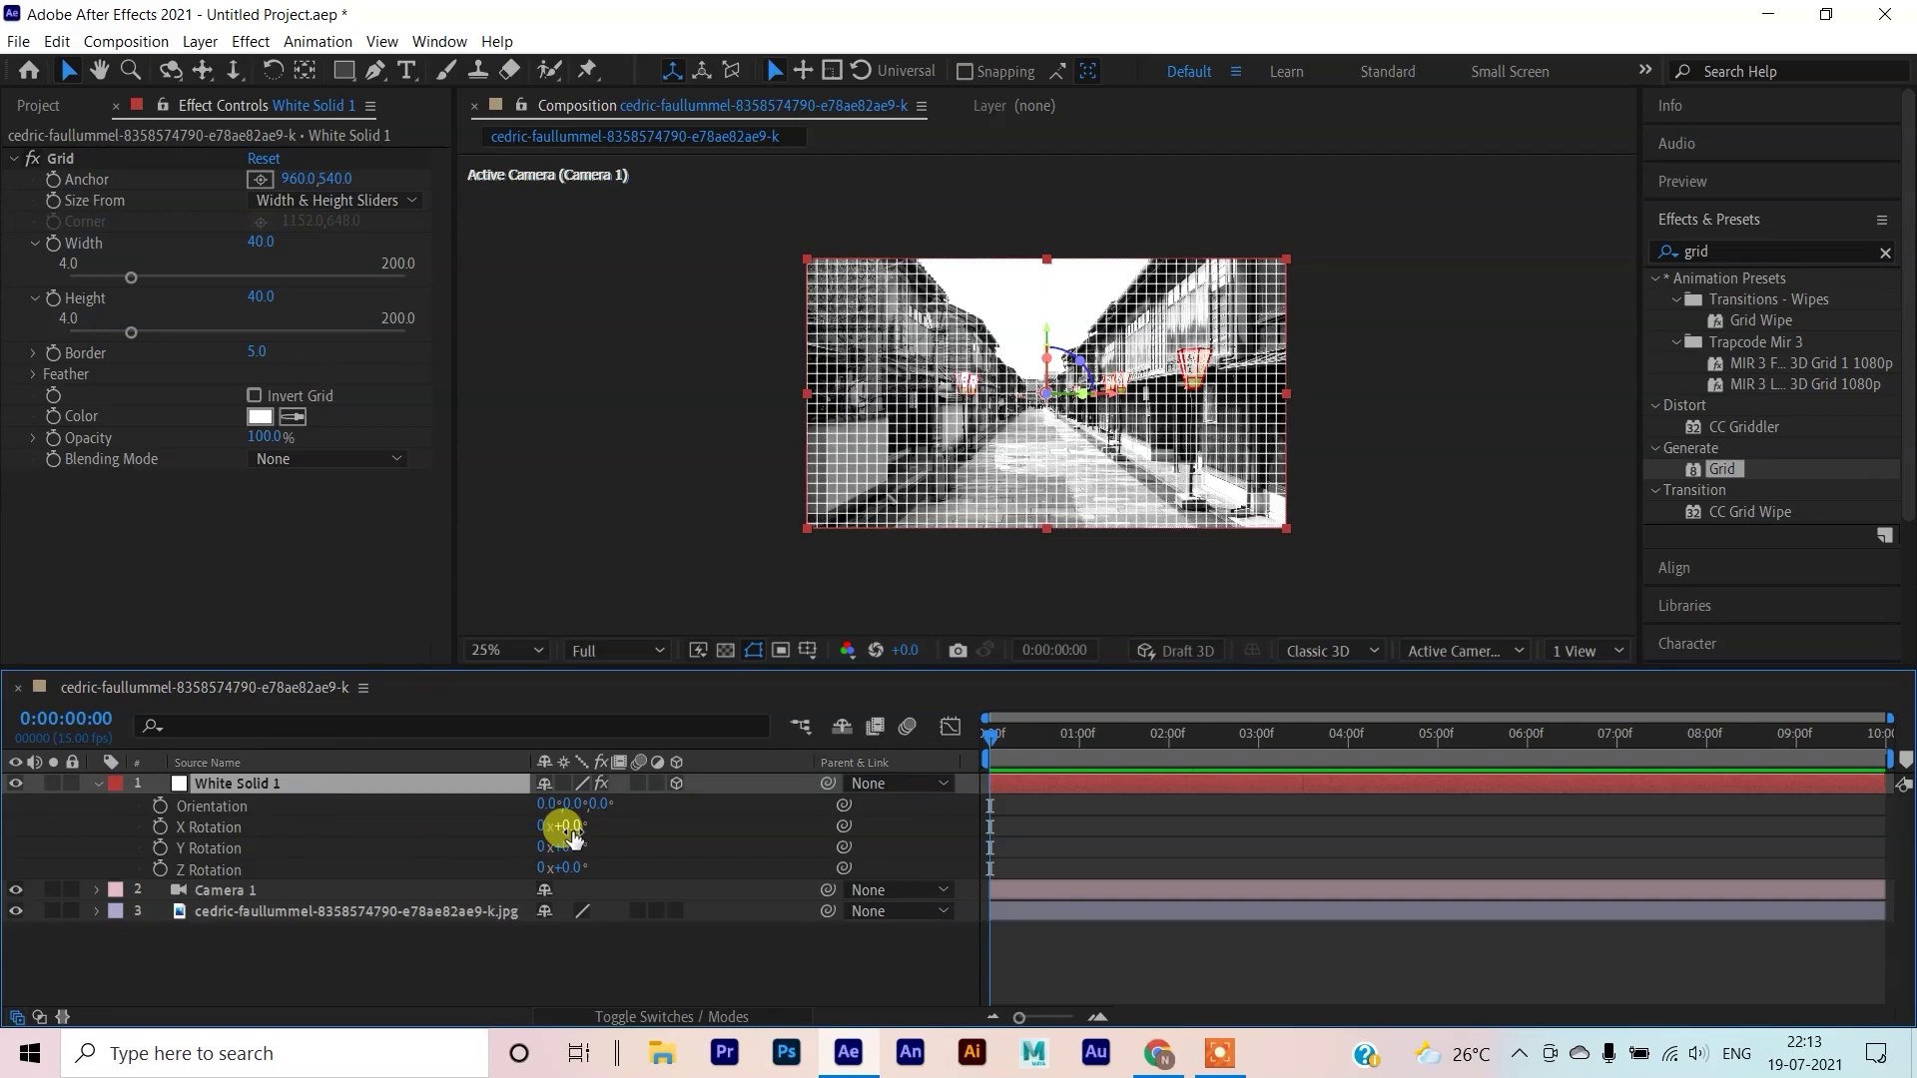
{"action": "mouse_move", "coordinate": [567, 829]}
{"action": "left_mouse_down"}
{"action": "mouse_move", "coordinate": [650, 815]}
{"action": "mouse_move", "coordinate": [596, 827]}
{"action": "left_mouse_up"}
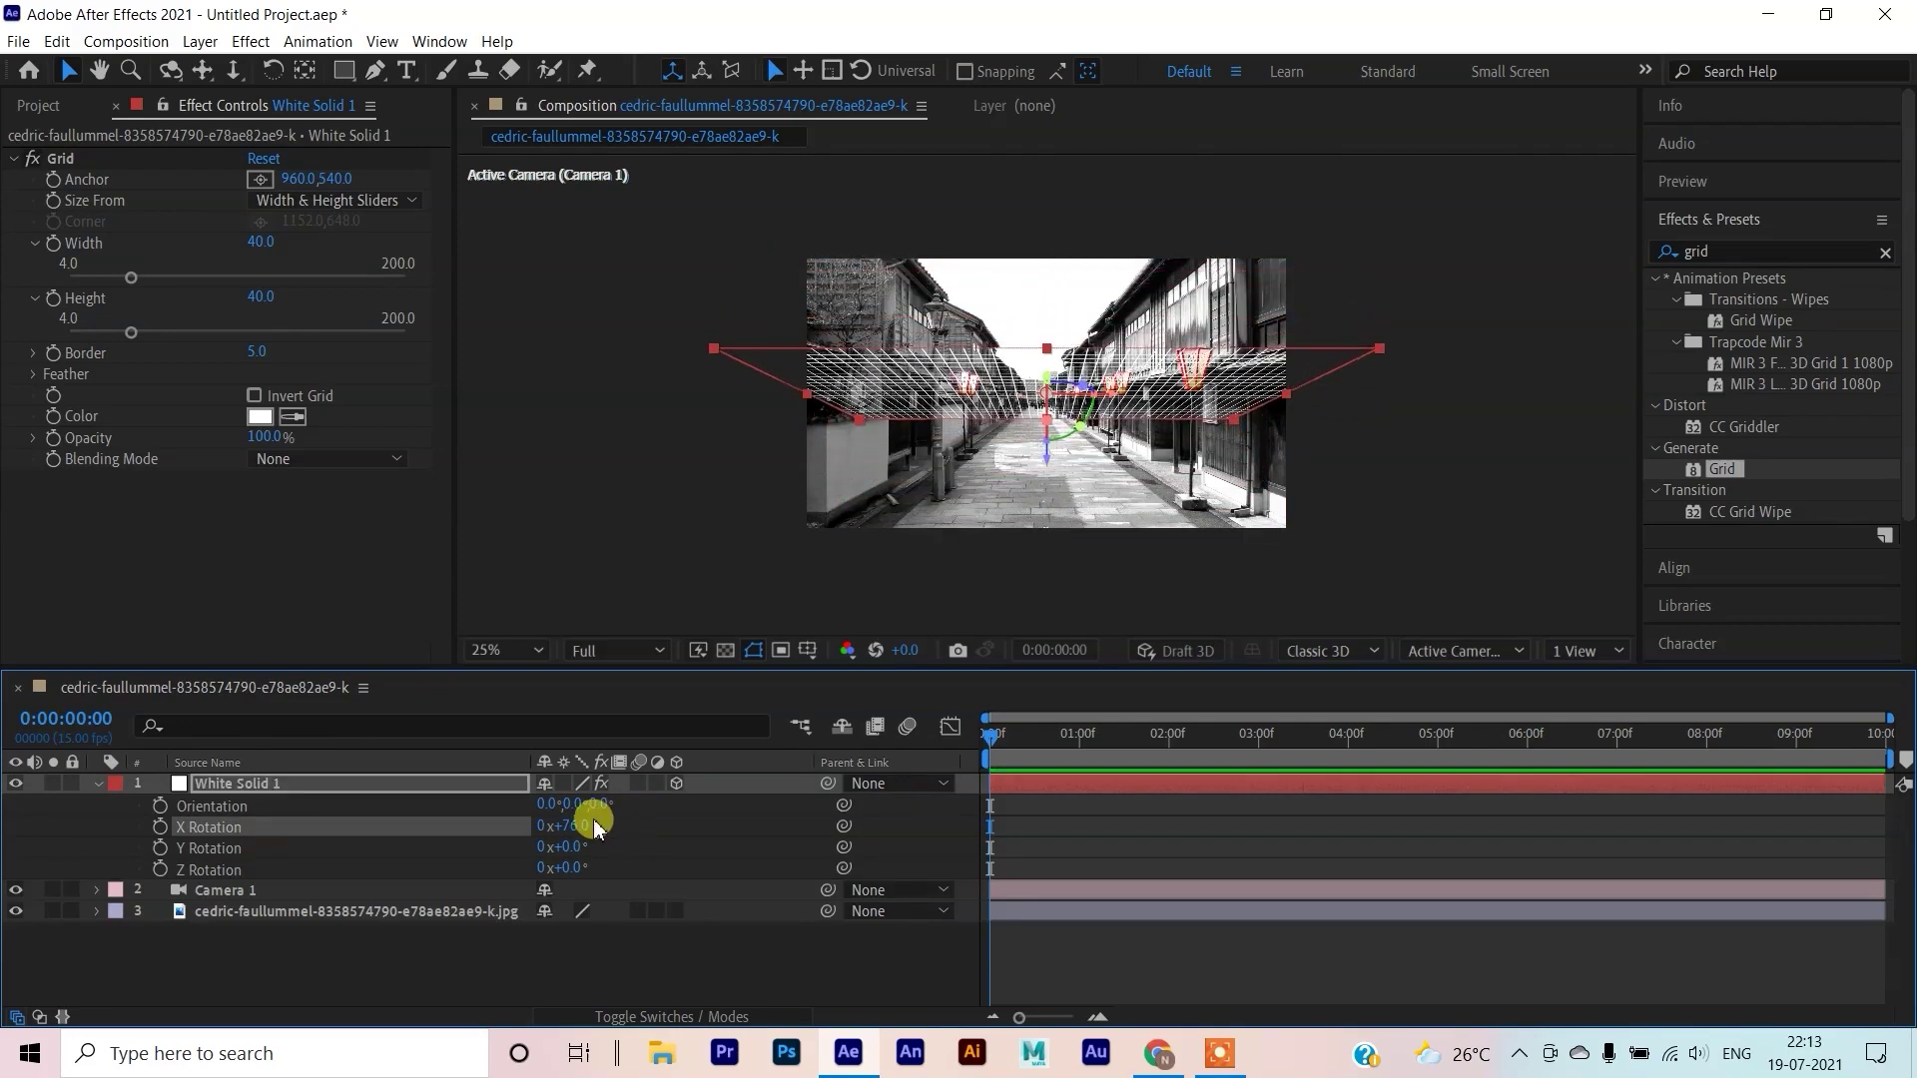
{"action": "type", "text": "-90"}
{"action": "left_click", "coordinate": [571, 840]}
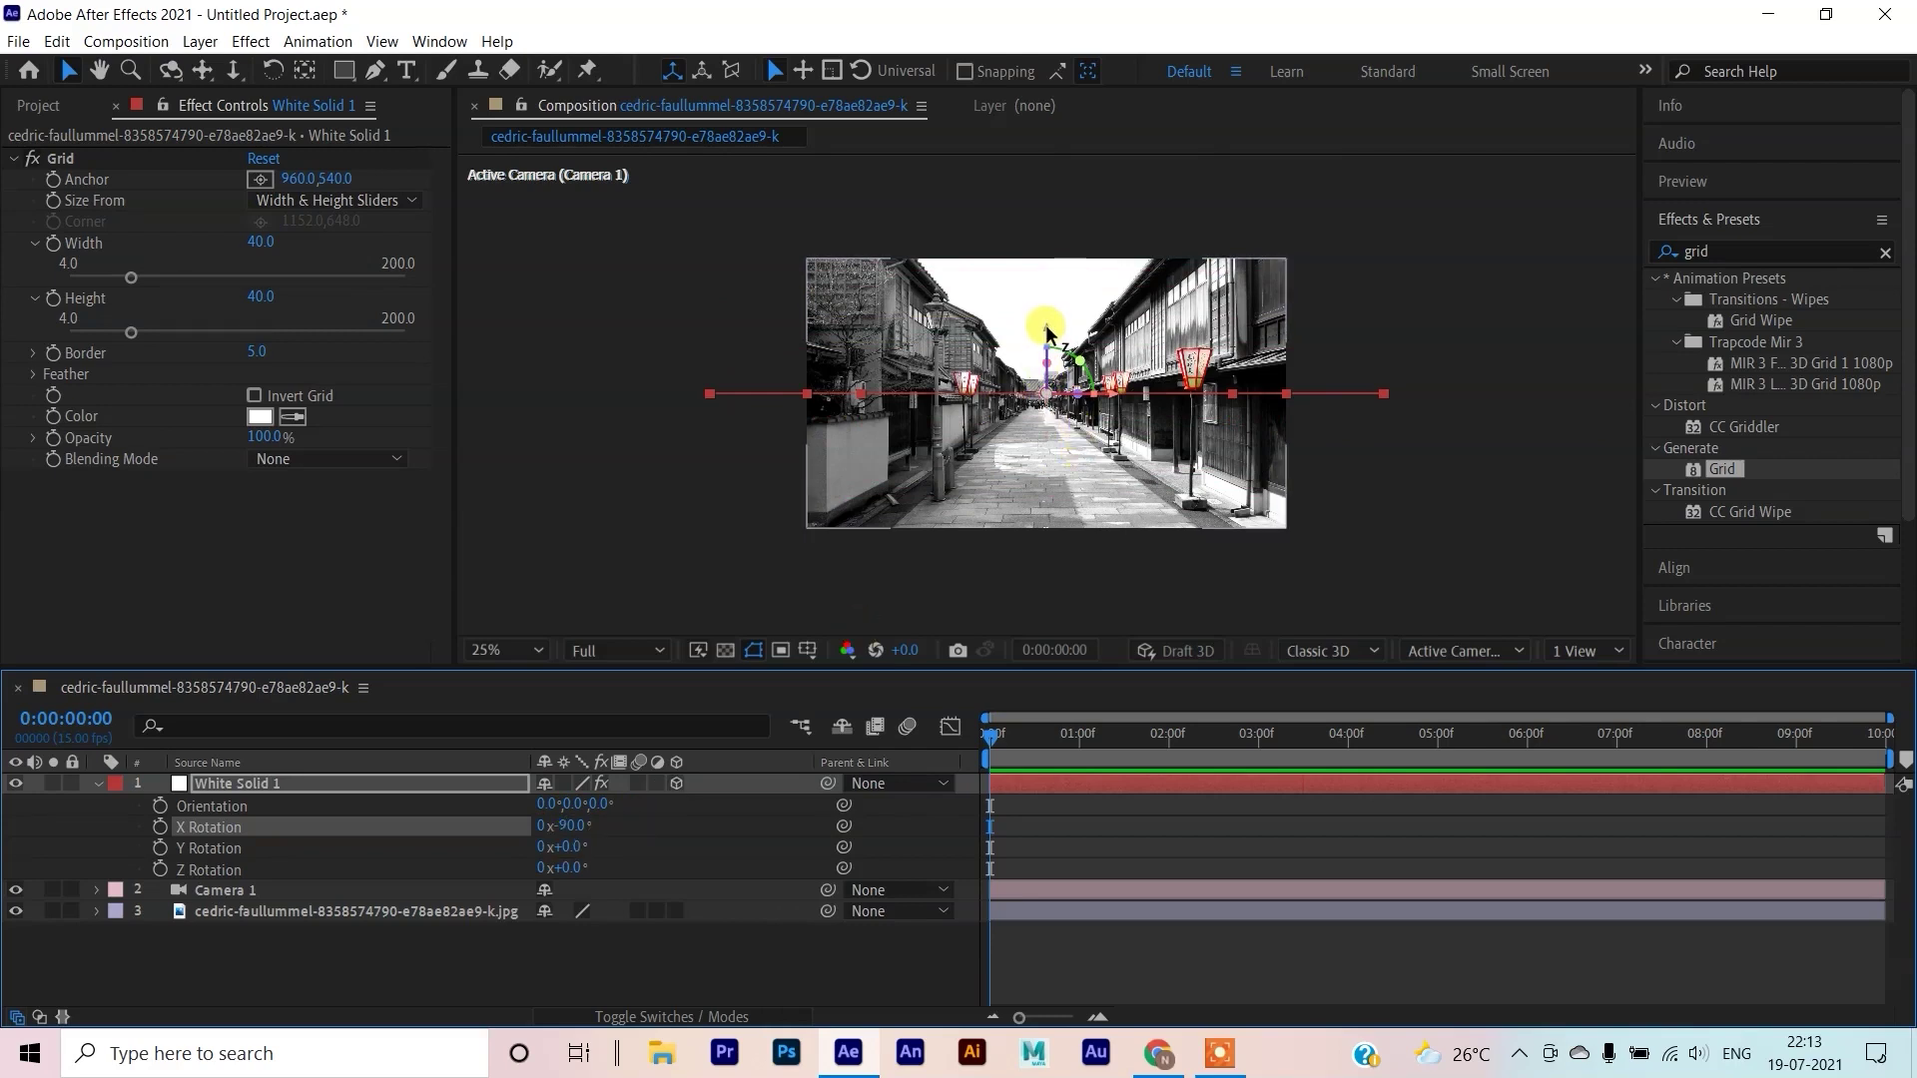
Lower the grid solid to street level, narrow it to about the street's width and stretch it lengthwise along the street
{"action": "left_click_drag", "start_coordinate": [1046, 333], "coordinate": [1039, 423]}
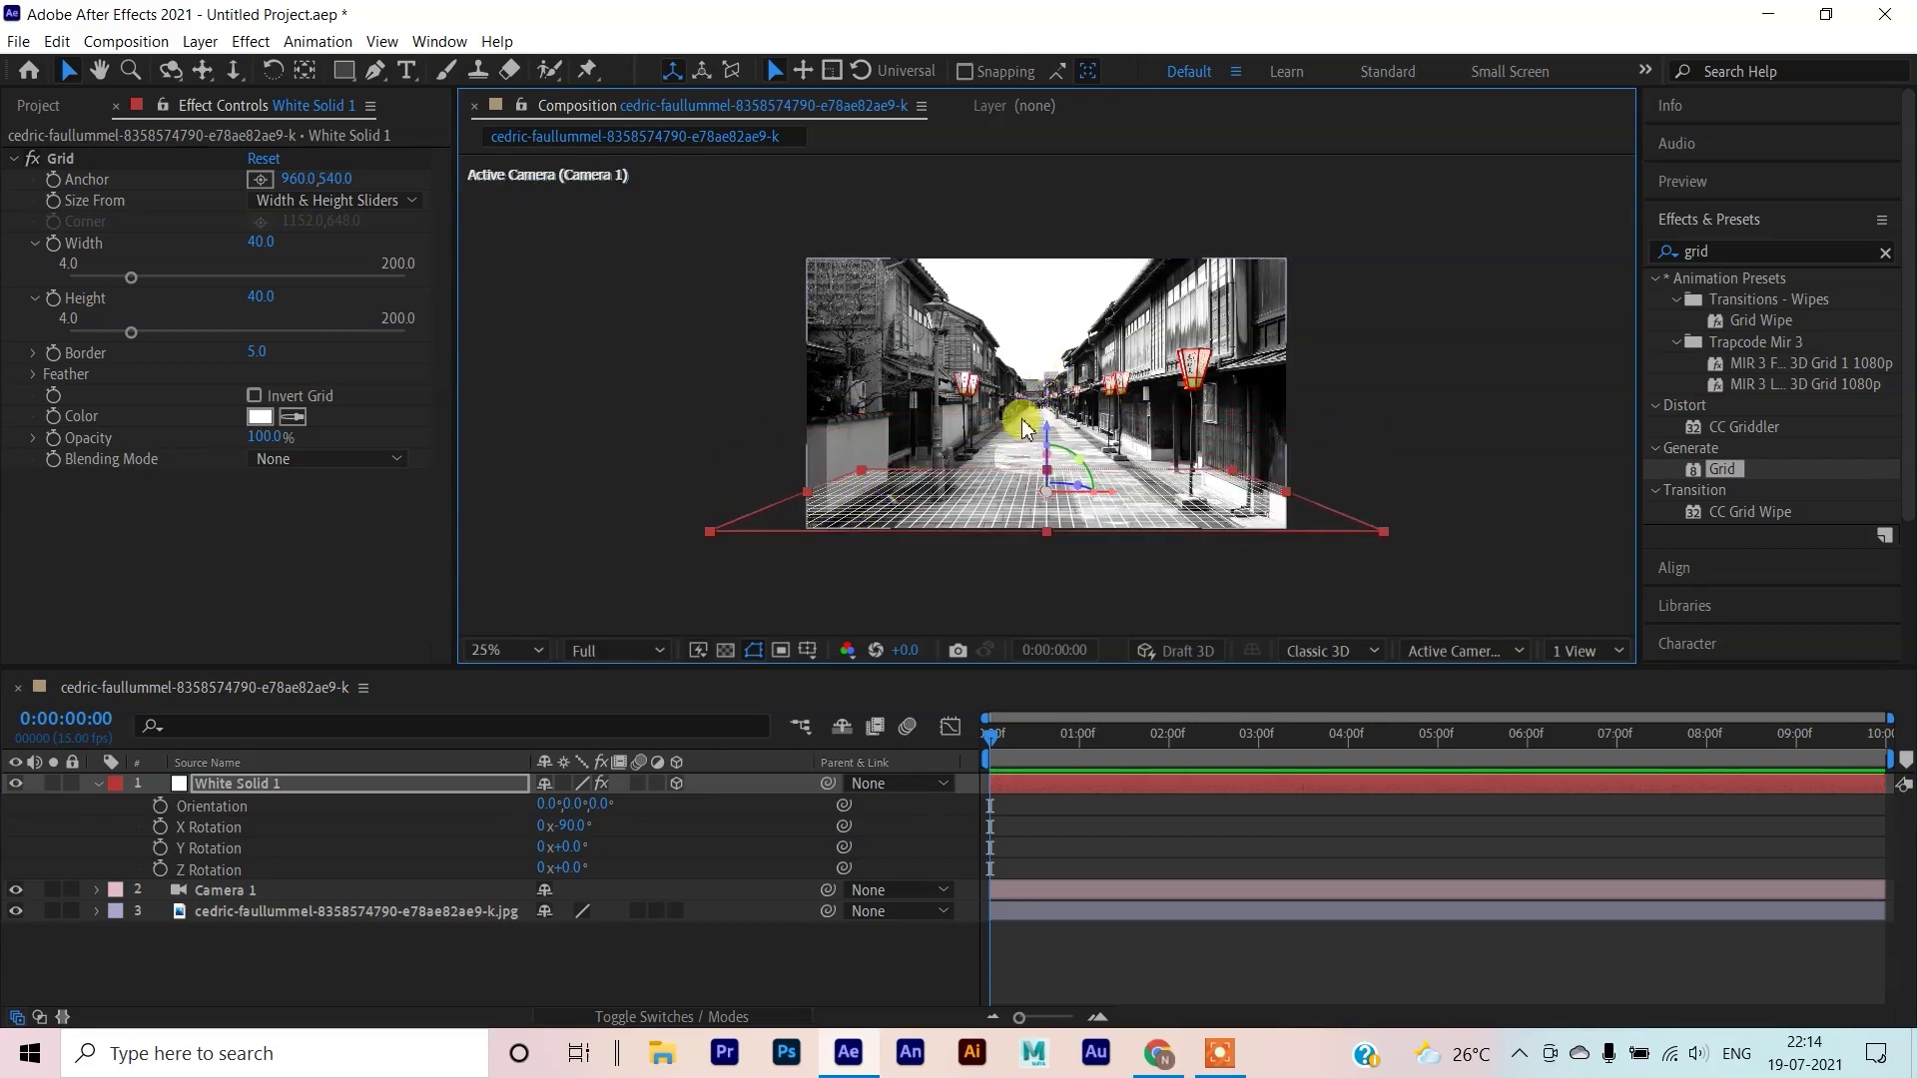
{"action": "left_click_drag", "start_coordinate": [818, 502], "coordinate": [918, 511]}
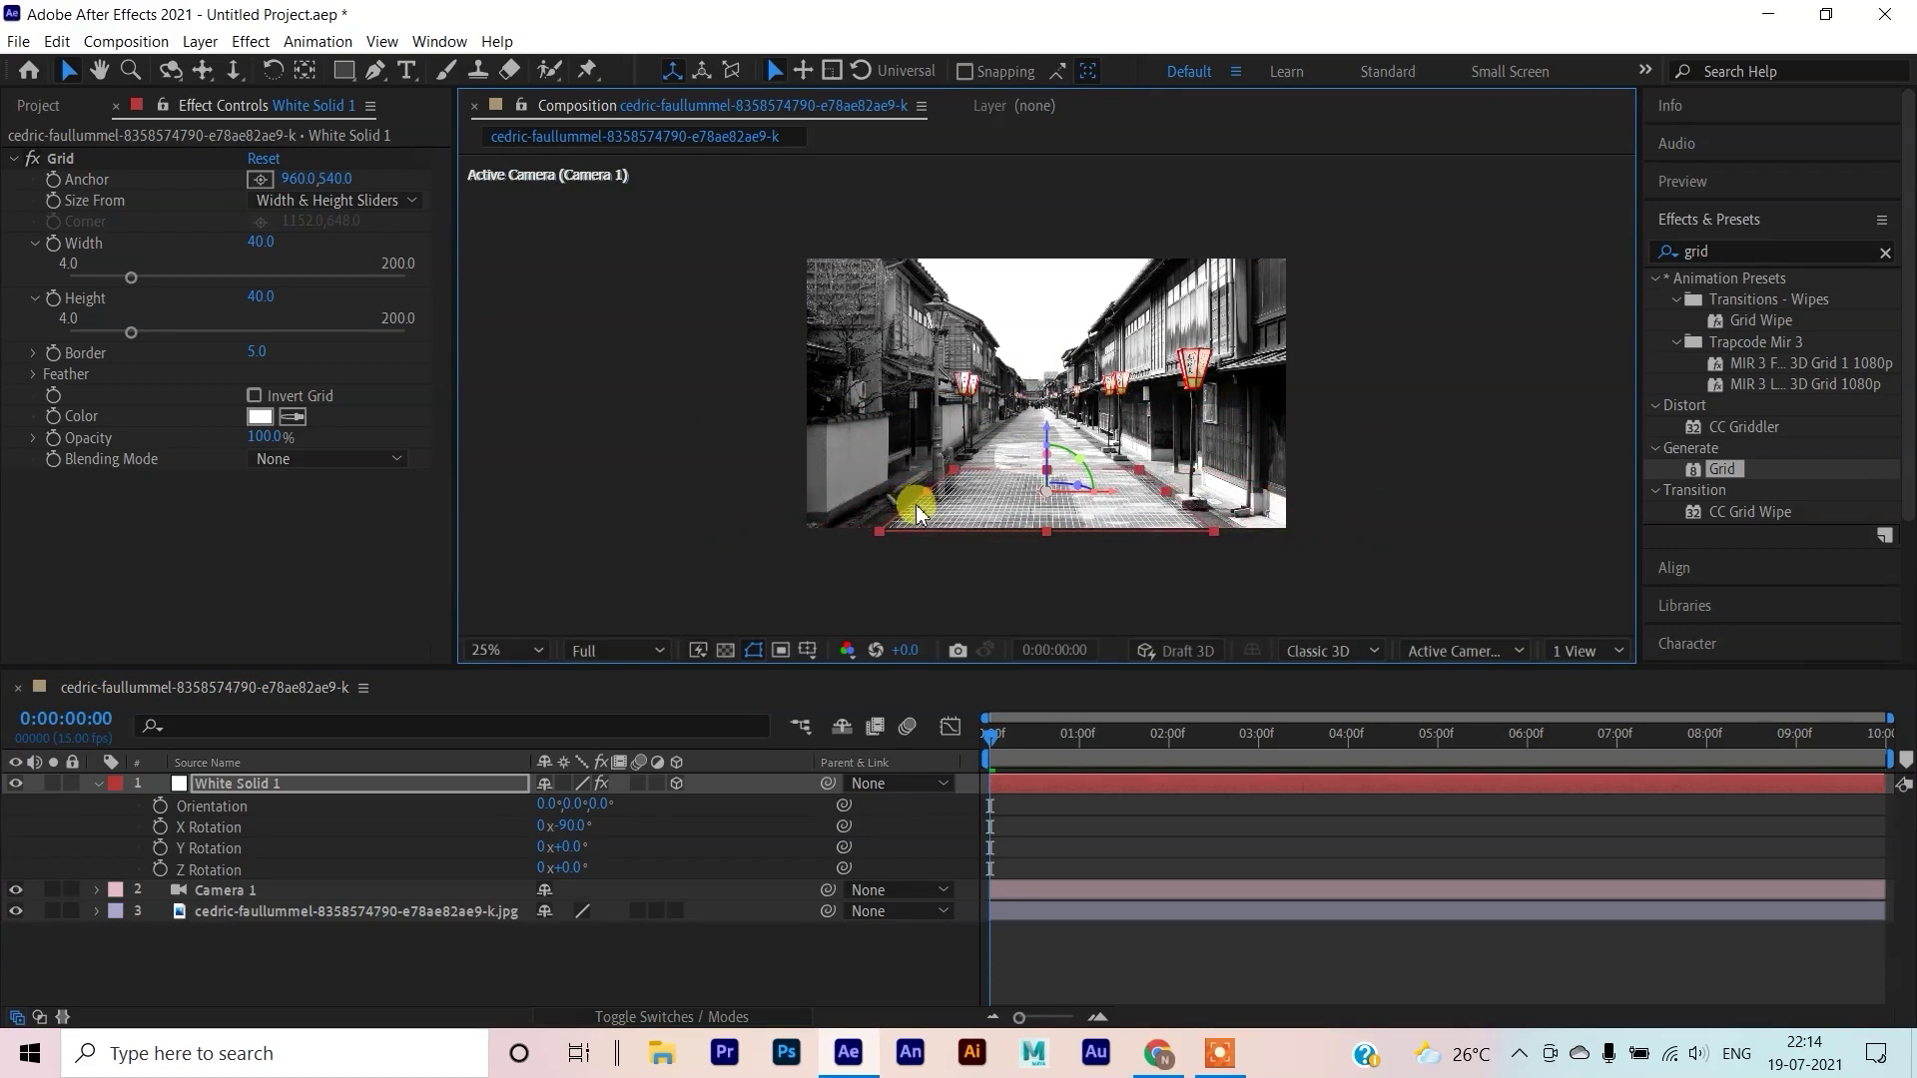
{"action": "left_click_drag", "start_coordinate": [1049, 435], "coordinate": [1077, 680]}
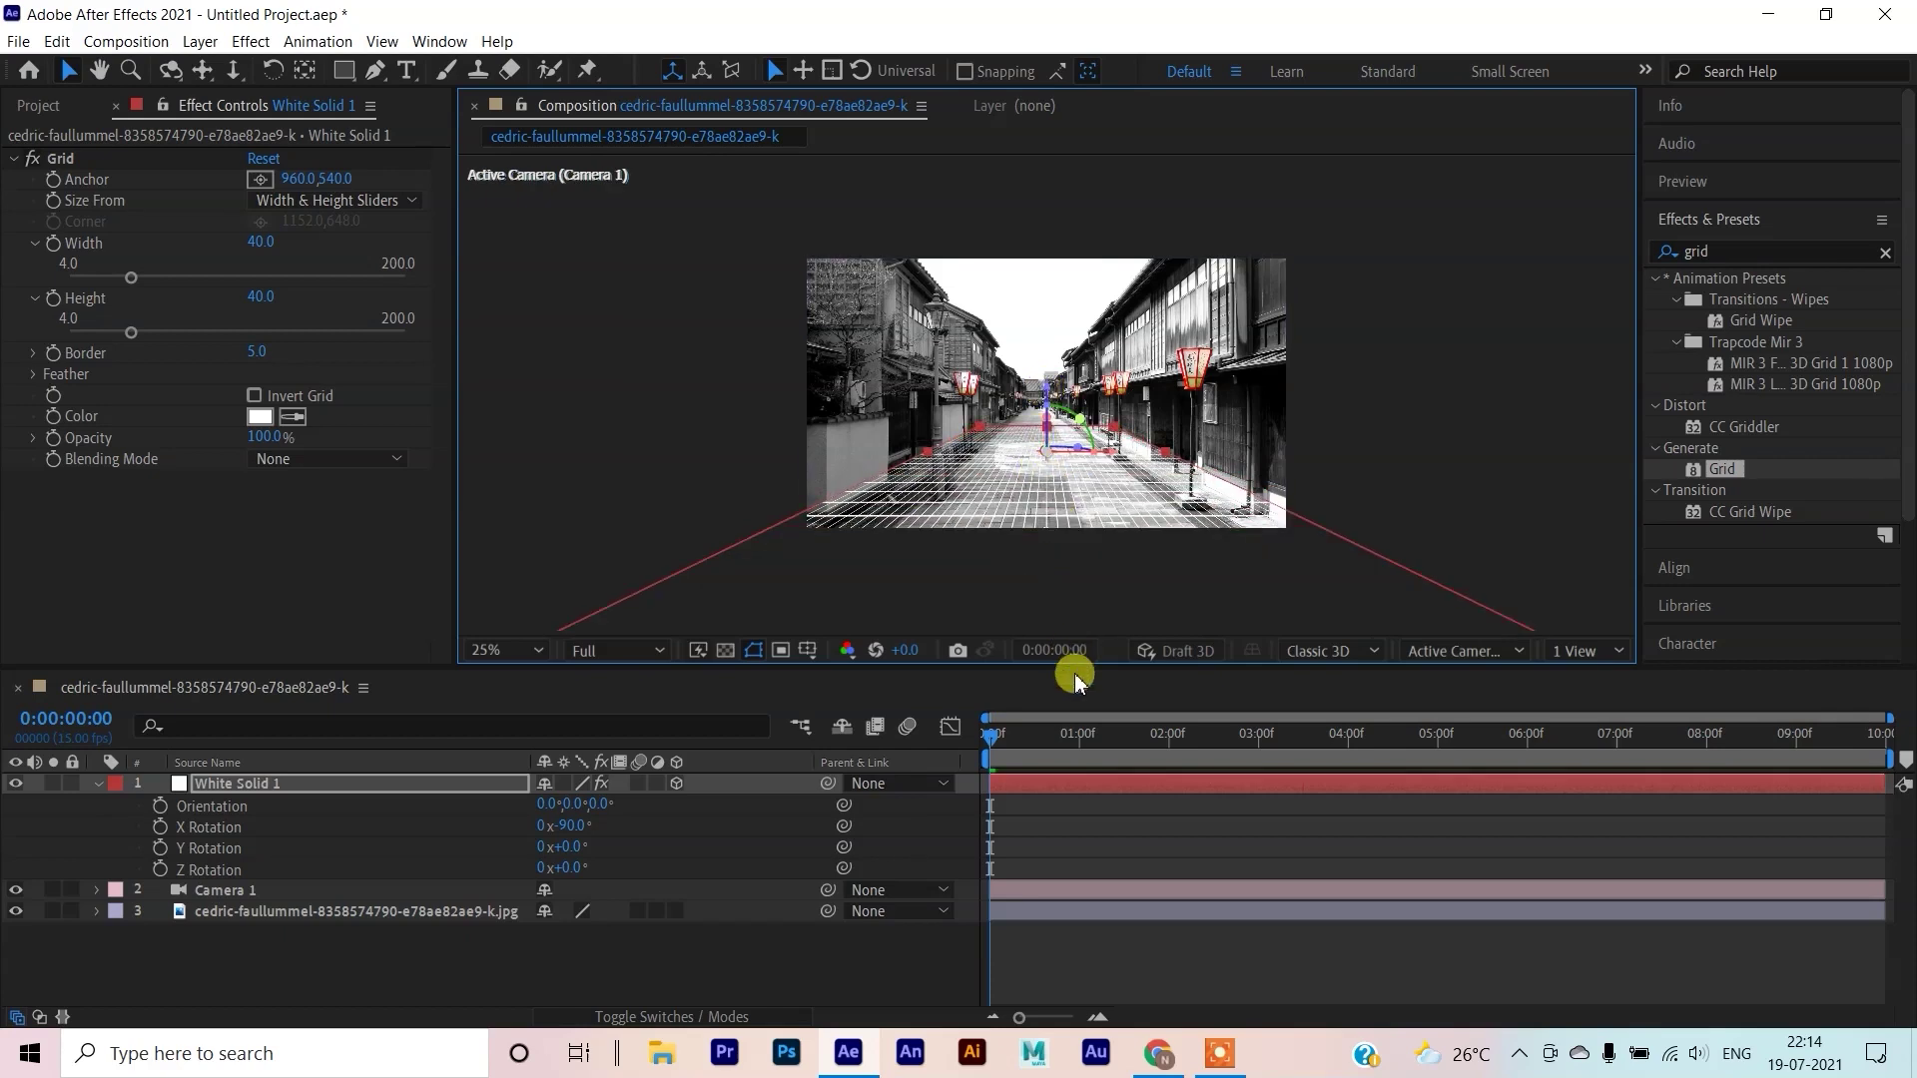
Switch to a two-view layout and push the grid solid back along Z to about 2024 in the Top view
{"action": "left_click", "coordinate": [1570, 650]}
{"action": "left_click", "coordinate": [1629, 704]}
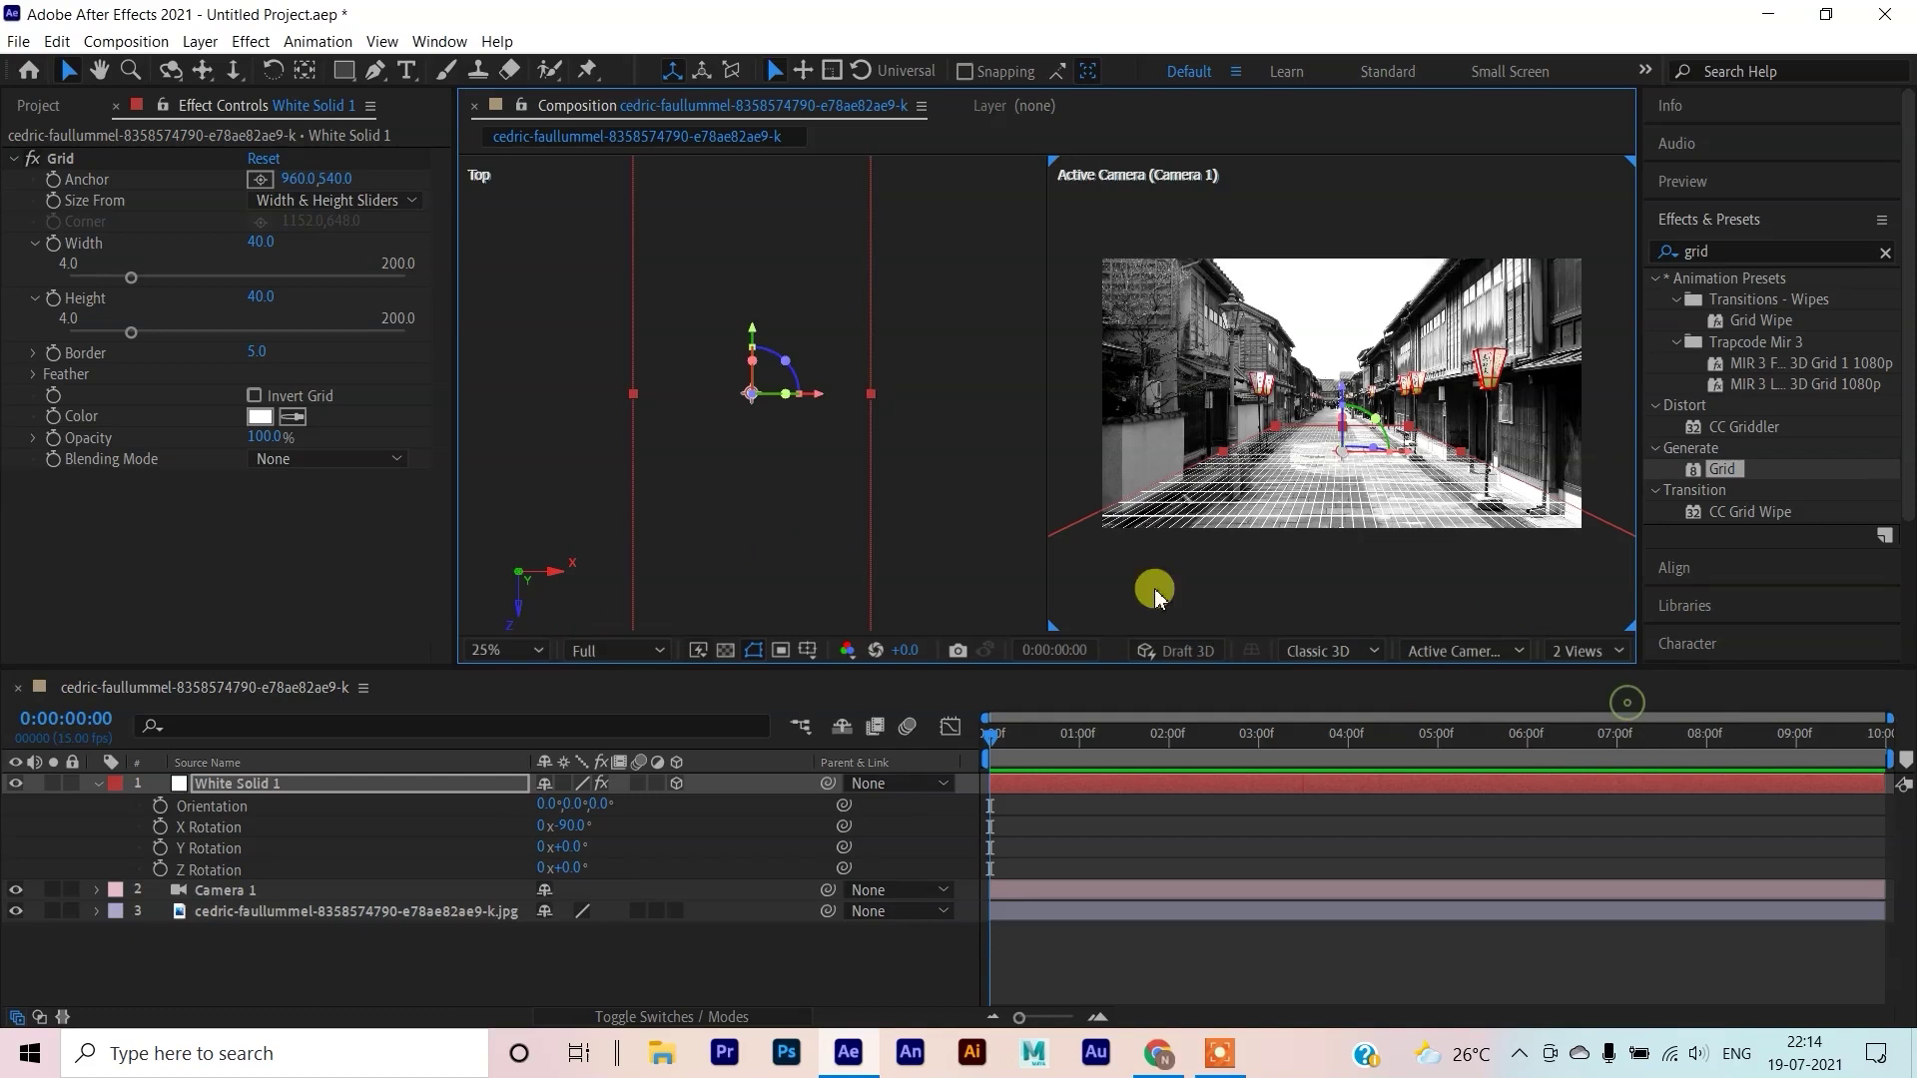
{"action": "scroll", "coordinate": [754, 378], "scroll_direction": "up", "scroll_amount": 3}
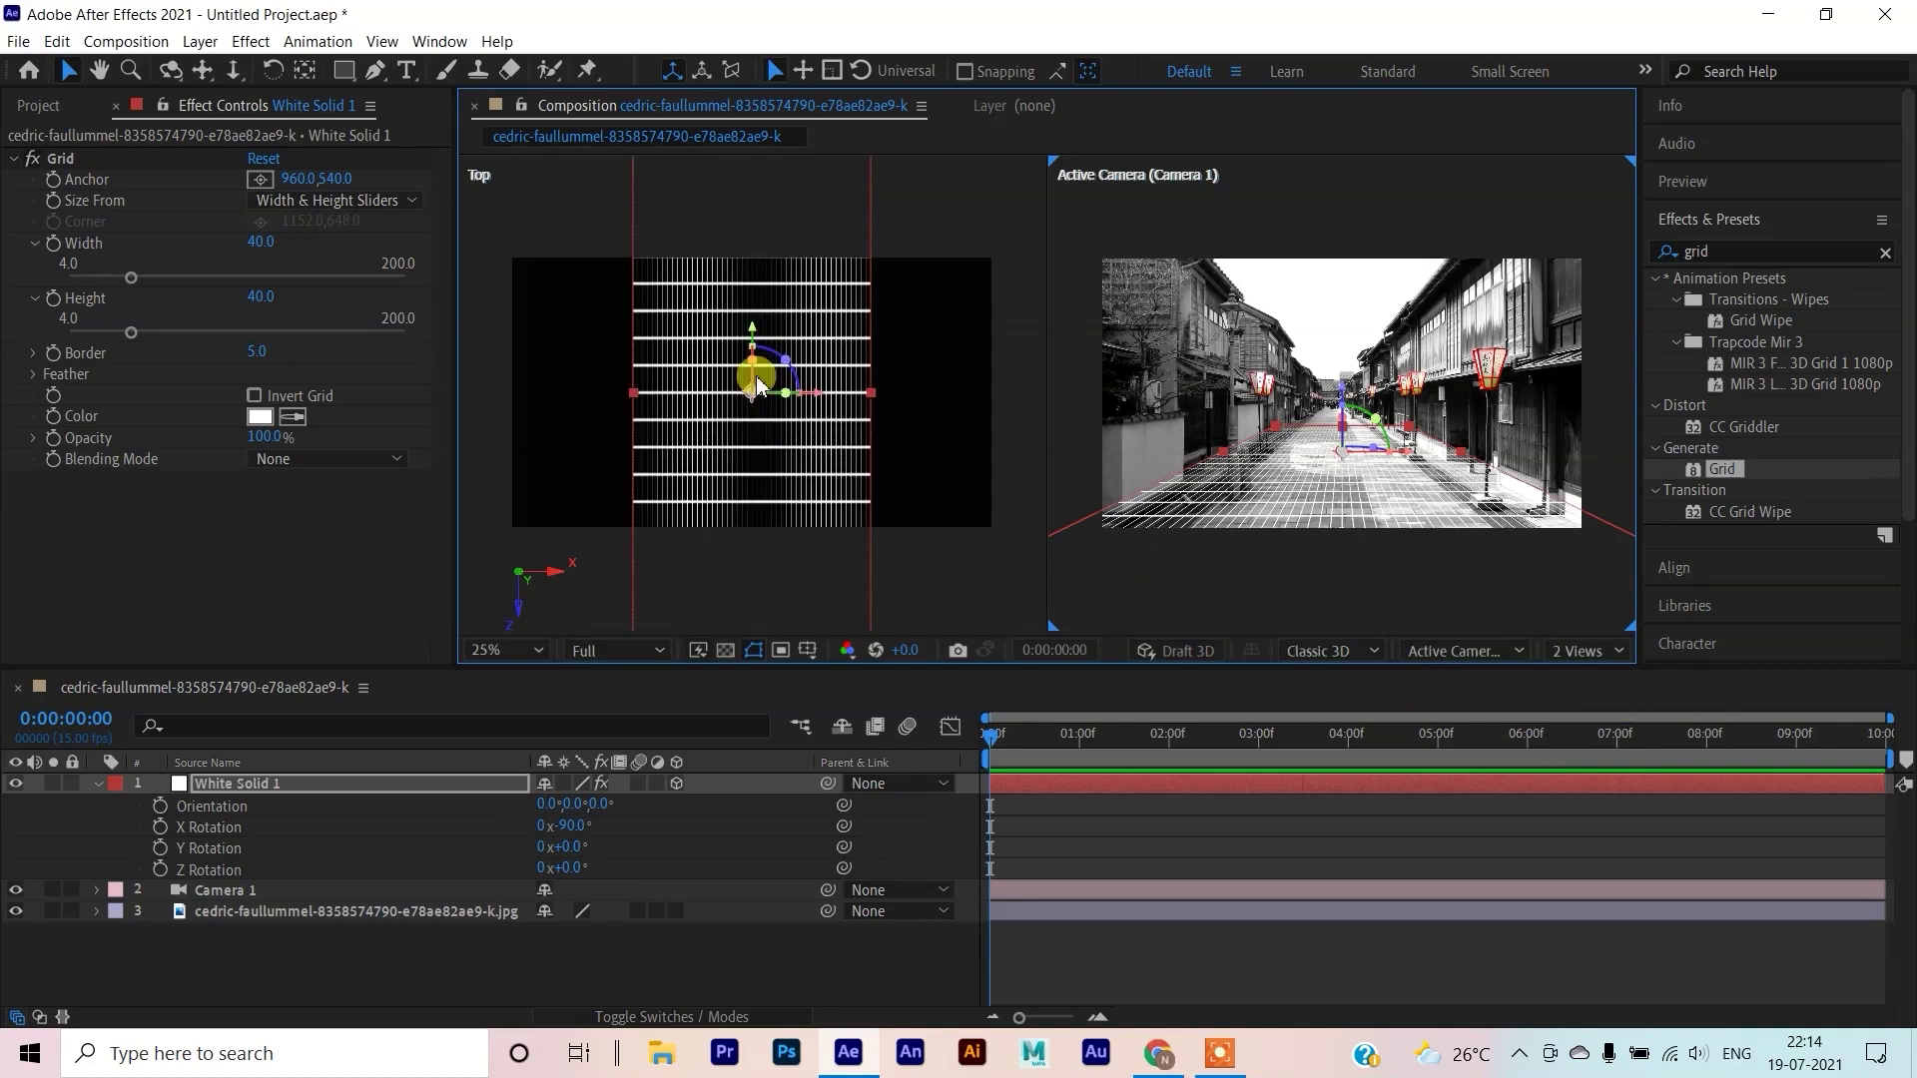
{"action": "scroll", "coordinate": [759, 370], "scroll_direction": "down", "scroll_amount": 3}
{"action": "left_click_drag", "start_coordinate": [756, 367], "coordinate": [769, 108]}
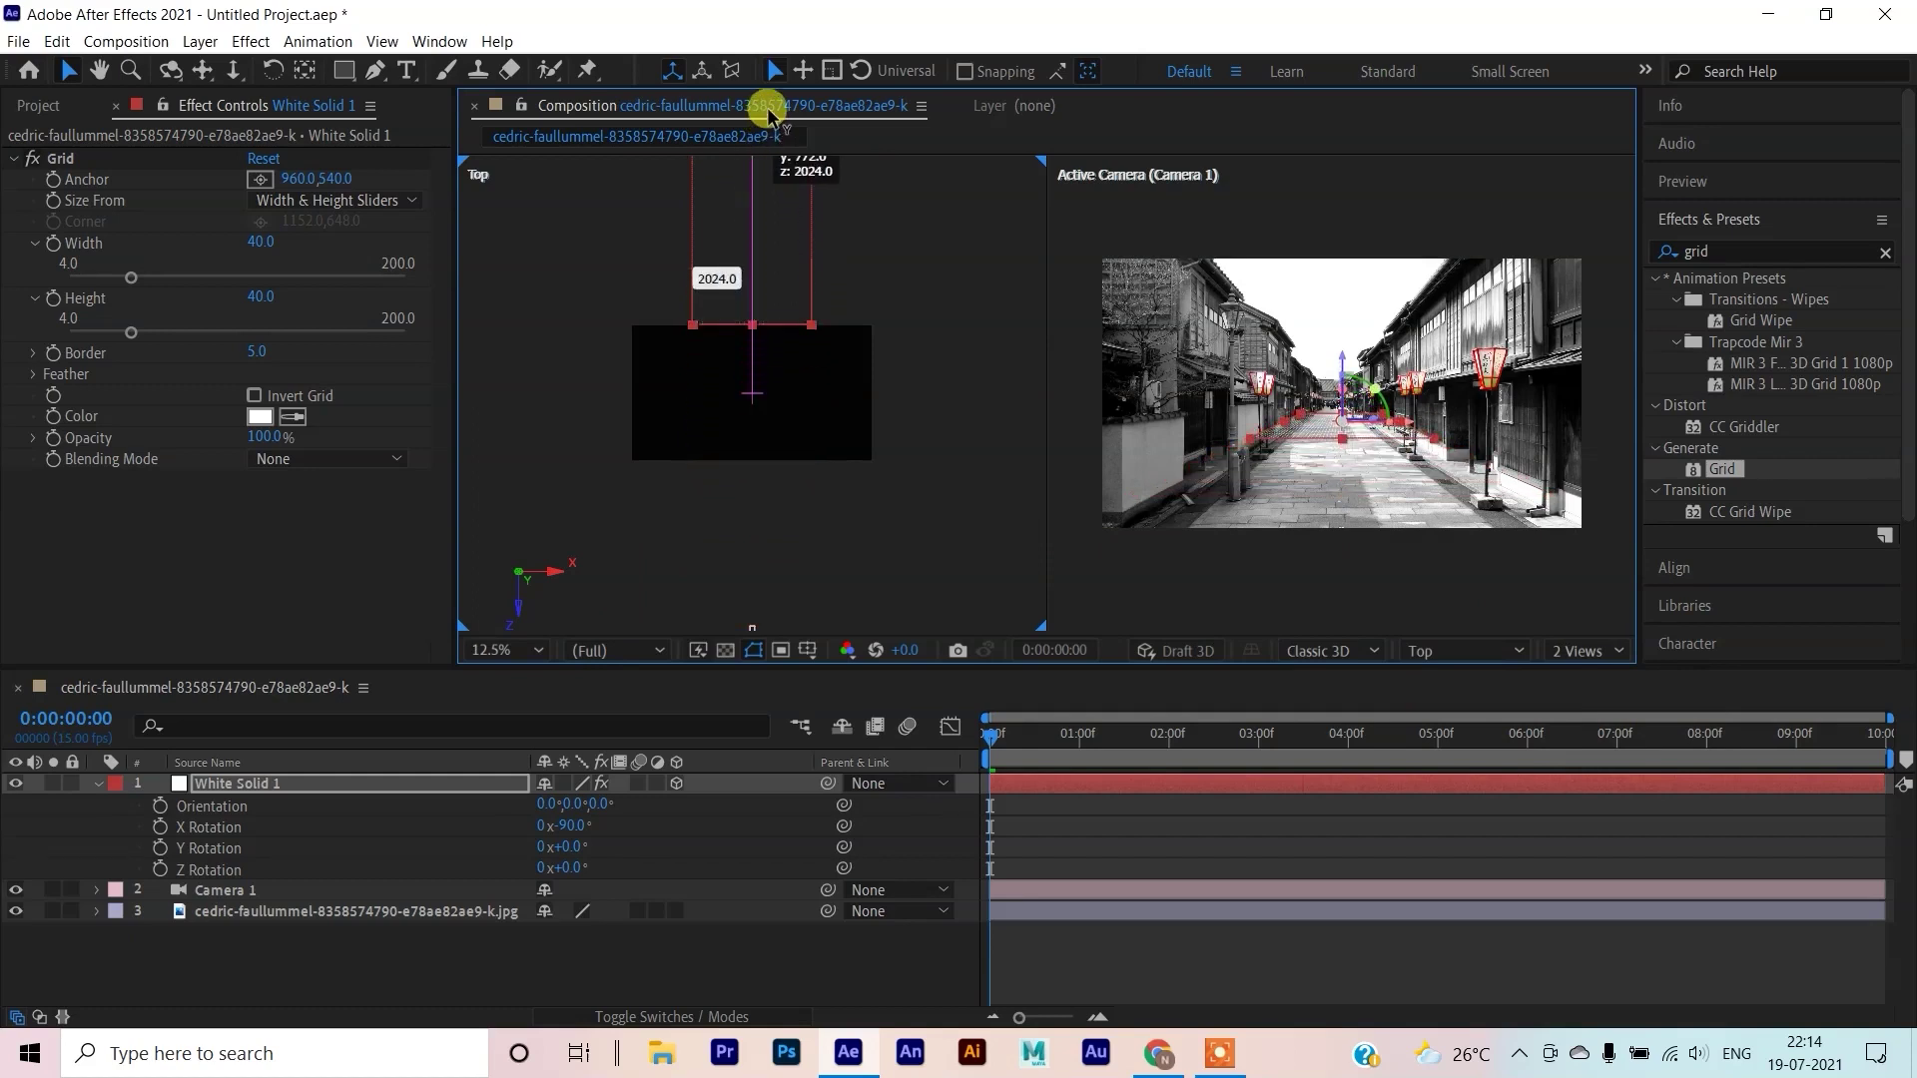
Reselect the grid solid in the Top view and extend its near edge toward the camera past the composition frame
{"action": "scroll", "coordinate": [772, 411], "scroll_direction": "down", "scroll_amount": 2}
{"action": "left_click", "coordinate": [756, 387]}
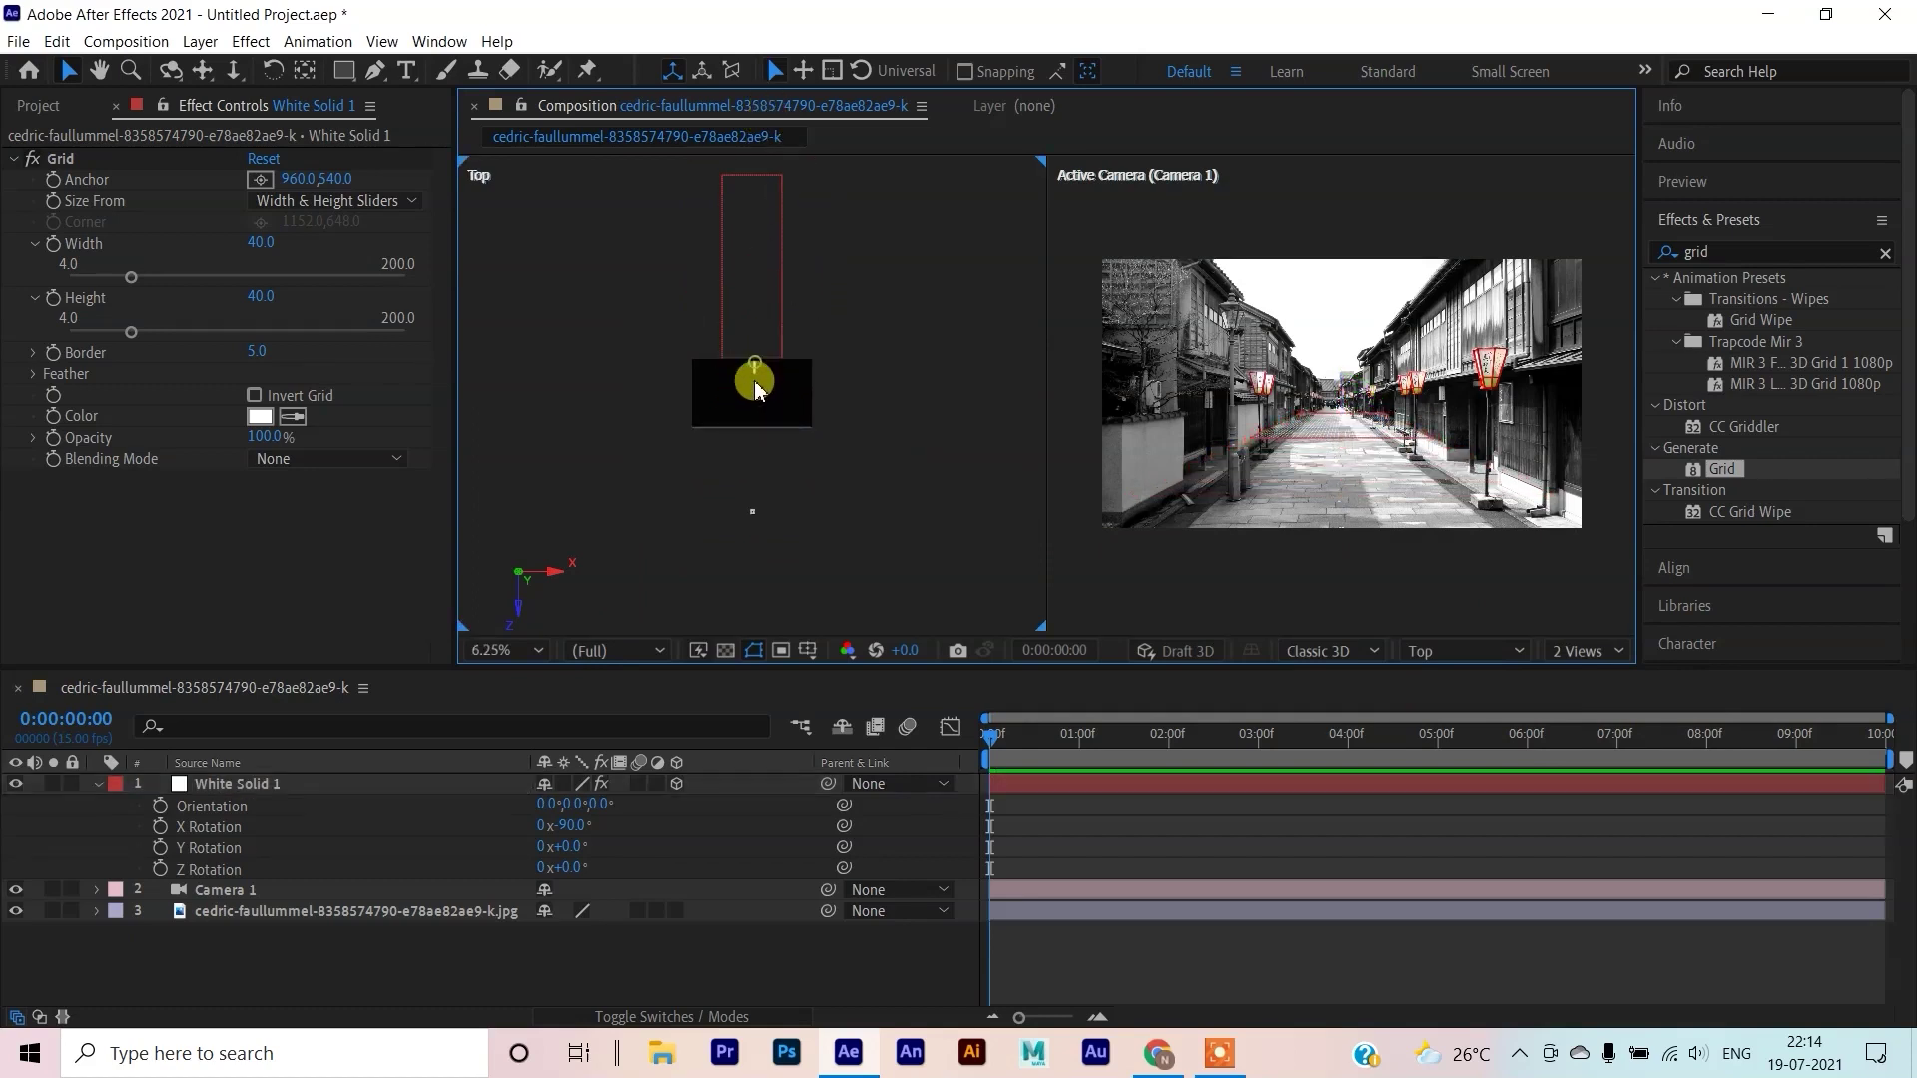
{"action": "left_click", "coordinate": [750, 371]}
{"action": "left_click_drag", "start_coordinate": [755, 376], "coordinate": [770, 470]}
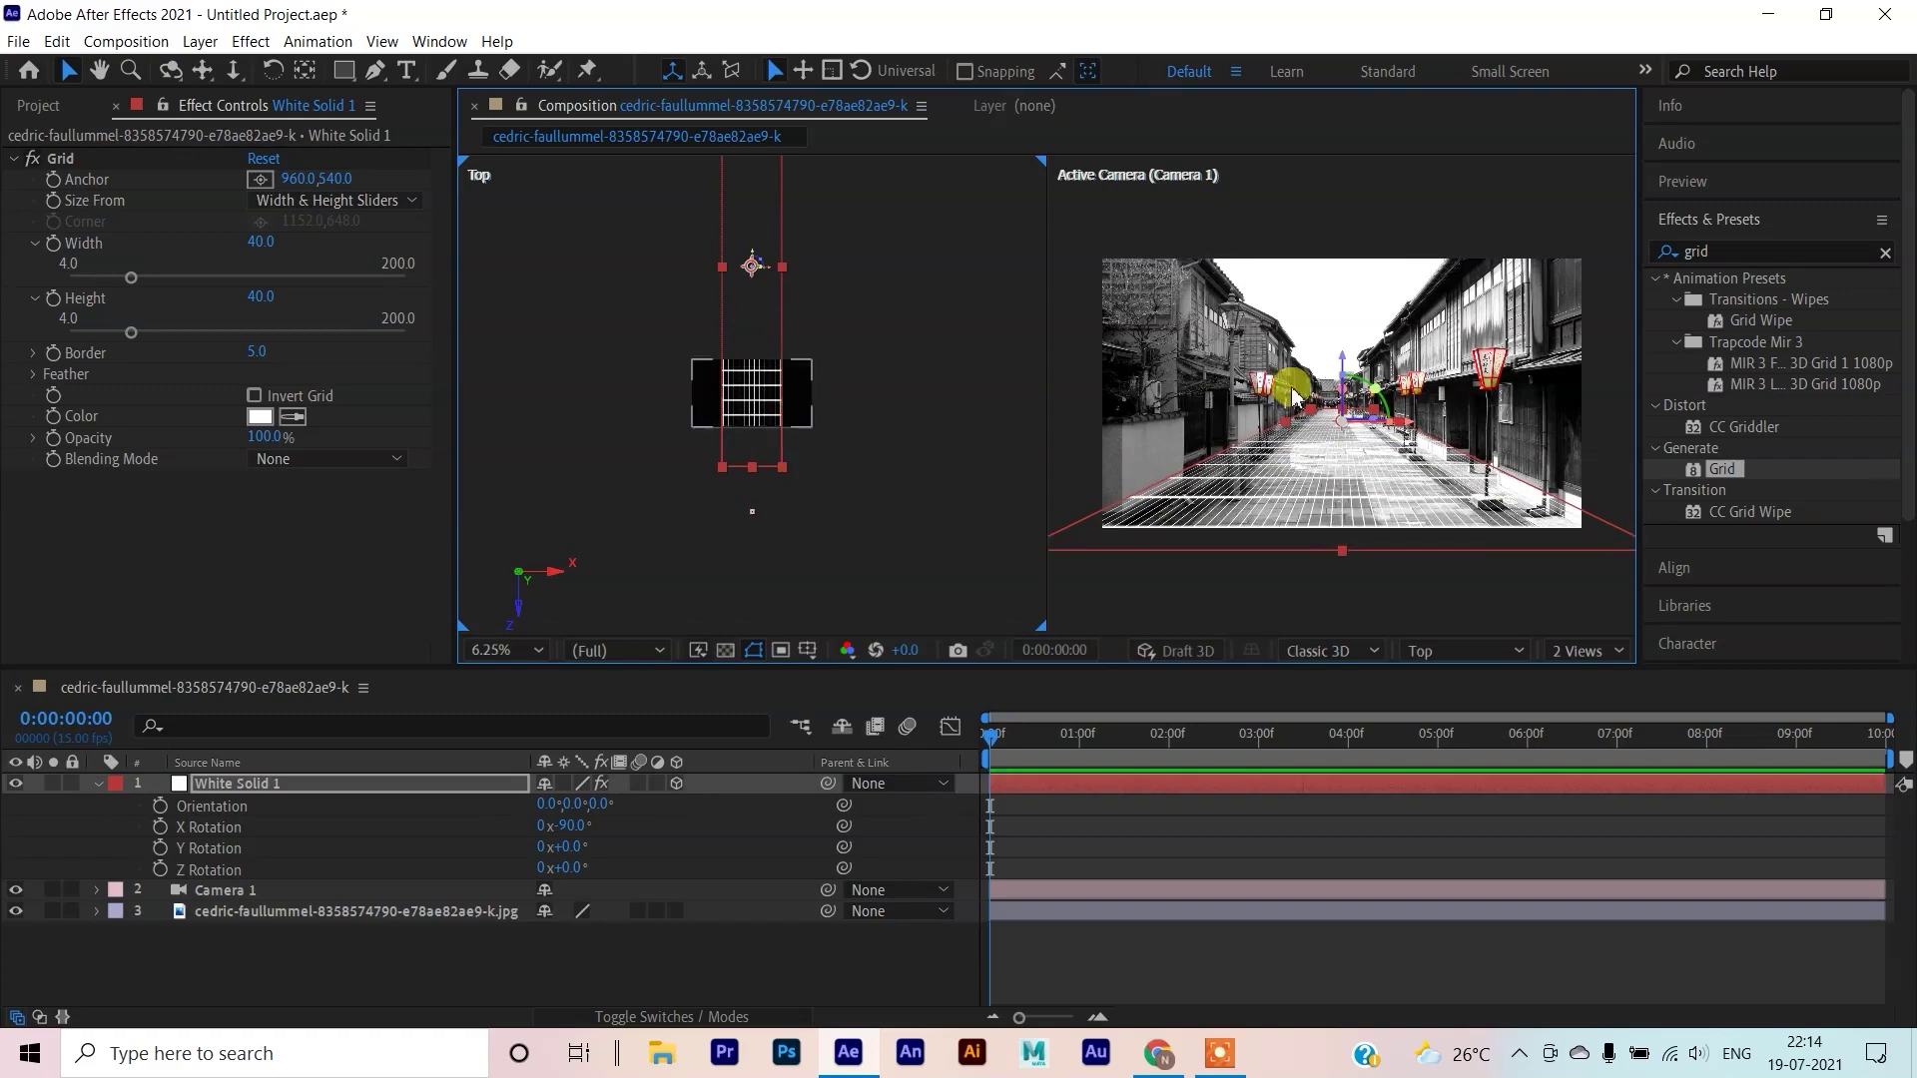
Lower the grid solid to about Y 826 in the camera view to align it with the street surface
{"action": "scroll", "coordinate": [1288, 400], "scroll_direction": "up", "scroll_amount": 2}
{"action": "left_click_drag", "start_coordinate": [1342, 337], "coordinate": [1341, 351]}
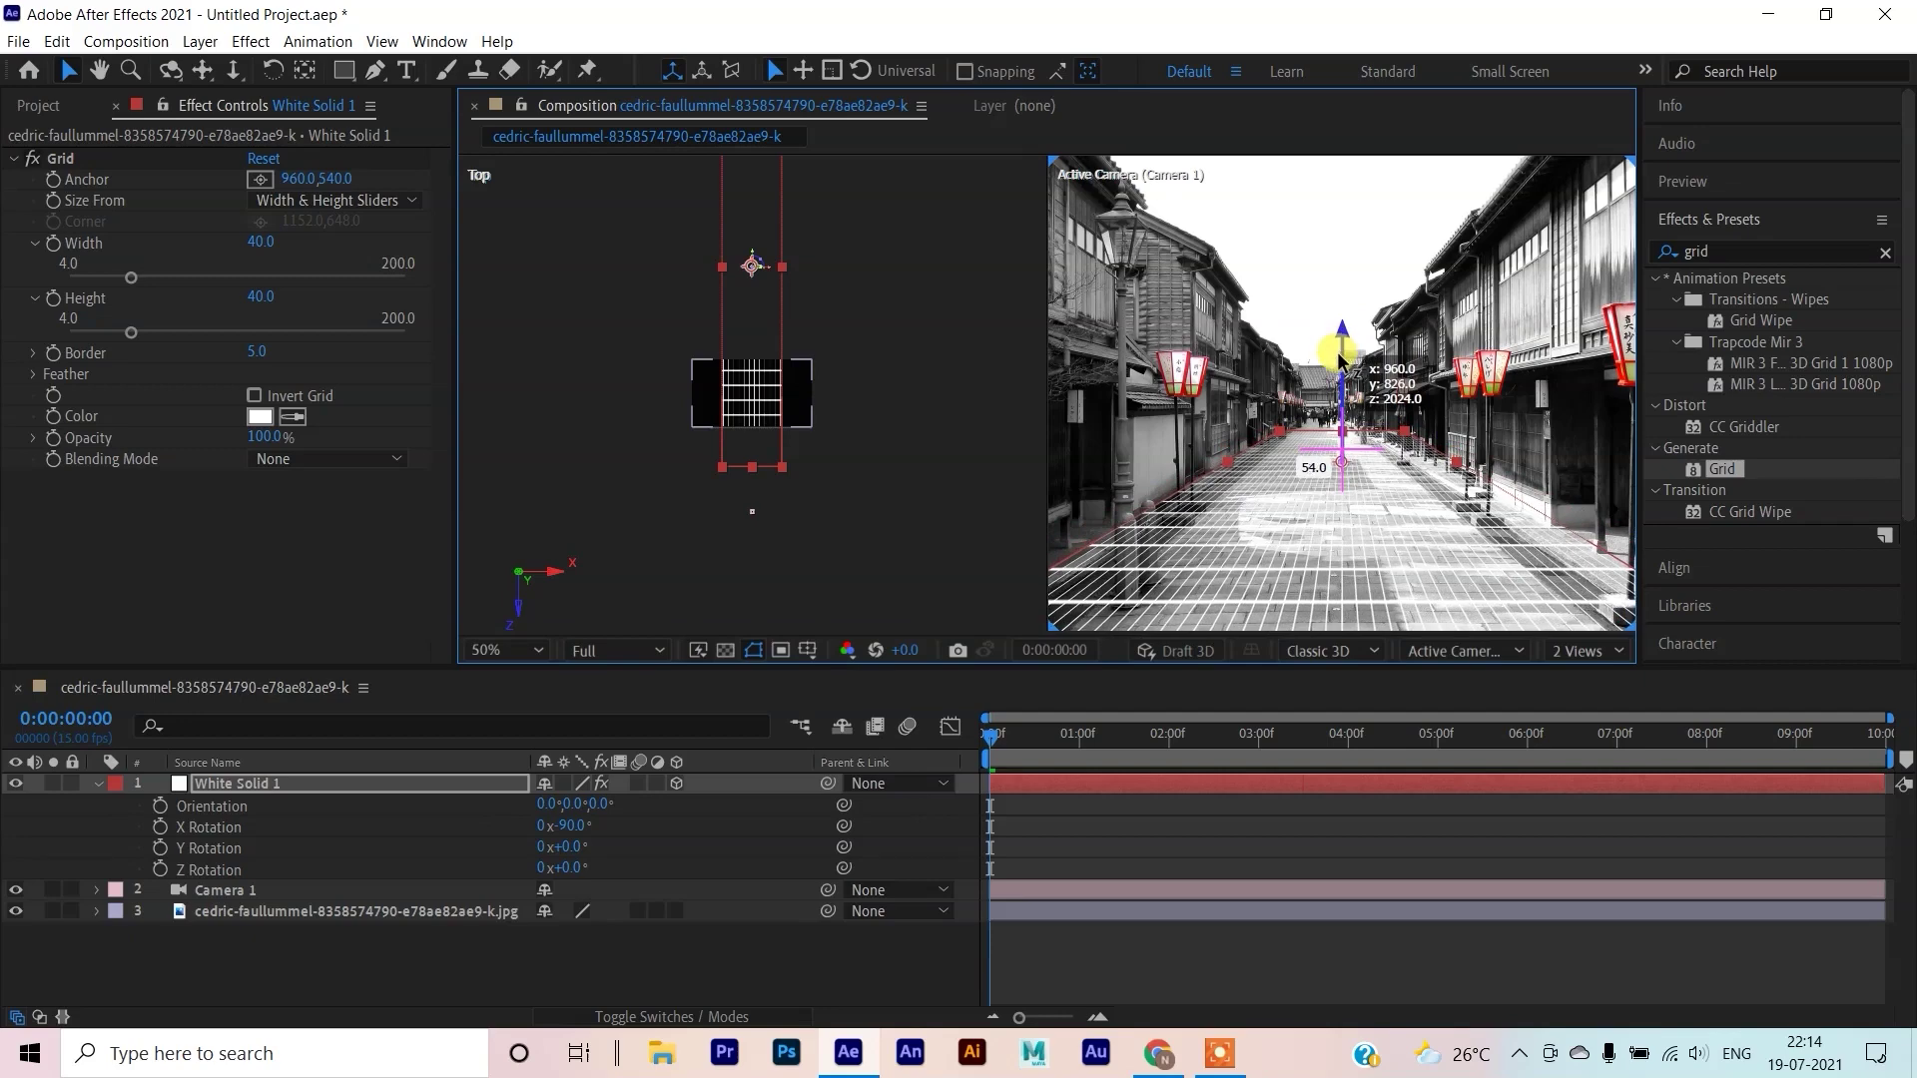
{"action": "left_click", "coordinate": [1235, 470]}
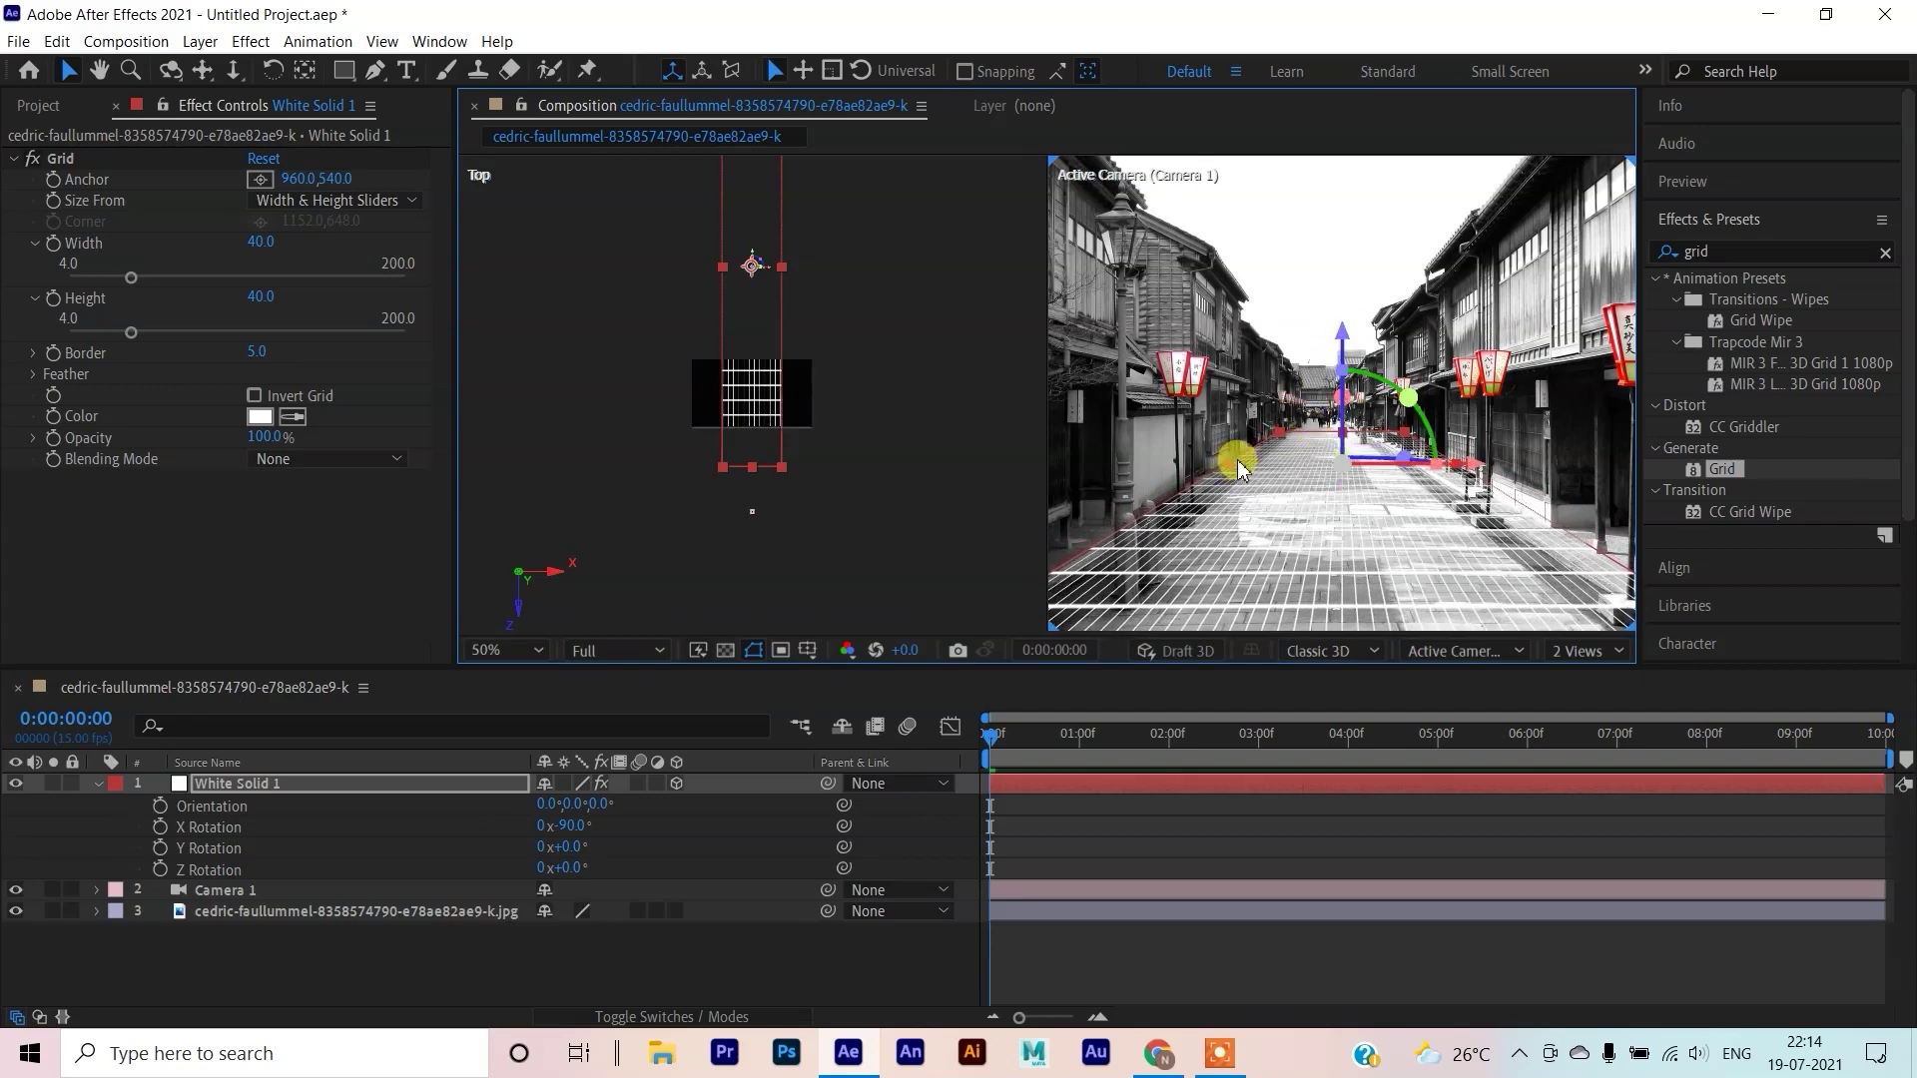
{"action": "scroll", "coordinate": [1238, 469], "scroll_direction": "down", "scroll_amount": 3}
{"action": "scroll", "coordinate": [1333, 462], "scroll_direction": "up", "scroll_amount": 3}
{"action": "scroll", "coordinate": [1313, 469], "scroll_direction": "down", "scroll_amount": 3}
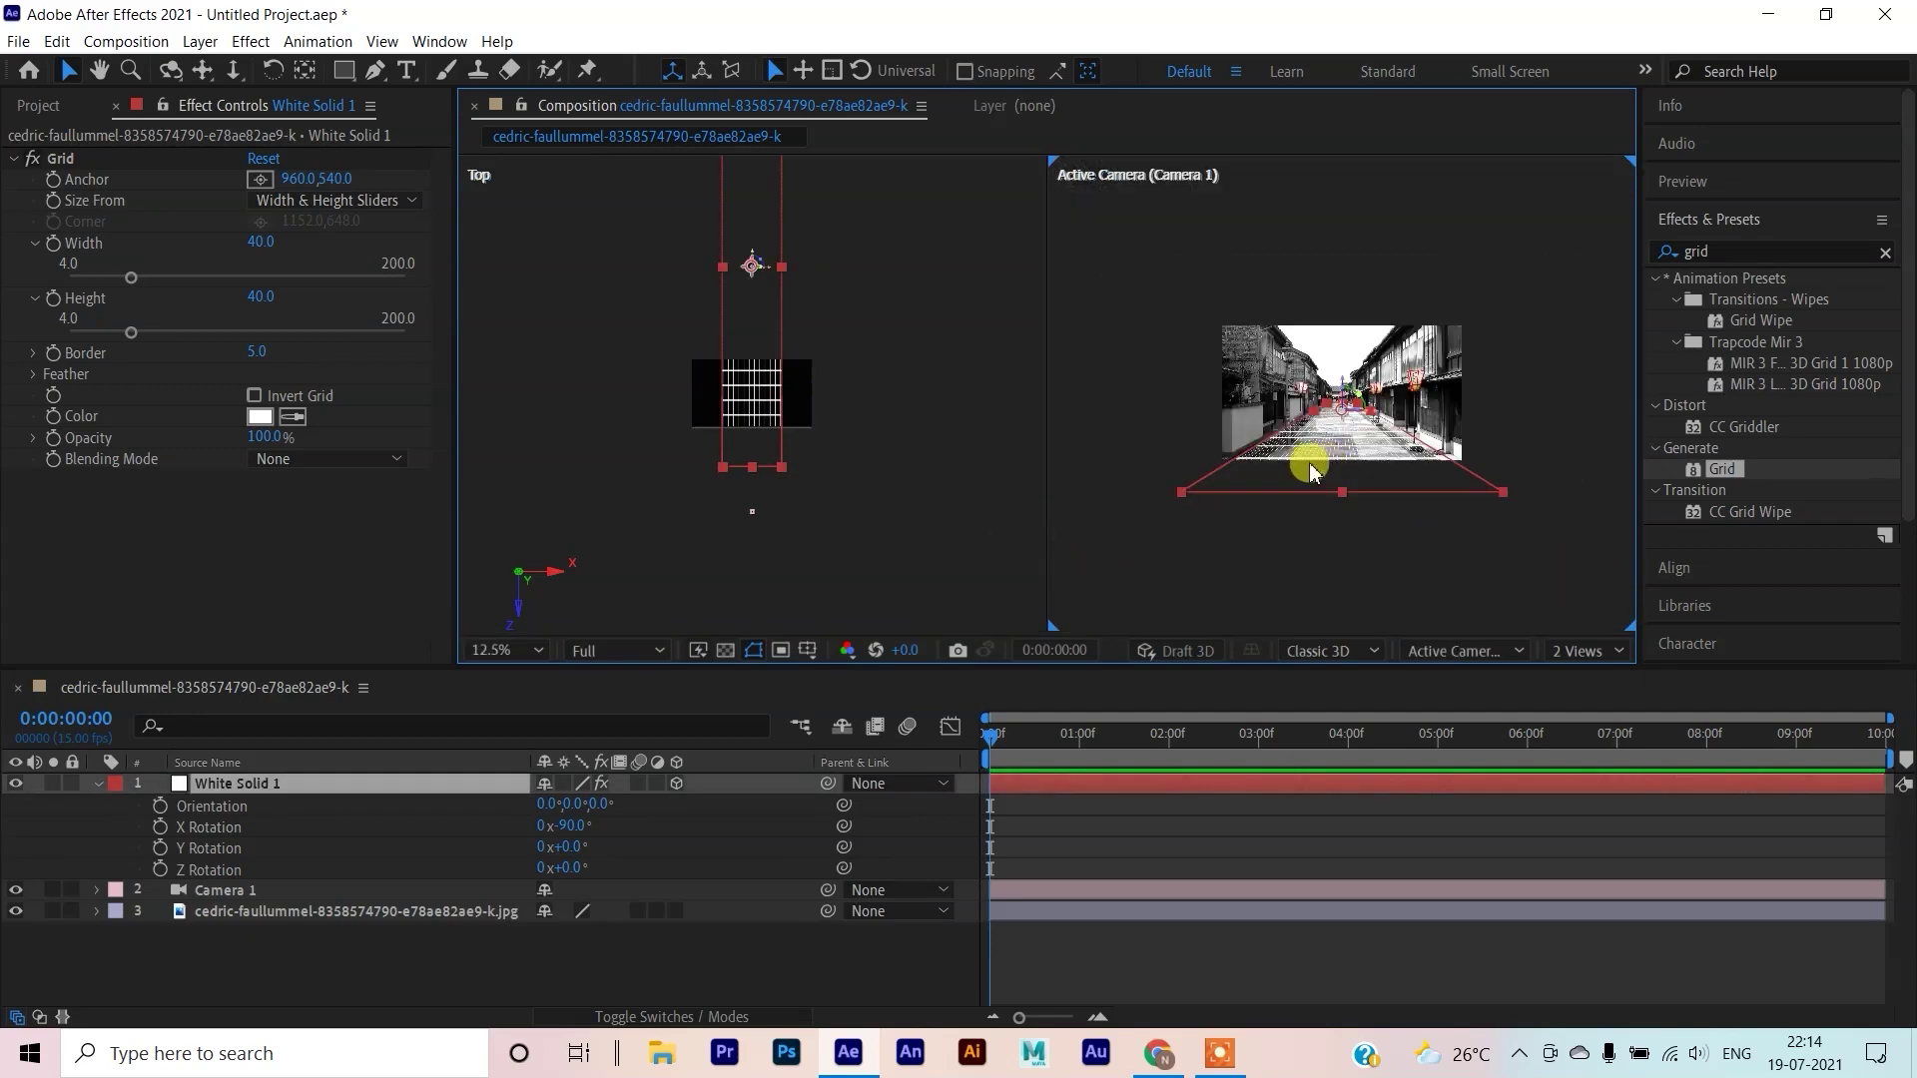
Rename the white solid as ground and return to a single Active Camera view
{"action": "right_click", "coordinate": [276, 794]}
{"action": "left_click", "coordinate": [395, 761]}
{"action": "key", "text": "BackSpace"}
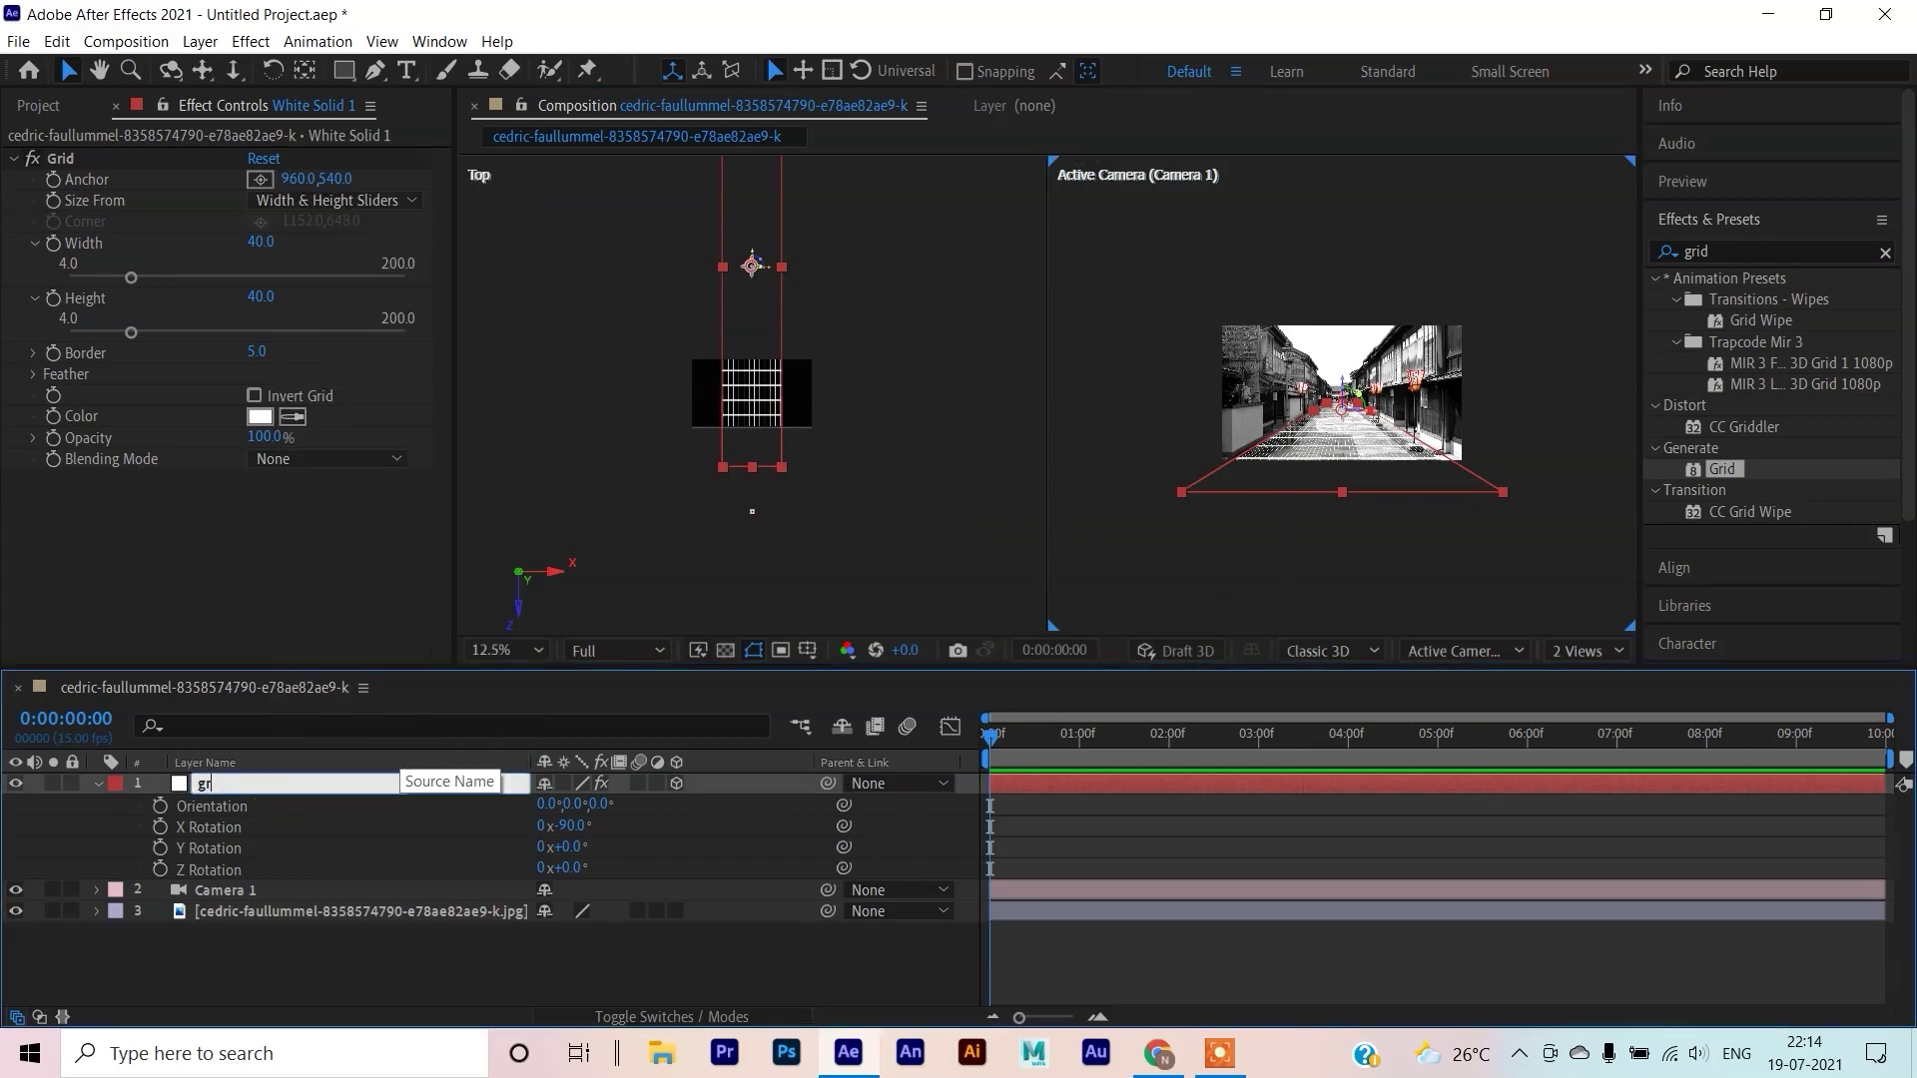
{"action": "key", "text": "Return"}
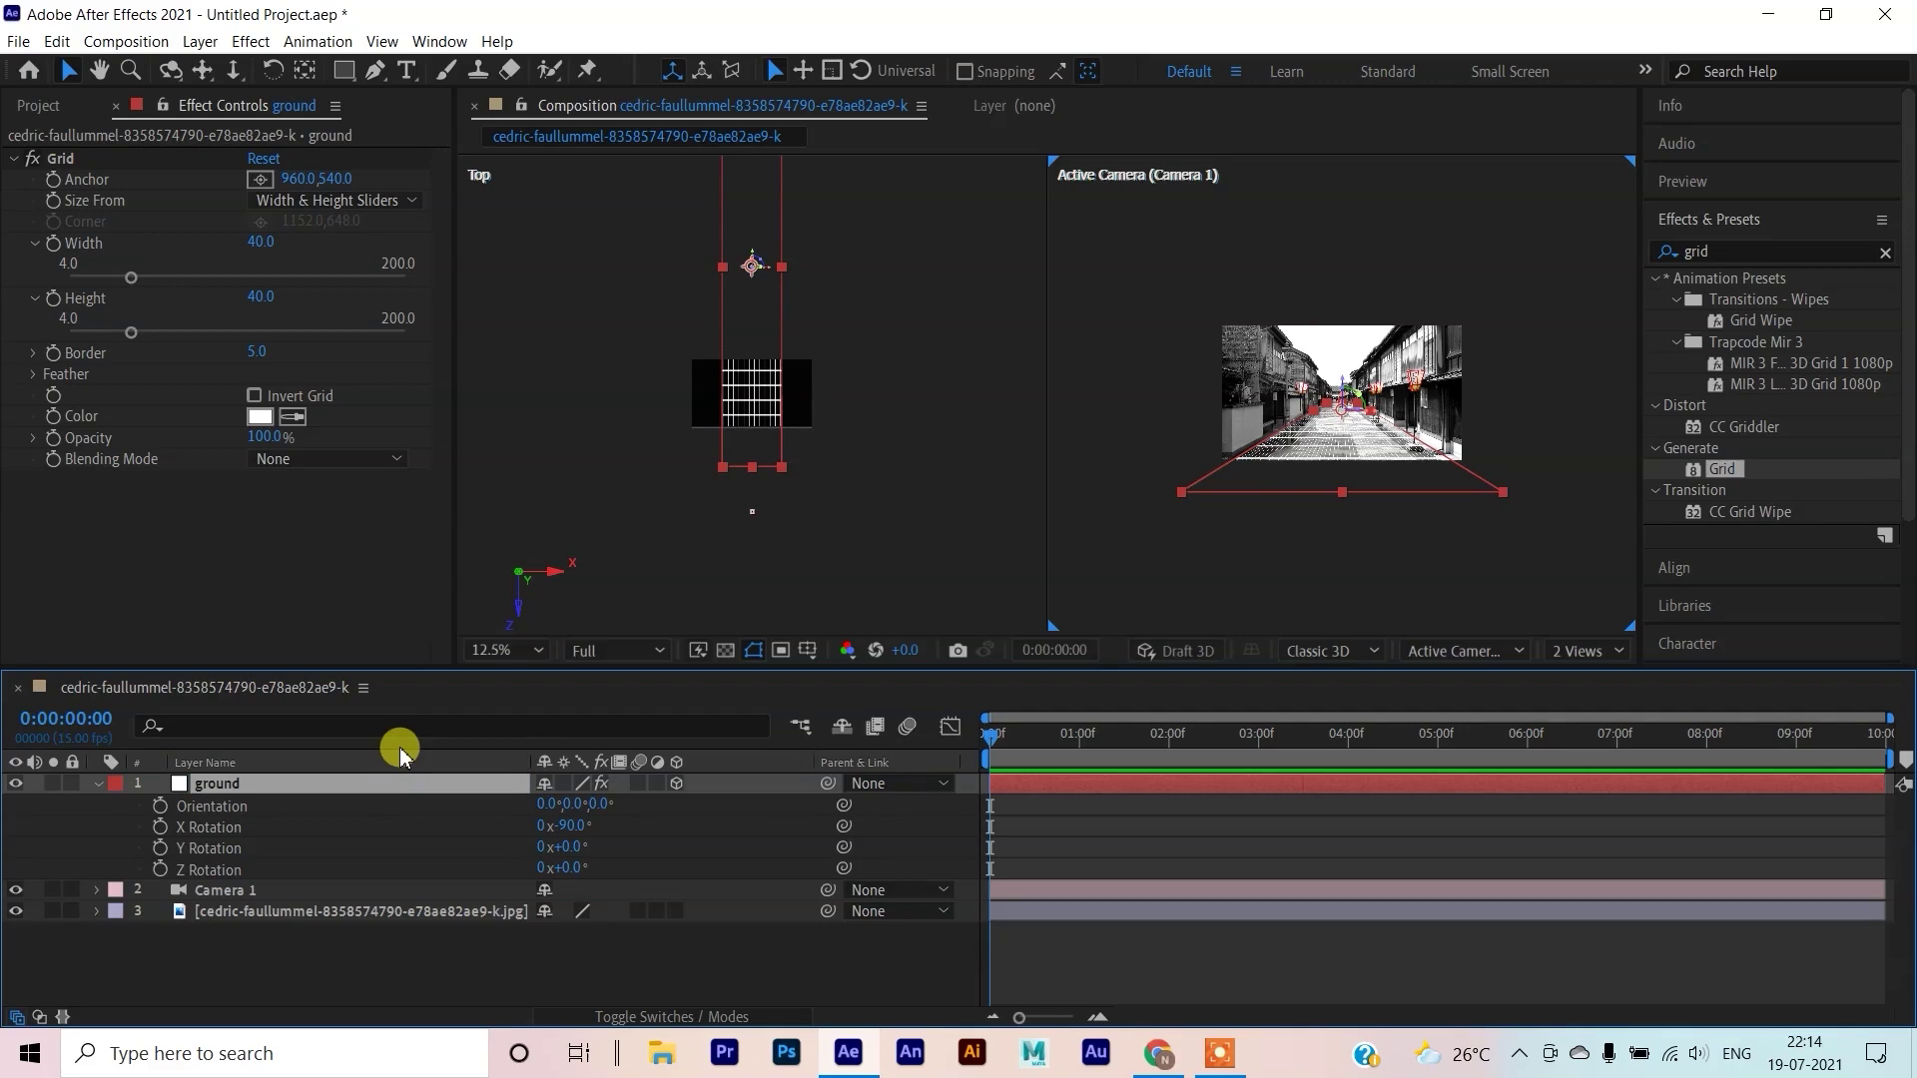
{"action": "left_click", "coordinate": [1586, 654]}
{"action": "left_click", "coordinate": [1596, 676]}
{"action": "scroll", "coordinate": [1039, 324], "scroll_direction": "up", "scroll_amount": 4}
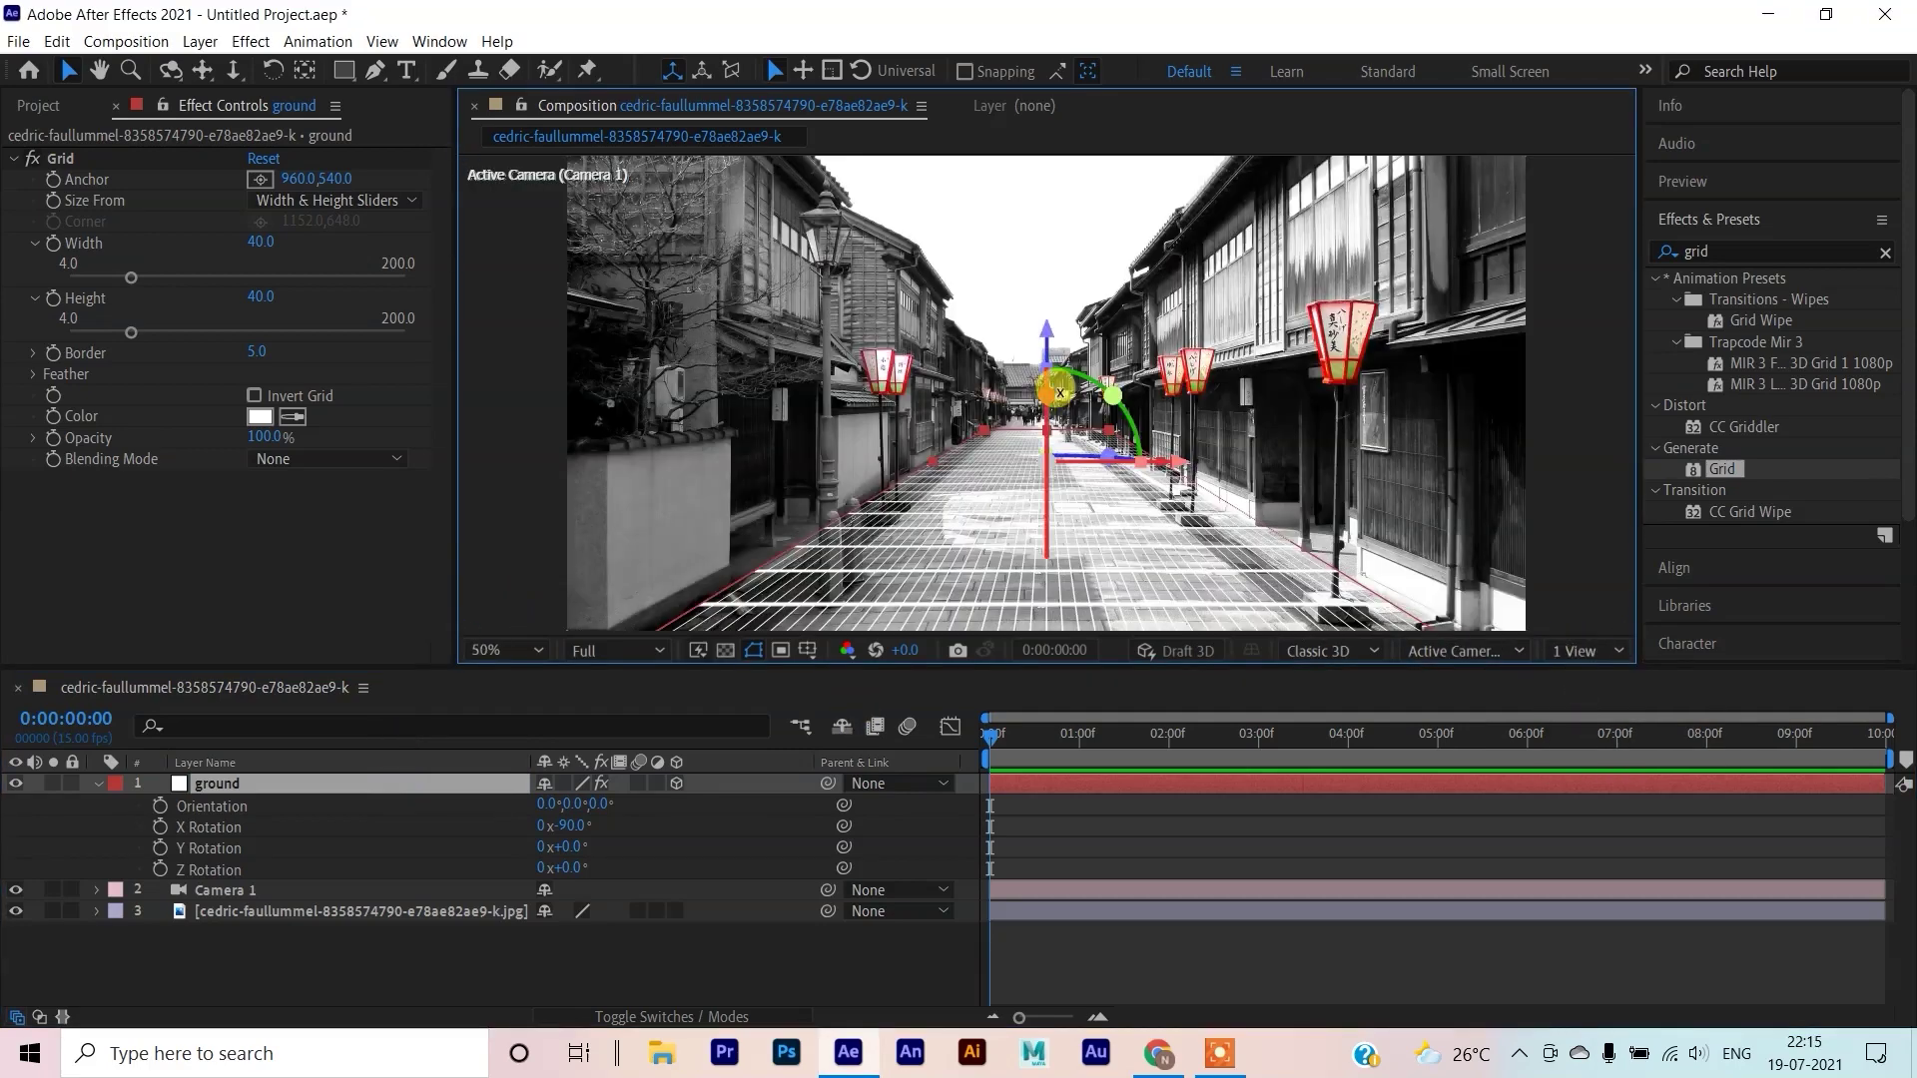
{"action": "key", "text": "comma"}
Duplicate the ground layer as top and raise the copy above the street to form the ceiling plane
{"action": "left_click", "coordinate": [265, 787]}
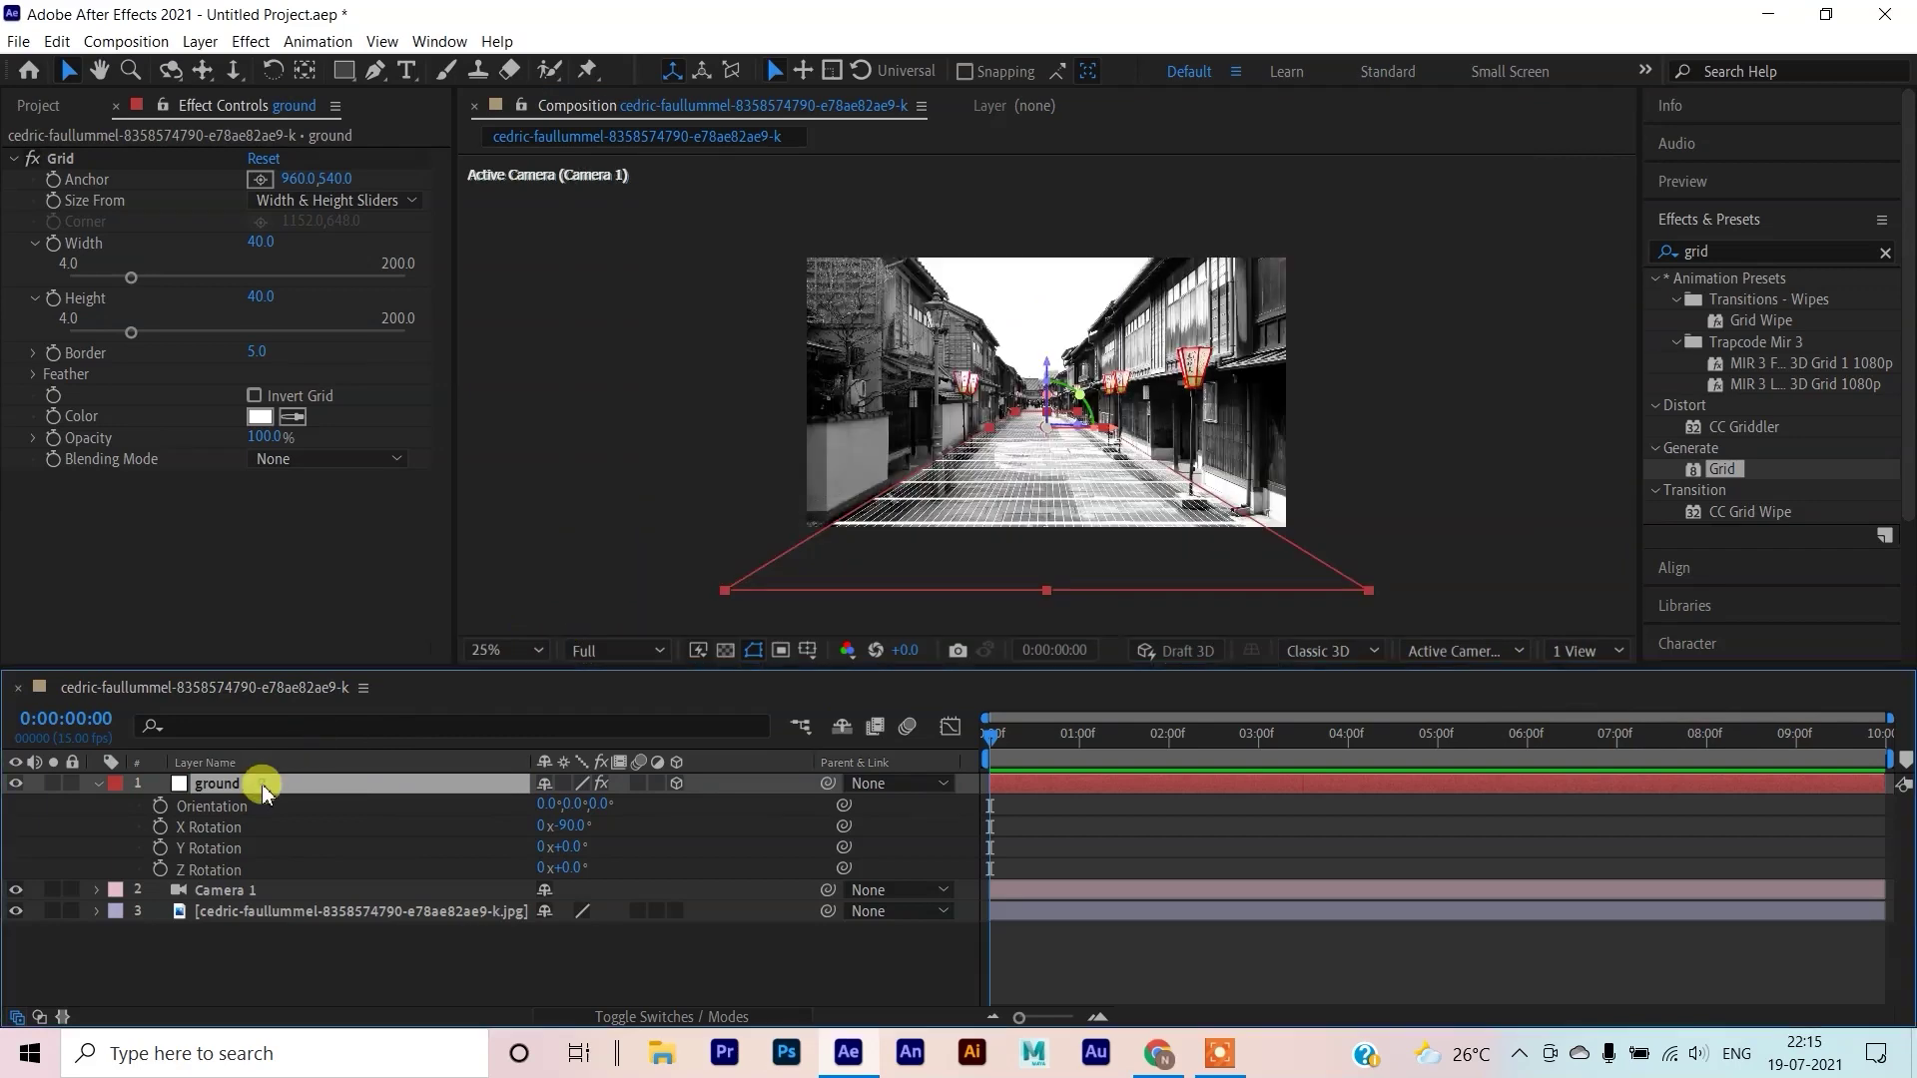
{"action": "key", "text": "r"}
{"action": "key", "text": "ctrl+d"}
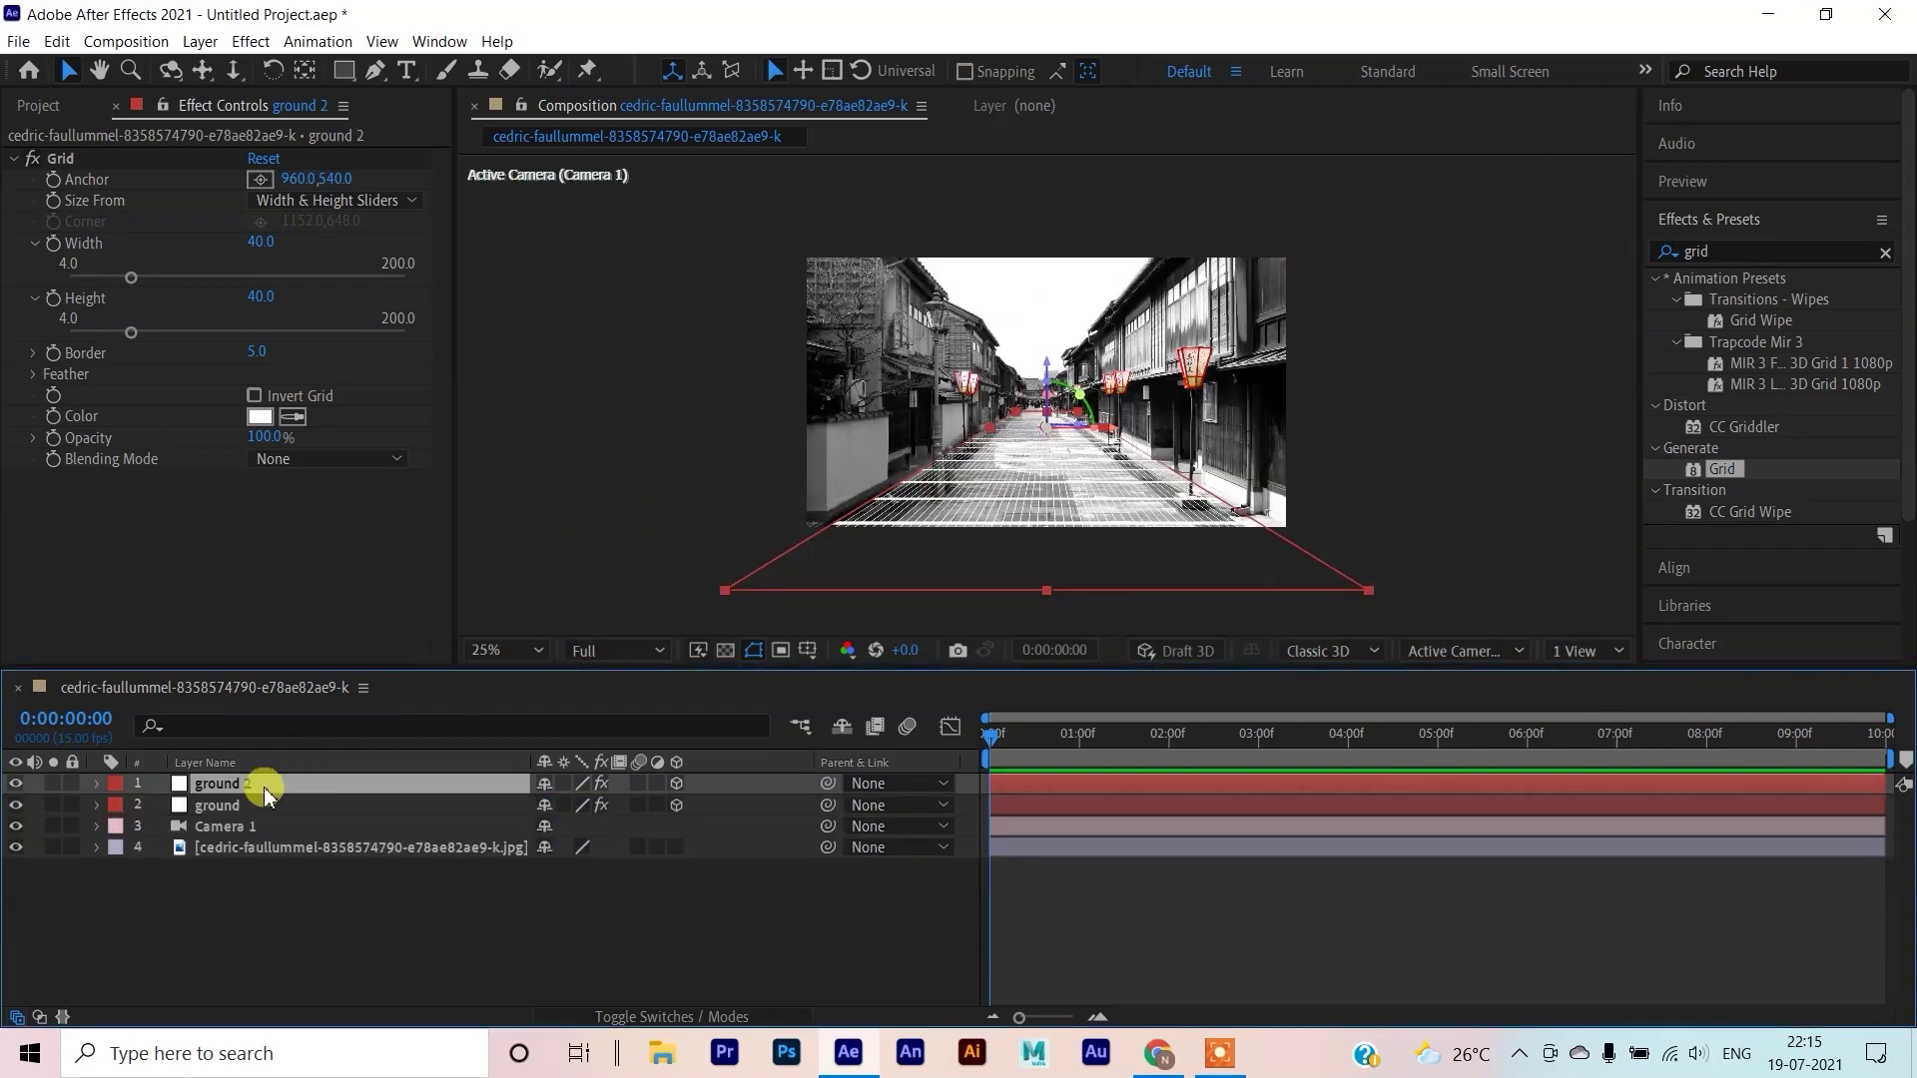
{"action": "right_click", "coordinate": [241, 786]}
{"action": "left_click", "coordinate": [344, 746]}
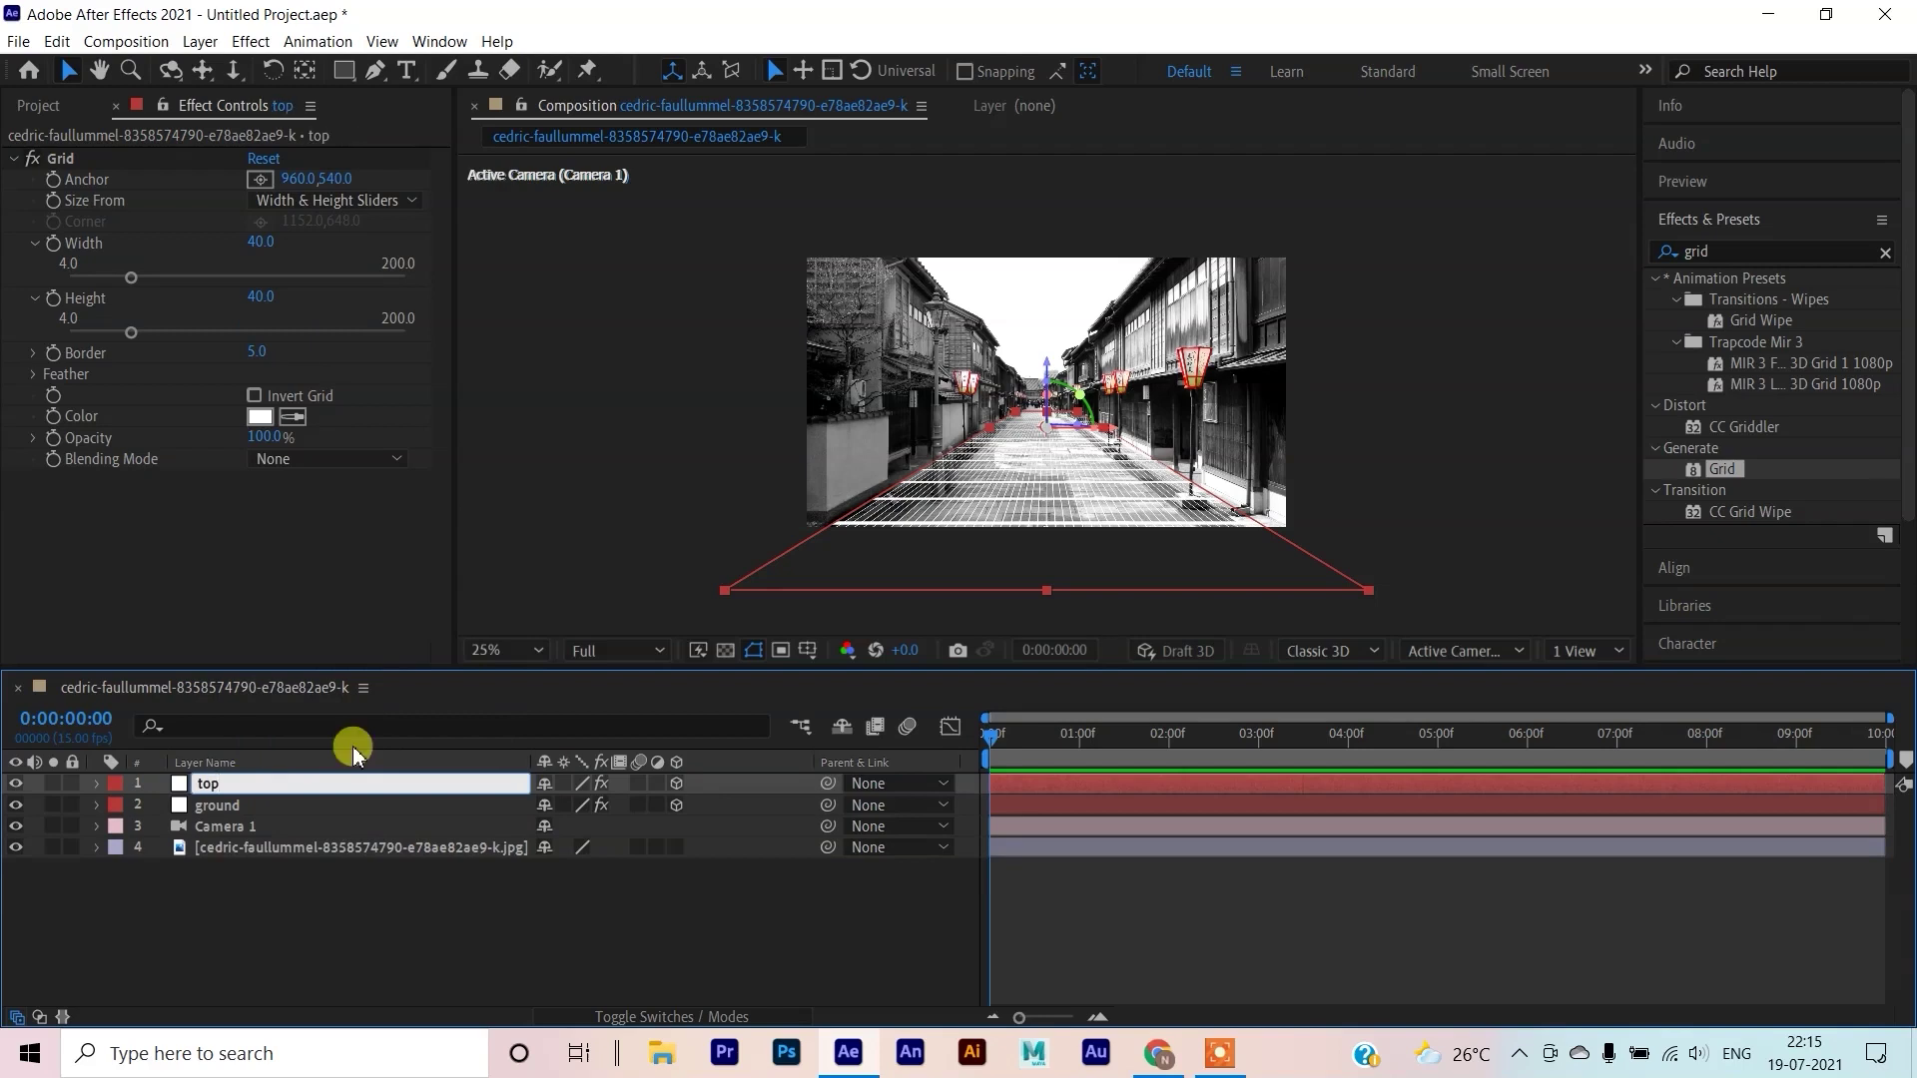
{"action": "key", "text": "Return"}
{"action": "left_click_drag", "start_coordinate": [1049, 365], "coordinate": [1047, 231]}
{"action": "left_click_drag", "start_coordinate": [1047, 214], "coordinate": [1052, 204]}
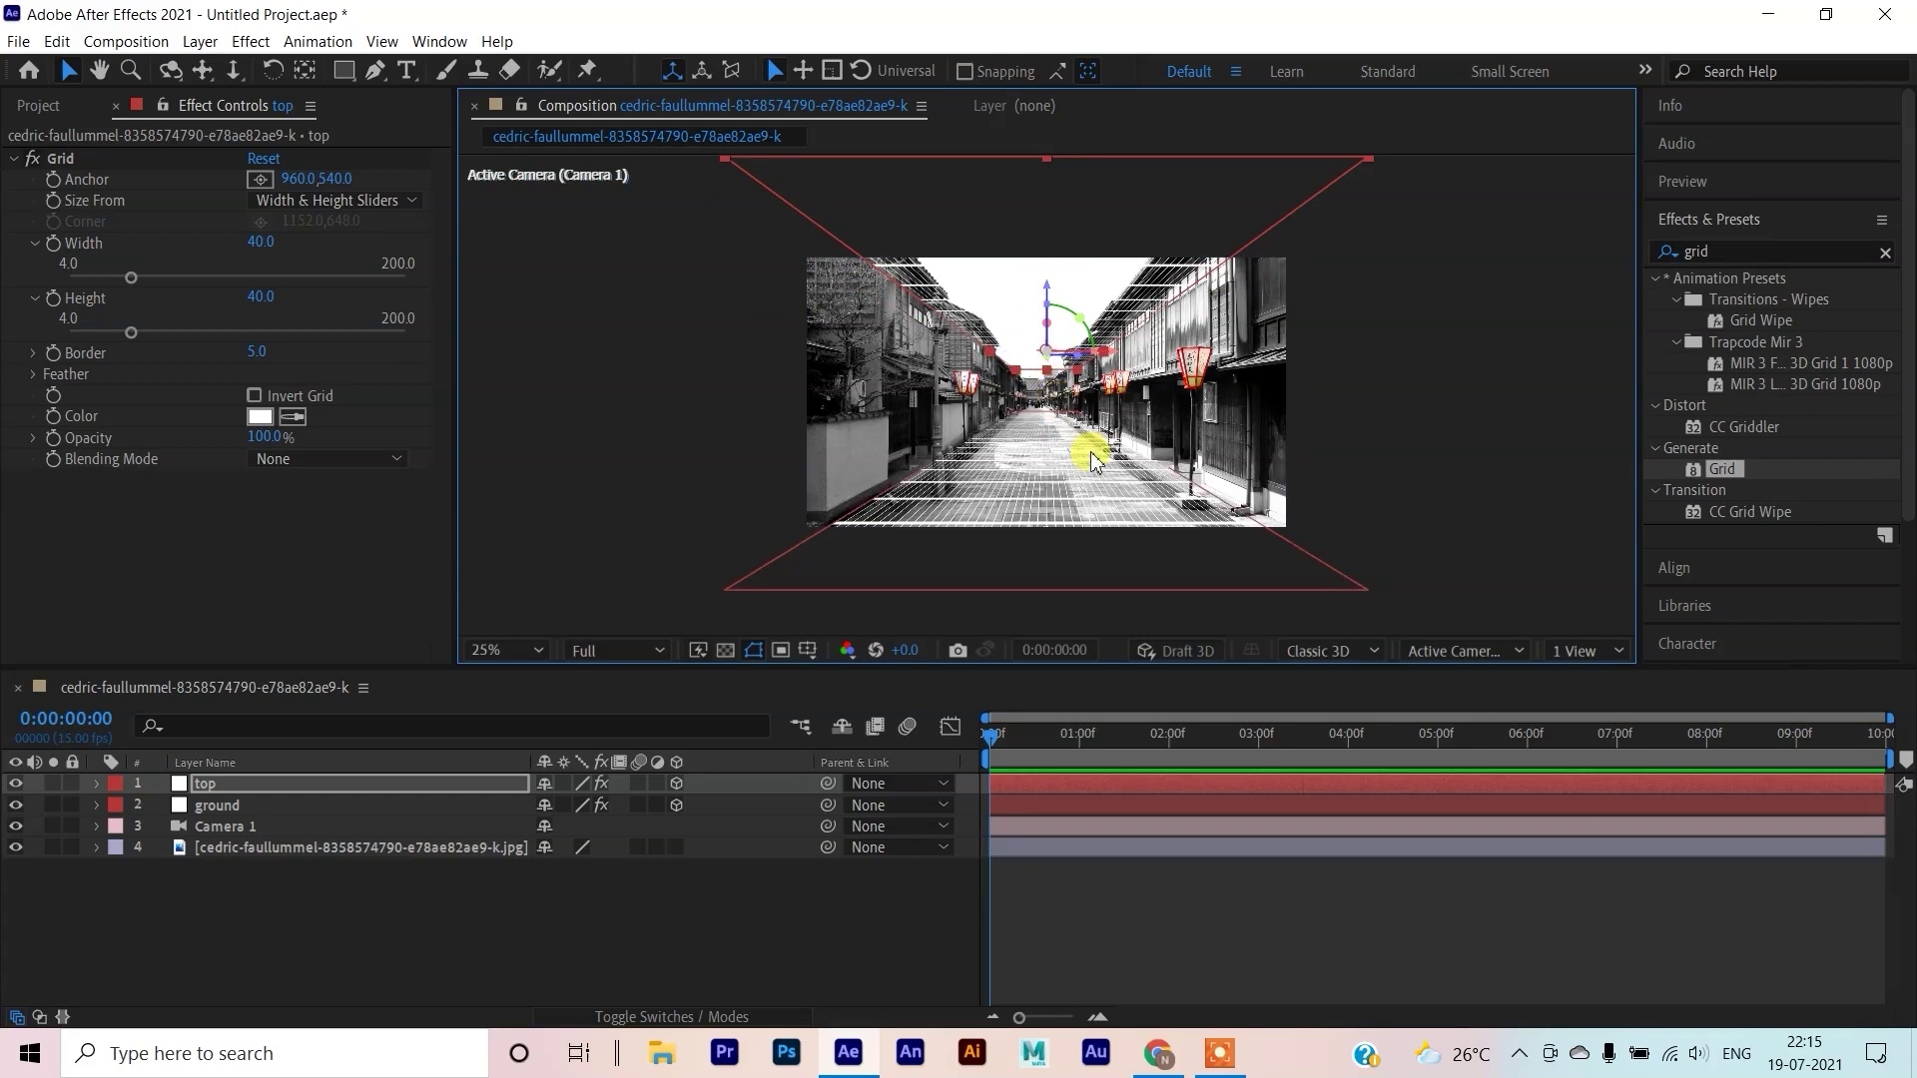
Duplicate the ground layer as right and set the copy's Y Rotation to 90°
{"action": "left_click", "coordinate": [1057, 573]}
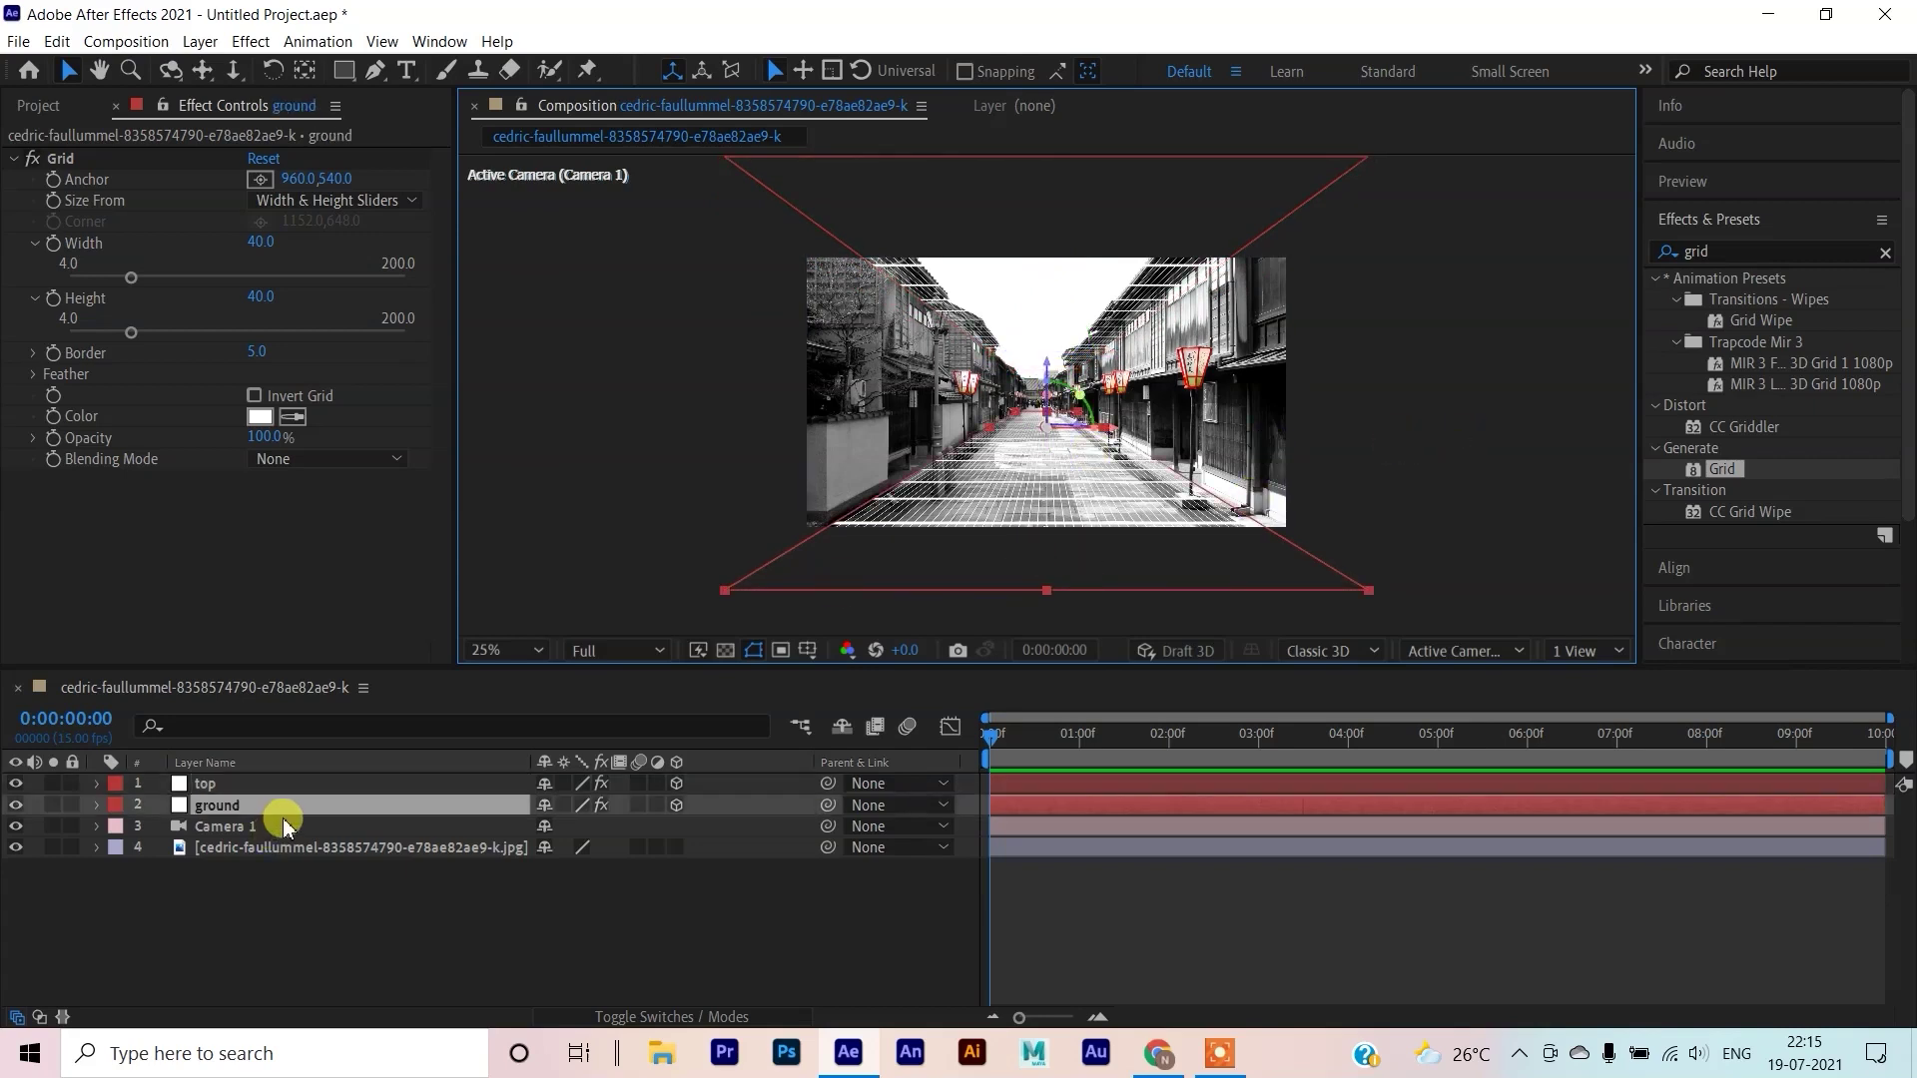
{"action": "key", "text": "ctrl+d"}
{"action": "right_click", "coordinate": [258, 805]}
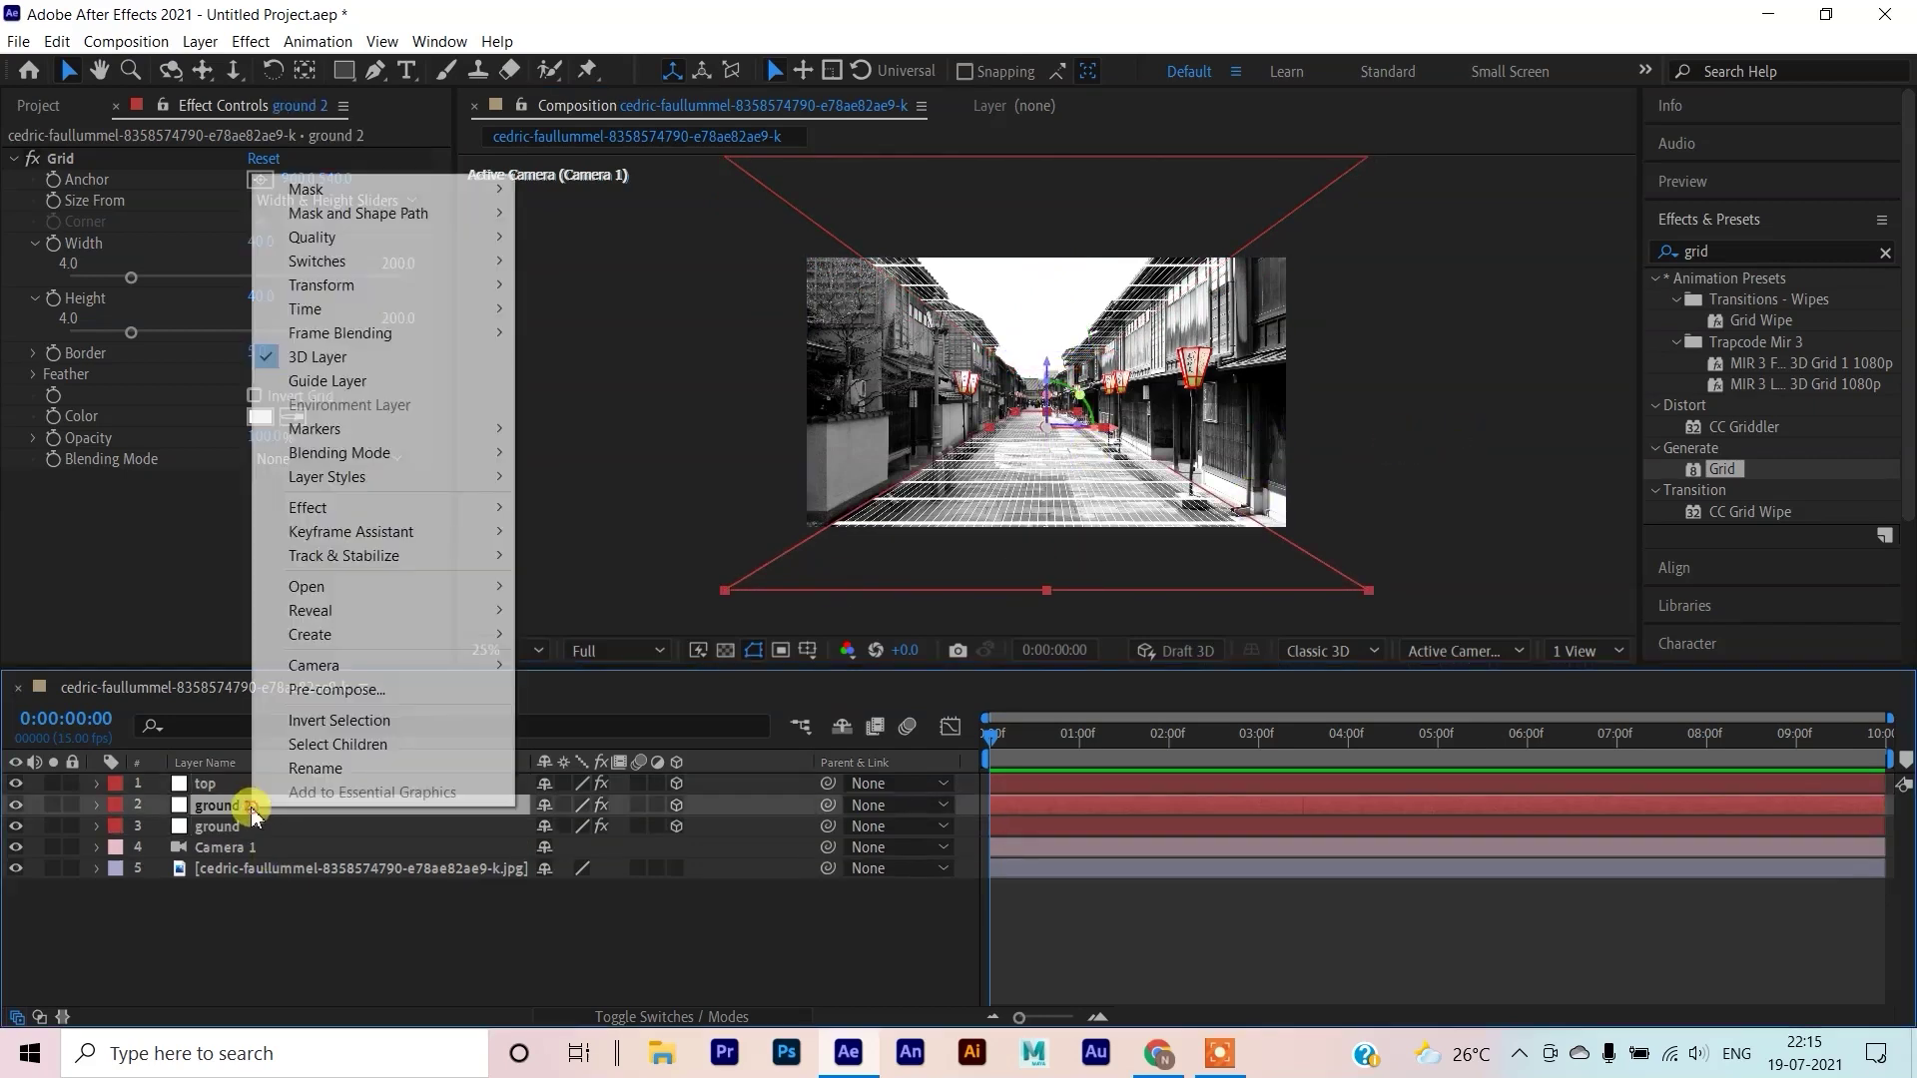
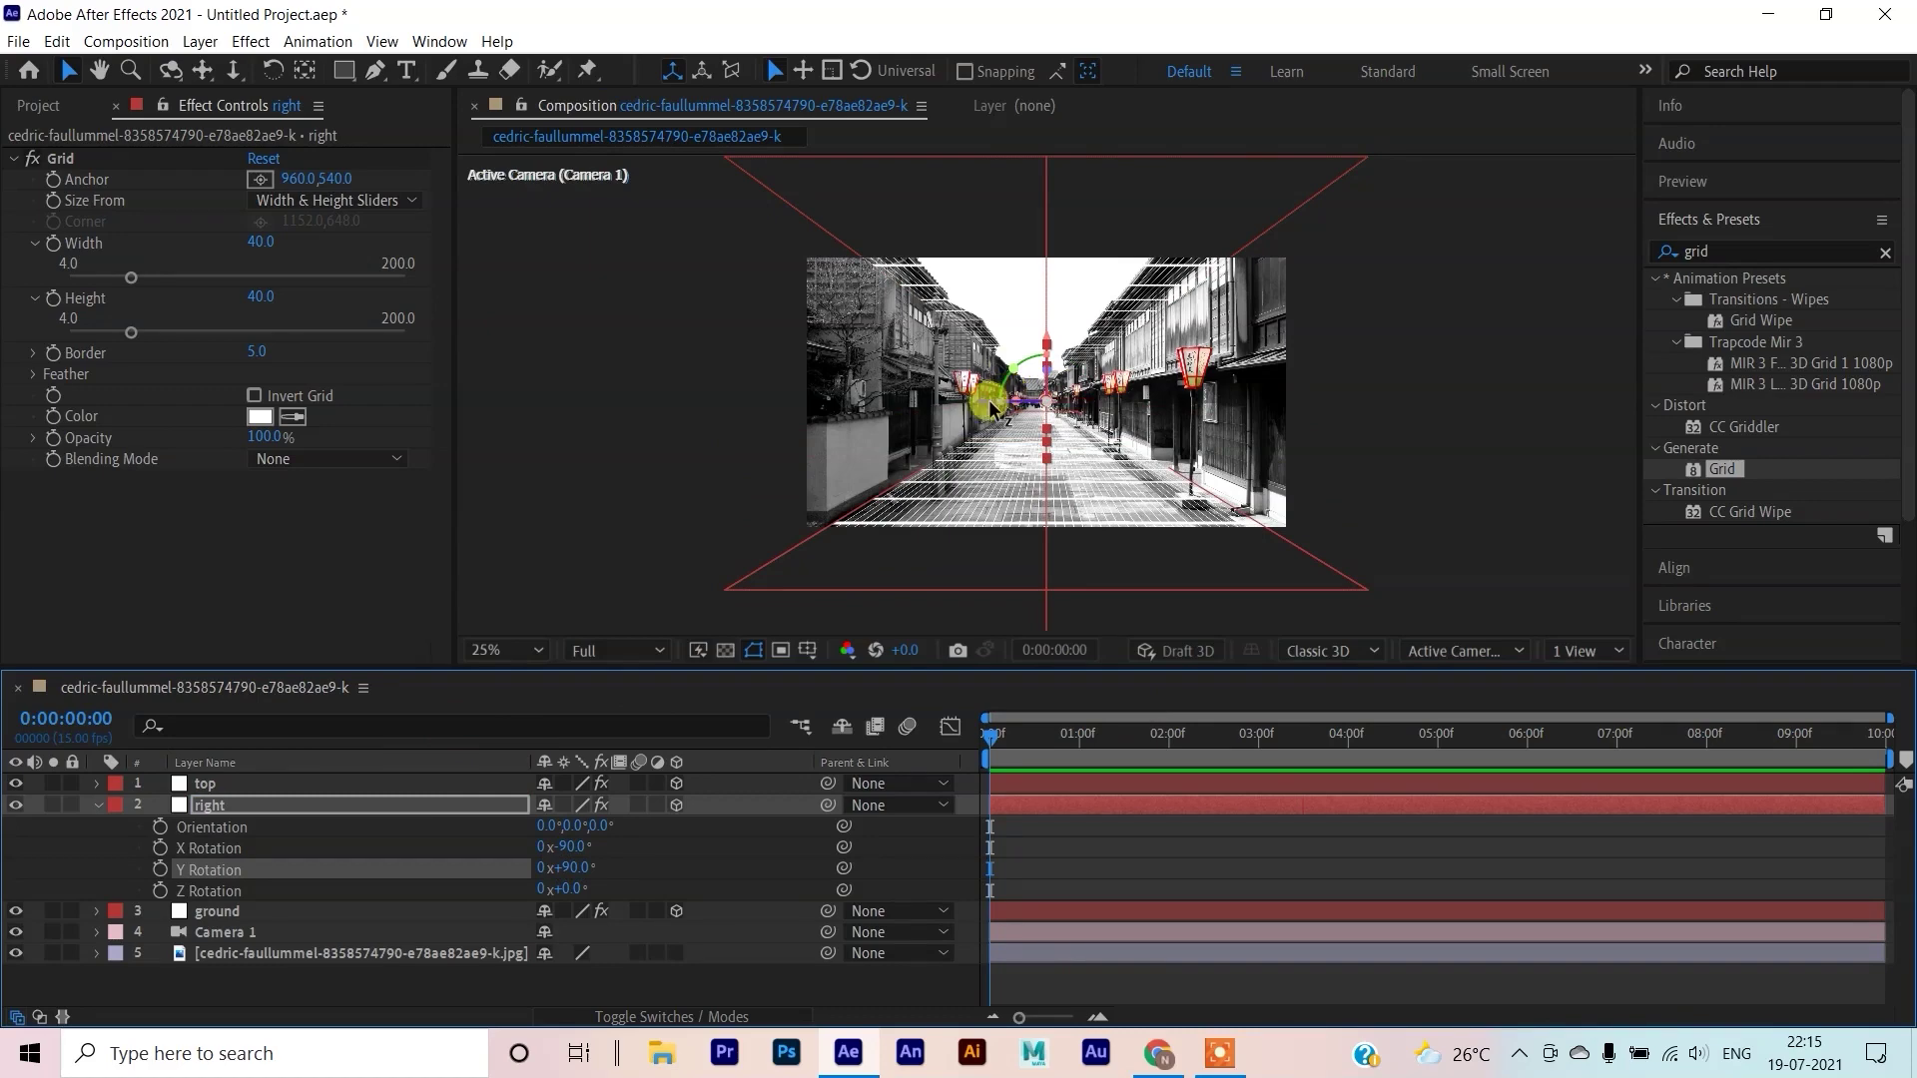
Move the right layer sideways until its grid lines up with the buildings on the right side of the street
{"action": "left_click_drag", "start_coordinate": [989, 399], "coordinate": [1124, 396]}
{"action": "scroll", "coordinate": [1098, 420], "scroll_direction": "down", "scroll_amount": 4}
{"action": "scroll", "coordinate": [1099, 384], "scroll_direction": "up", "scroll_amount": 4}
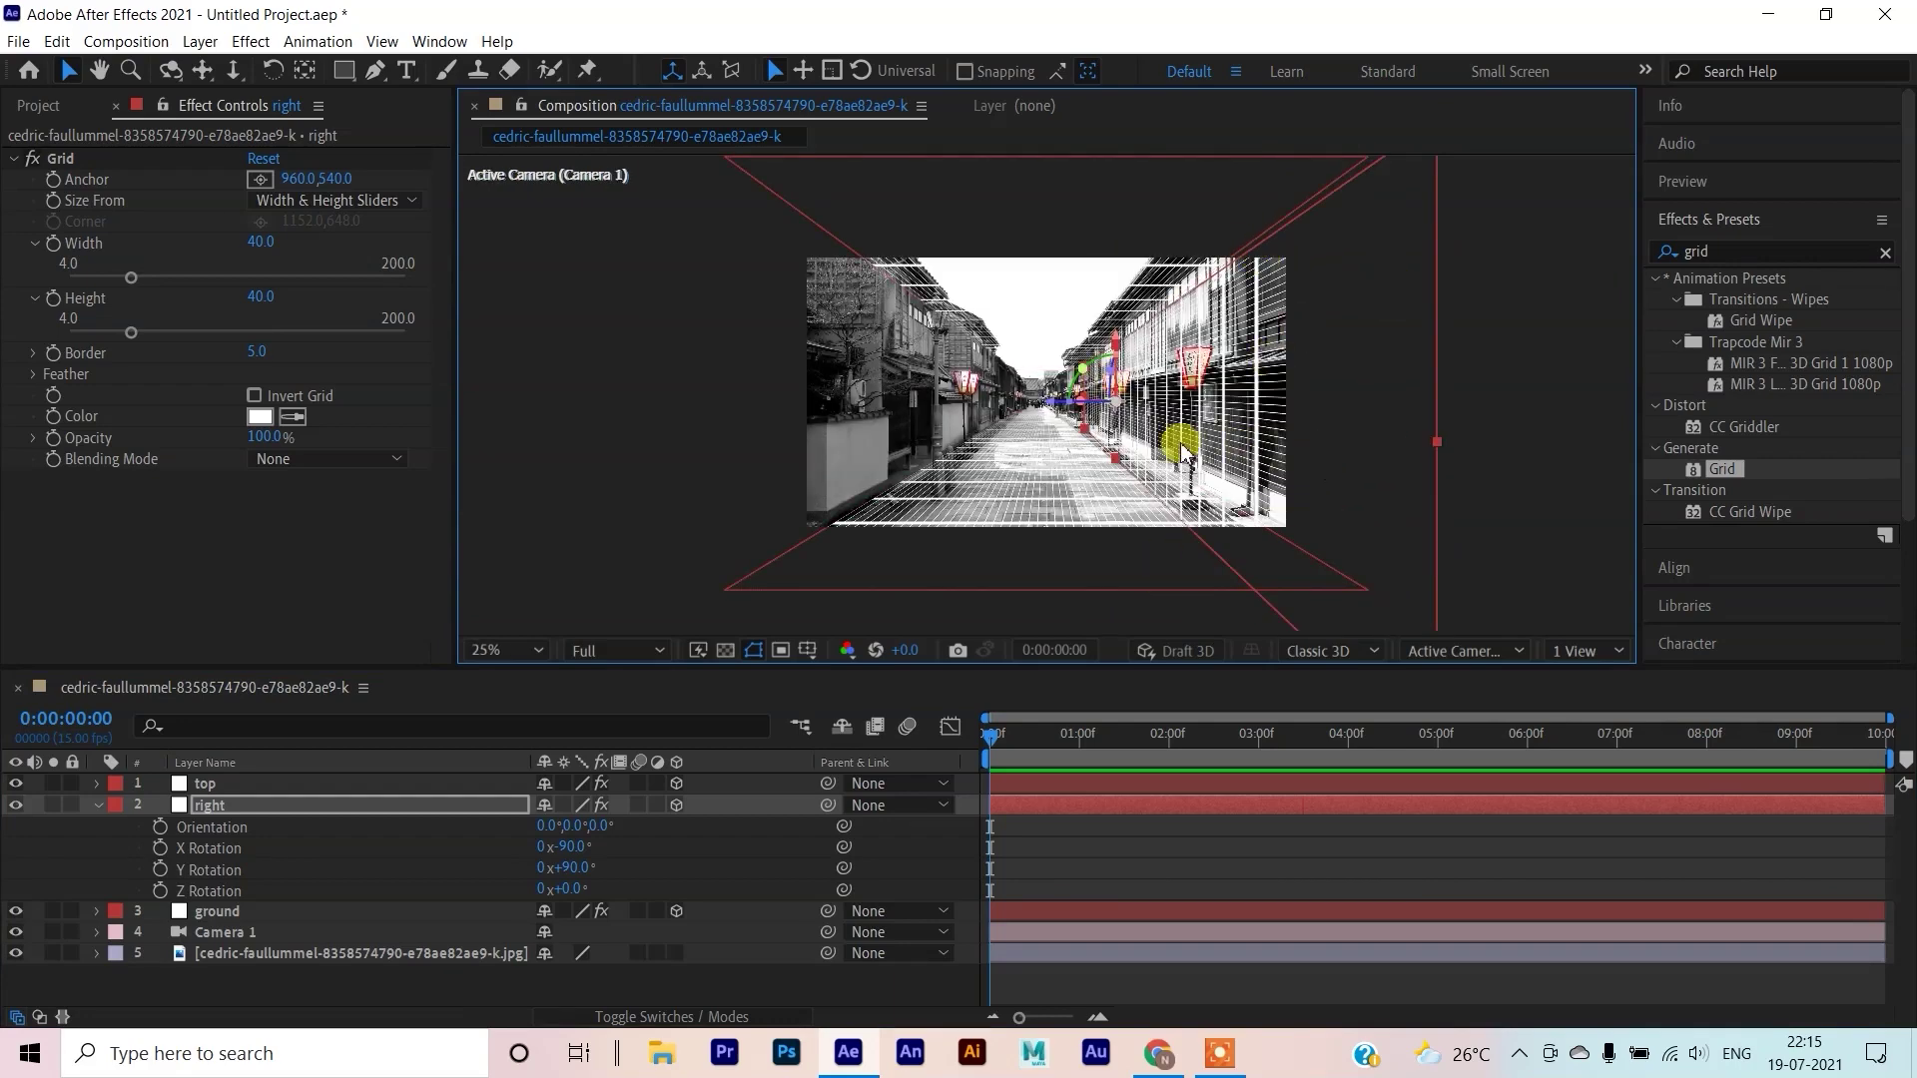
Duplicate the right layer and rename the copy as left
{"action": "left_click", "coordinate": [276, 813]}
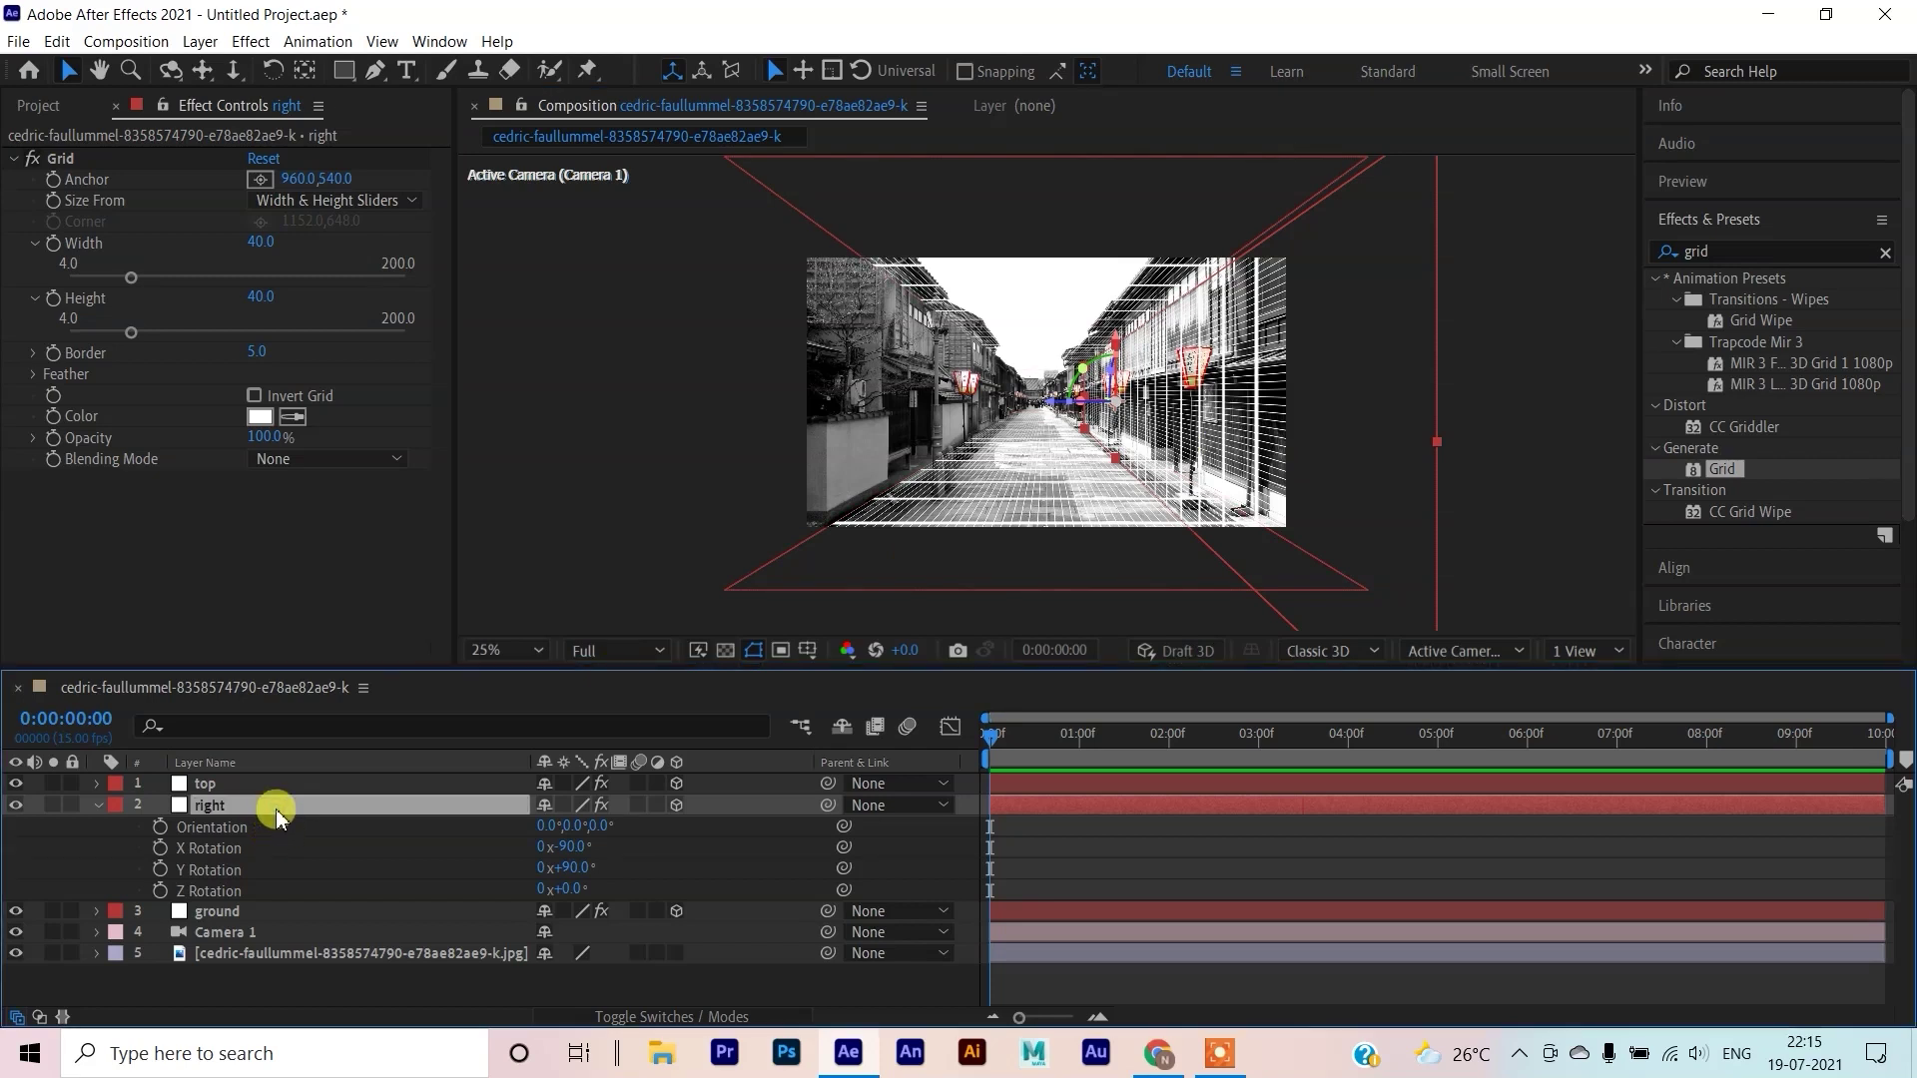
{"action": "key", "text": "ctrl+d"}
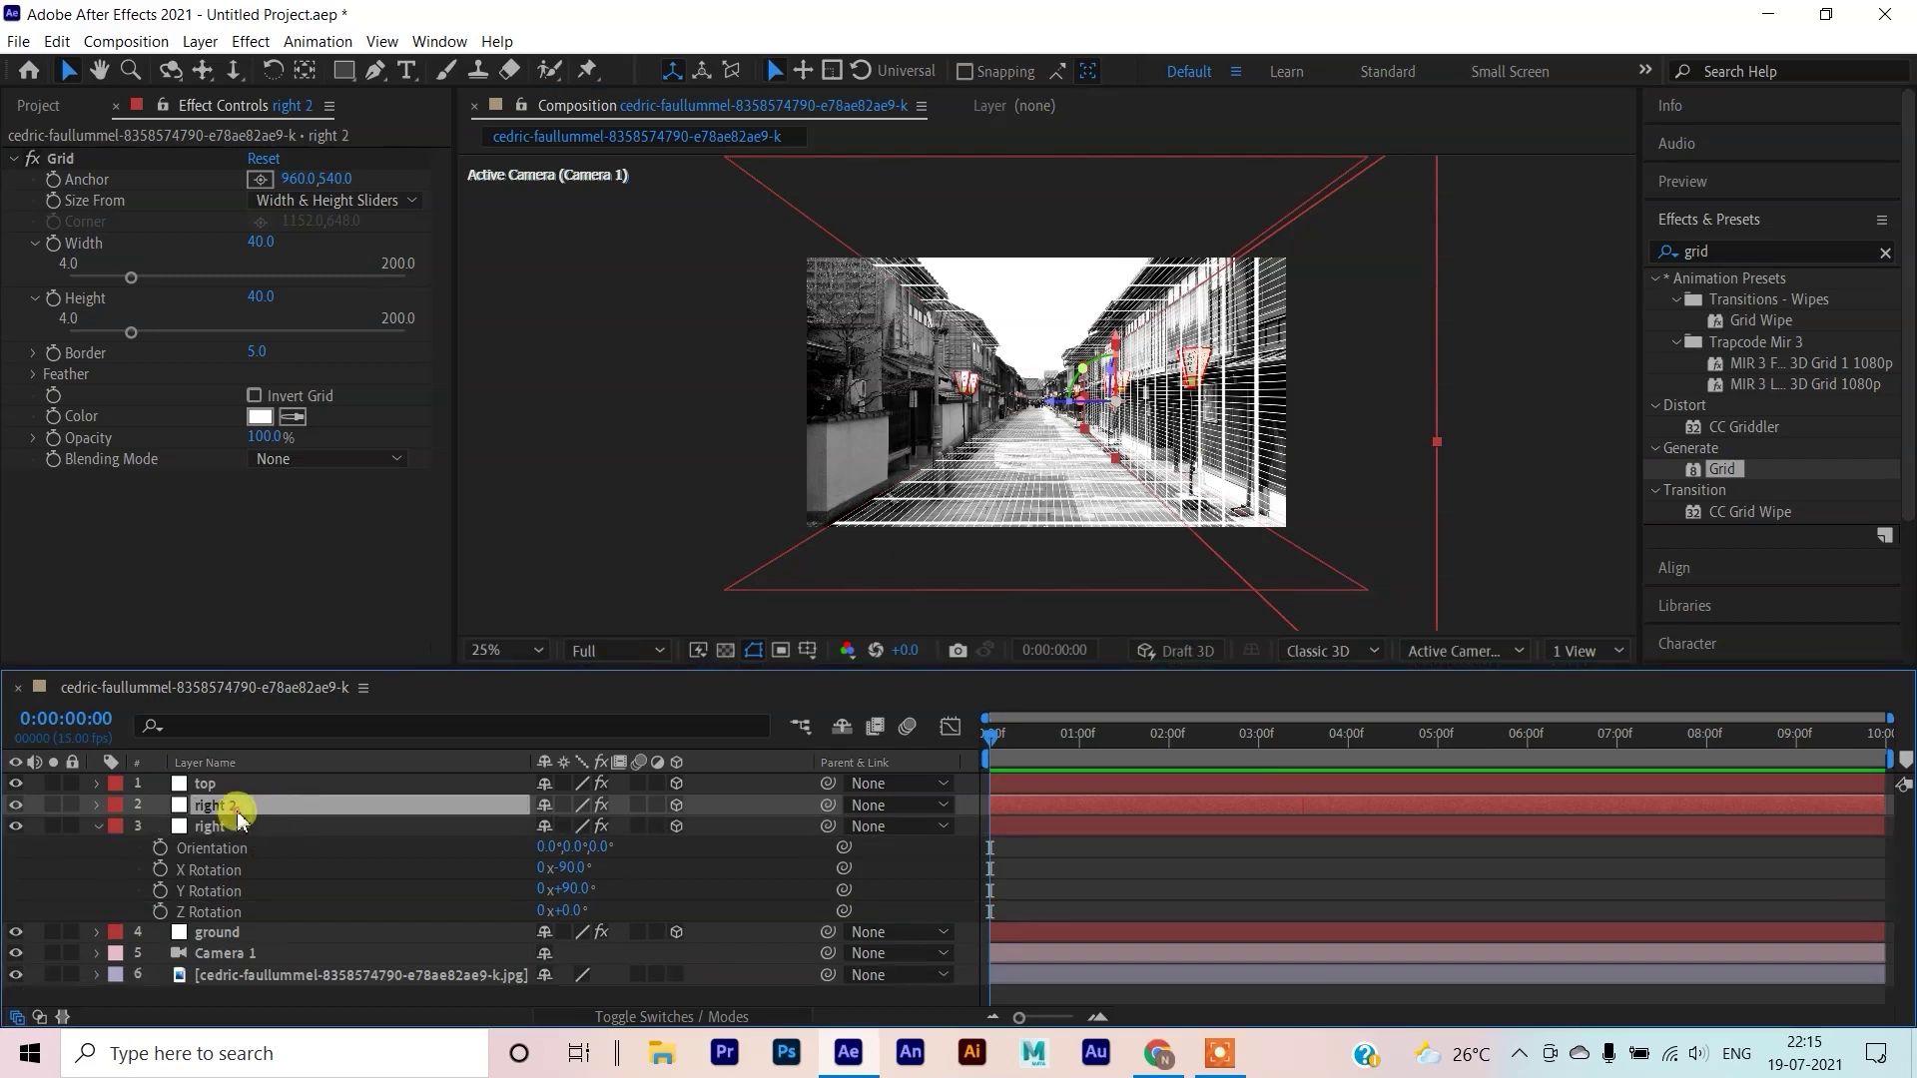
{"action": "right_click", "coordinate": [239, 817]}
{"action": "left_click", "coordinate": [394, 752]}
{"action": "type", "text": "left"}
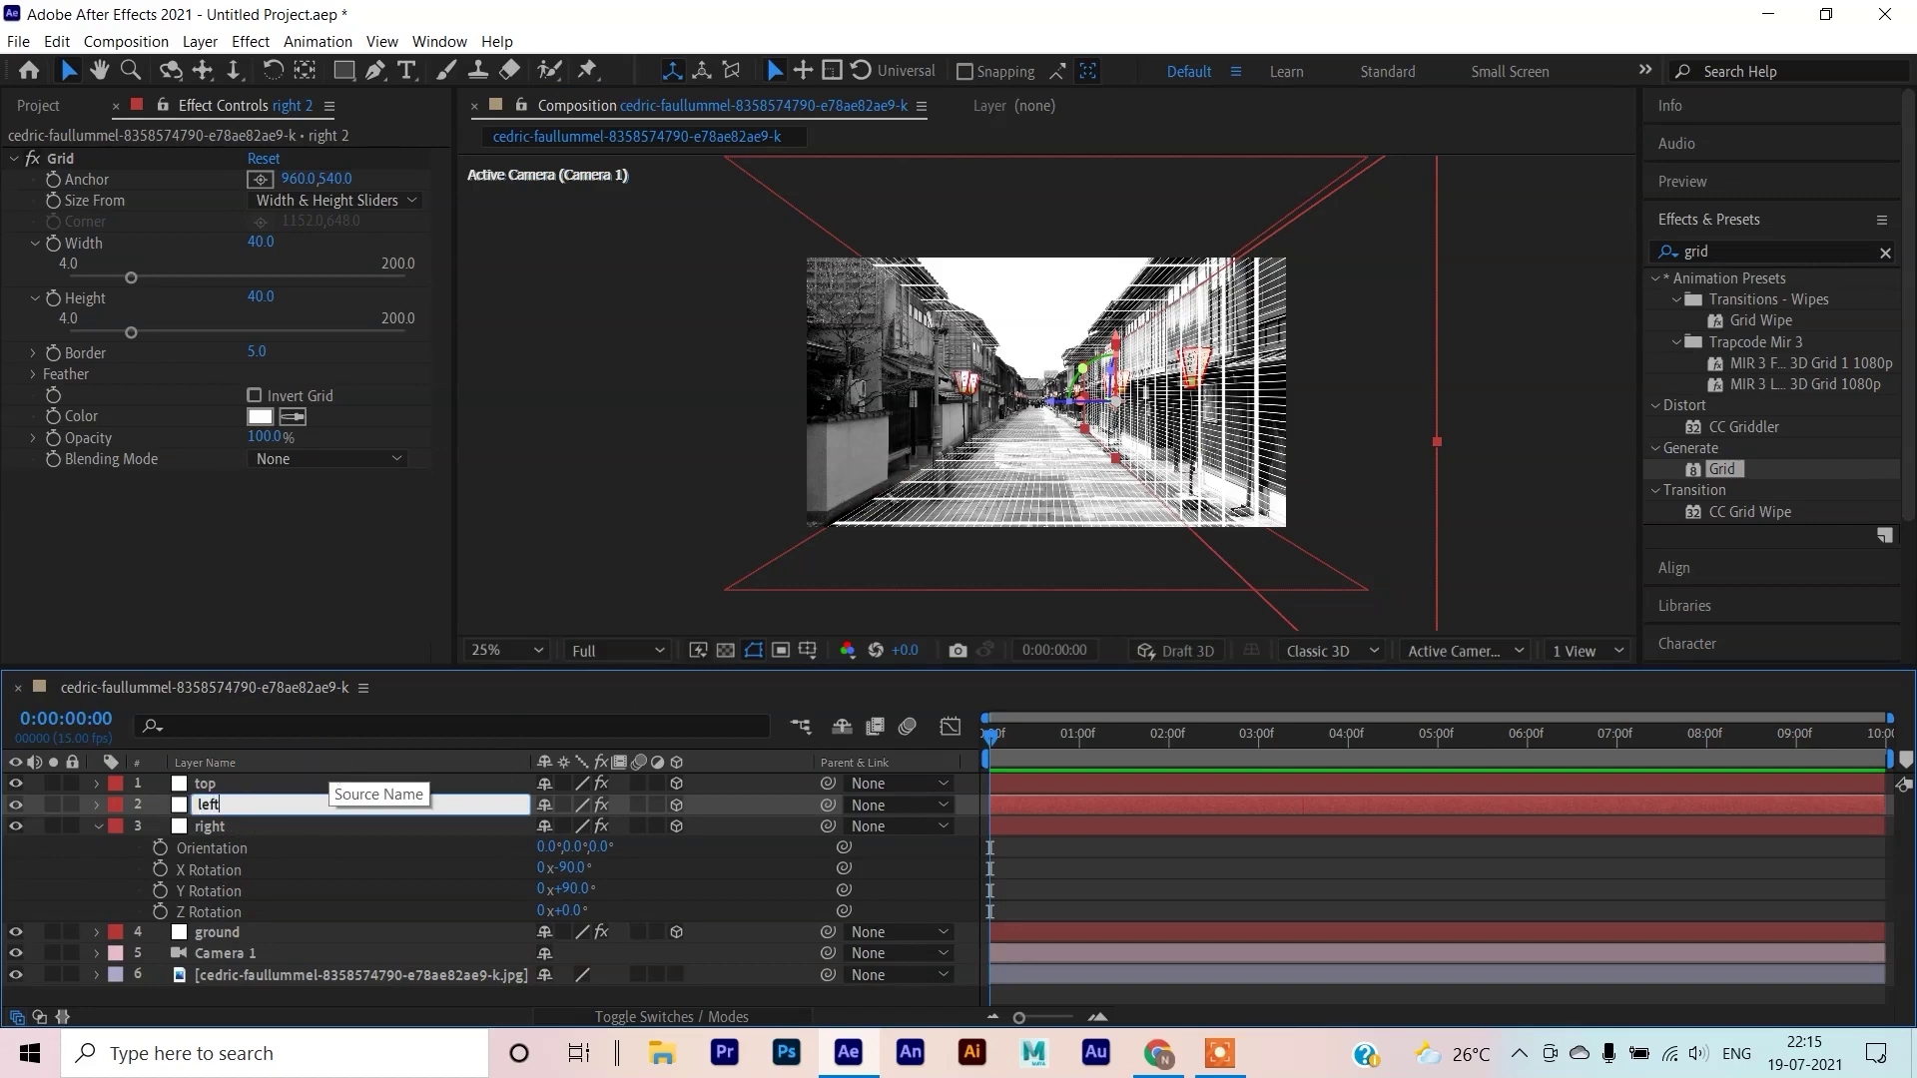
{"action": "key", "text": "Return"}
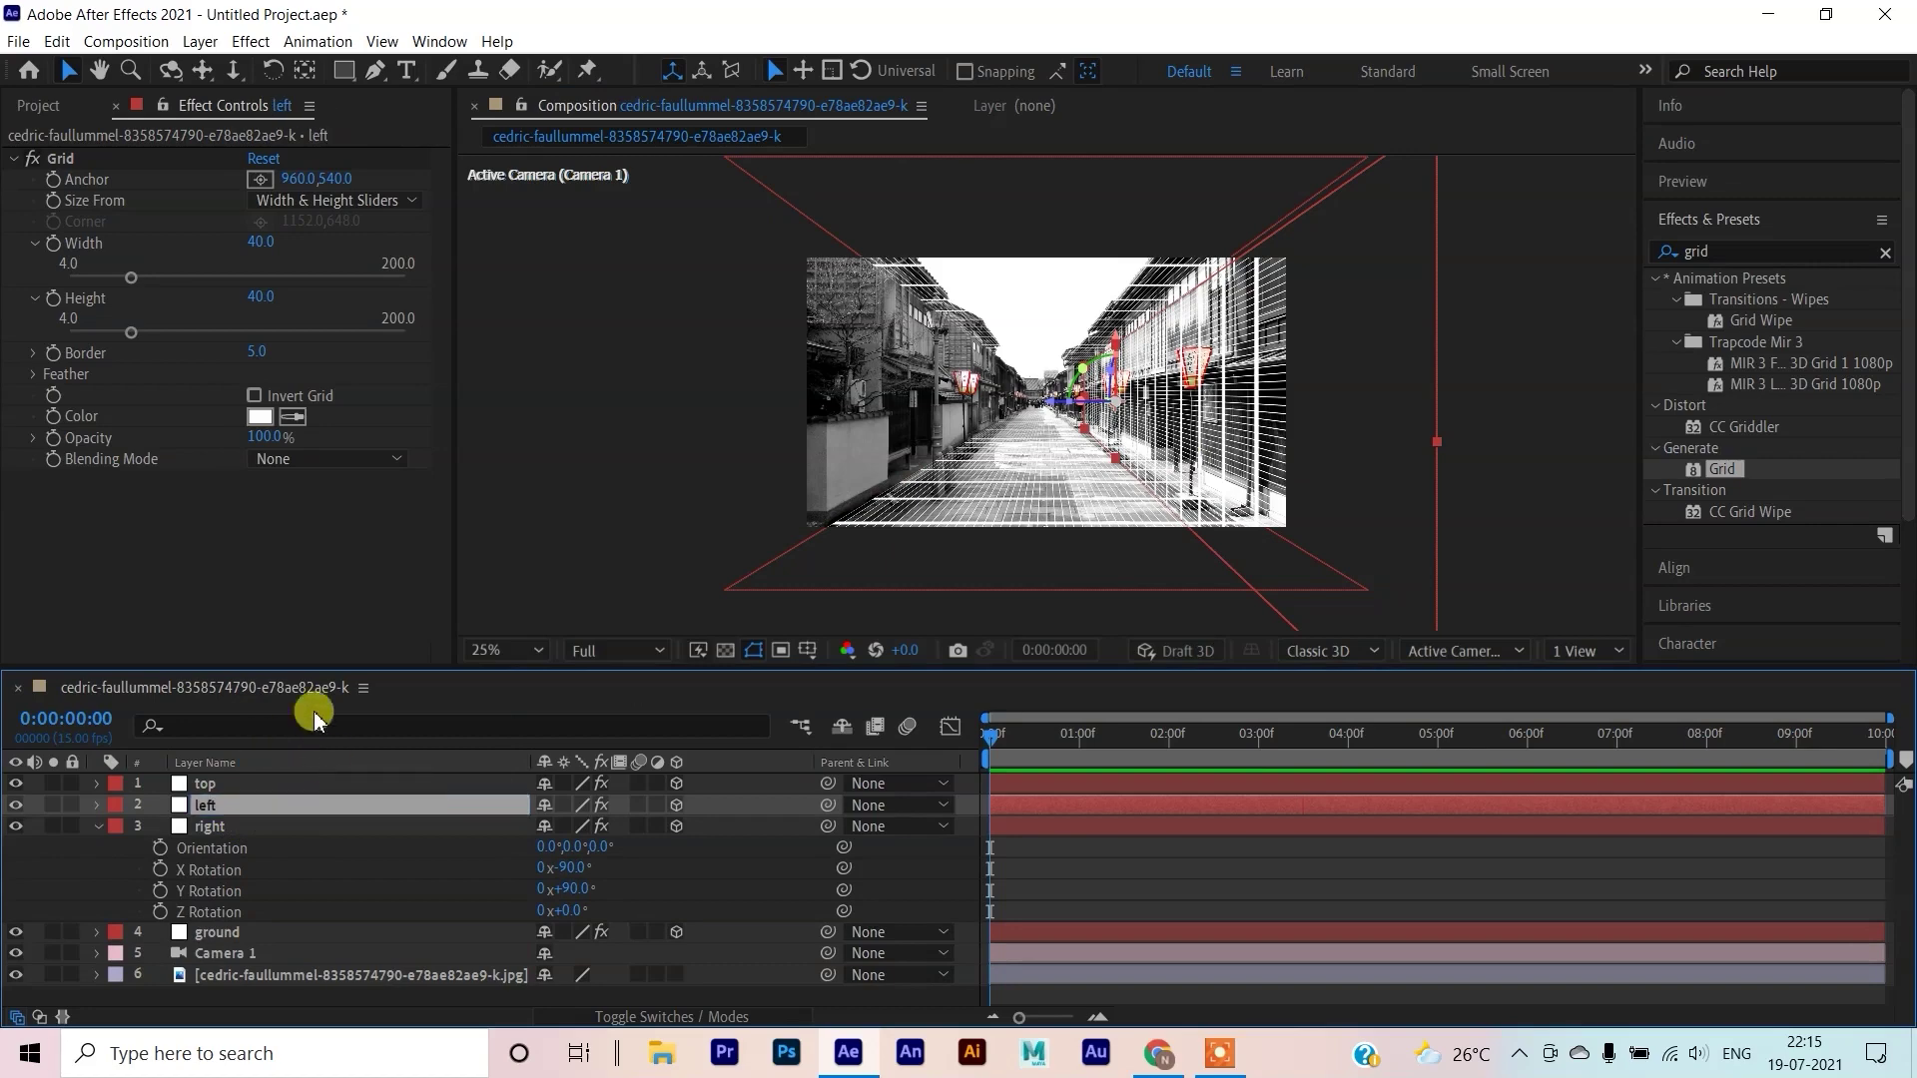
Move the left layer across to the buildings on the left side of the street and deselect it
{"action": "left_click_drag", "start_coordinate": [1045, 397], "coordinate": [603, 415]}
{"action": "left_click", "coordinate": [779, 496]}
{"action": "scroll", "coordinate": [779, 496], "scroll_direction": "down", "scroll_amount": 2}
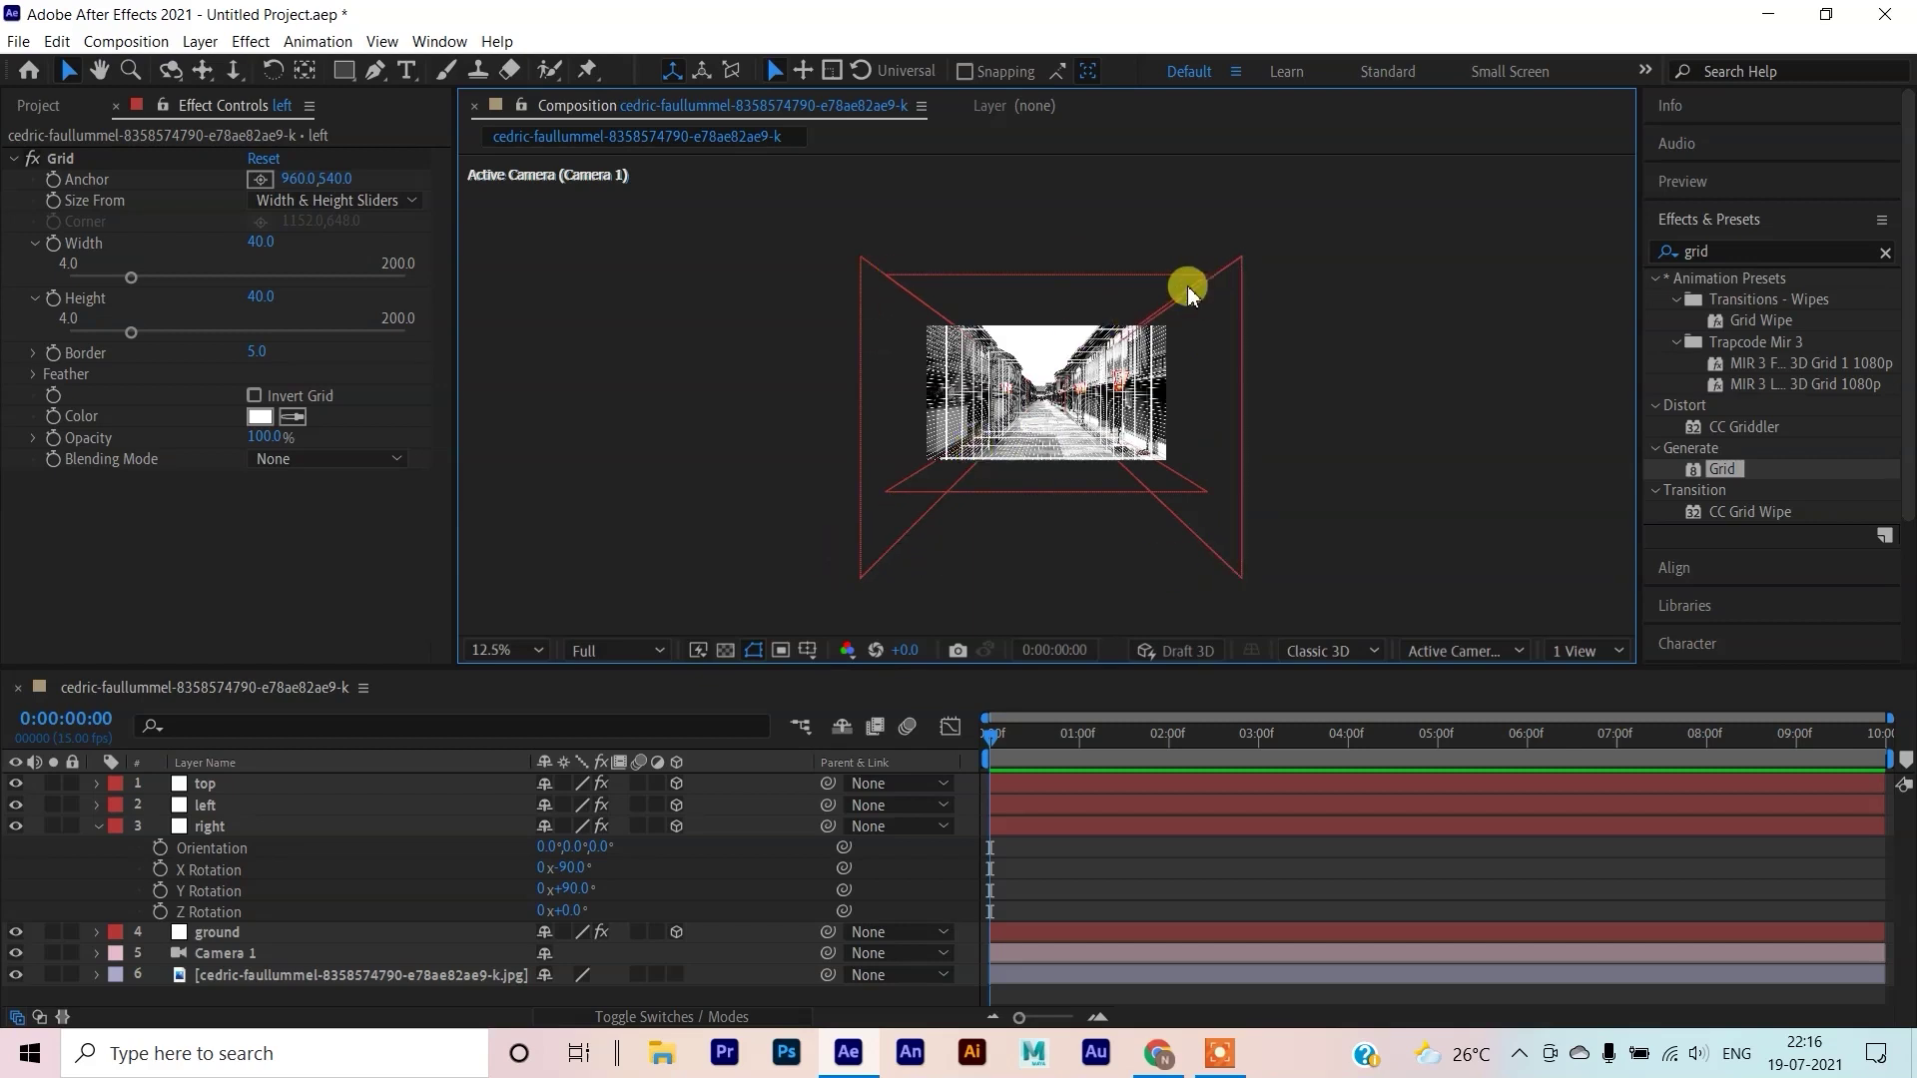
Split the composition into two views, Top and Active Camera, and collapse the right layer's rotation properties
{"action": "left_click", "coordinate": [1588, 650]}
{"action": "left_click", "coordinate": [1588, 727]}
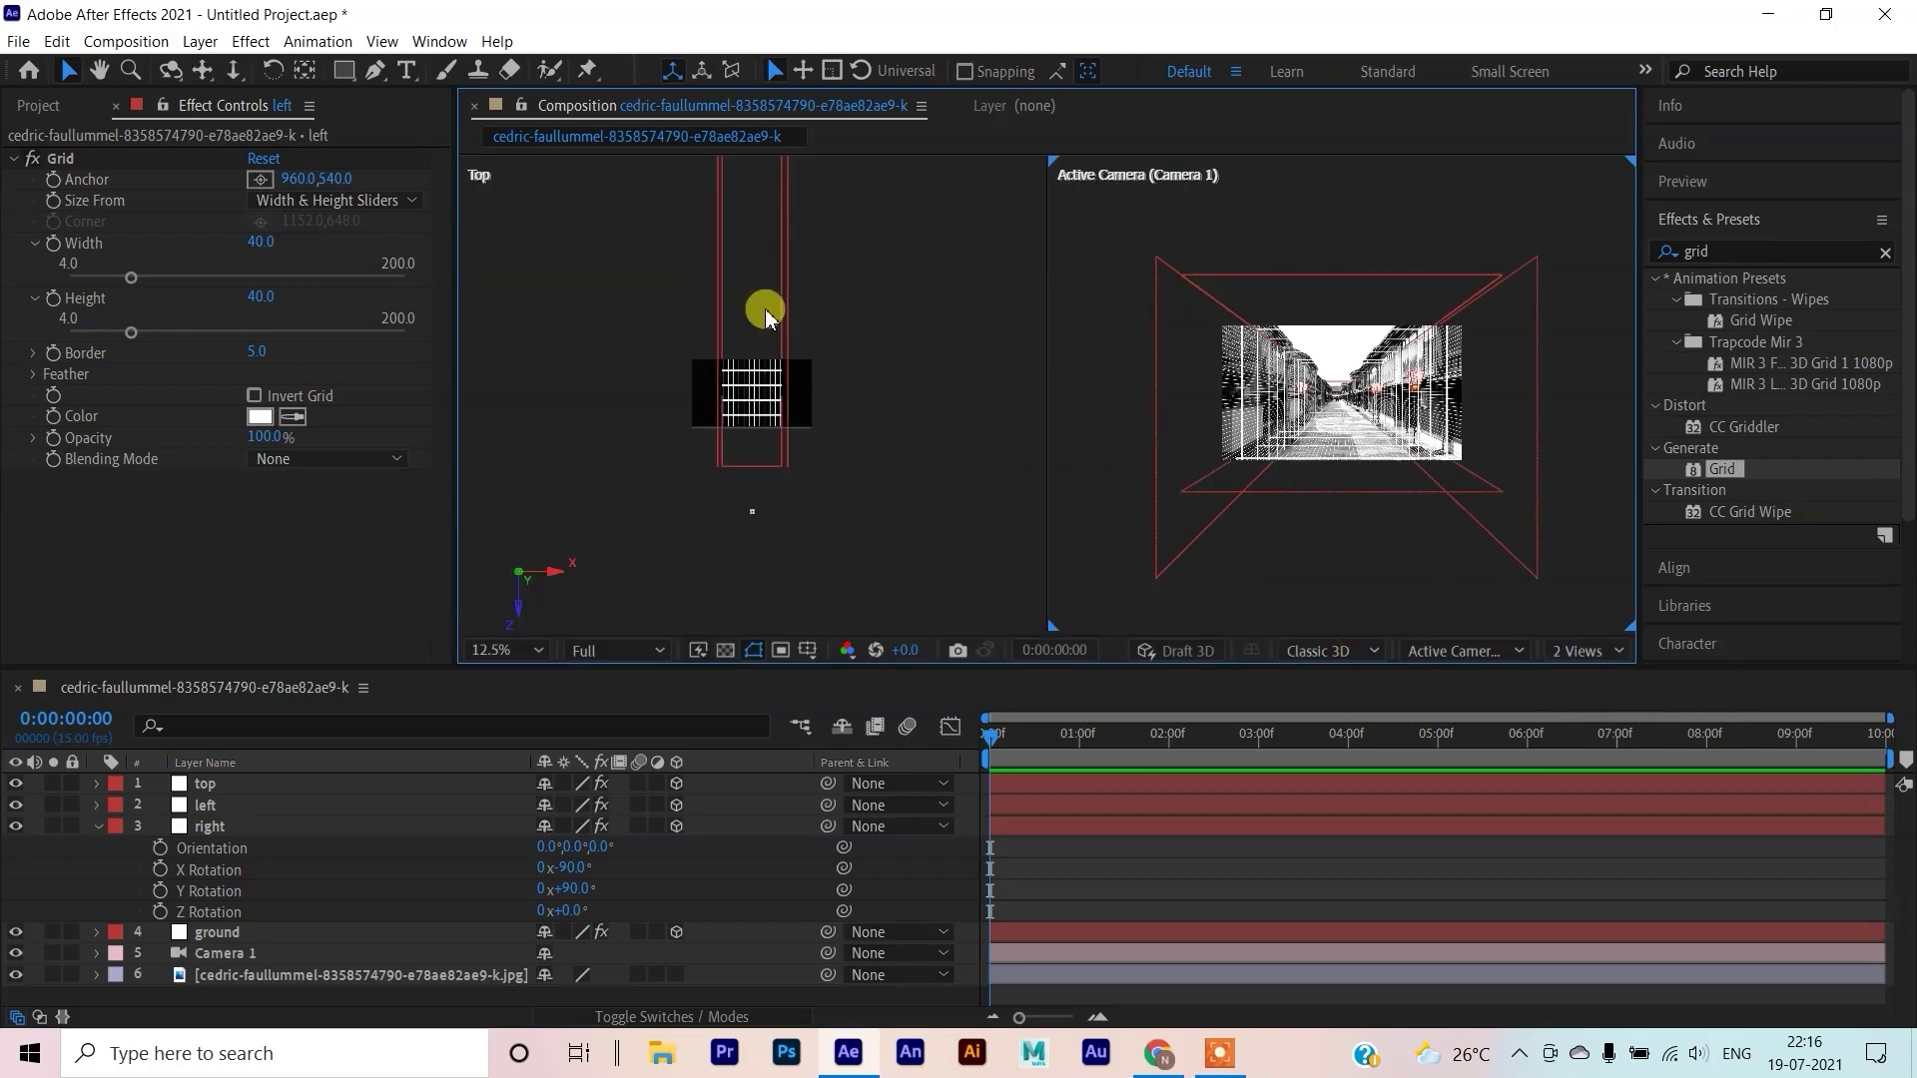
{"action": "scroll", "coordinate": [766, 308], "scroll_direction": "up", "scroll_amount": 5}
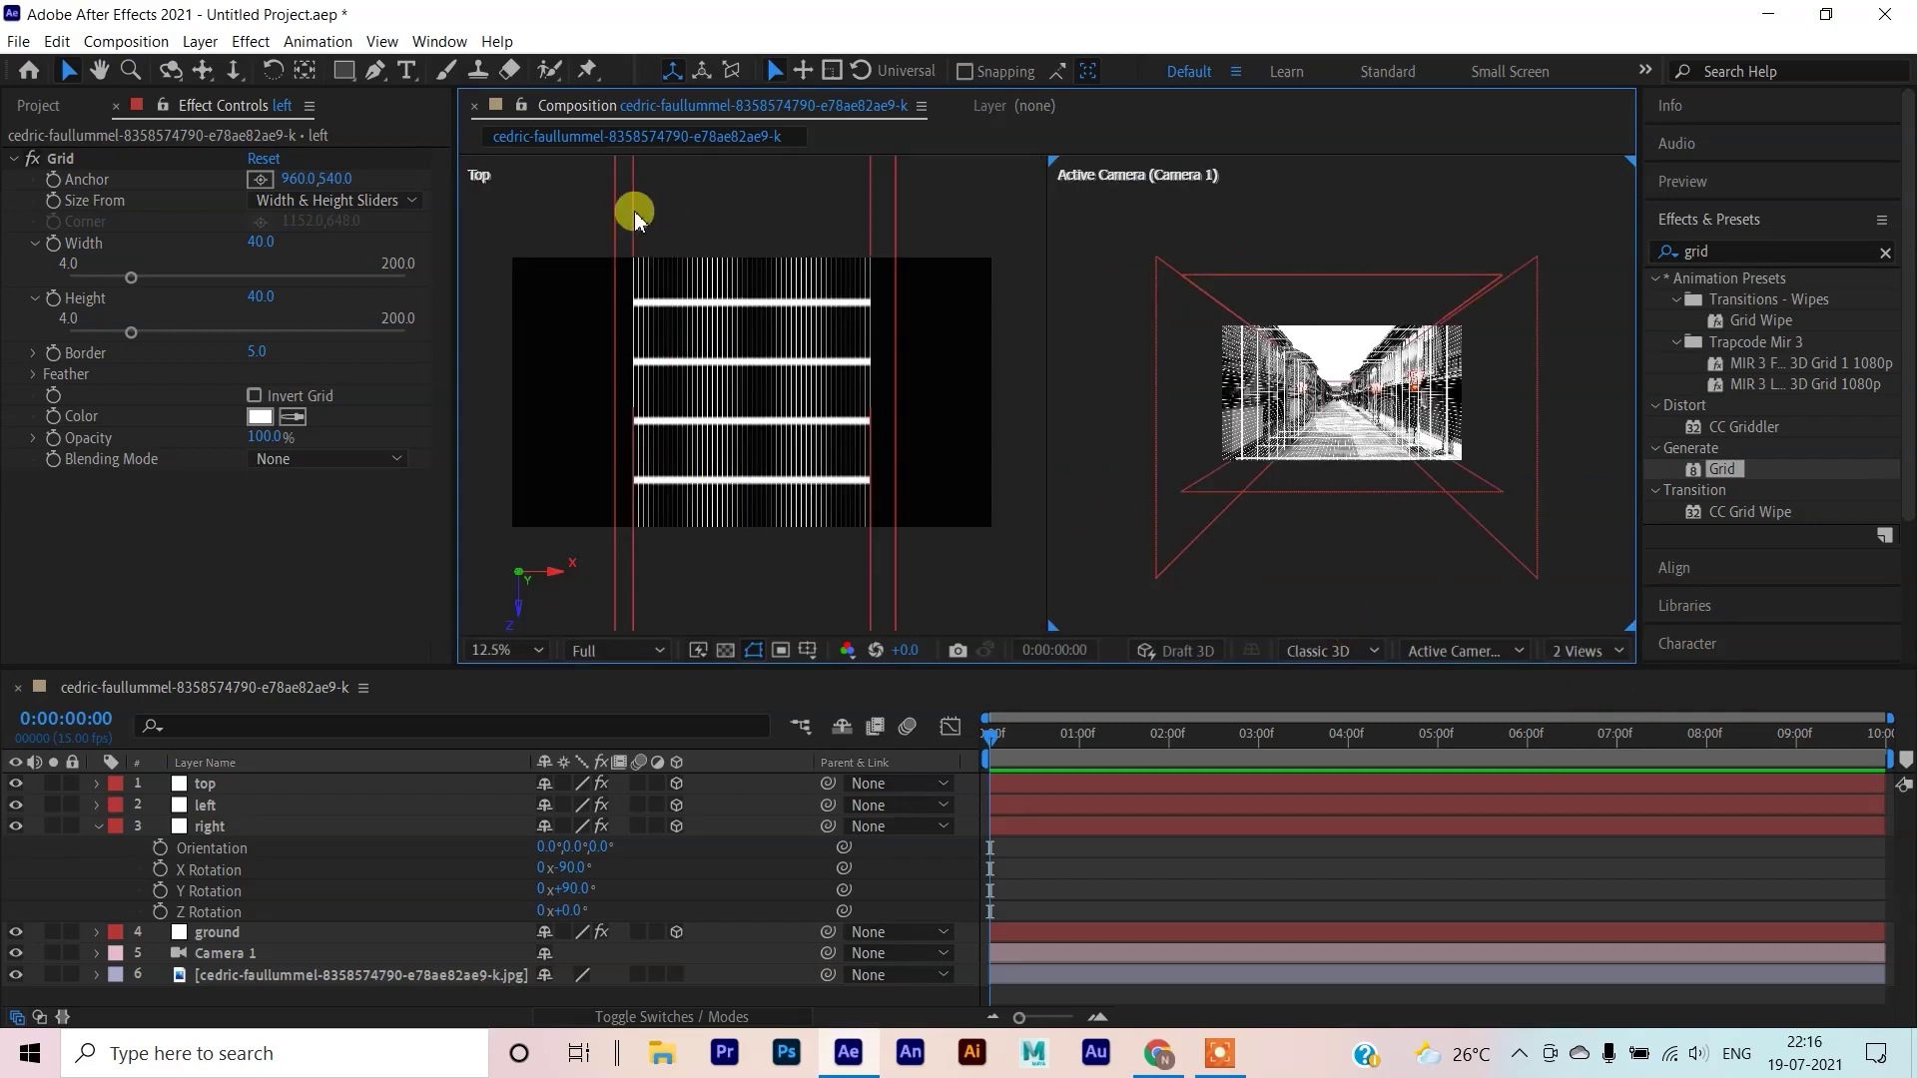
{"action": "left_click", "coordinate": [636, 217]}
{"action": "scroll", "coordinate": [689, 479], "scroll_direction": "down", "scroll_amount": 2}
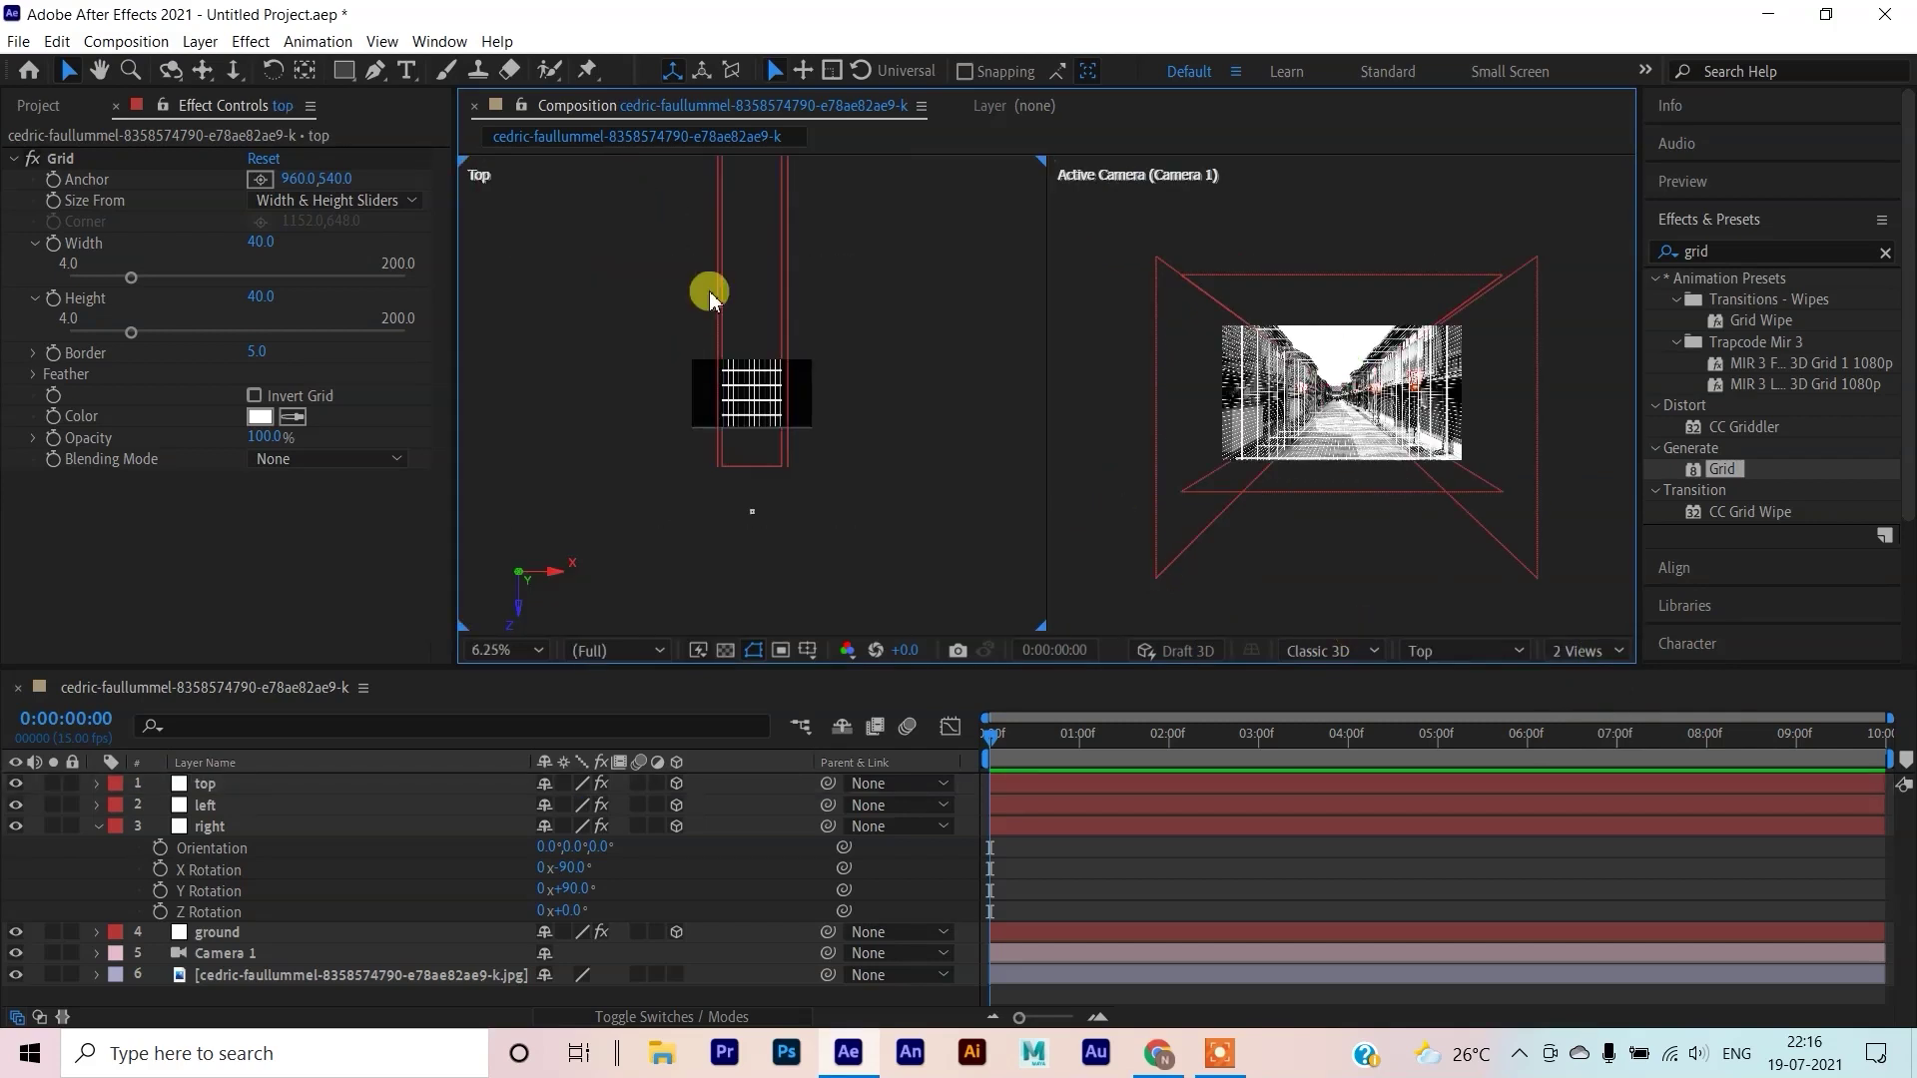
{"action": "key", "text": "period"}
{"action": "key", "text": "period"}
{"action": "key", "text": "ctrl+a"}
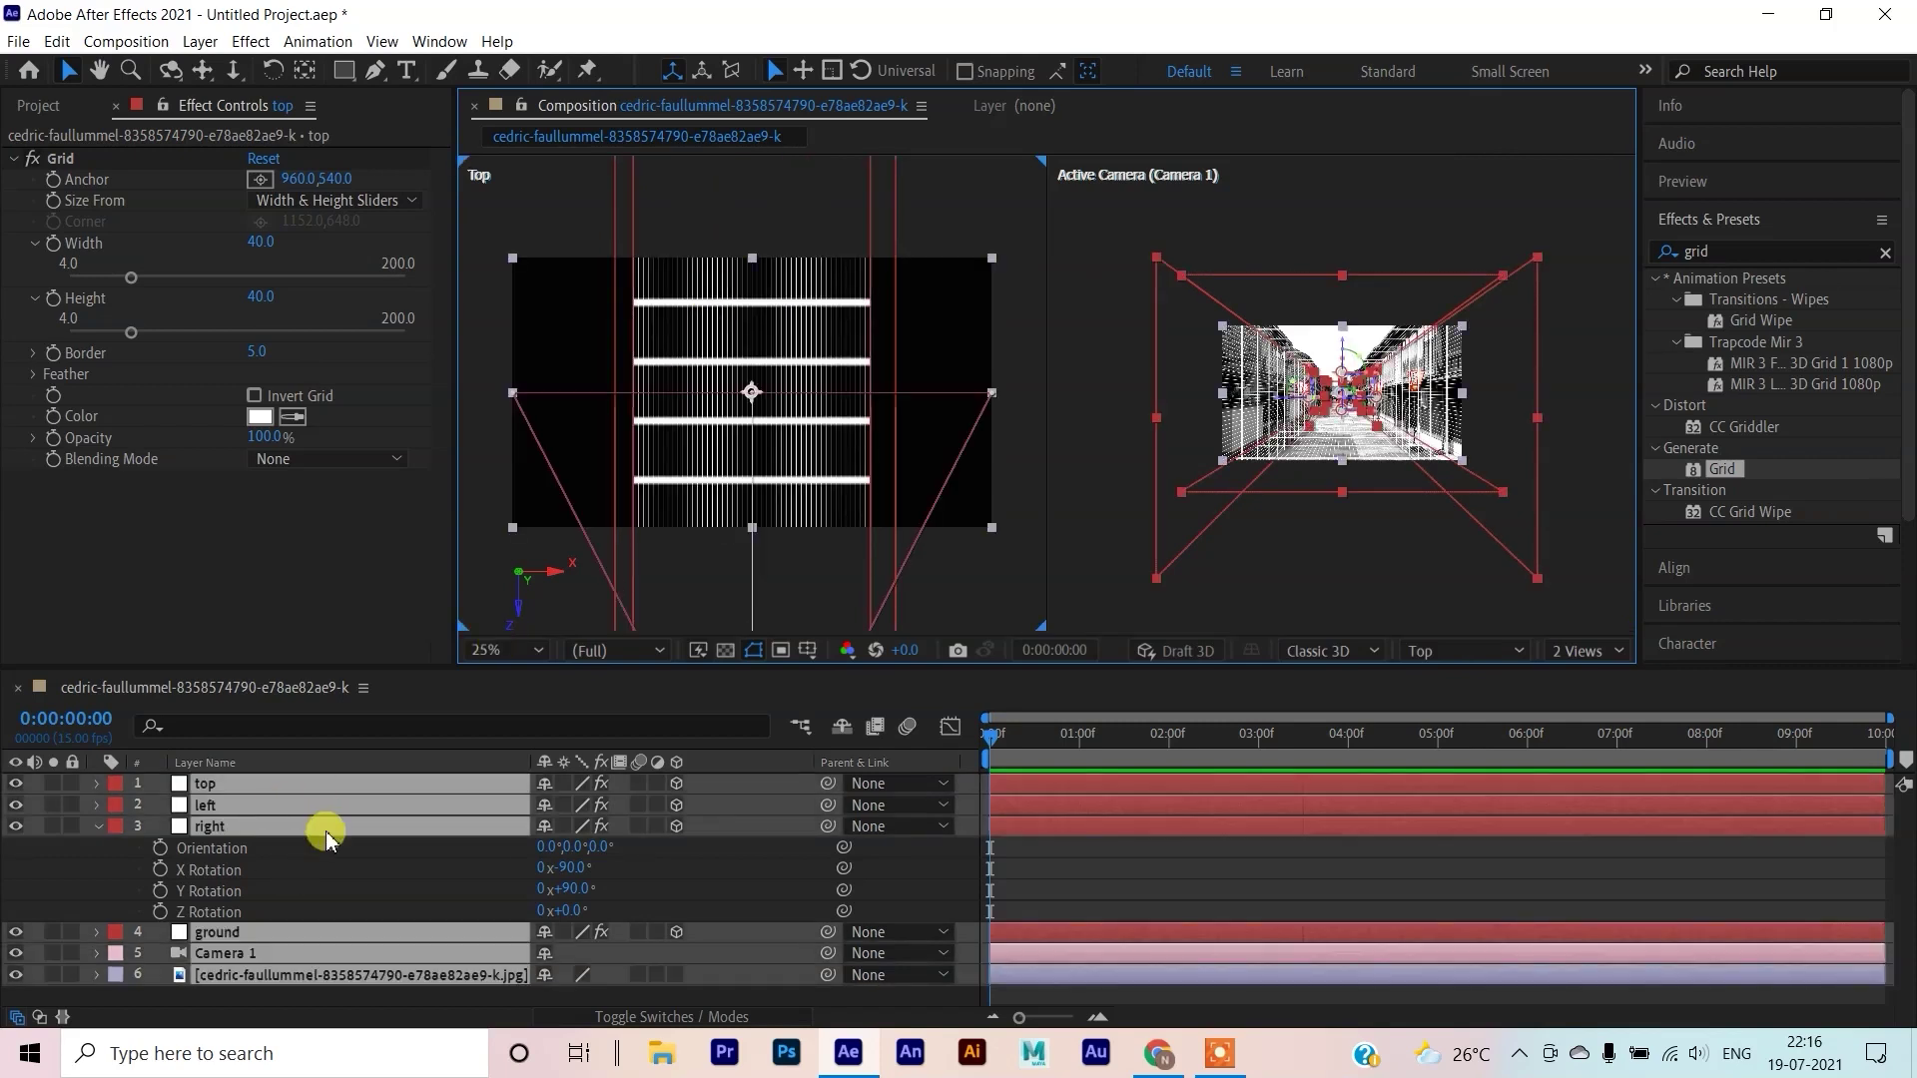
{"action": "key", "text": "r"}
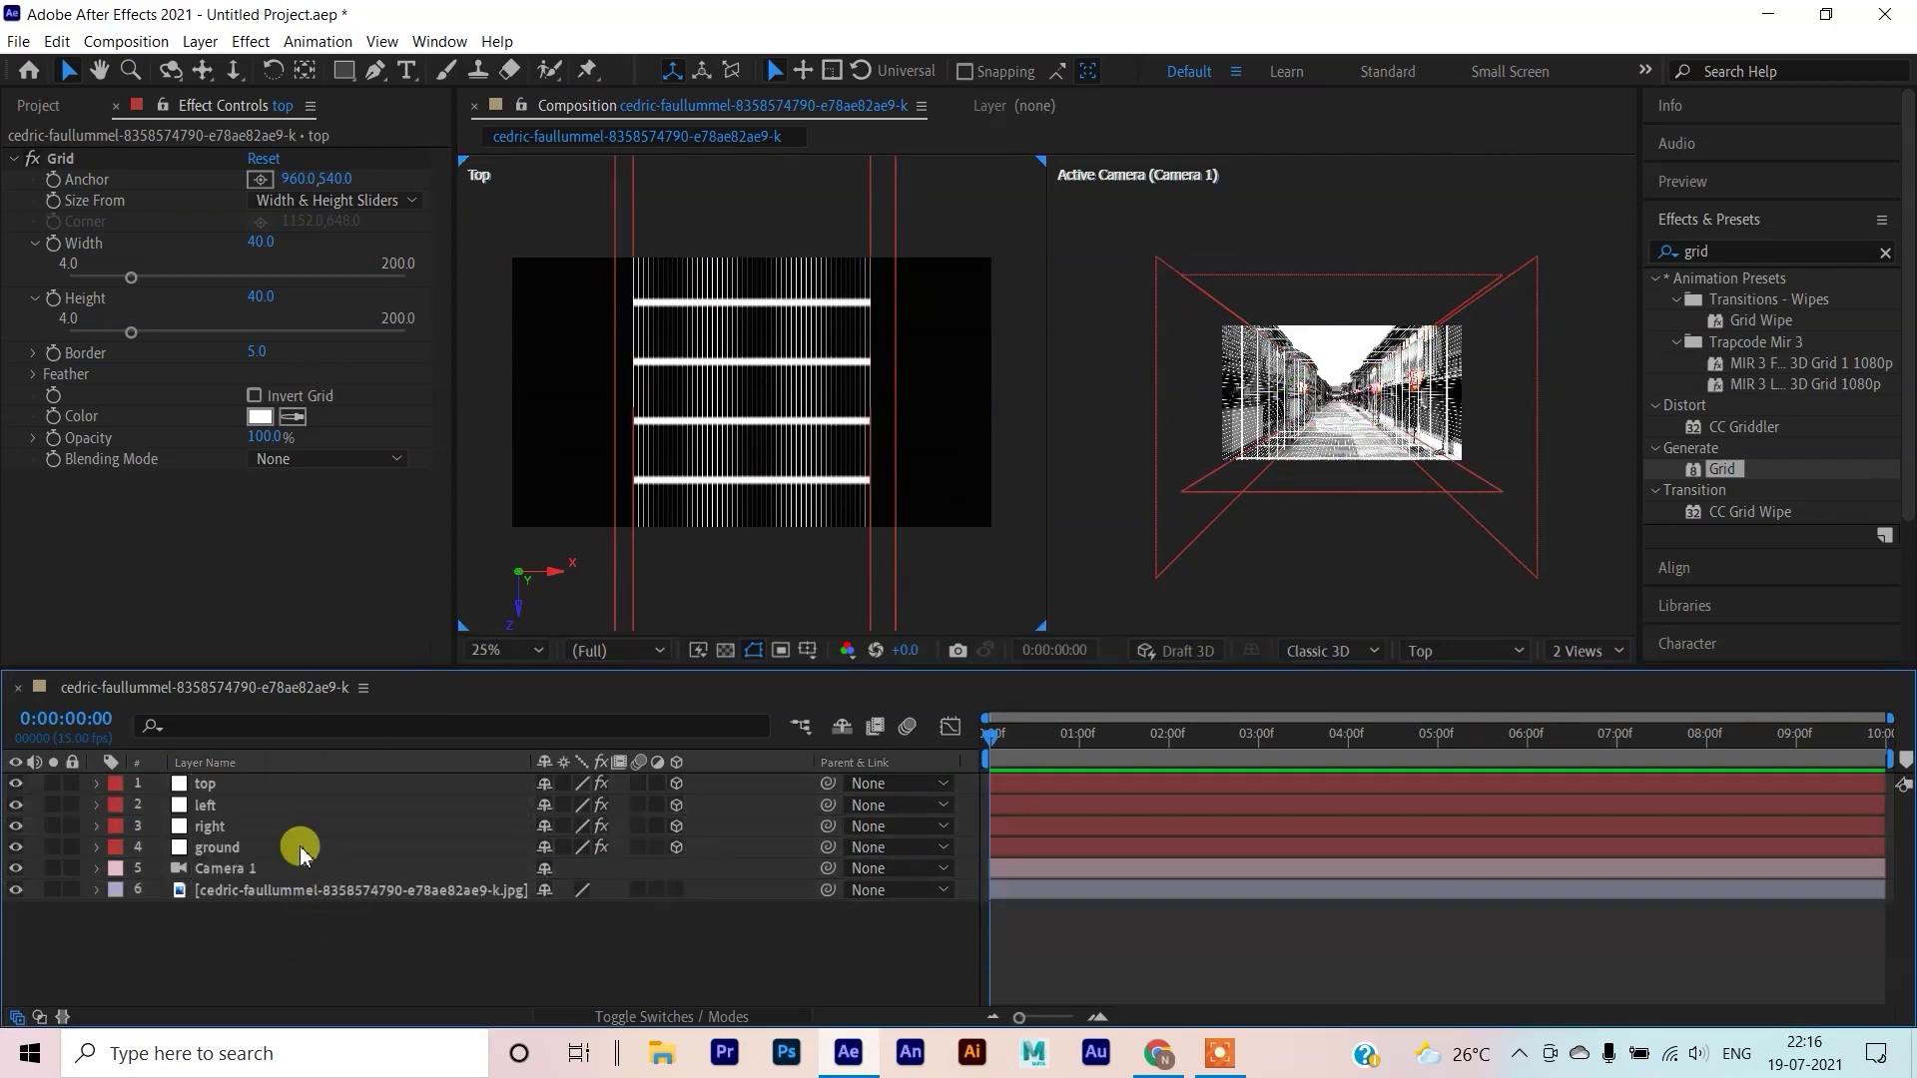
In the Top view, widen the top layer until its edges line up with the left and right planes
{"action": "left_click", "coordinate": [301, 849]}
{"action": "key", "text": "comma"}
{"action": "key", "text": "comma"}
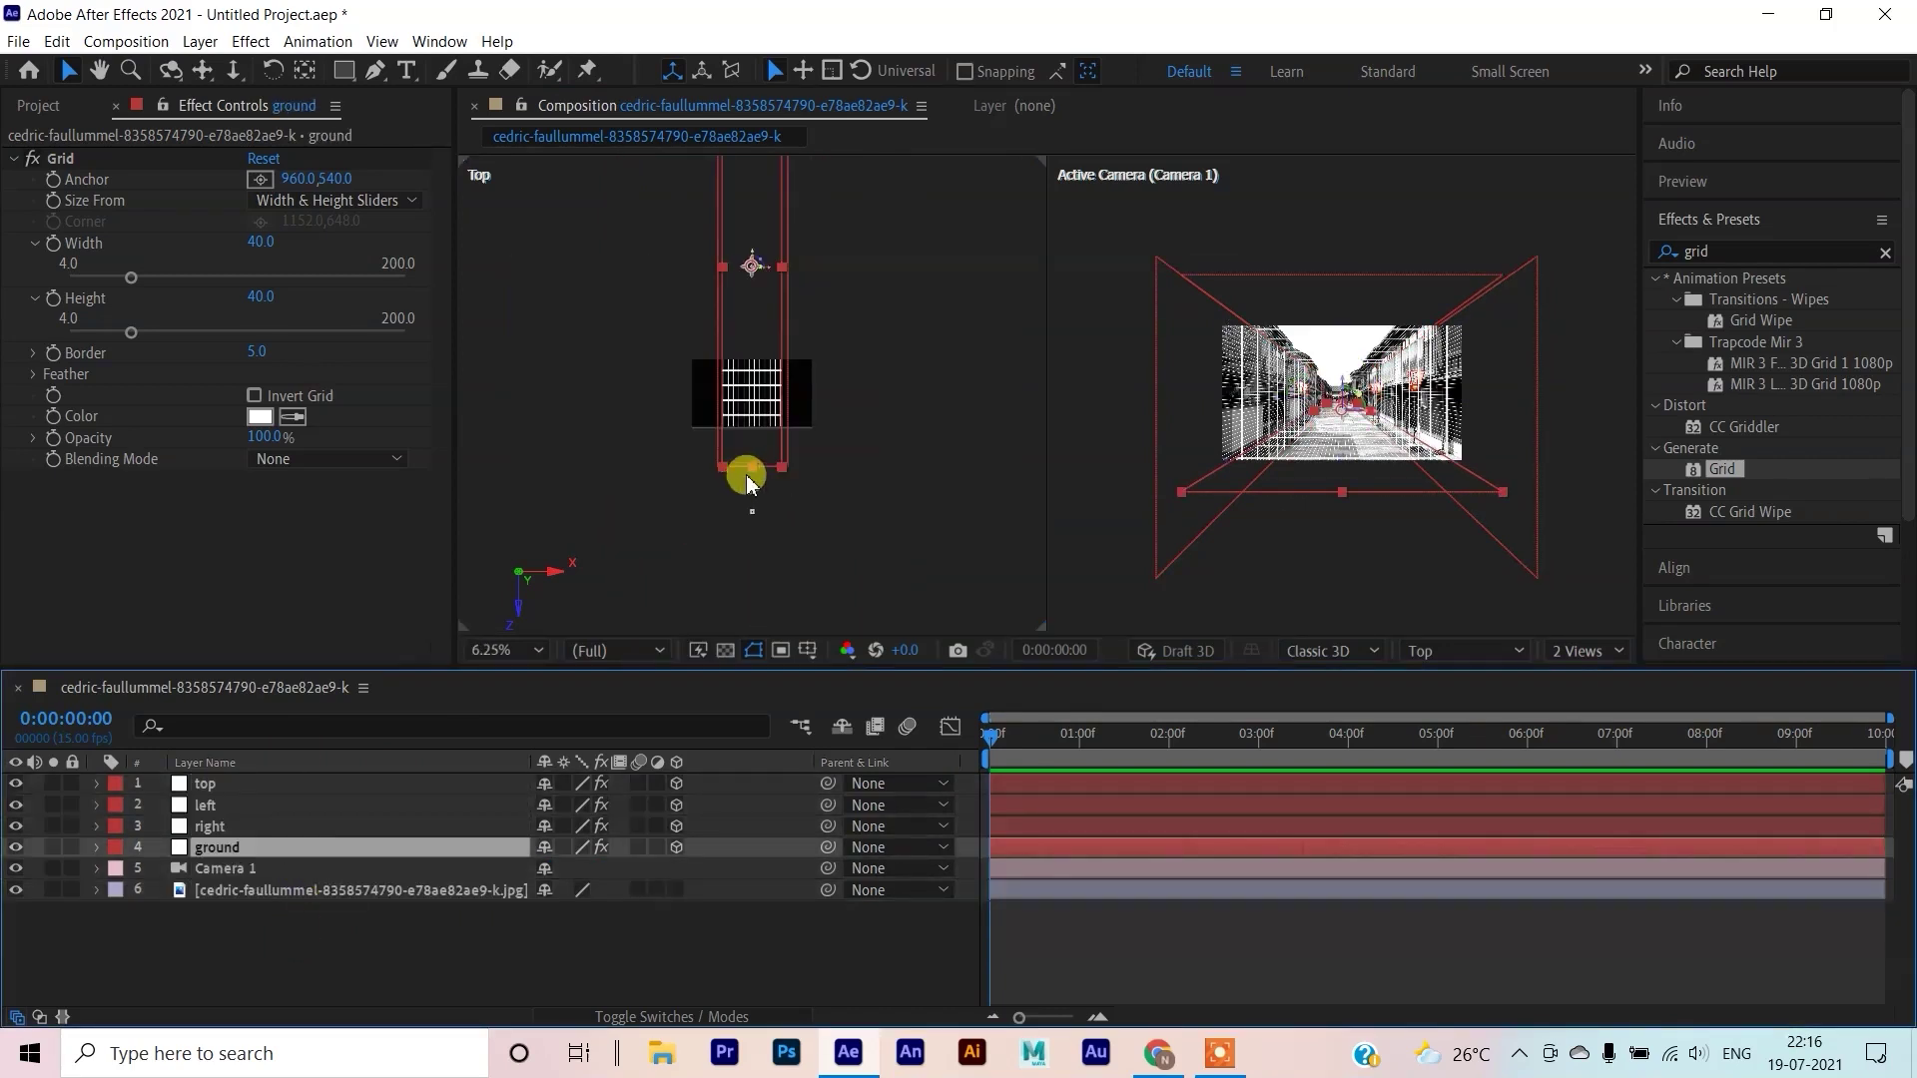
{"action": "key", "text": "period"}
{"action": "key", "text": "period"}
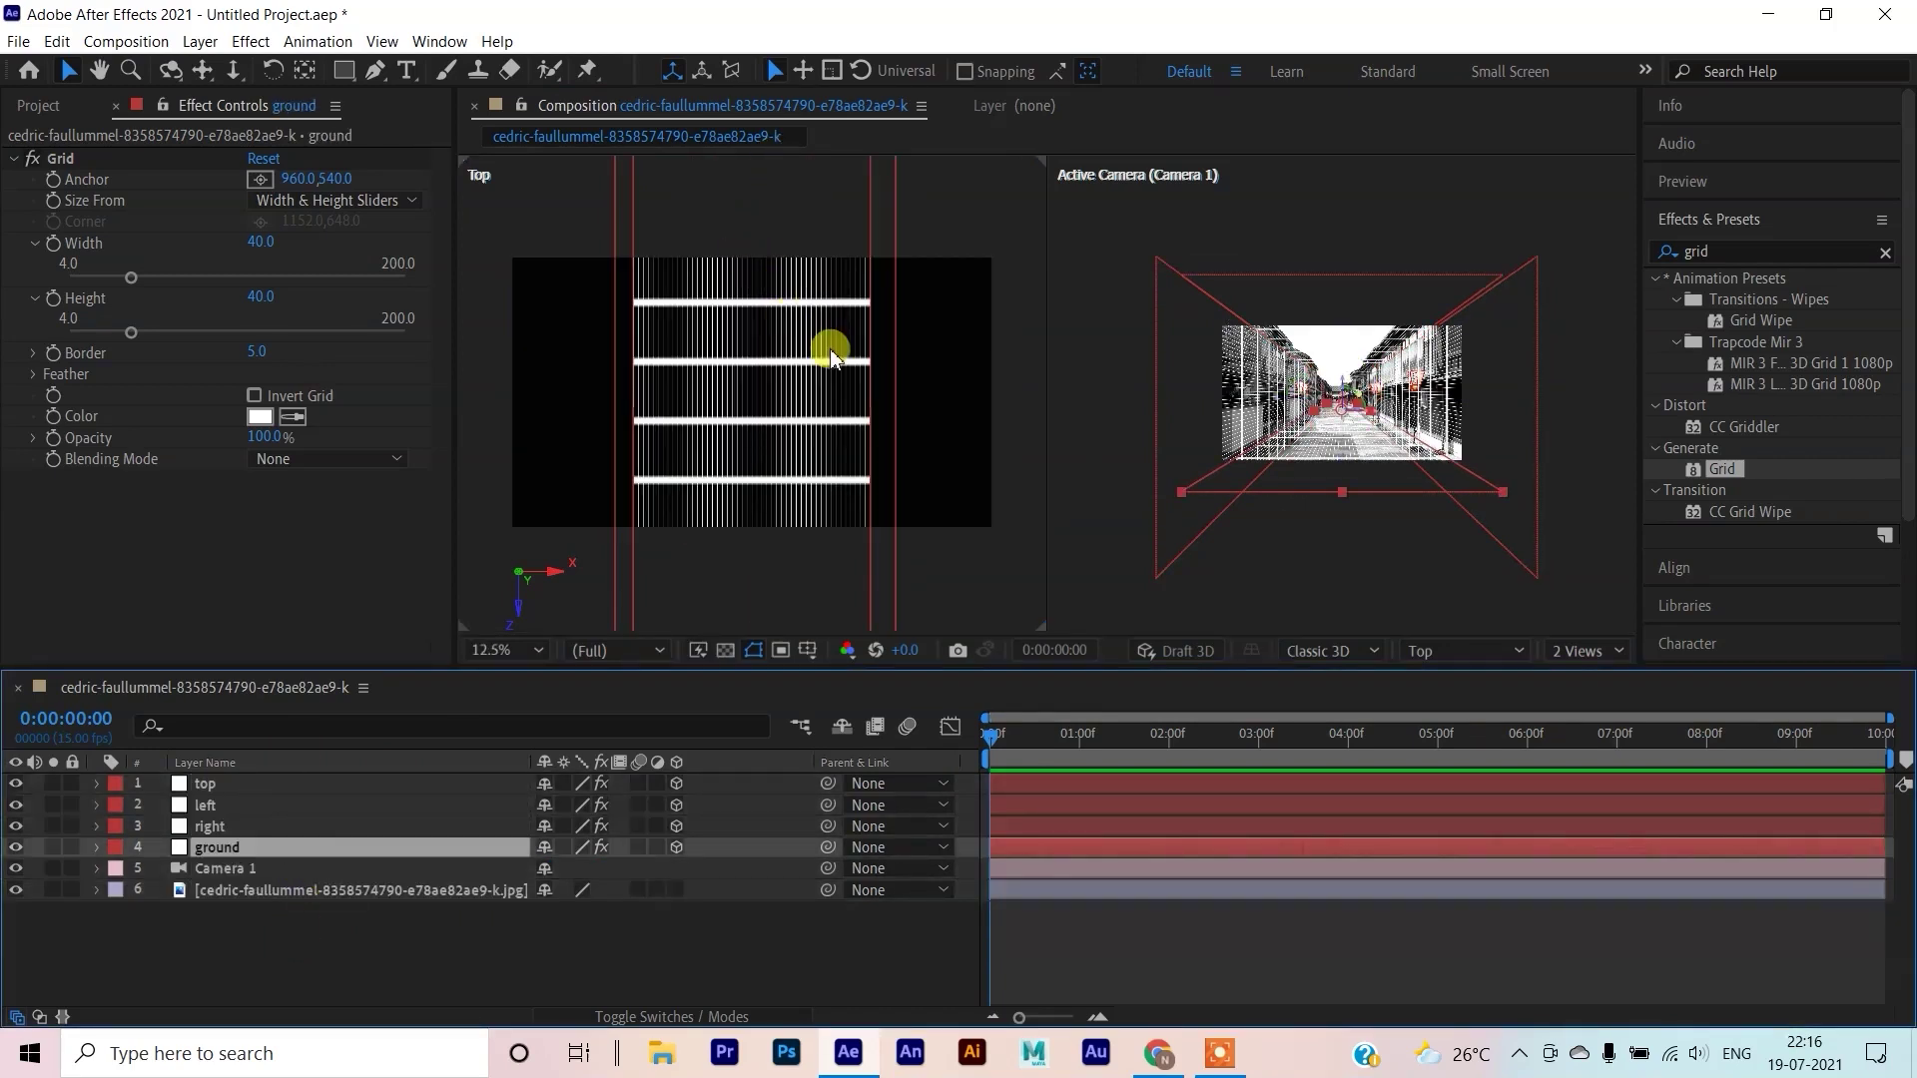
{"action": "key", "text": "comma"}
{"action": "key", "text": "comma"}
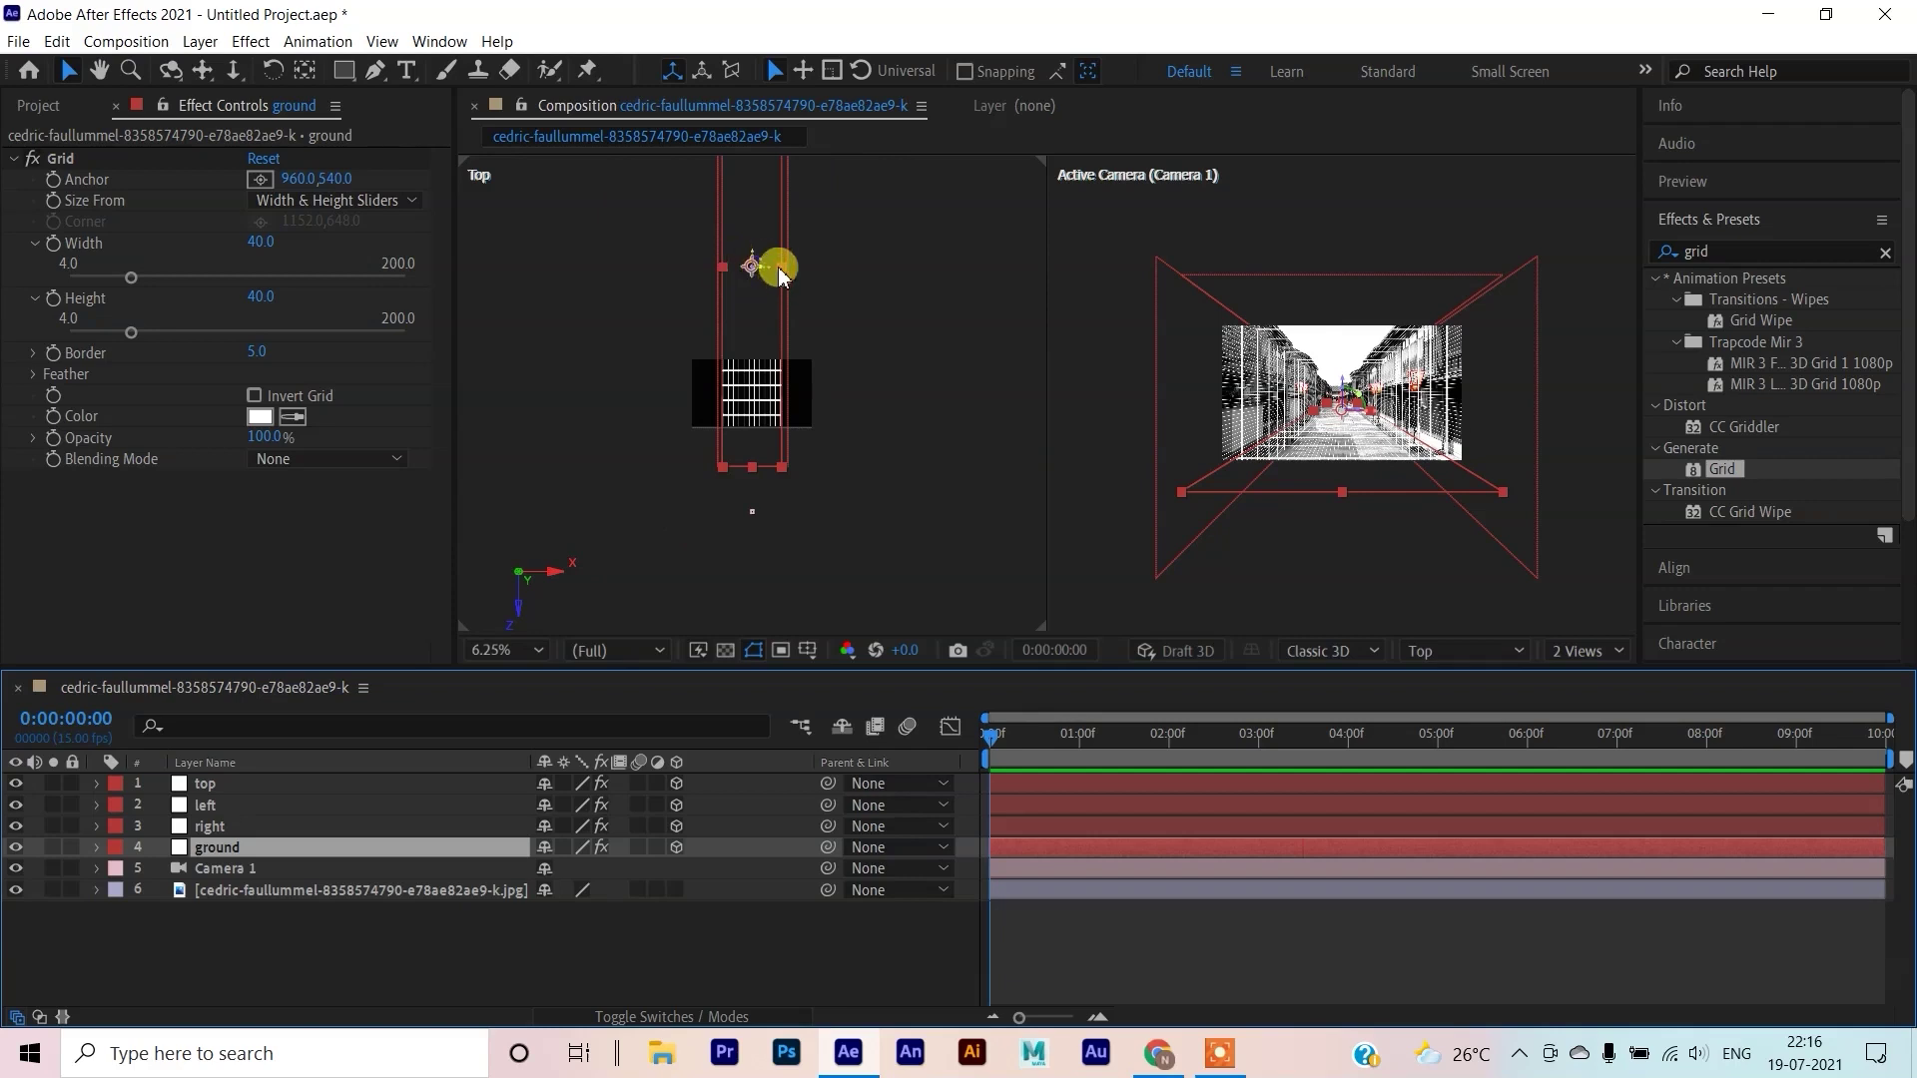
{"action": "key", "text": "period"}
{"action": "key", "text": "period"}
{"action": "key", "text": "h"}
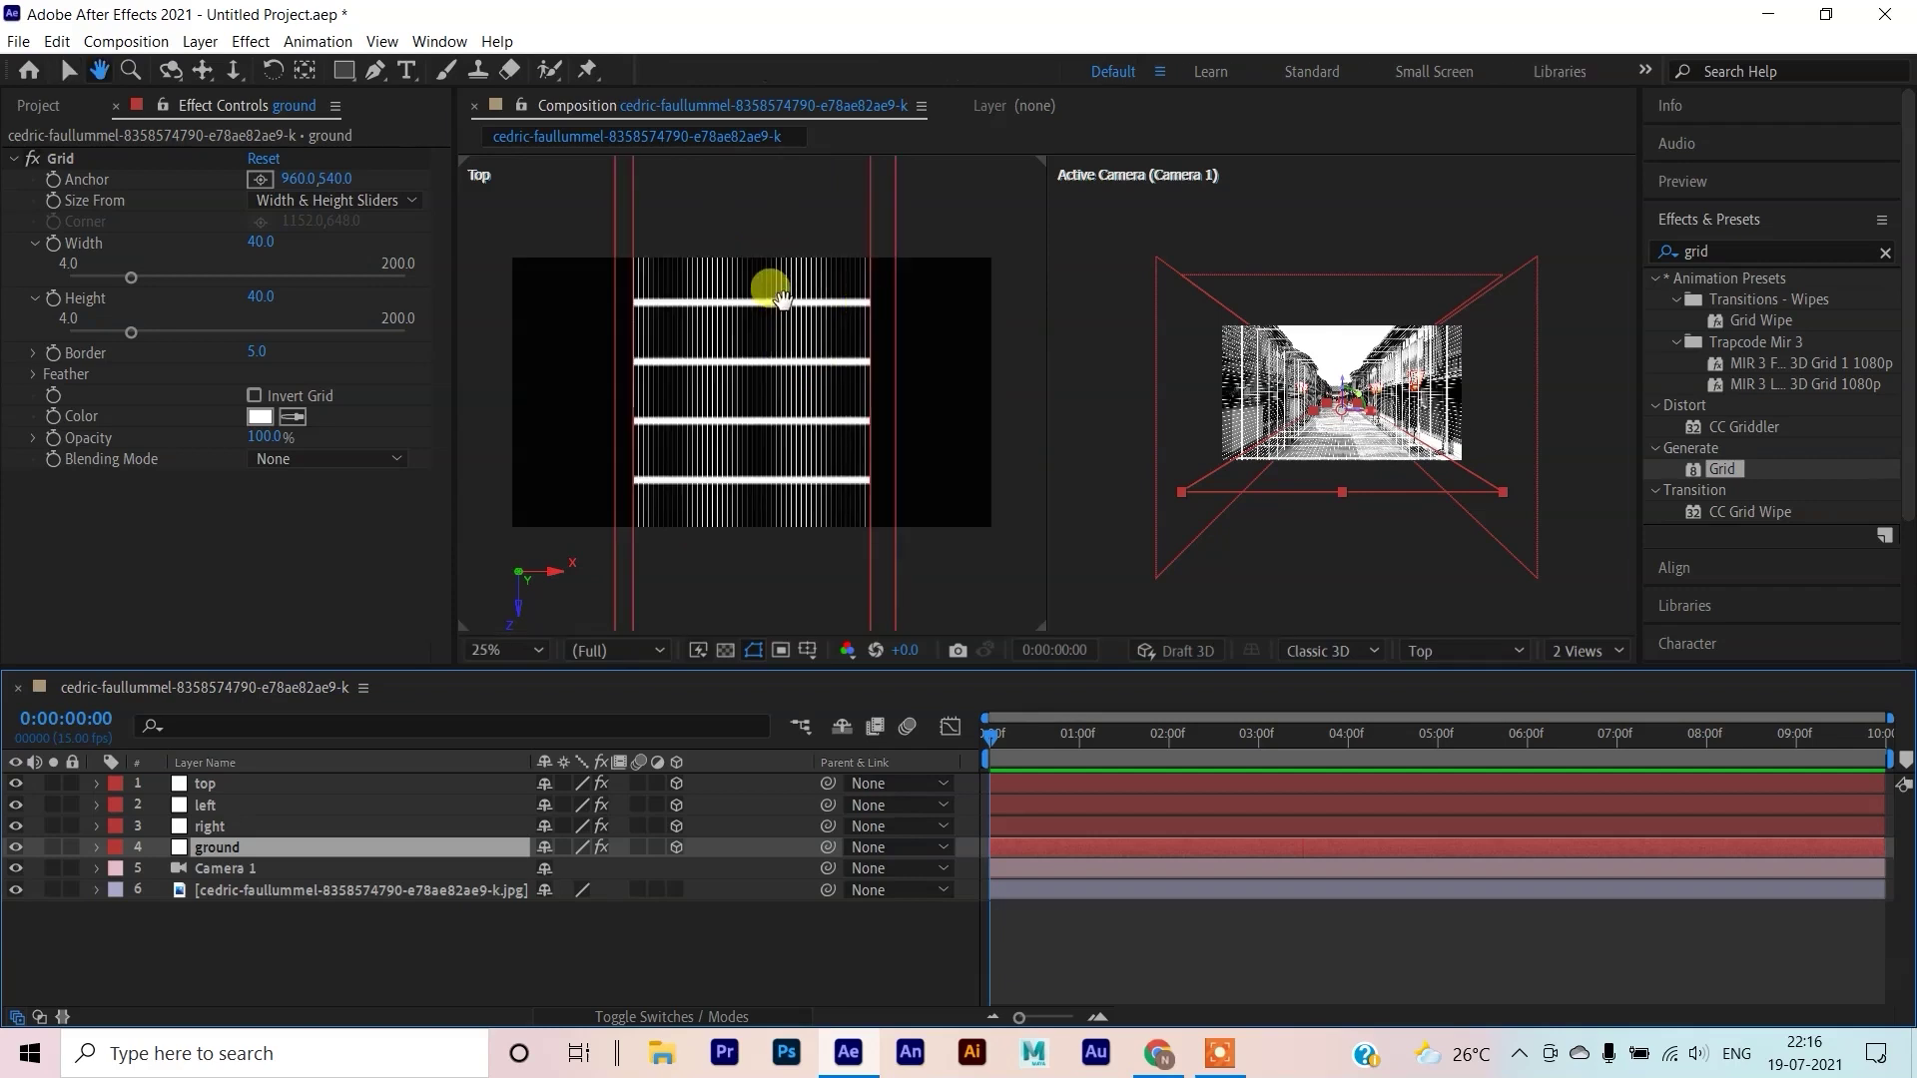
{"action": "left_click_drag", "start_coordinate": [769, 286], "coordinate": [770, 514]}
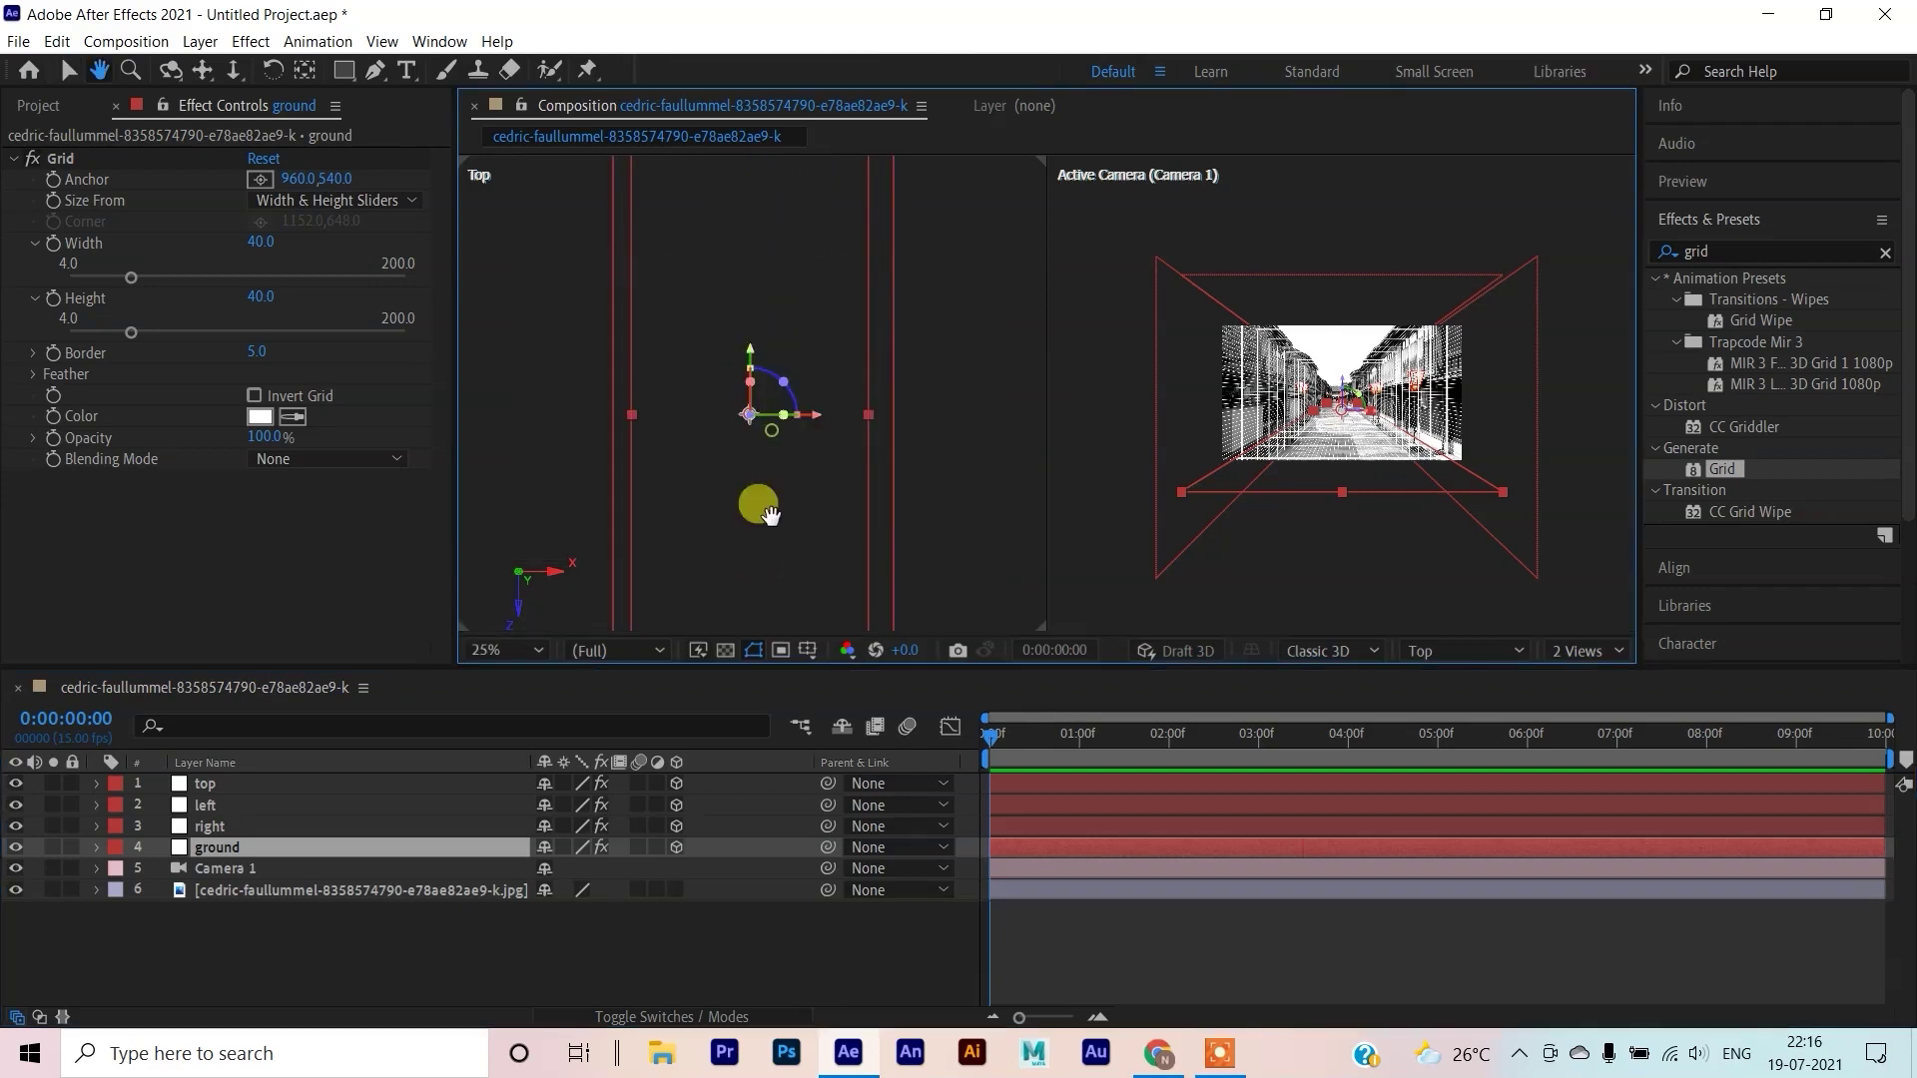
{"action": "key", "text": "v"}
{"action": "left_click", "coordinate": [884, 463]}
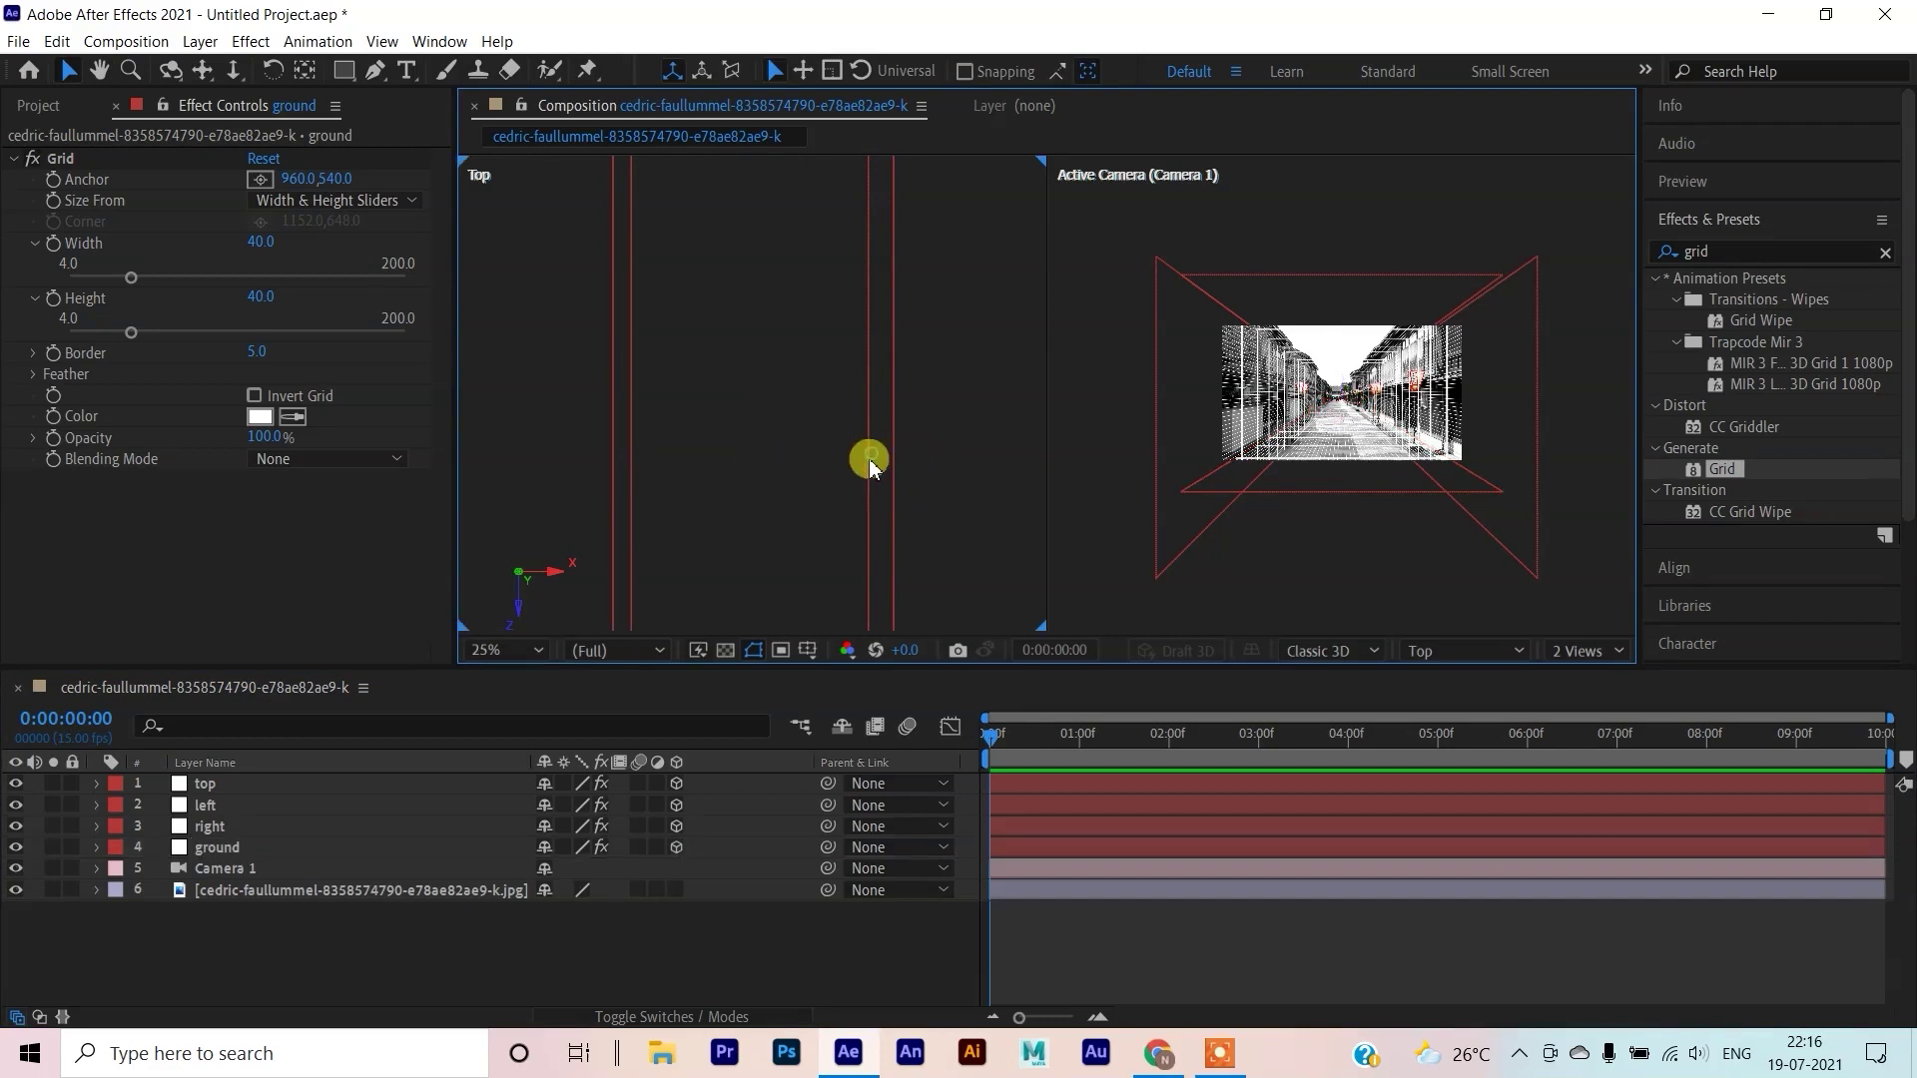
{"action": "left_click", "coordinate": [868, 471]}
{"action": "mouse_move", "coordinate": [875, 462]}
{"action": "left_mouse_down"}
{"action": "mouse_move", "coordinate": [896, 459]}
{"action": "mouse_move", "coordinate": [865, 439]}
{"action": "left_mouse_up"}
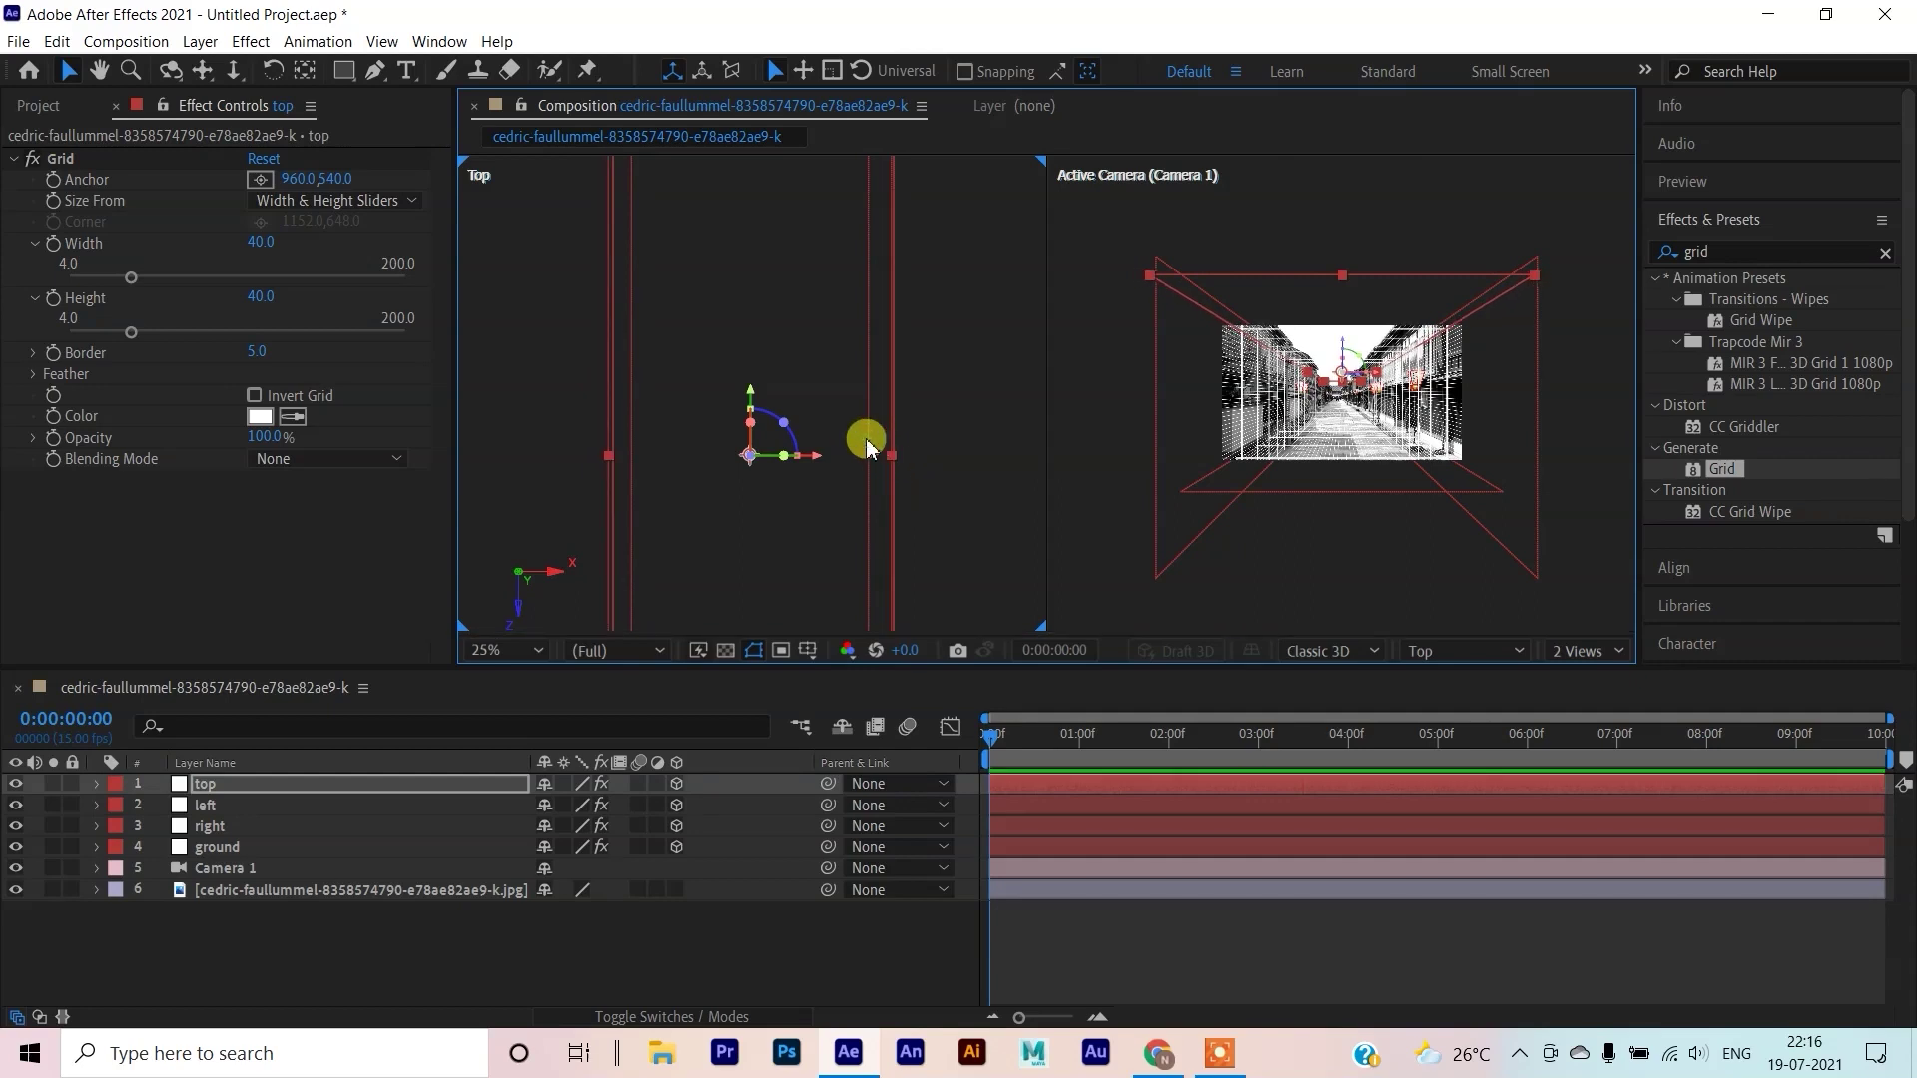
Widen the ground layer in the Top view until its edges reach the left and right planes
{"action": "left_click", "coordinate": [275, 805]}
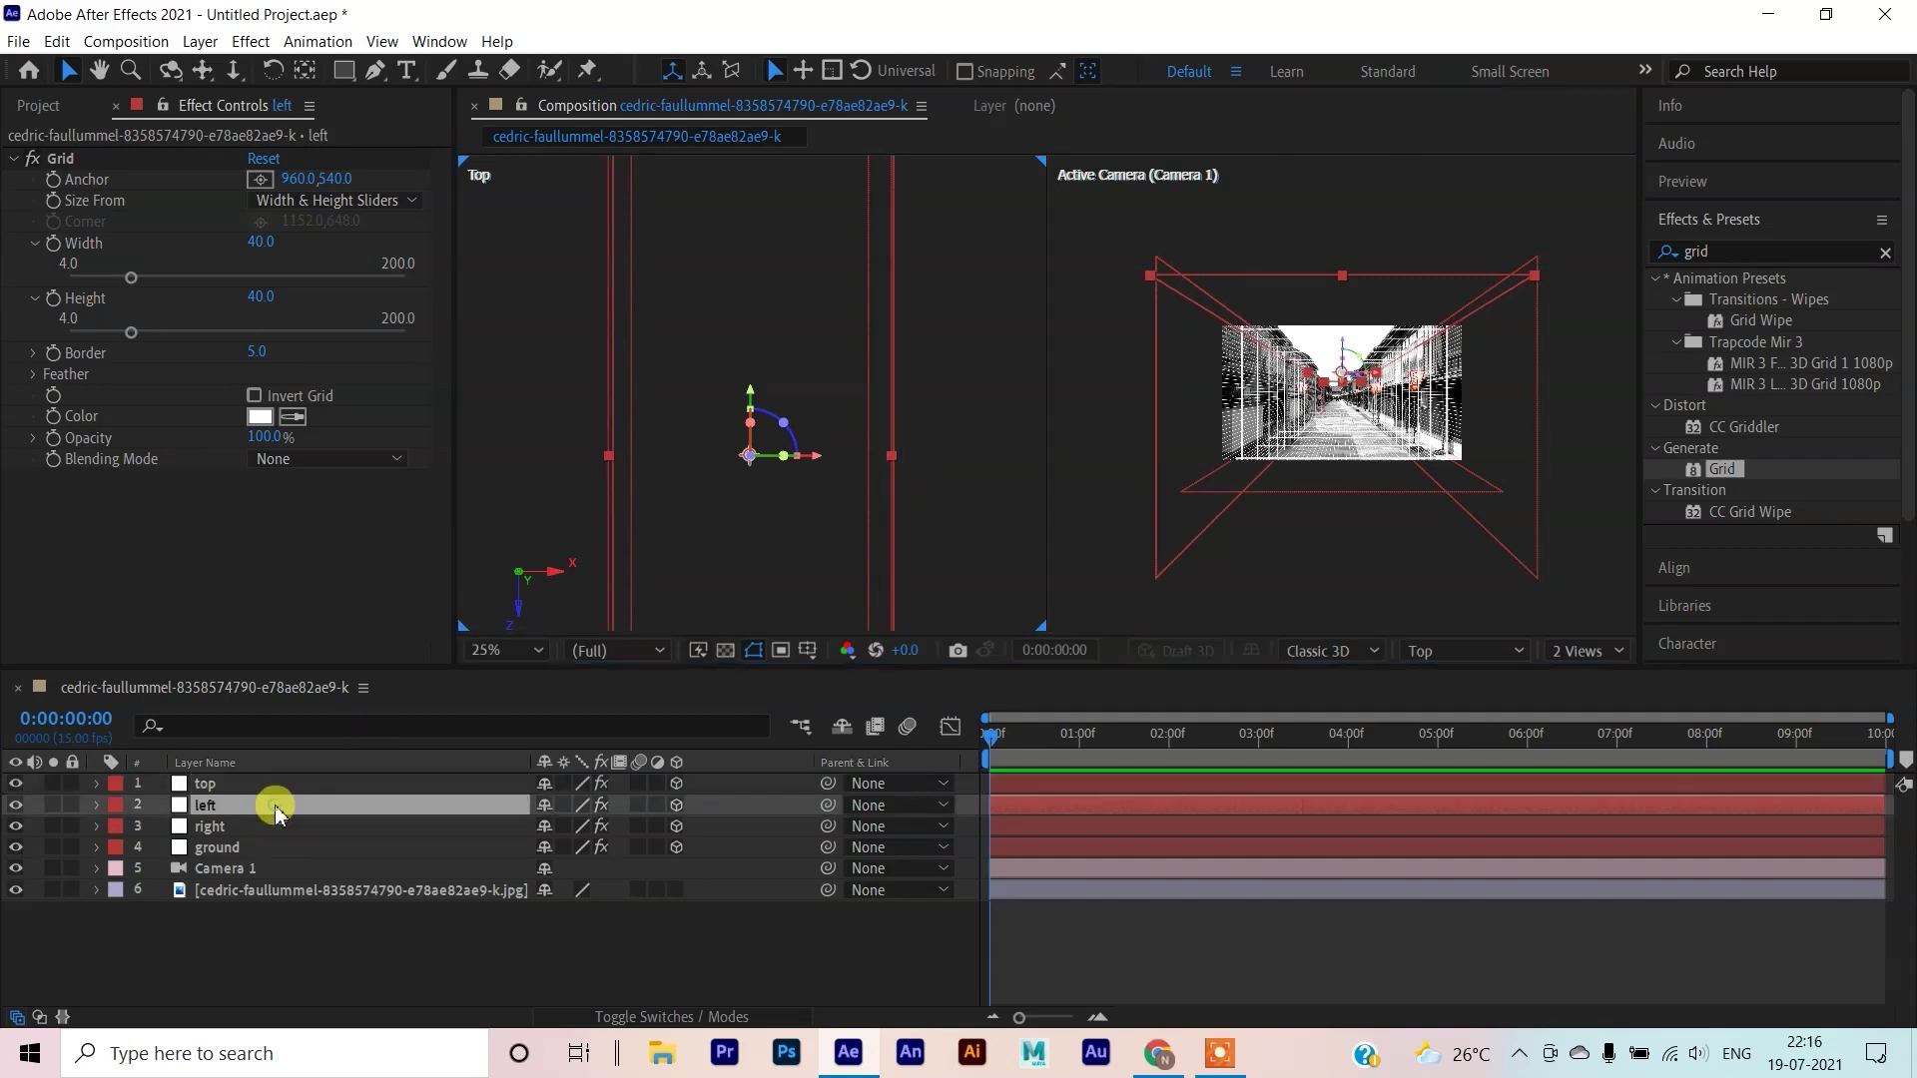
{"action": "left_click", "coordinate": [271, 827]}
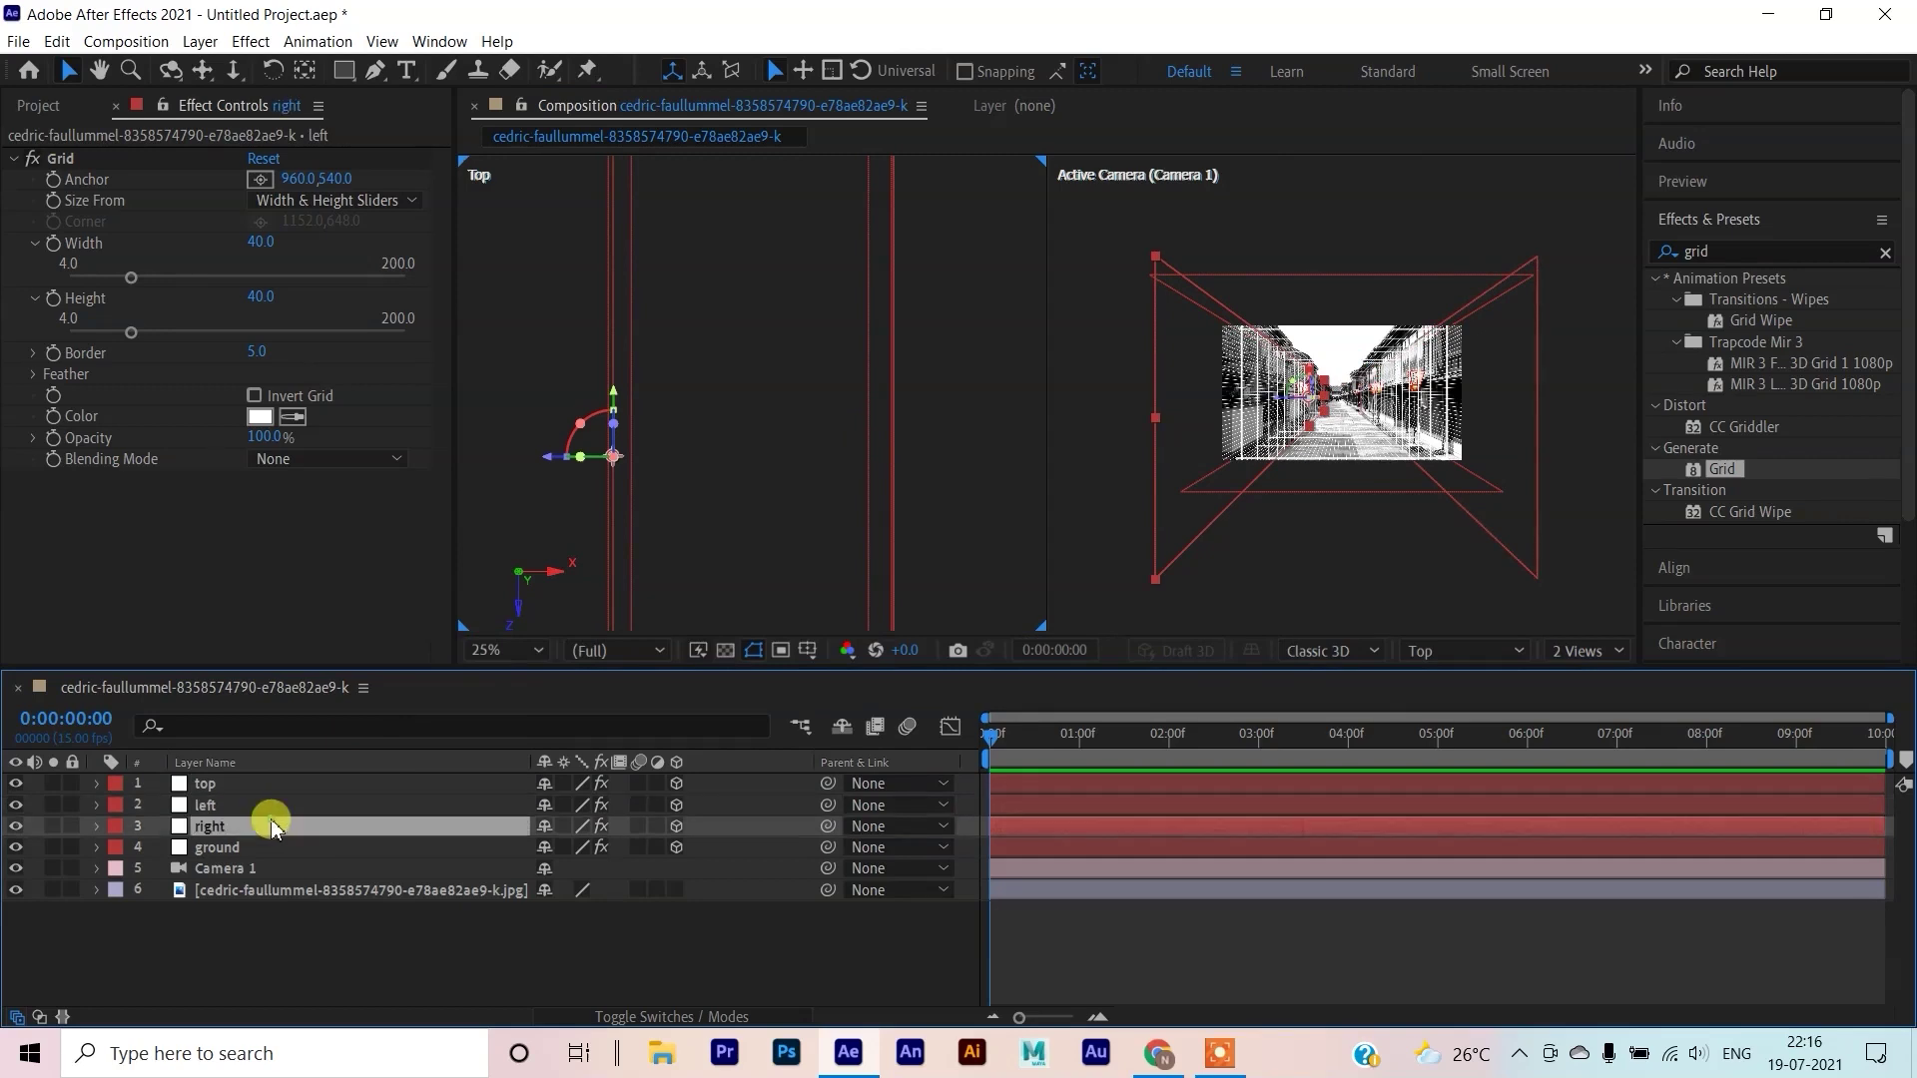
{"action": "left_click", "coordinate": [275, 848]}
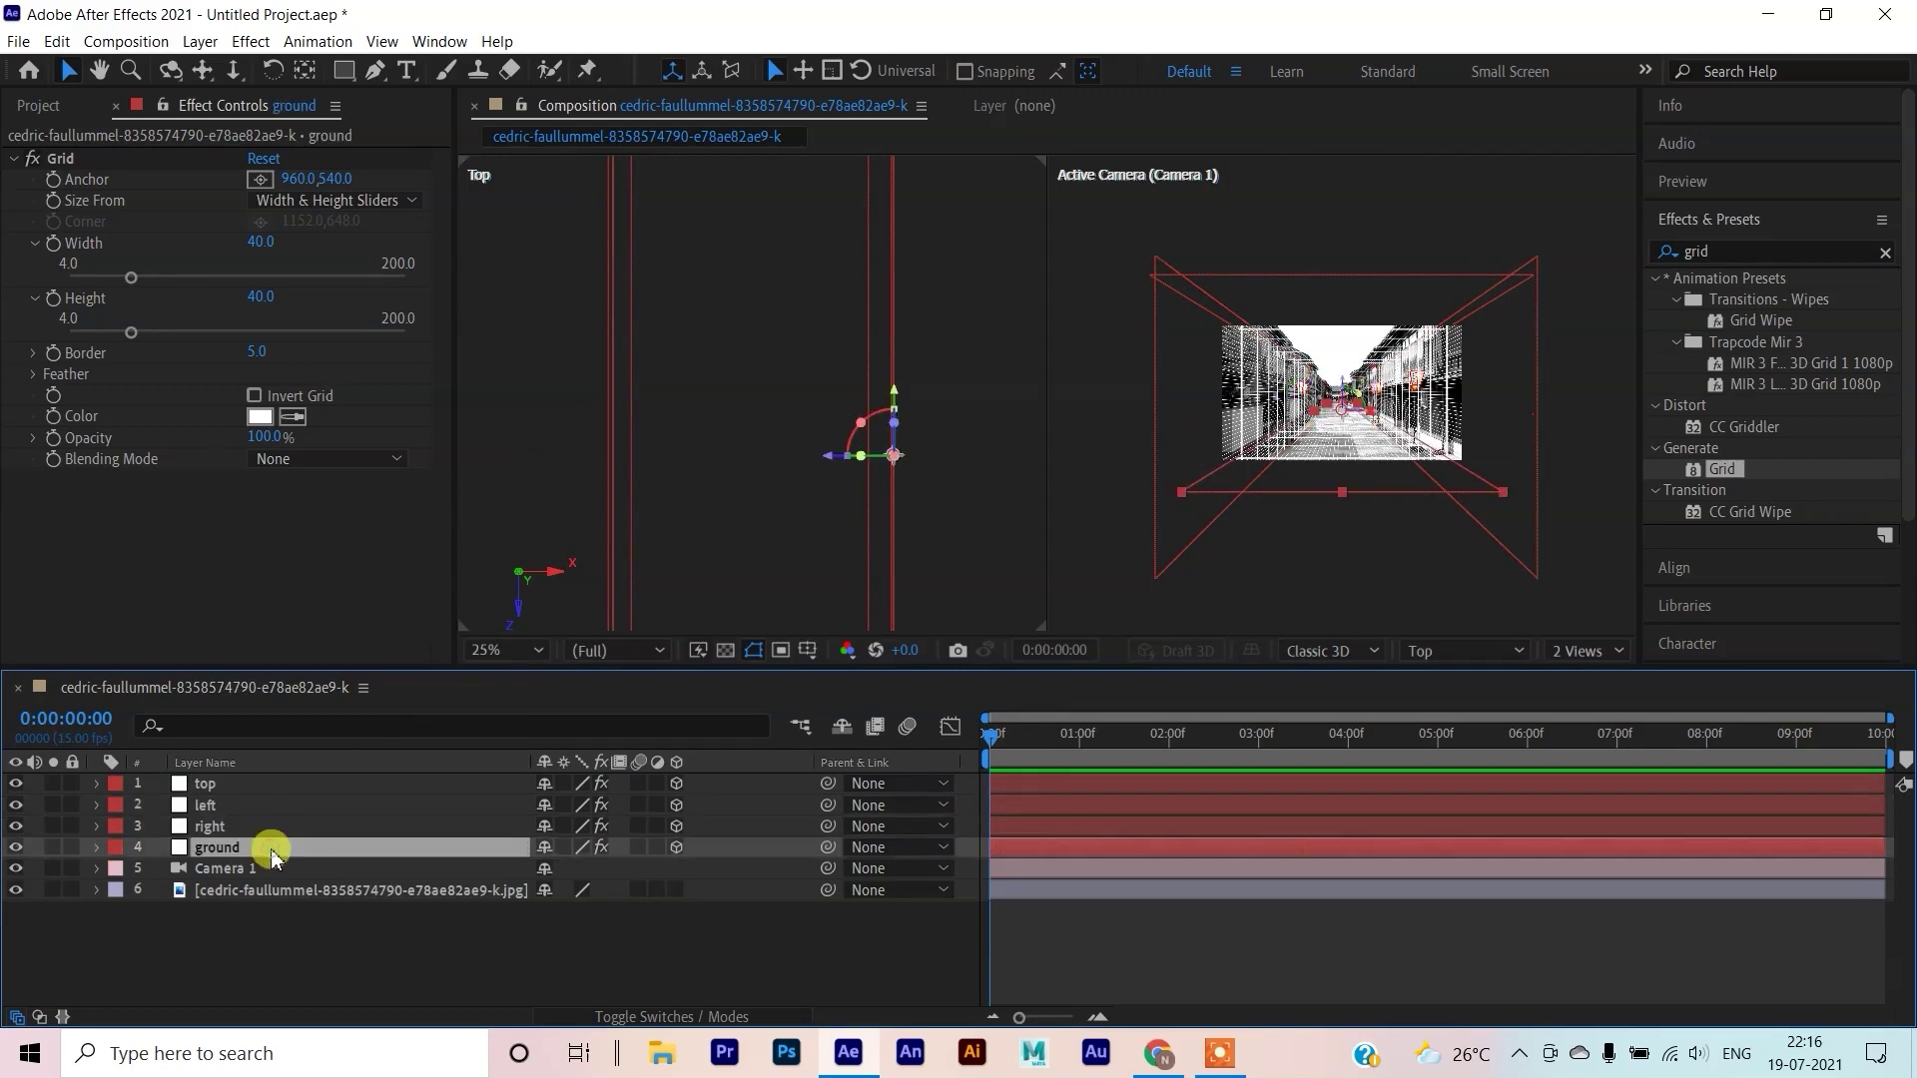
{"action": "left_click_drag", "start_coordinate": [868, 456], "coordinate": [898, 457]}
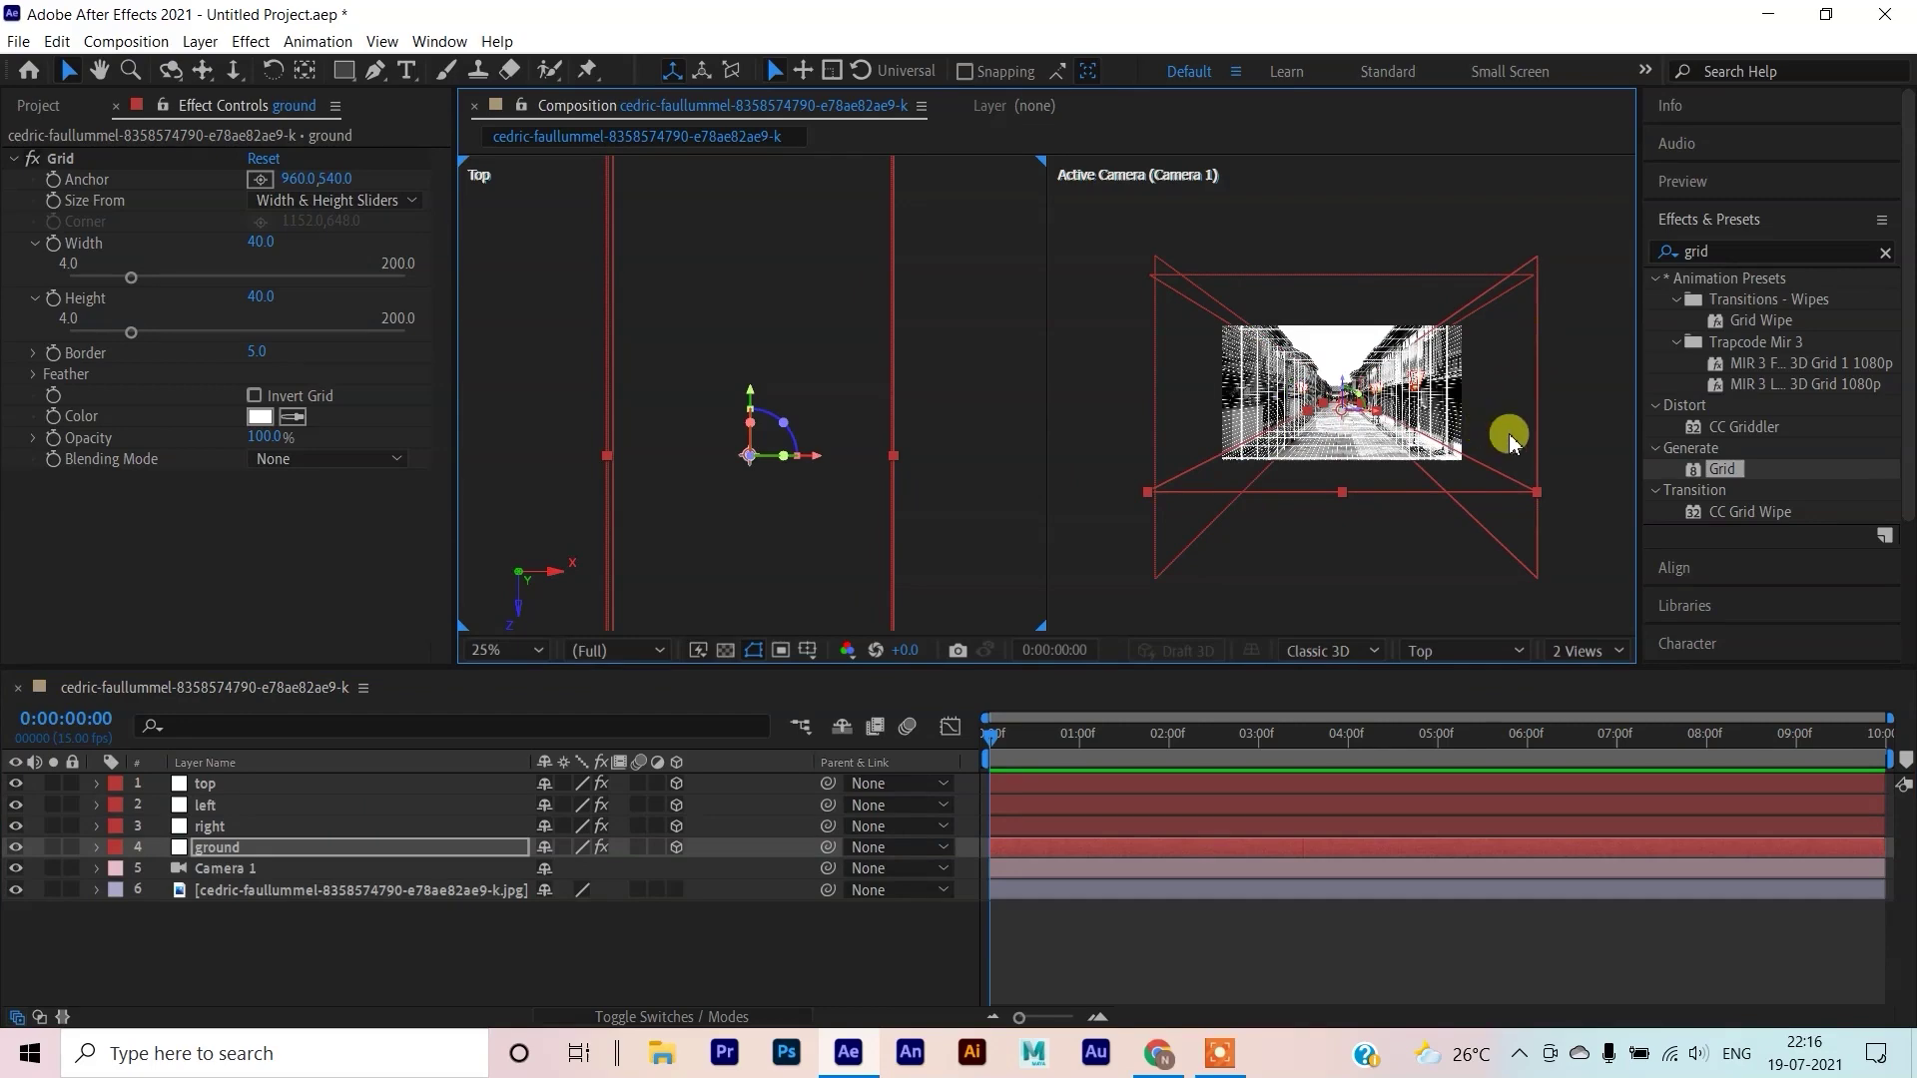
Deselect the ground layer and return the composition to a single Active Camera view
{"action": "left_click", "coordinate": [1466, 466]}
{"action": "left_click", "coordinate": [1584, 654]}
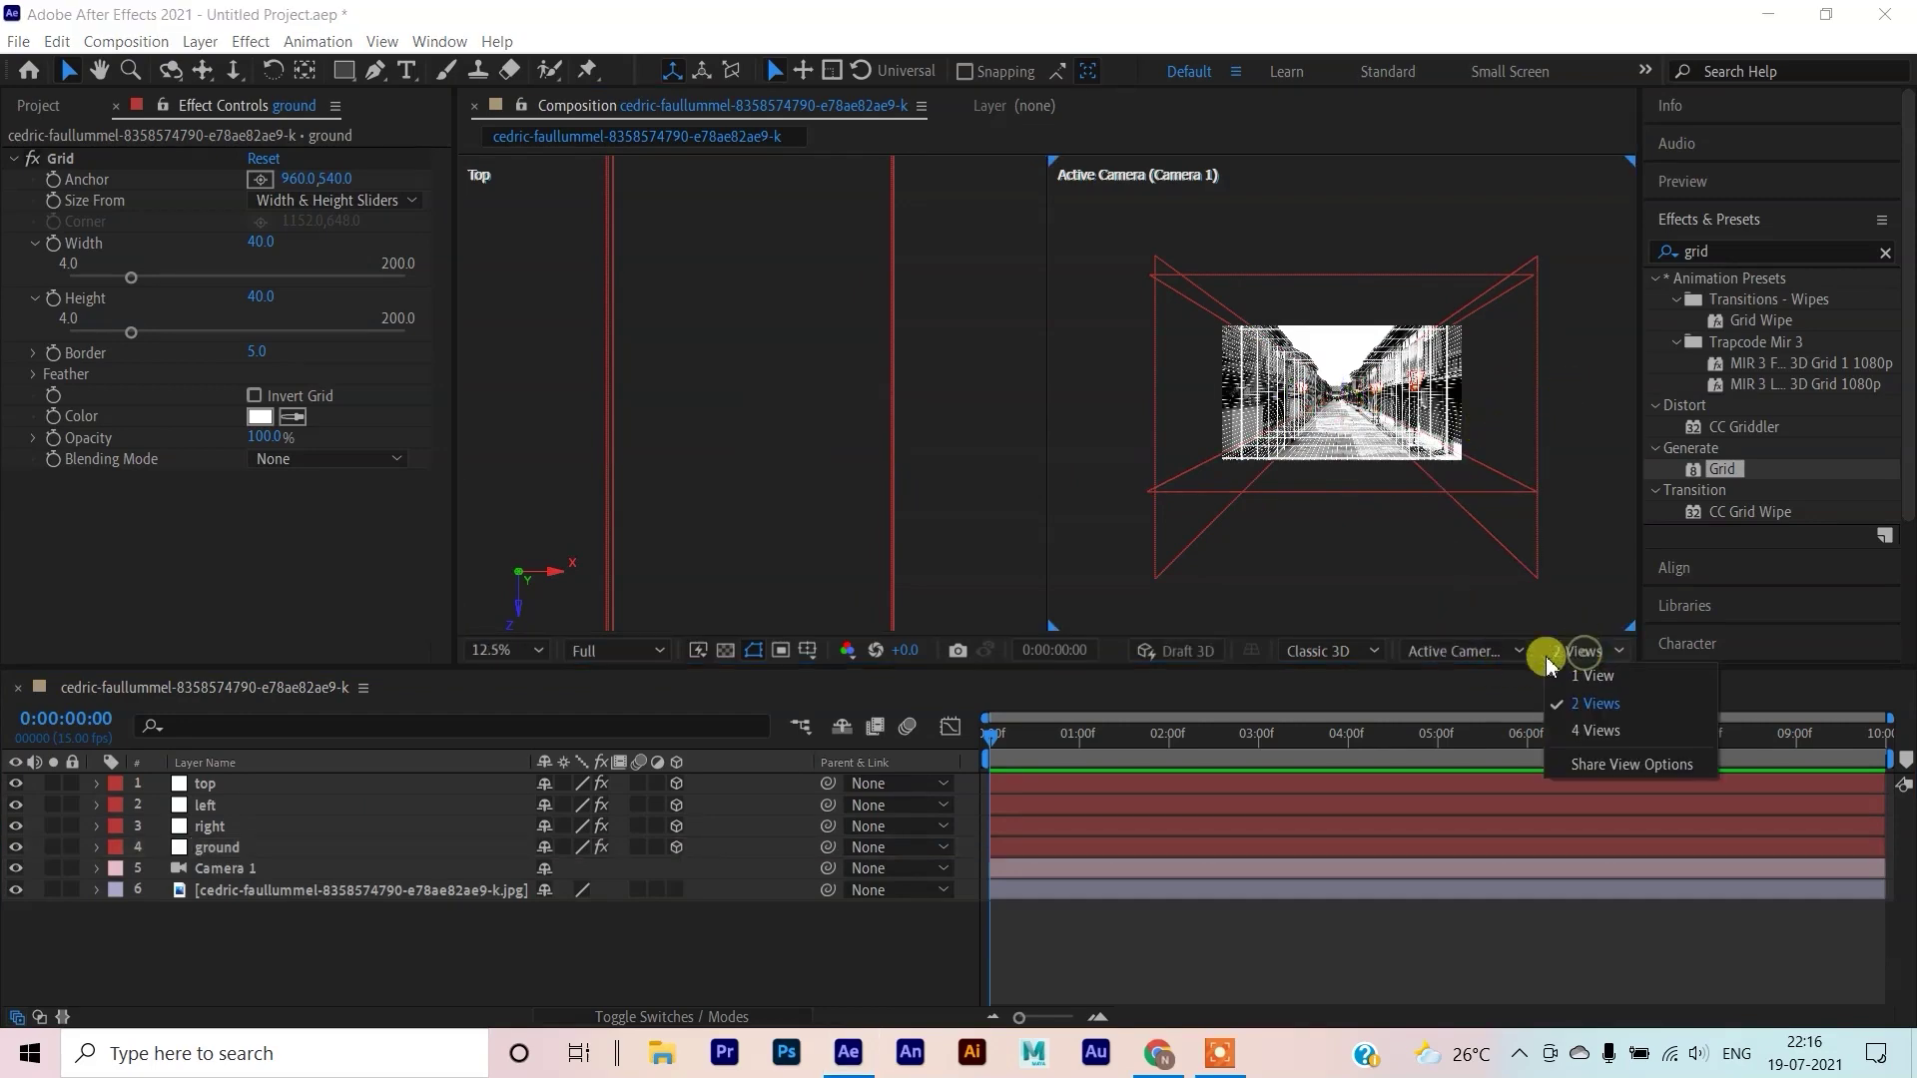
{"action": "left_click", "coordinate": [1575, 667]}
{"action": "scroll", "coordinate": [1047, 299], "scroll_direction": "up", "scroll_amount": 4}
{"action": "scroll", "coordinate": [1044, 318], "scroll_direction": "down", "scroll_amount": 4}
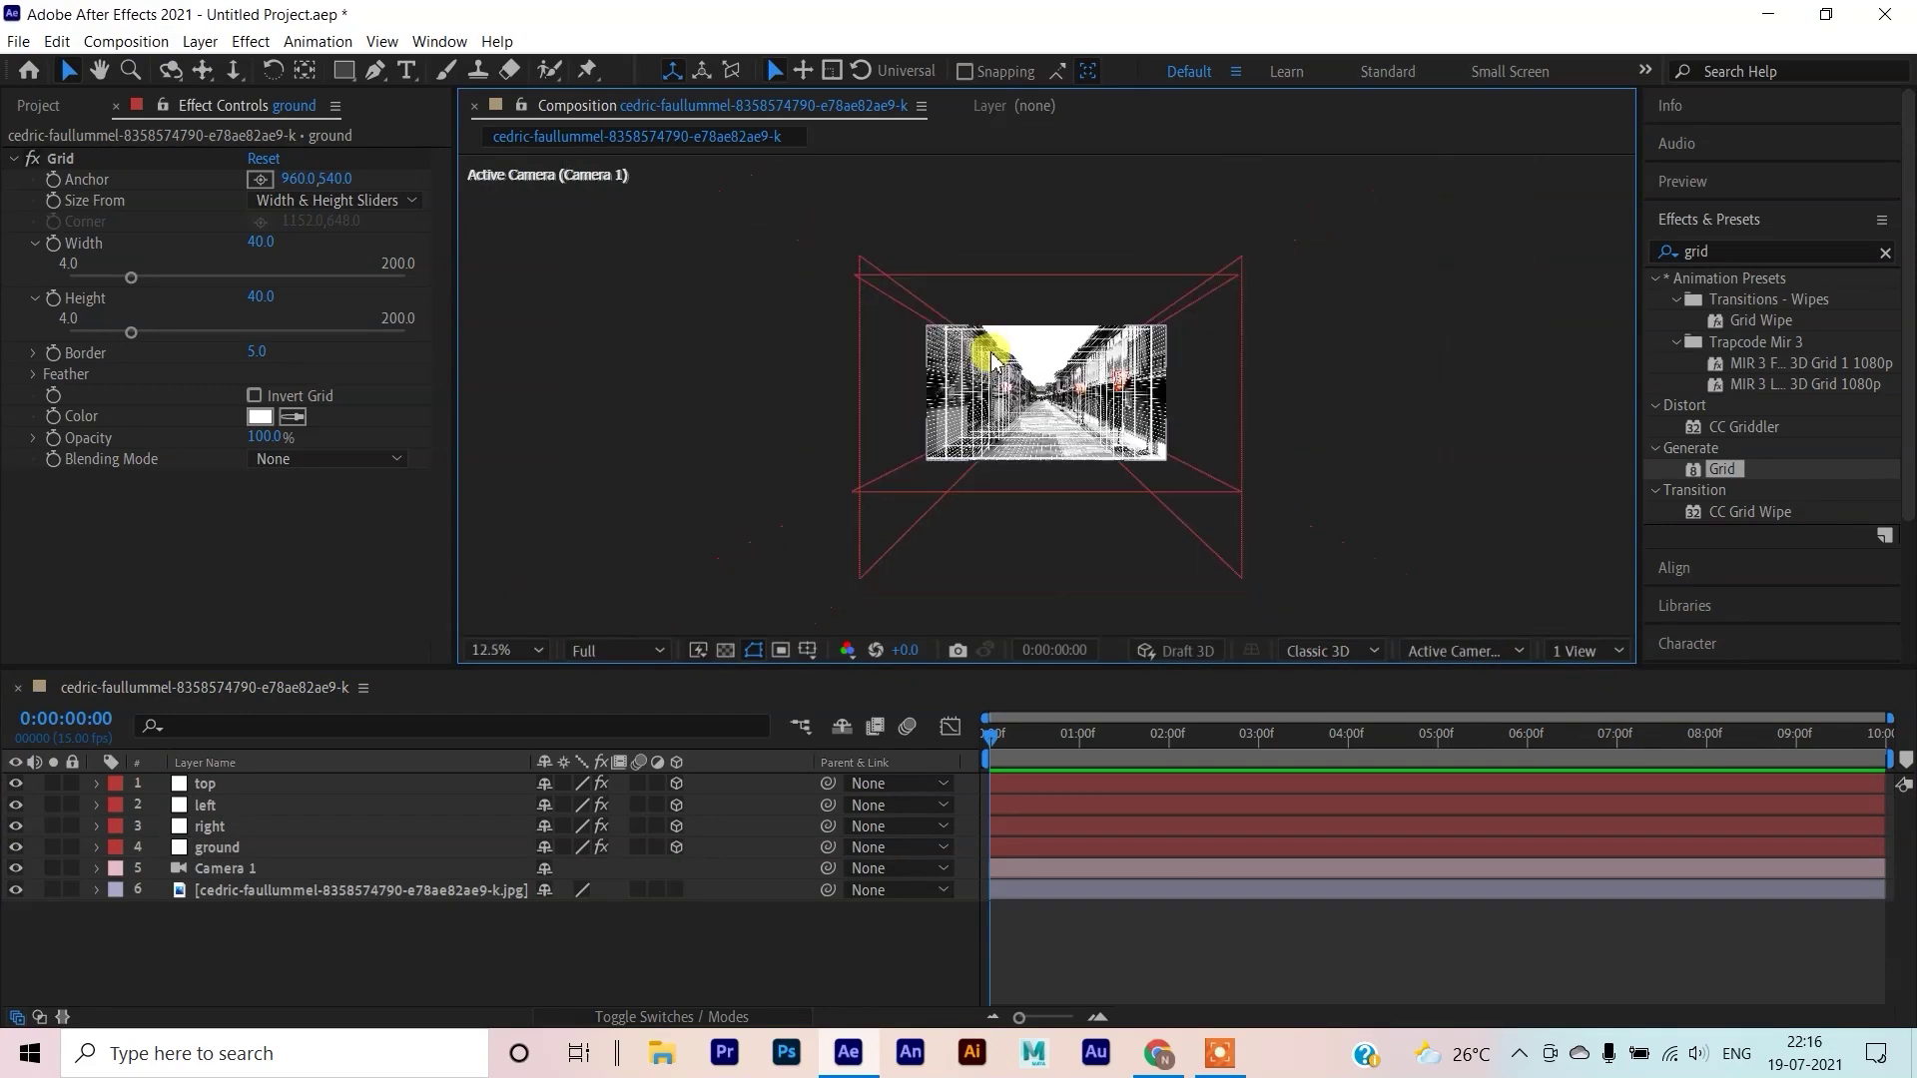
Raise the top layer vertically so its grid sits higher above the street
{"action": "left_click", "coordinate": [988, 291]}
{"action": "scroll", "coordinate": [989, 291], "scroll_direction": "up", "scroll_amount": 4}
{"action": "scroll", "coordinate": [1038, 400], "scroll_direction": "down", "scroll_amount": 4}
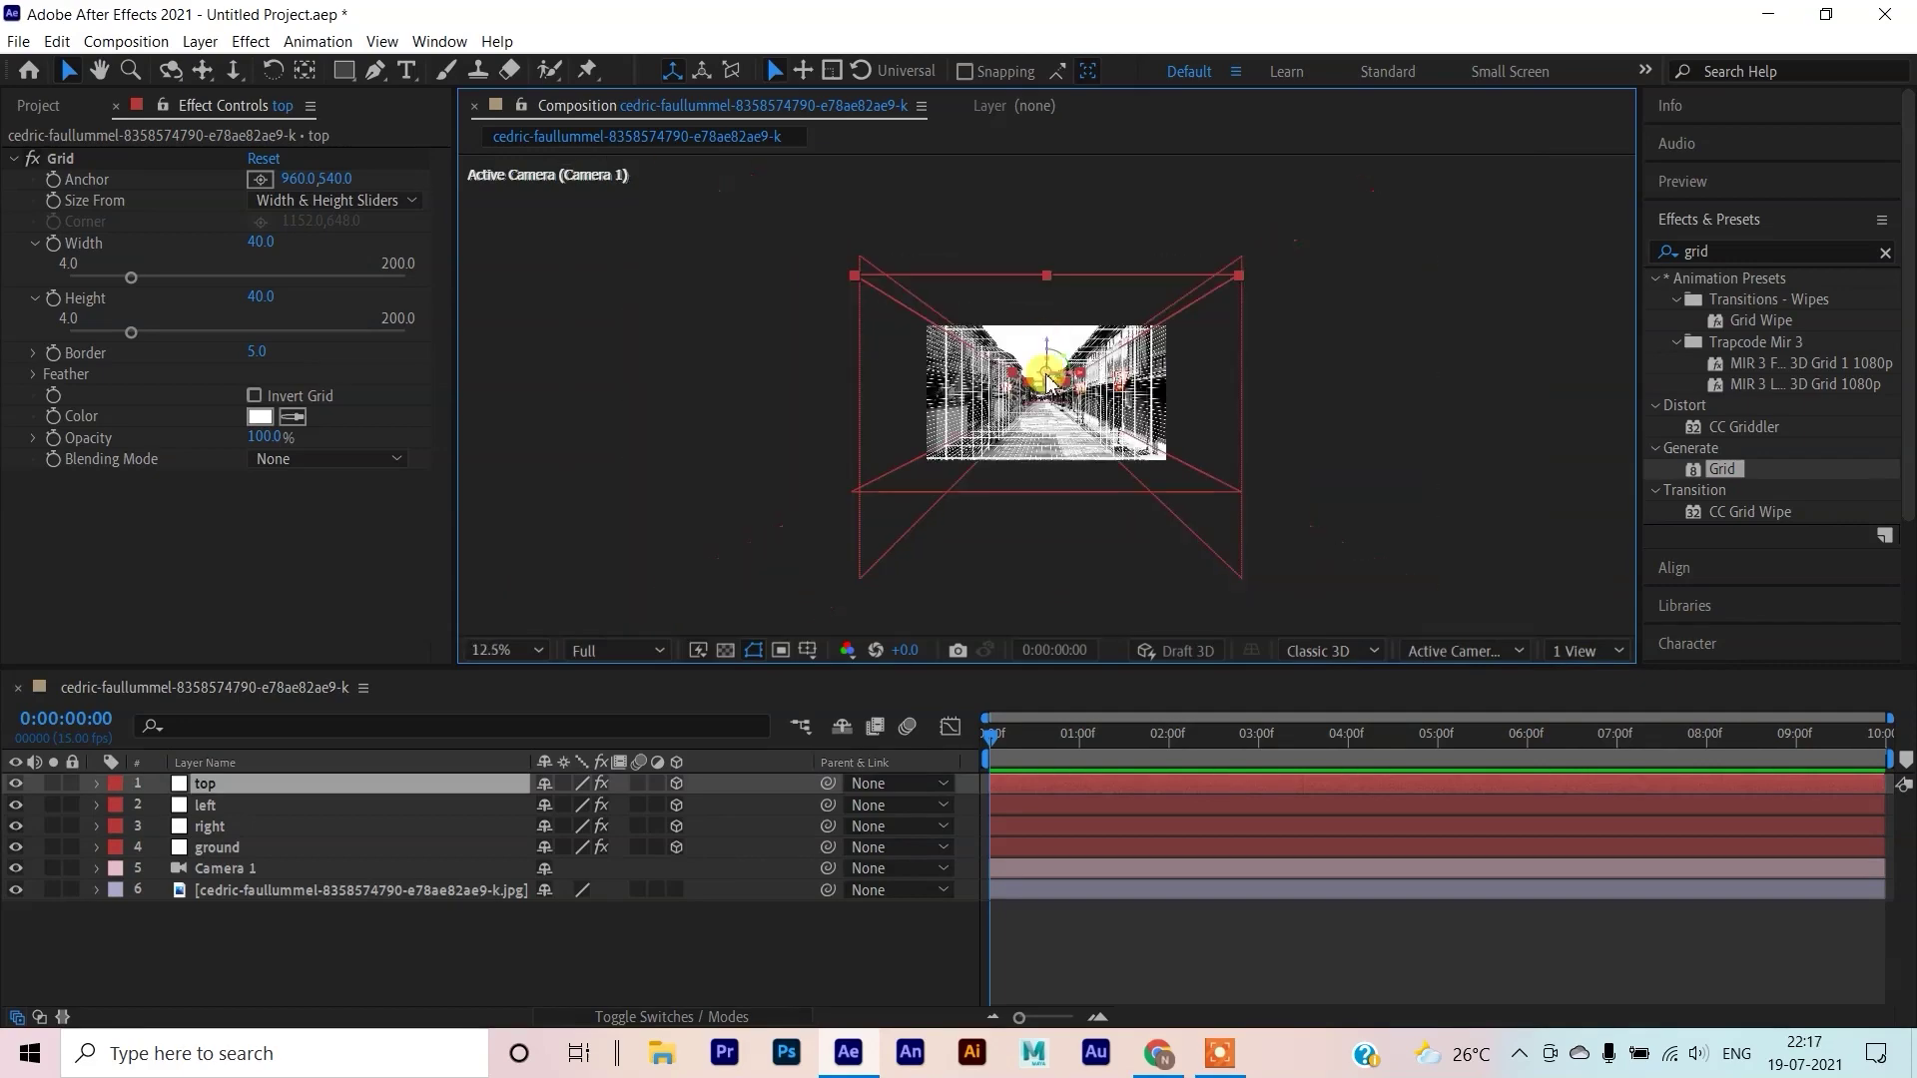
{"action": "scroll", "coordinate": [1040, 328], "scroll_direction": "up", "scroll_amount": 4}
{"action": "scroll", "coordinate": [1078, 404], "scroll_direction": "down", "scroll_amount": 4}
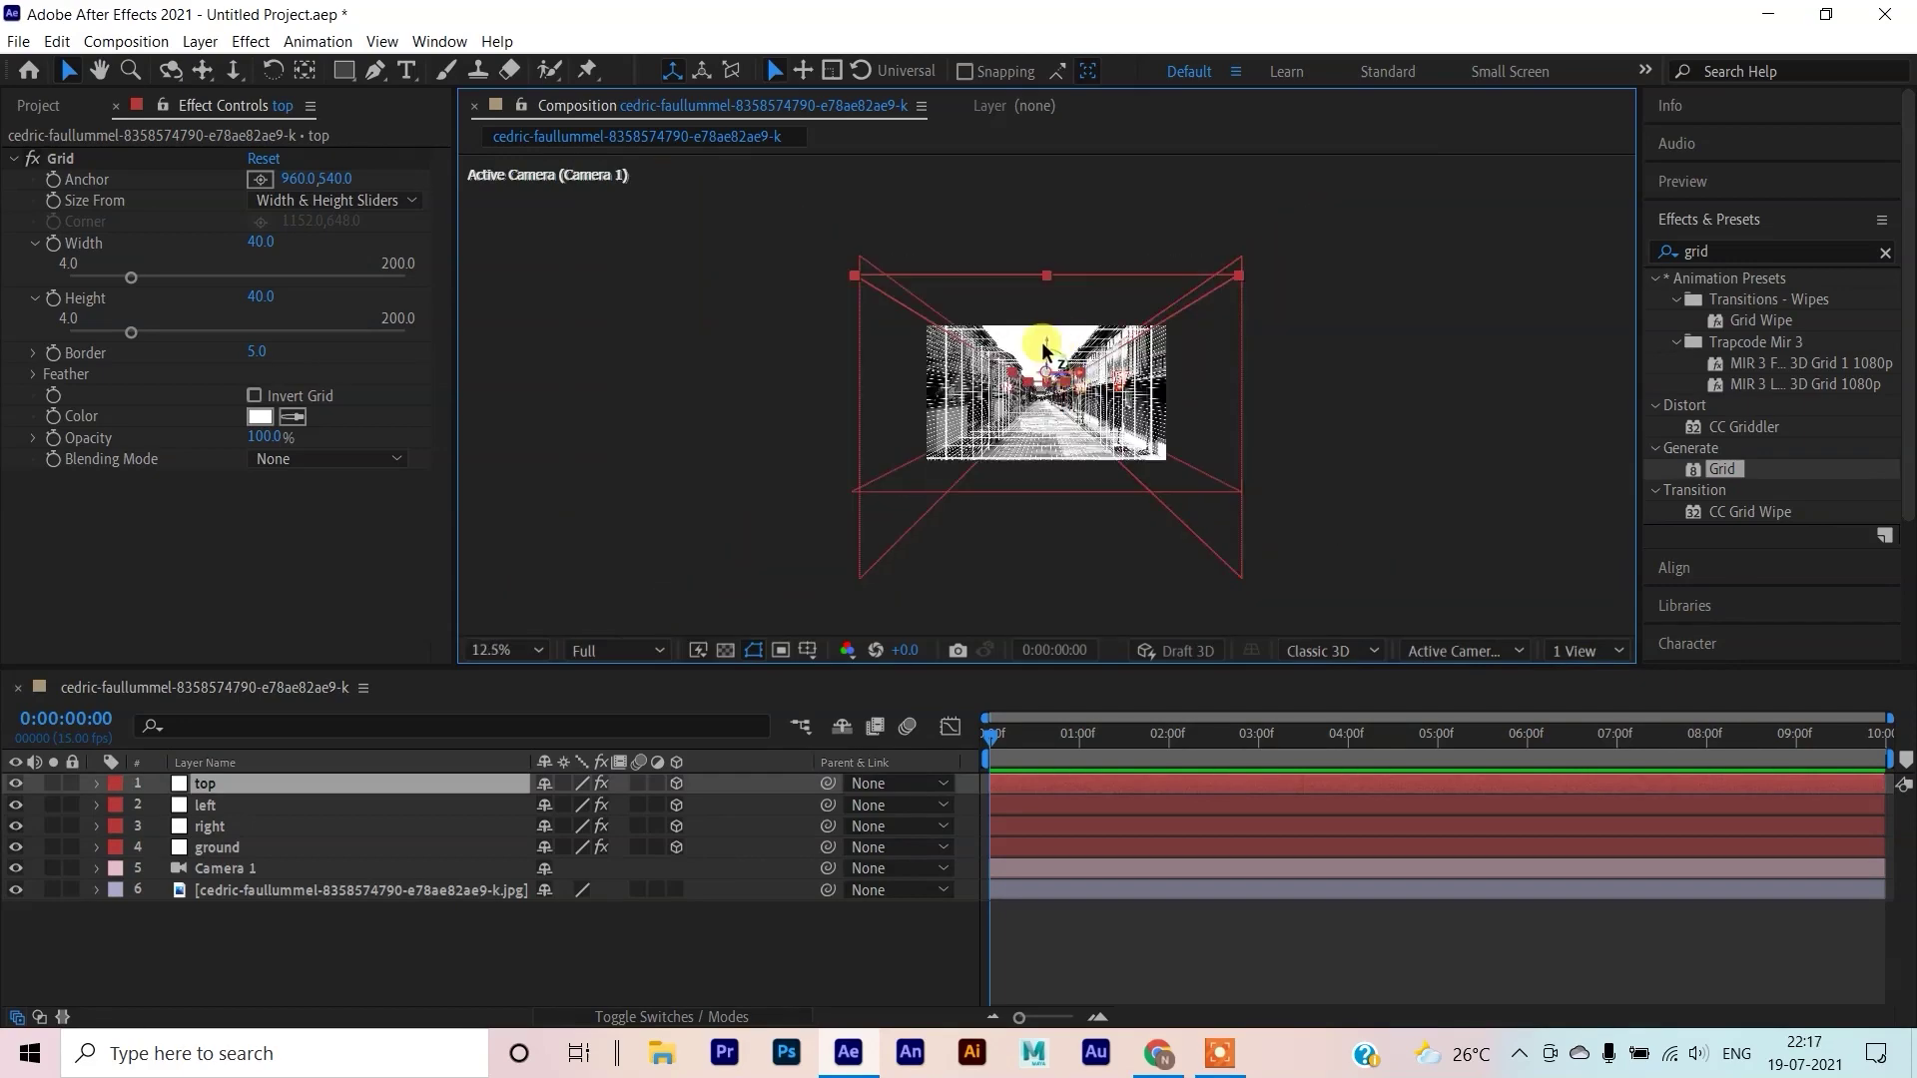
{"action": "scroll", "coordinate": [1043, 349], "scroll_direction": "up", "scroll_amount": 4}
{"action": "left_click_drag", "start_coordinate": [1039, 192], "coordinate": [1047, 150]}
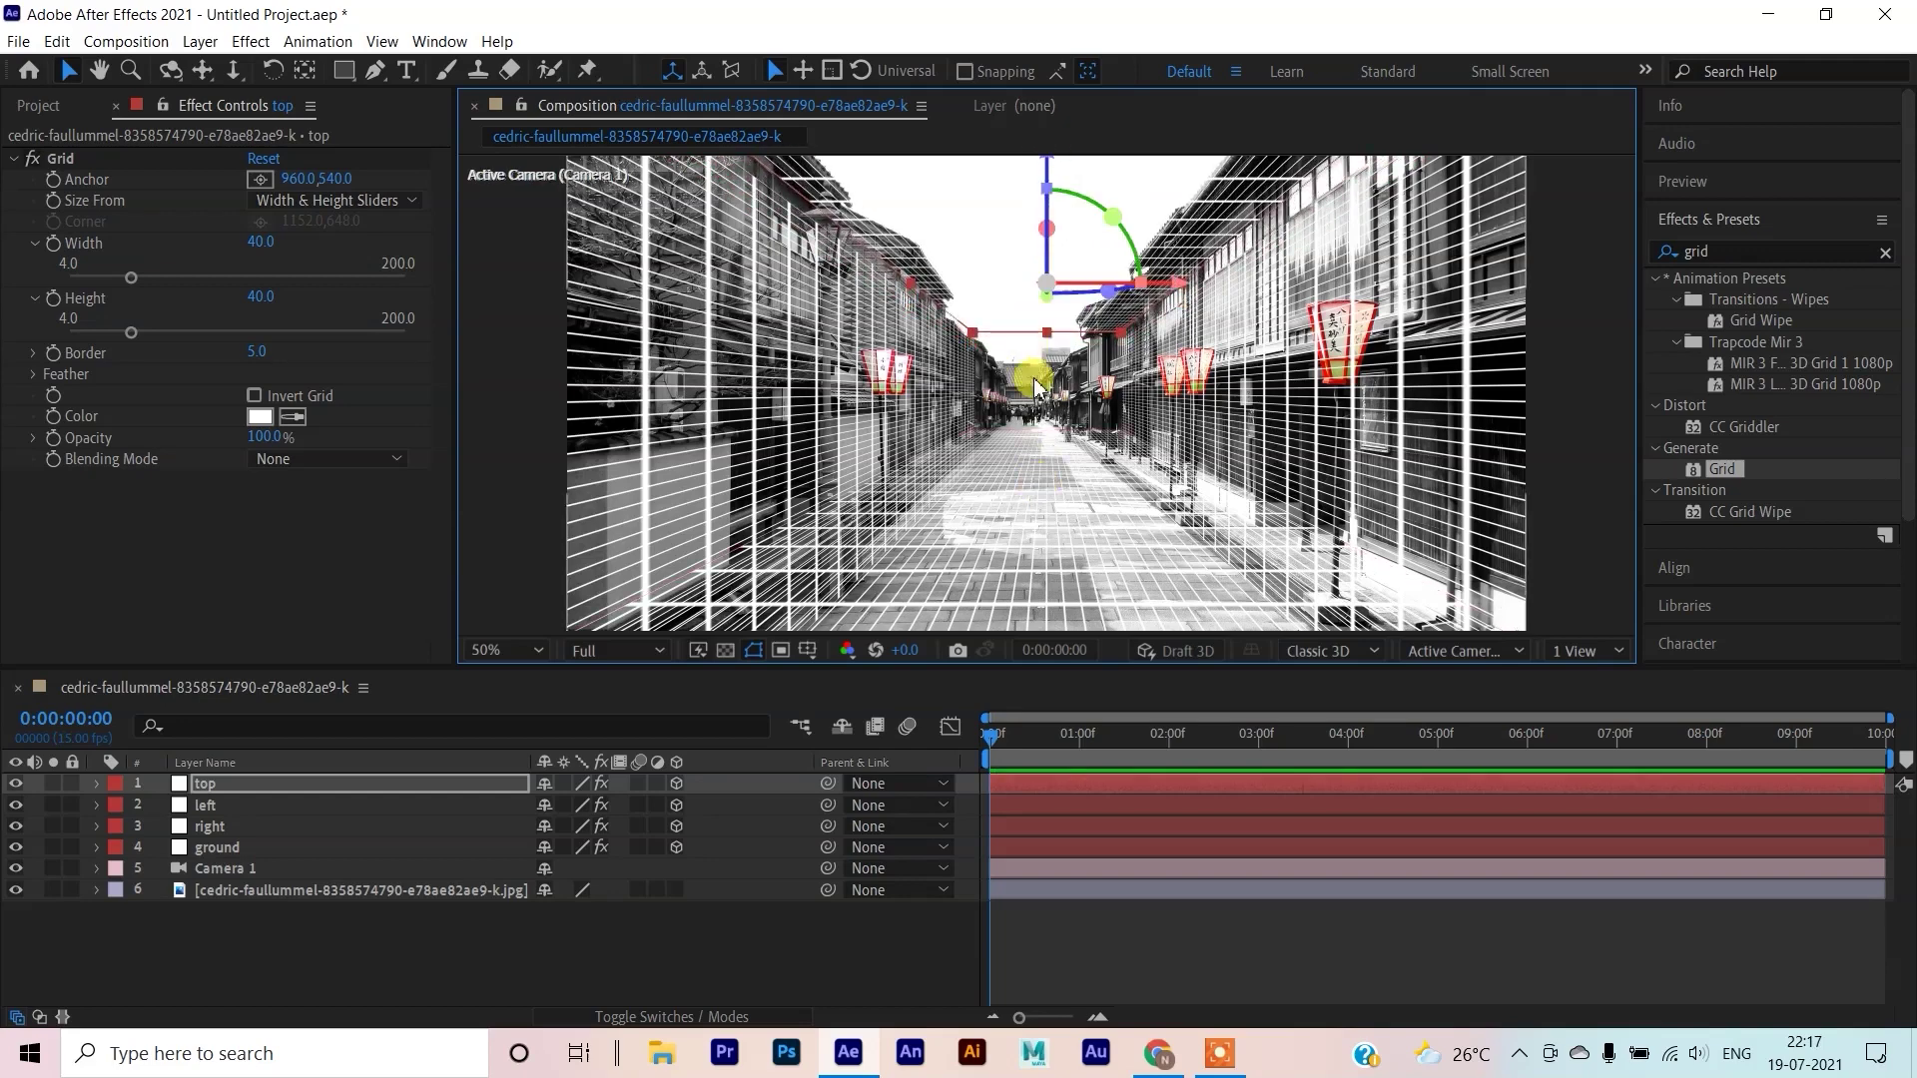
Move the left layer slightly inward toward the middle of the street
{"action": "scroll", "coordinate": [1035, 385], "scroll_direction": "down", "scroll_amount": 2}
{"action": "left_click", "coordinate": [788, 236]}
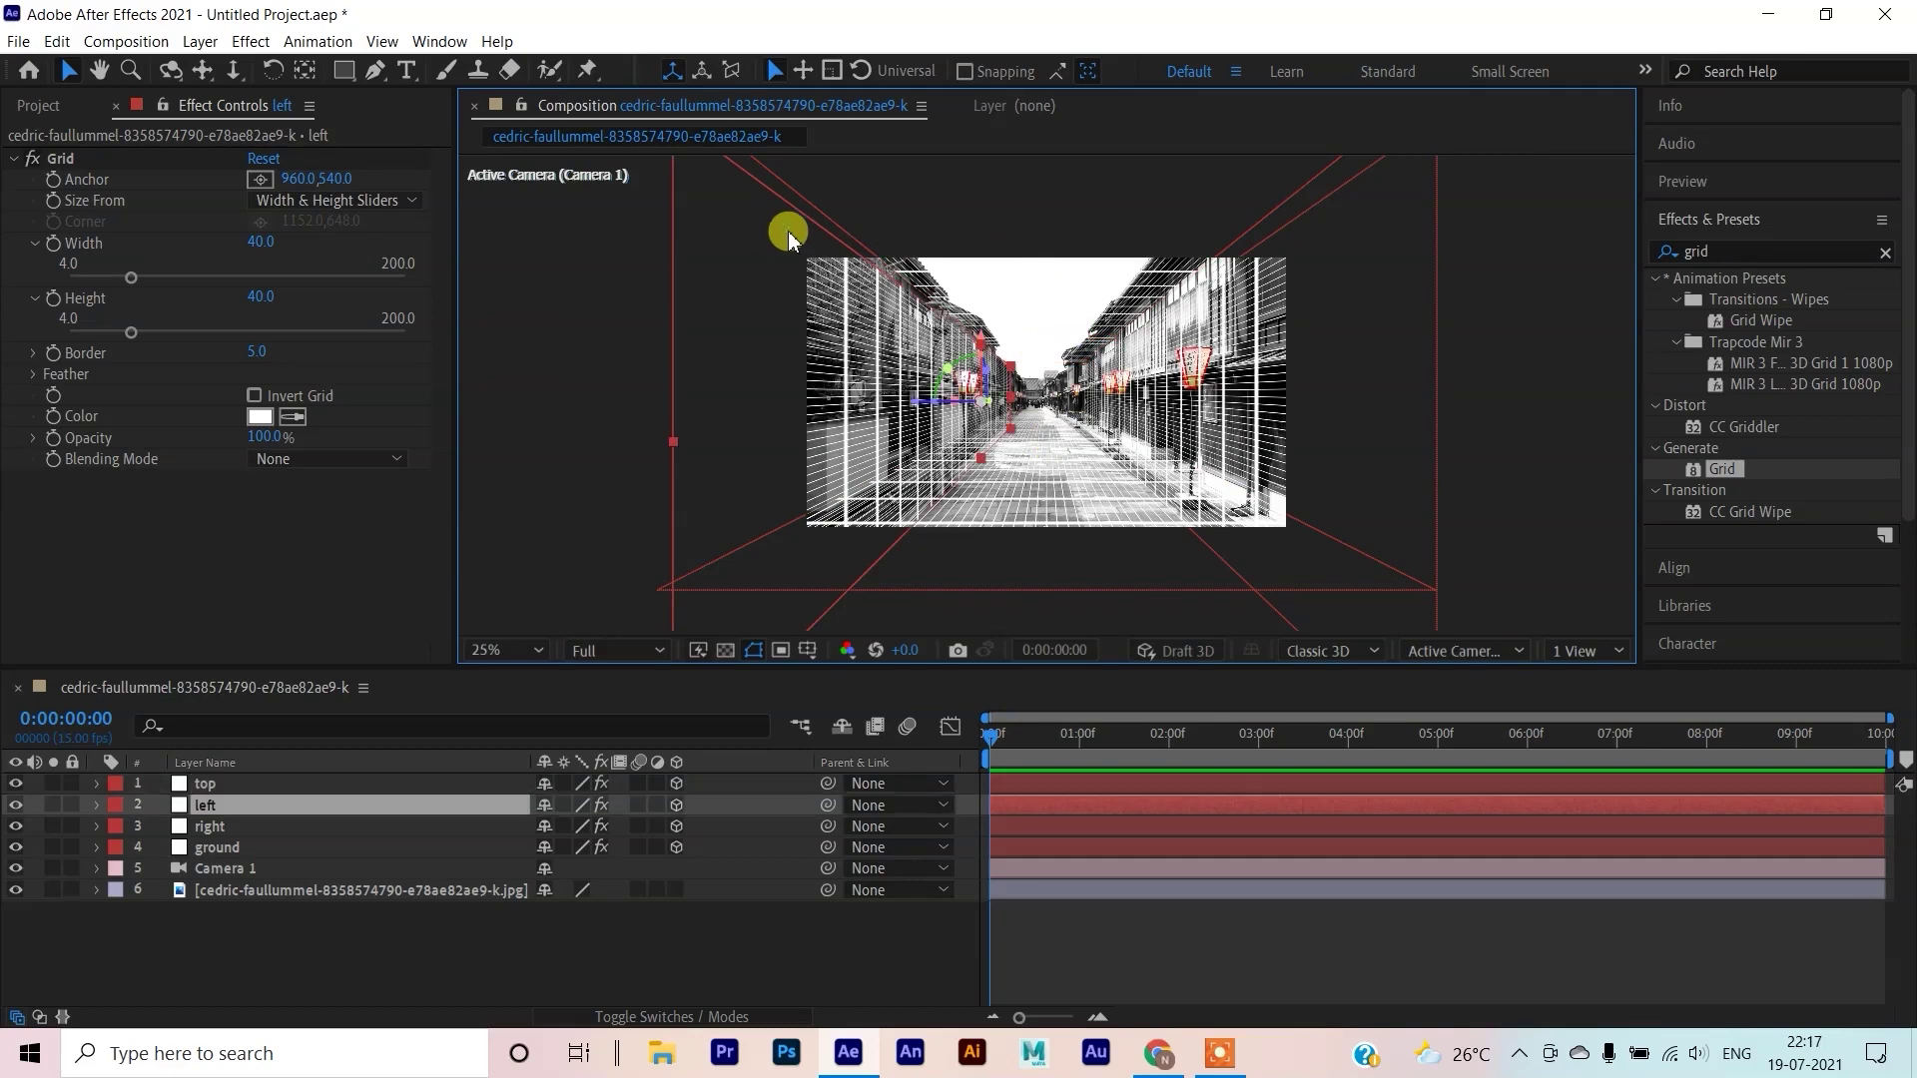
{"action": "scroll", "coordinate": [739, 440], "scroll_direction": "down", "scroll_amount": 4}
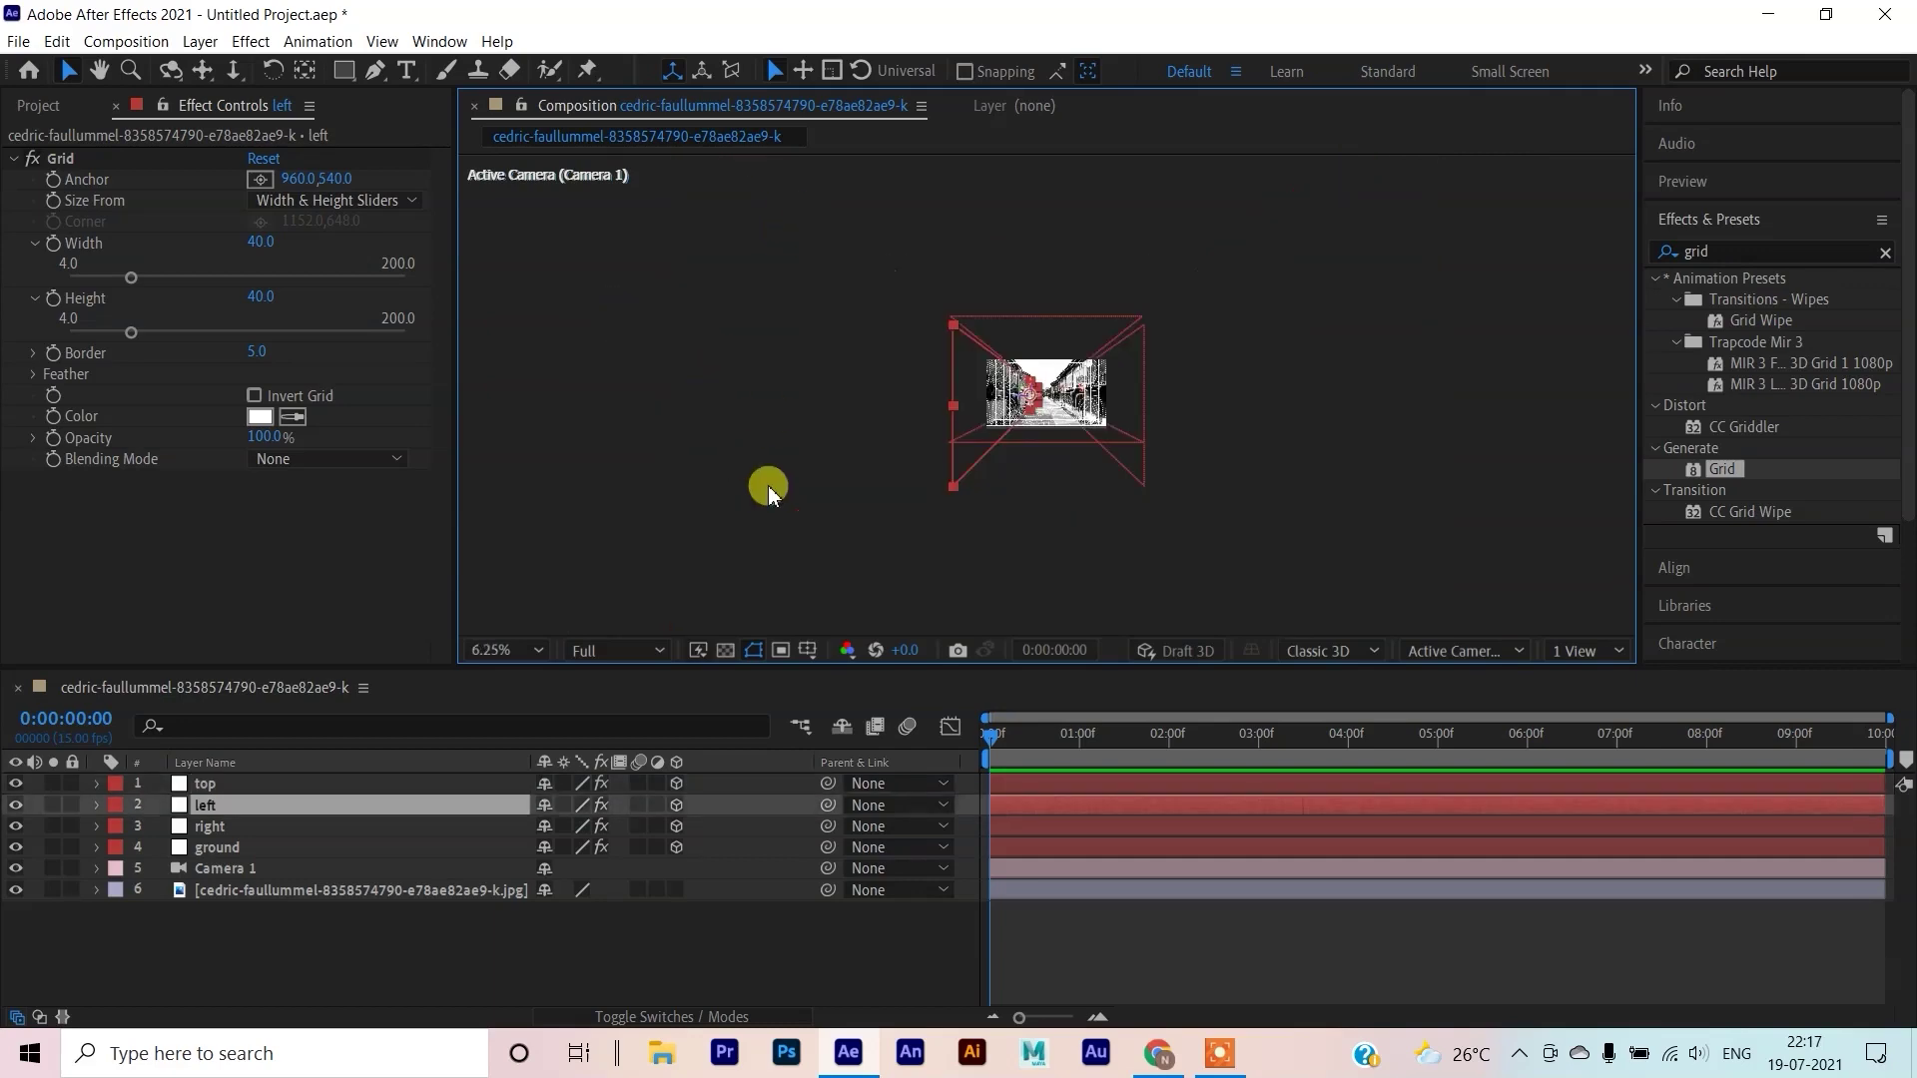
{"action": "scroll", "coordinate": [973, 365], "scroll_direction": "up", "scroll_amount": 4}
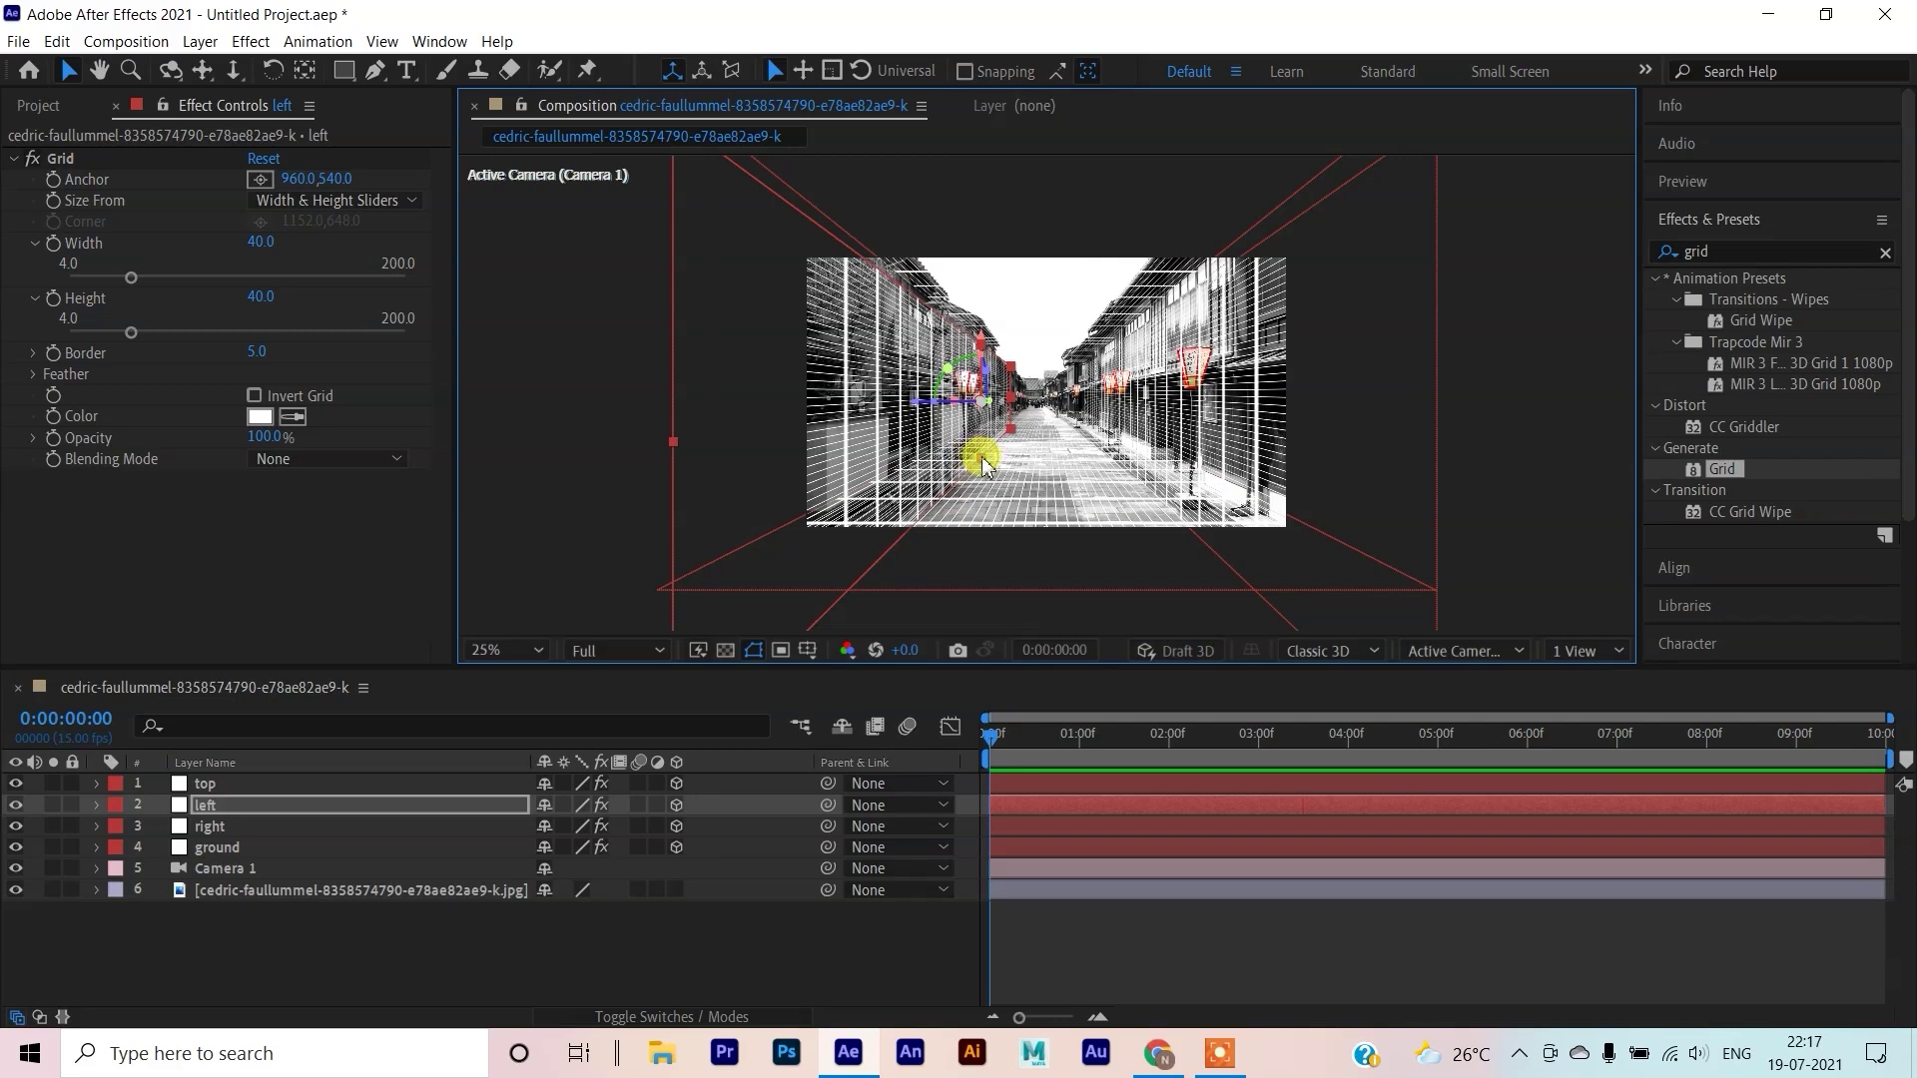
{"action": "left_click_drag", "start_coordinate": [912, 406], "coordinate": [913, 399]}
{"action": "scroll", "coordinate": [912, 385], "scroll_direction": "down", "scroll_amount": 2}
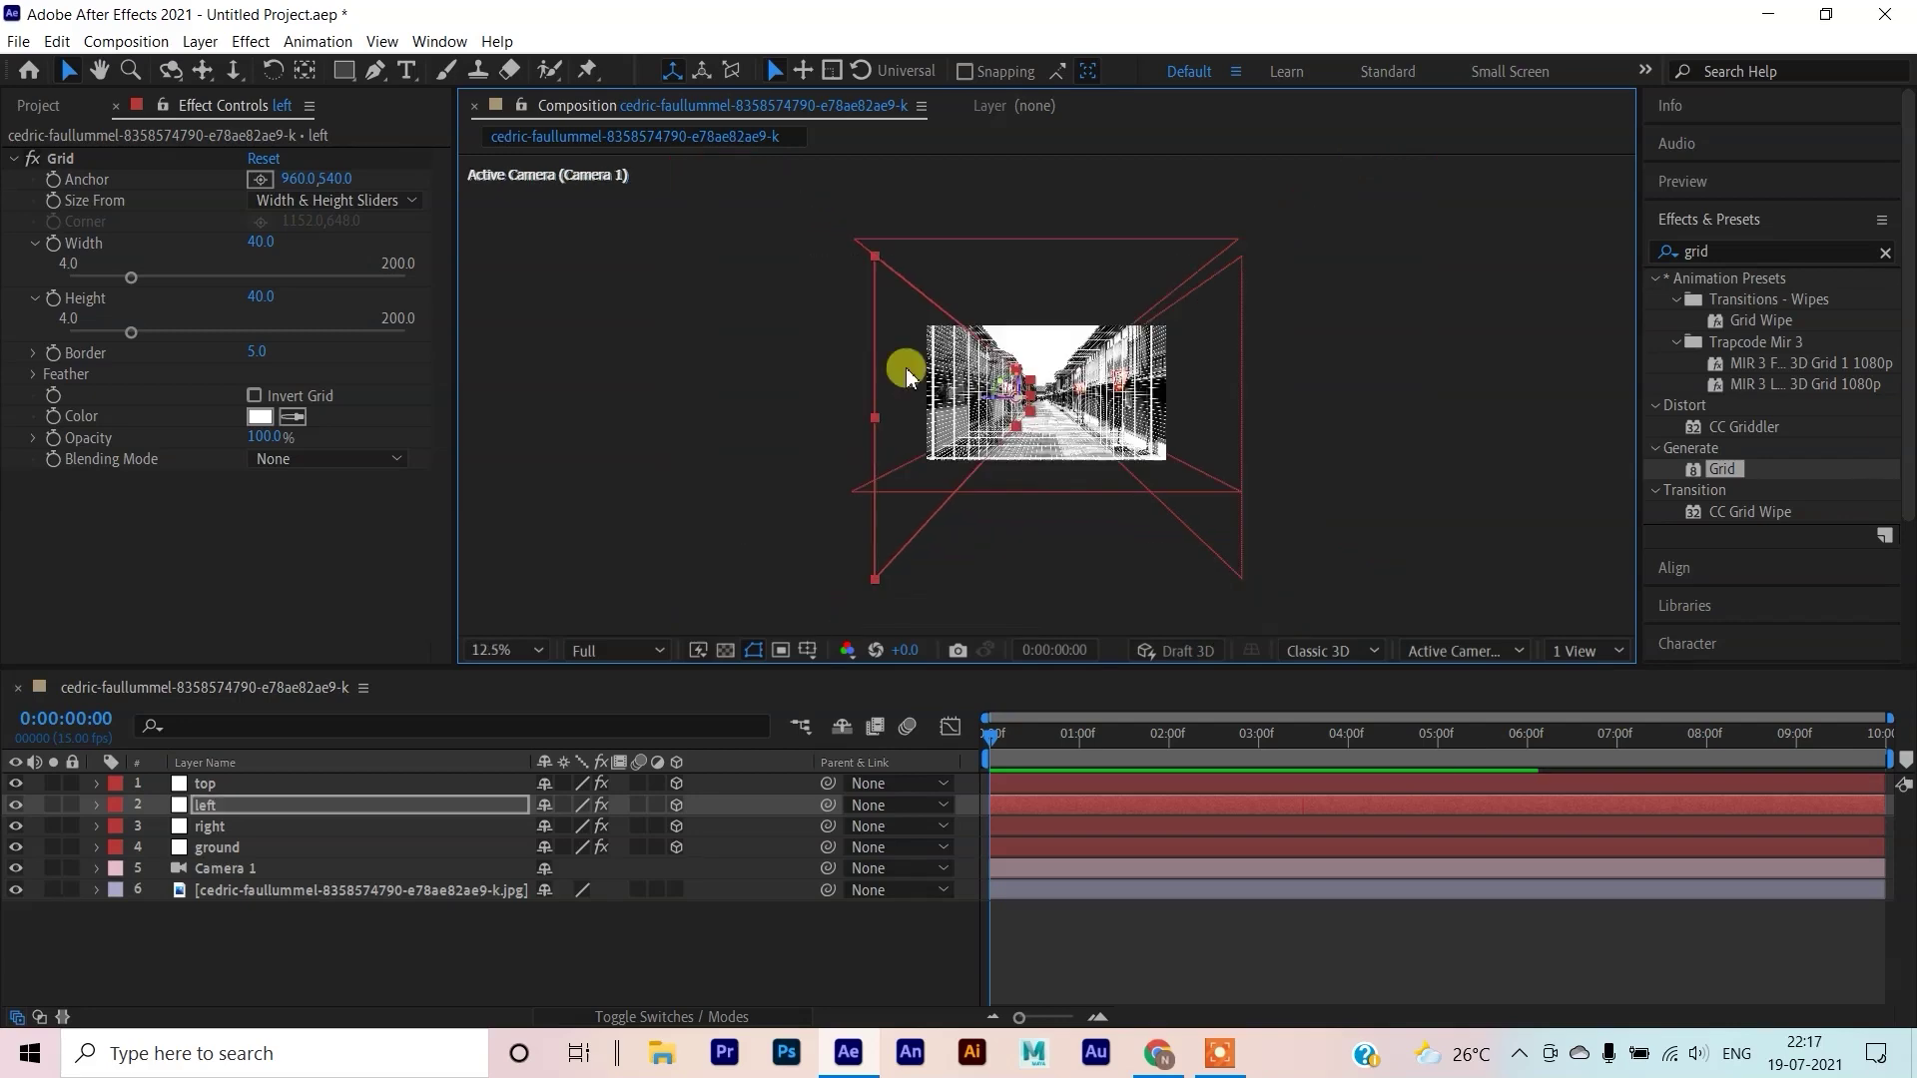
Shorten the top layer in depth until its near corner meets the left layer's upper corner
{"action": "left_click", "coordinate": [972, 283]}
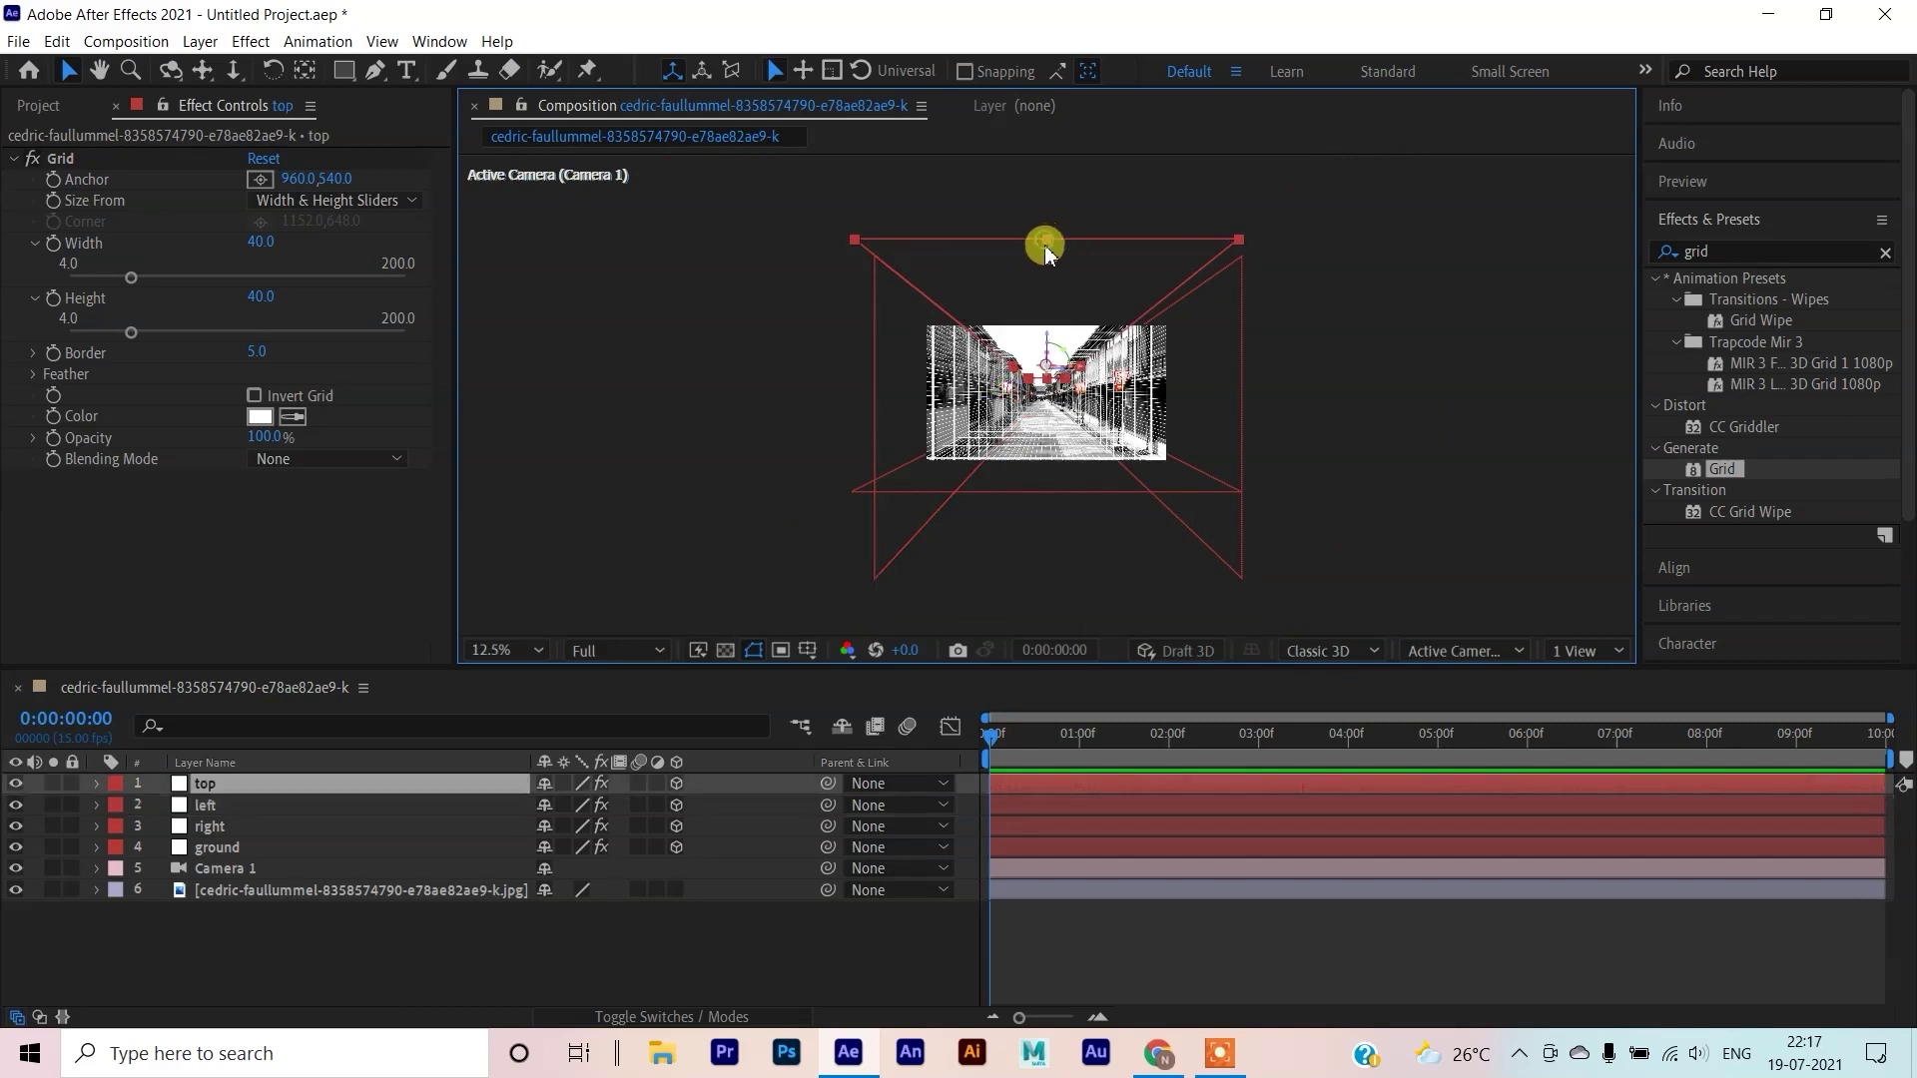
{"action": "left_click_drag", "start_coordinate": [1045, 249], "coordinate": [1040, 258]}
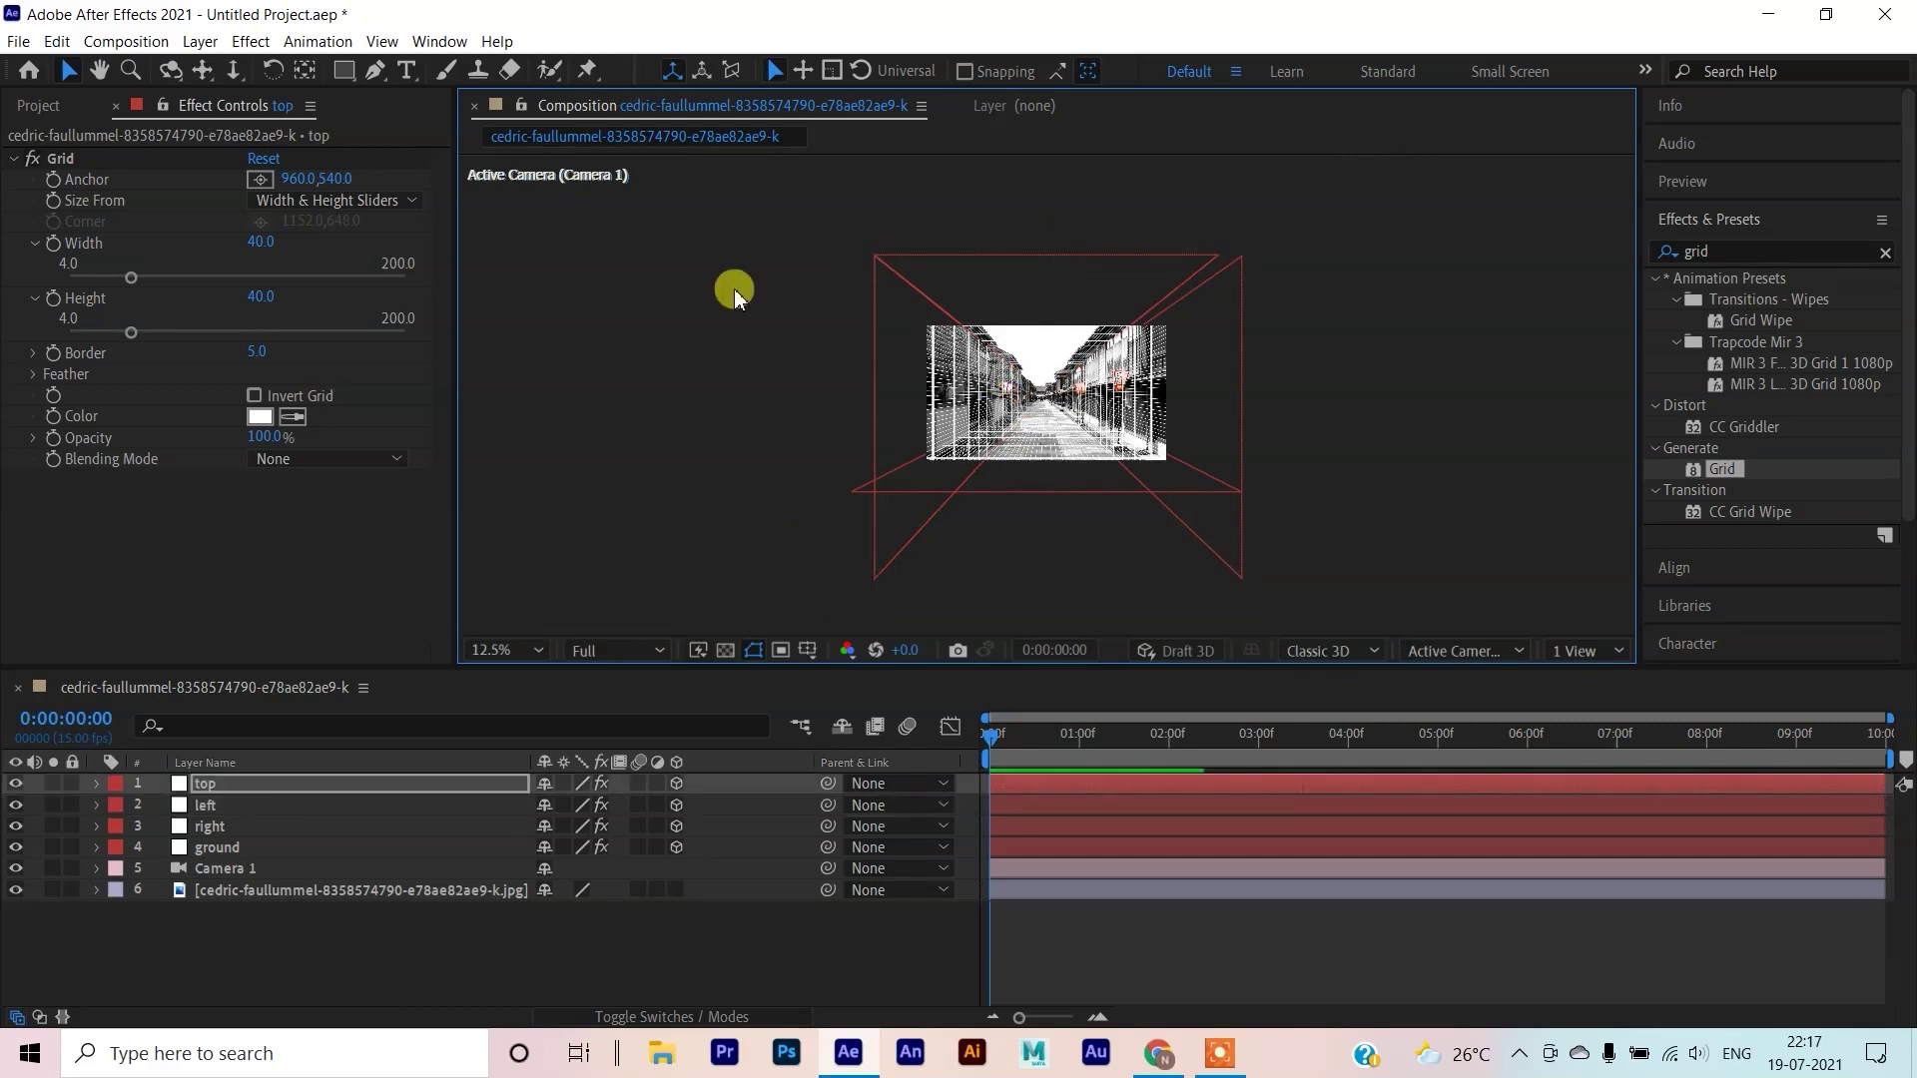
{"action": "left_click", "coordinate": [736, 297]}
{"action": "left_click", "coordinate": [948, 291]}
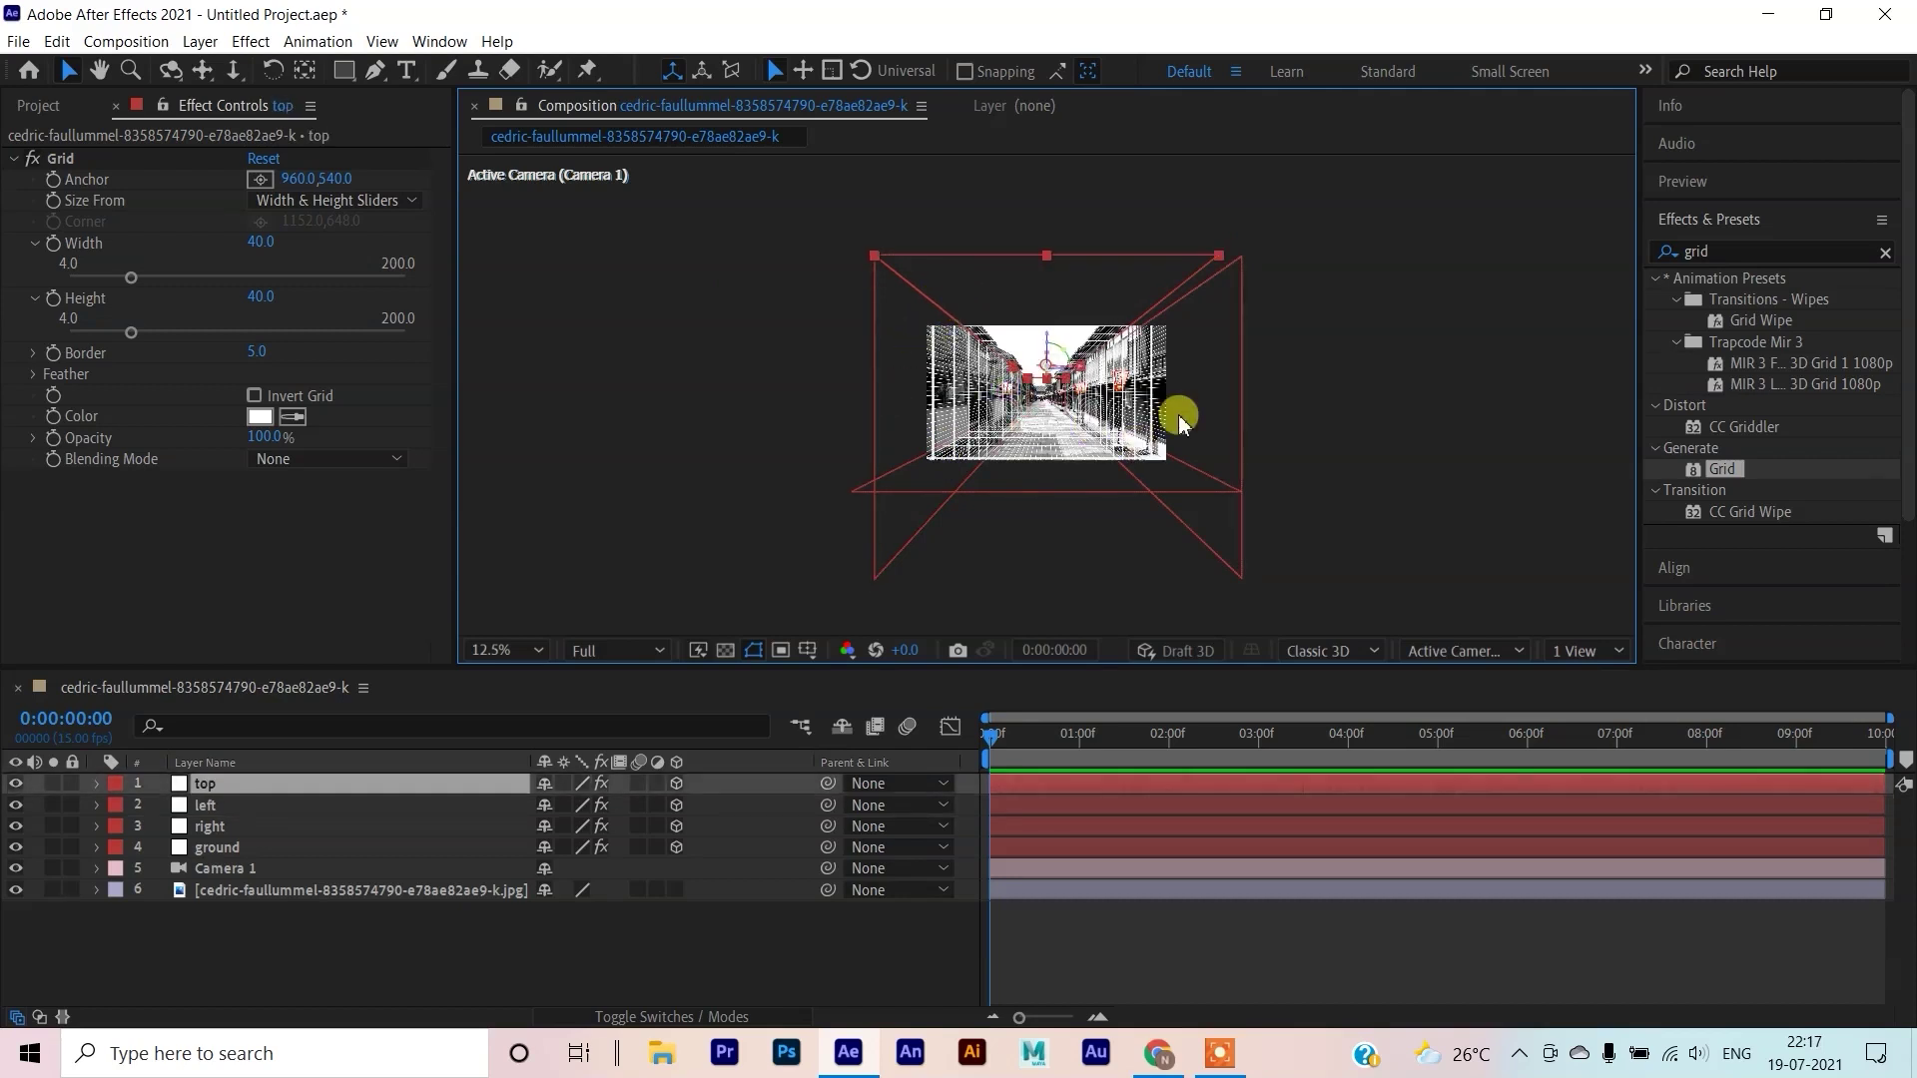
Replace the right layer with a duplicate of the left layer, moved across to the top layer's opposite edge
{"action": "left_click", "coordinate": [1196, 368]}
{"action": "key", "text": "Delete"}
{"action": "left_click", "coordinate": [877, 367]}
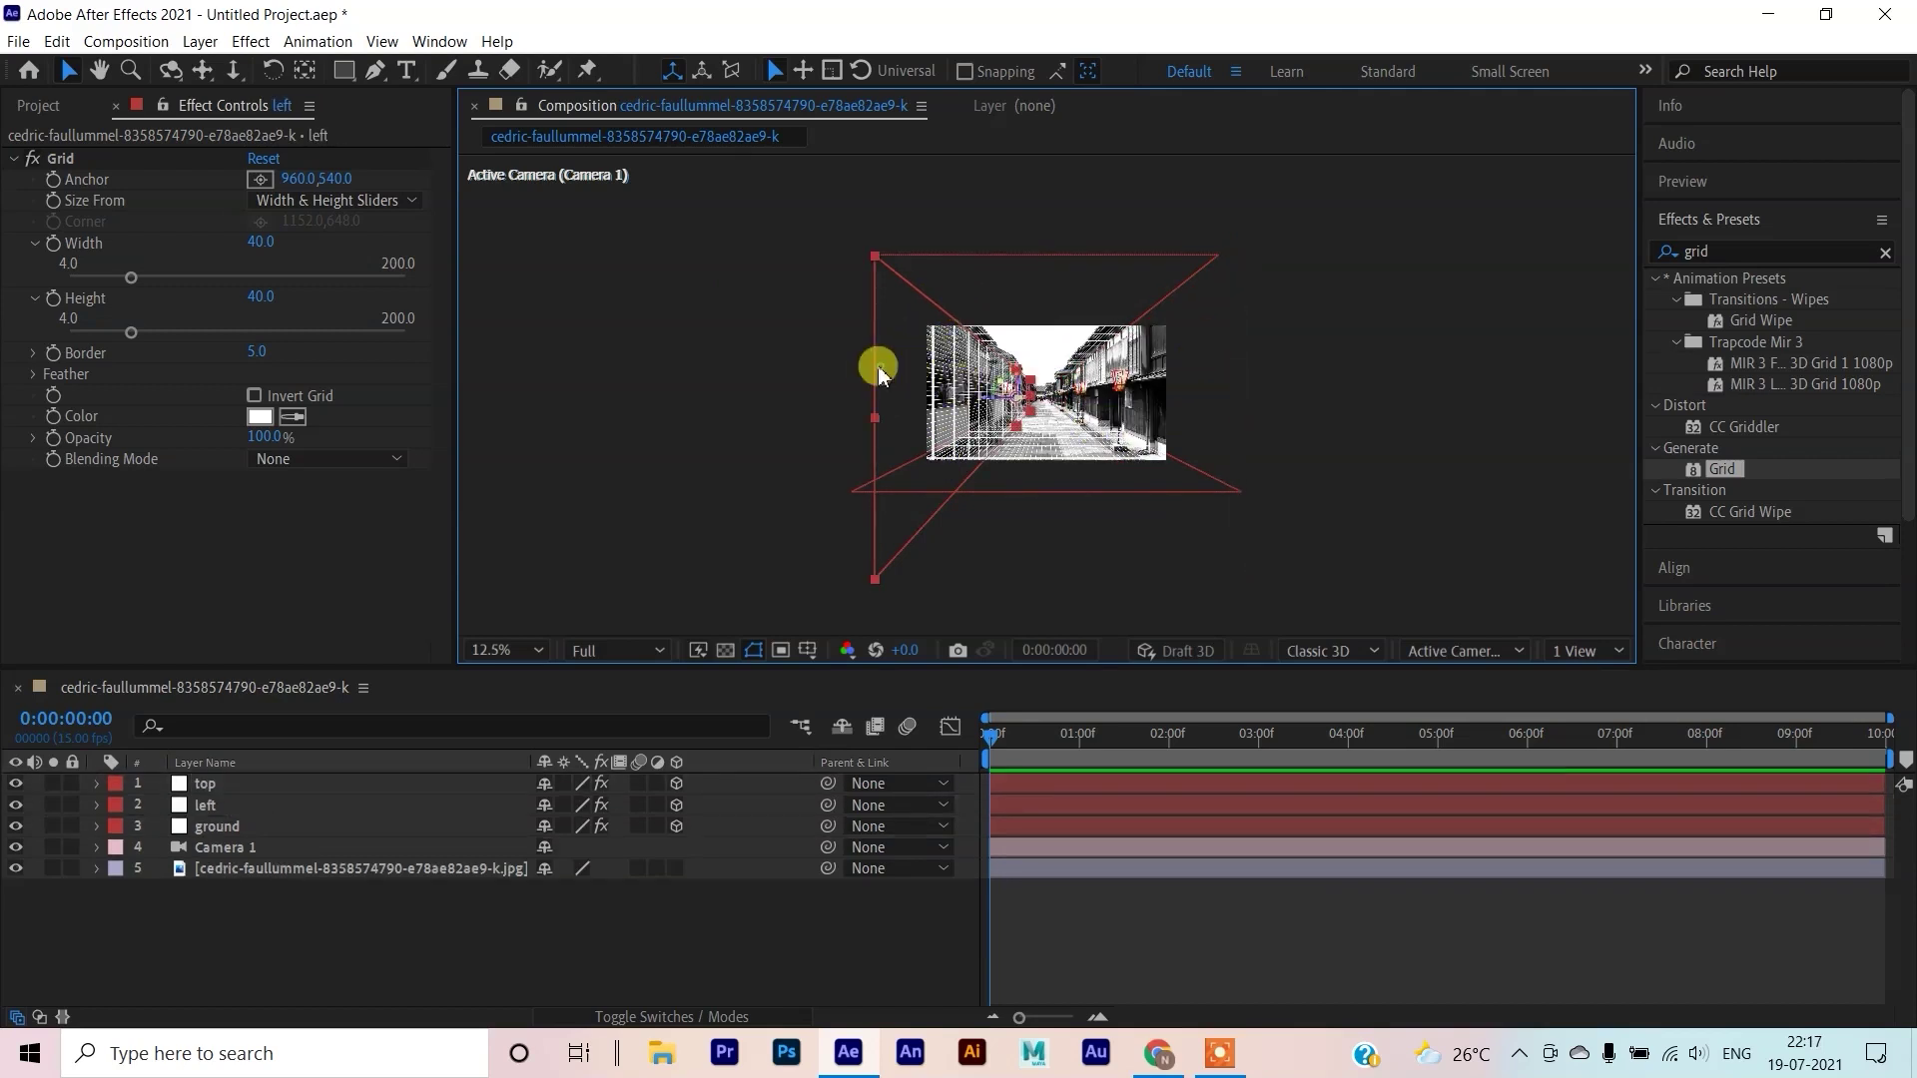
{"action": "key", "text": "ctrl+d"}
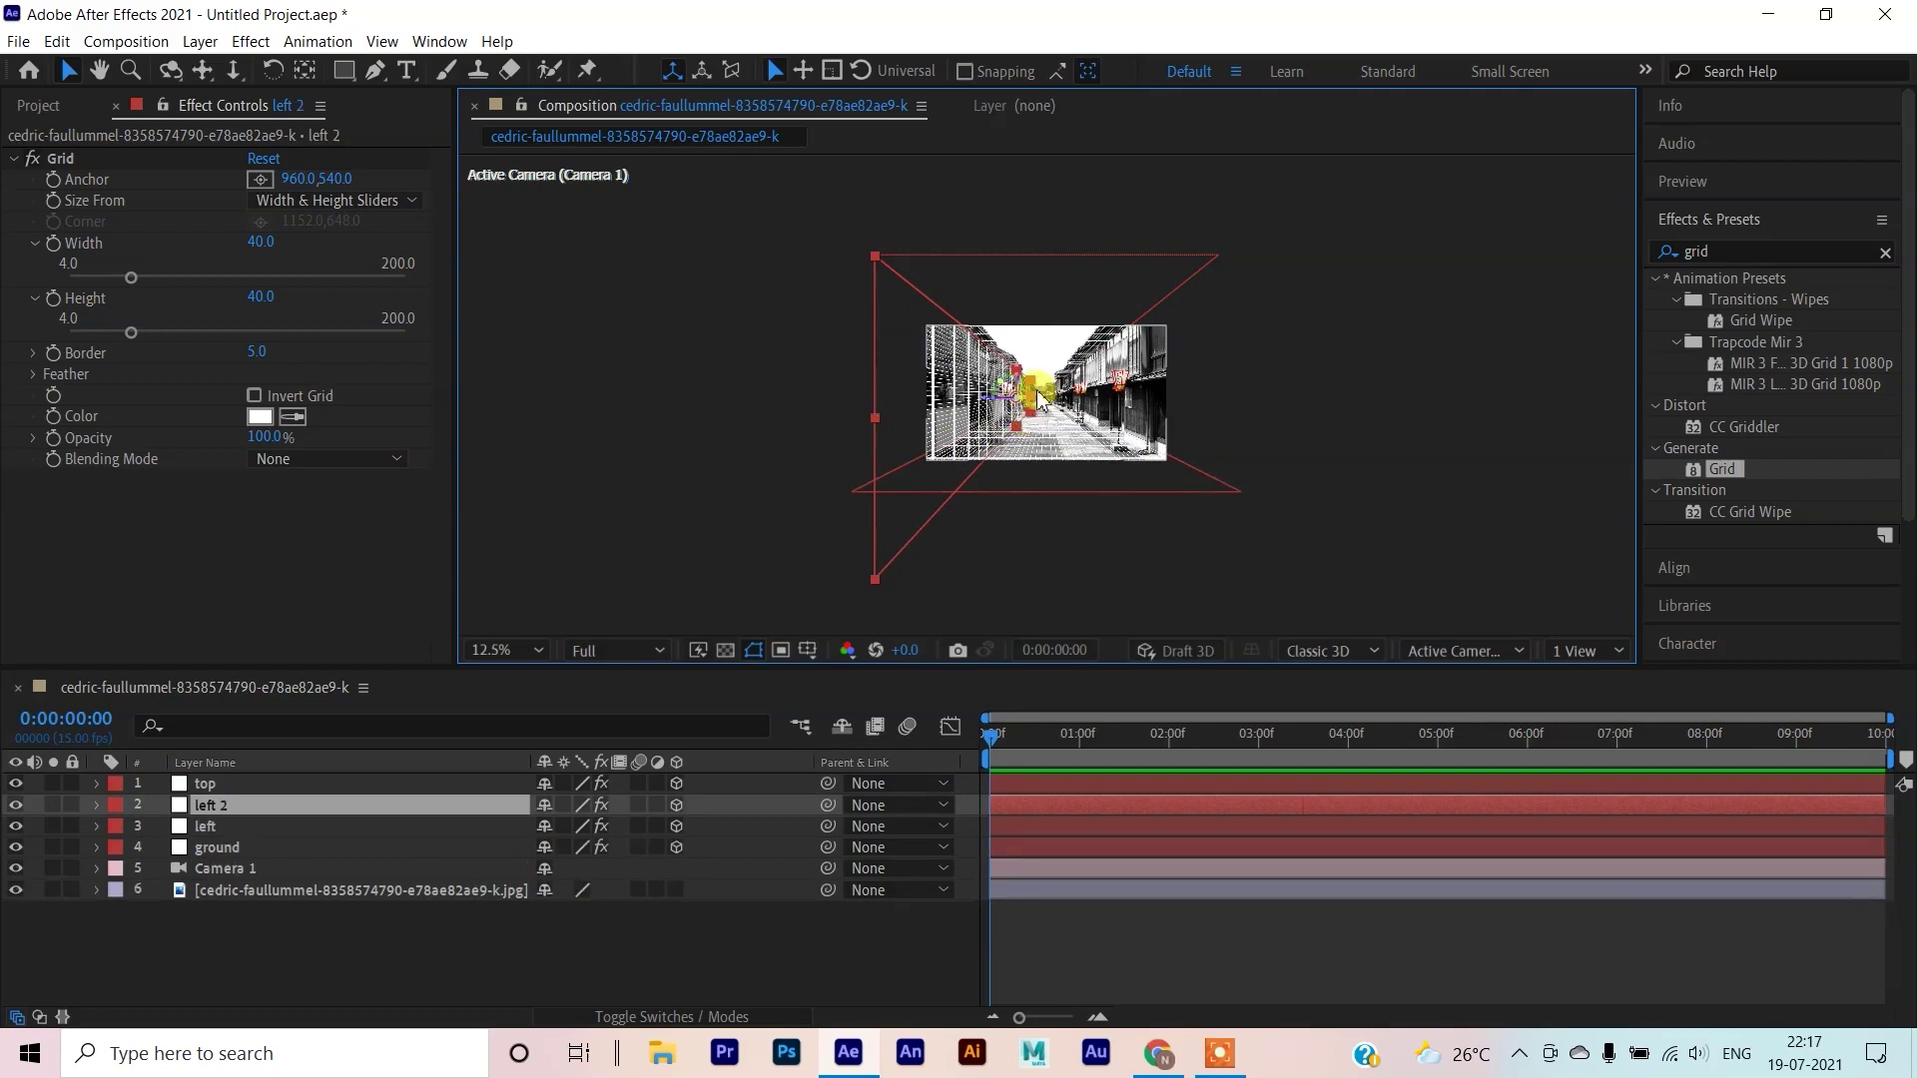
{"action": "left_click_drag", "start_coordinate": [1016, 392], "coordinate": [1101, 403]}
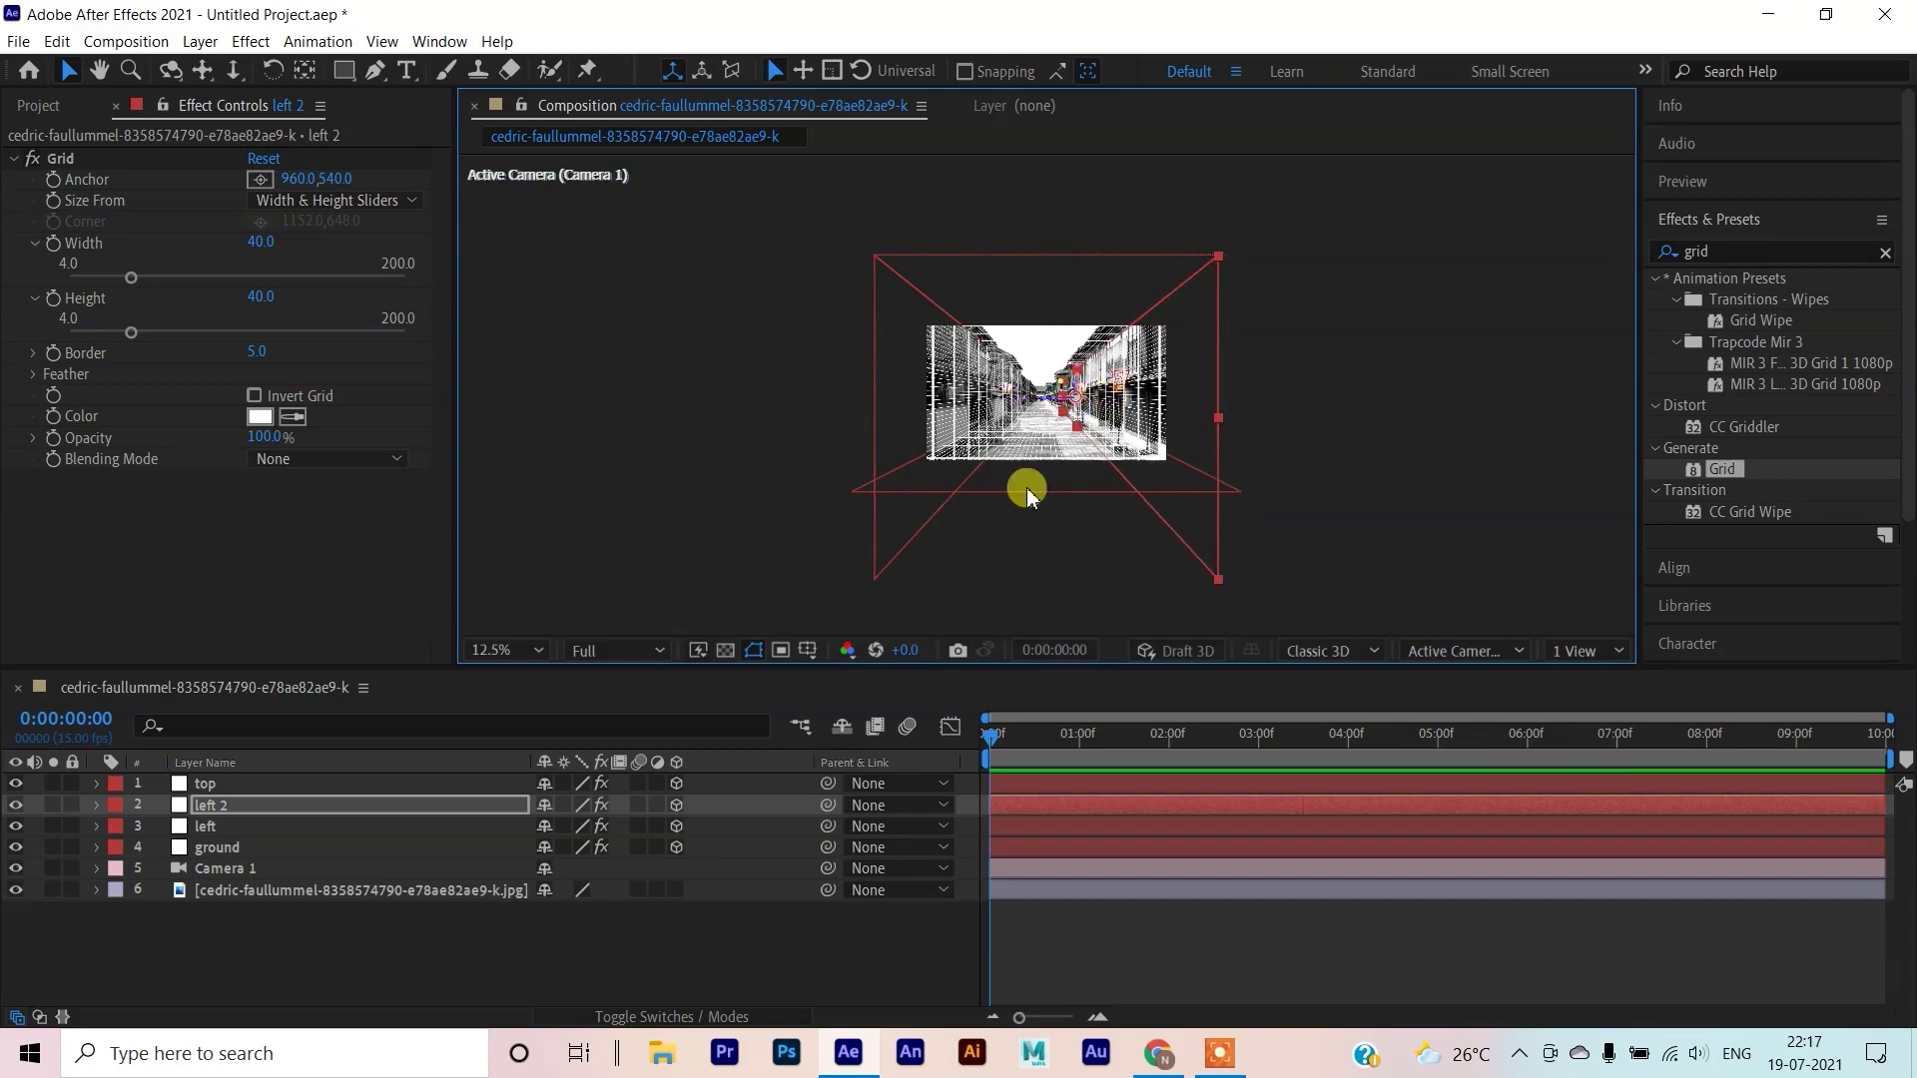
Rename the duplicated left layer as right
{"action": "right_click", "coordinate": [287, 805]}
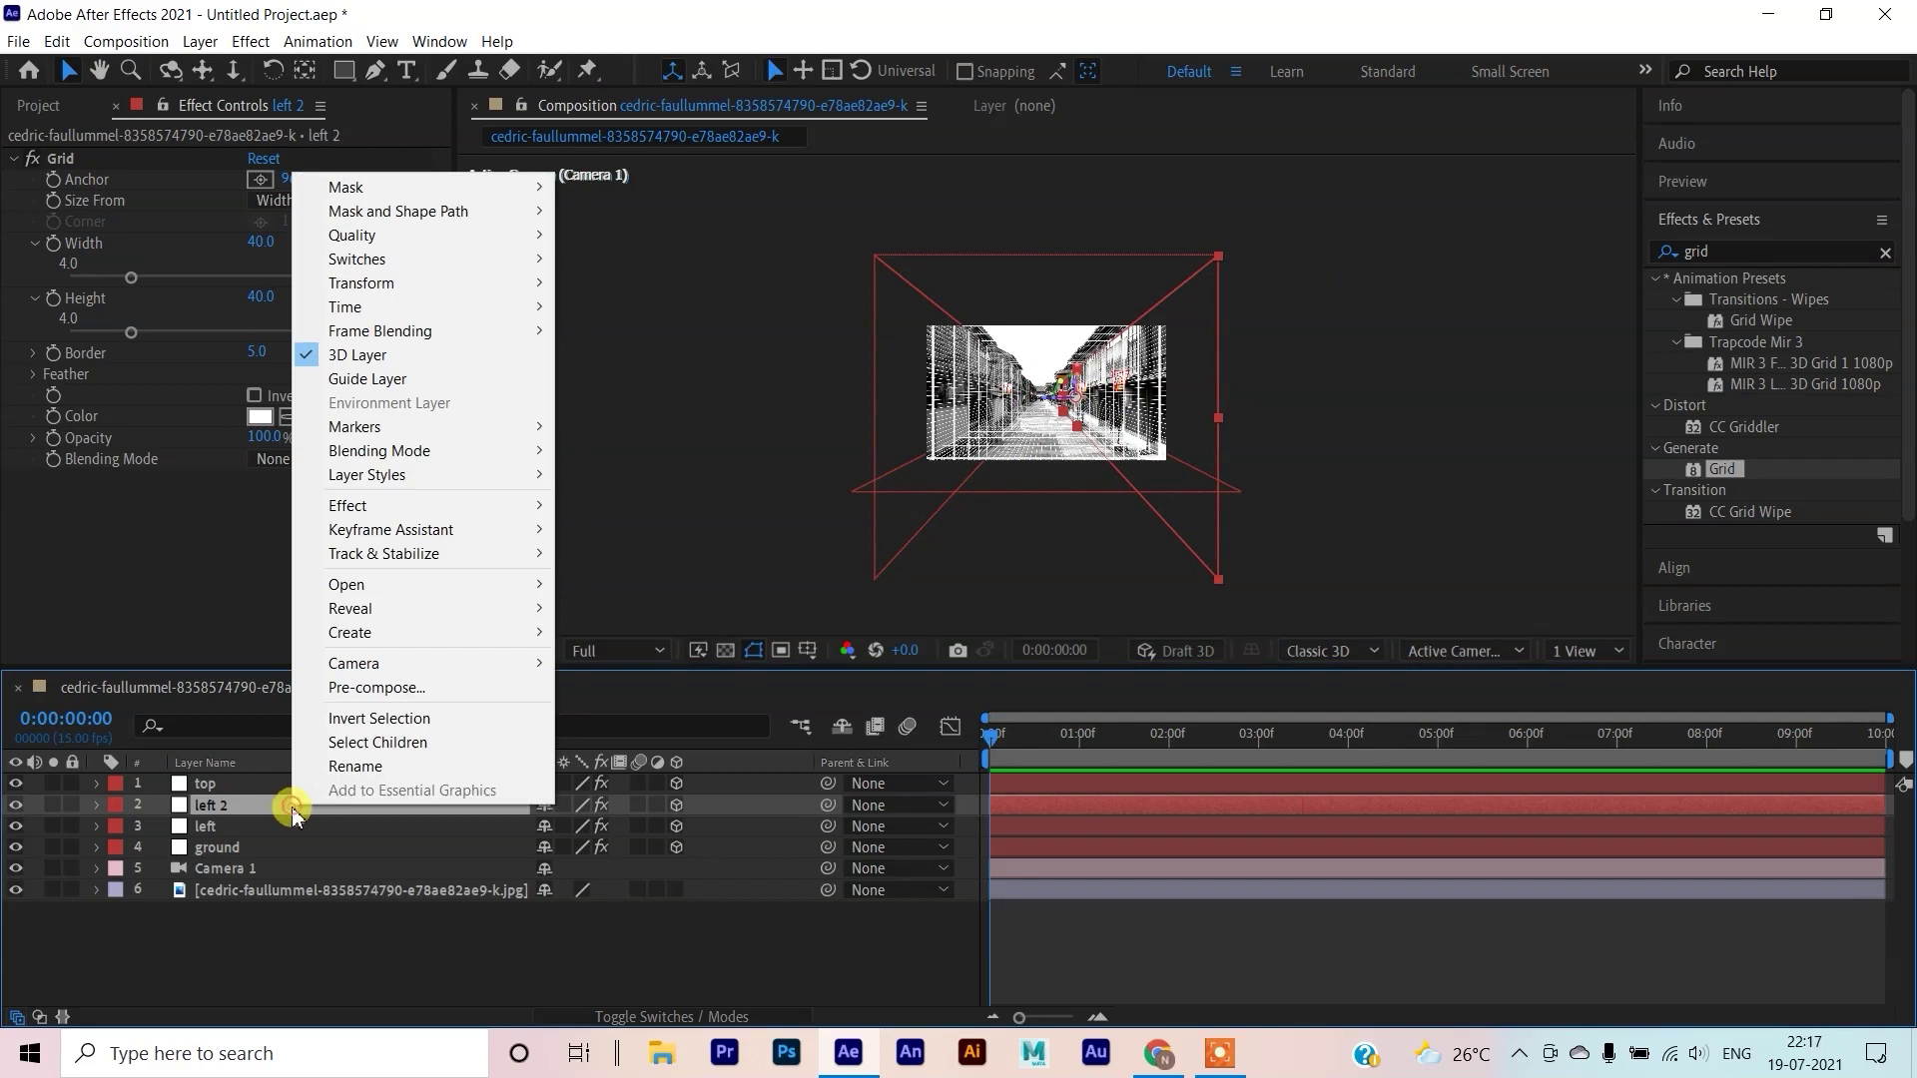
{"action": "left_click", "coordinate": [419, 764]}
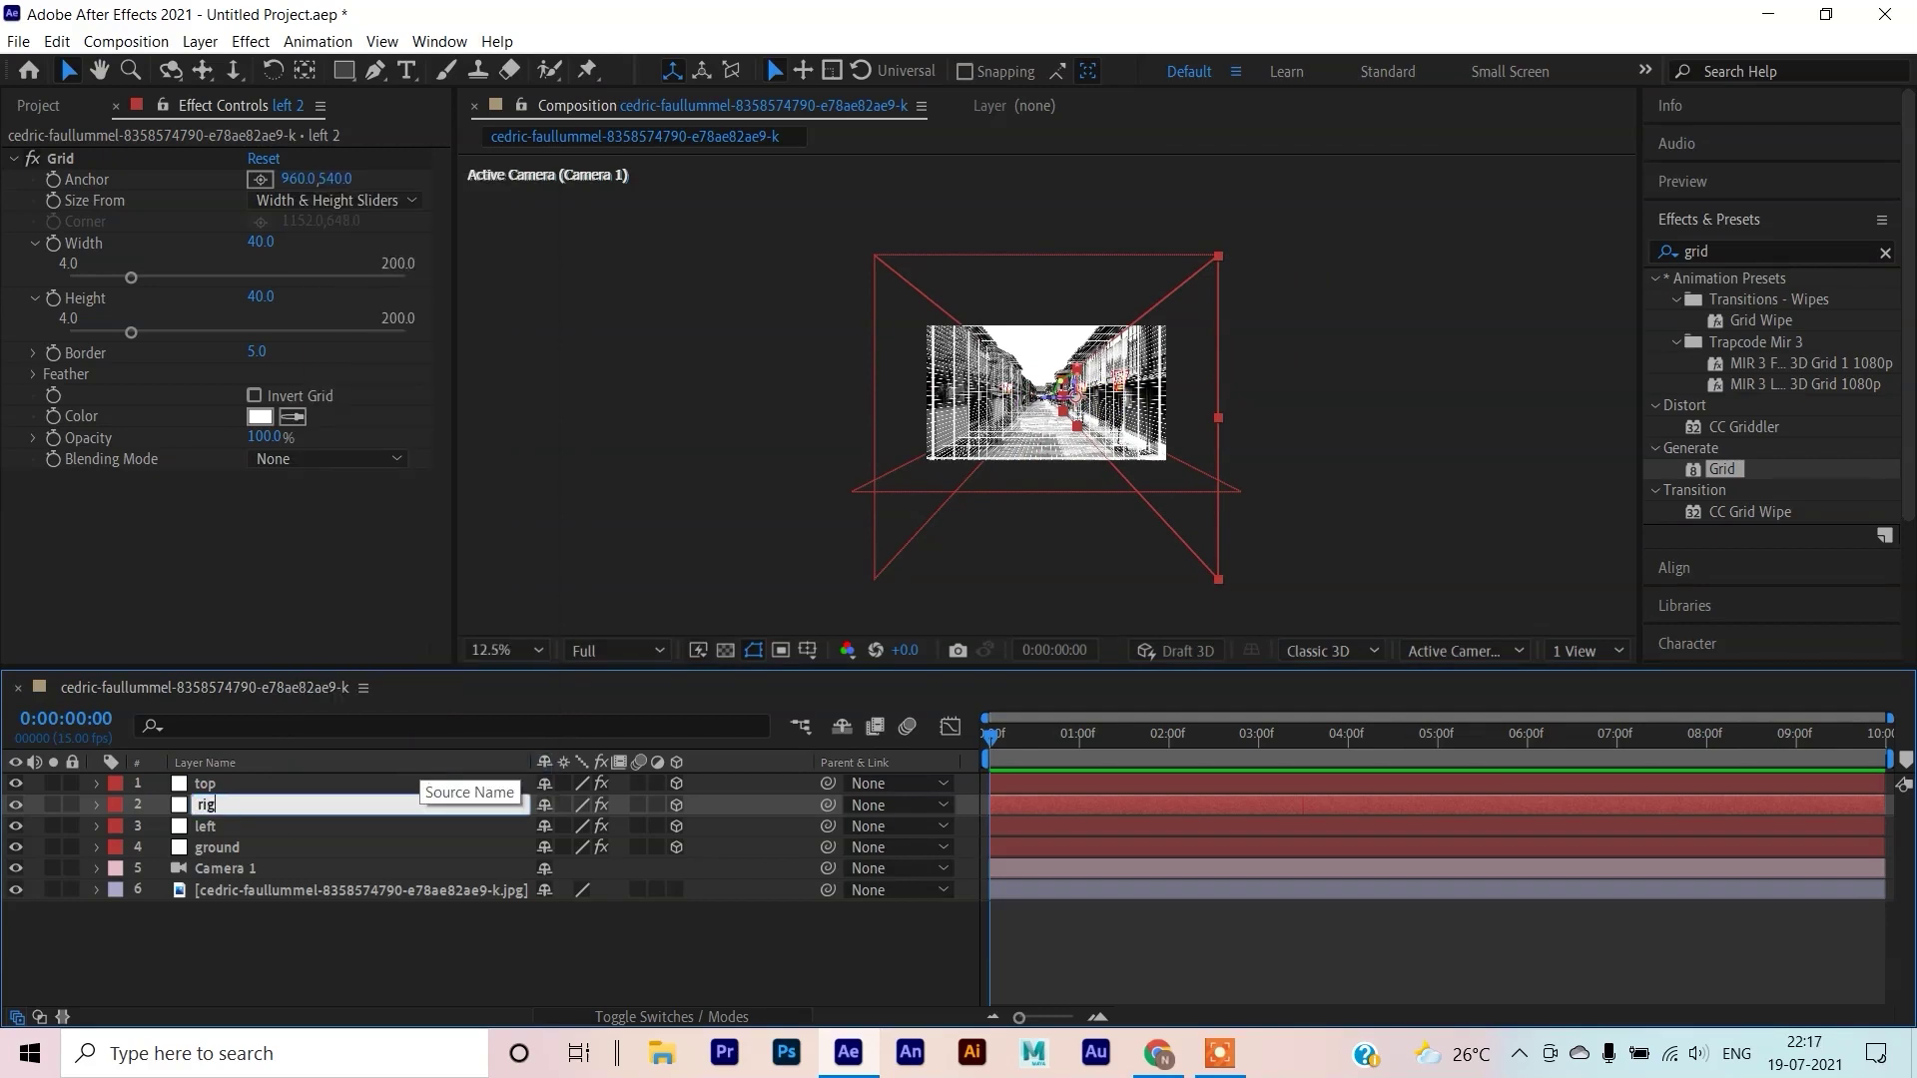
{"action": "key", "text": "Return"}
Replace the ground layer with a duplicate of the top layer, moved straight down to the side layers' lower edges
{"action": "left_click", "coordinate": [1067, 514]}
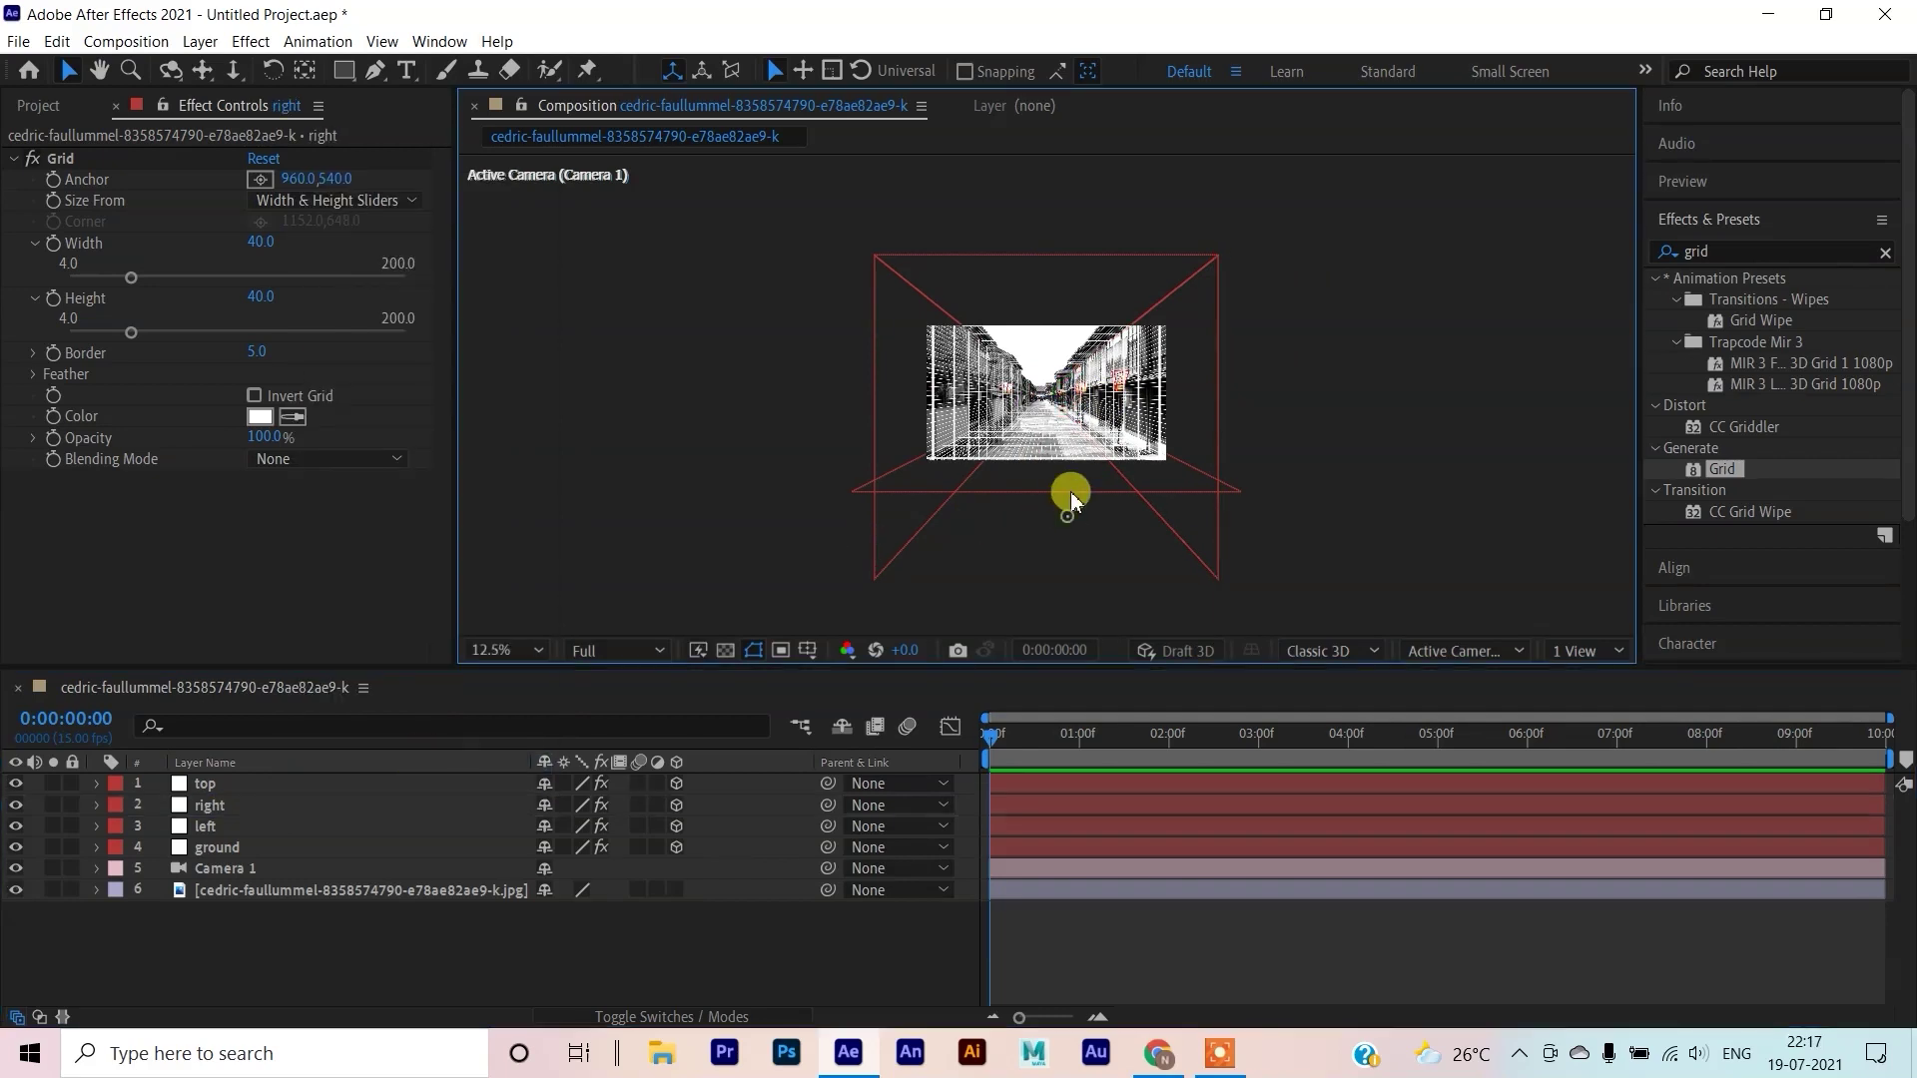
{"action": "key", "text": "Delete"}
{"action": "left_click", "coordinate": [1054, 267]}
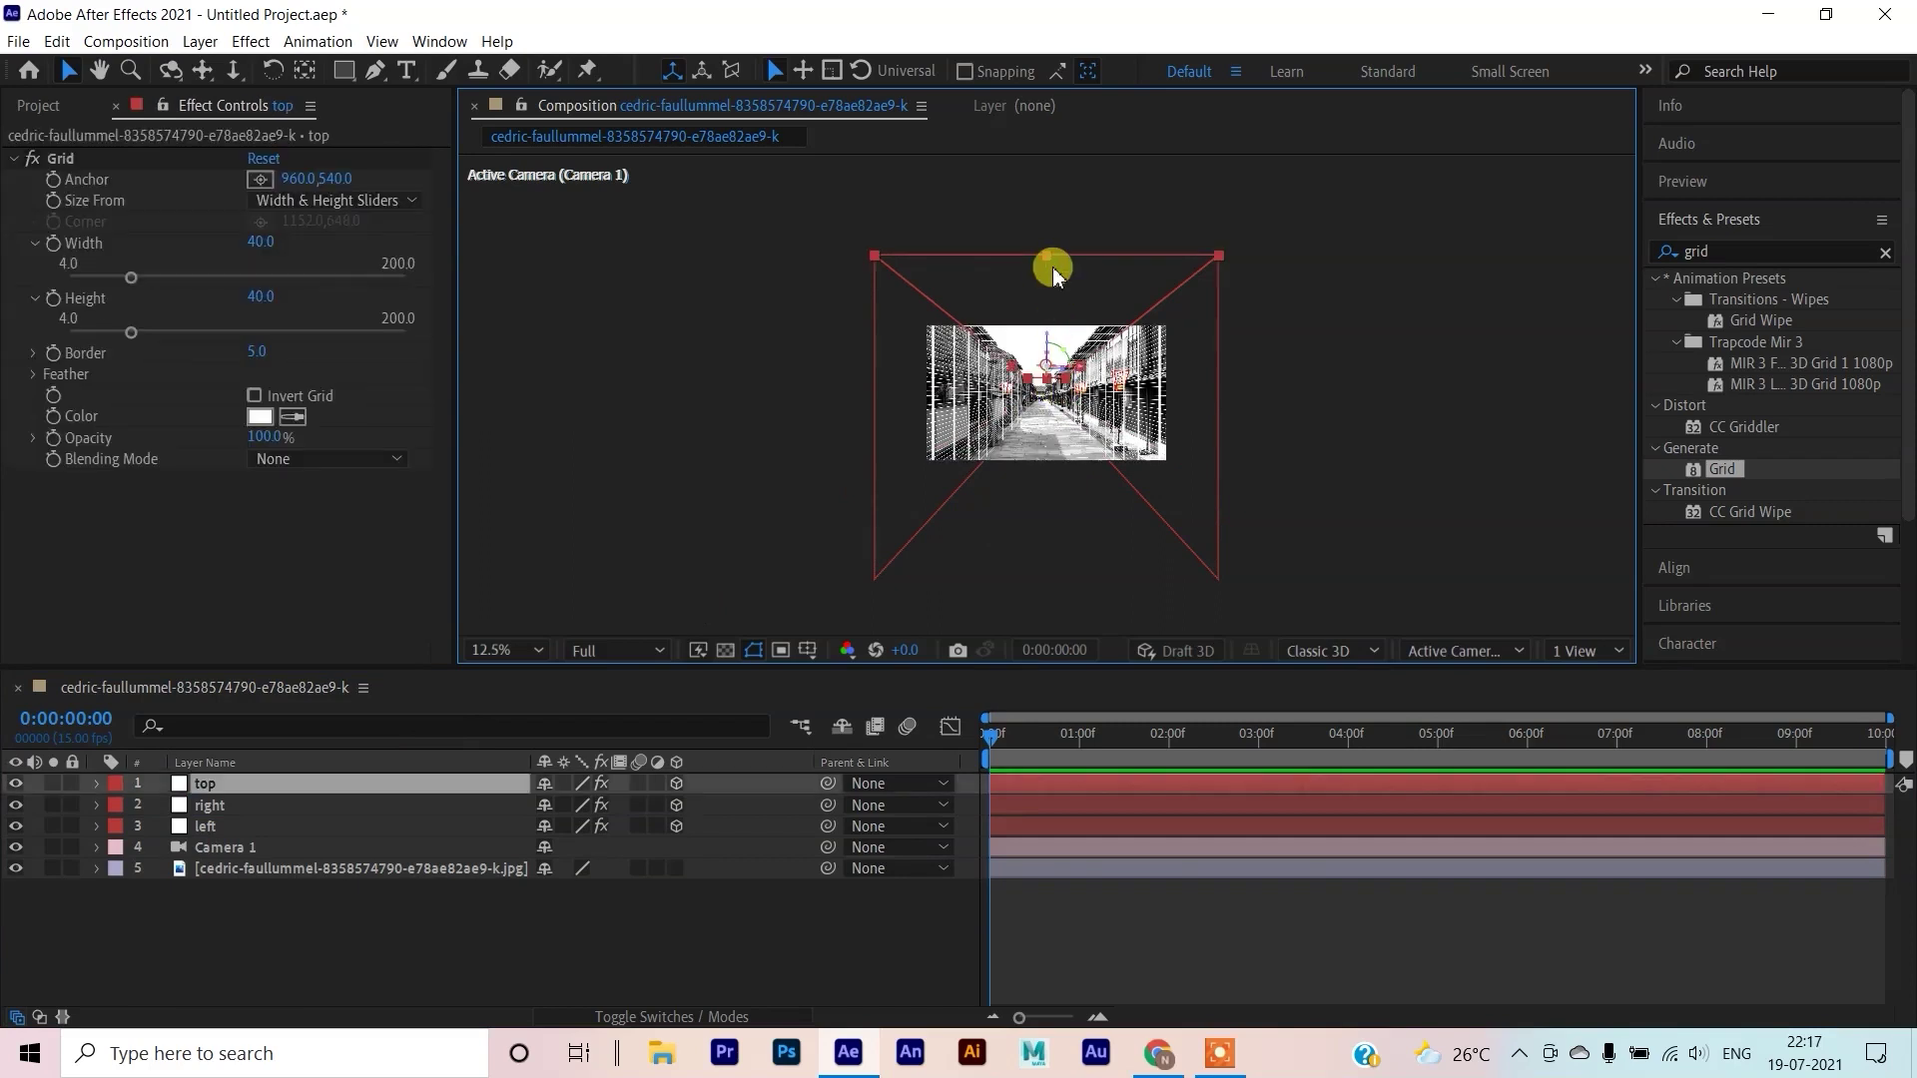
{"action": "key", "text": "ctrl+d"}
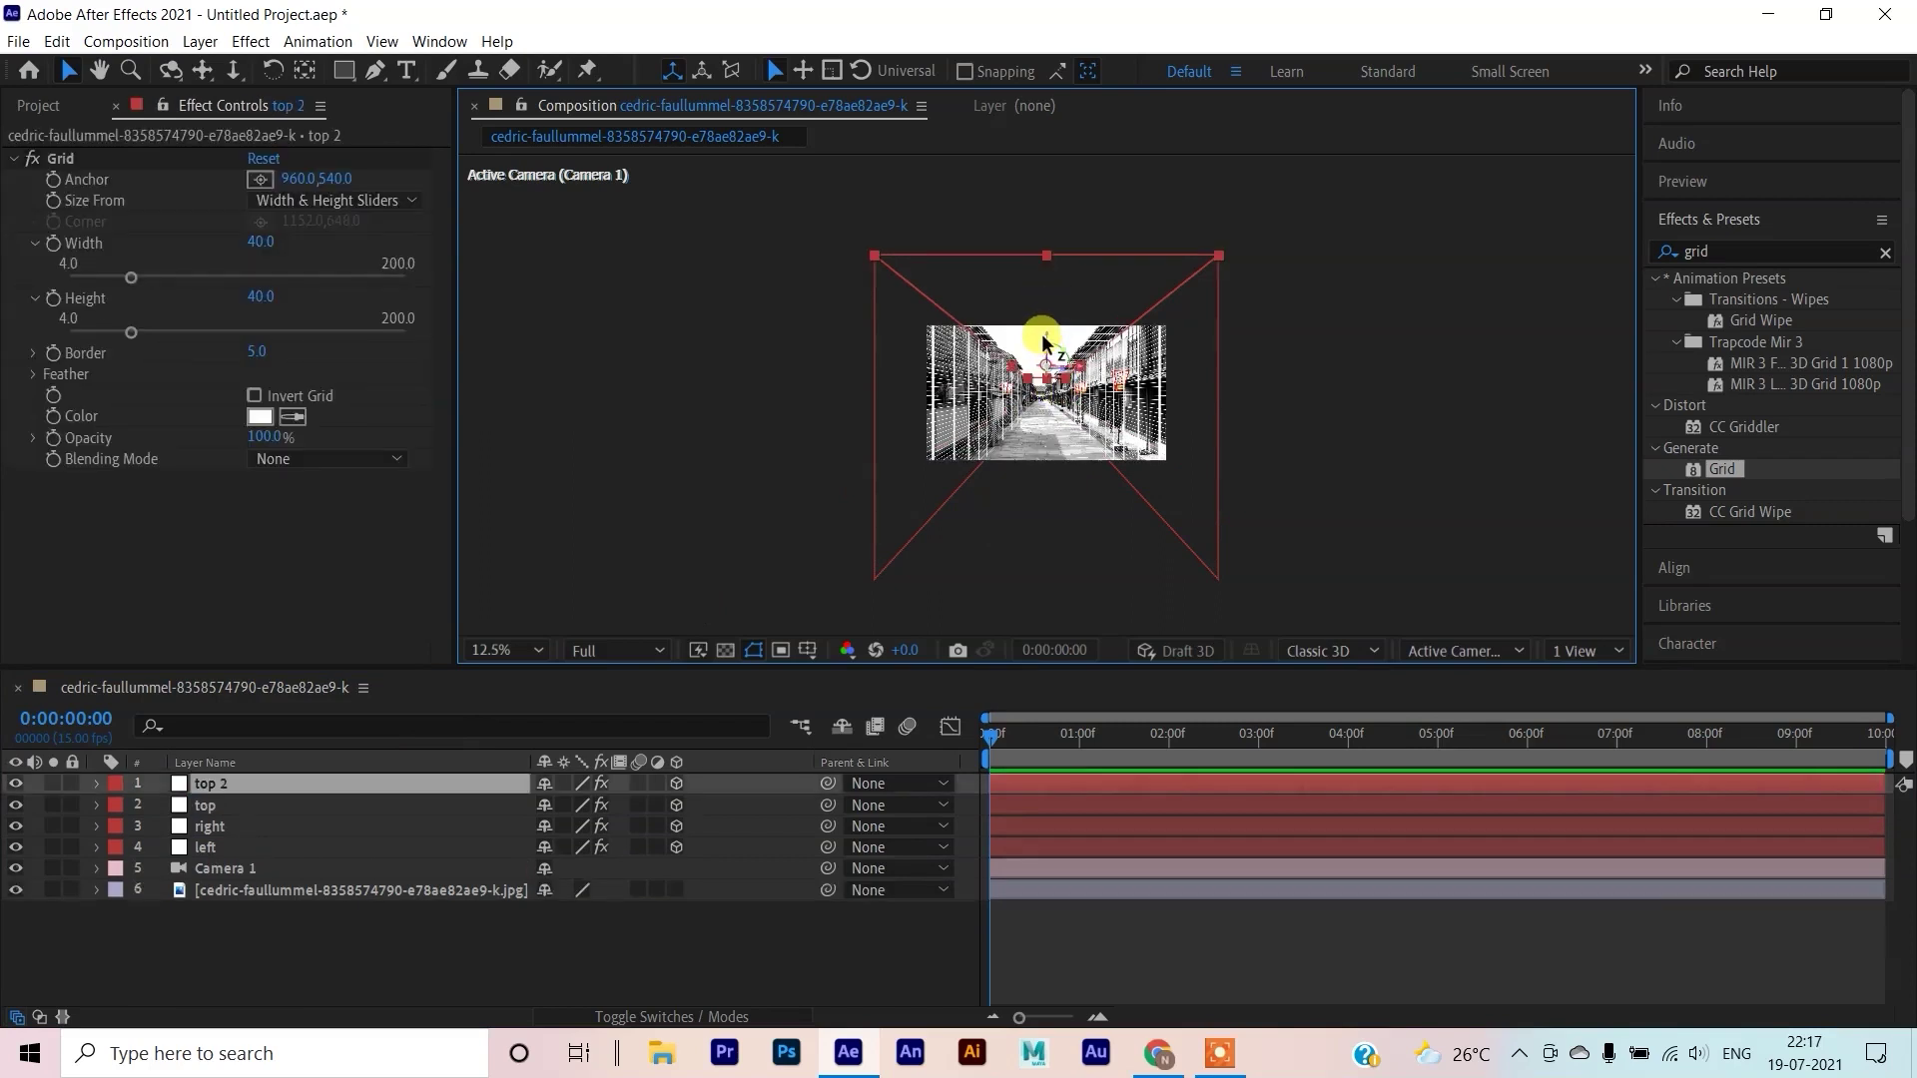
{"action": "left_click_drag", "start_coordinate": [1044, 337], "coordinate": [1033, 464]}
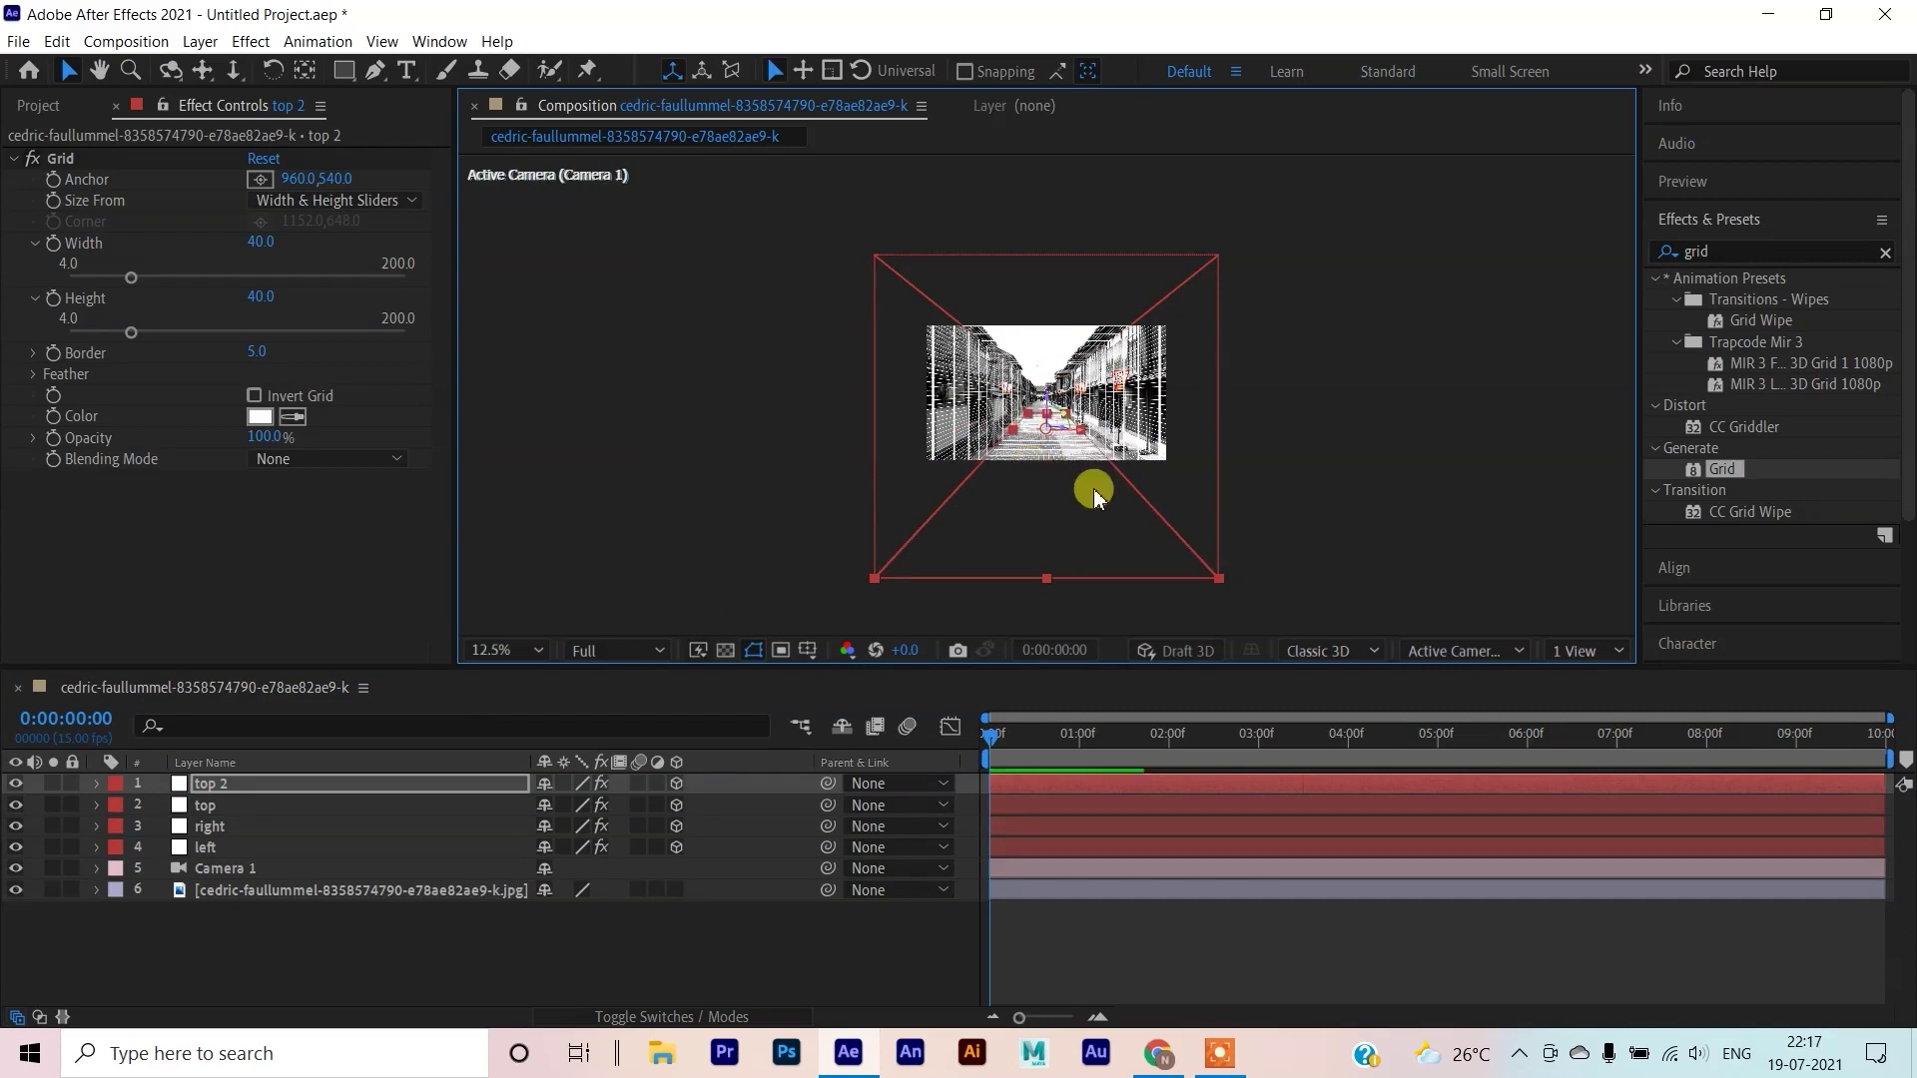
{"action": "left_click", "coordinate": [1354, 502]}
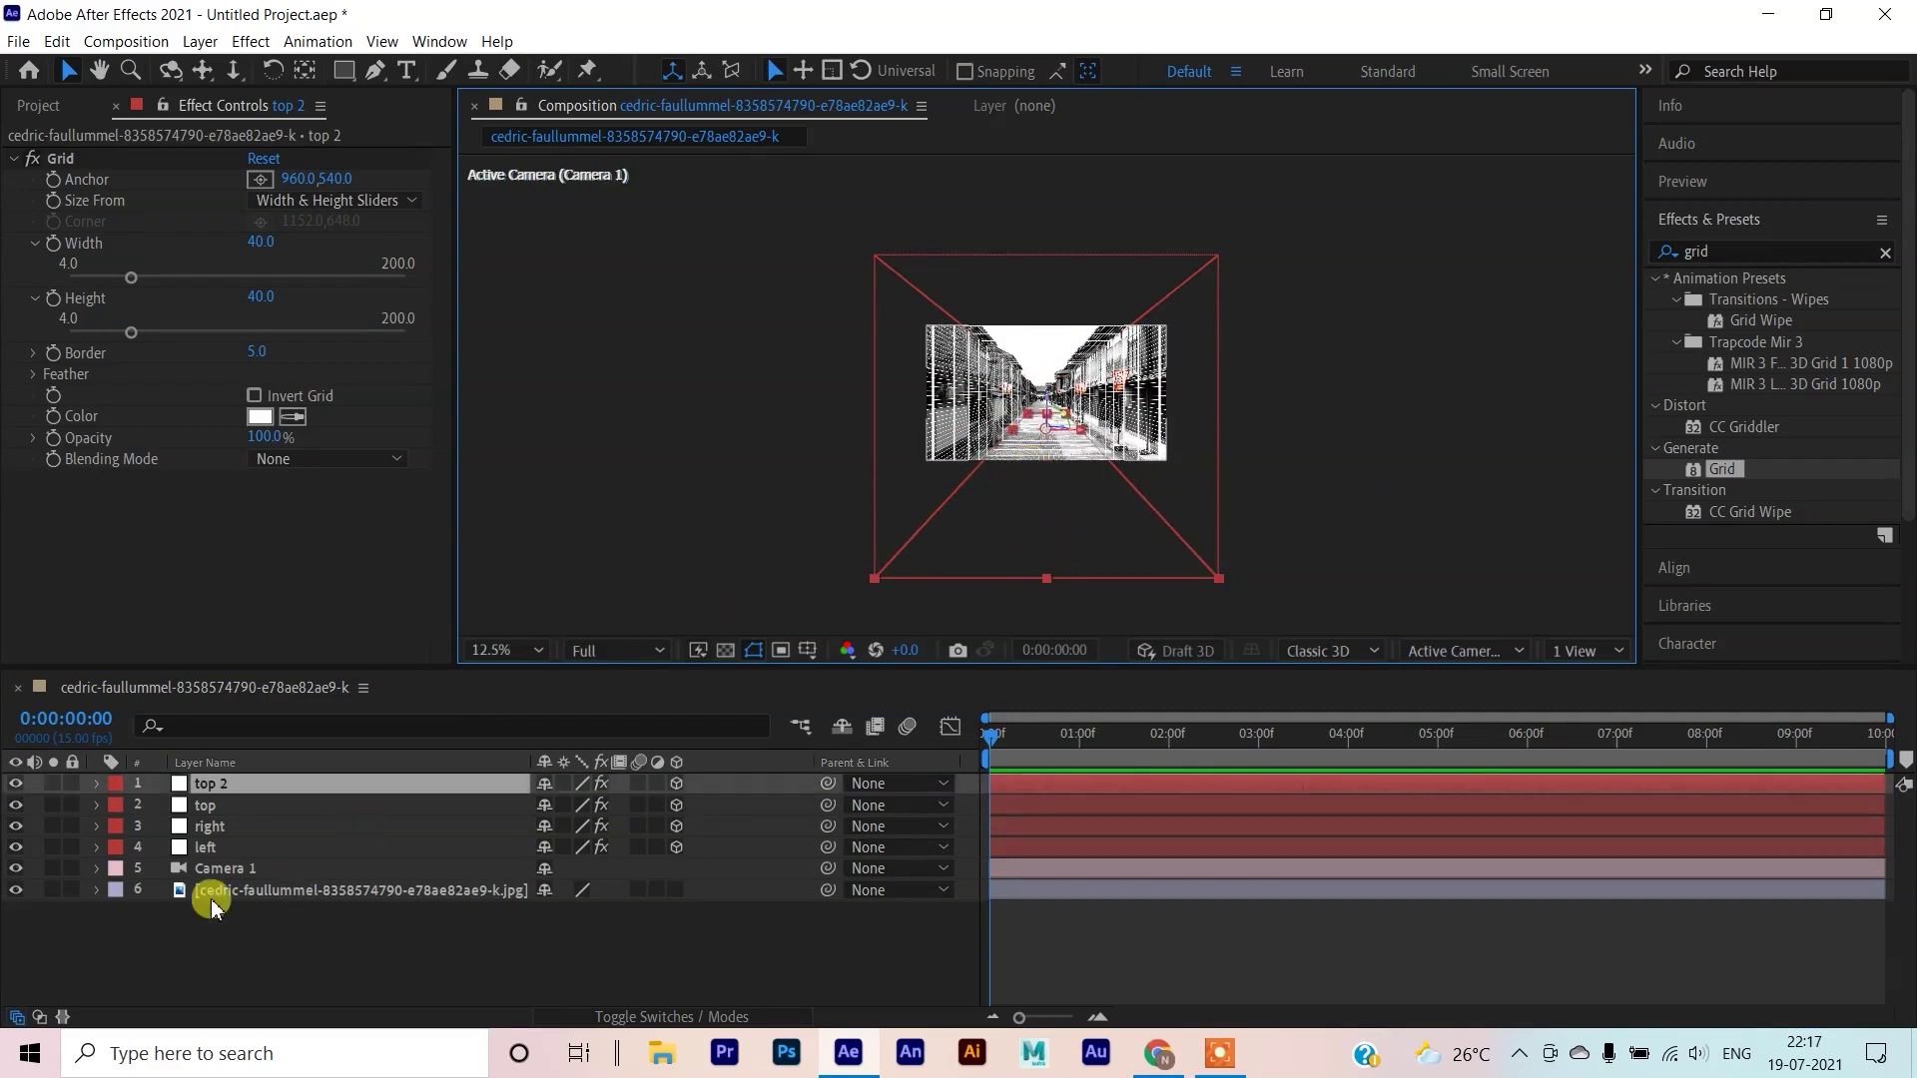
Rename the duplicated top layer as ground
{"action": "right_click", "coordinate": [225, 788]}
{"action": "left_click", "coordinate": [299, 746]}
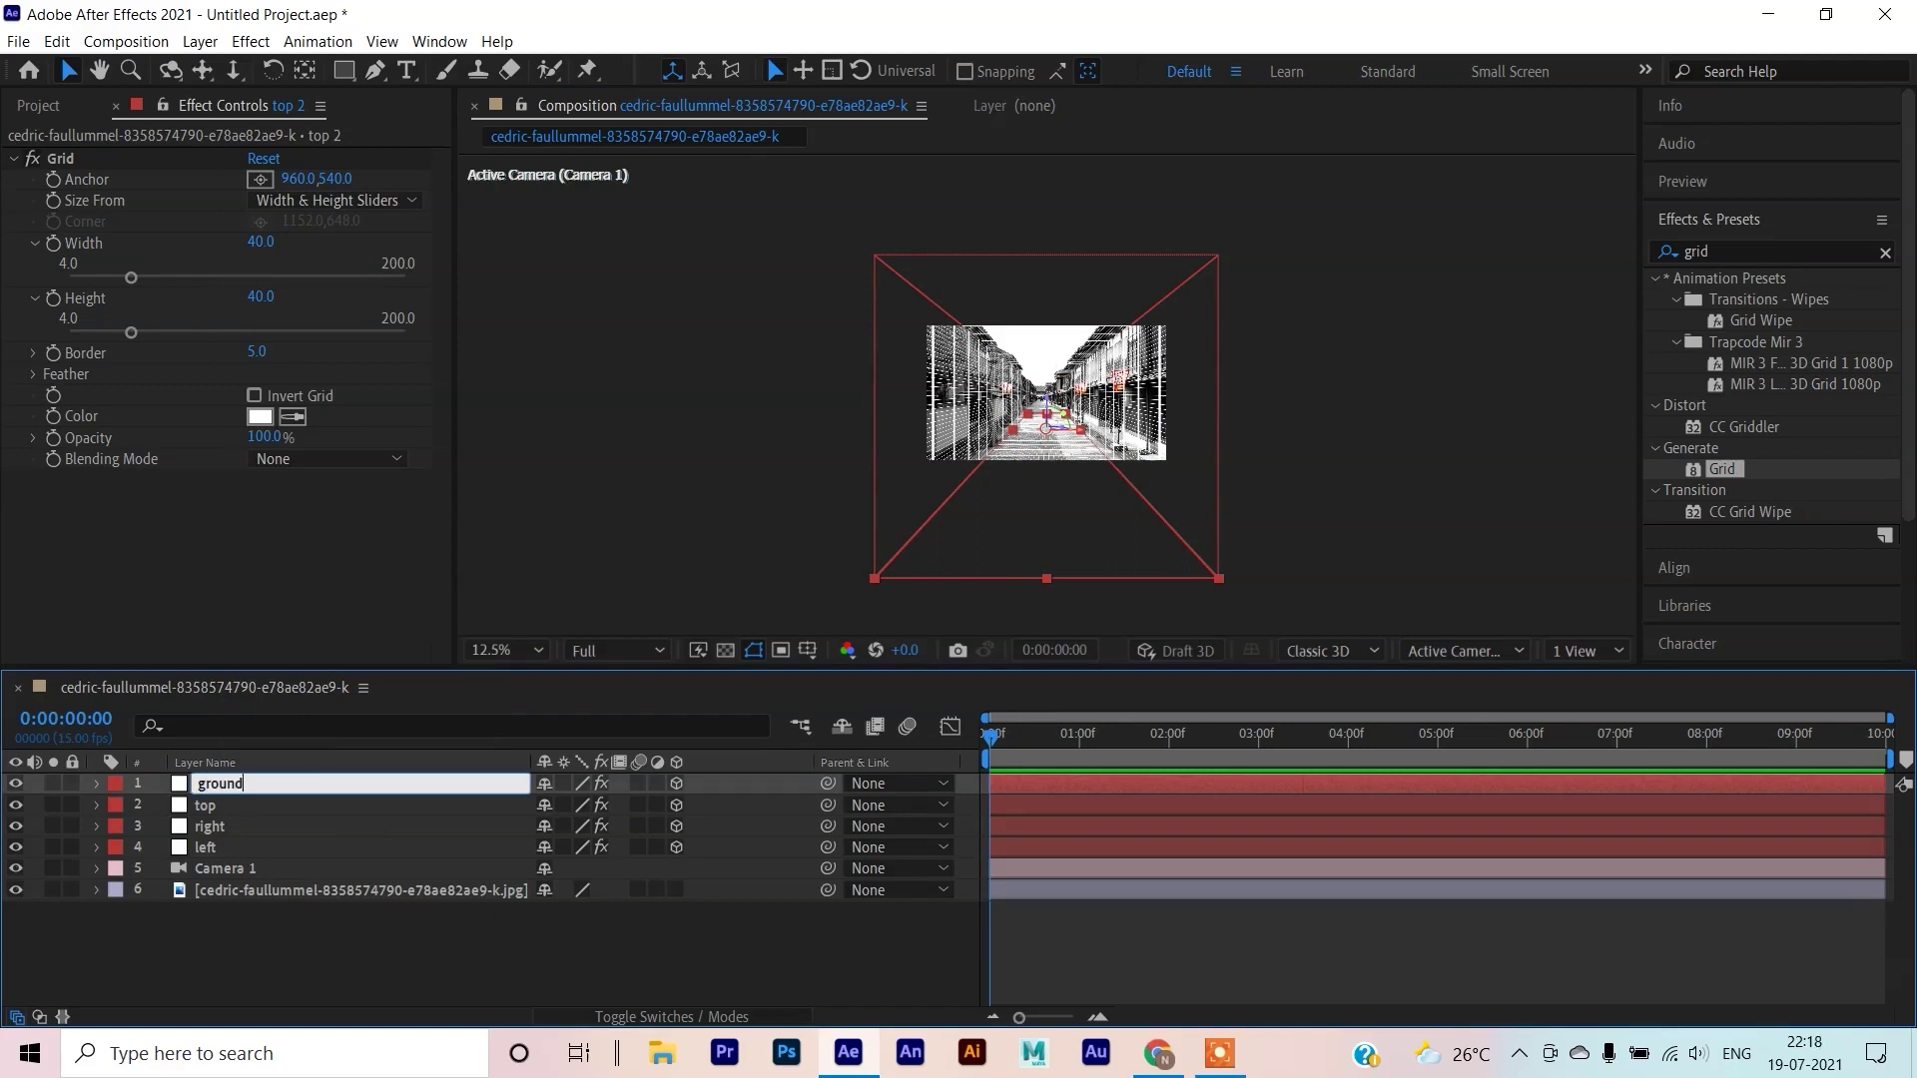
{"action": "key", "text": "Return"}
{"action": "key", "text": "Return"}
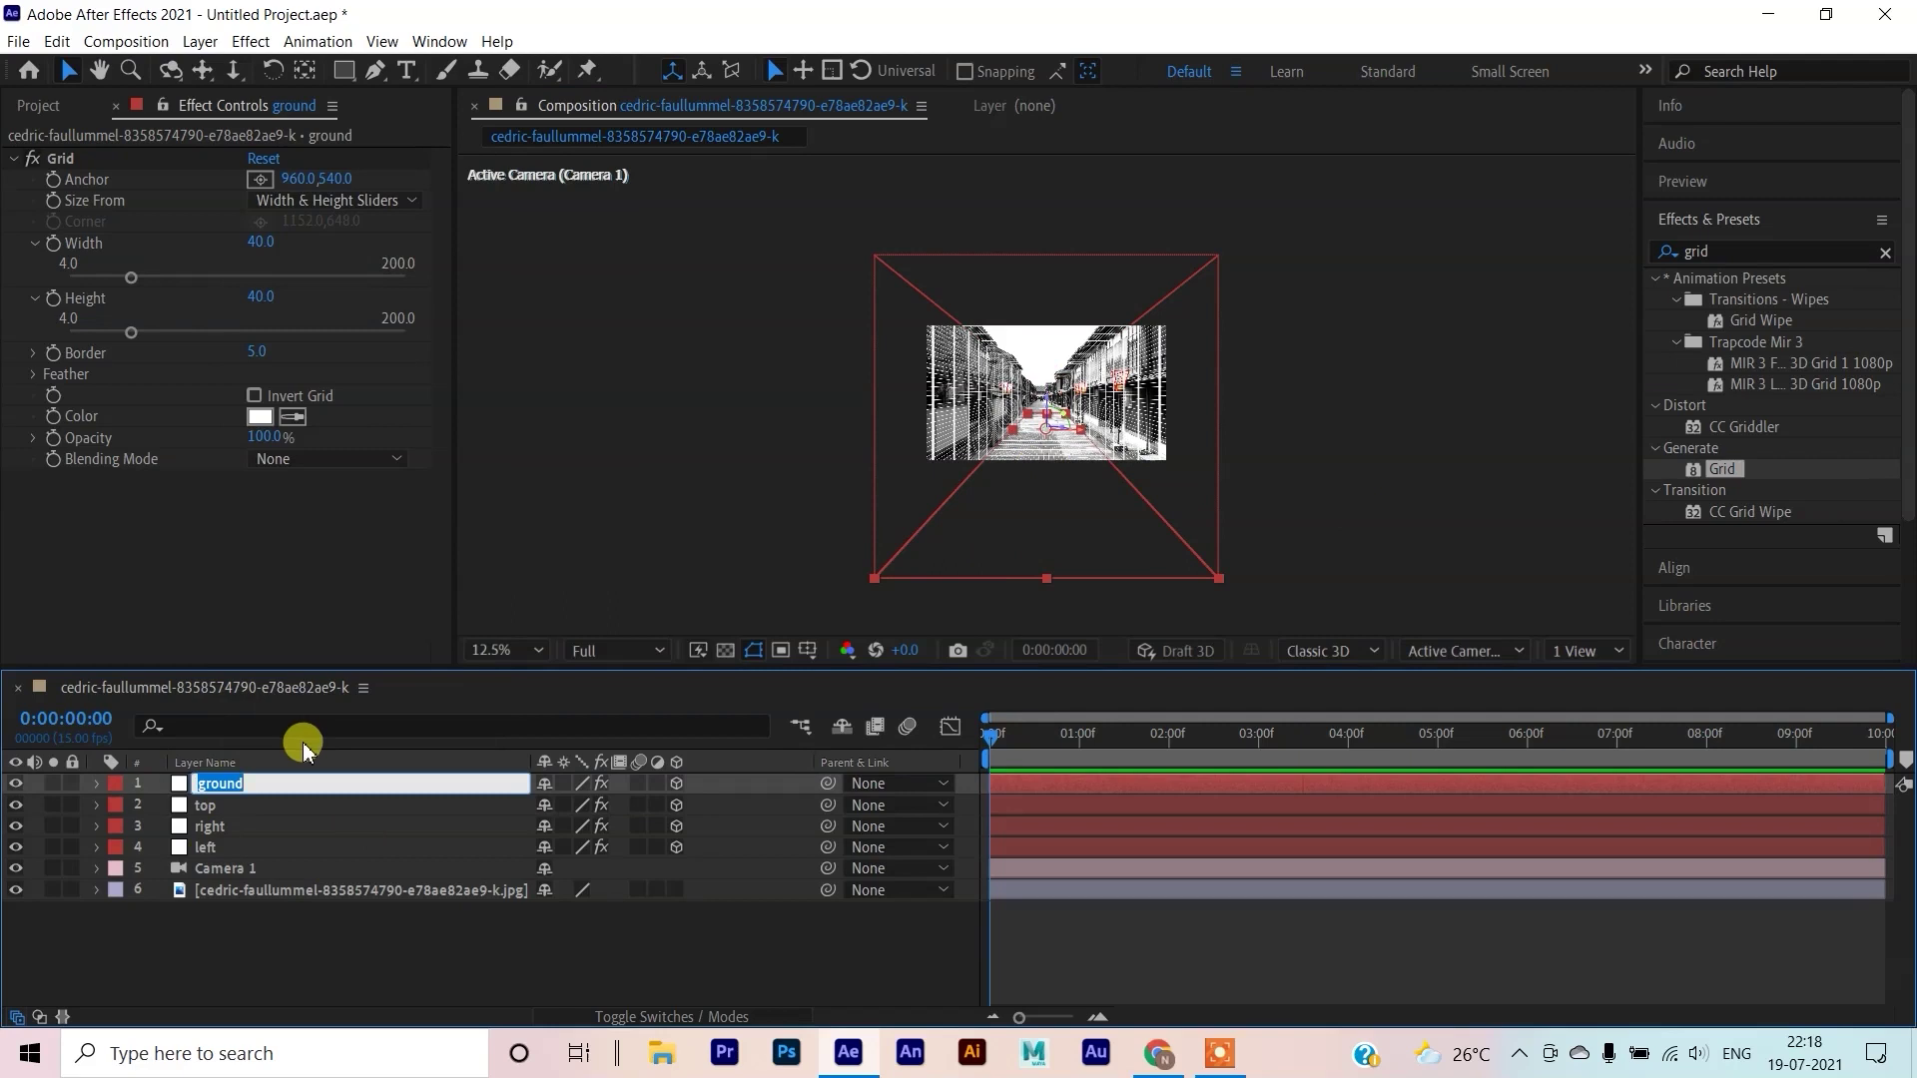
{"action": "left_click", "coordinate": [304, 949]}
{"action": "left_click", "coordinate": [329, 789]}
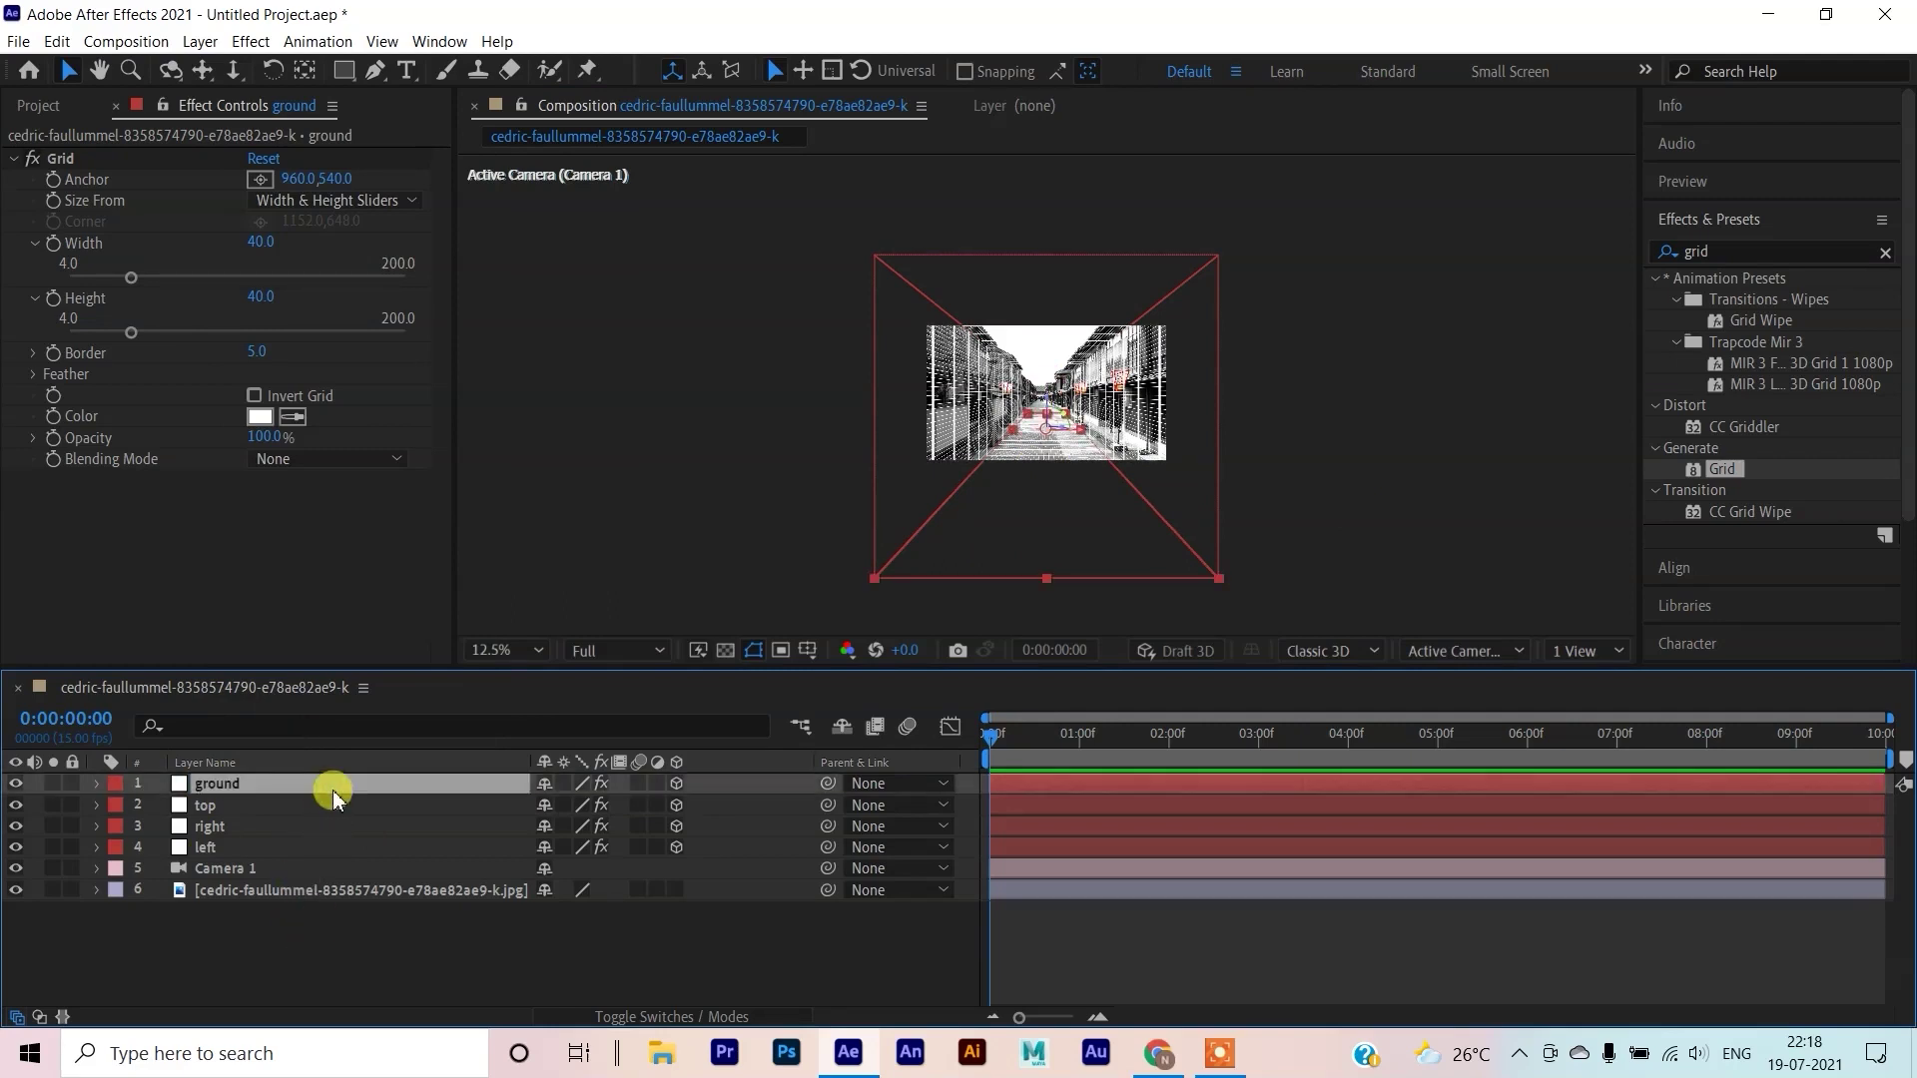
{"action": "key", "text": "Return"}
{"action": "left_click", "coordinate": [341, 938]}
{"action": "left_click", "coordinate": [331, 786]}
{"action": "key", "text": "Return"}
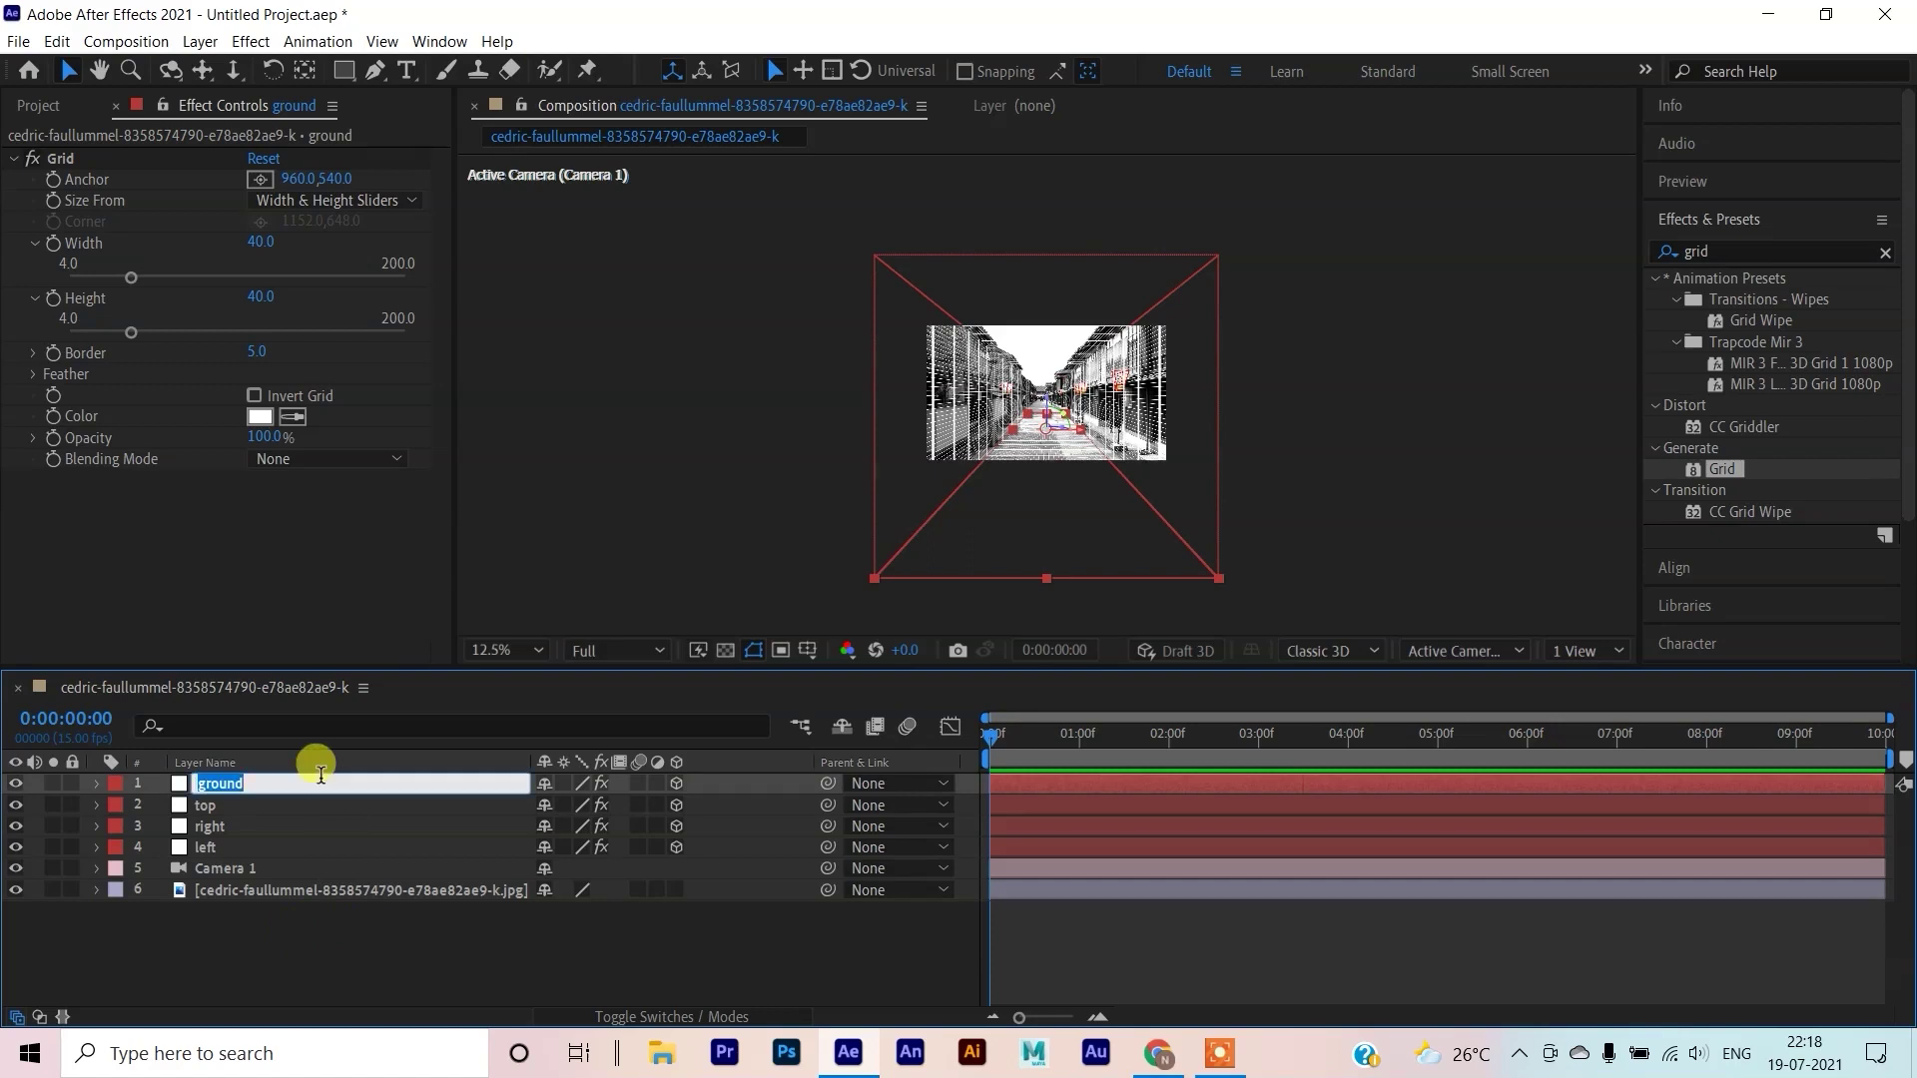
{"action": "left_click", "coordinate": [325, 964]}
{"action": "left_click", "coordinate": [312, 821]}
{"action": "key", "text": "Return"}
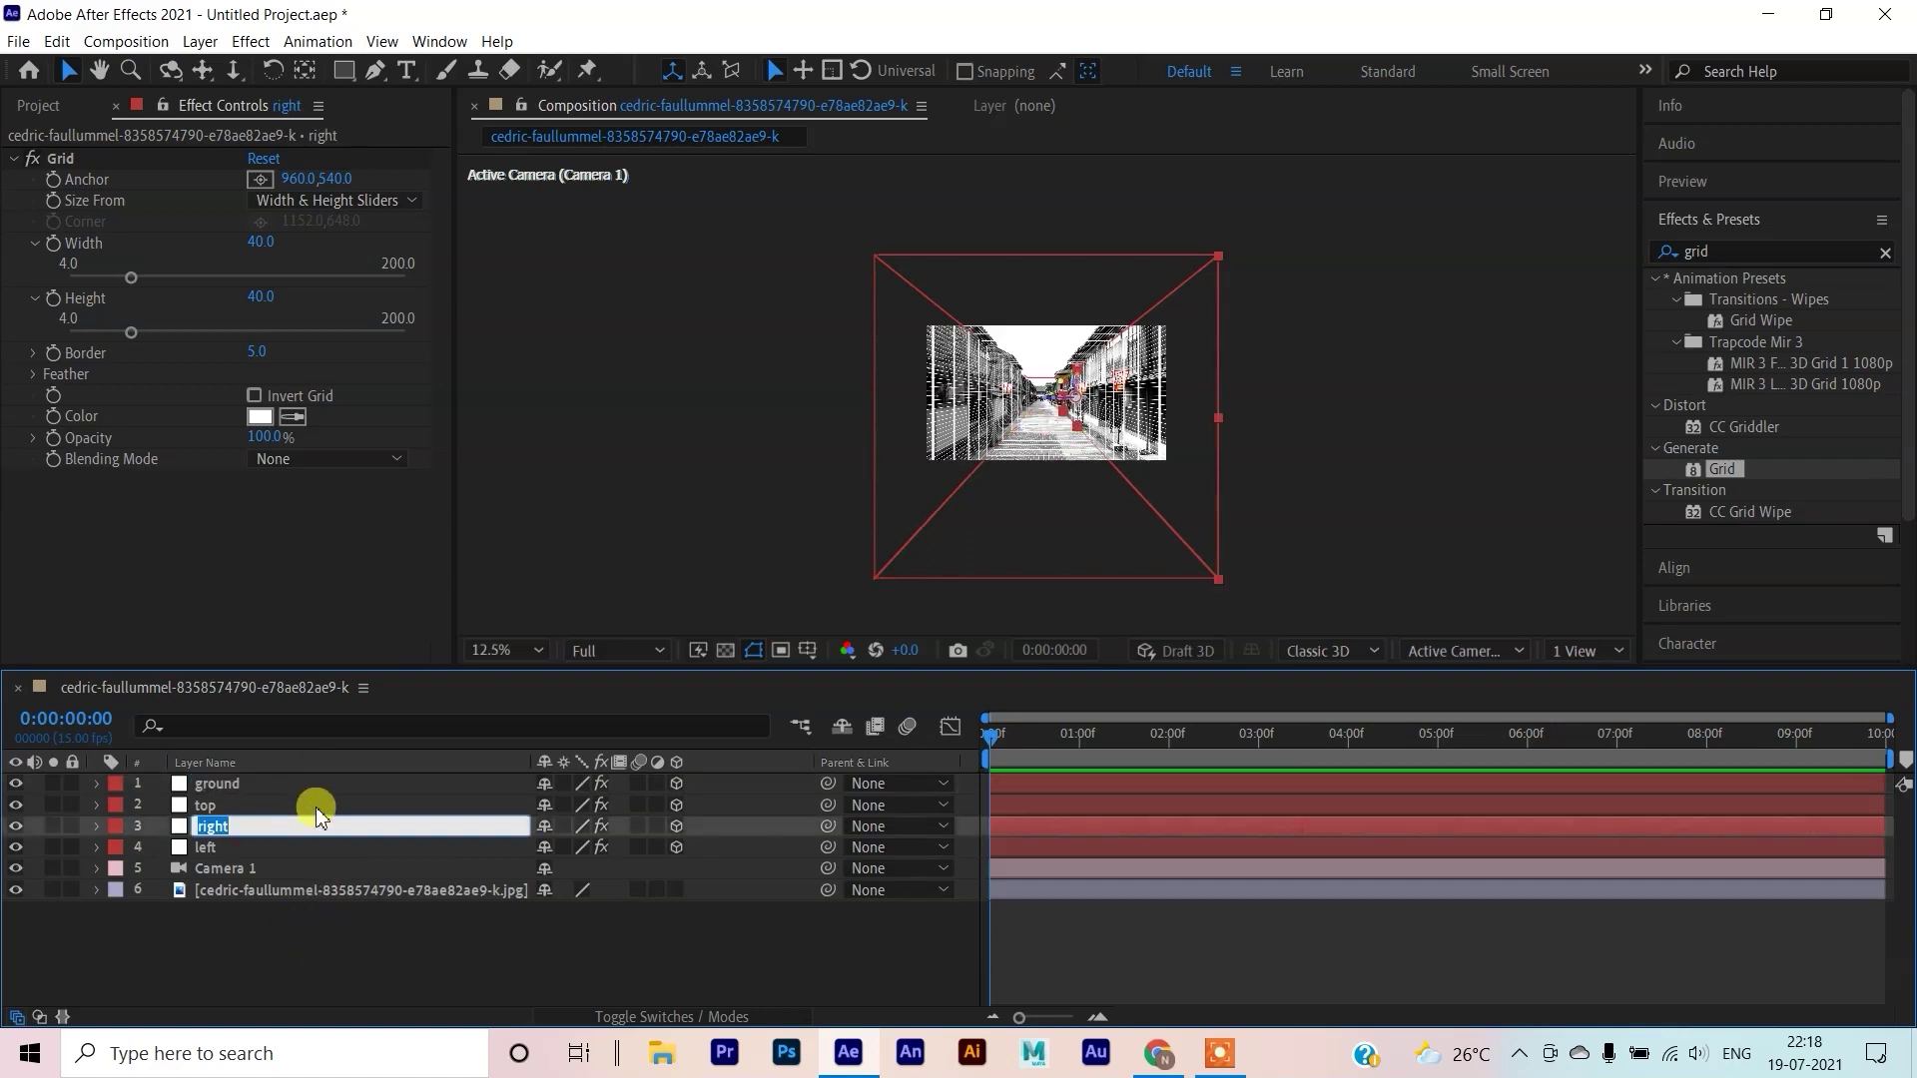
{"action": "left_click", "coordinate": [350, 960]}
{"action": "left_click", "coordinate": [319, 799]}
{"action": "key", "text": "Return"}
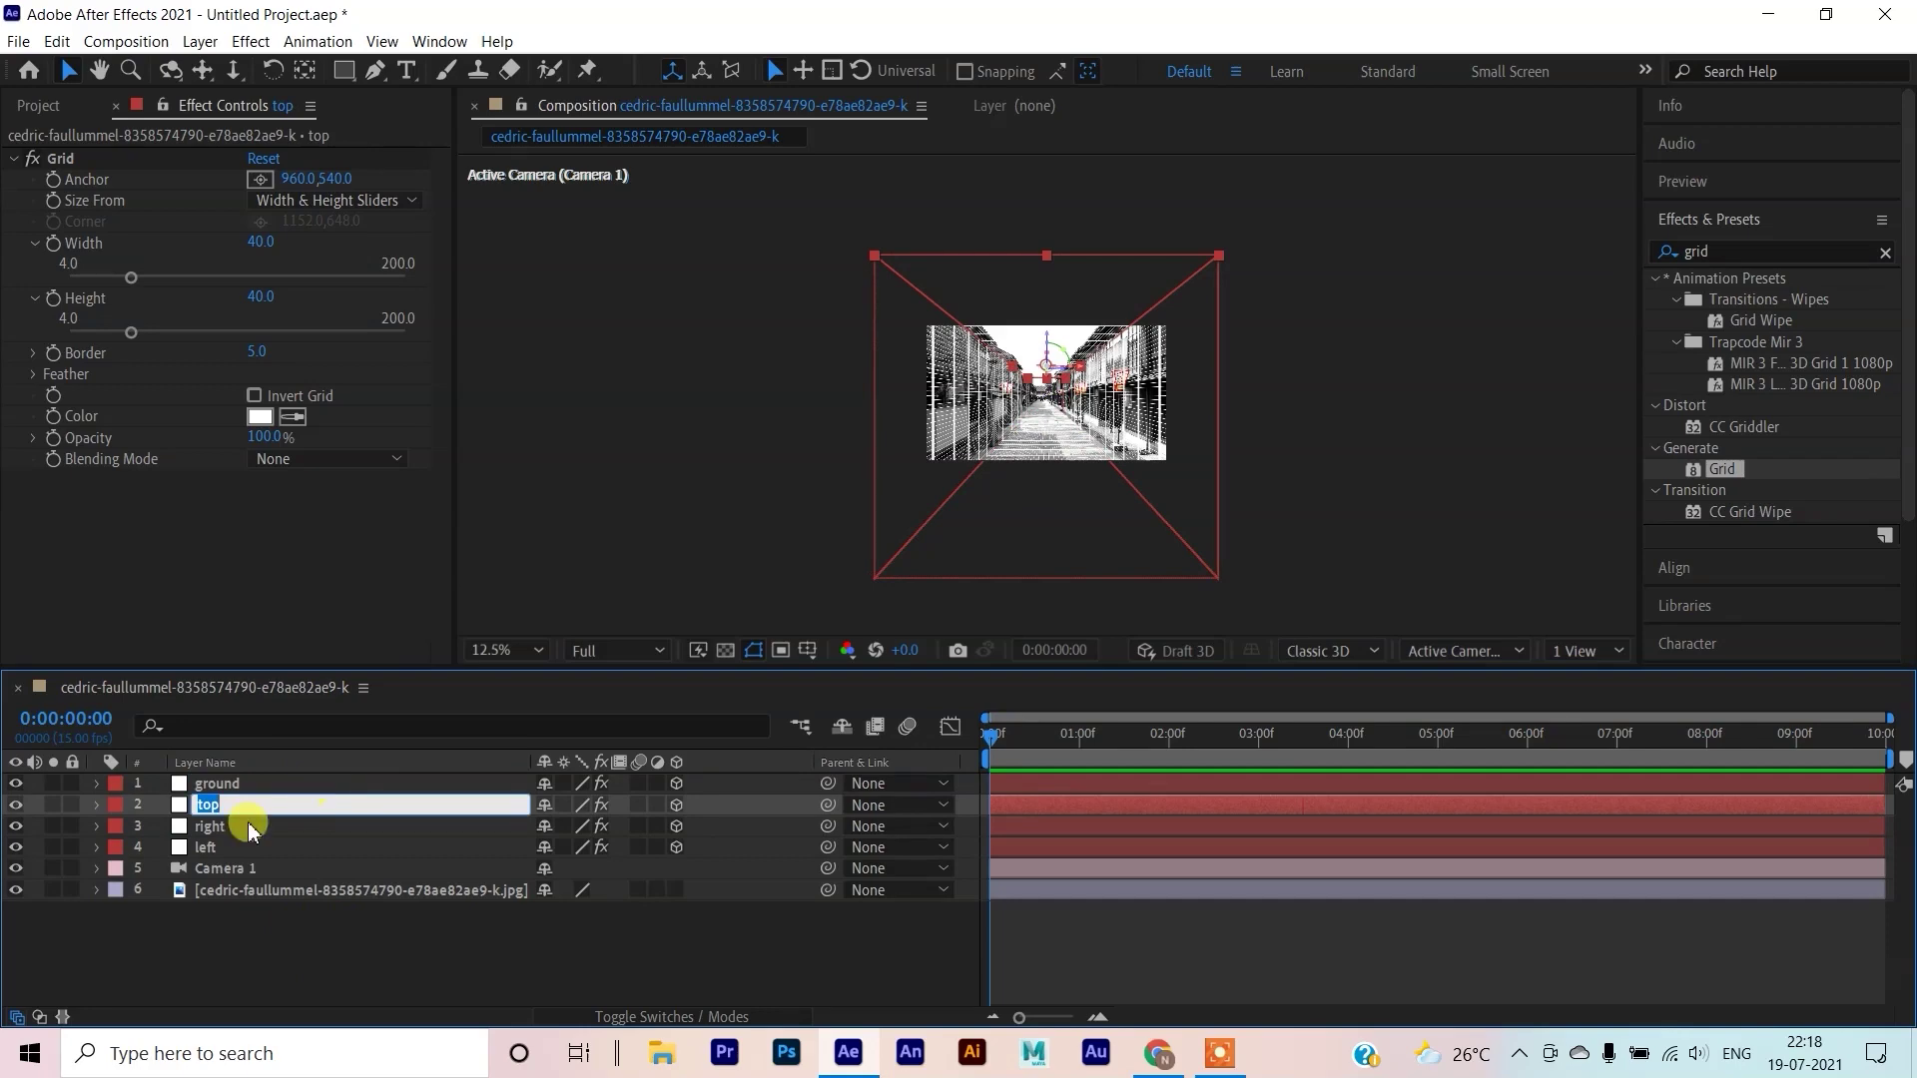
{"action": "left_click", "coordinate": [386, 997]}
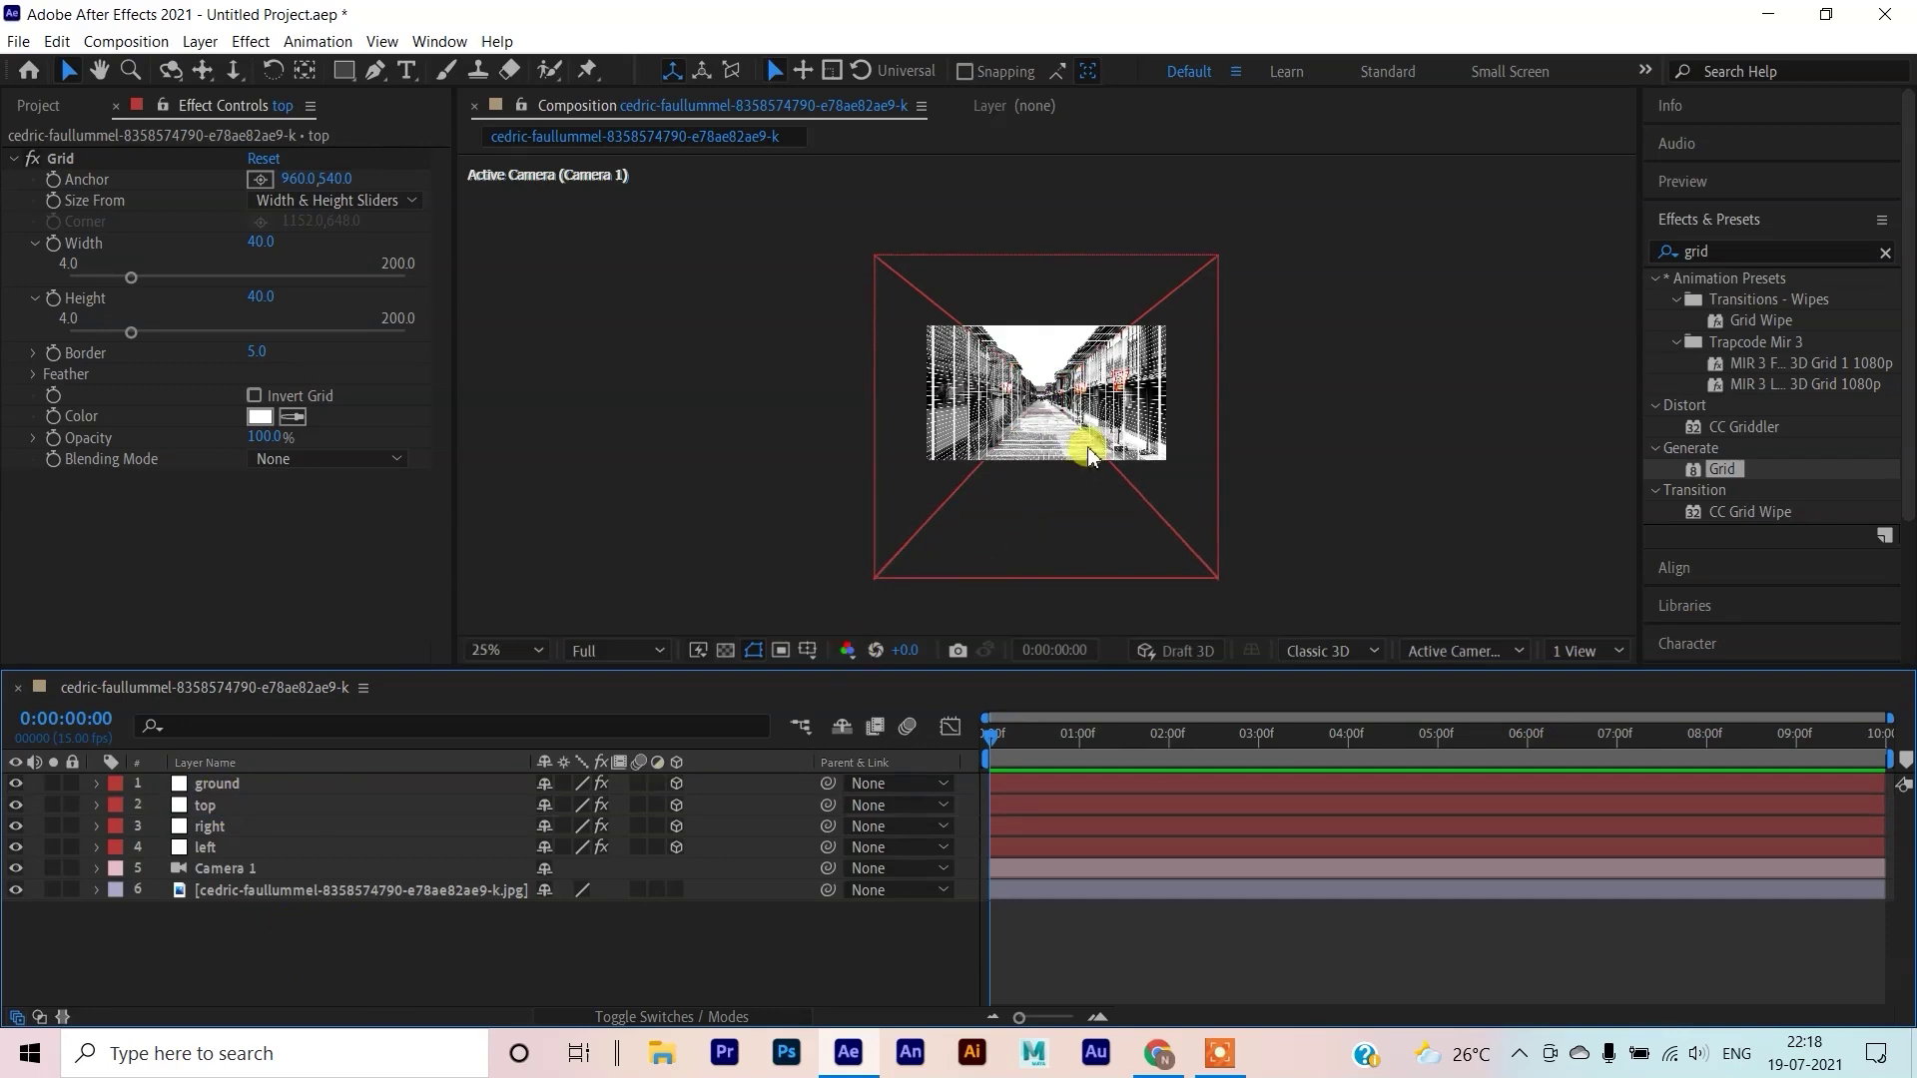
Duplicate the ground layer and move the copy up to about the middle of the street's height
{"action": "scroll", "coordinate": [1089, 454], "scroll_direction": "up", "scroll_amount": 3}
{"action": "scroll", "coordinate": [985, 415], "scroll_direction": "down", "scroll_amount": 4}
{"action": "left_click", "coordinate": [1045, 402]}
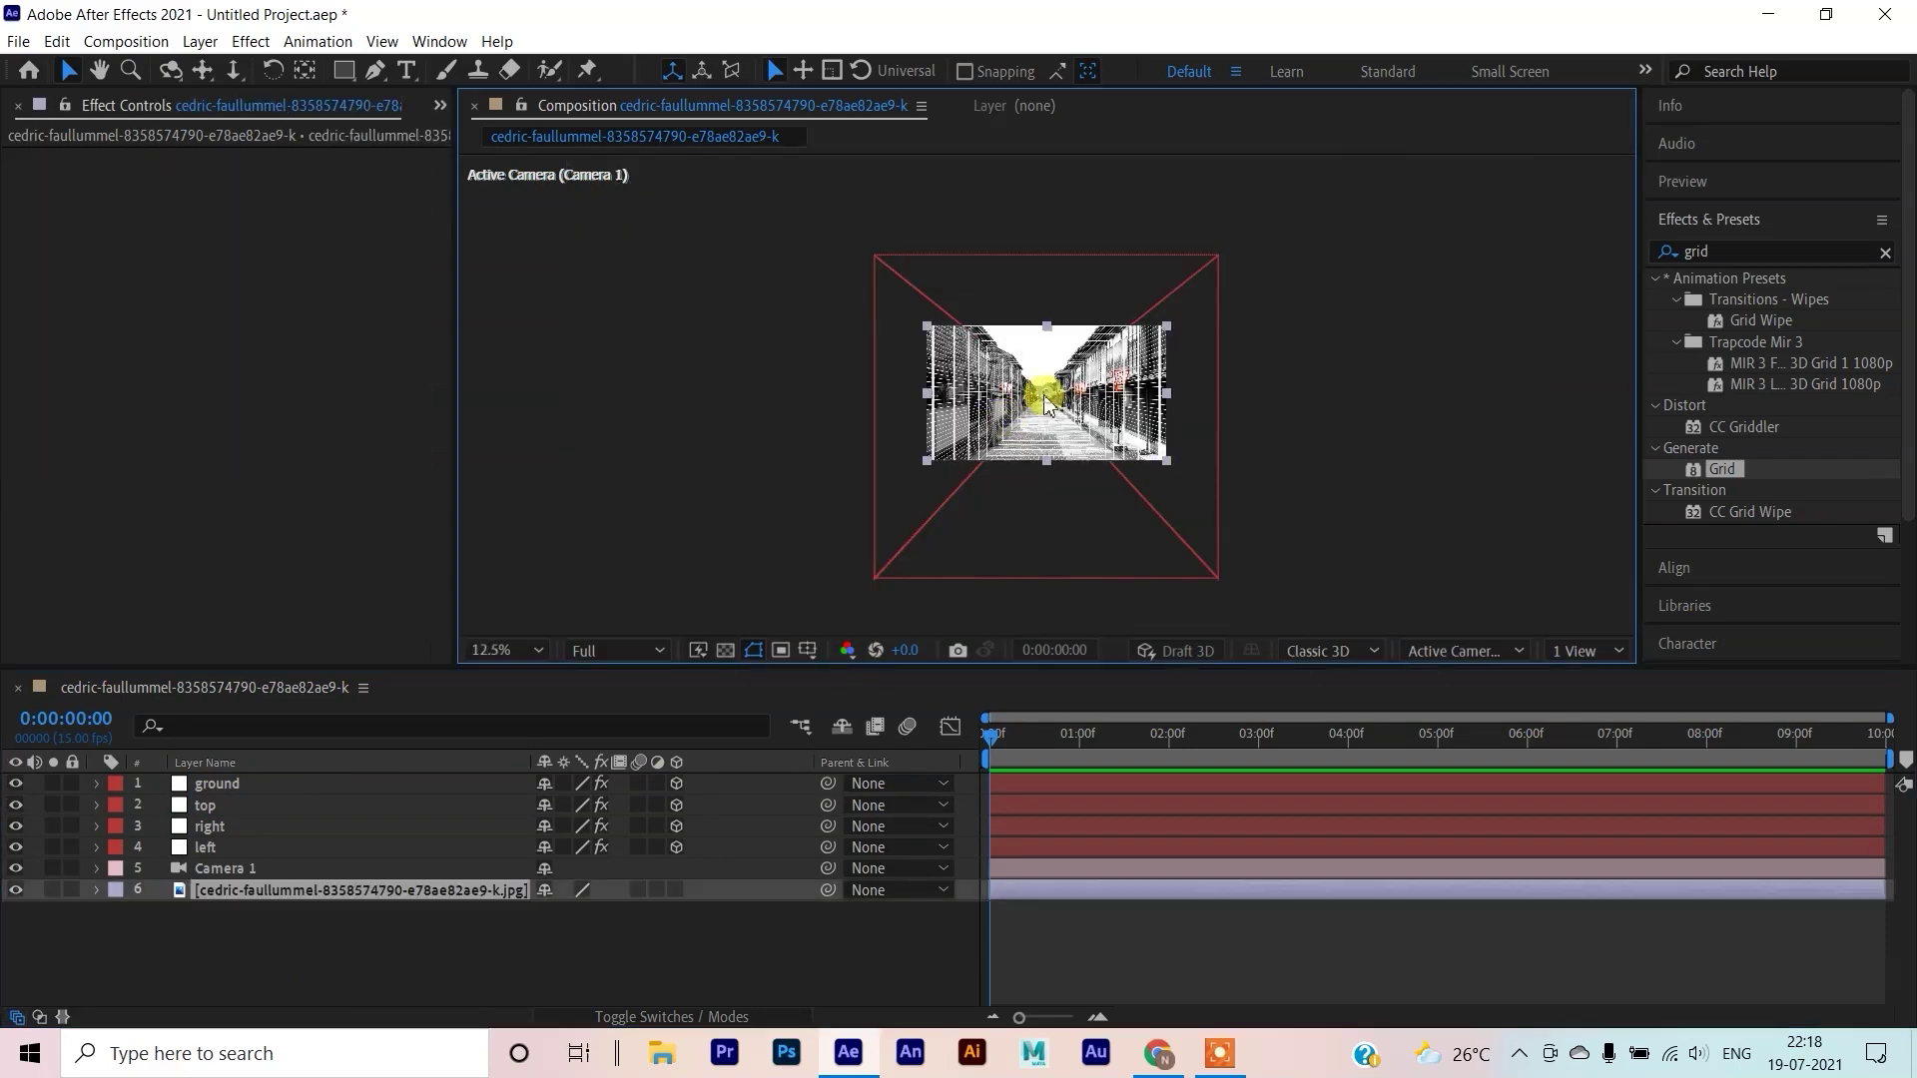
{"action": "scroll", "coordinate": [1059, 404], "scroll_direction": "up", "scroll_amount": 4}
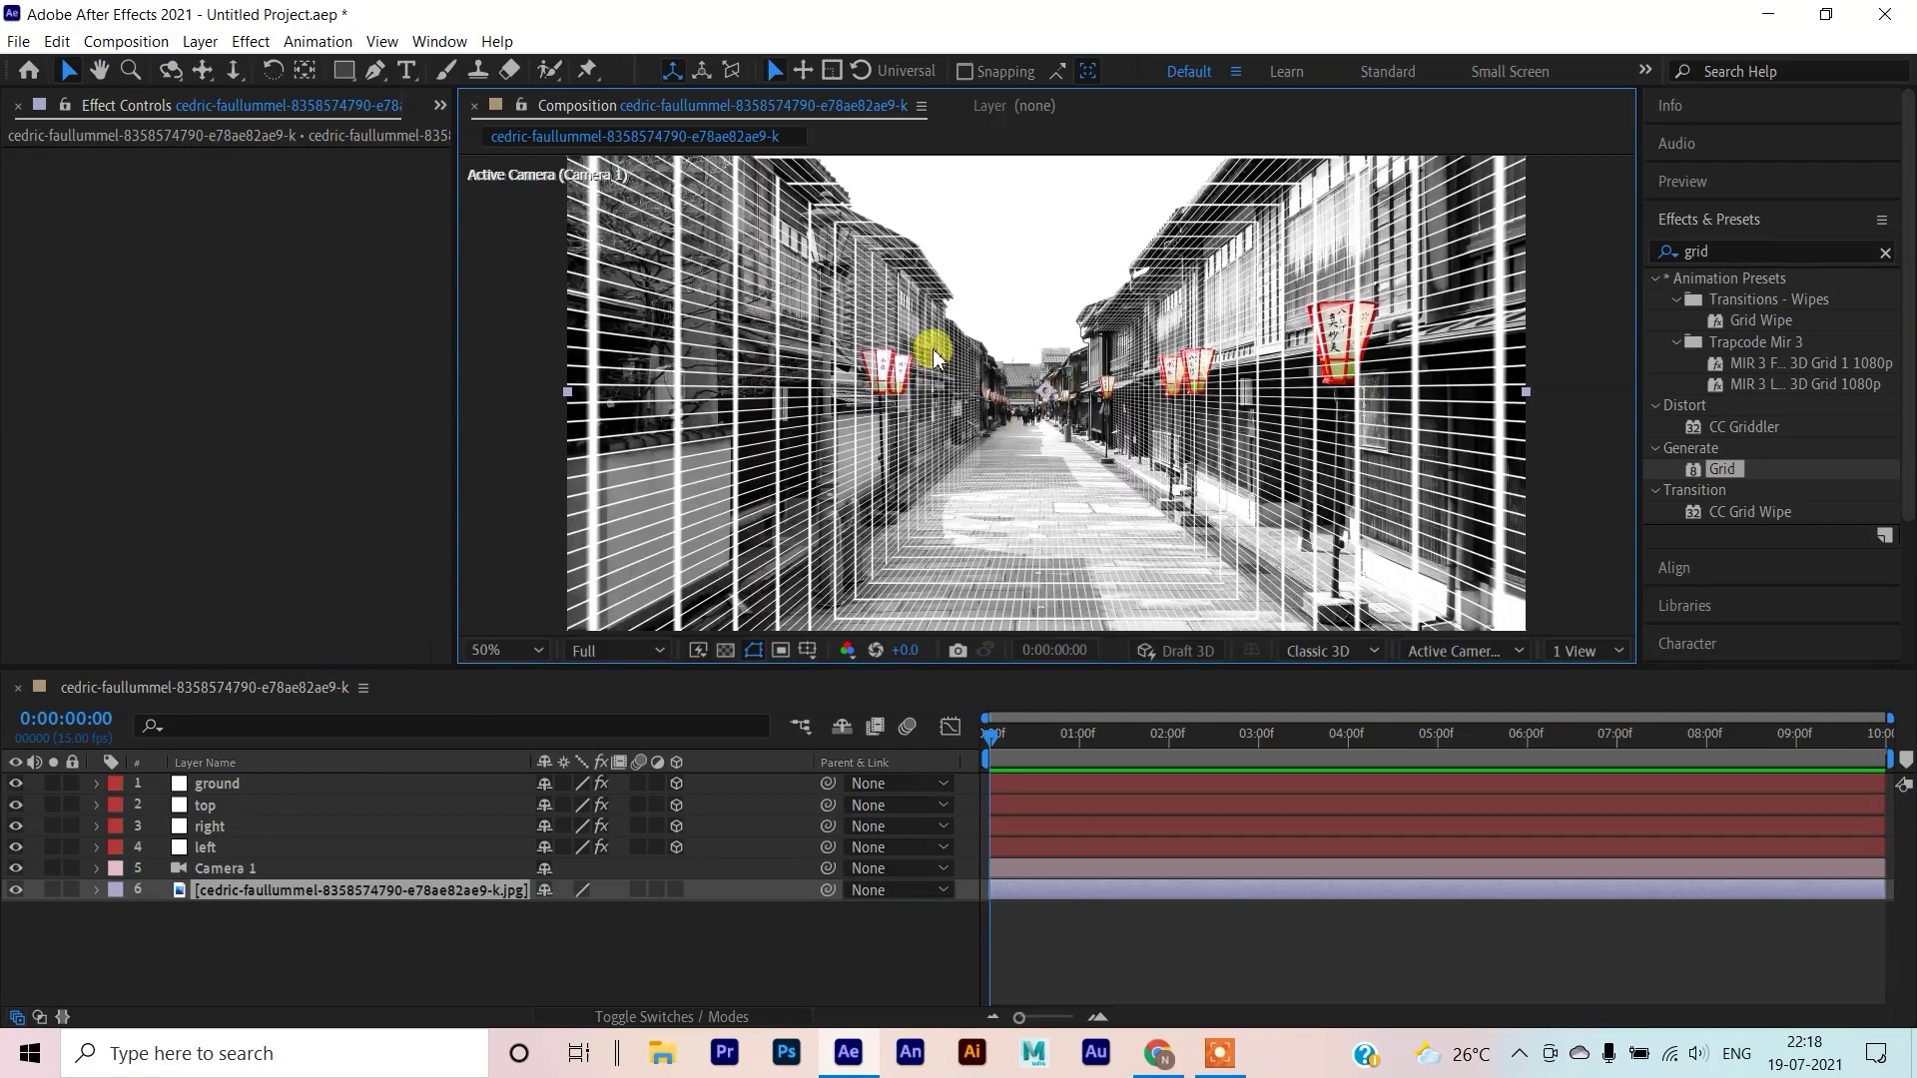
{"action": "scroll", "coordinate": [959, 396], "scroll_direction": "down", "scroll_amount": 4}
{"action": "left_click", "coordinate": [1008, 539]}
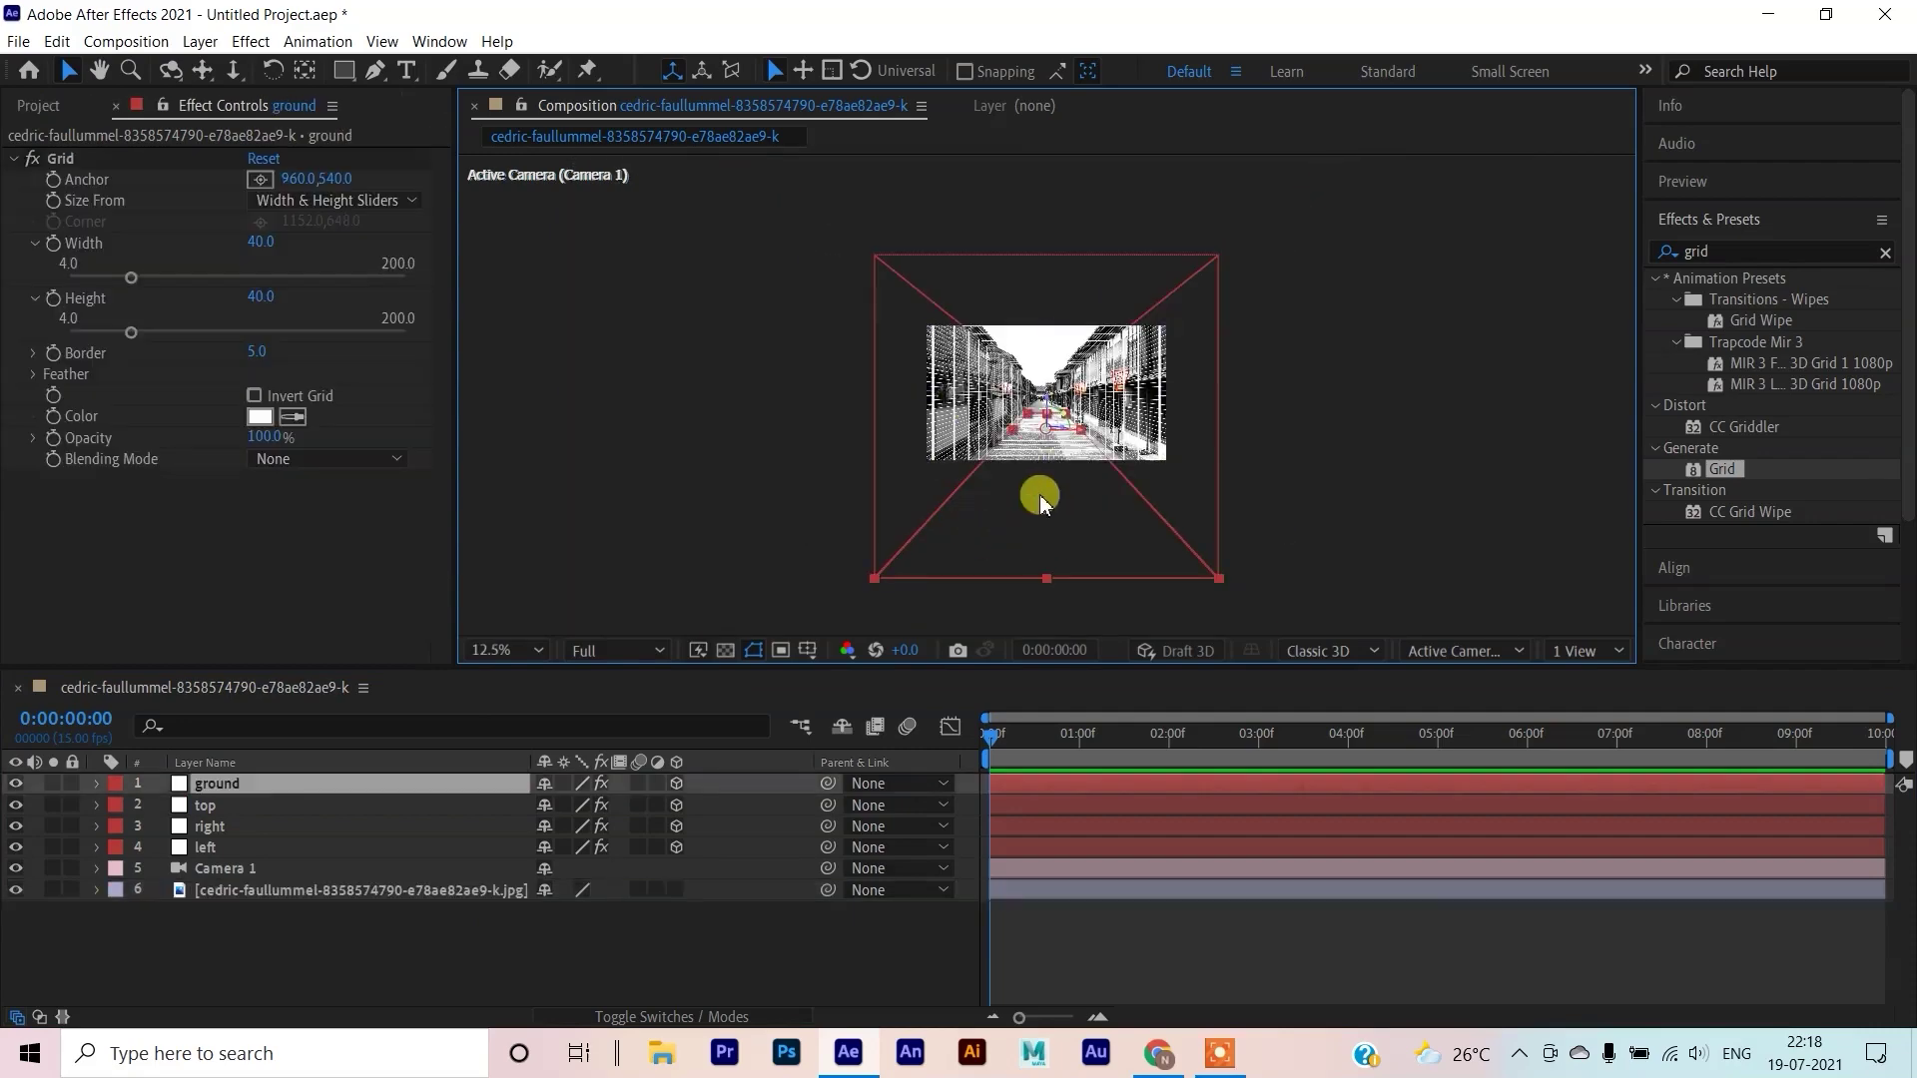
{"action": "key", "text": "ctrl+d"}
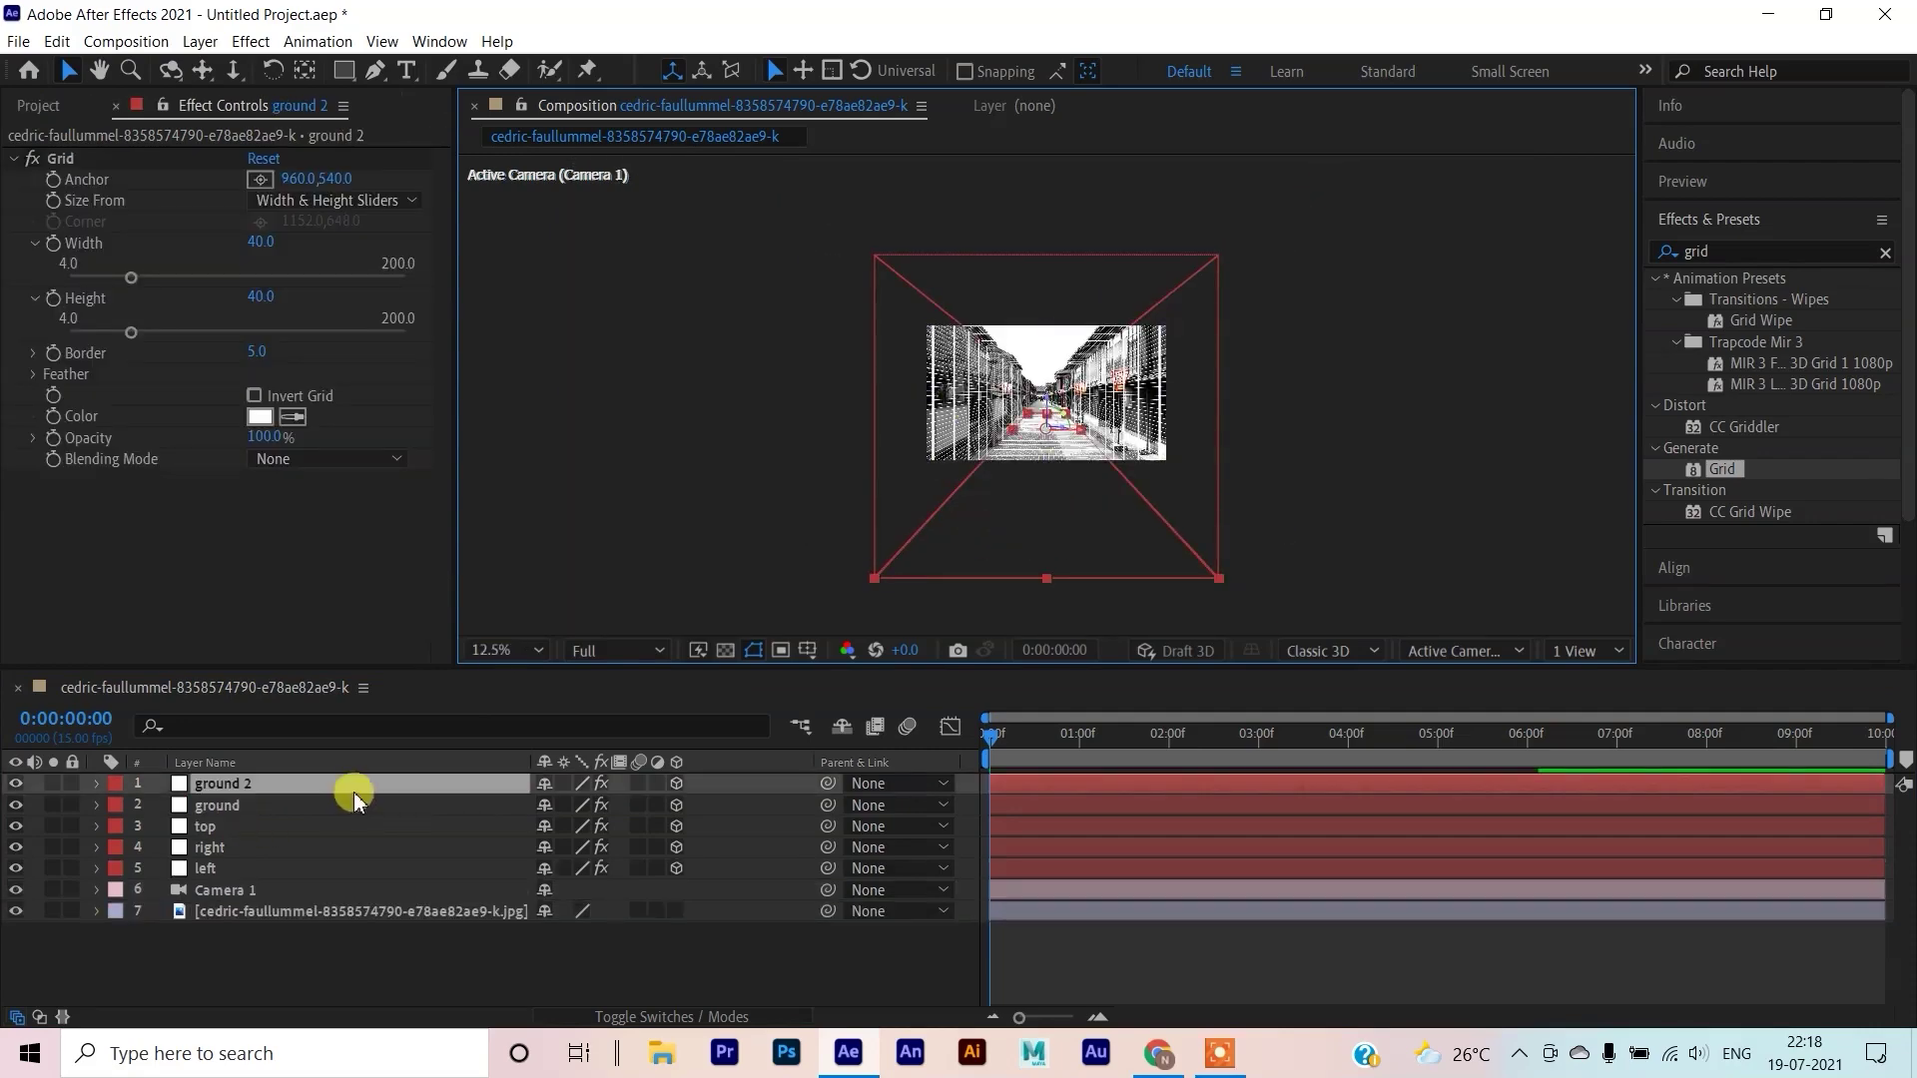
{"action": "scroll", "coordinate": [1046, 431], "scroll_direction": "up", "scroll_amount": 2}
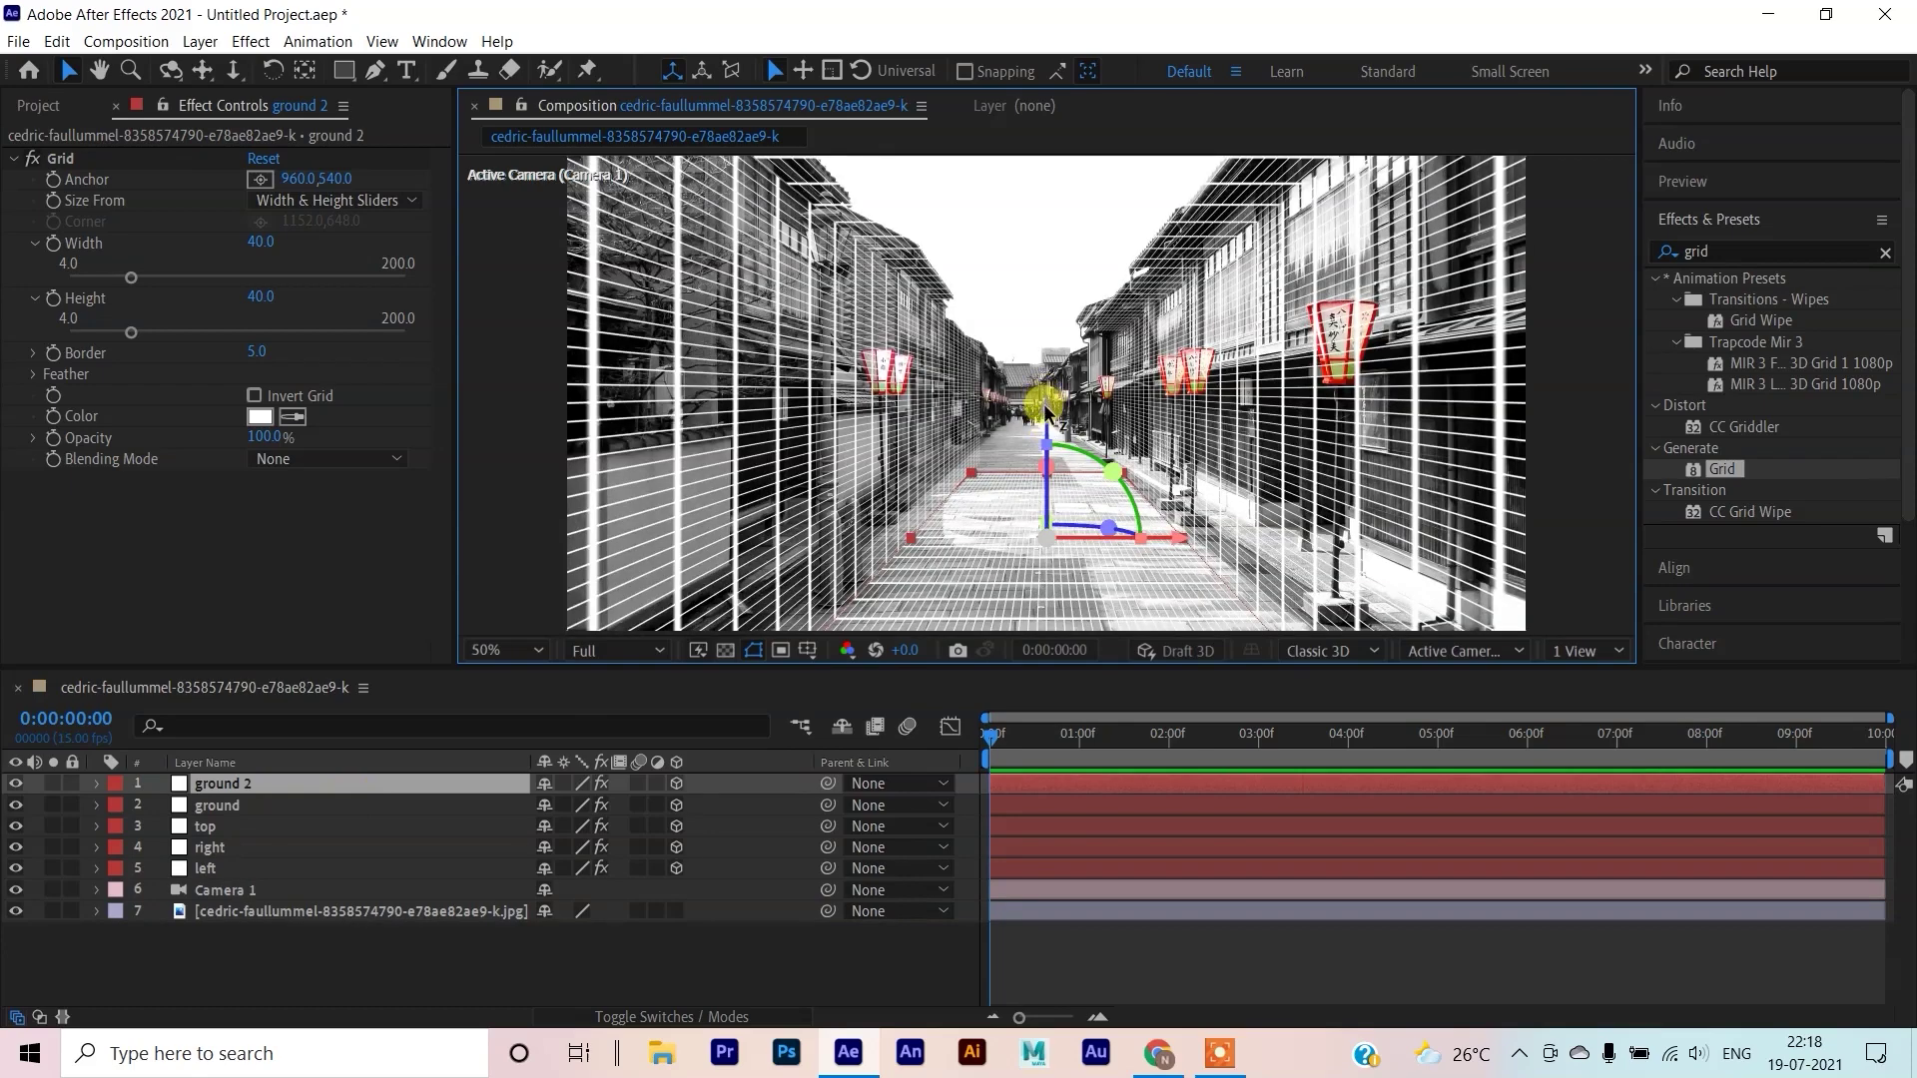
{"action": "left_click_drag", "start_coordinate": [1045, 409], "coordinate": [1059, 142]}
Set the X Rotation of the duplicated ground layer to 0° so it stands upright facing the camera
{"action": "key", "text": "r"}
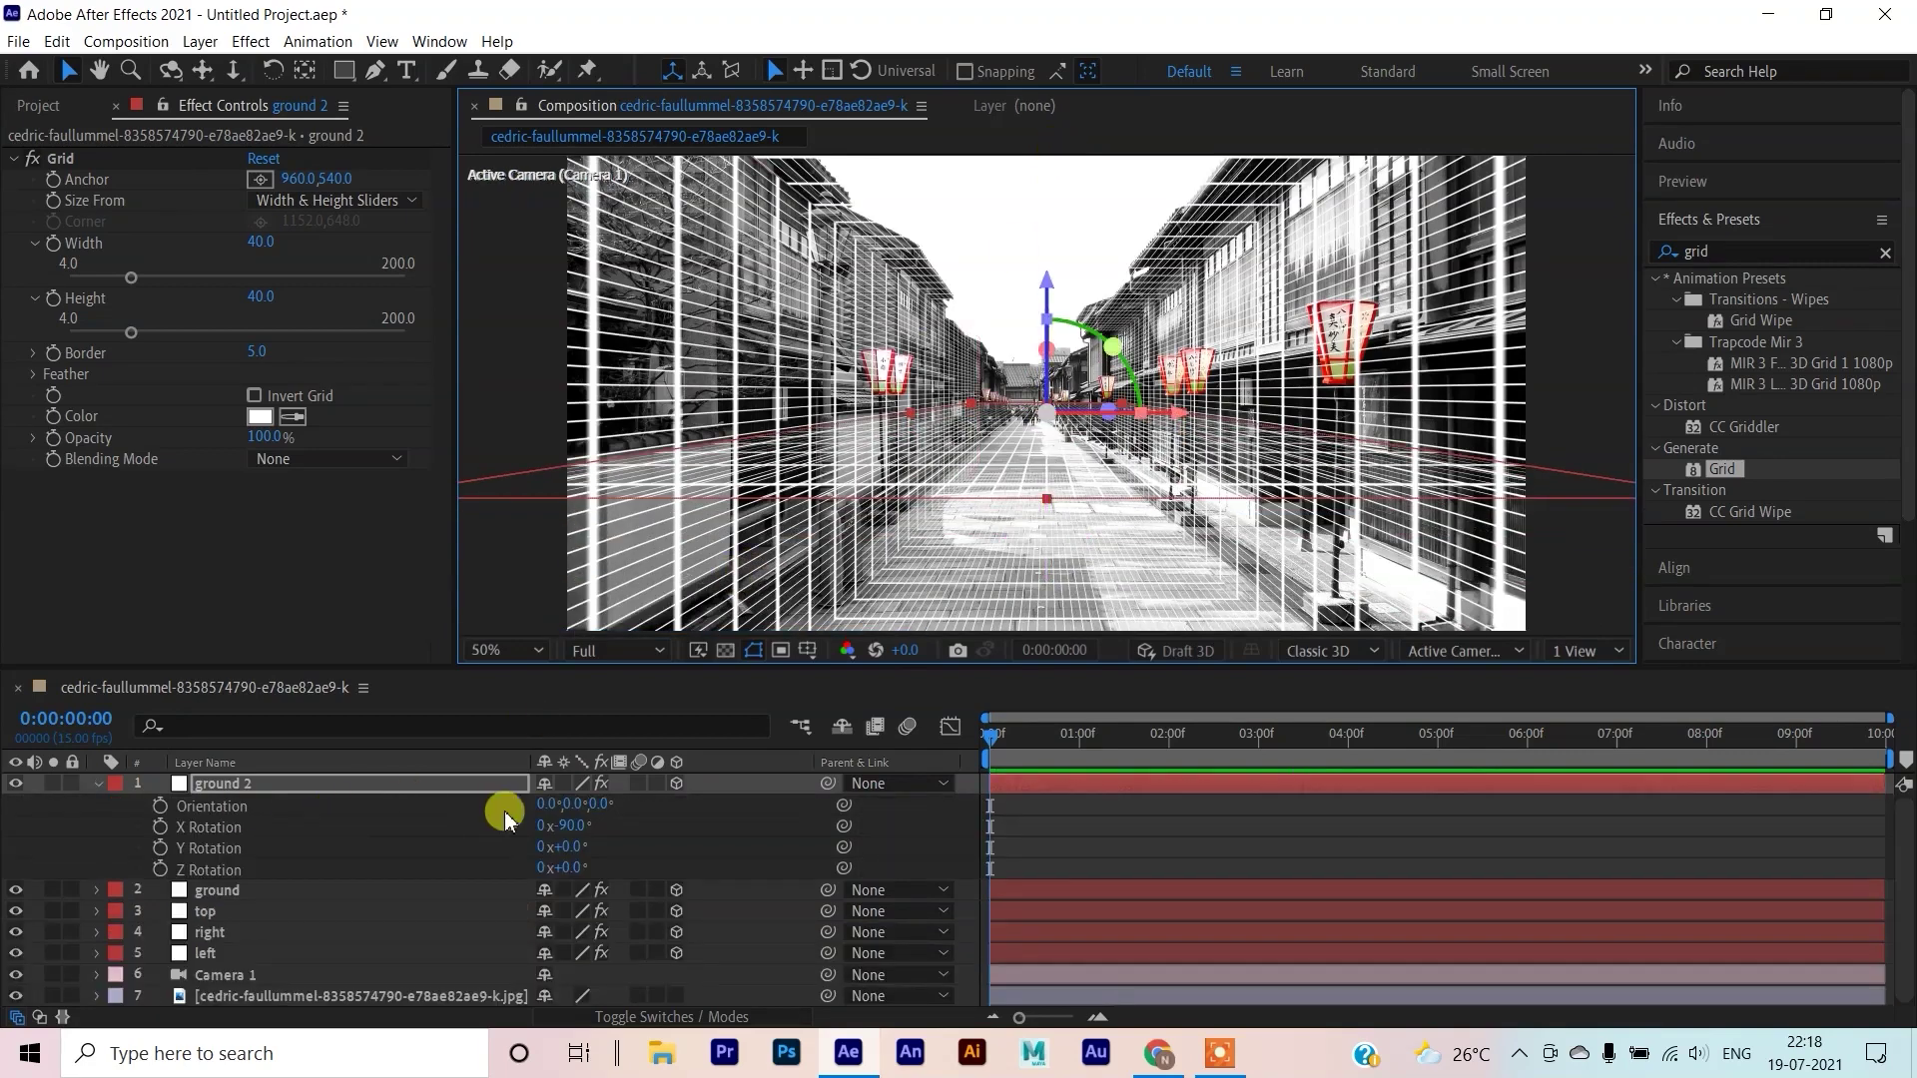
{"action": "mouse_move", "coordinate": [571, 847]}
{"action": "left_mouse_down"}
{"action": "mouse_move", "coordinate": [591, 834]}
{"action": "mouse_move", "coordinate": [561, 822]}
{"action": "mouse_move", "coordinate": [601, 832]}
{"action": "left_mouse_up"}
{"action": "key", "text": "ctrl+a"}
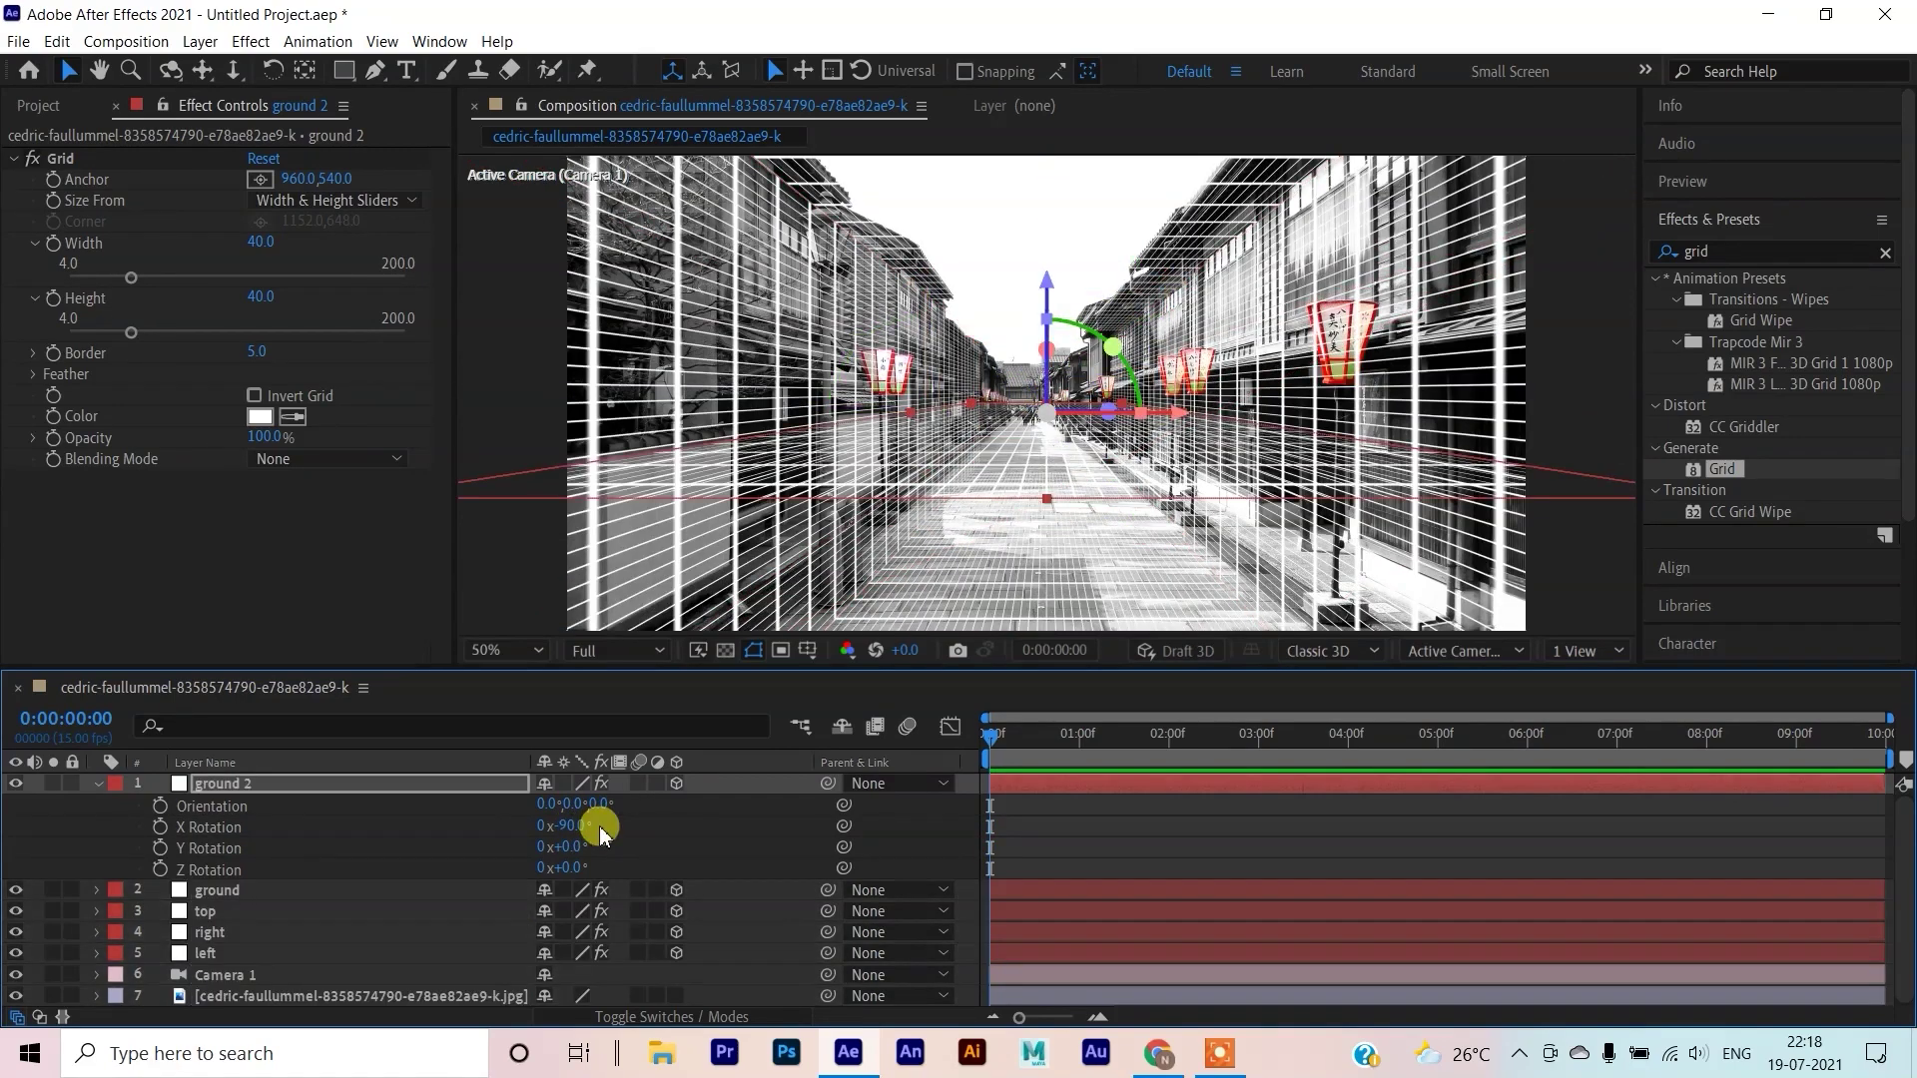
{"action": "left_click", "coordinate": [566, 828]}
{"action": "left_click", "coordinate": [562, 841]}
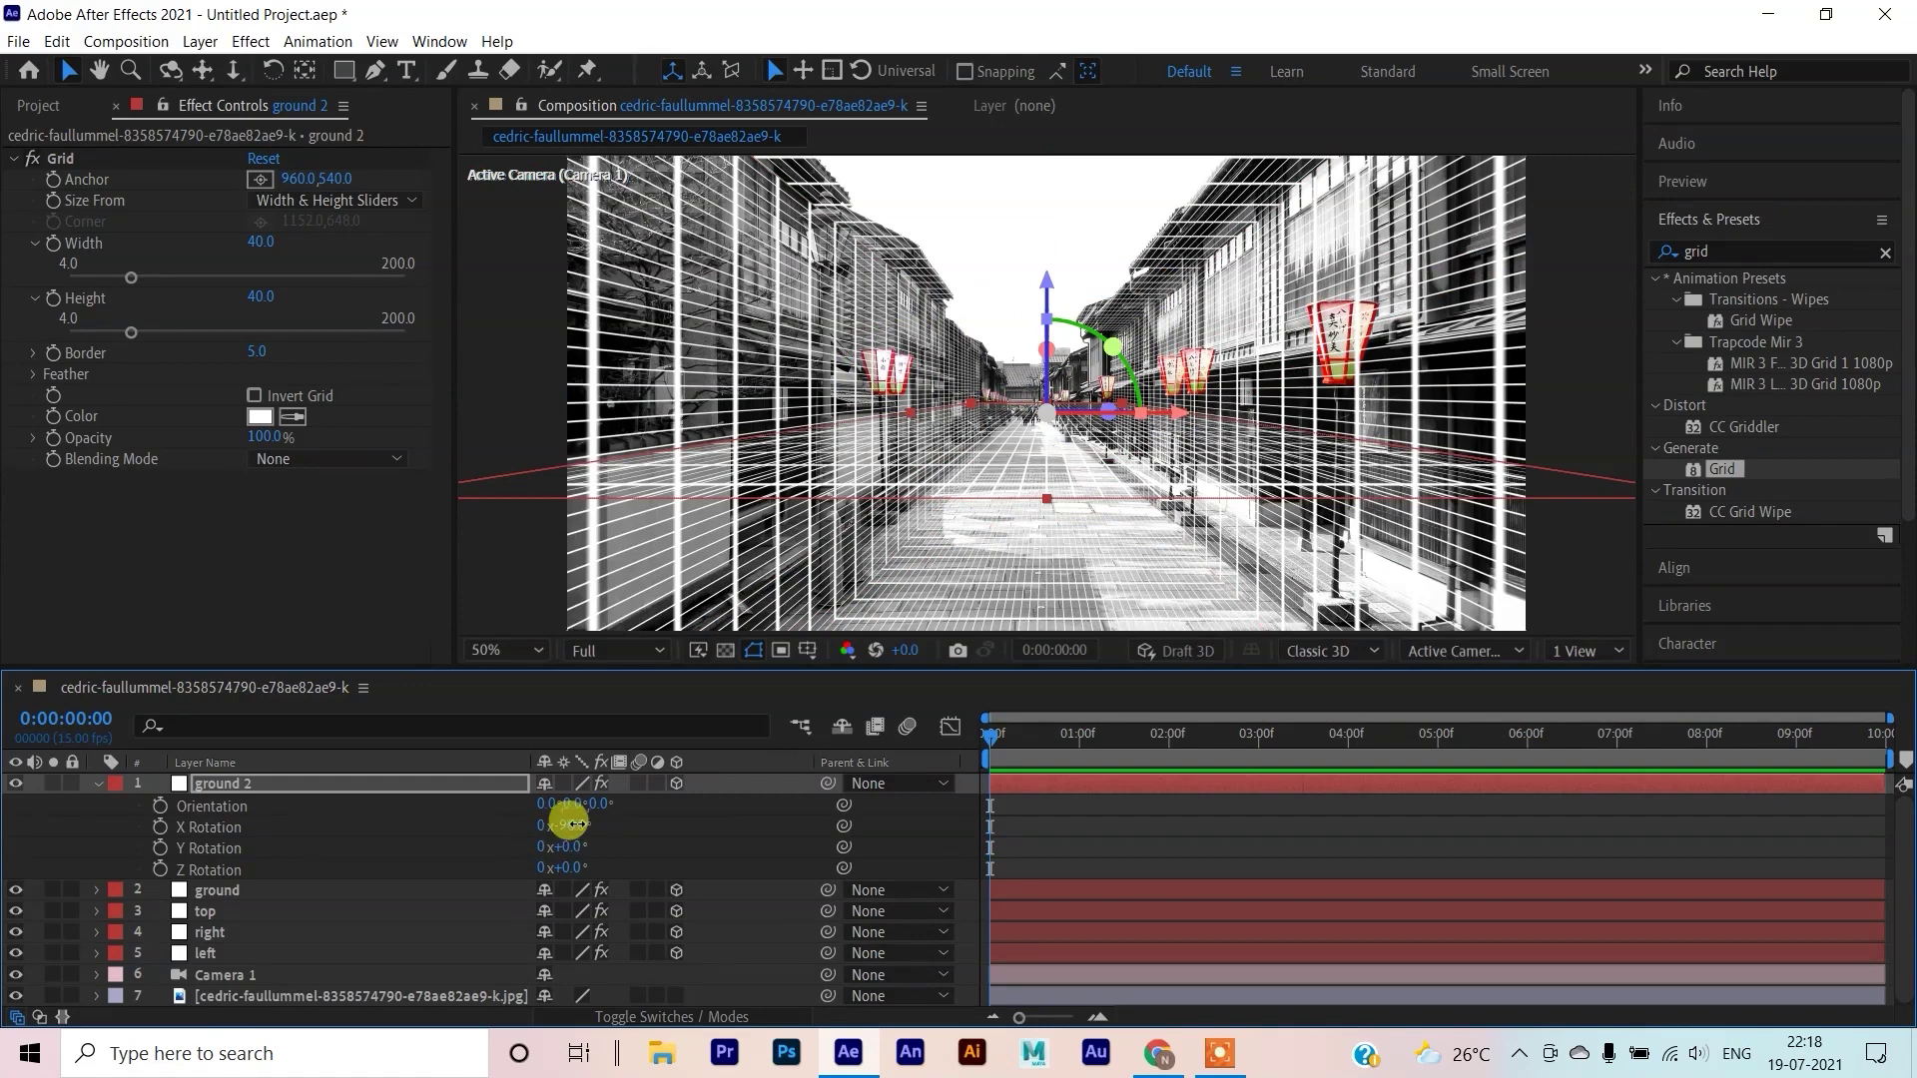
{"action": "mouse_move", "coordinate": [577, 824]}
{"action": "left_mouse_down"}
{"action": "mouse_move", "coordinate": [603, 817]}
{"action": "mouse_move", "coordinate": [585, 837]}
{"action": "left_mouse_up"}
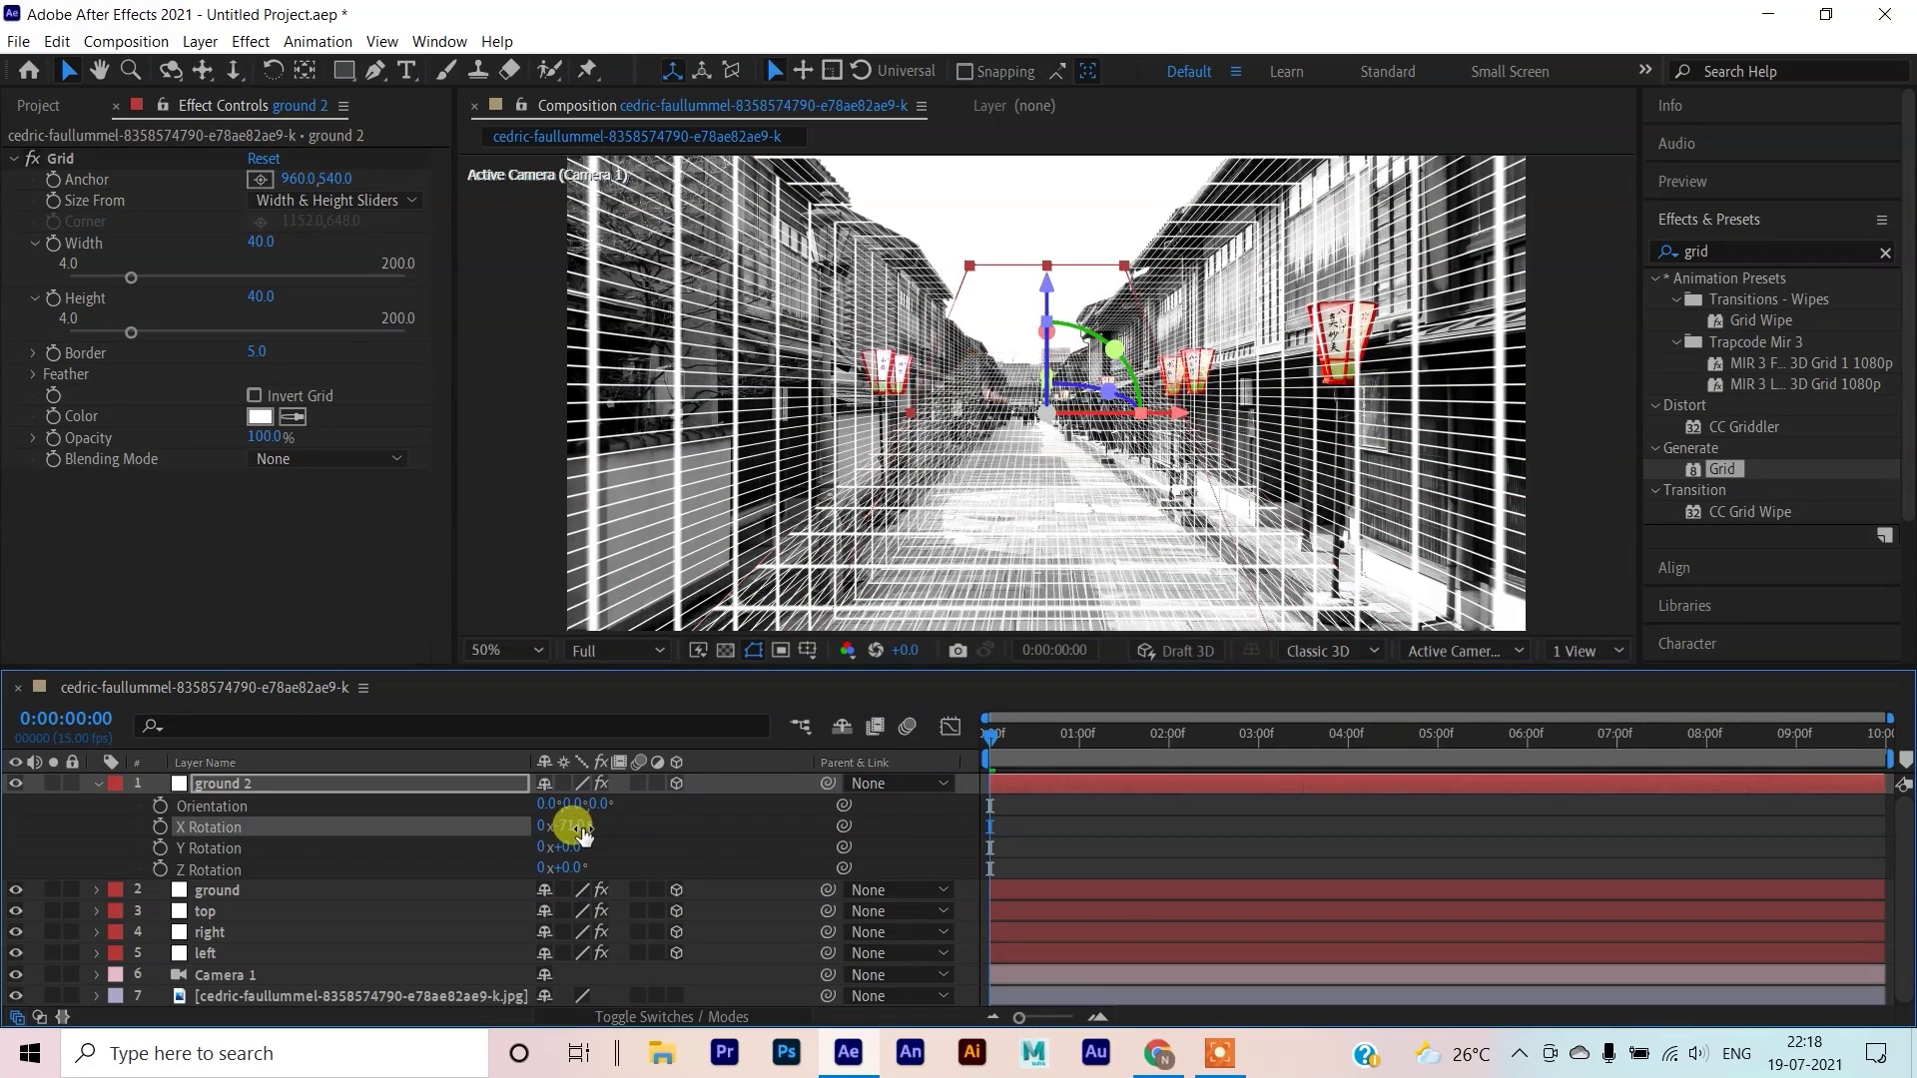
{"action": "left_click", "coordinate": [584, 837]}
{"action": "type", "text": "0"}
{"action": "key", "text": "Return"}
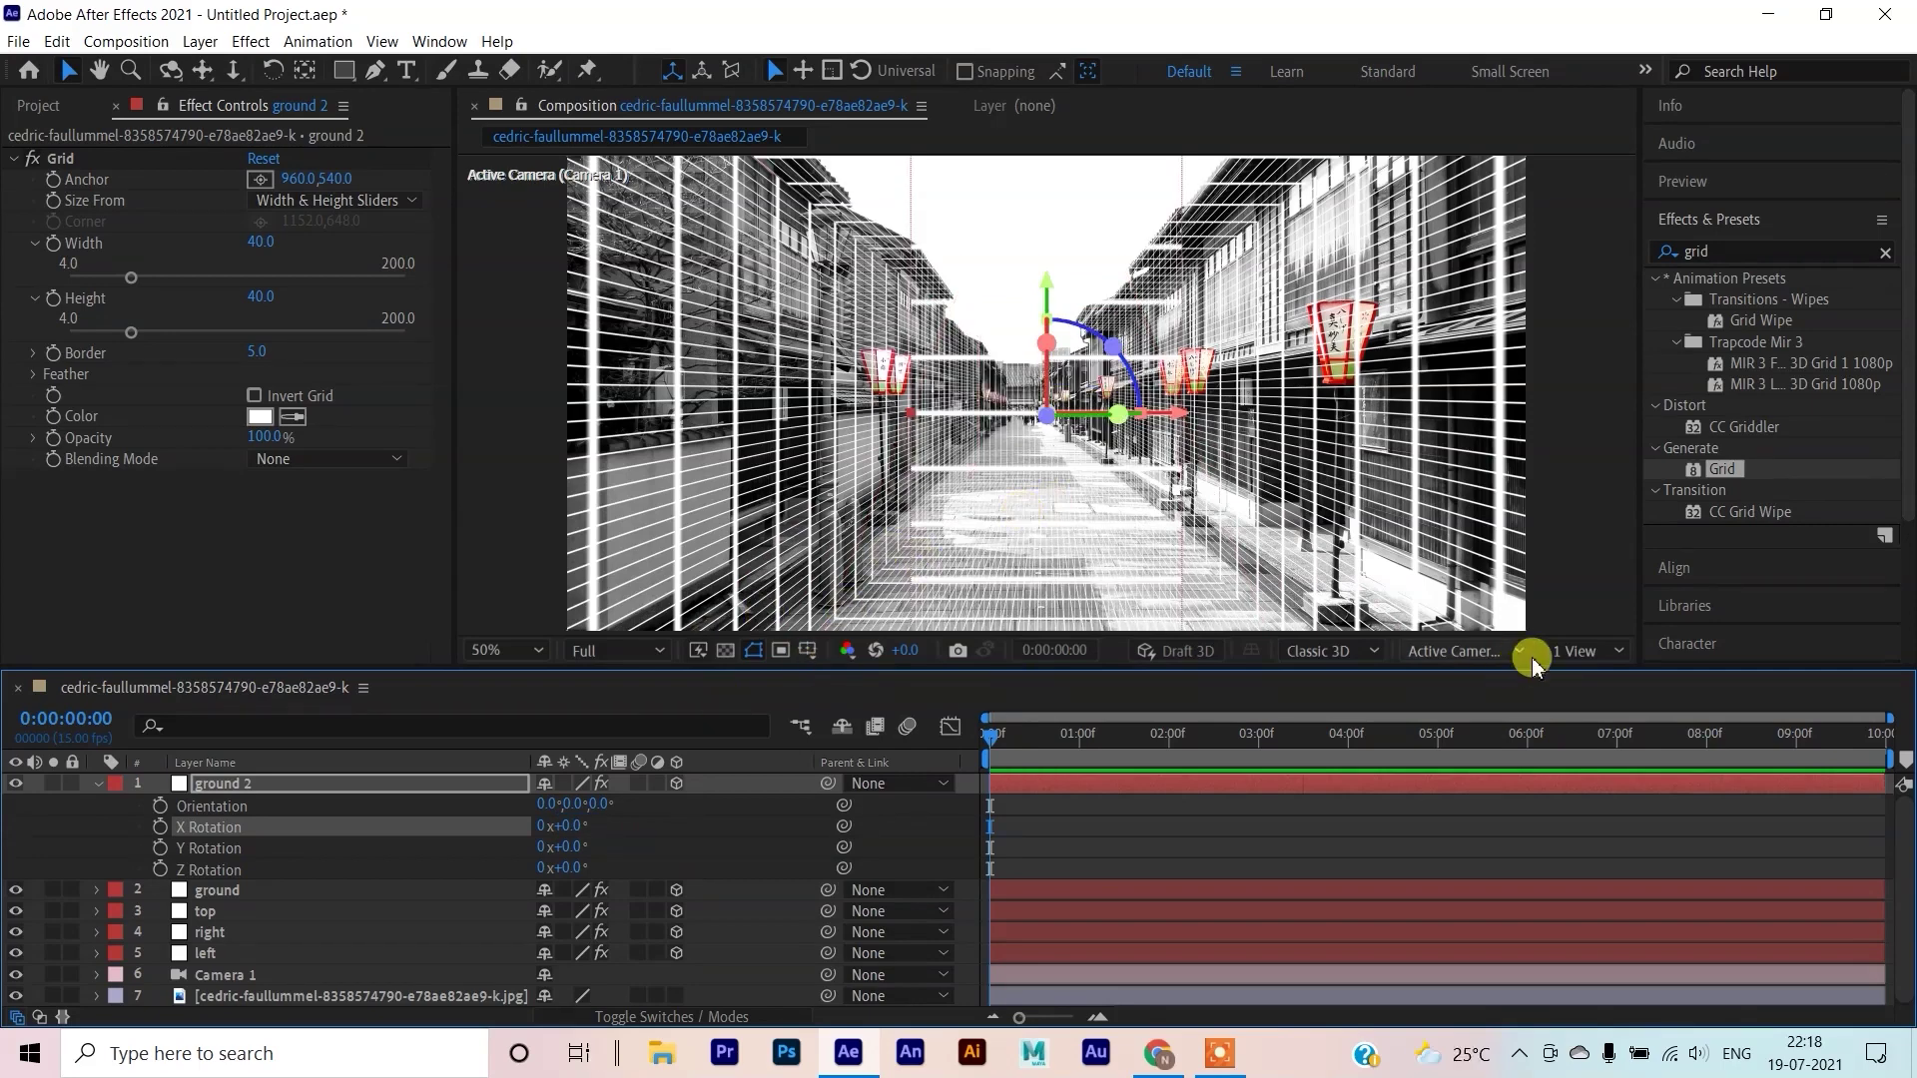
Show two views and, in the top view, move the upright plane back to the far end of the side layers
{"action": "left_click", "coordinate": [1584, 650]}
{"action": "left_click", "coordinate": [1590, 702]}
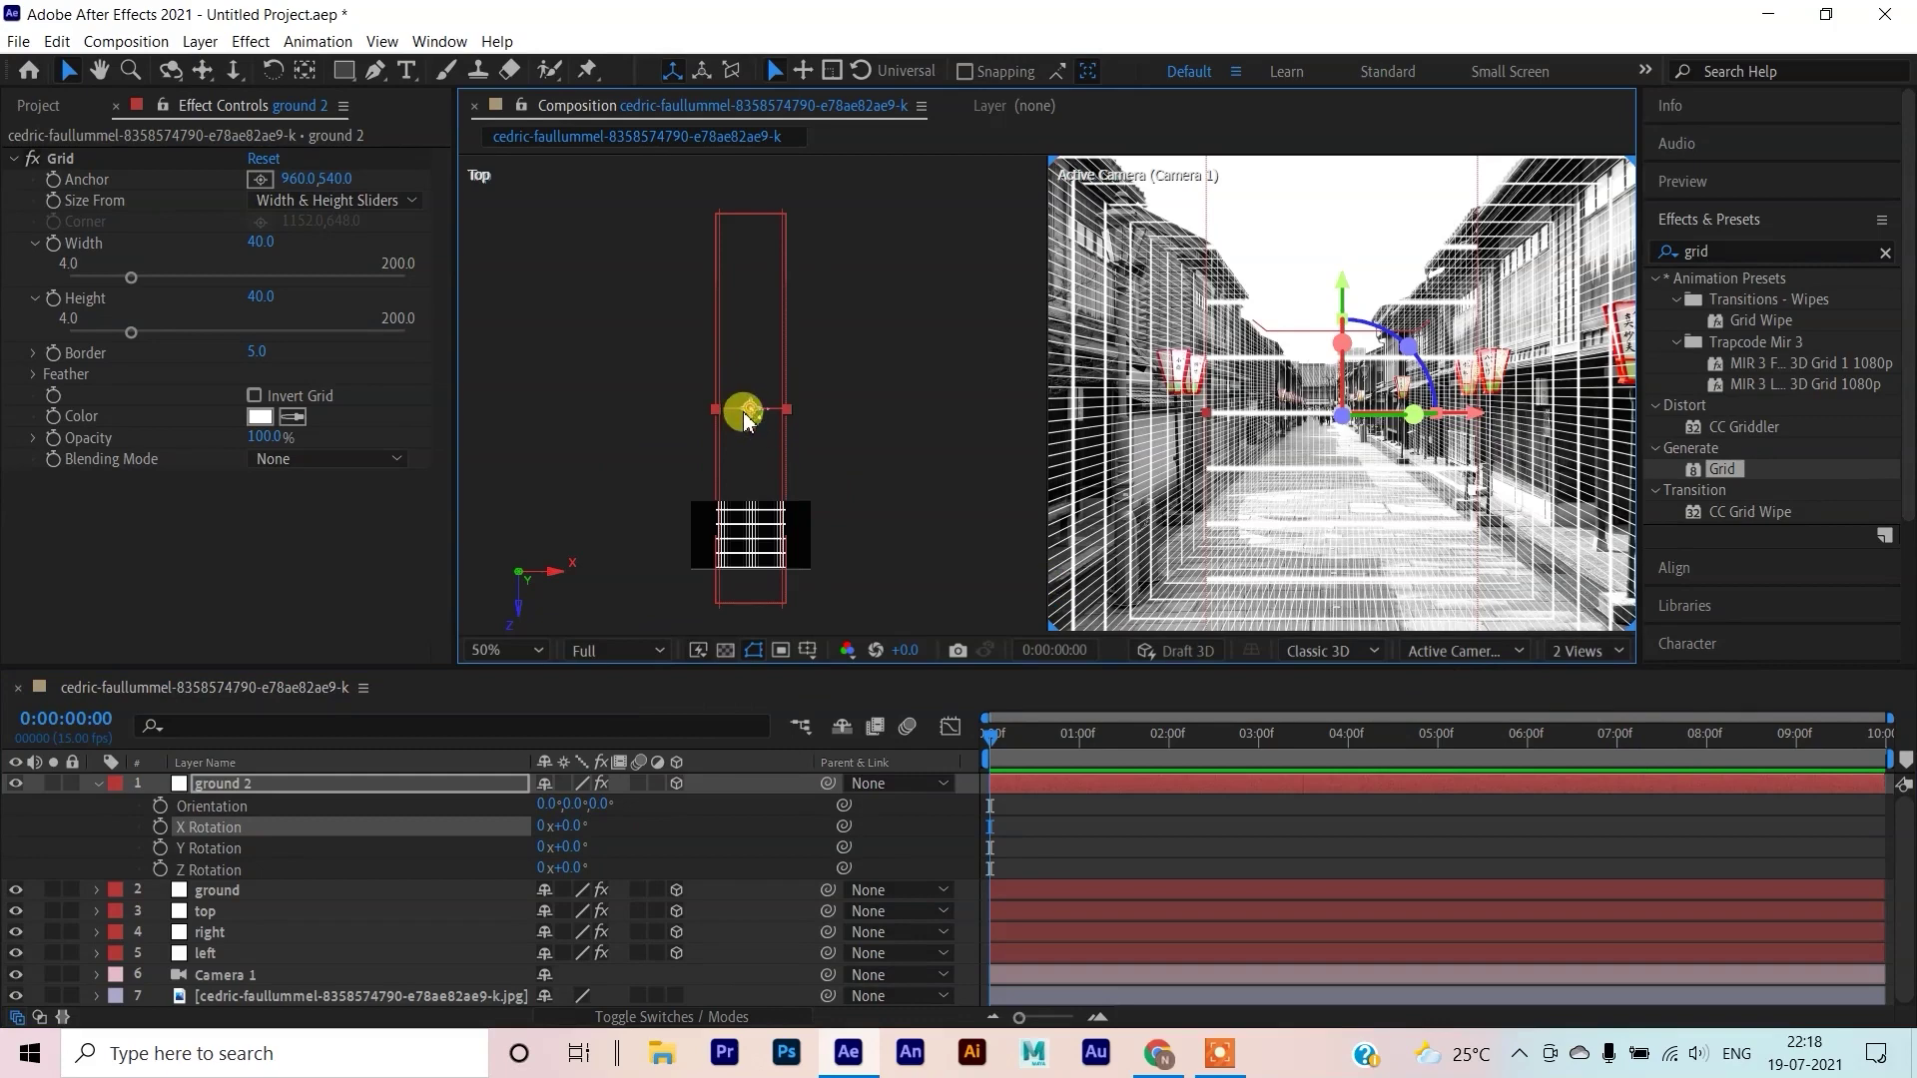
{"action": "left_click_drag", "start_coordinate": [751, 318], "coordinate": [751, 220]}
{"action": "left_click", "coordinate": [865, 321]}
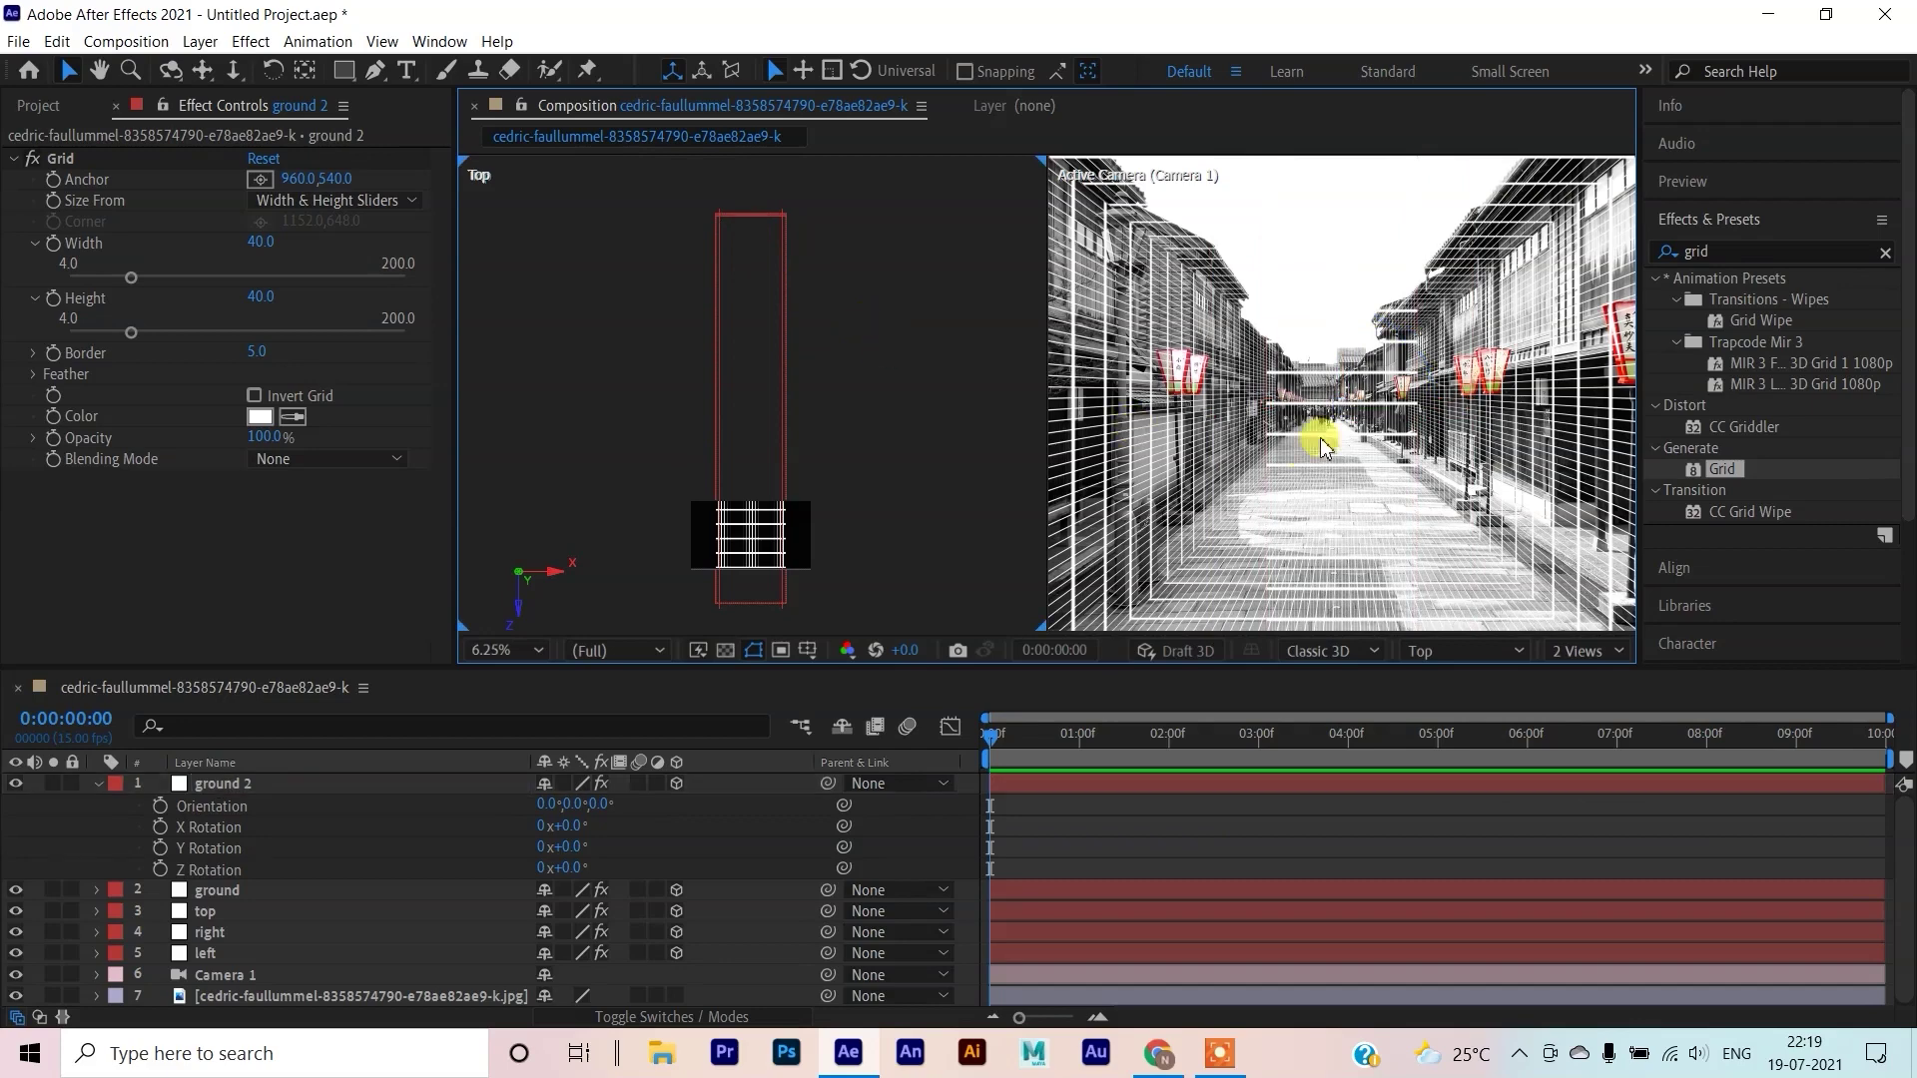
{"action": "left_click", "coordinate": [1323, 447]}
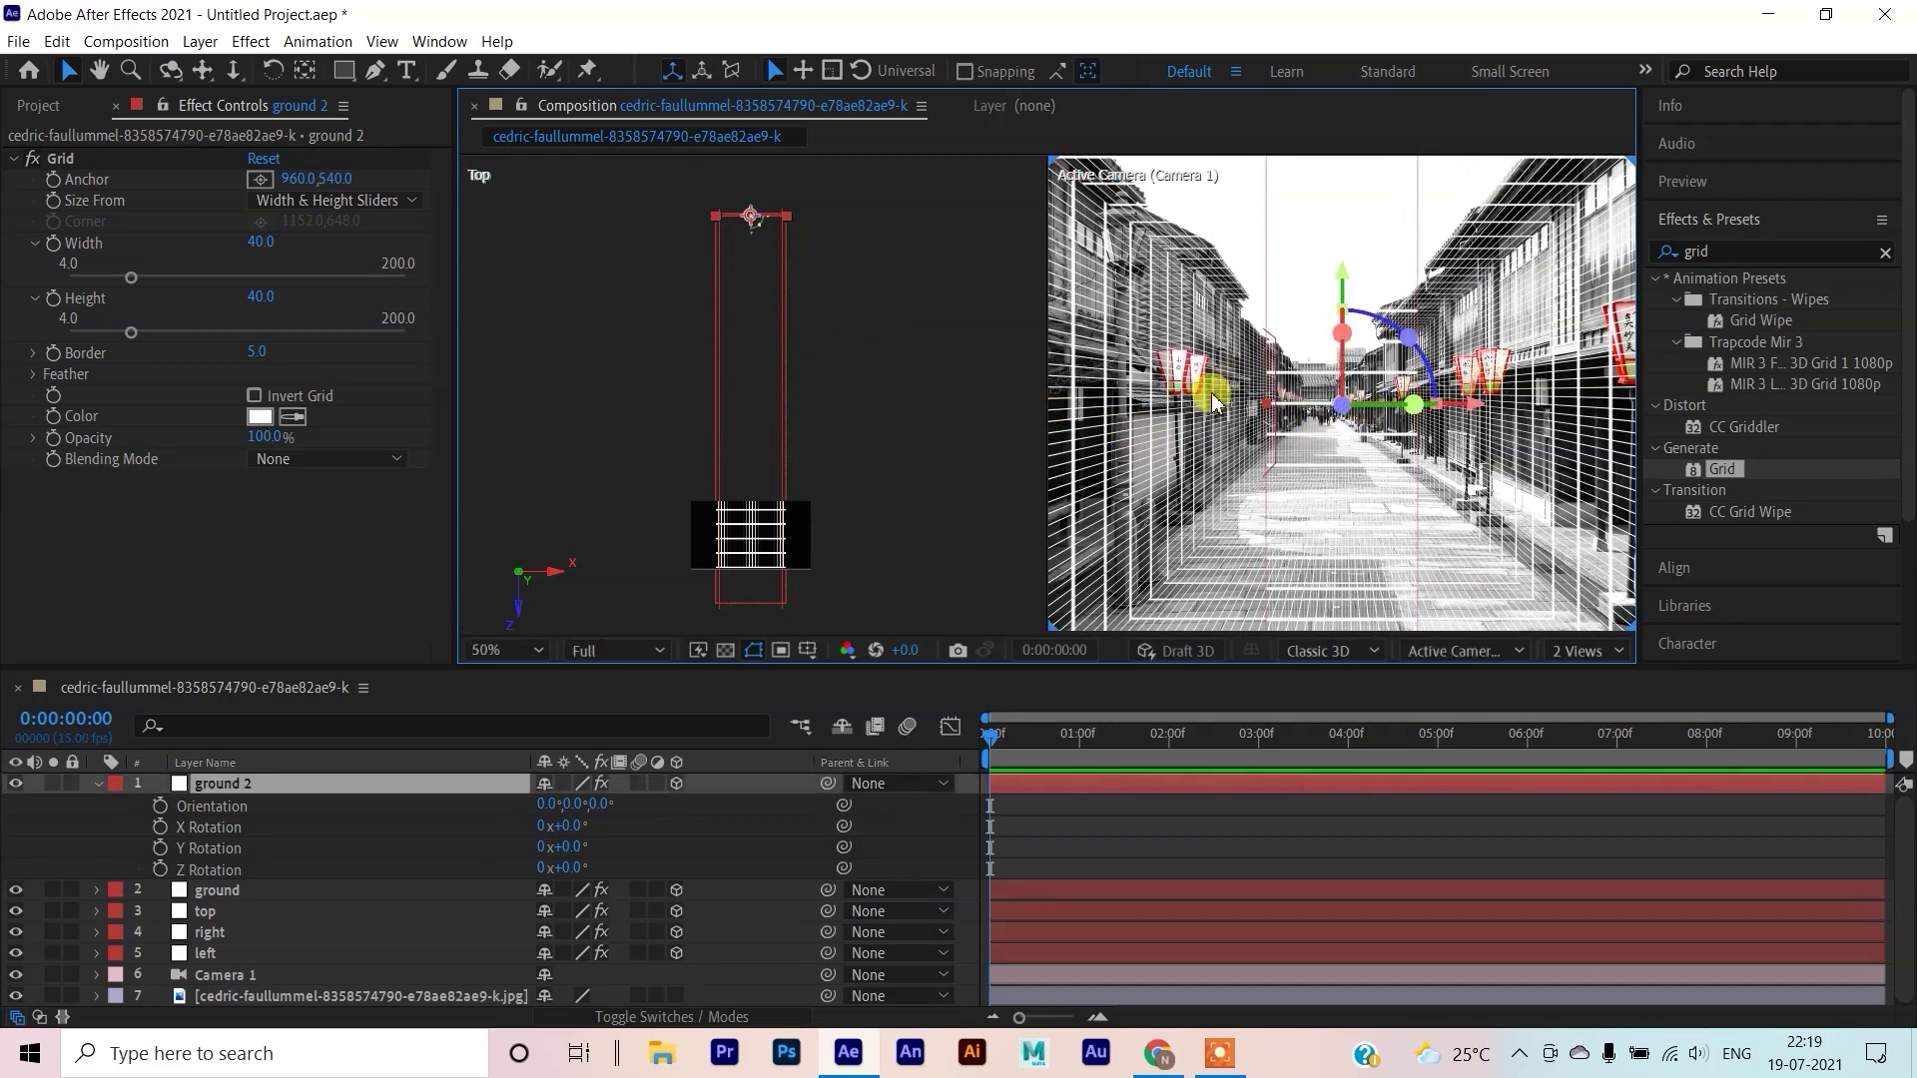
{"action": "left_click", "coordinate": [501, 237]}
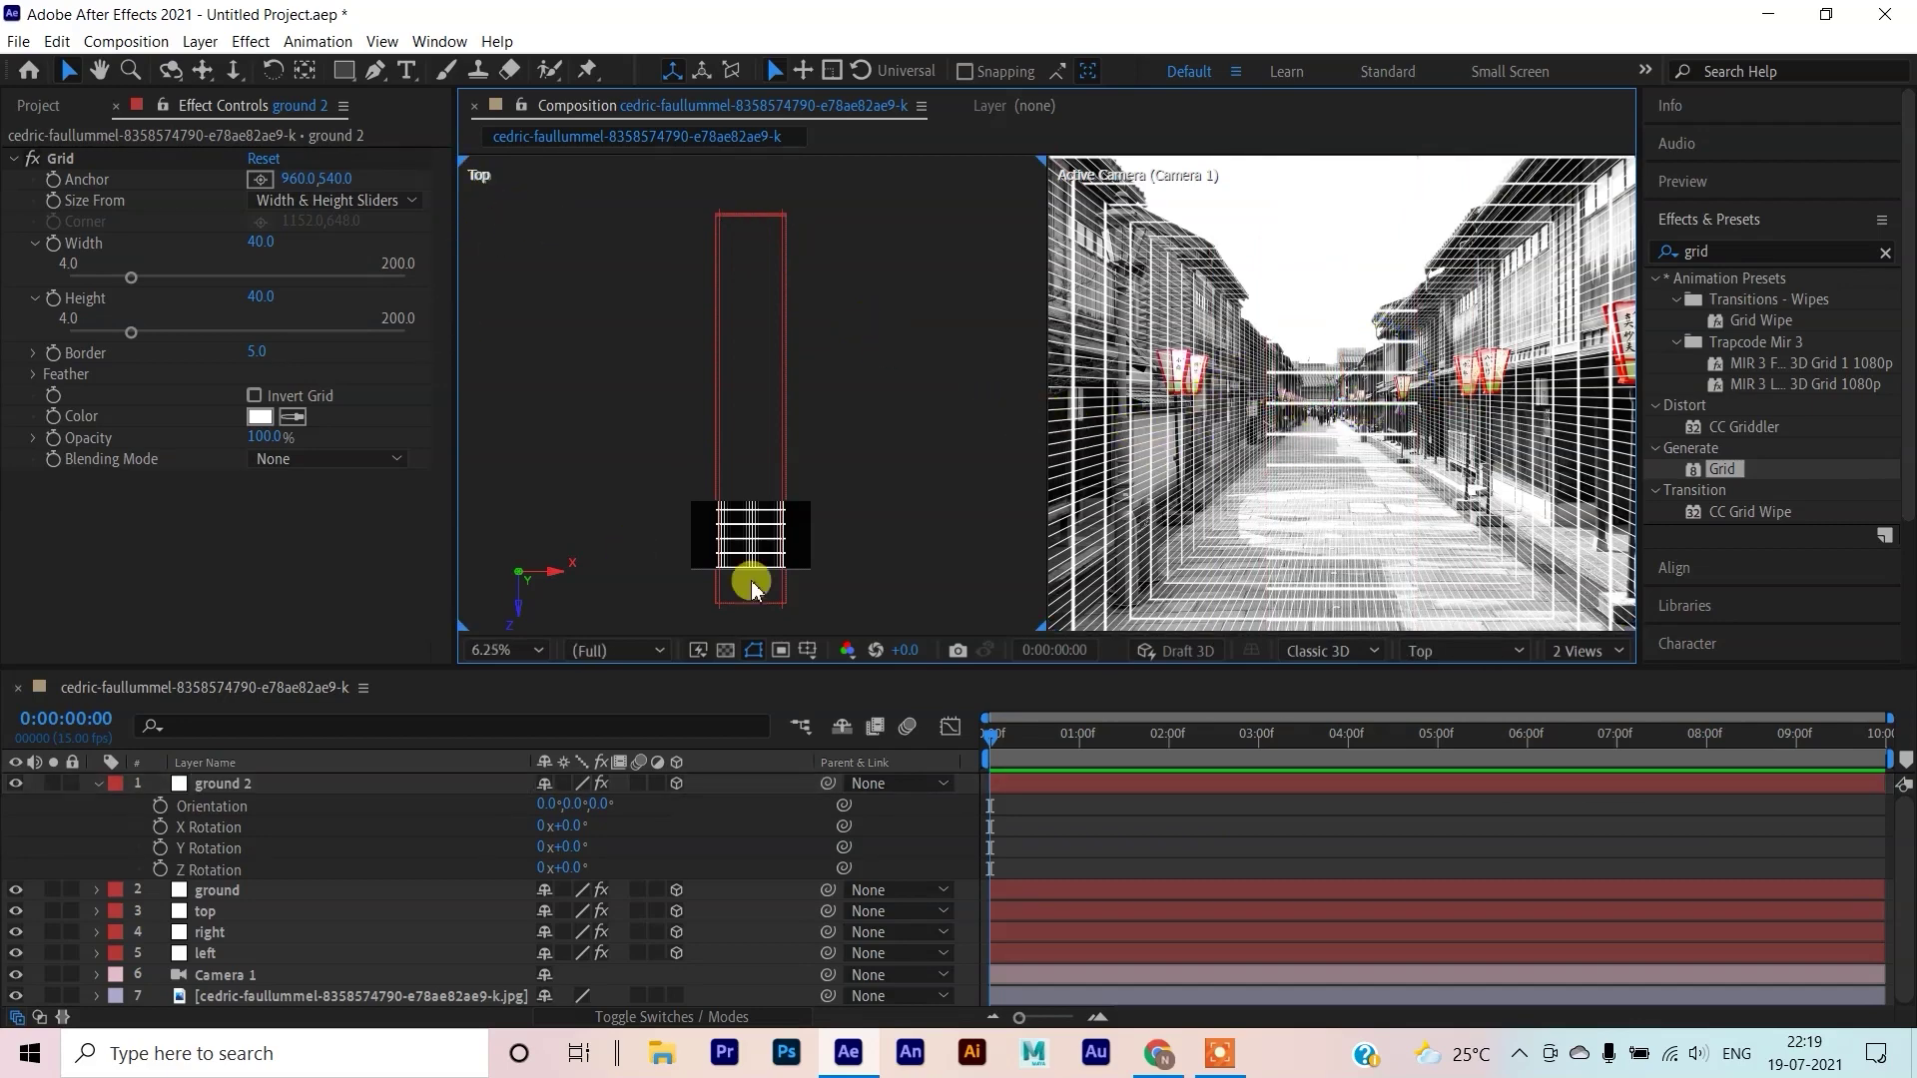
In the front view, reduce the upright plane's height to fit between the top and ground layers
{"action": "left_click", "coordinate": [1474, 659]}
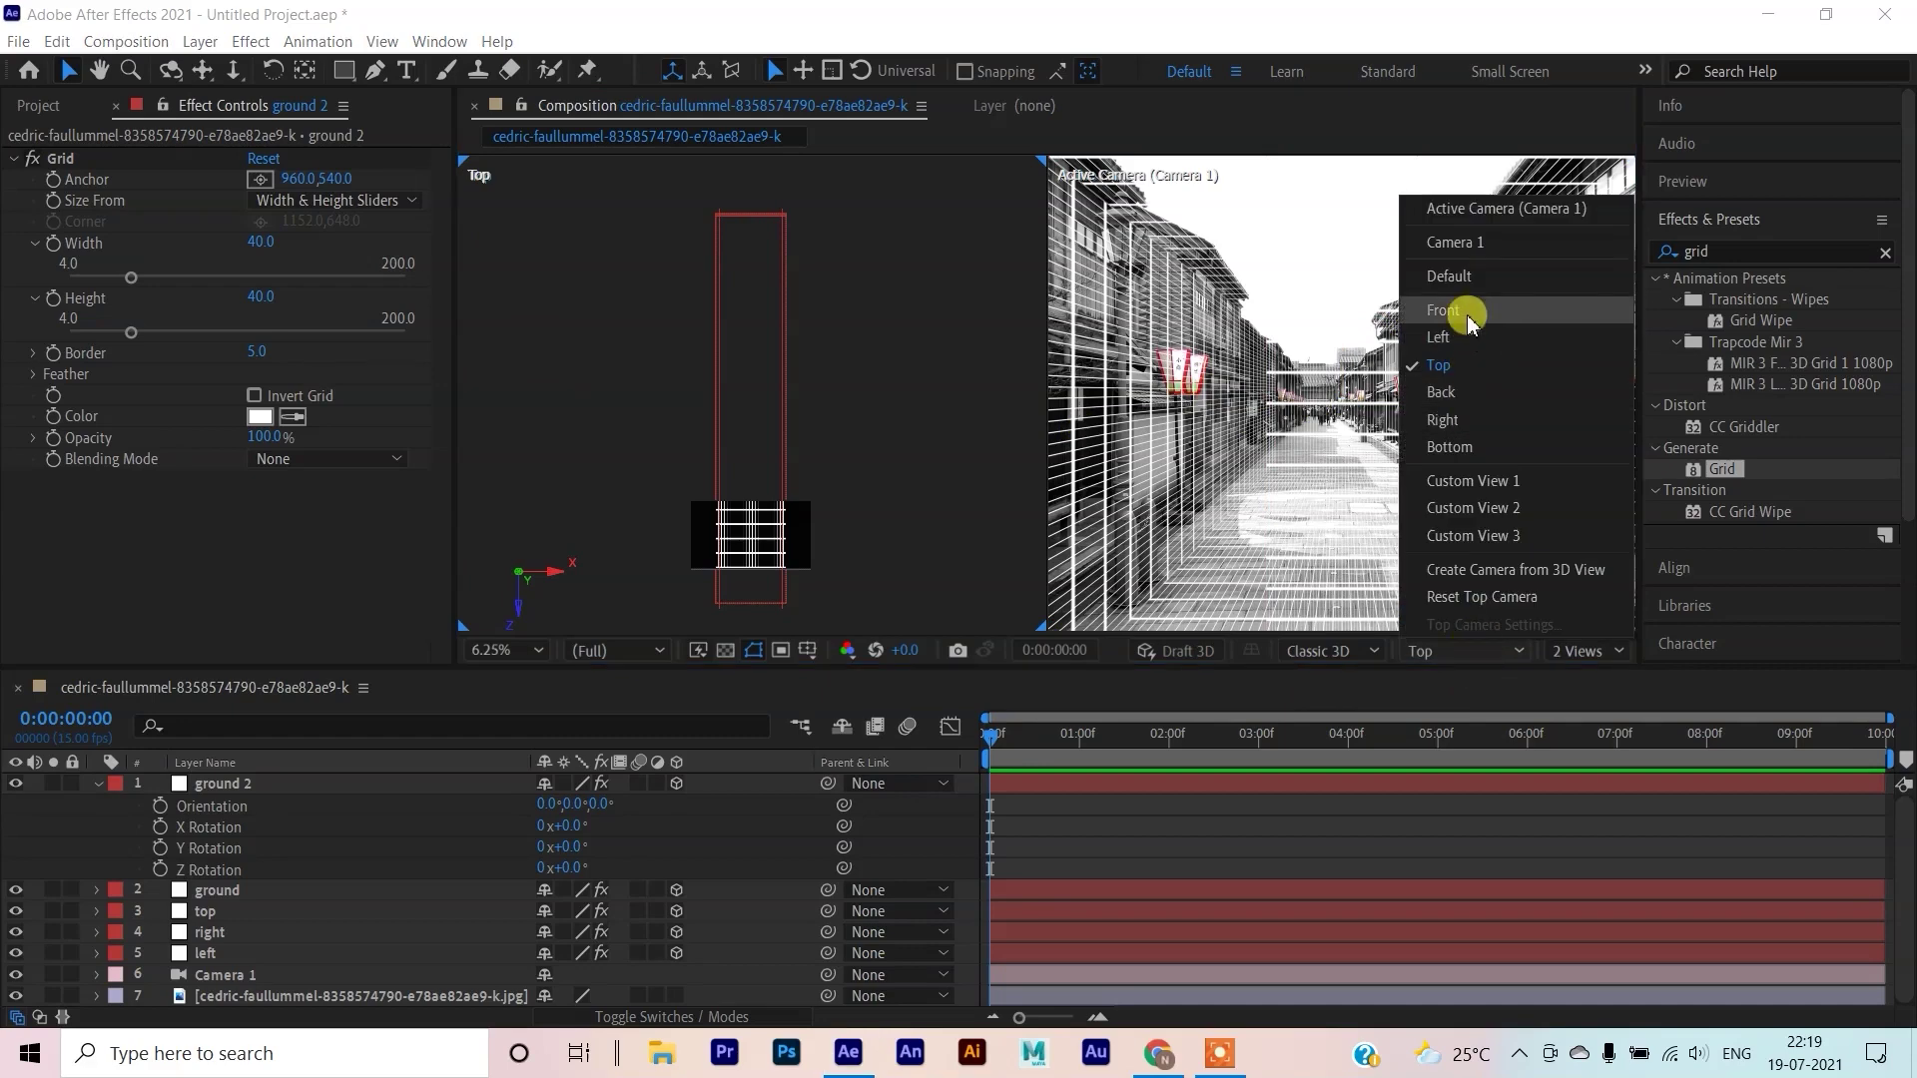
{"action": "left_click", "coordinate": [1462, 309]}
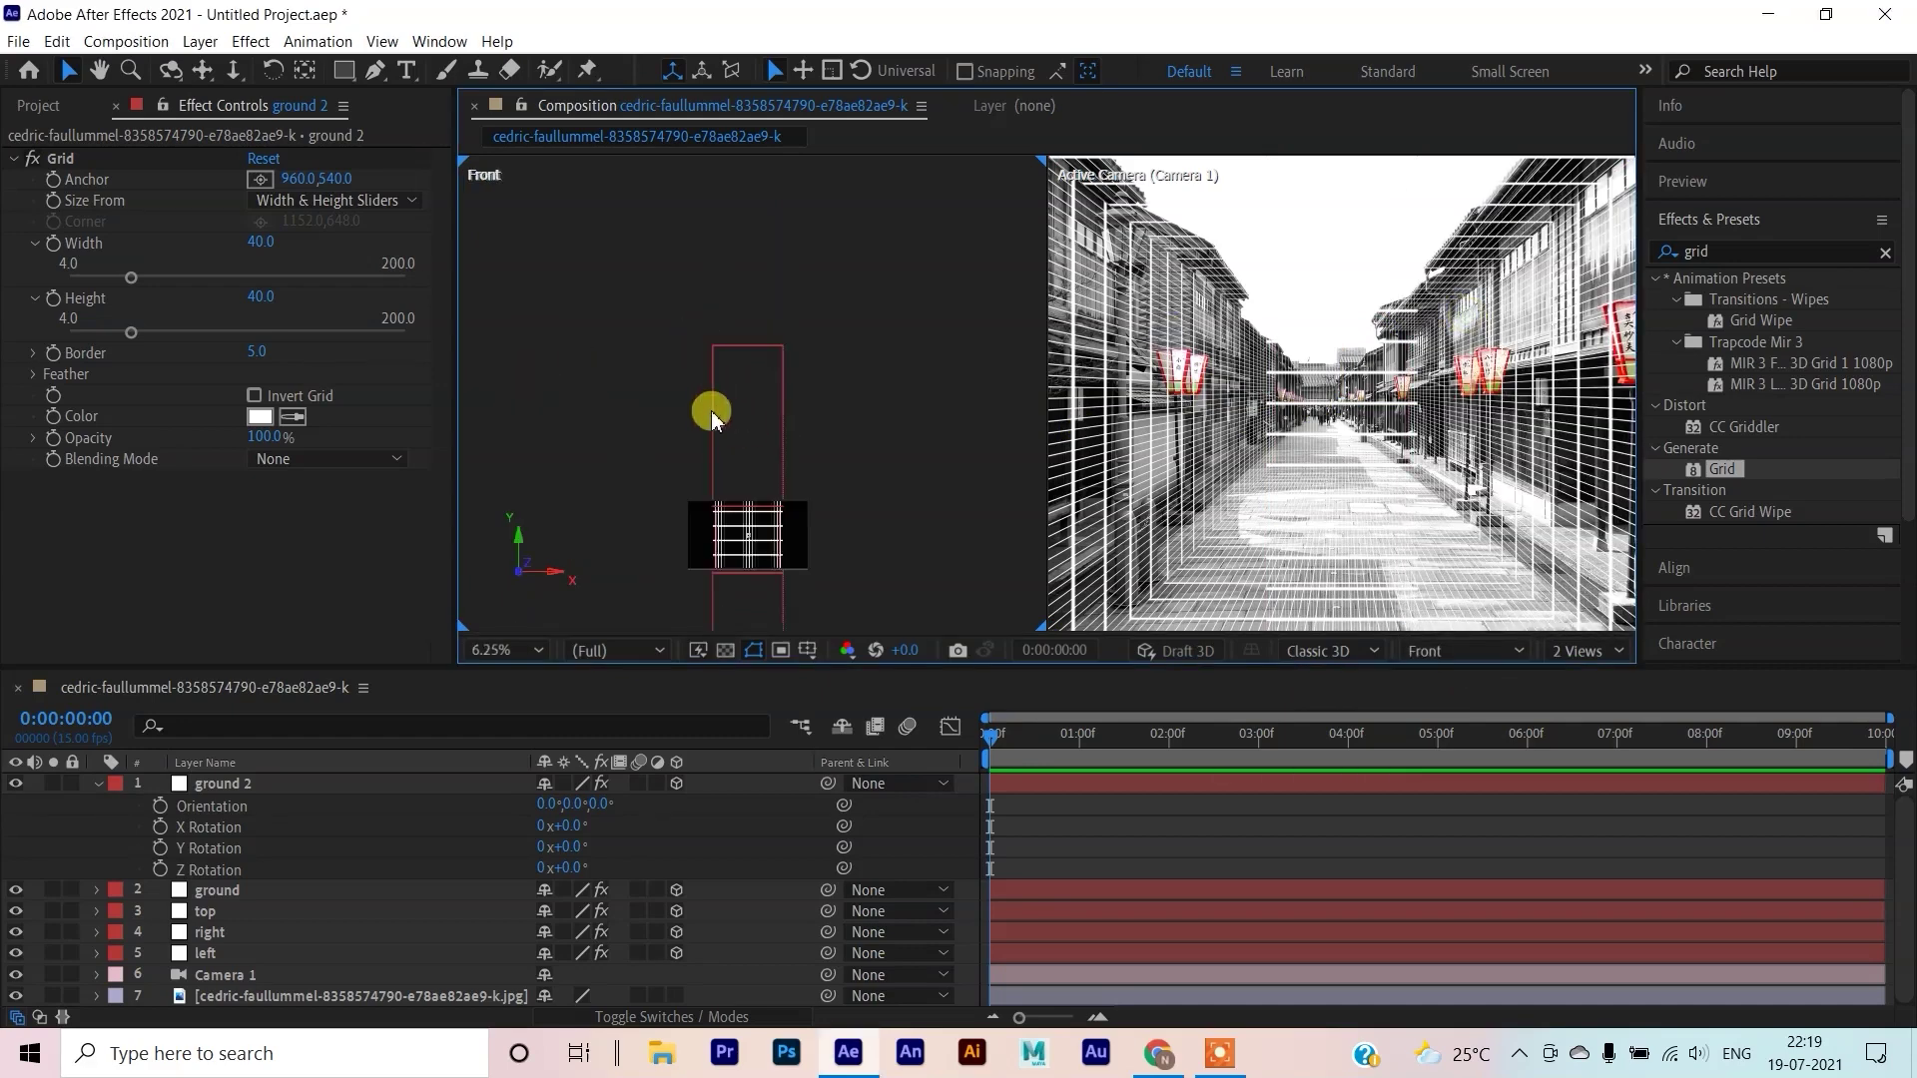
{"action": "left_click", "coordinate": [761, 366]}
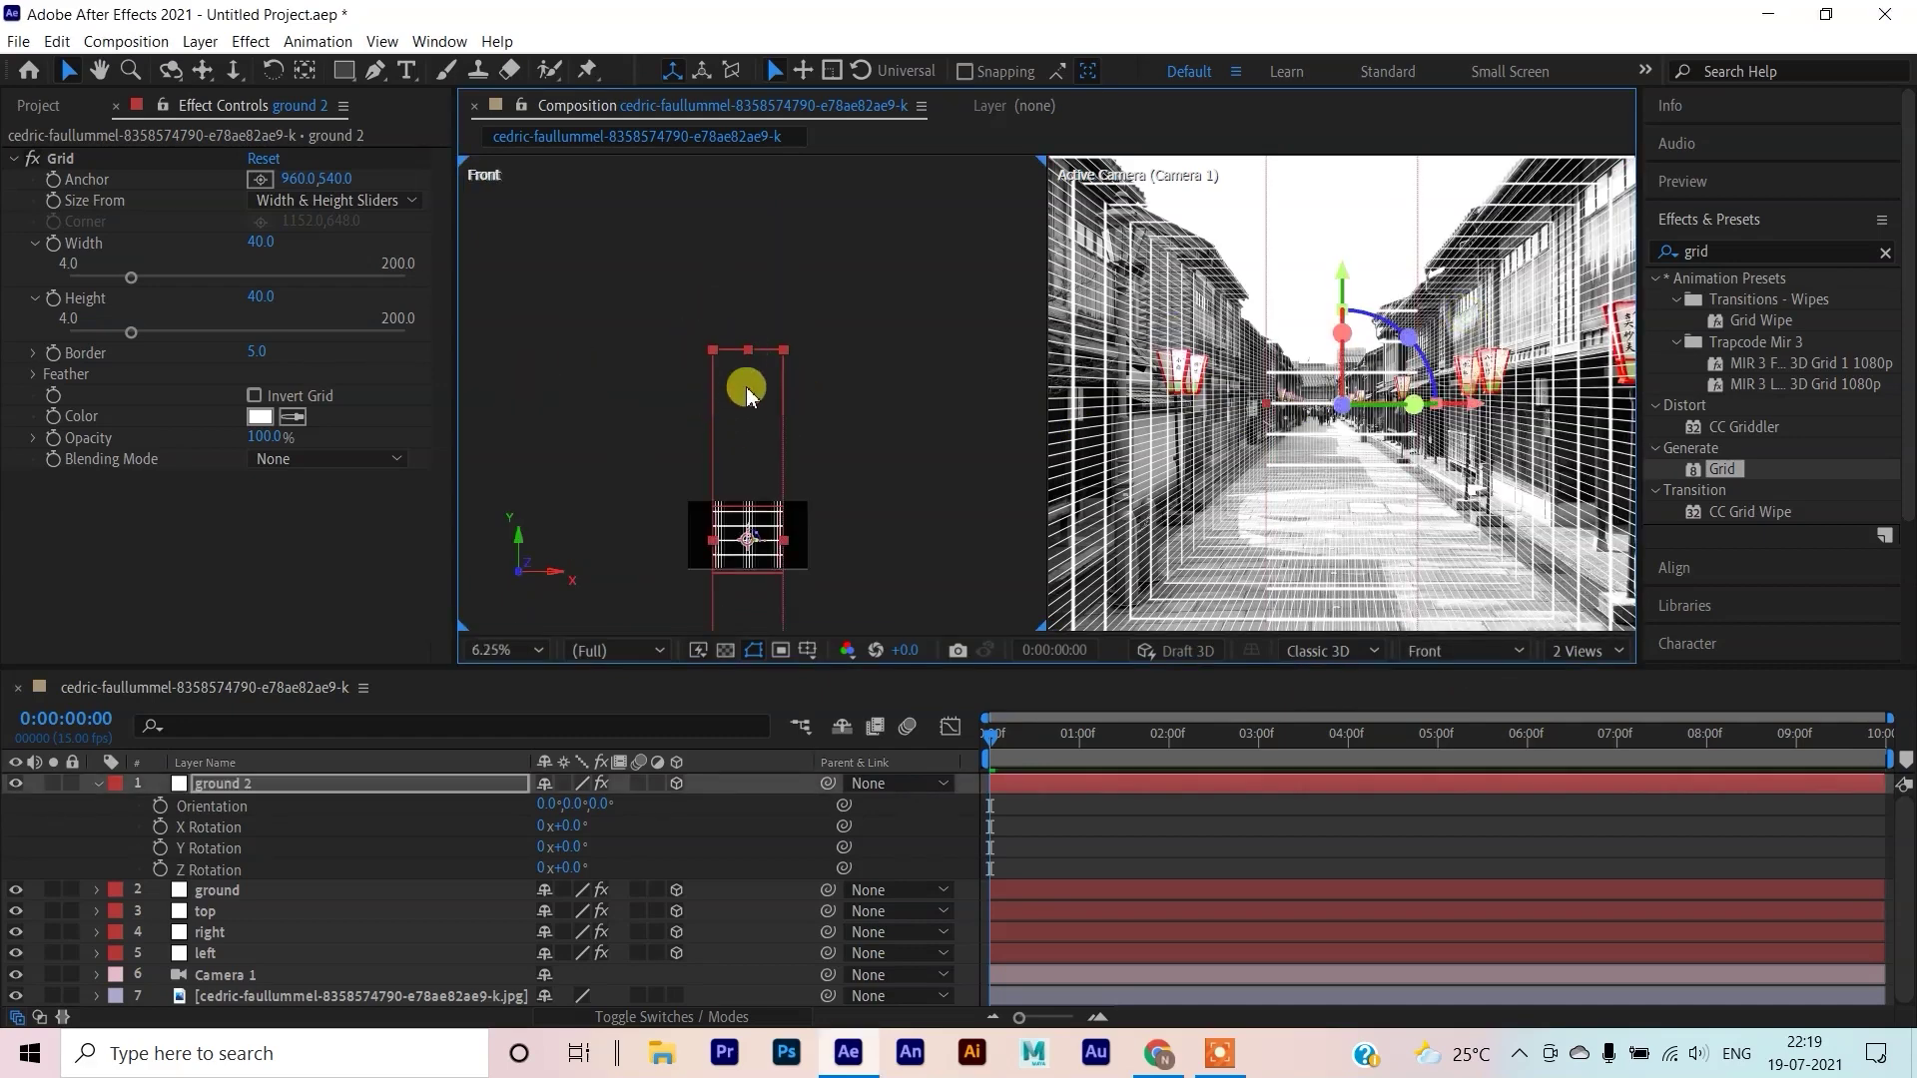
{"action": "left_click_drag", "start_coordinate": [749, 385], "coordinate": [747, 532]}
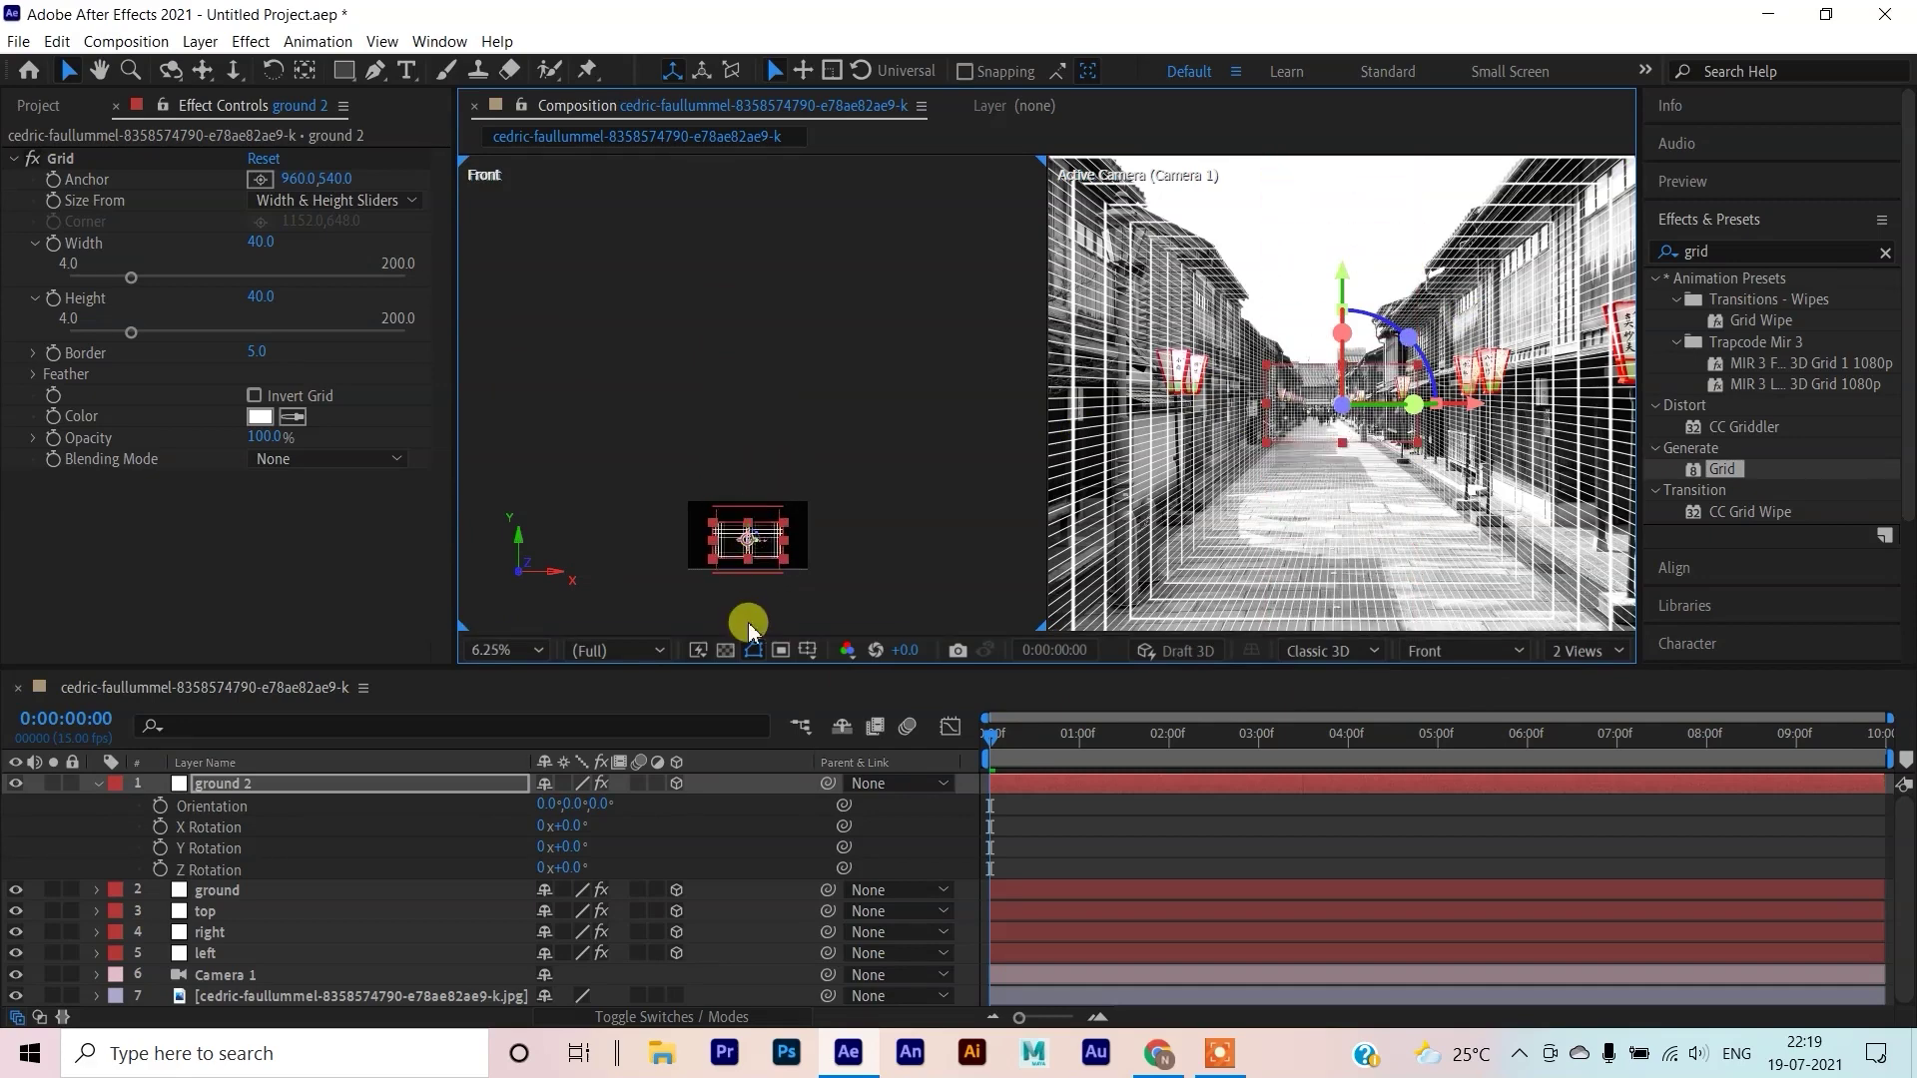
In the front view, narrow the upright back plane to fit between the left and right layers and stretch its height towards the ground
{"action": "scroll", "coordinate": [736, 437], "scroll_direction": "down", "scroll_amount": 3}
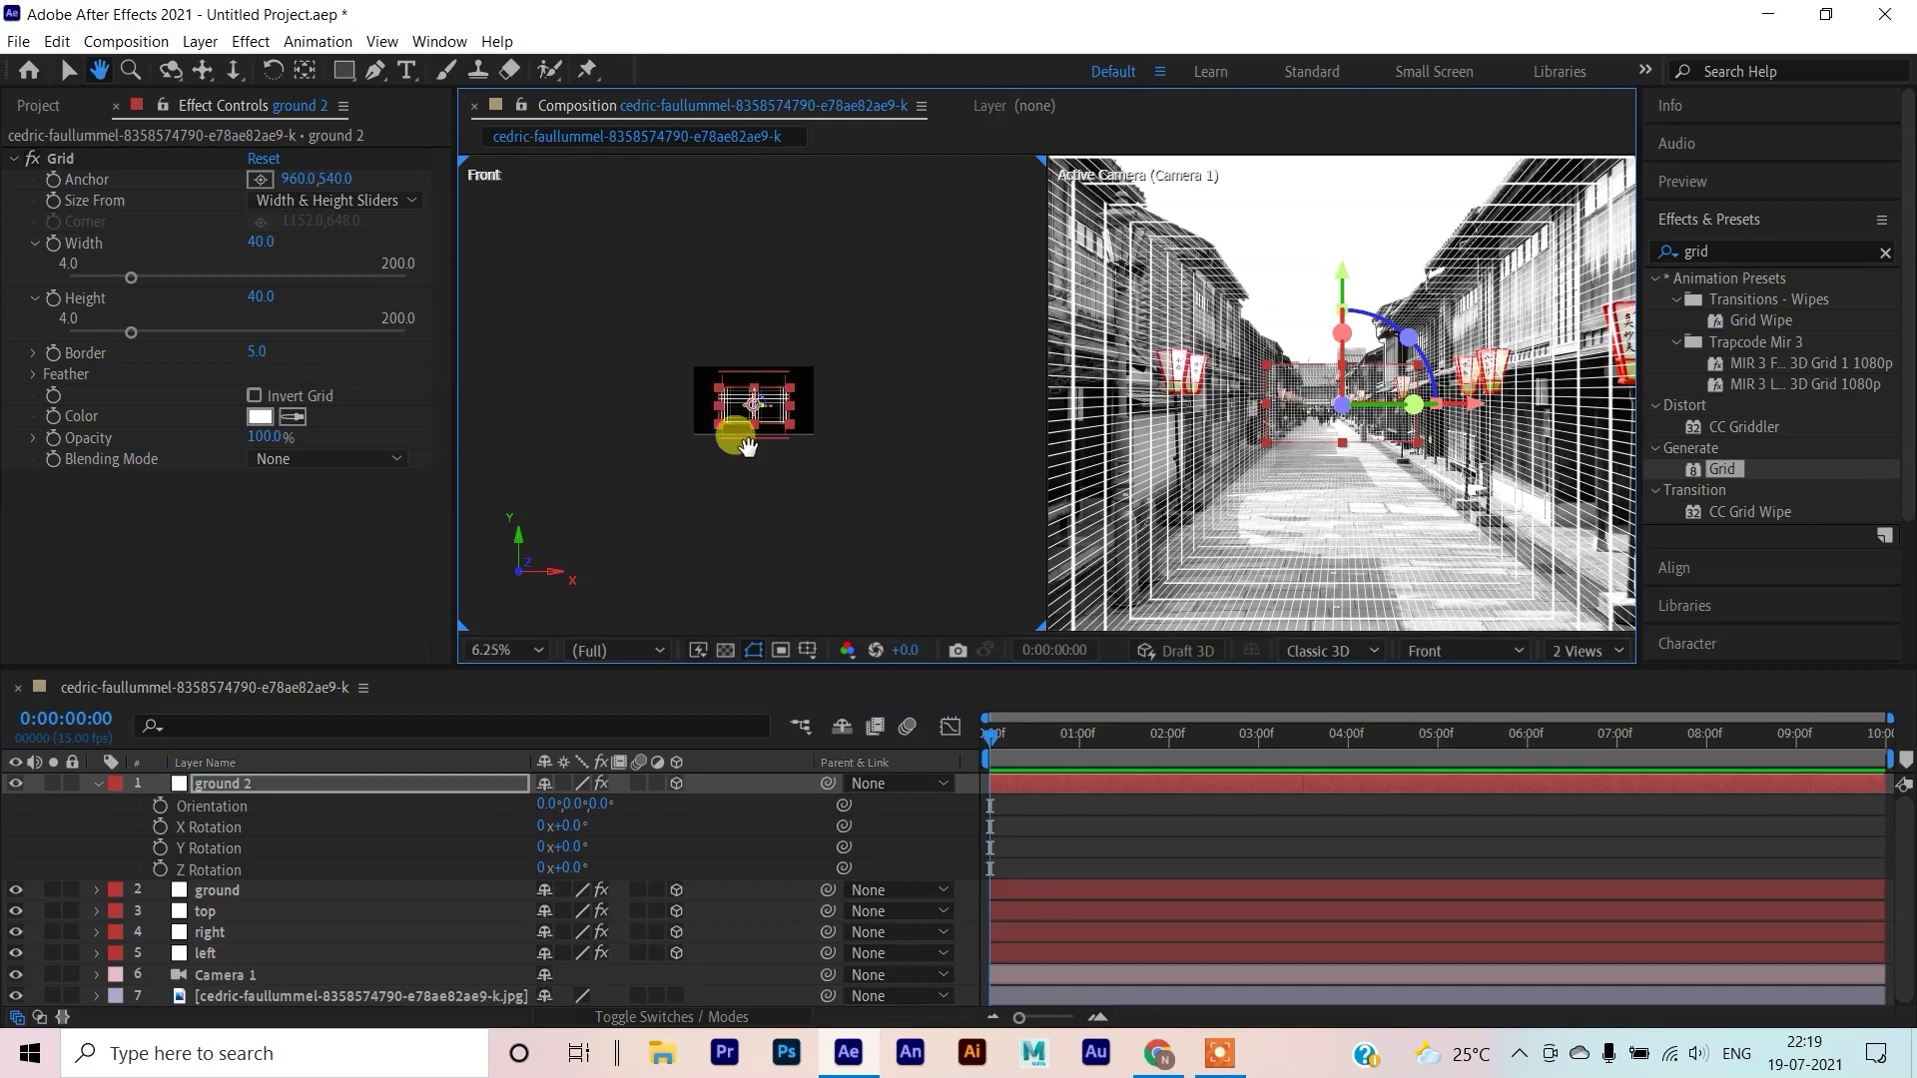
{"action": "key", "text": "/"}
{"action": "scroll", "coordinate": [751, 426], "scroll_direction": "down", "scroll_amount": 4}
{"action": "left_click_drag", "start_coordinate": [789, 544], "coordinate": [734, 435]}
{"action": "left_click", "coordinate": [80, 71]}
{"action": "left_click", "coordinate": [95, 72]}
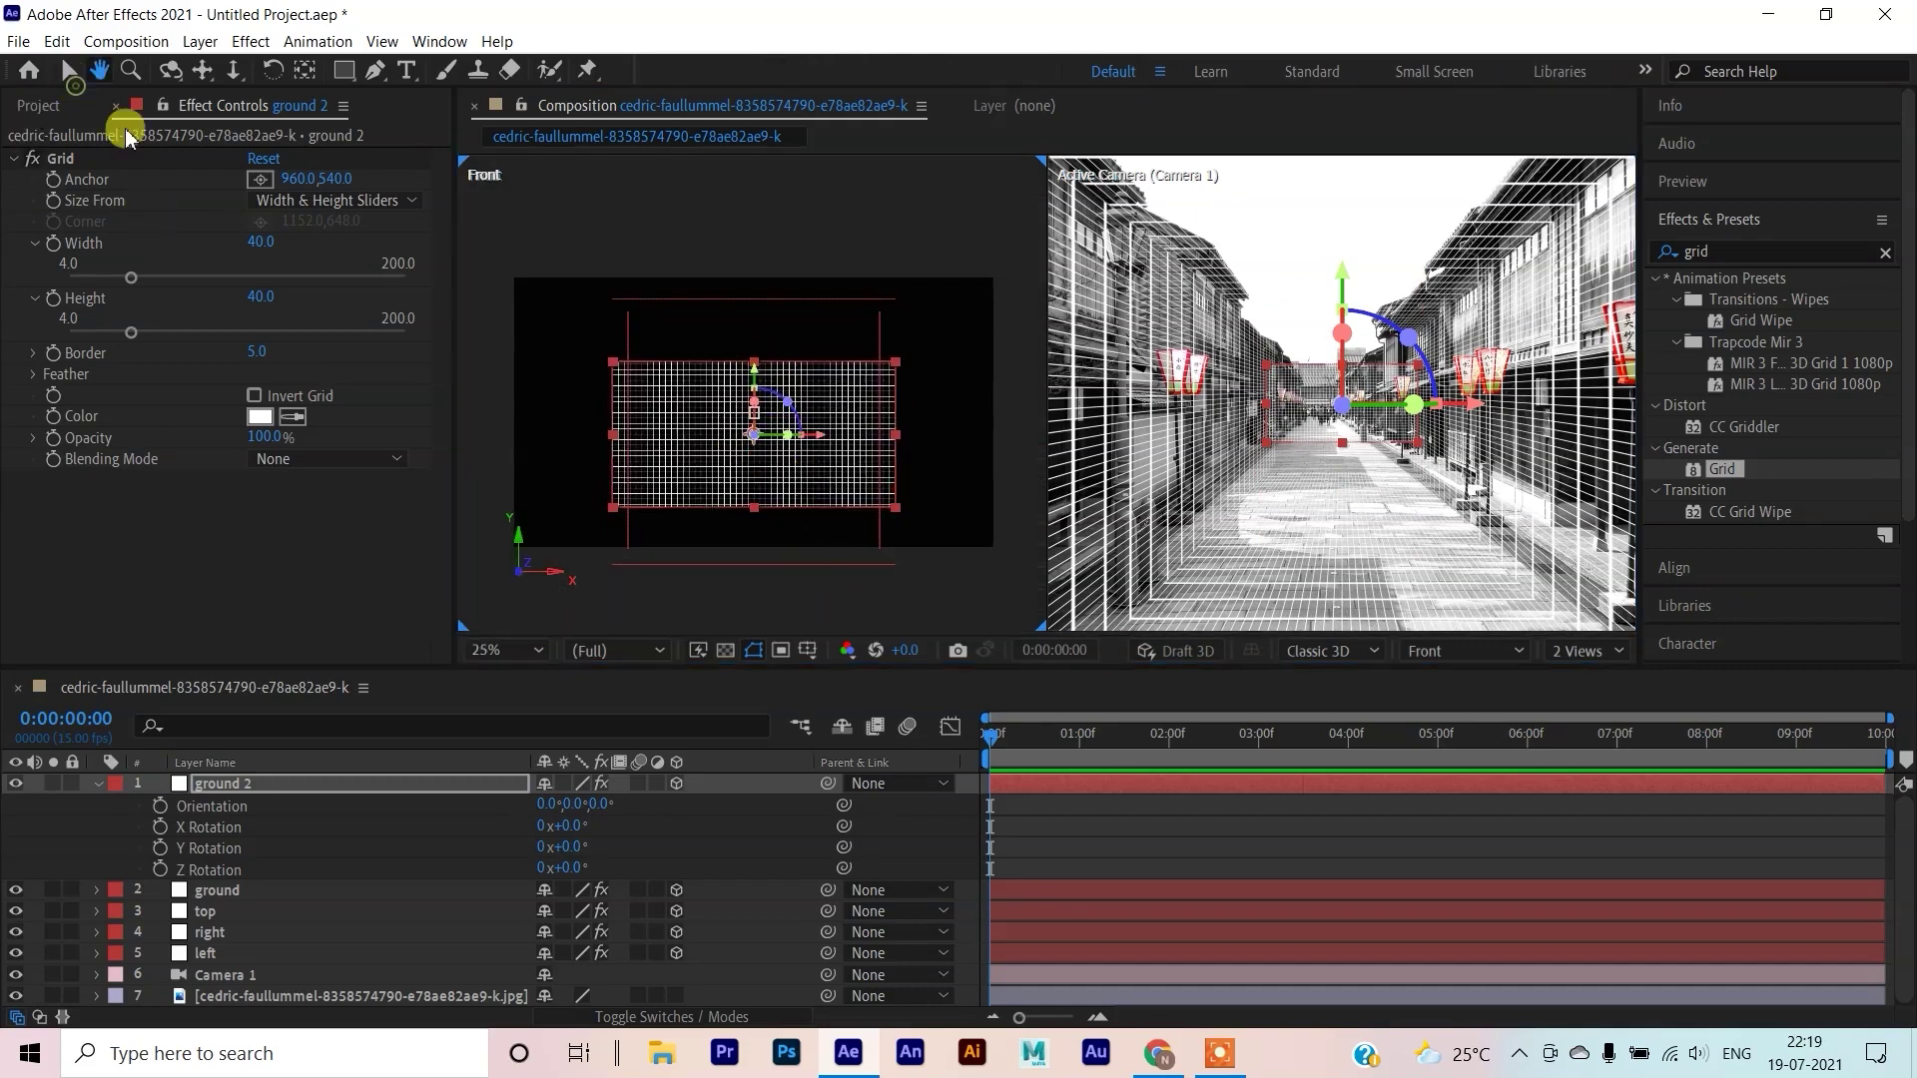
{"action": "left_click", "coordinate": [57, 41]}
{"action": "left_click", "coordinate": [499, 229]}
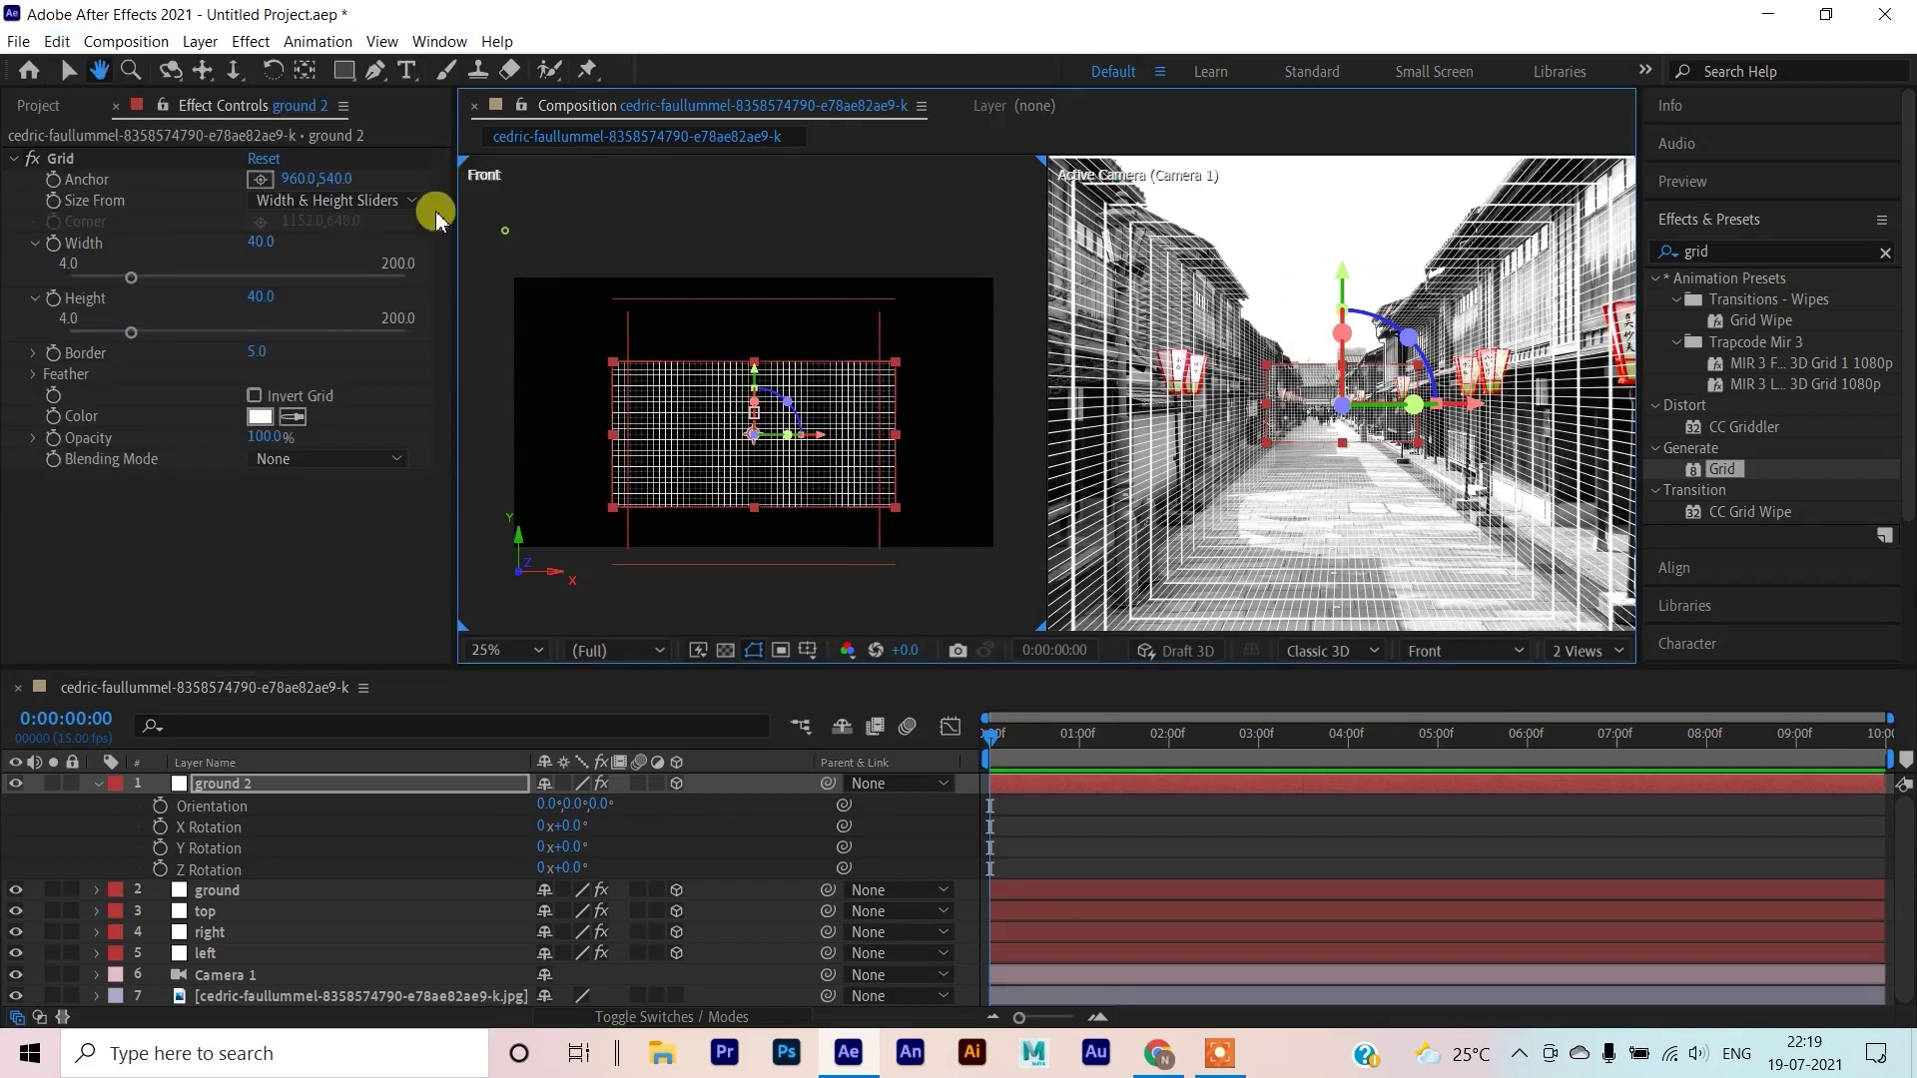
{"action": "left_click", "coordinate": [72, 70]}
{"action": "left_click", "coordinate": [627, 390]}
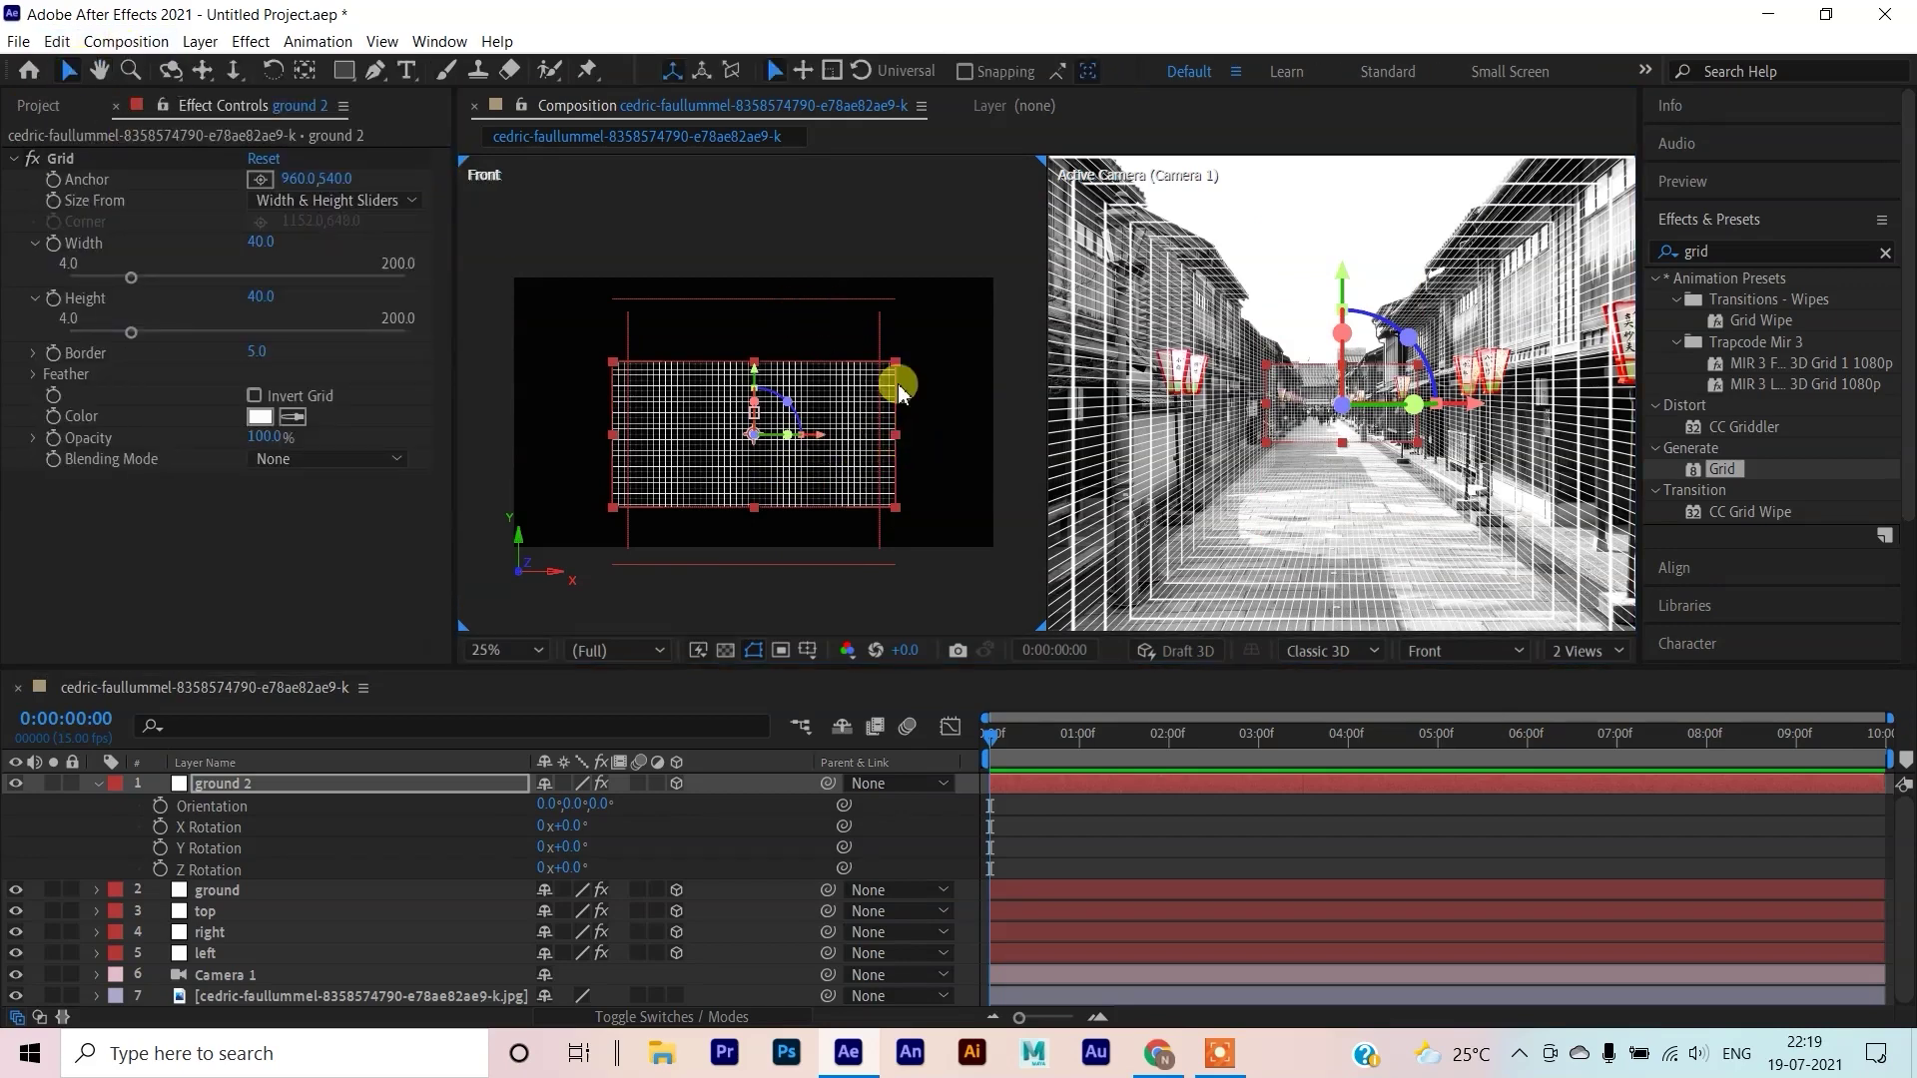
{"action": "left_click_drag", "start_coordinate": [896, 435], "coordinate": [842, 475]}
{"action": "left_click_drag", "start_coordinate": [751, 529], "coordinate": [749, 547]}
{"action": "left_click", "coordinate": [764, 282]}
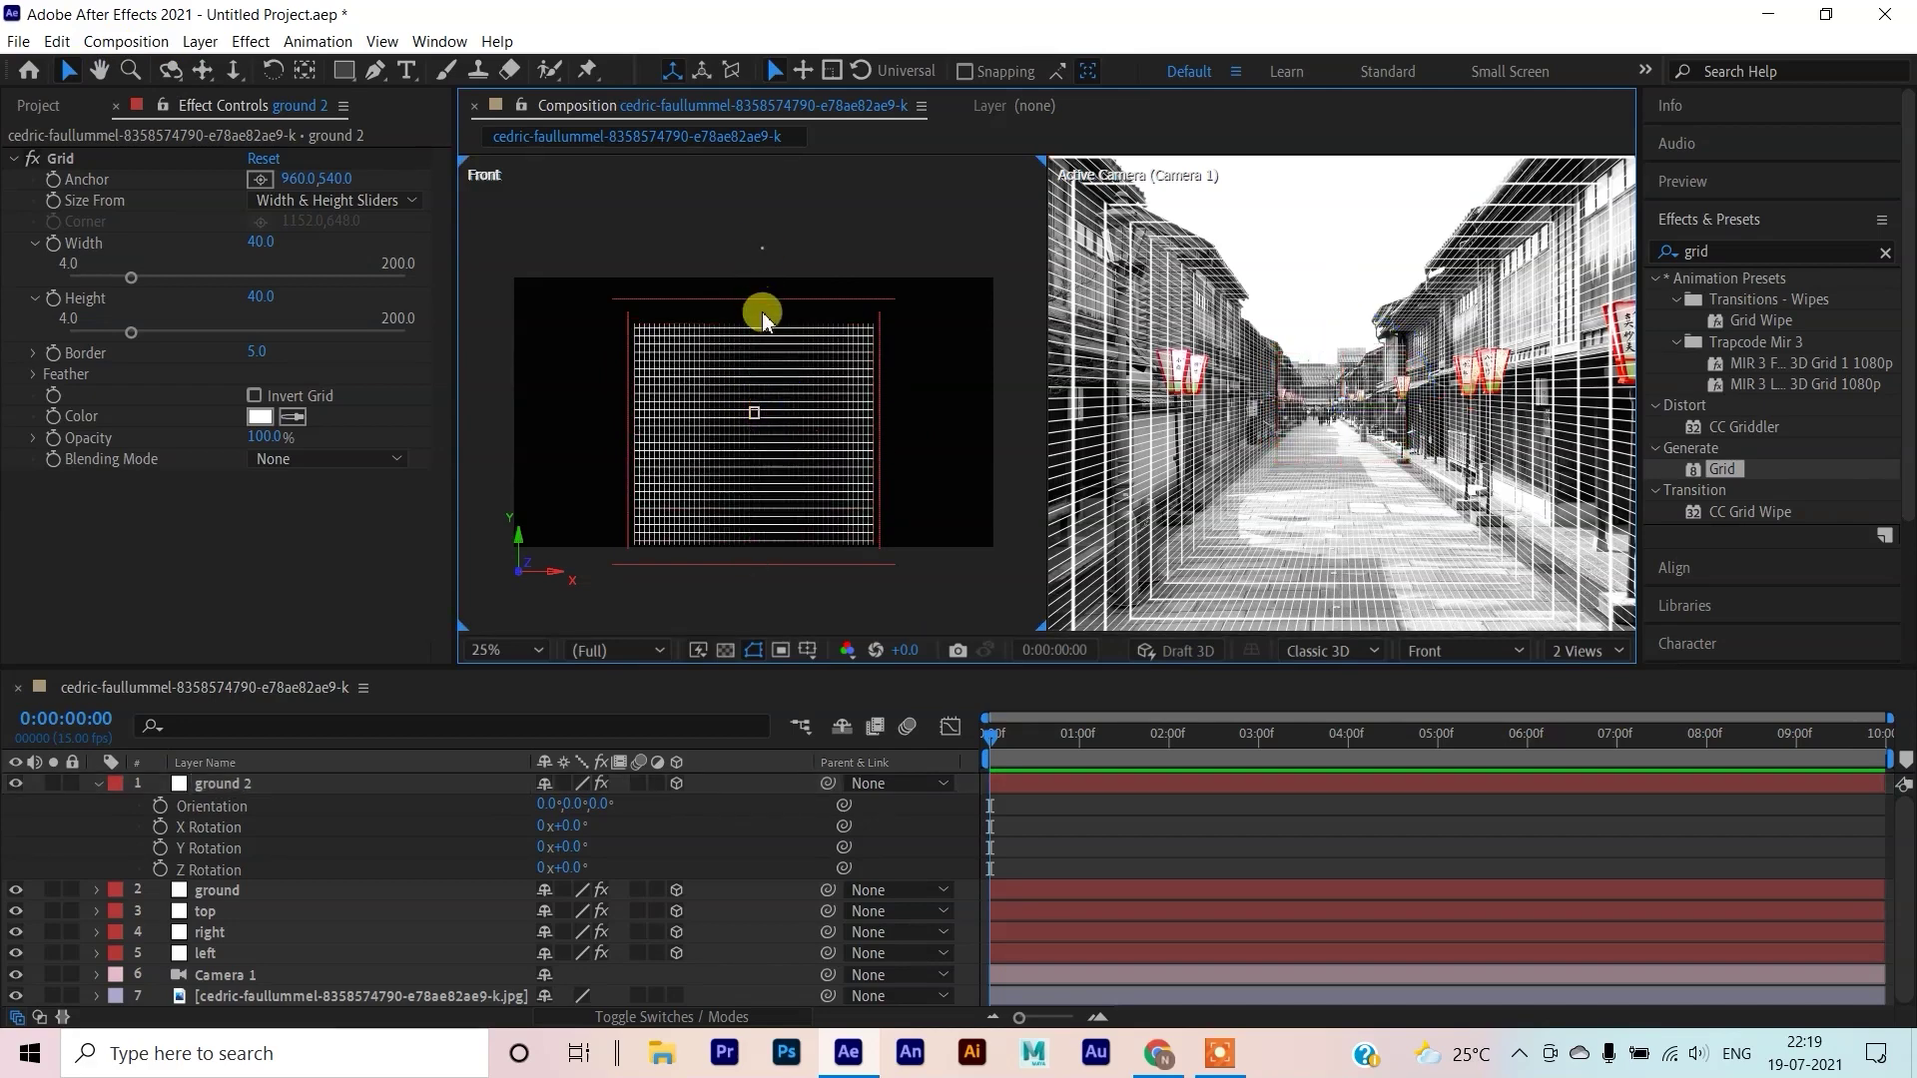
In the front view, lower the top layer slightly so it sits at the upper ends of the side layers
{"action": "left_click", "coordinate": [764, 299]}
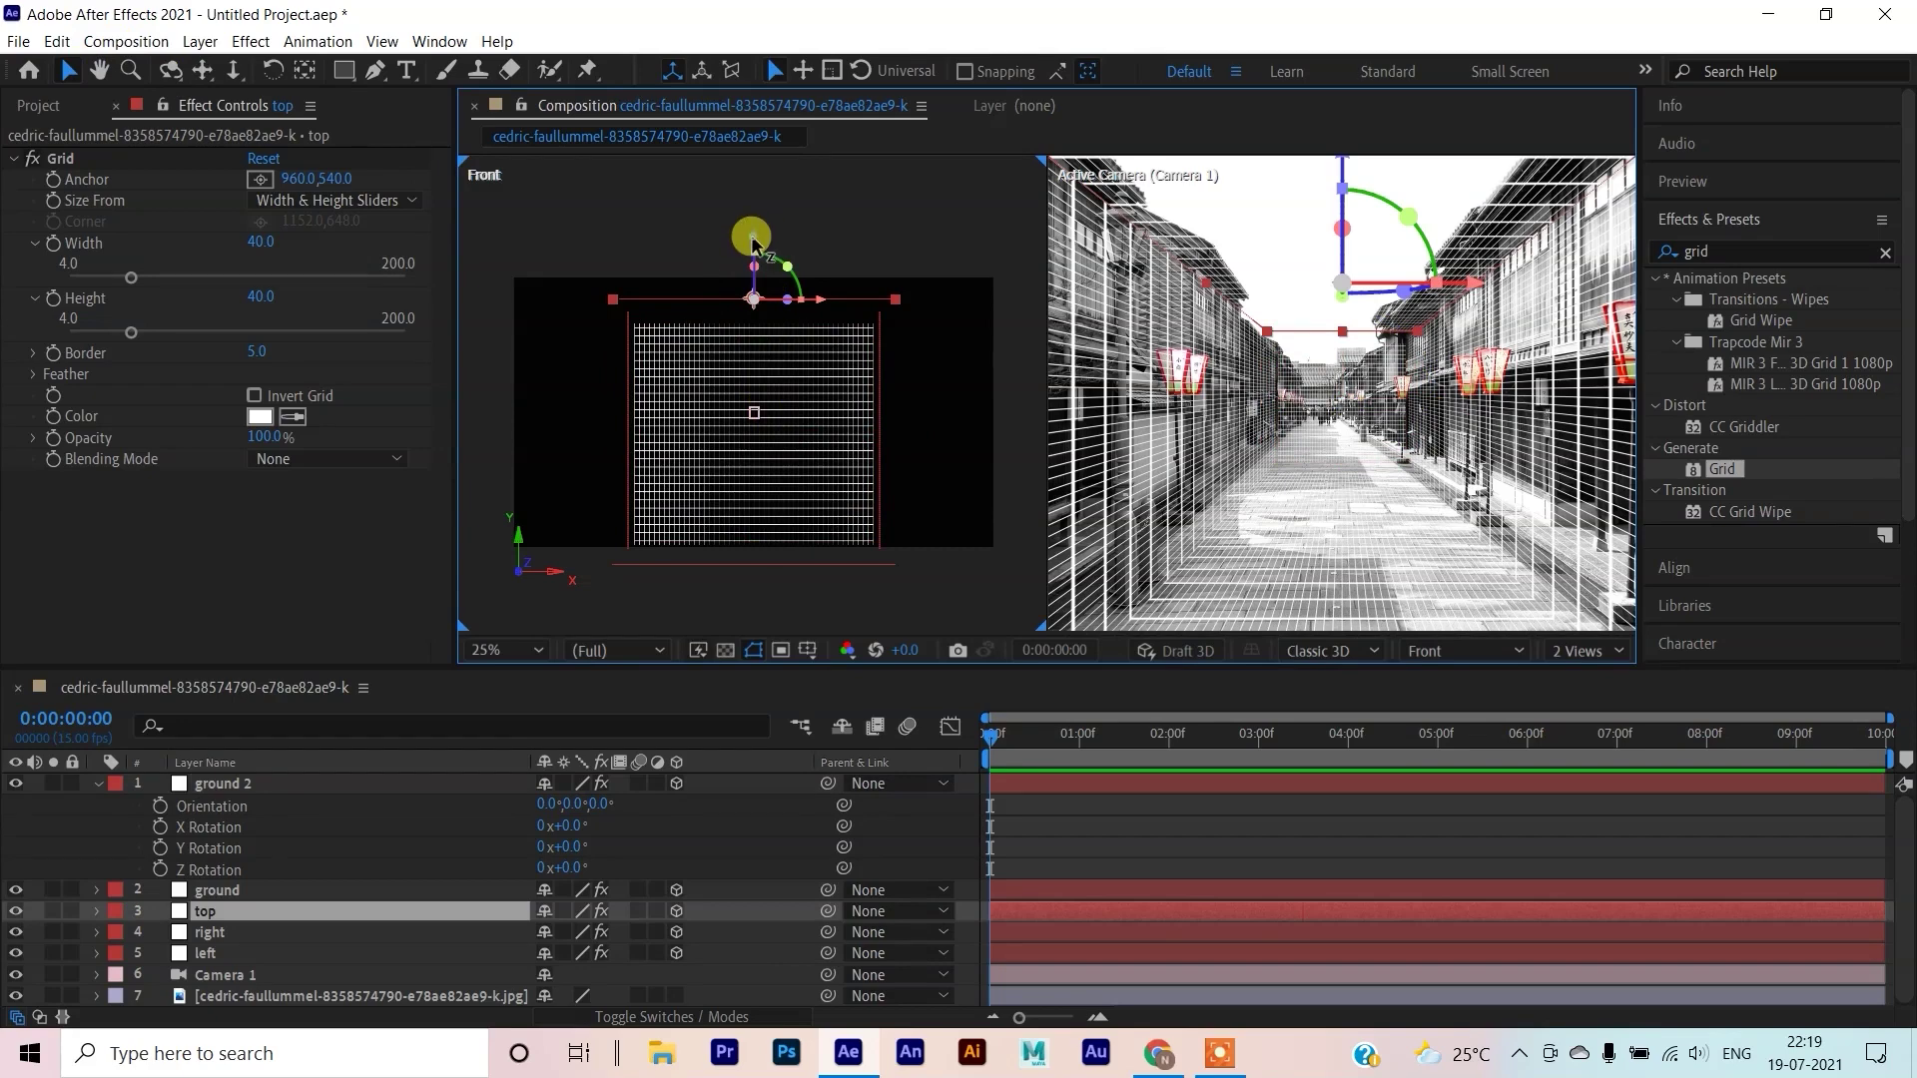
{"action": "left_click_drag", "start_coordinate": [752, 245], "coordinate": [774, 267]}
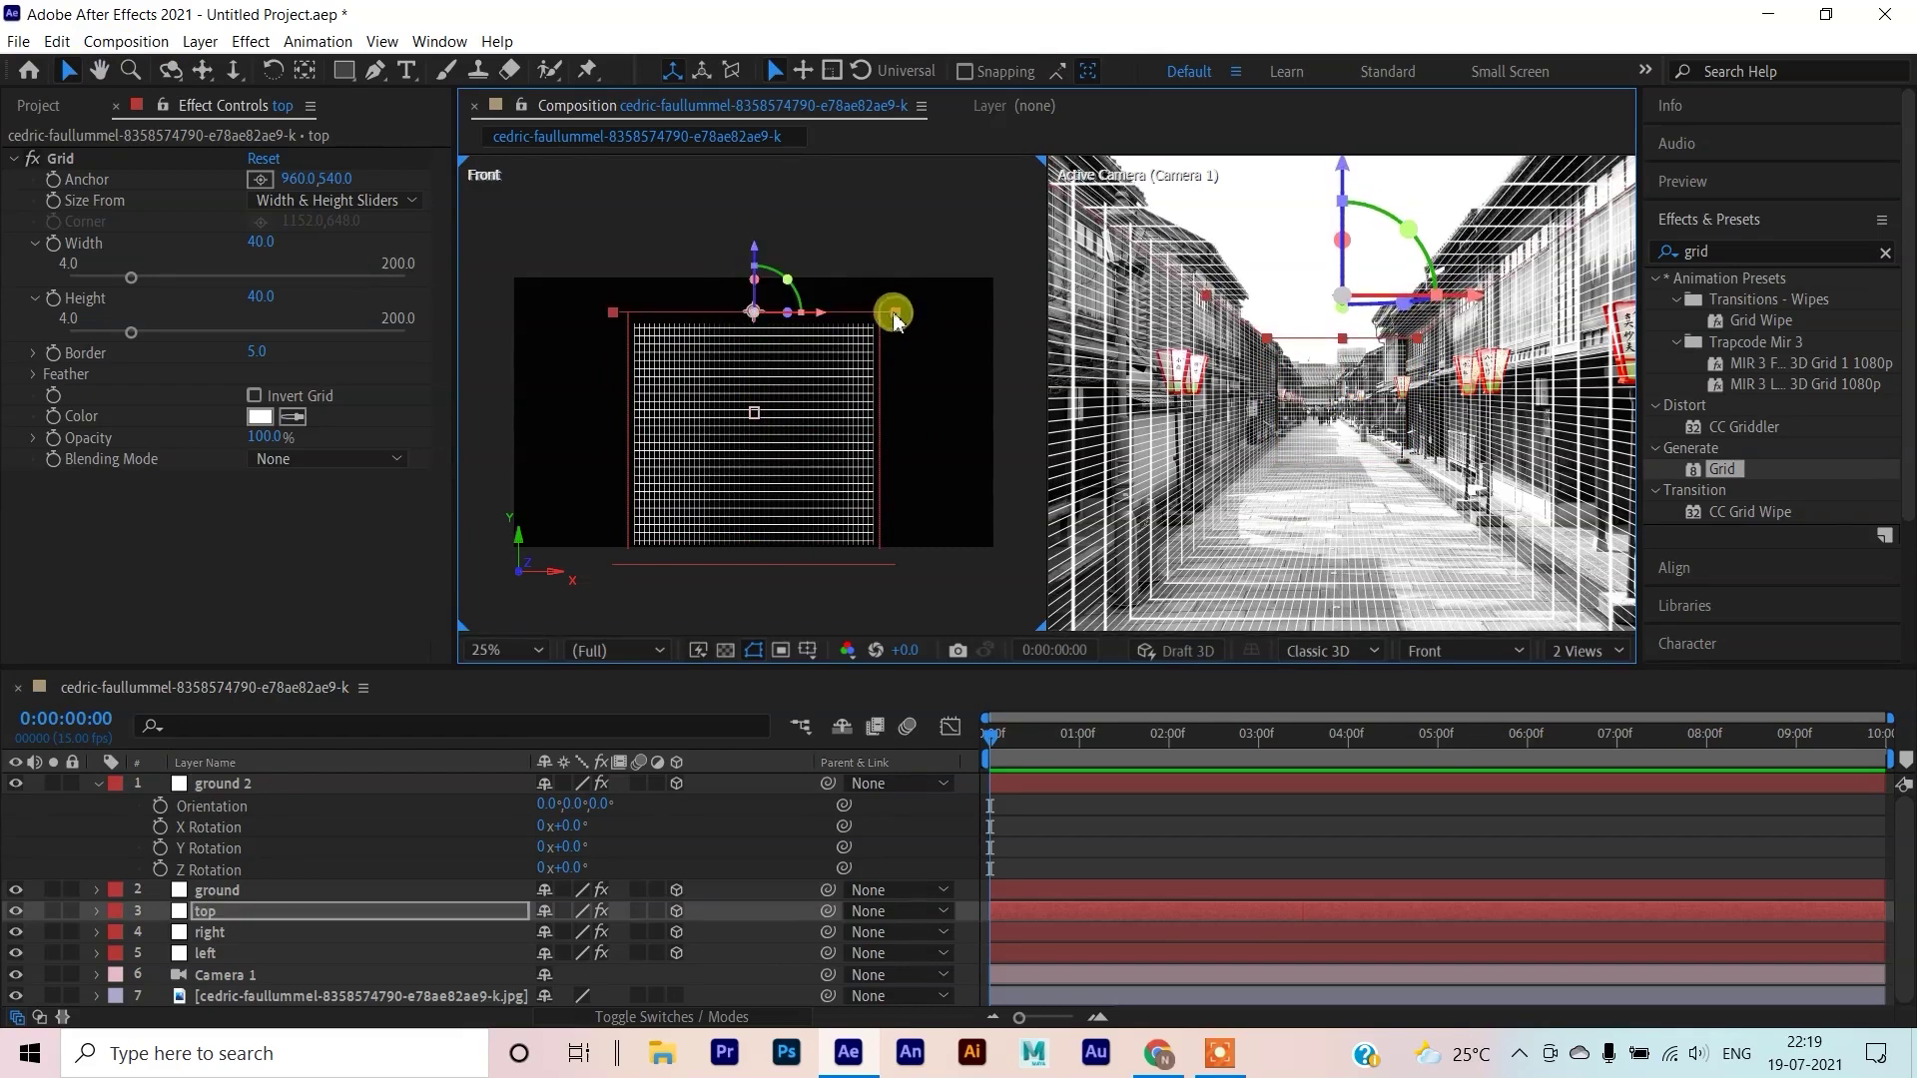
{"action": "left_click_drag", "start_coordinate": [894, 317], "coordinate": [890, 317]}
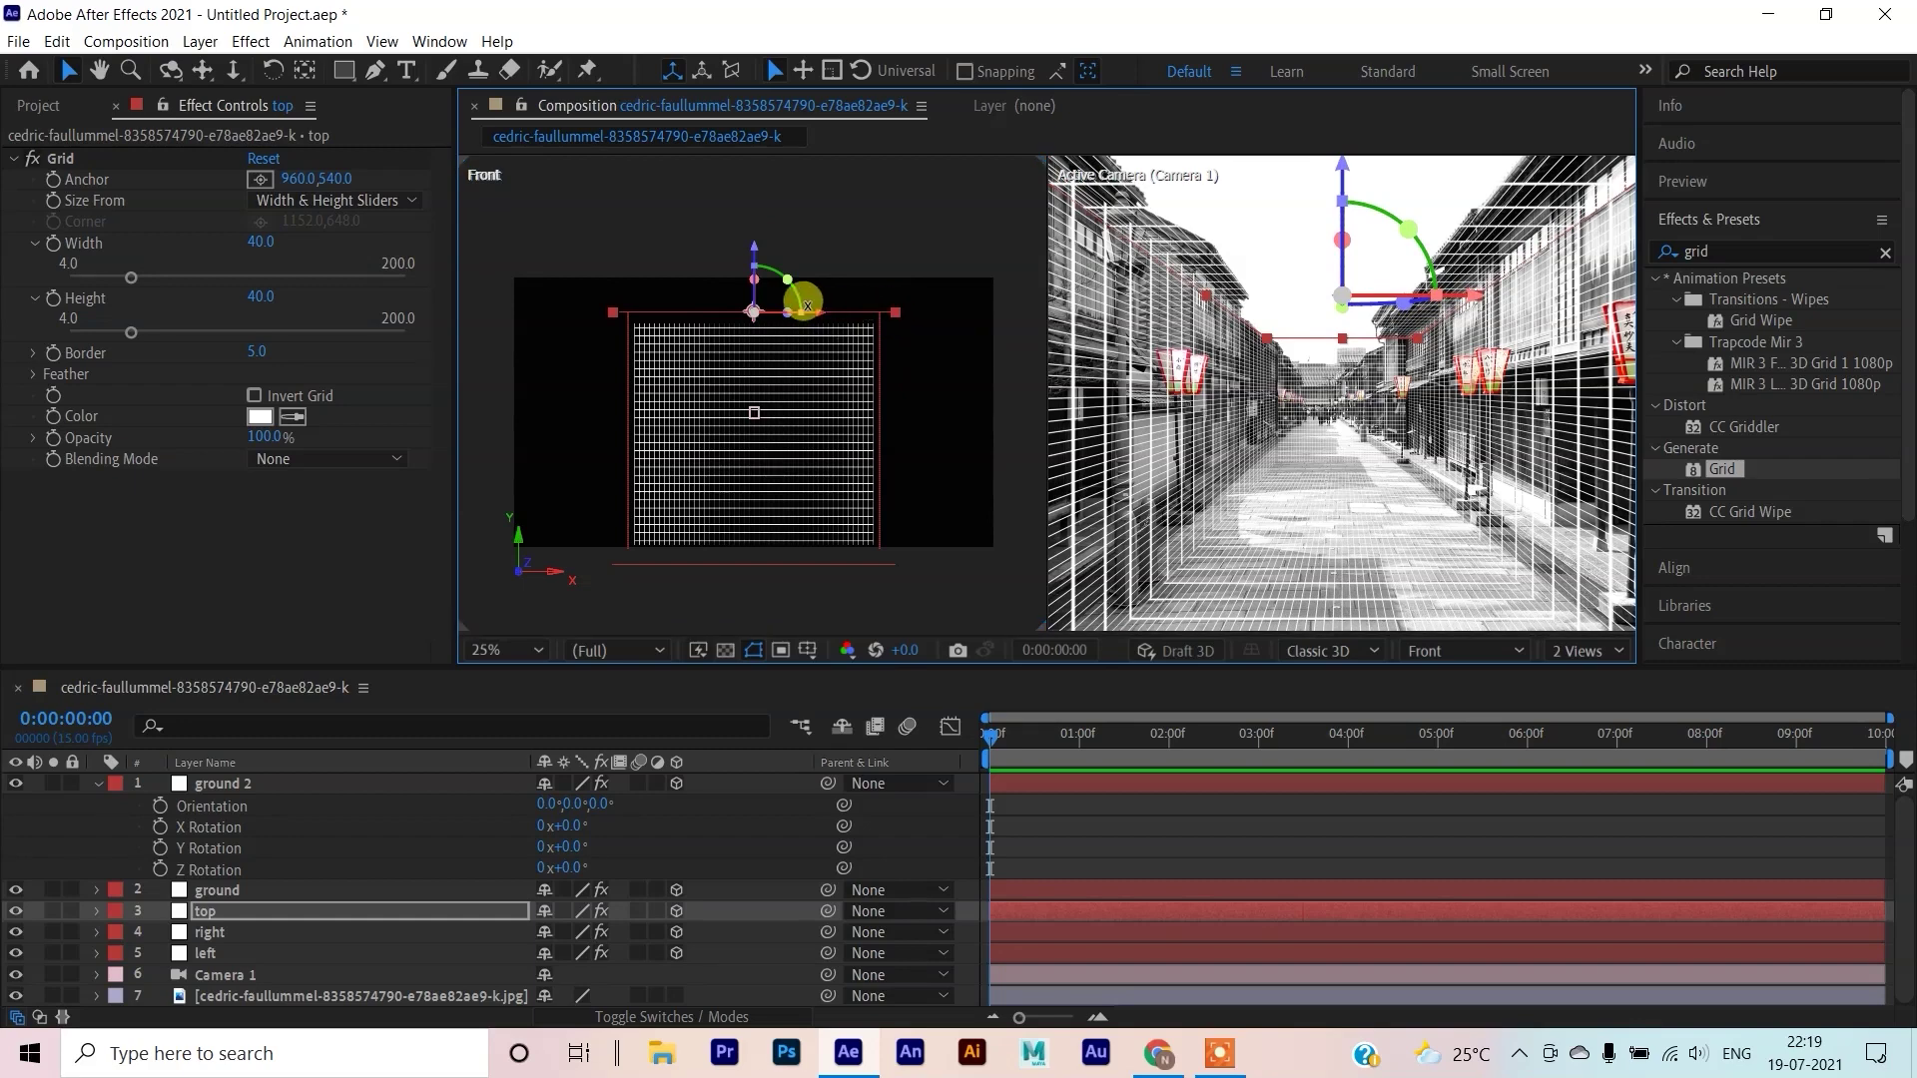
In the front view, raise the ground layer to meet the lower edge of the upright back plane
{"action": "left_click", "coordinate": [771, 564]}
{"action": "key", "text": "w"}
{"action": "left_click_drag", "start_coordinate": [771, 564], "coordinate": [749, 489]}
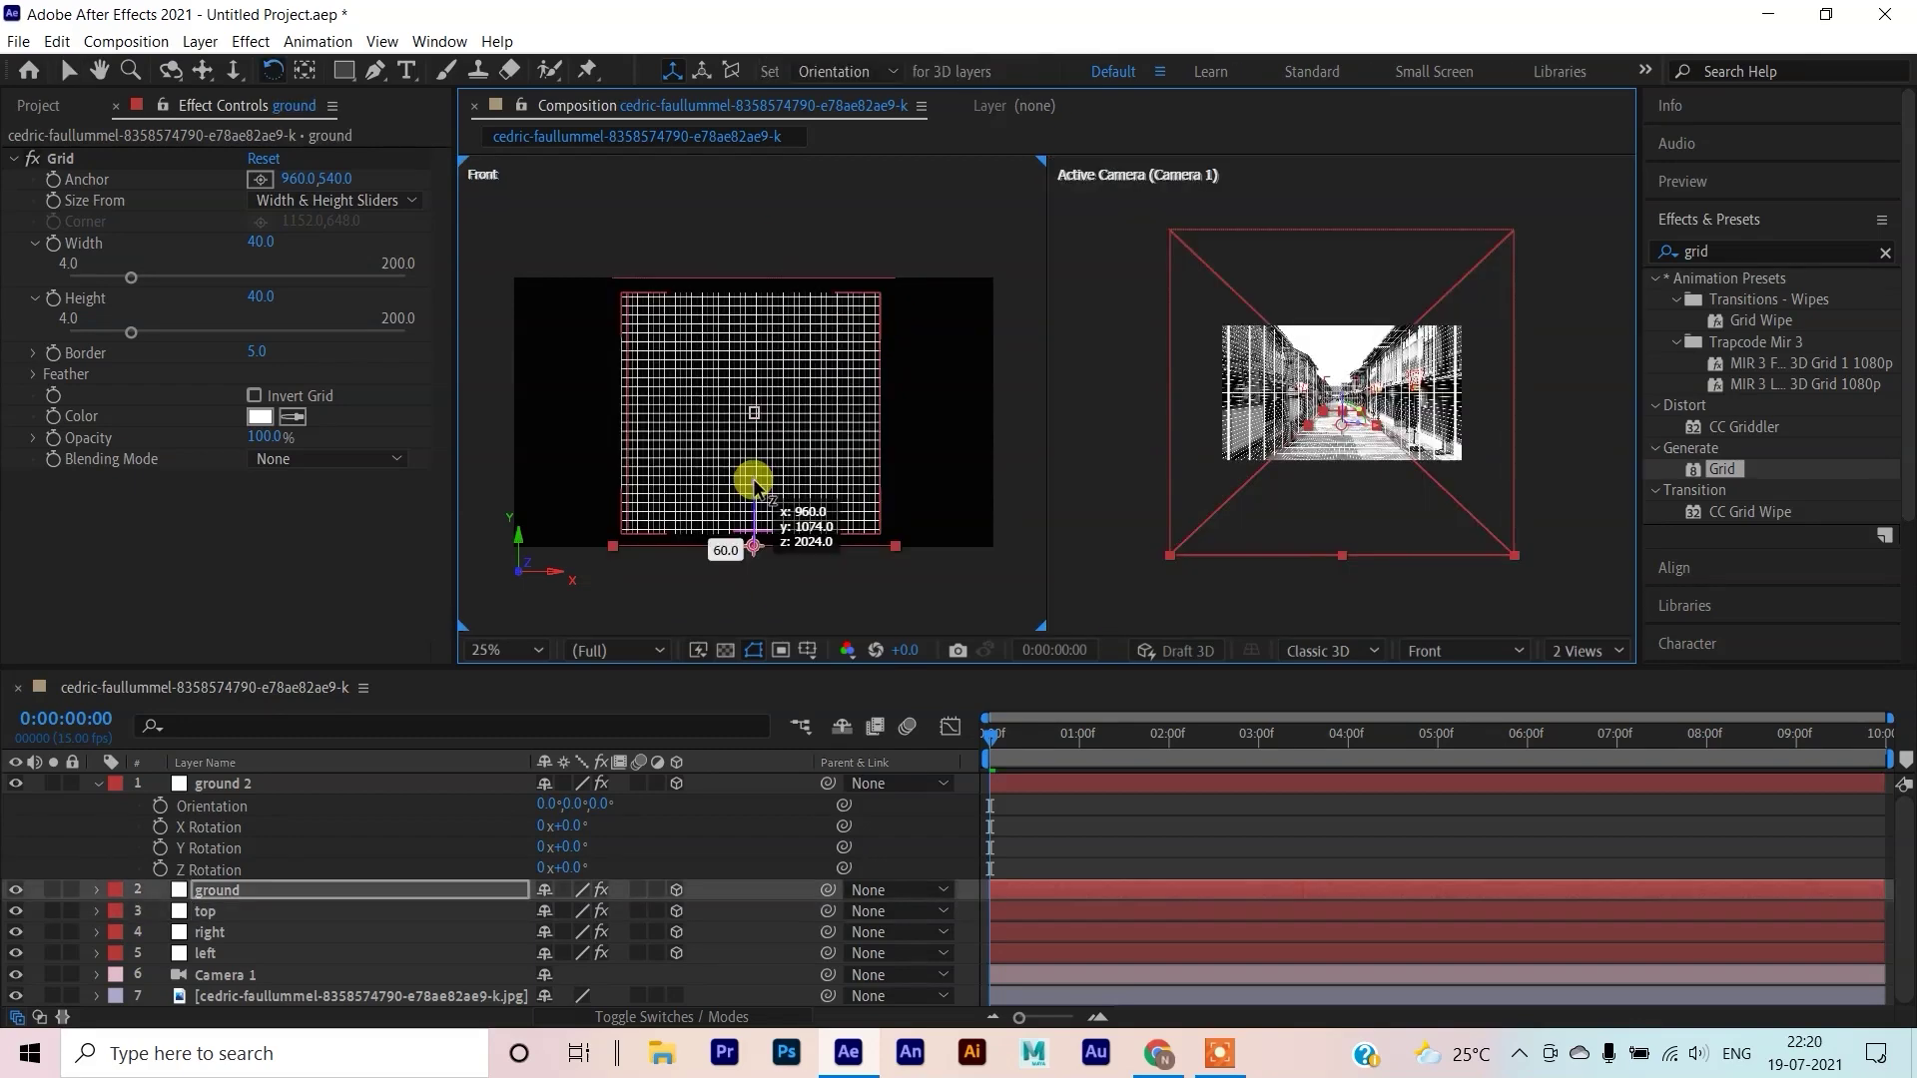
Switch the composition to a single view showing the active camera
{"action": "left_click", "coordinate": [1121, 513]}
{"action": "left_click", "coordinate": [1327, 557]}
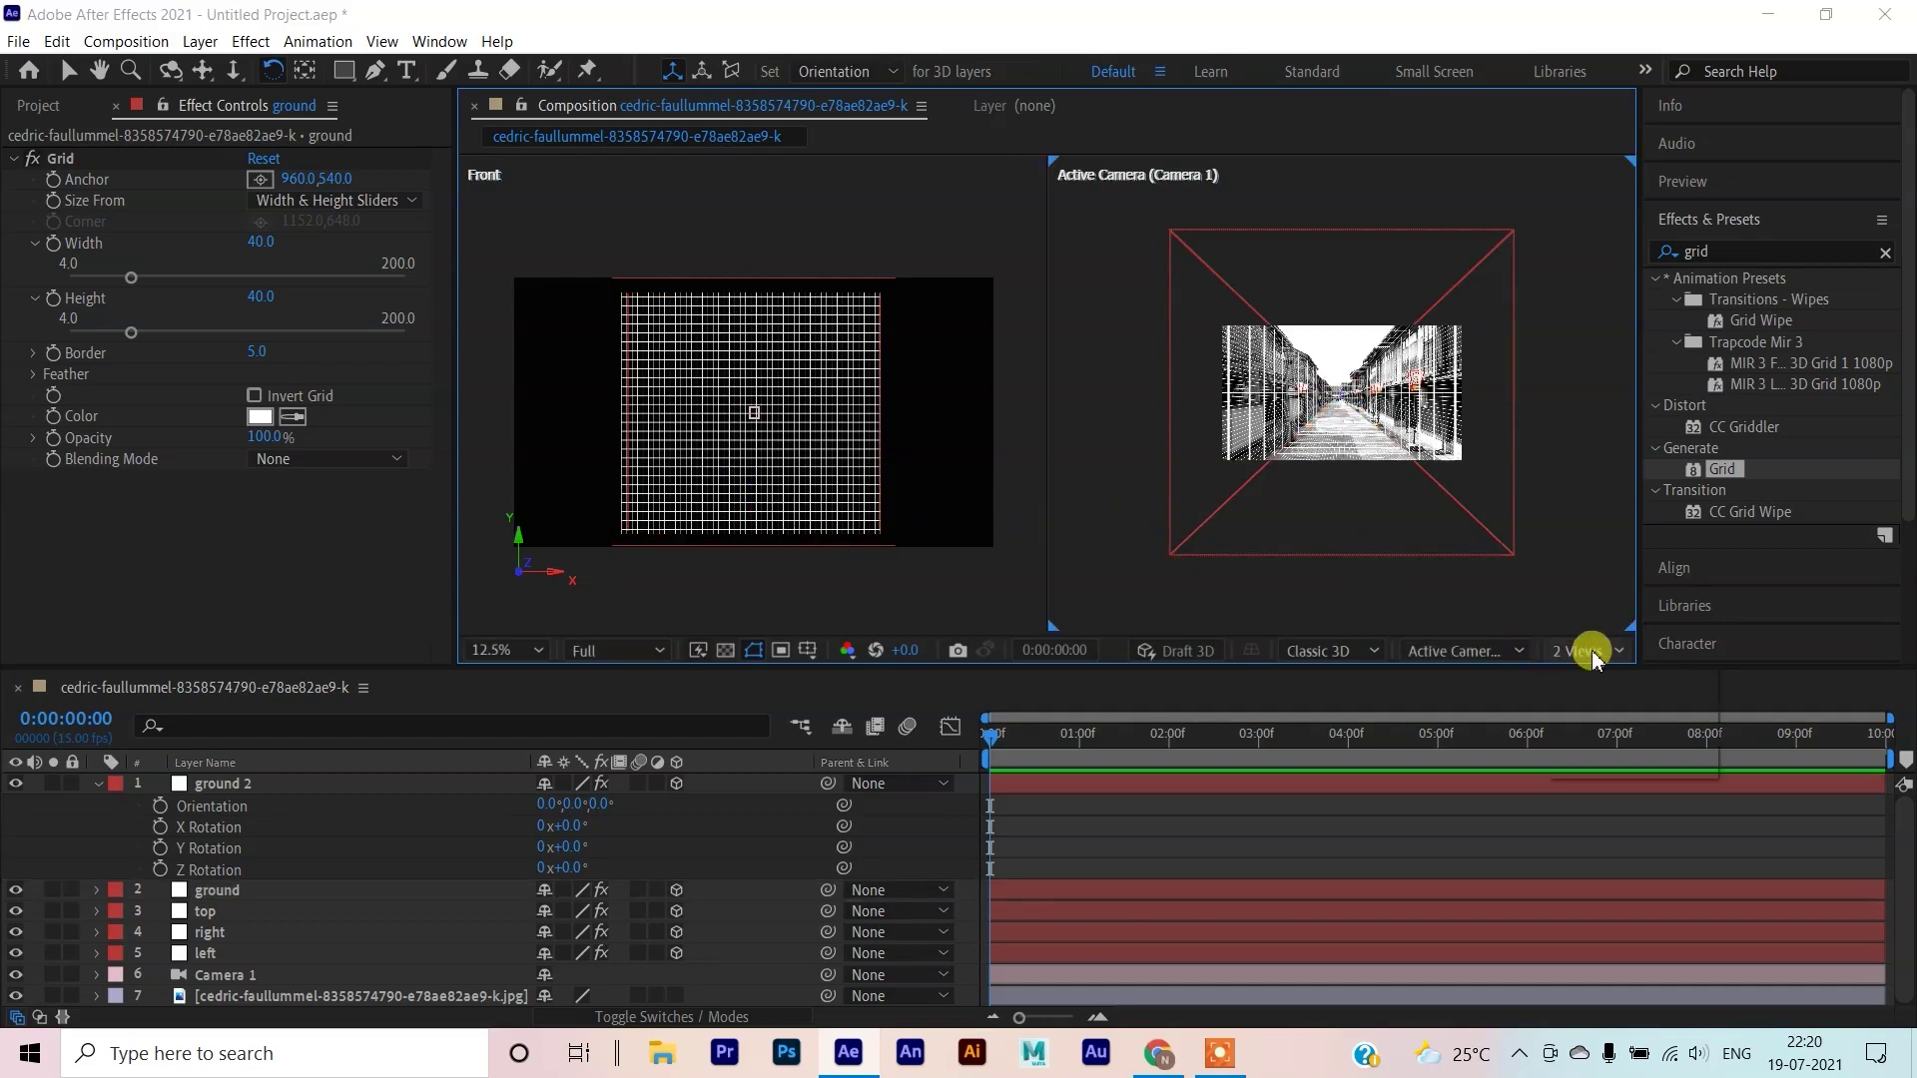
{"action": "left_click", "coordinate": [1538, 654]}
{"action": "left_click", "coordinate": [1593, 699]}
{"action": "scroll", "coordinate": [1028, 480], "scroll_direction": "up", "scroll_amount": 4}
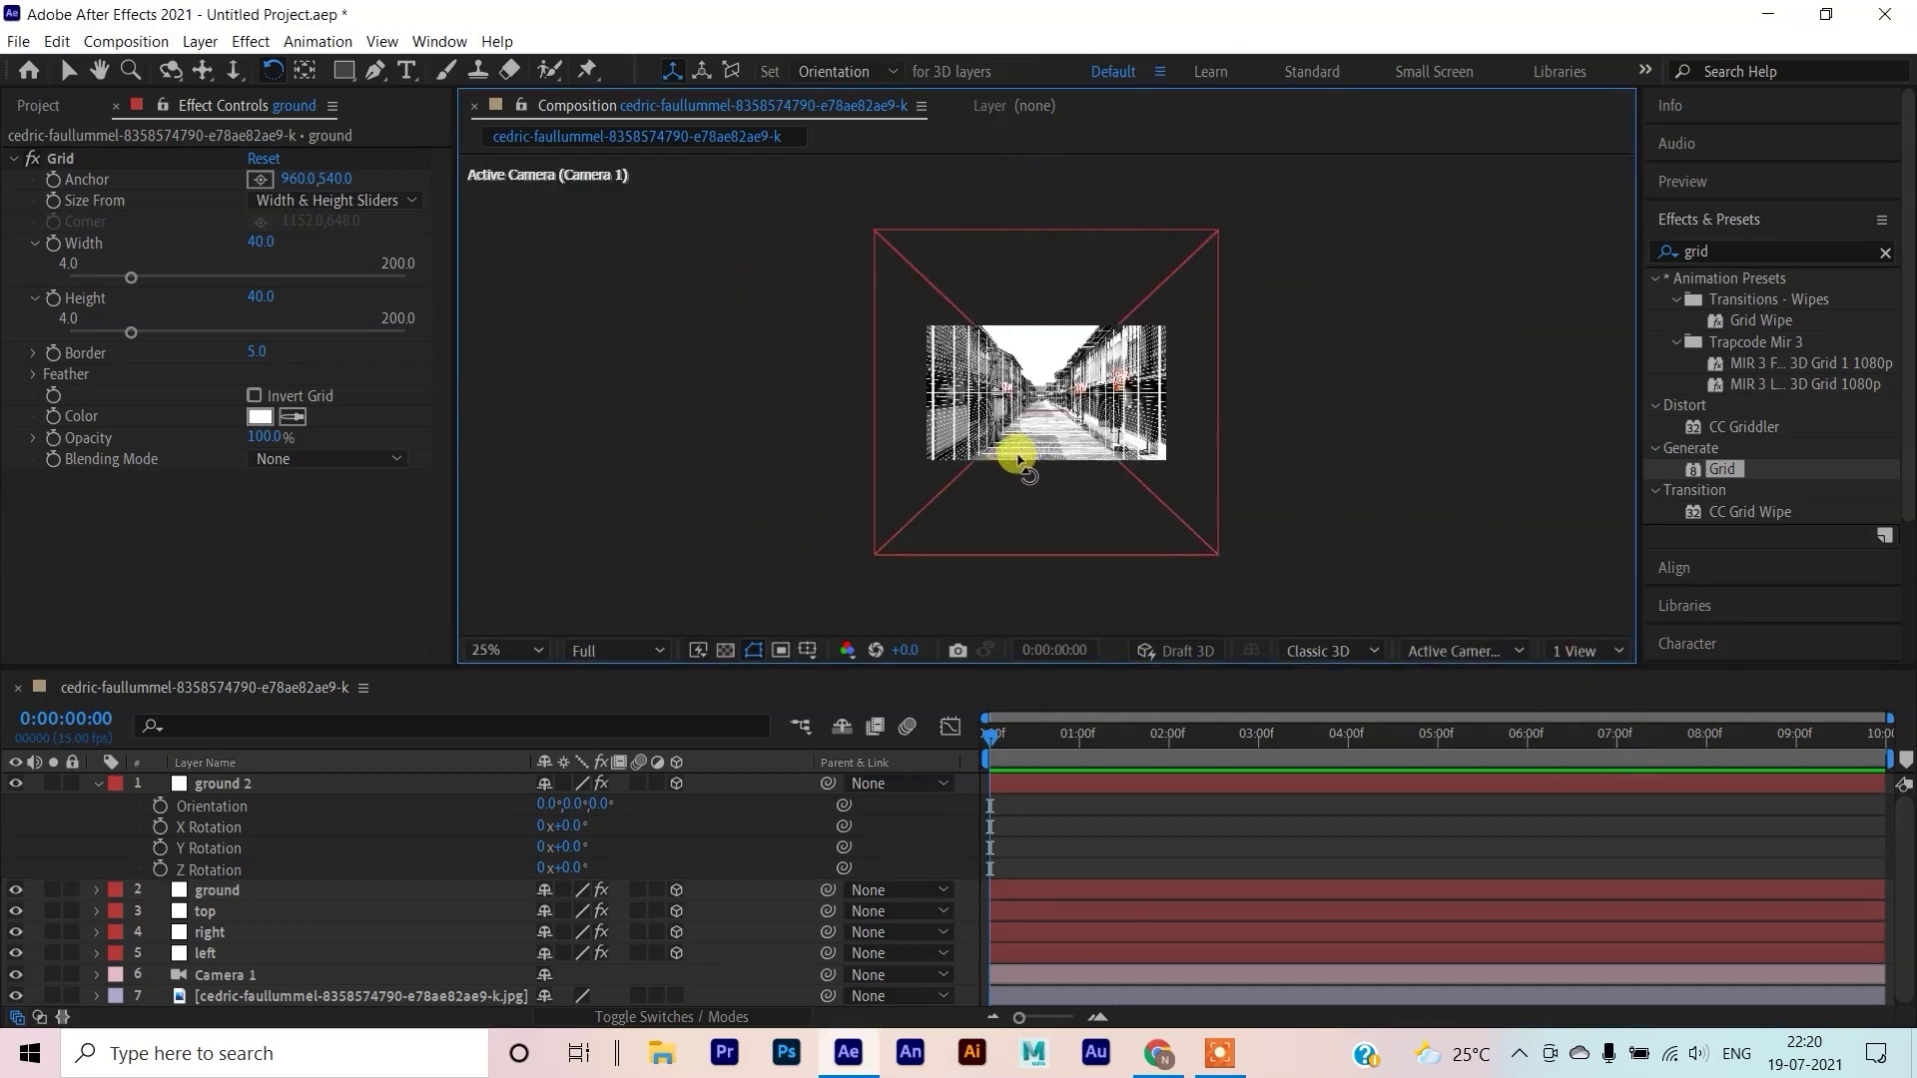
{"action": "scroll", "coordinate": [1011, 456], "scroll_direction": "down", "scroll_amount": 4}
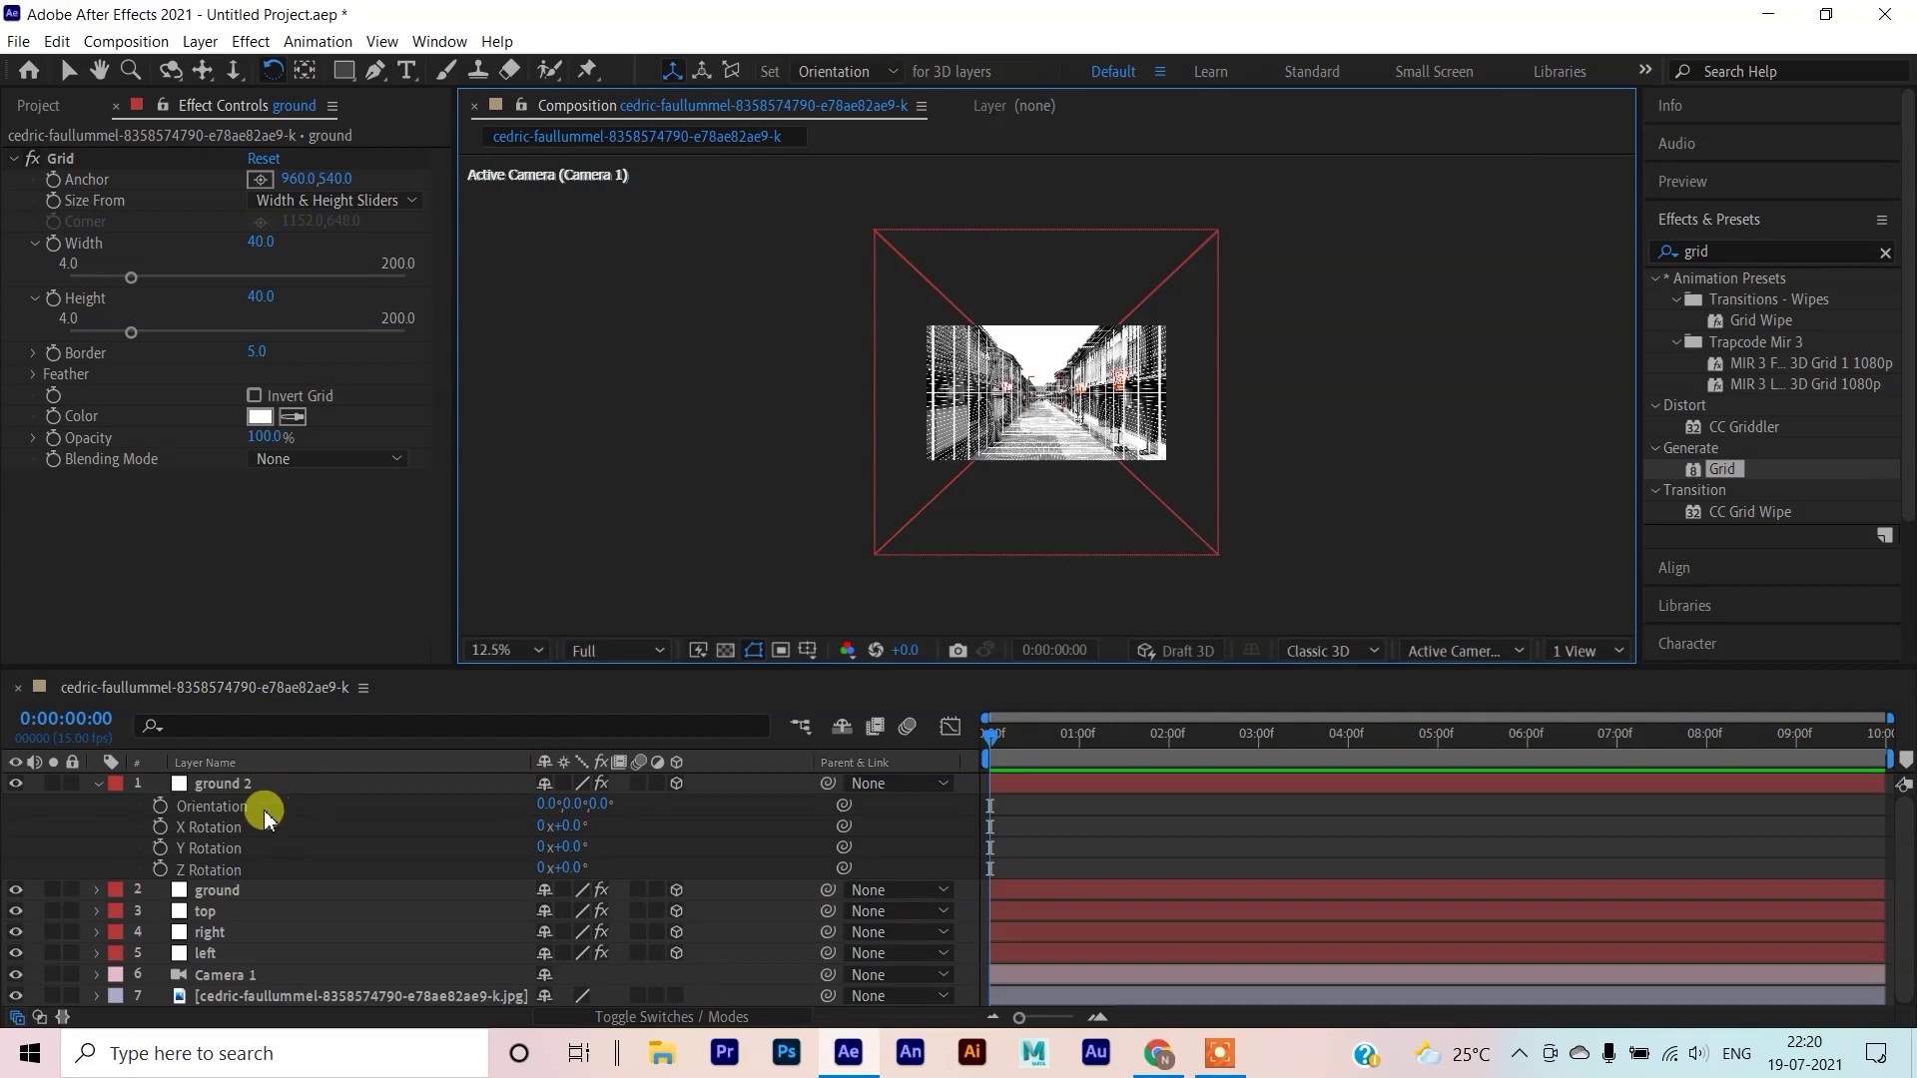
Collapse the rotation properties of the layers and turn off the Grid effect on all five plane layers
{"action": "key", "text": "ctrl+a"}
{"action": "key", "text": "r"}
{"action": "left_click", "coordinate": [506, 967]}
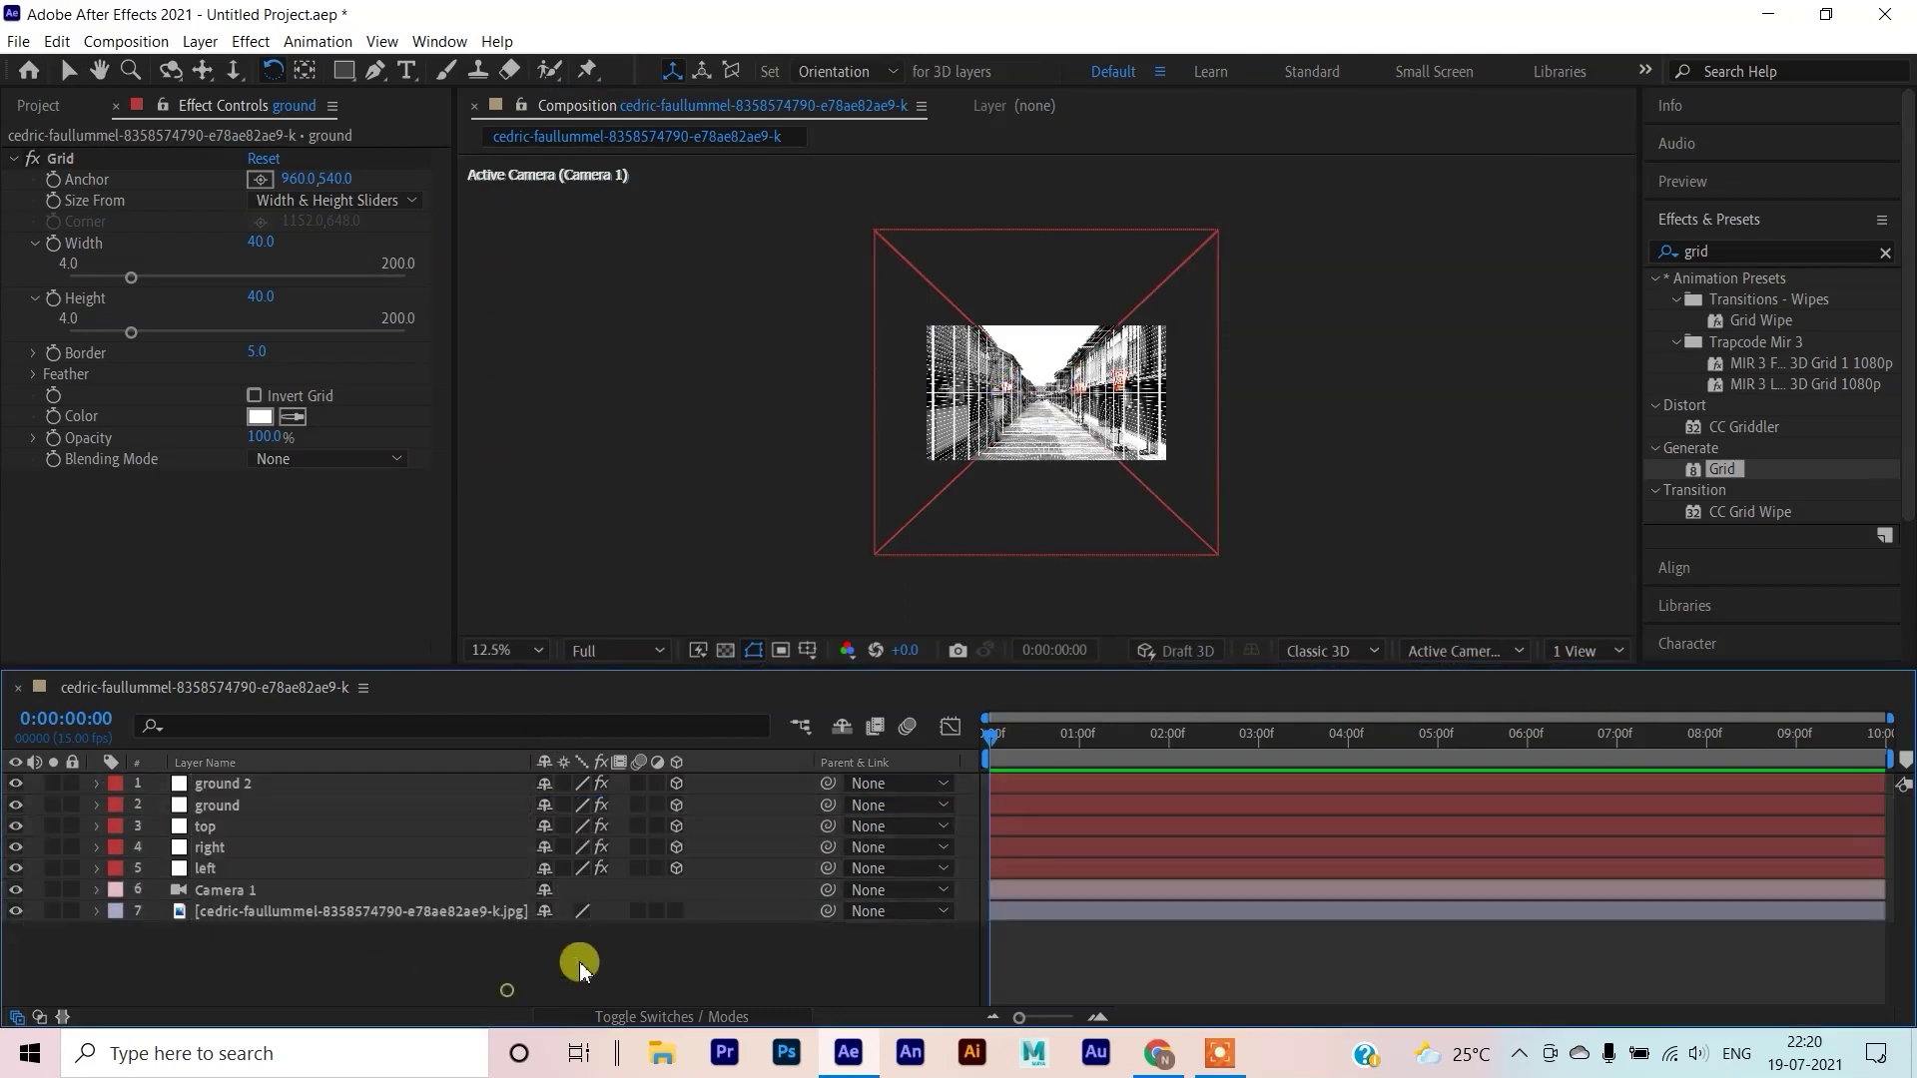
{"action": "key", "text": "ctrl+a"}
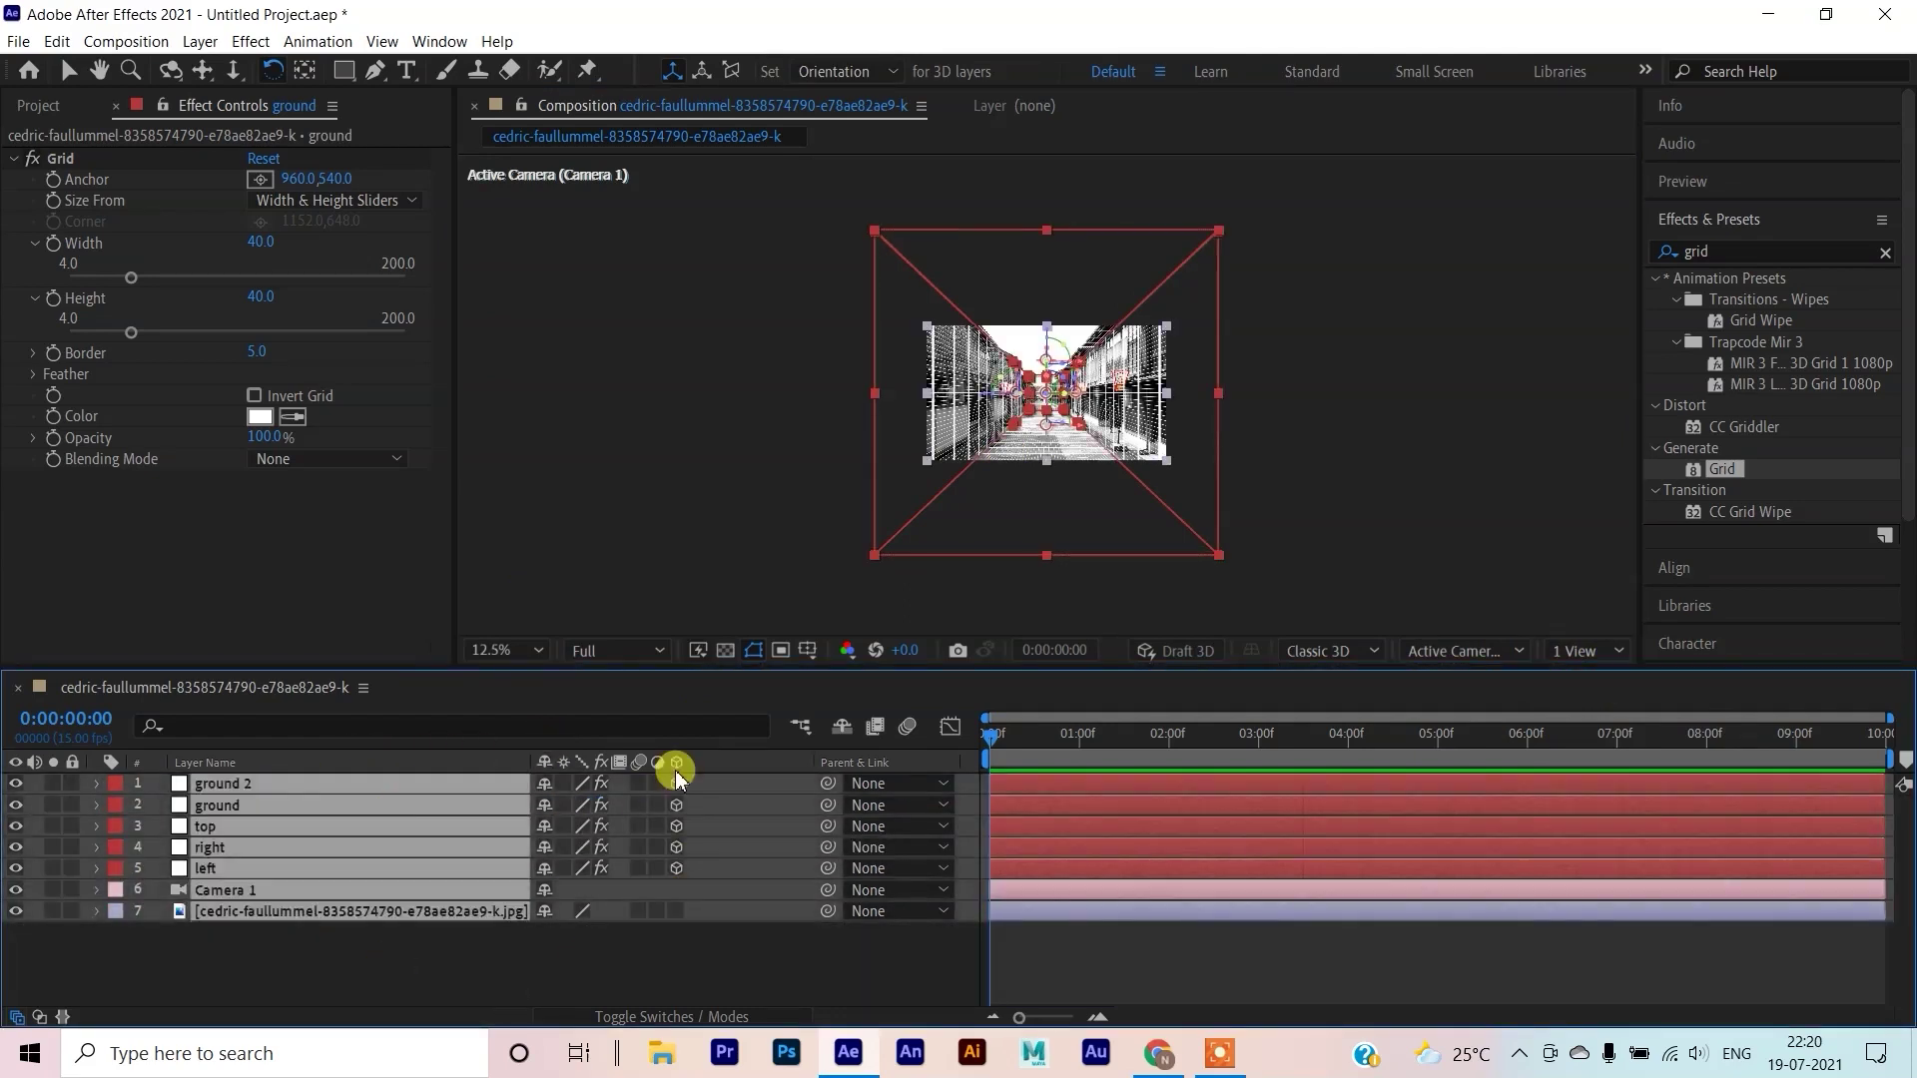
{"action": "left_click", "coordinate": [602, 789]}
{"action": "left_click", "coordinate": [949, 715]}
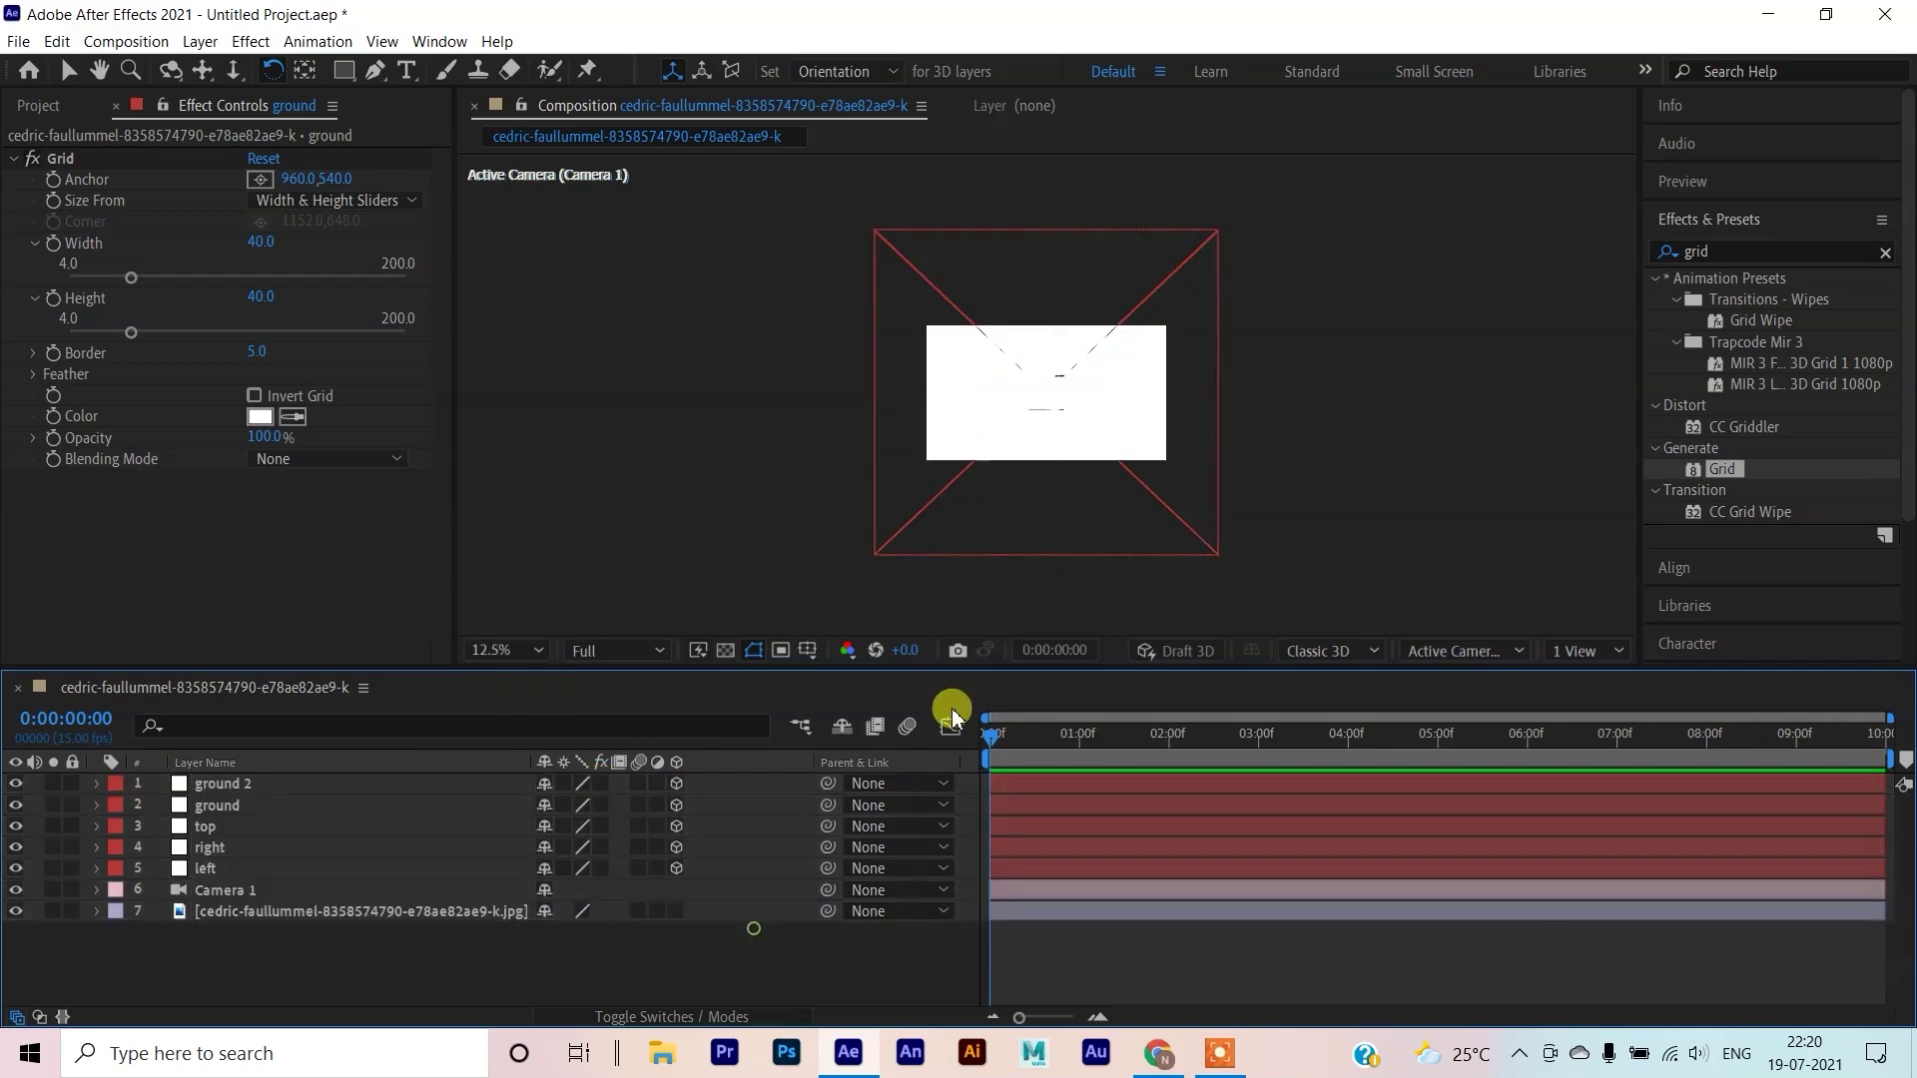
Widen the top layer slightly so its side edges close the gaps along the left and right layers
{"action": "scroll", "coordinate": [1053, 377], "scroll_direction": "up", "scroll_amount": 4}
{"action": "scroll", "coordinate": [1054, 377], "scroll_direction": "down", "scroll_amount": 4}
{"action": "scroll", "coordinate": [993, 375], "scroll_direction": "up", "scroll_amount": 4}
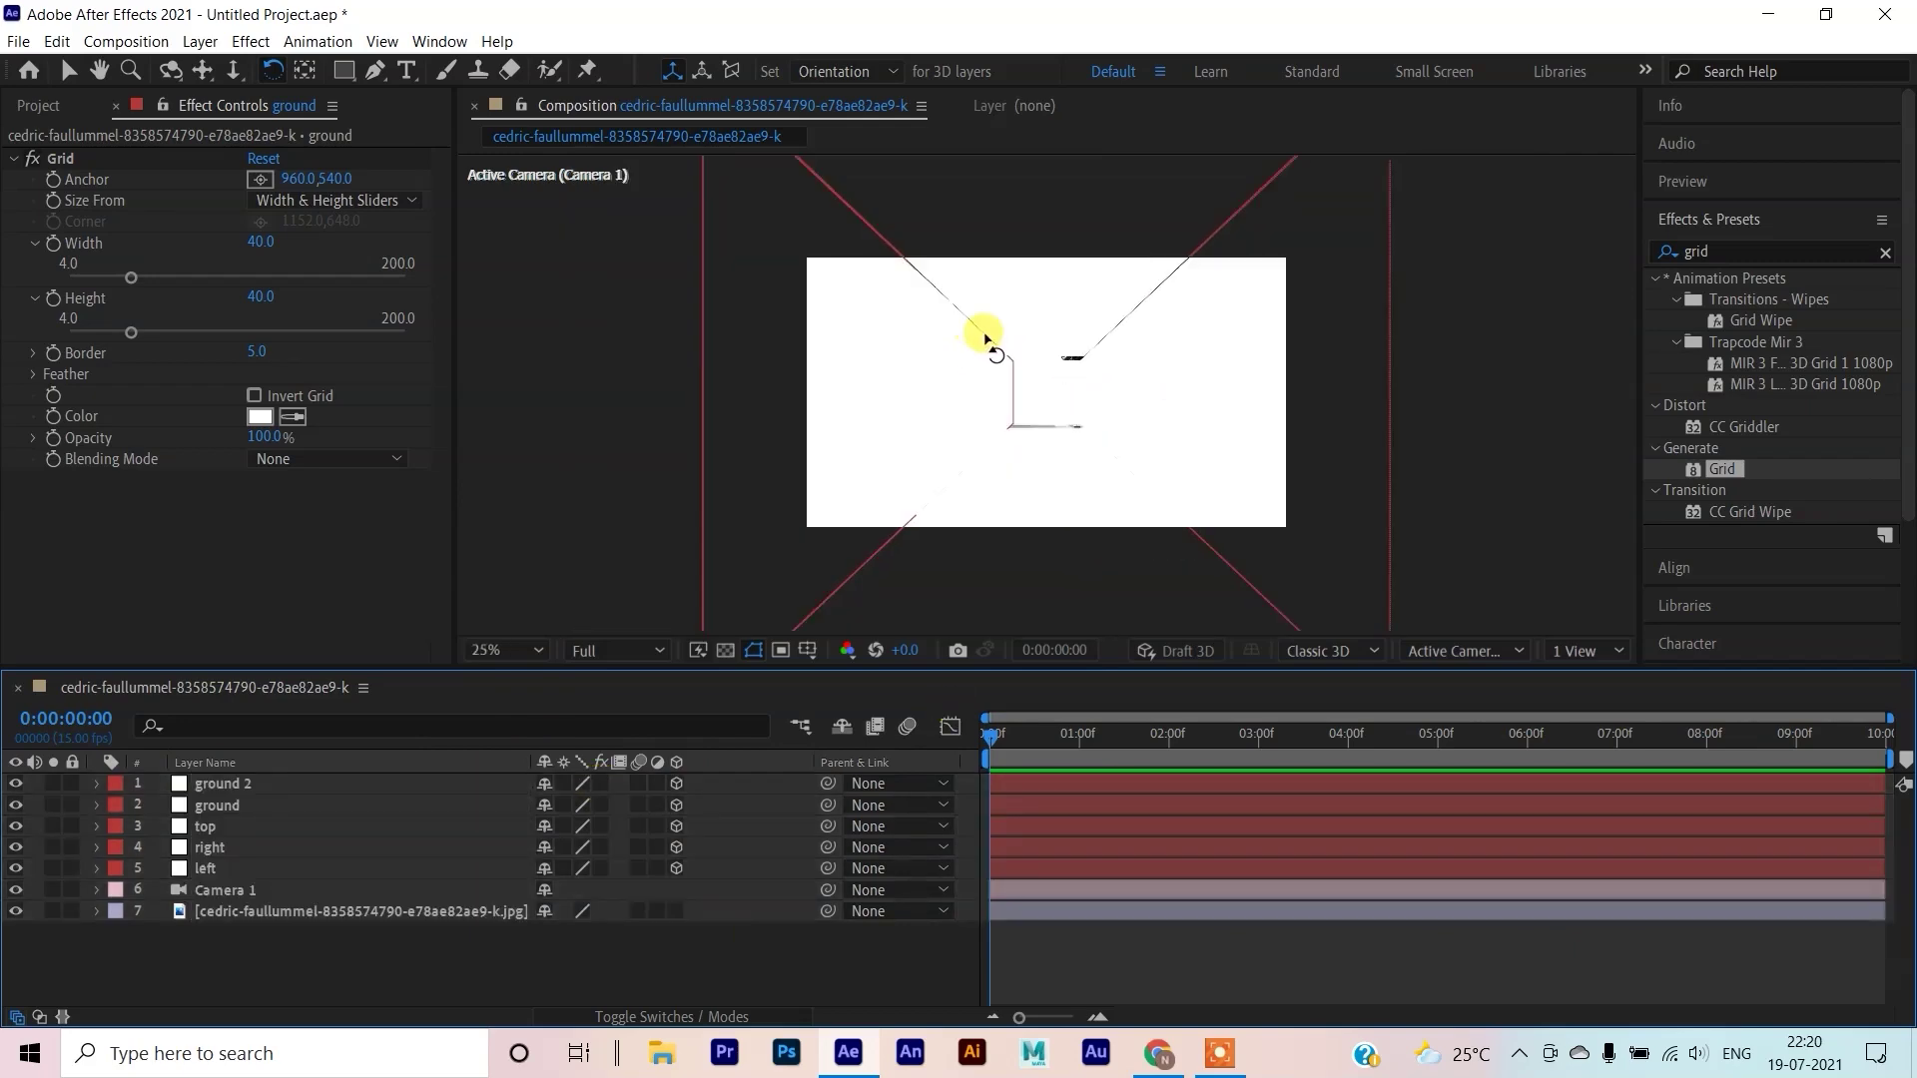
{"action": "scroll", "coordinate": [1108, 449], "scroll_direction": "down", "scroll_amount": 2}
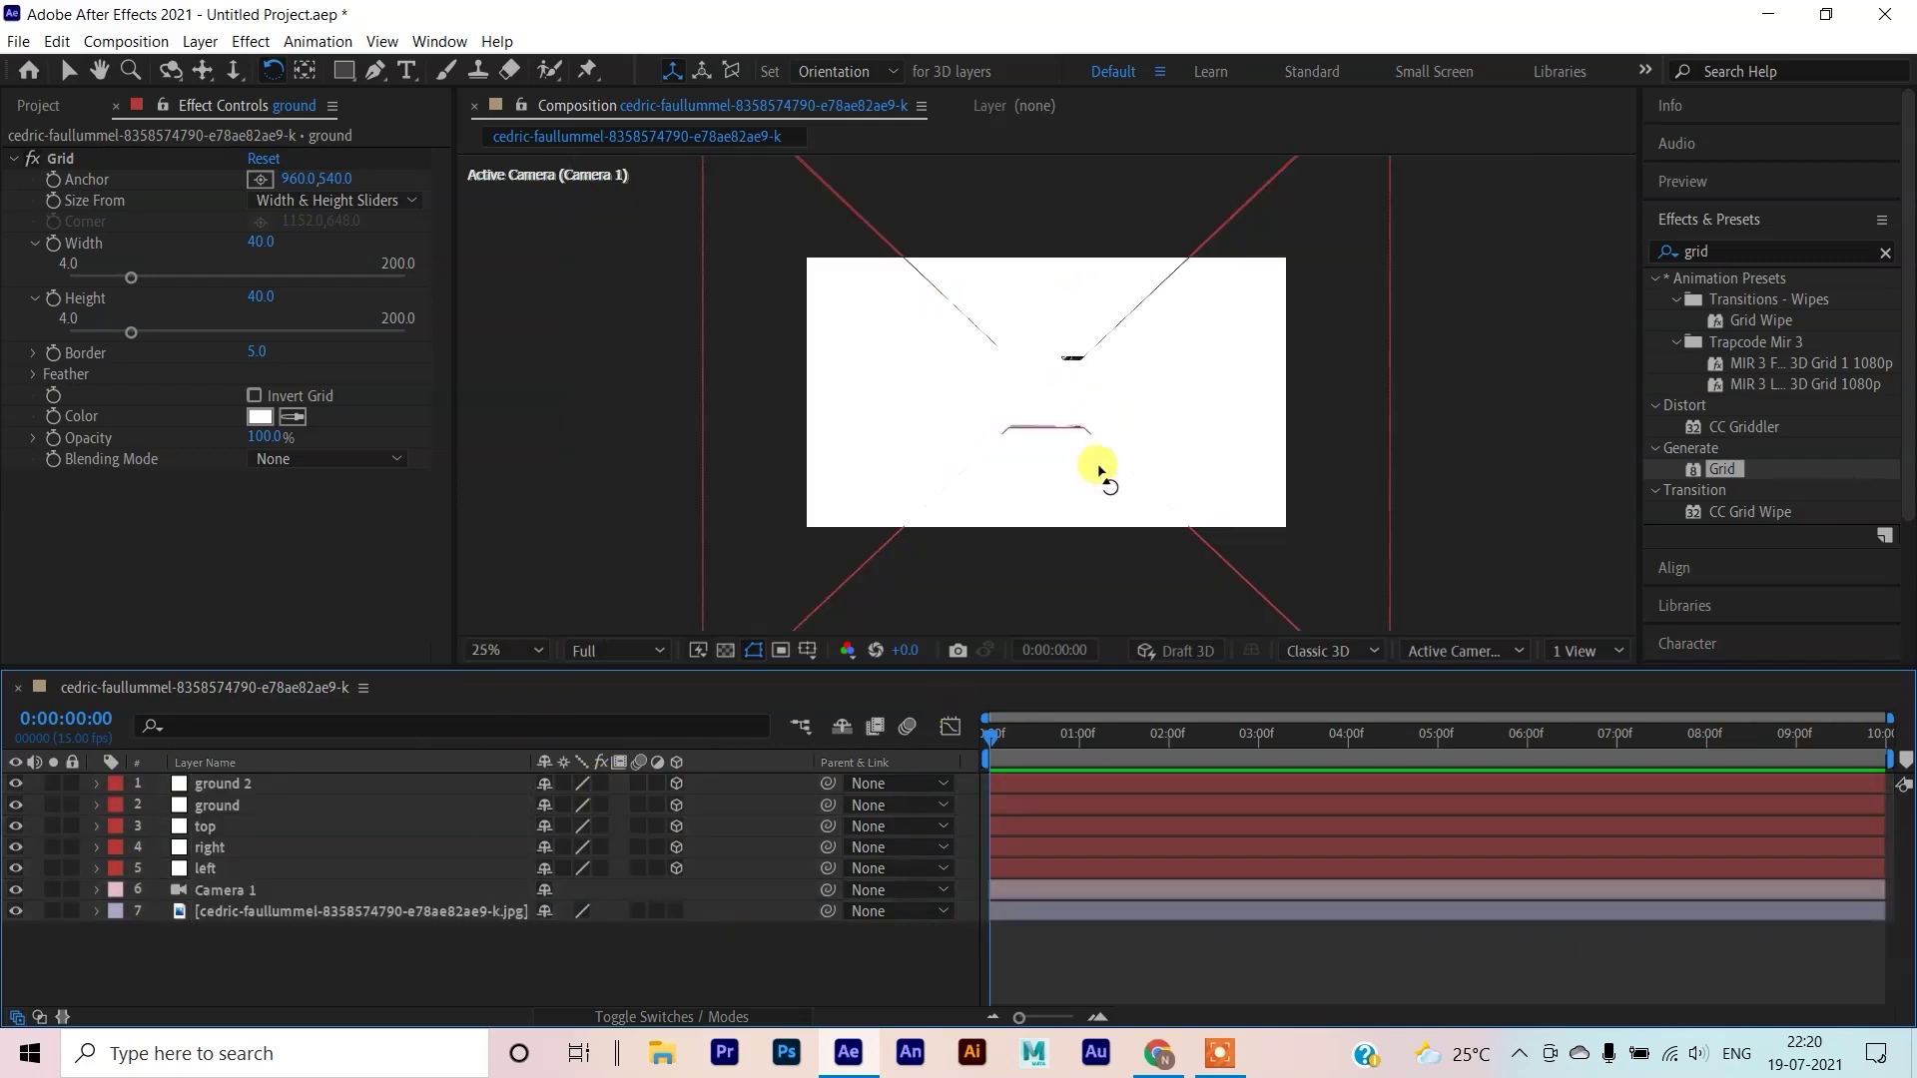
{"action": "left_click", "coordinate": [1105, 325]}
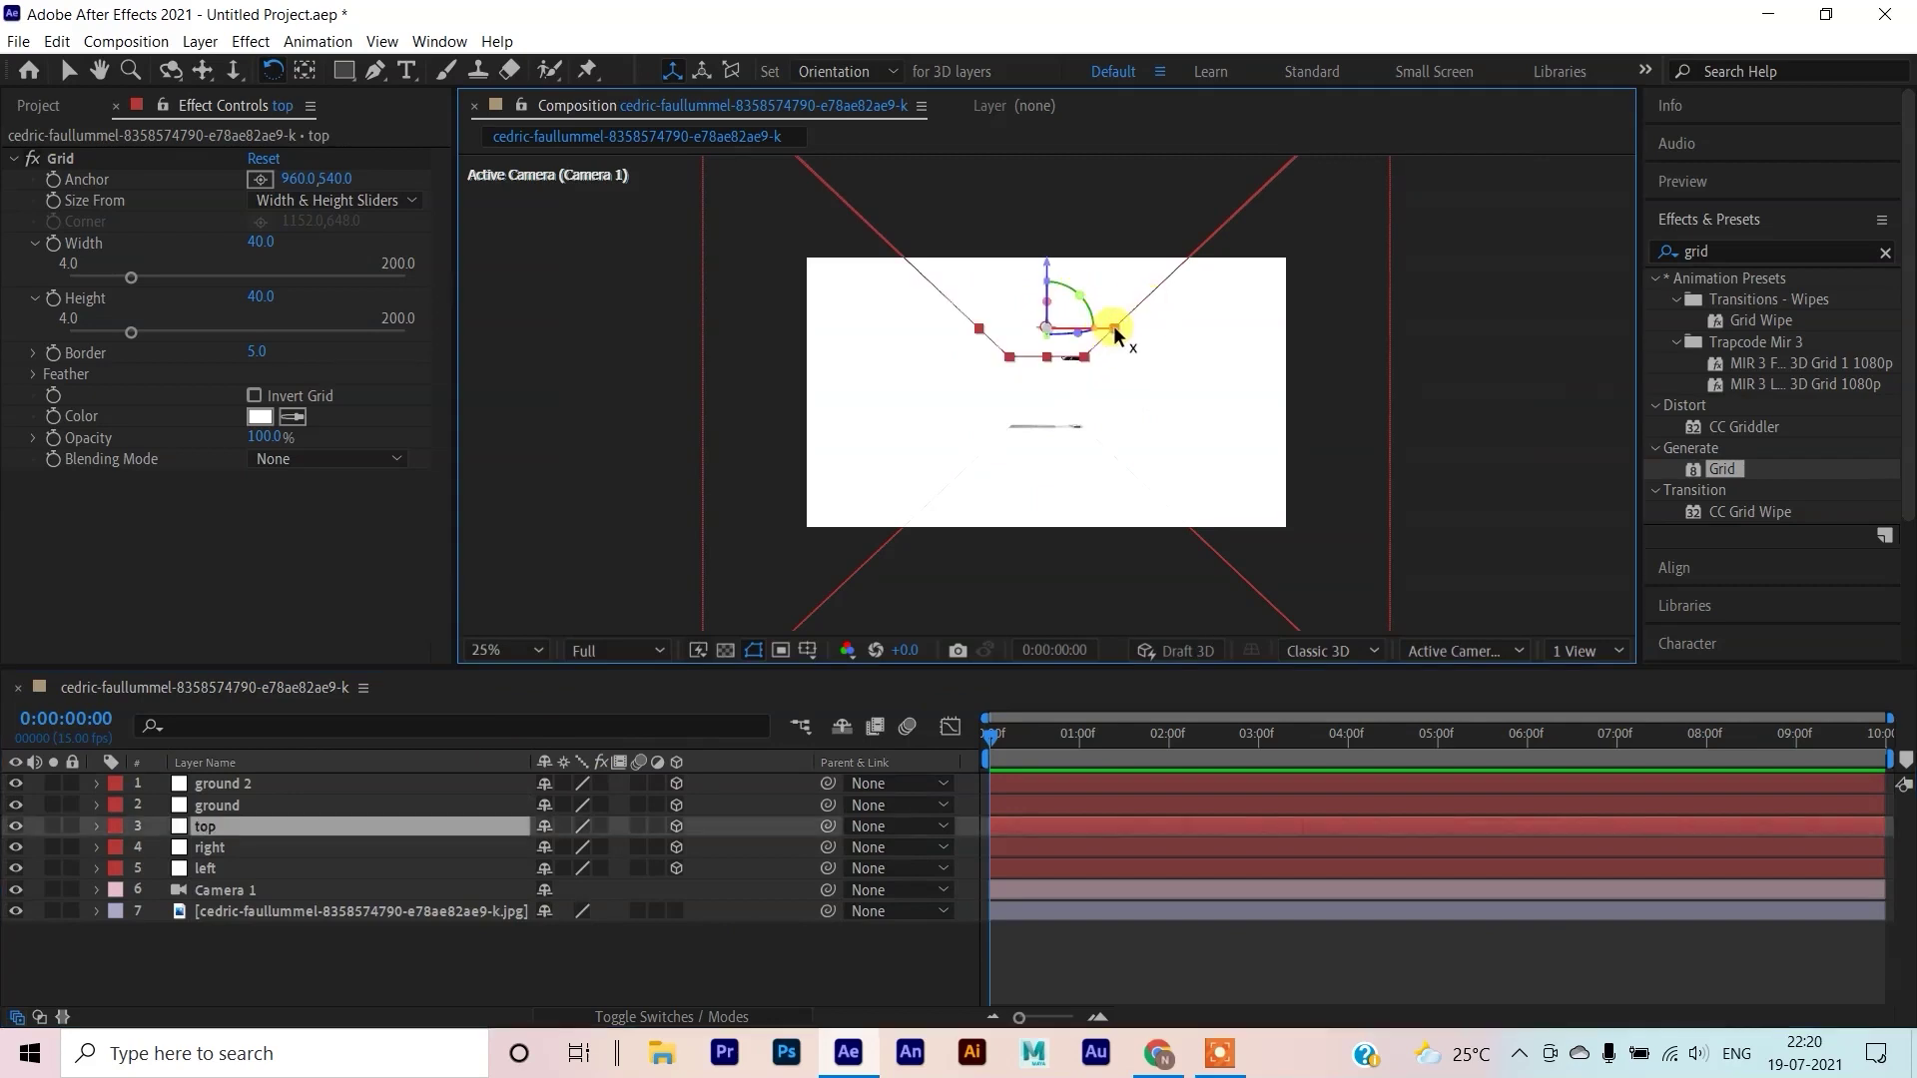
{"action": "left_click_drag", "start_coordinate": [1116, 329], "coordinate": [1124, 333]}
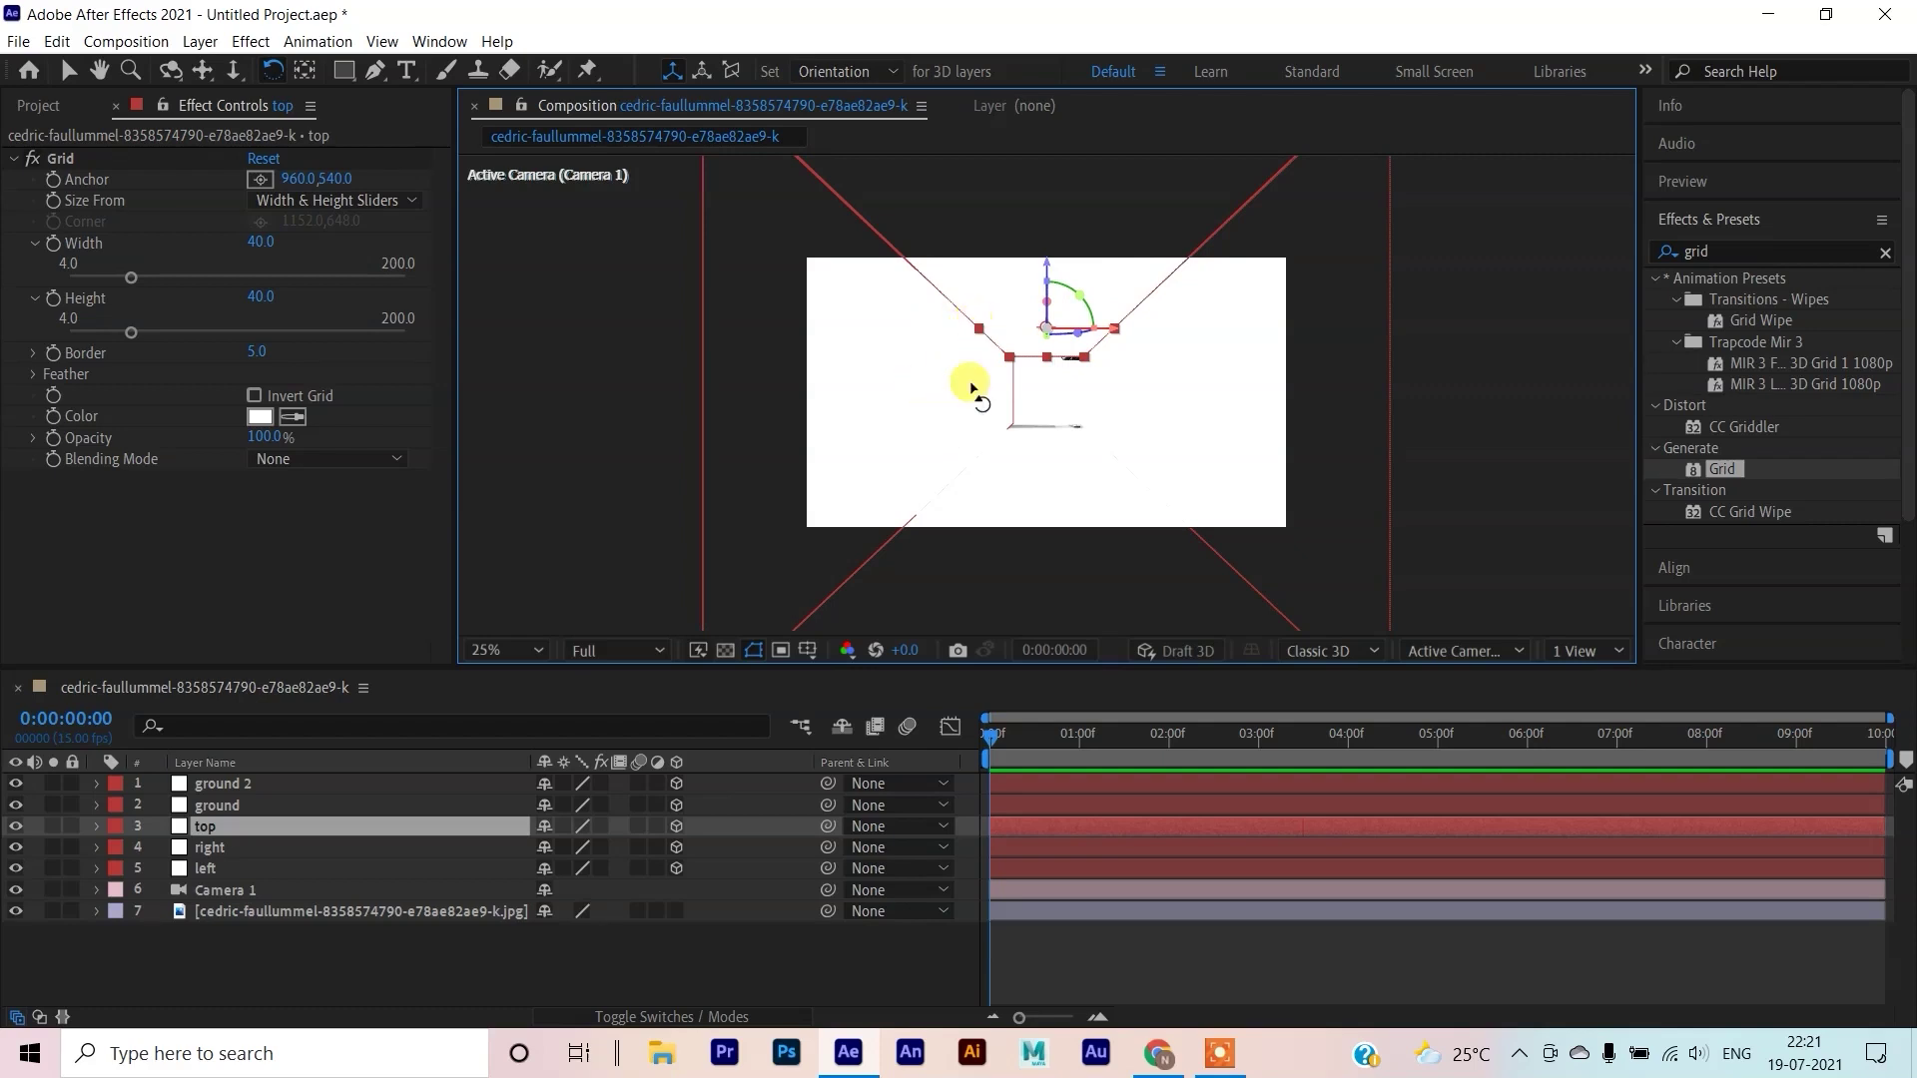
{"action": "scroll", "coordinate": [1065, 379], "scroll_direction": "up", "scroll_amount": 2}
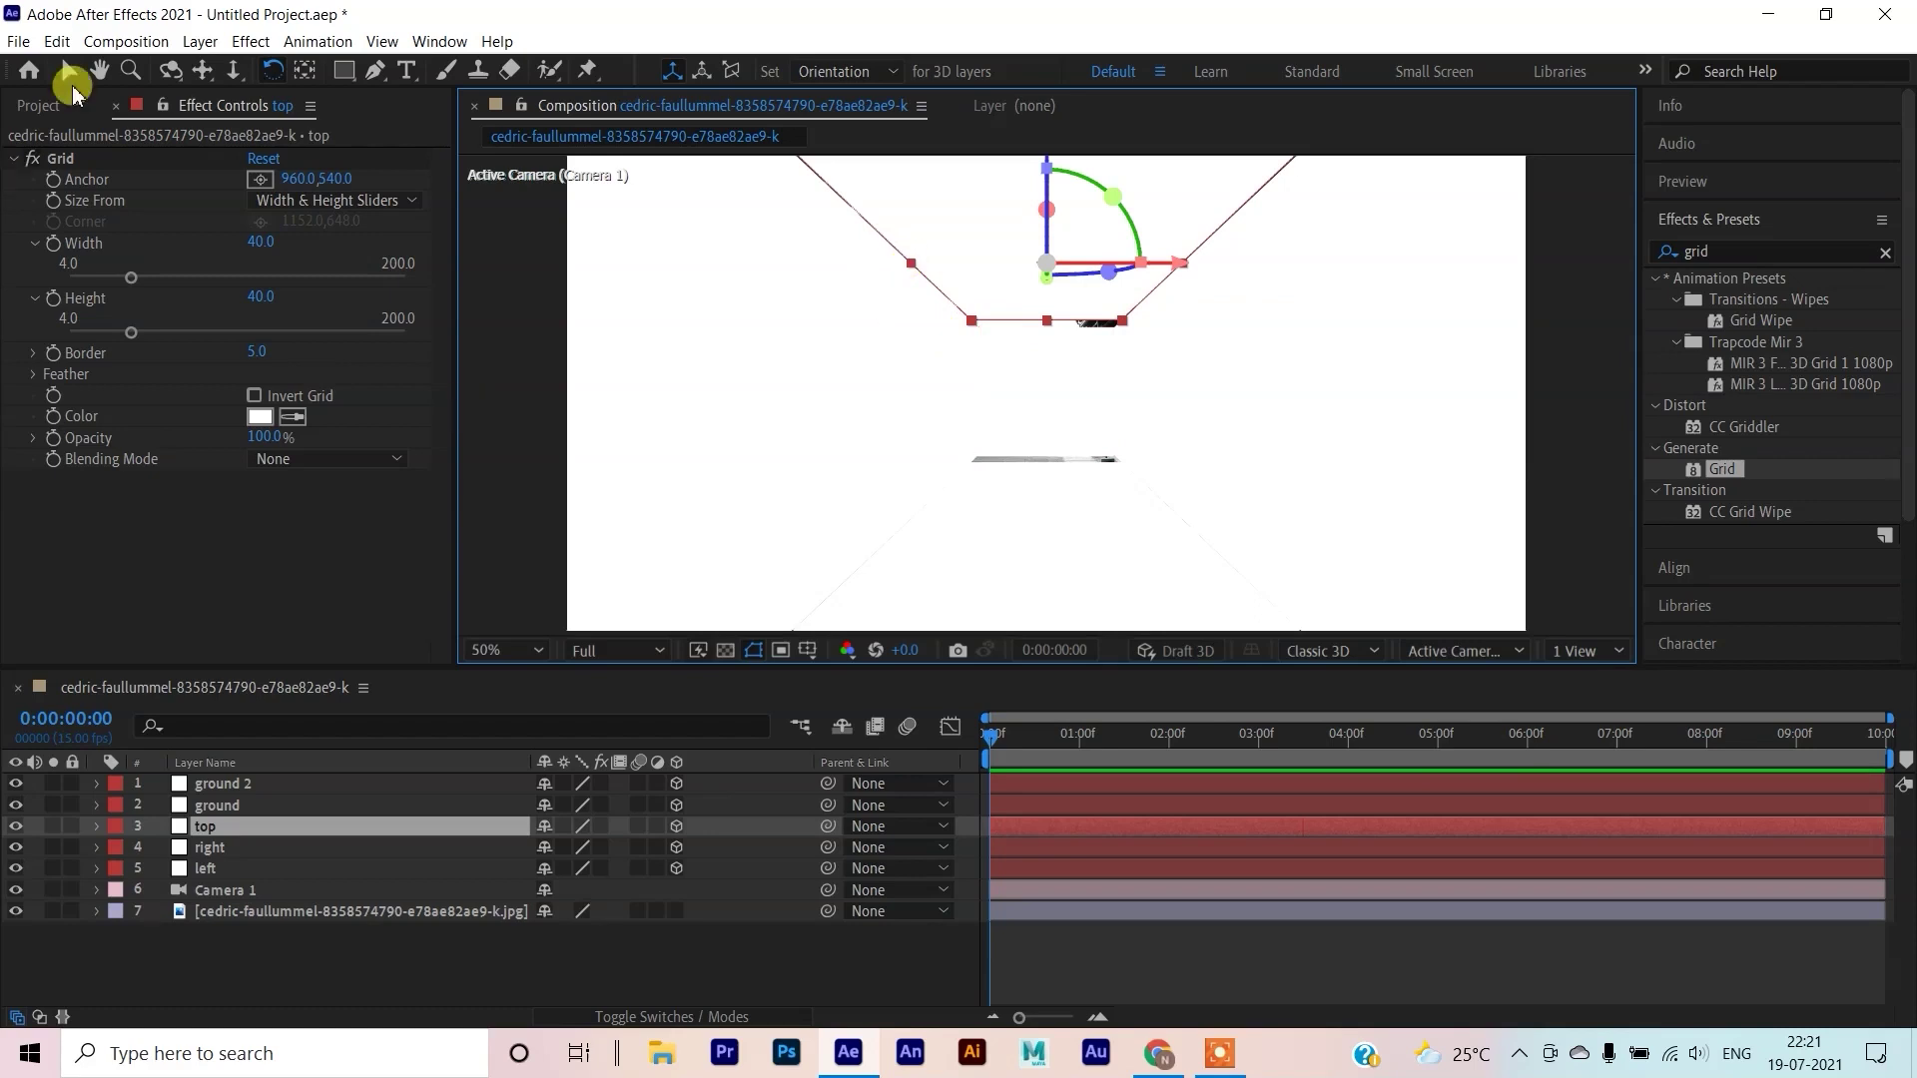
{"action": "key", "text": "v"}
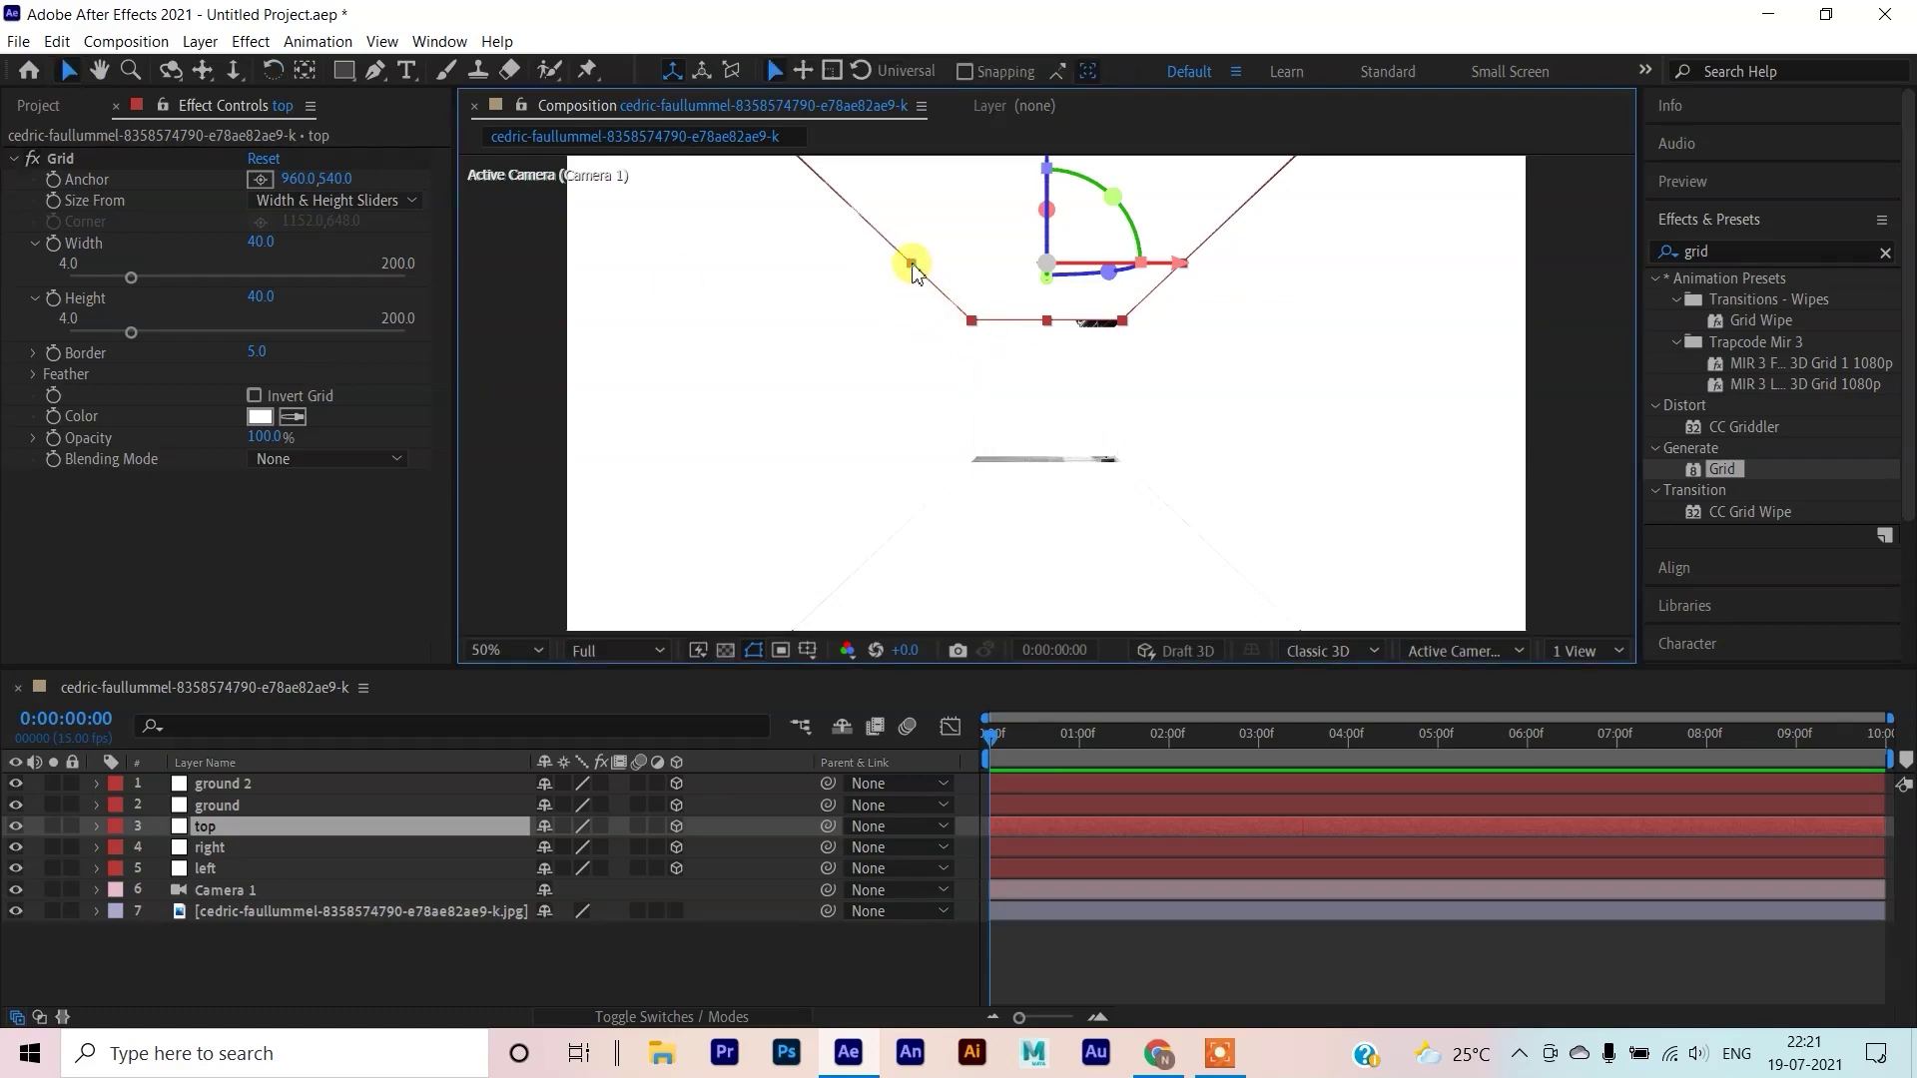
{"action": "left_click", "coordinate": [910, 267]}
{"action": "scroll", "coordinate": [962, 432], "scroll_direction": "down", "scroll_amount": 2}
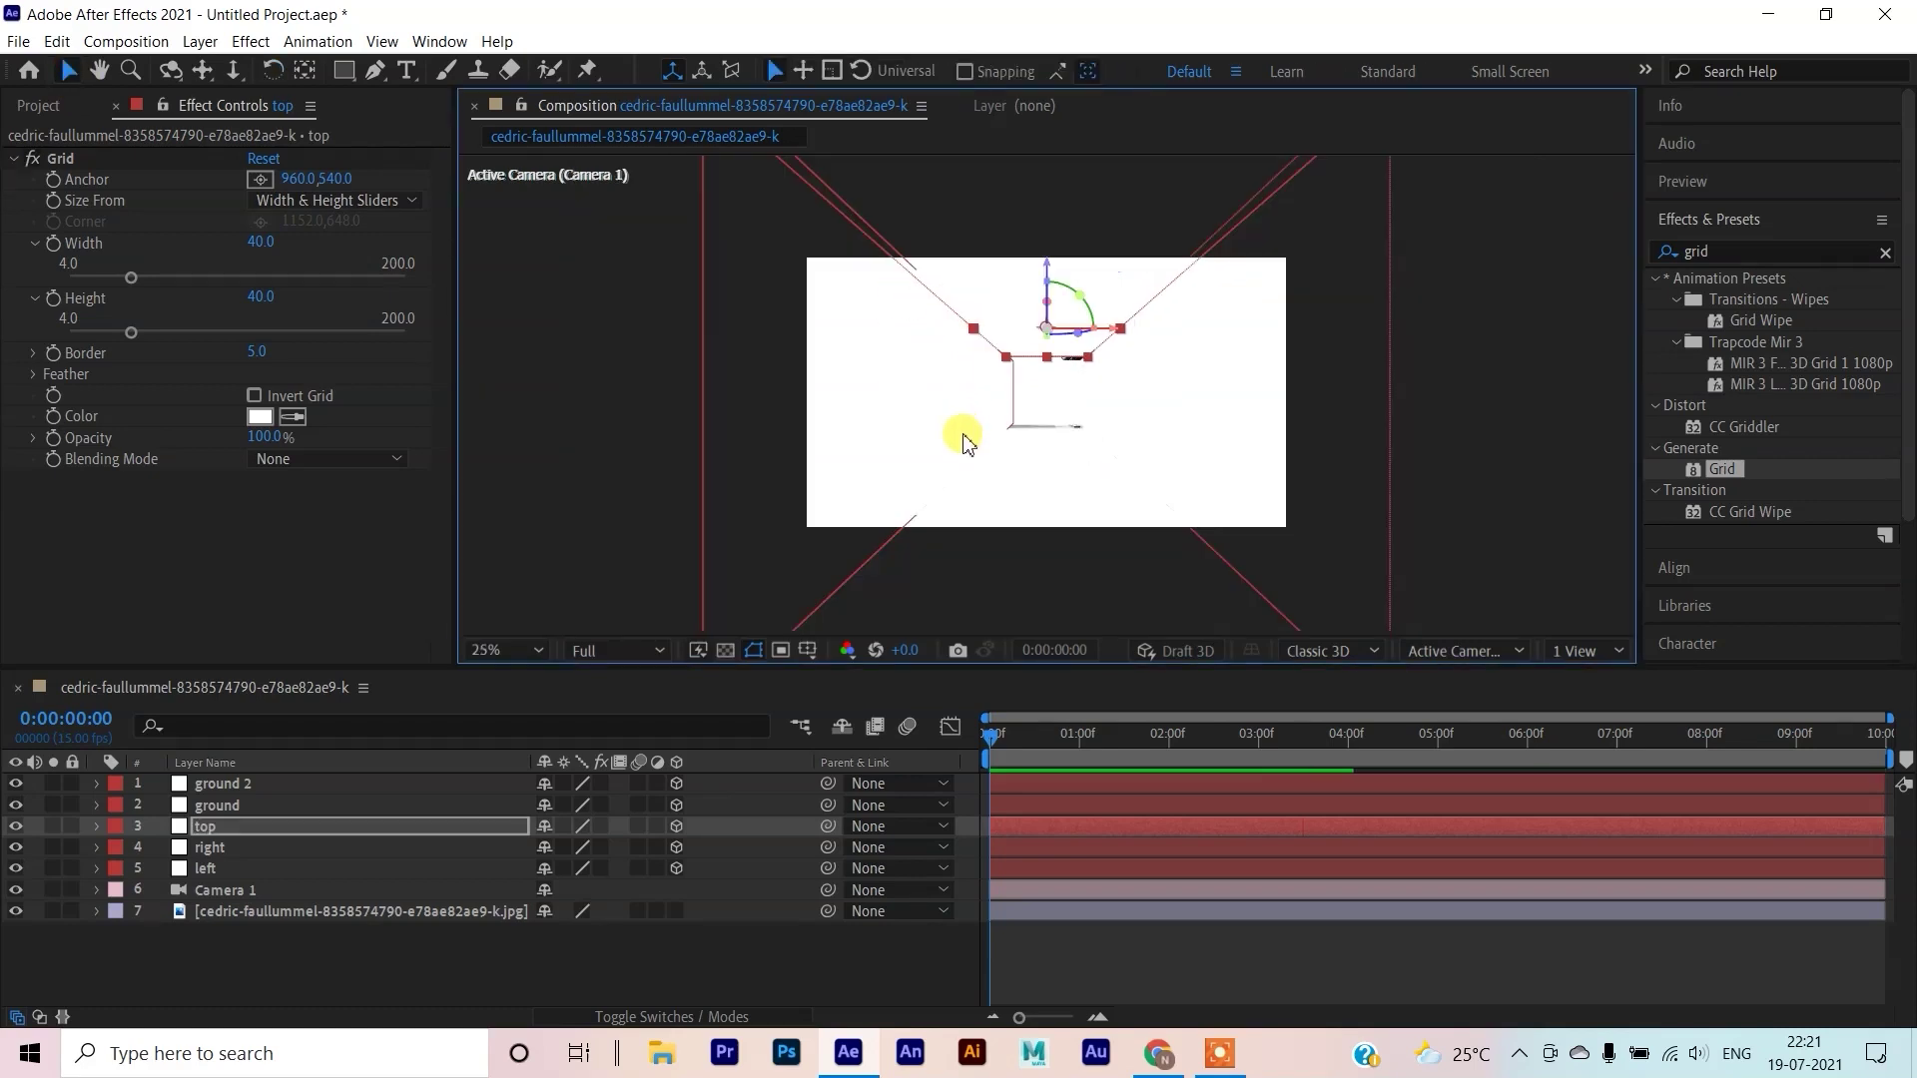
Stretch the height of the ground 2 back plane so it closes the gaps to the top and ground layers
{"action": "left_click", "coordinate": [636, 429]}
{"action": "left_click", "coordinate": [1069, 426]}
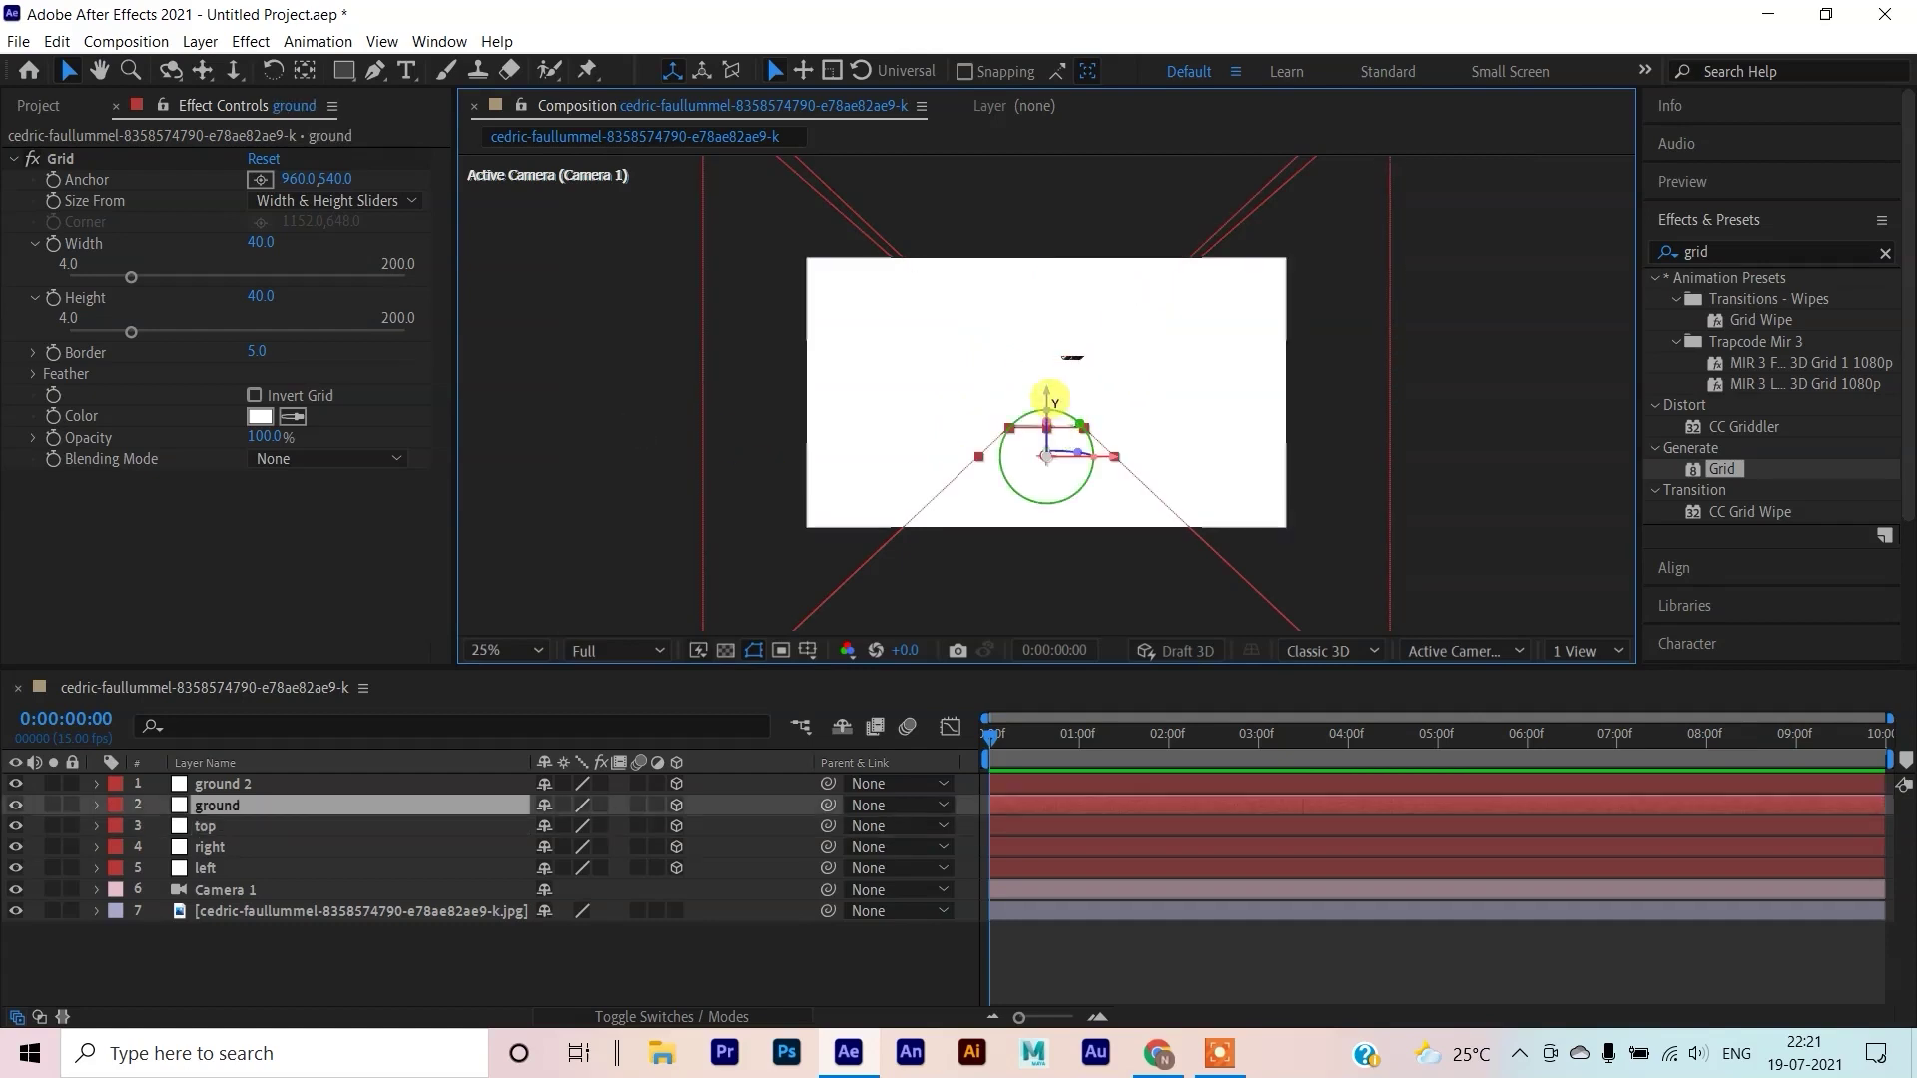
{"action": "left_click", "coordinate": [1073, 402]}
{"action": "scroll", "coordinate": [1068, 410], "scroll_direction": "up", "scroll_amount": 4}
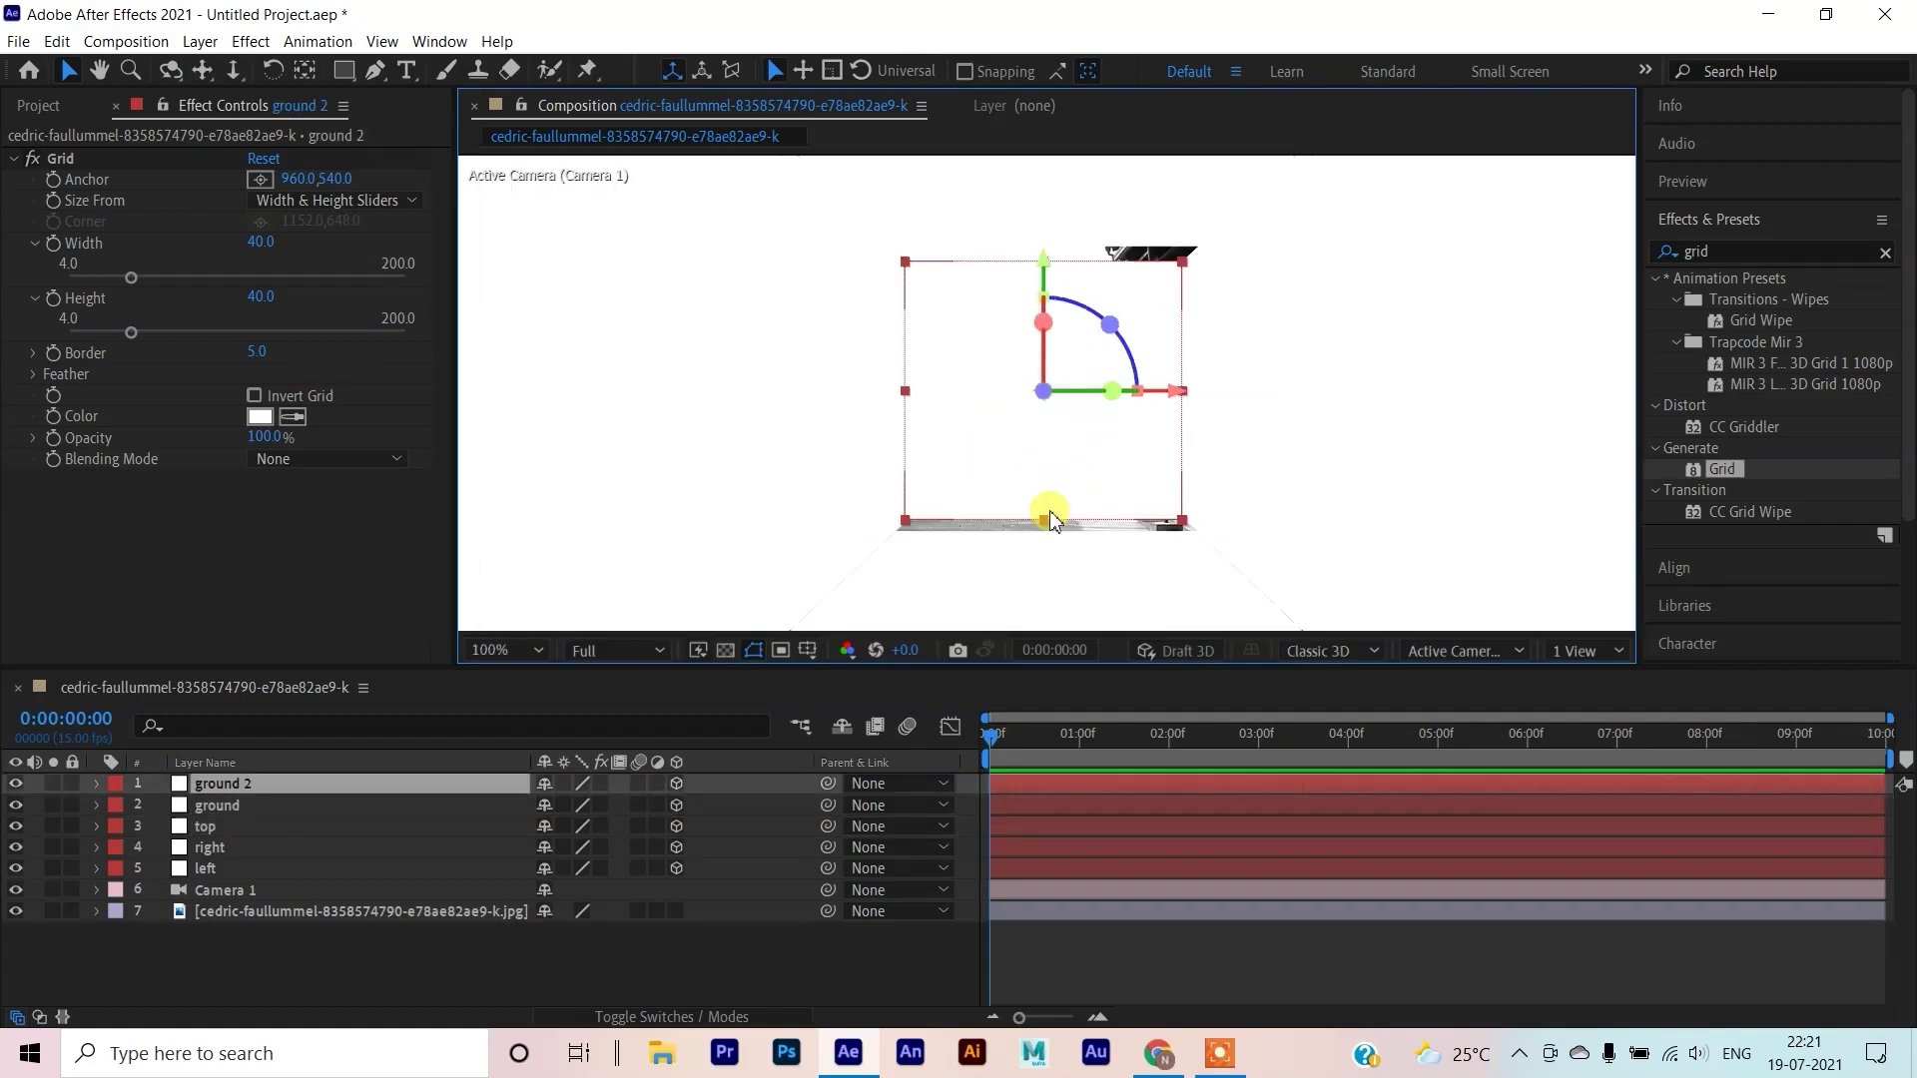
{"action": "left_click_drag", "start_coordinate": [1046, 529], "coordinate": [1040, 535]}
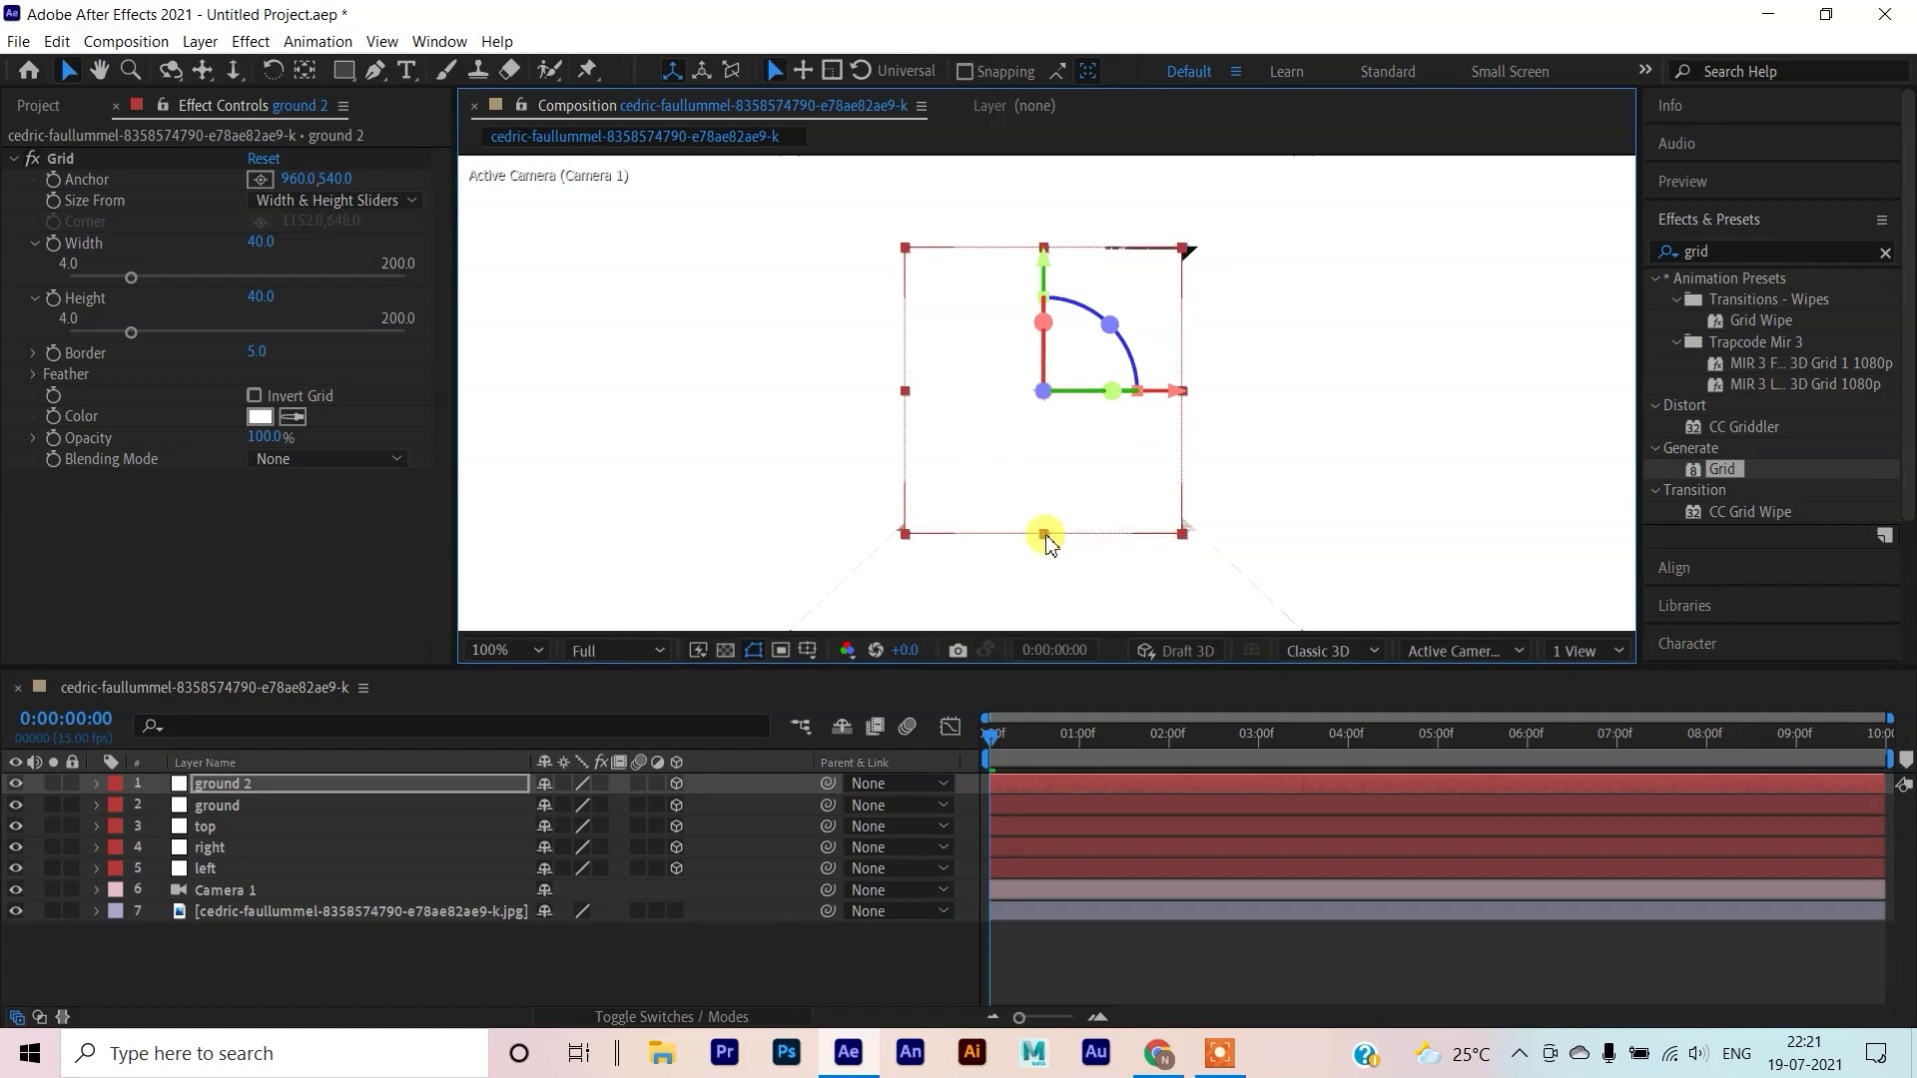
Stretch the height of the right layer to close its gaps with the top and ground layers
{"action": "left_click", "coordinate": [1282, 424]}
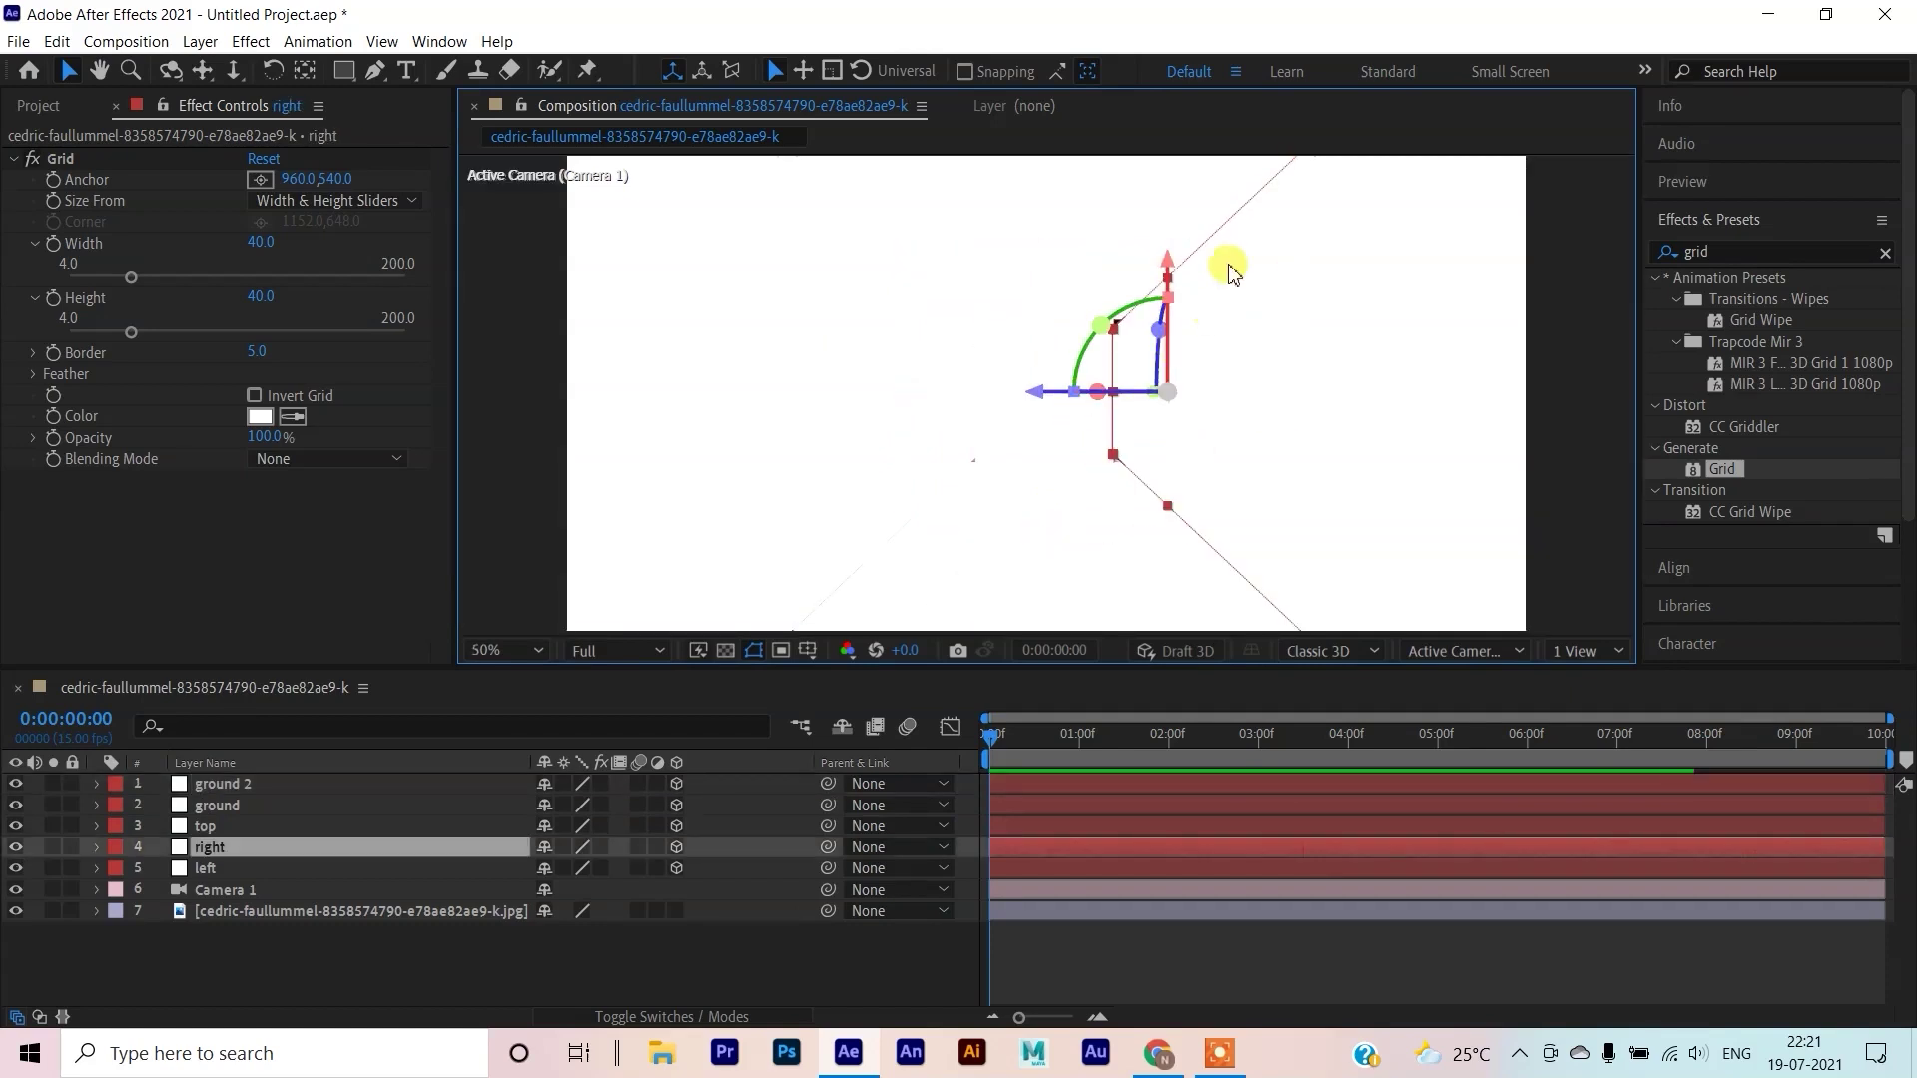
{"action": "left_click_drag", "start_coordinate": [1176, 283], "coordinate": [1189, 271]}
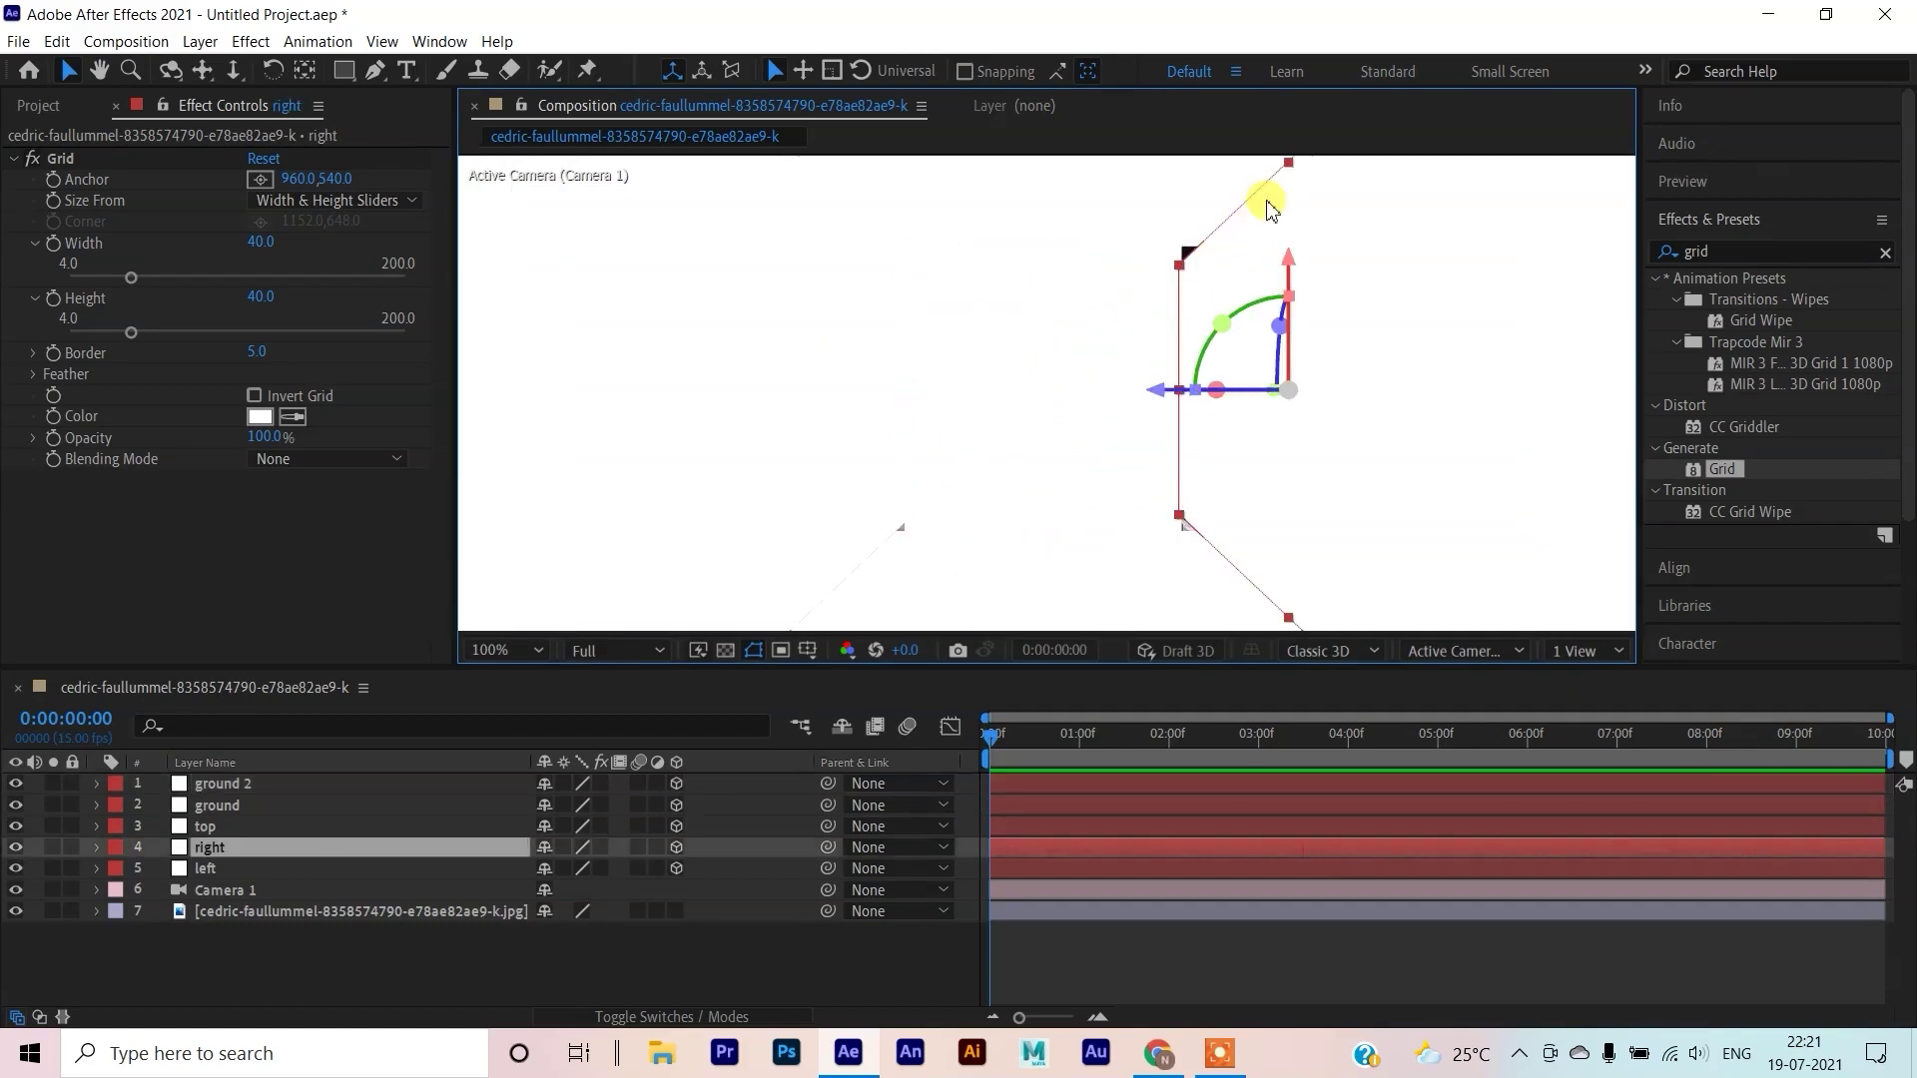
{"action": "left_click_drag", "start_coordinate": [1288, 171], "coordinate": [1288, 138]}
{"action": "scroll", "coordinate": [1044, 394], "scroll_direction": "down", "scroll_amount": 2}
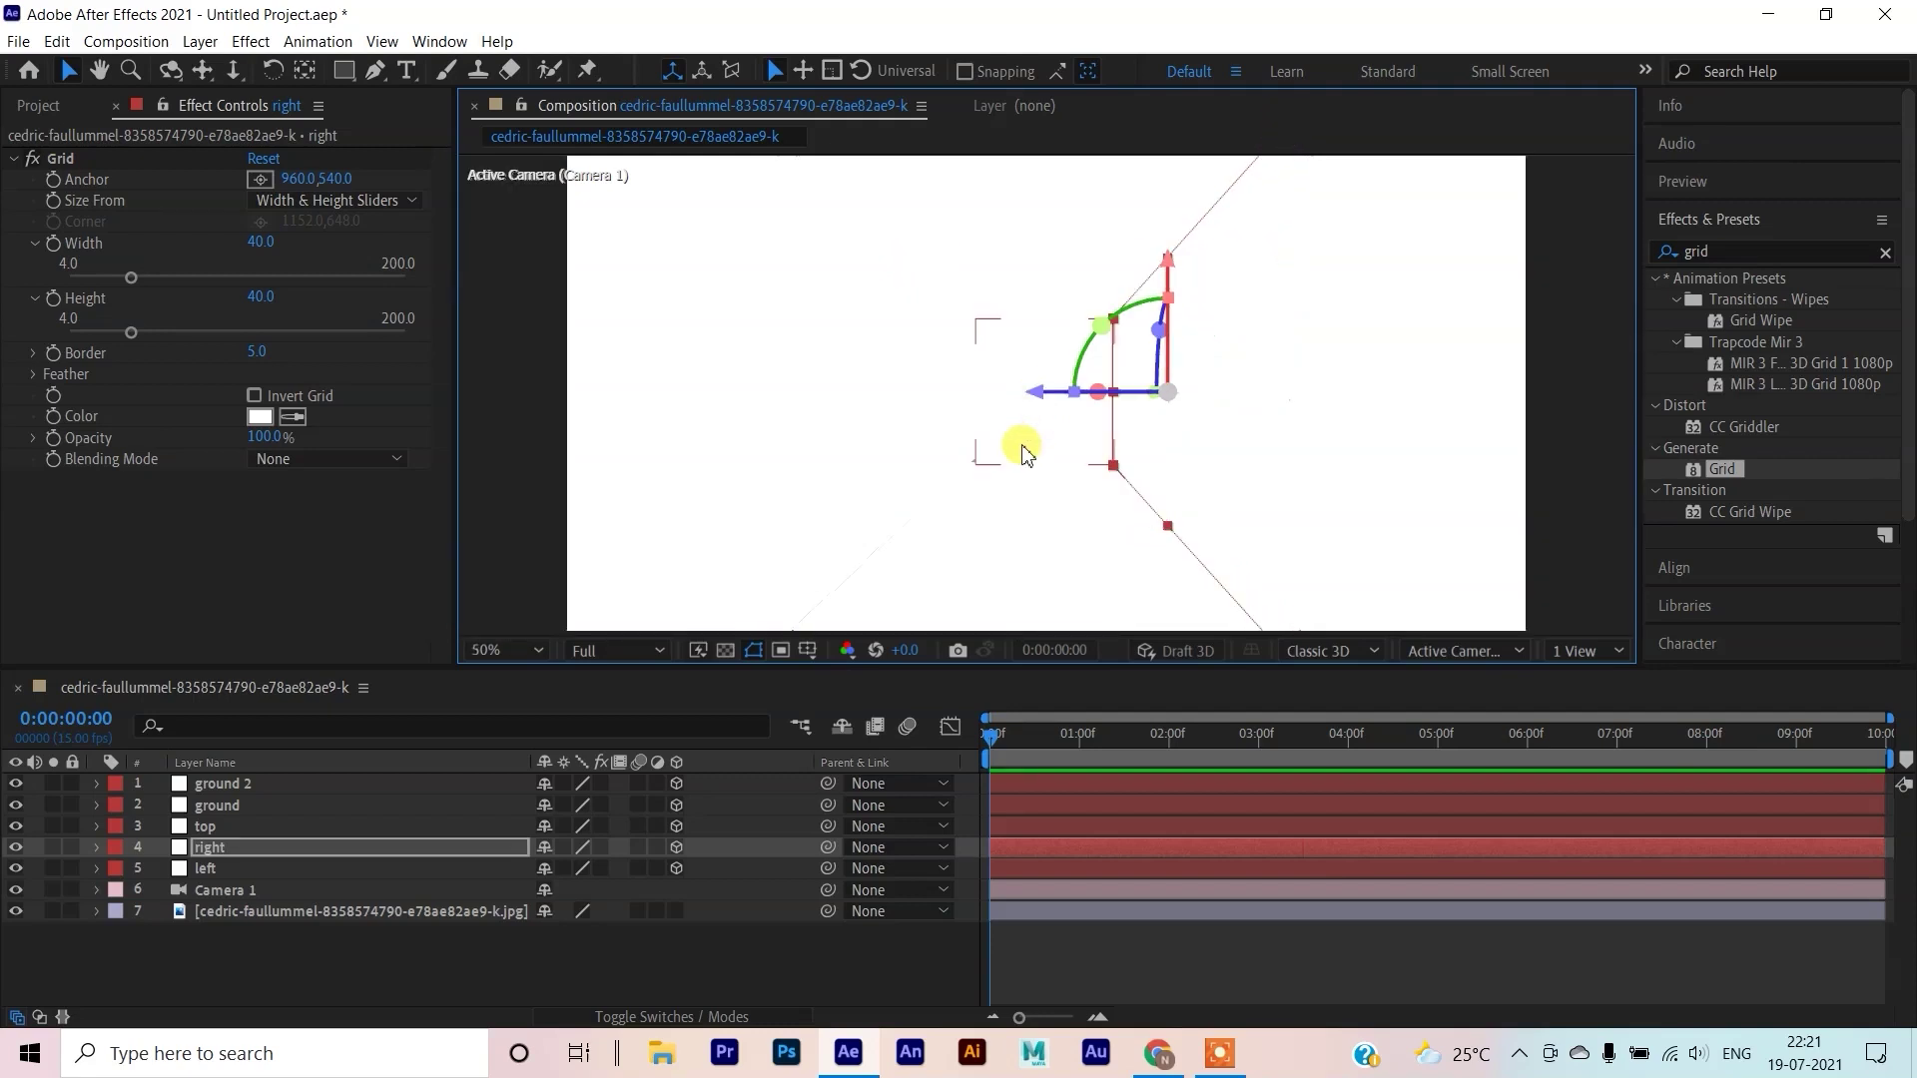
Stretch the height of the left layer to close its remaining gap along the ground layer
{"action": "left_click", "coordinate": [917, 526]}
{"action": "left_click_drag", "start_coordinate": [929, 517], "coordinate": [1245, 513]}
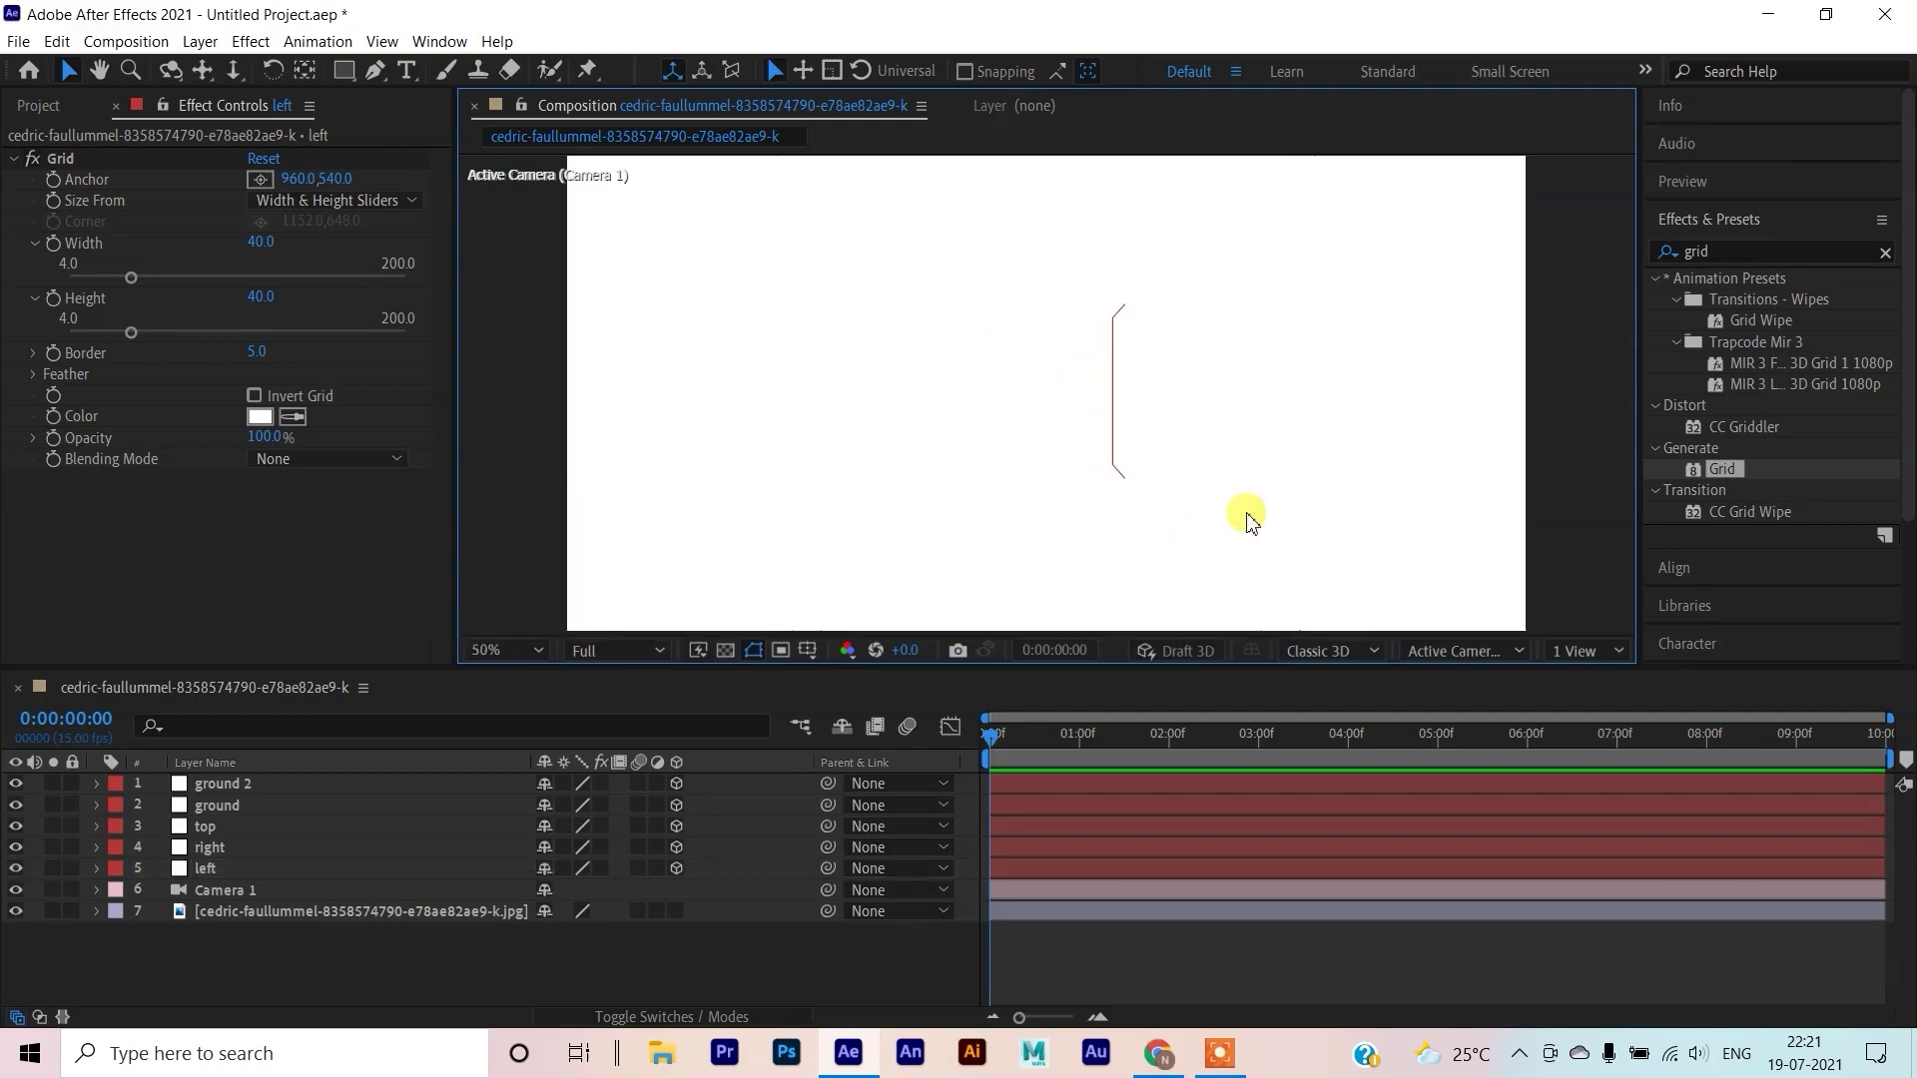
{"action": "scroll", "coordinate": [1015, 432], "scroll_direction": "down", "scroll_amount": 4}
{"action": "mouse_move", "coordinate": [1015, 432]}
{"action": "left_mouse_down"}
{"action": "mouse_move", "coordinate": [958, 446]}
{"action": "mouse_move", "coordinate": [1051, 425]}
{"action": "left_mouse_up"}
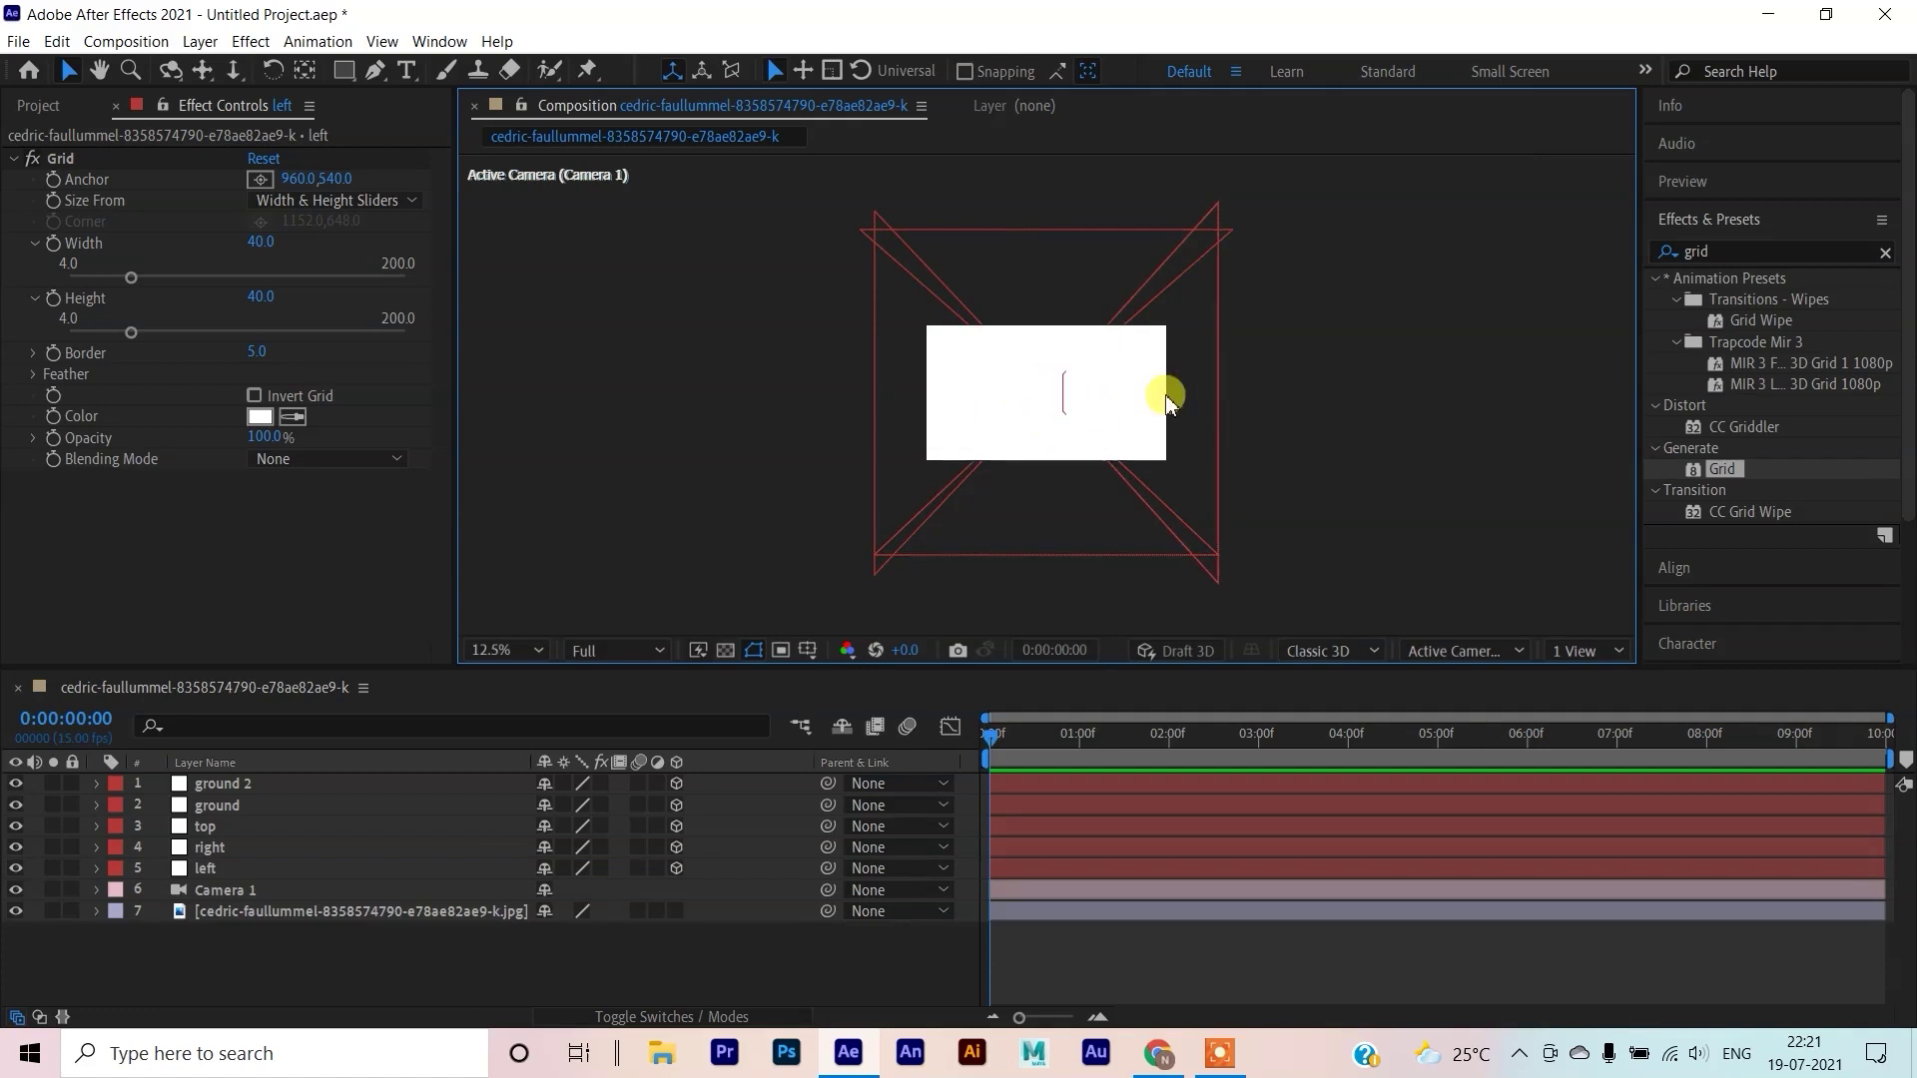
{"action": "scroll", "coordinate": [1079, 392], "scroll_direction": "up", "scroll_amount": 2}
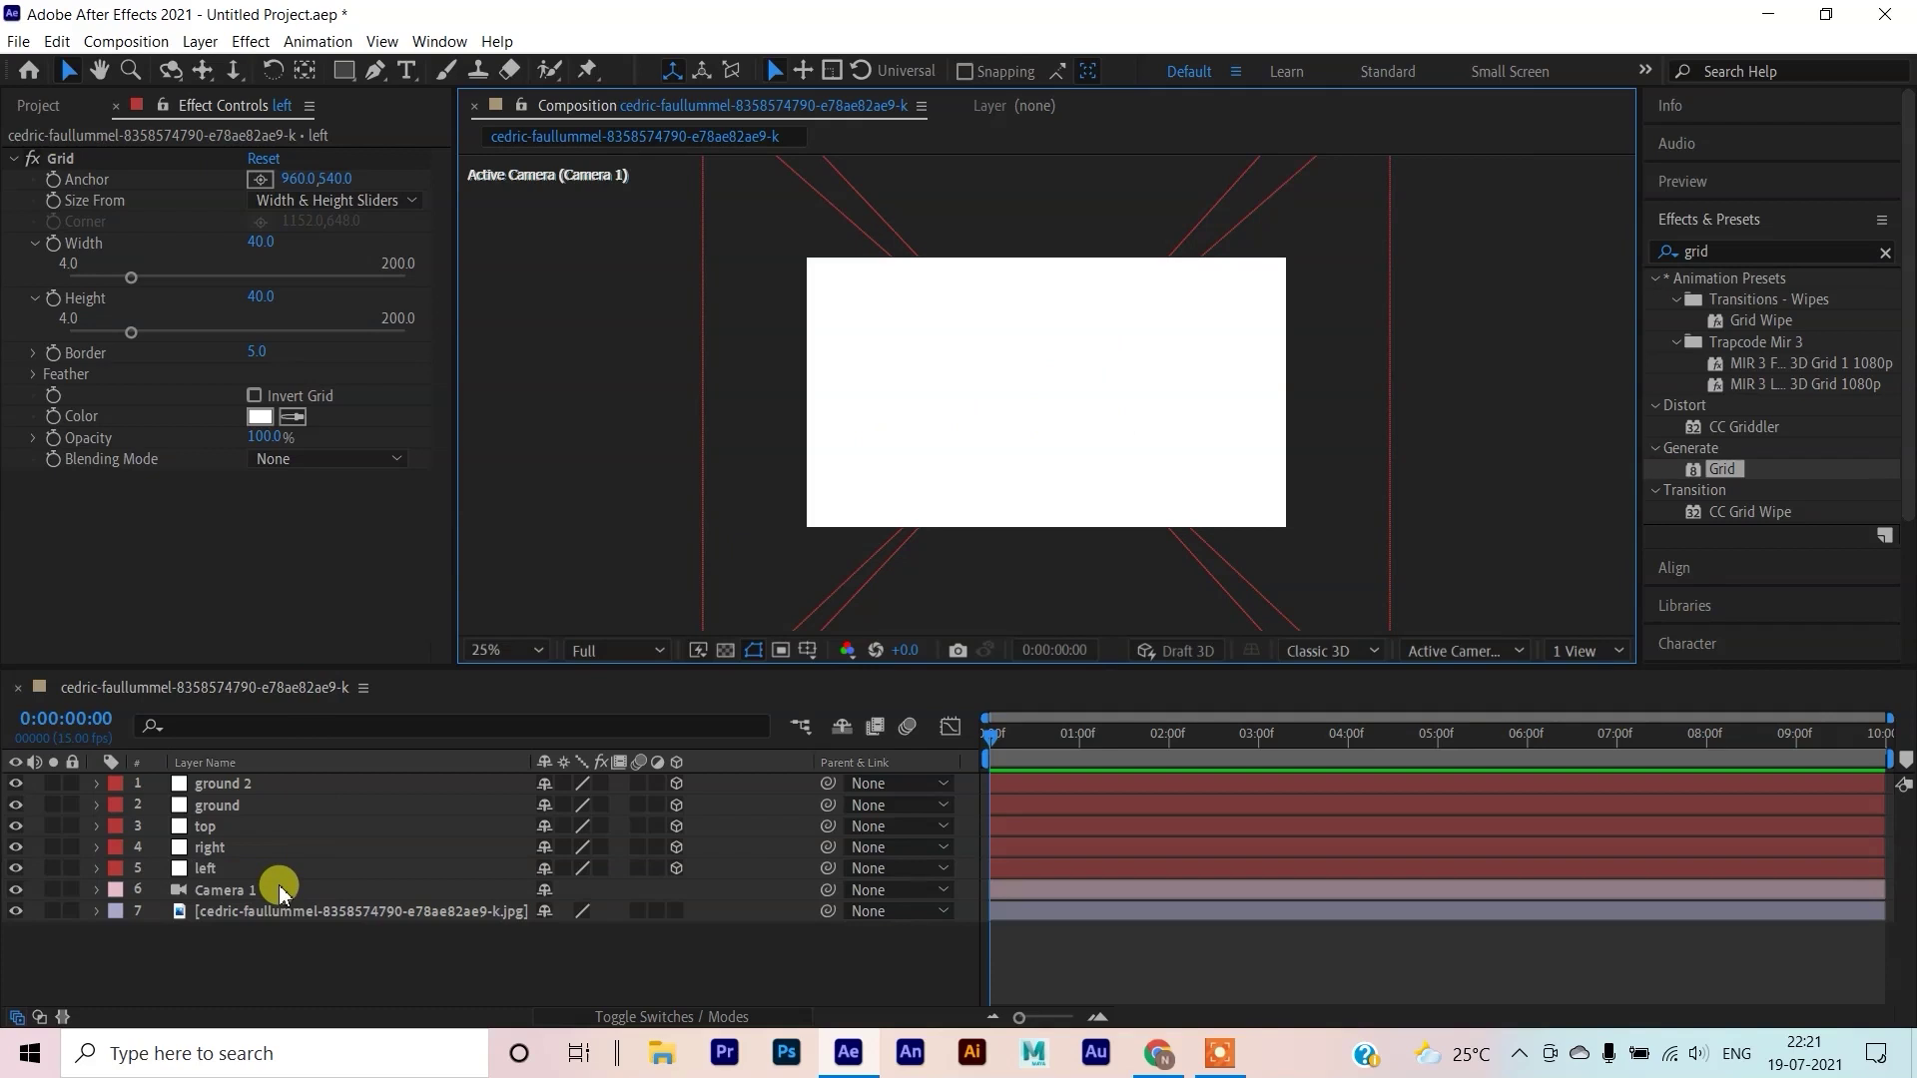
Make the street photo layer a 3D layer and deselect it
{"action": "left_click", "coordinate": [377, 911]}
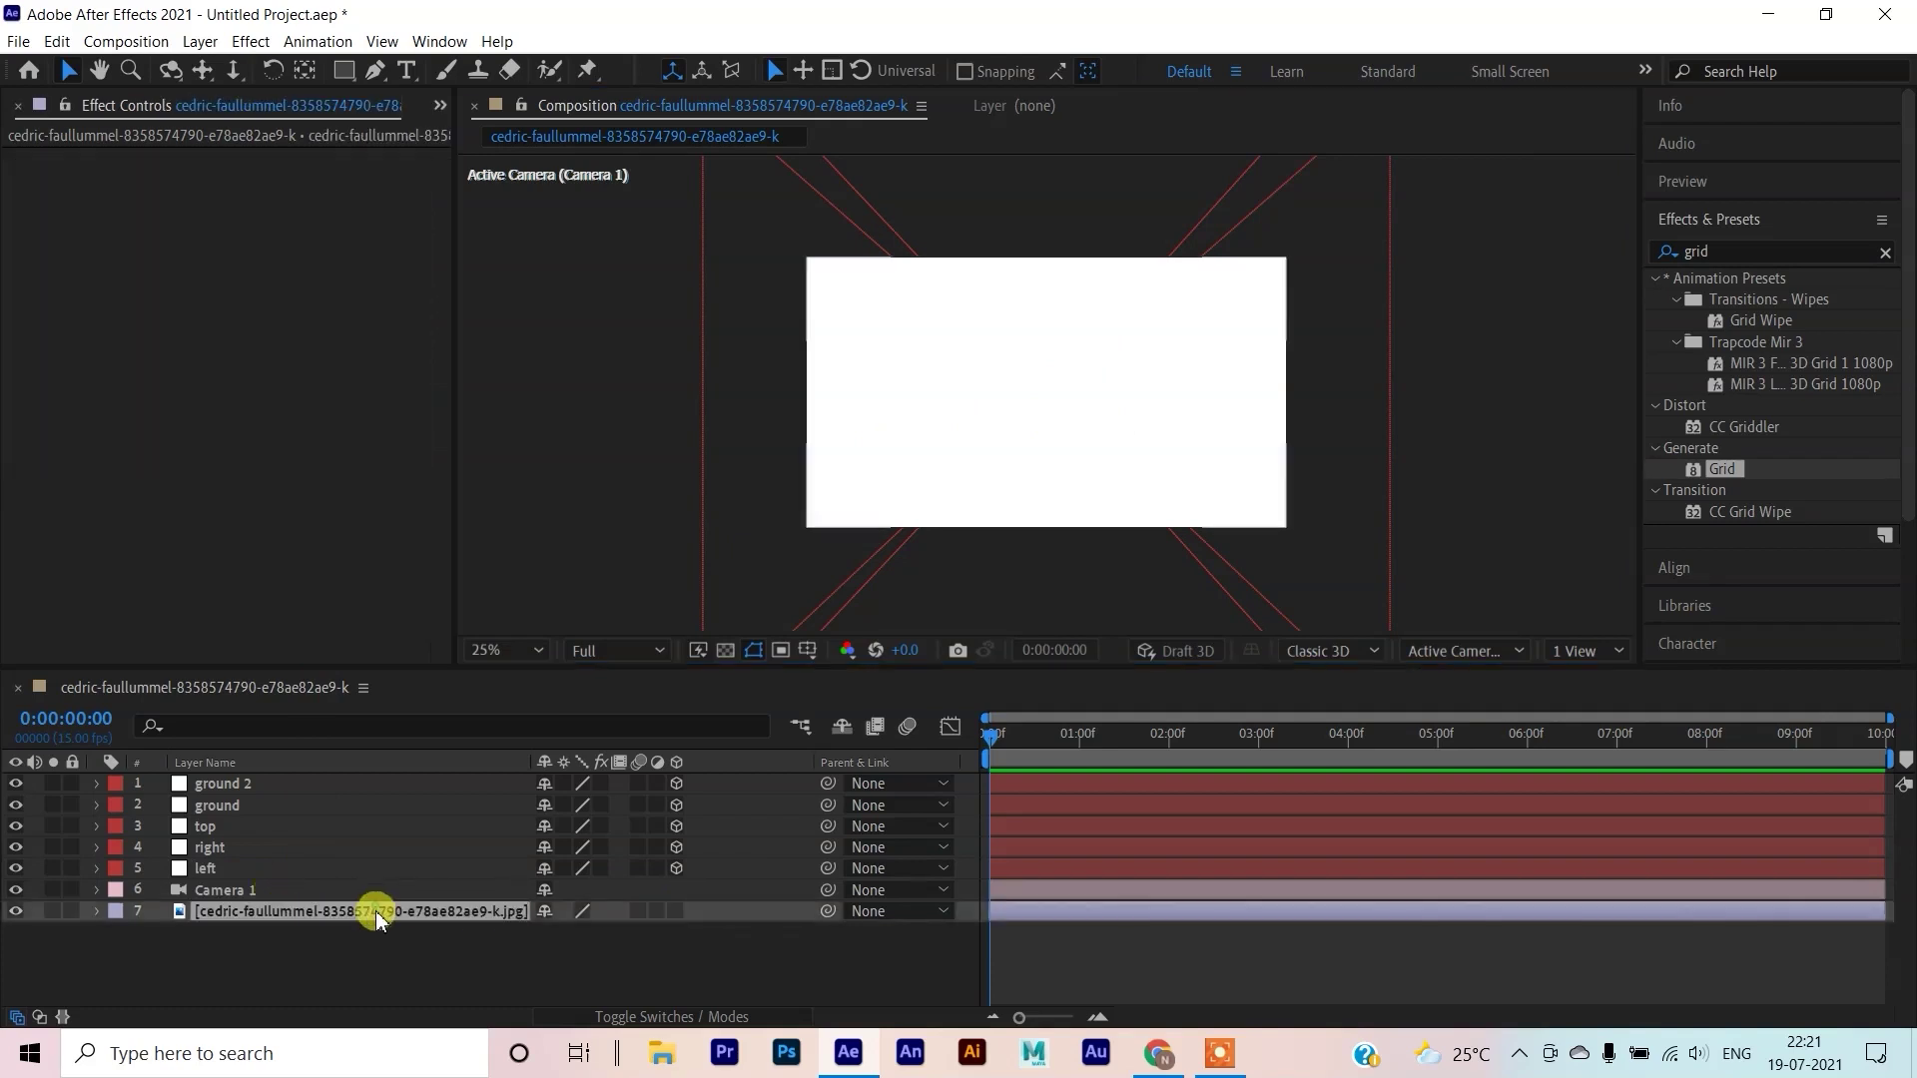
{"action": "left_click", "coordinate": [677, 912]}
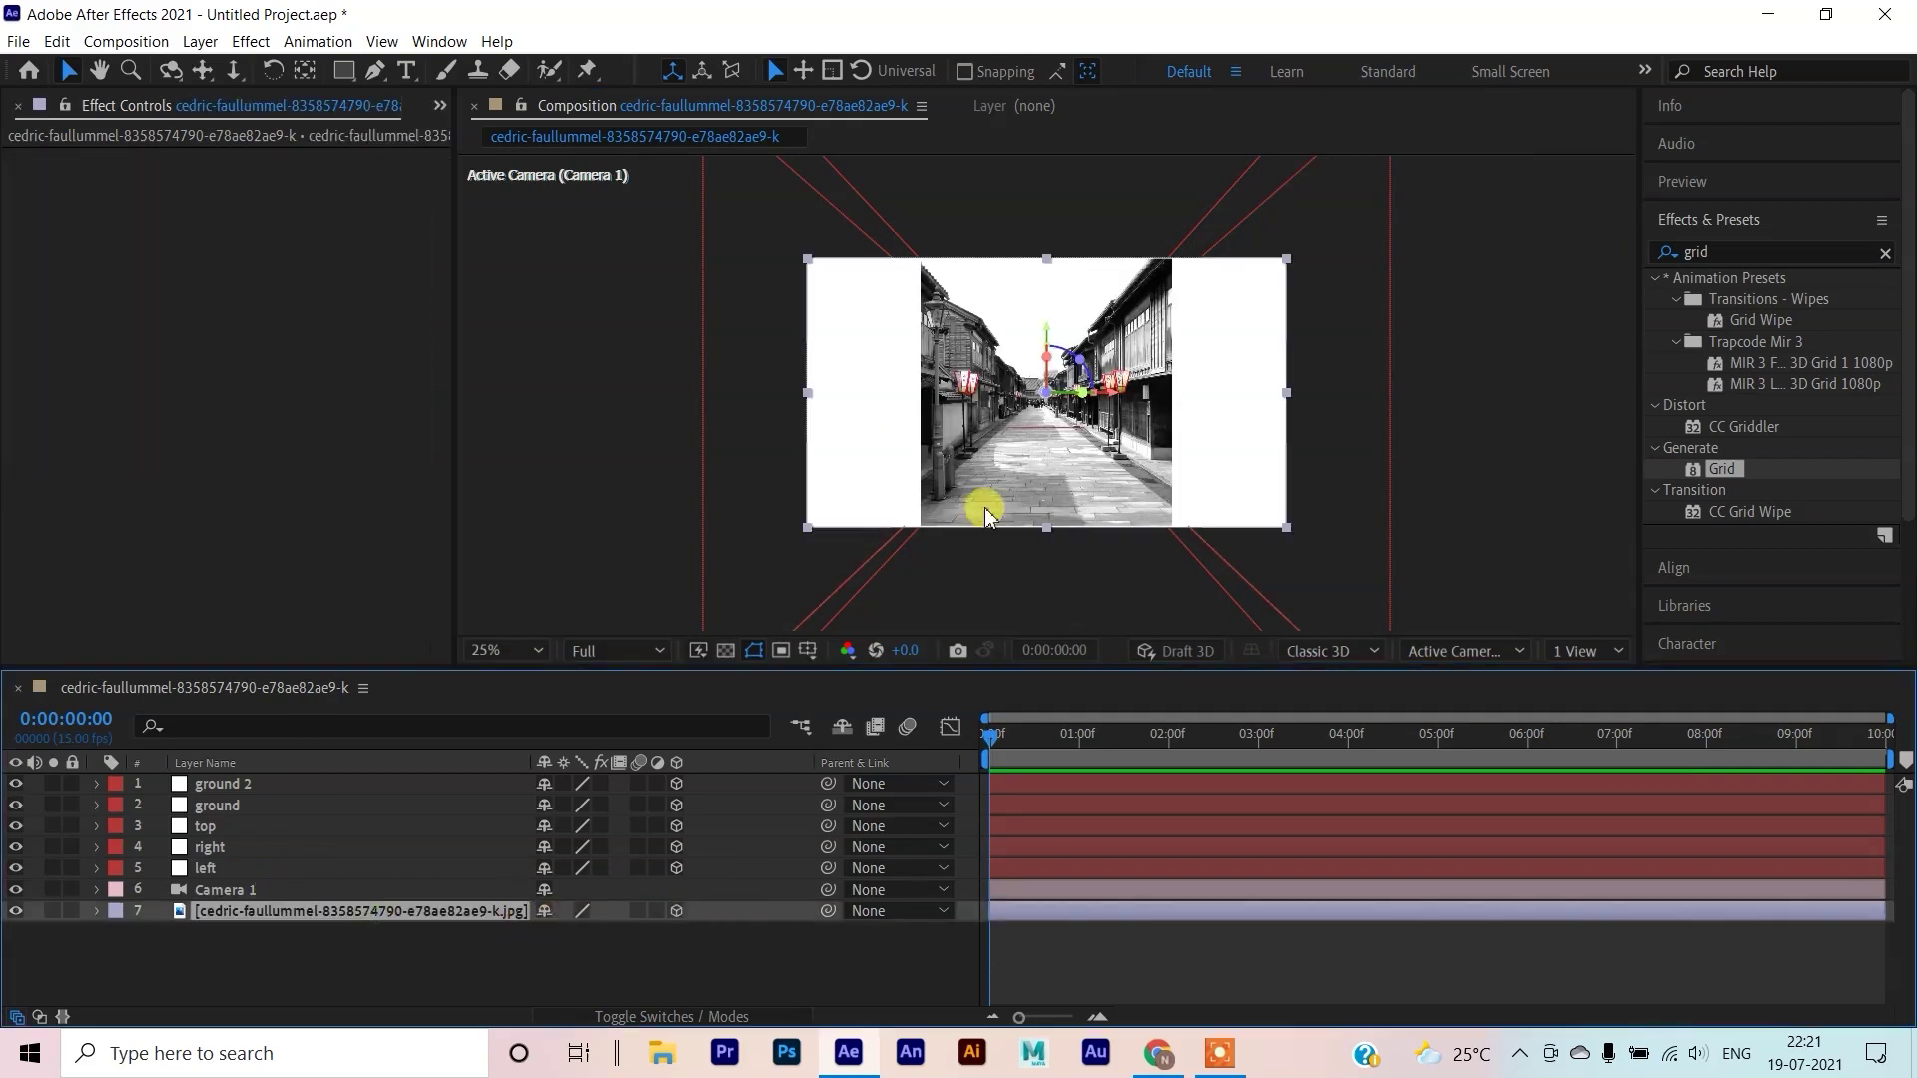
{"action": "left_click", "coordinate": [663, 934]}
{"action": "right_click", "coordinate": [536, 952]}
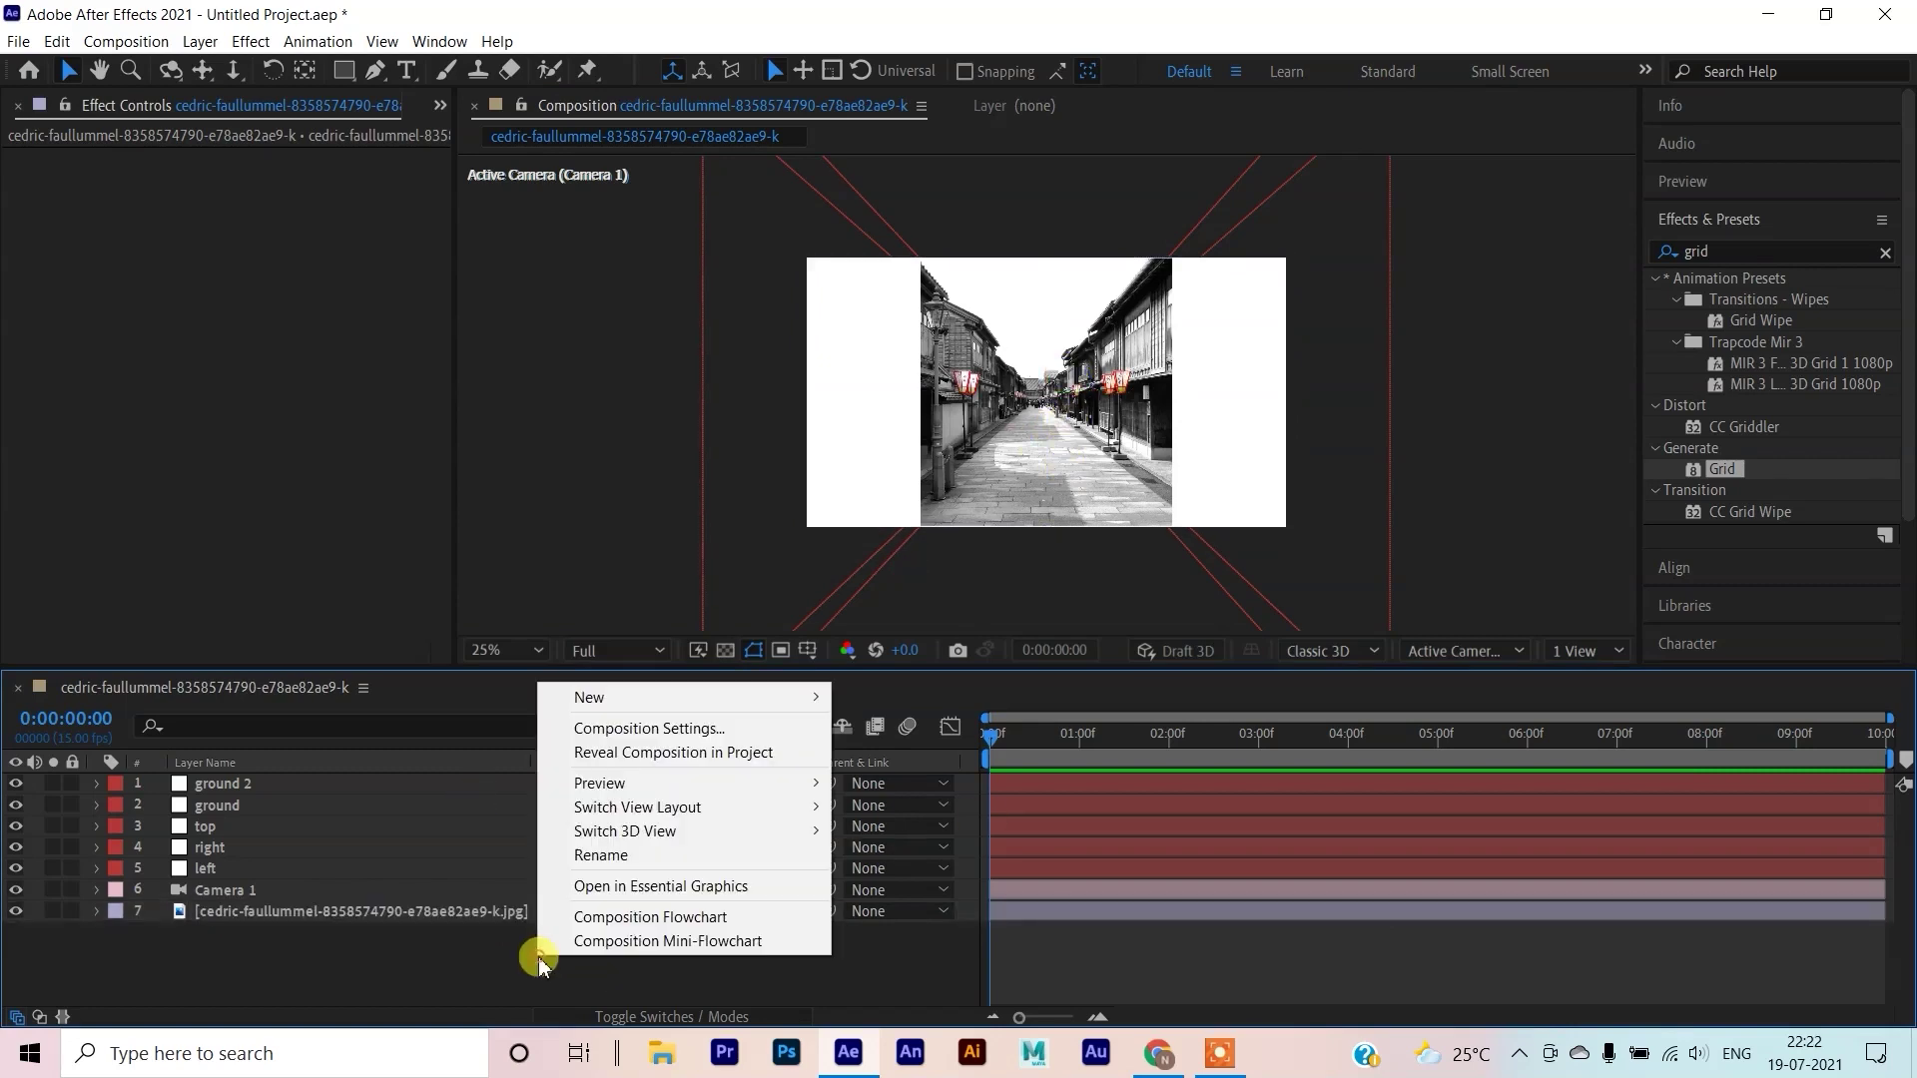
{"action": "left_click", "coordinate": [672, 677]}
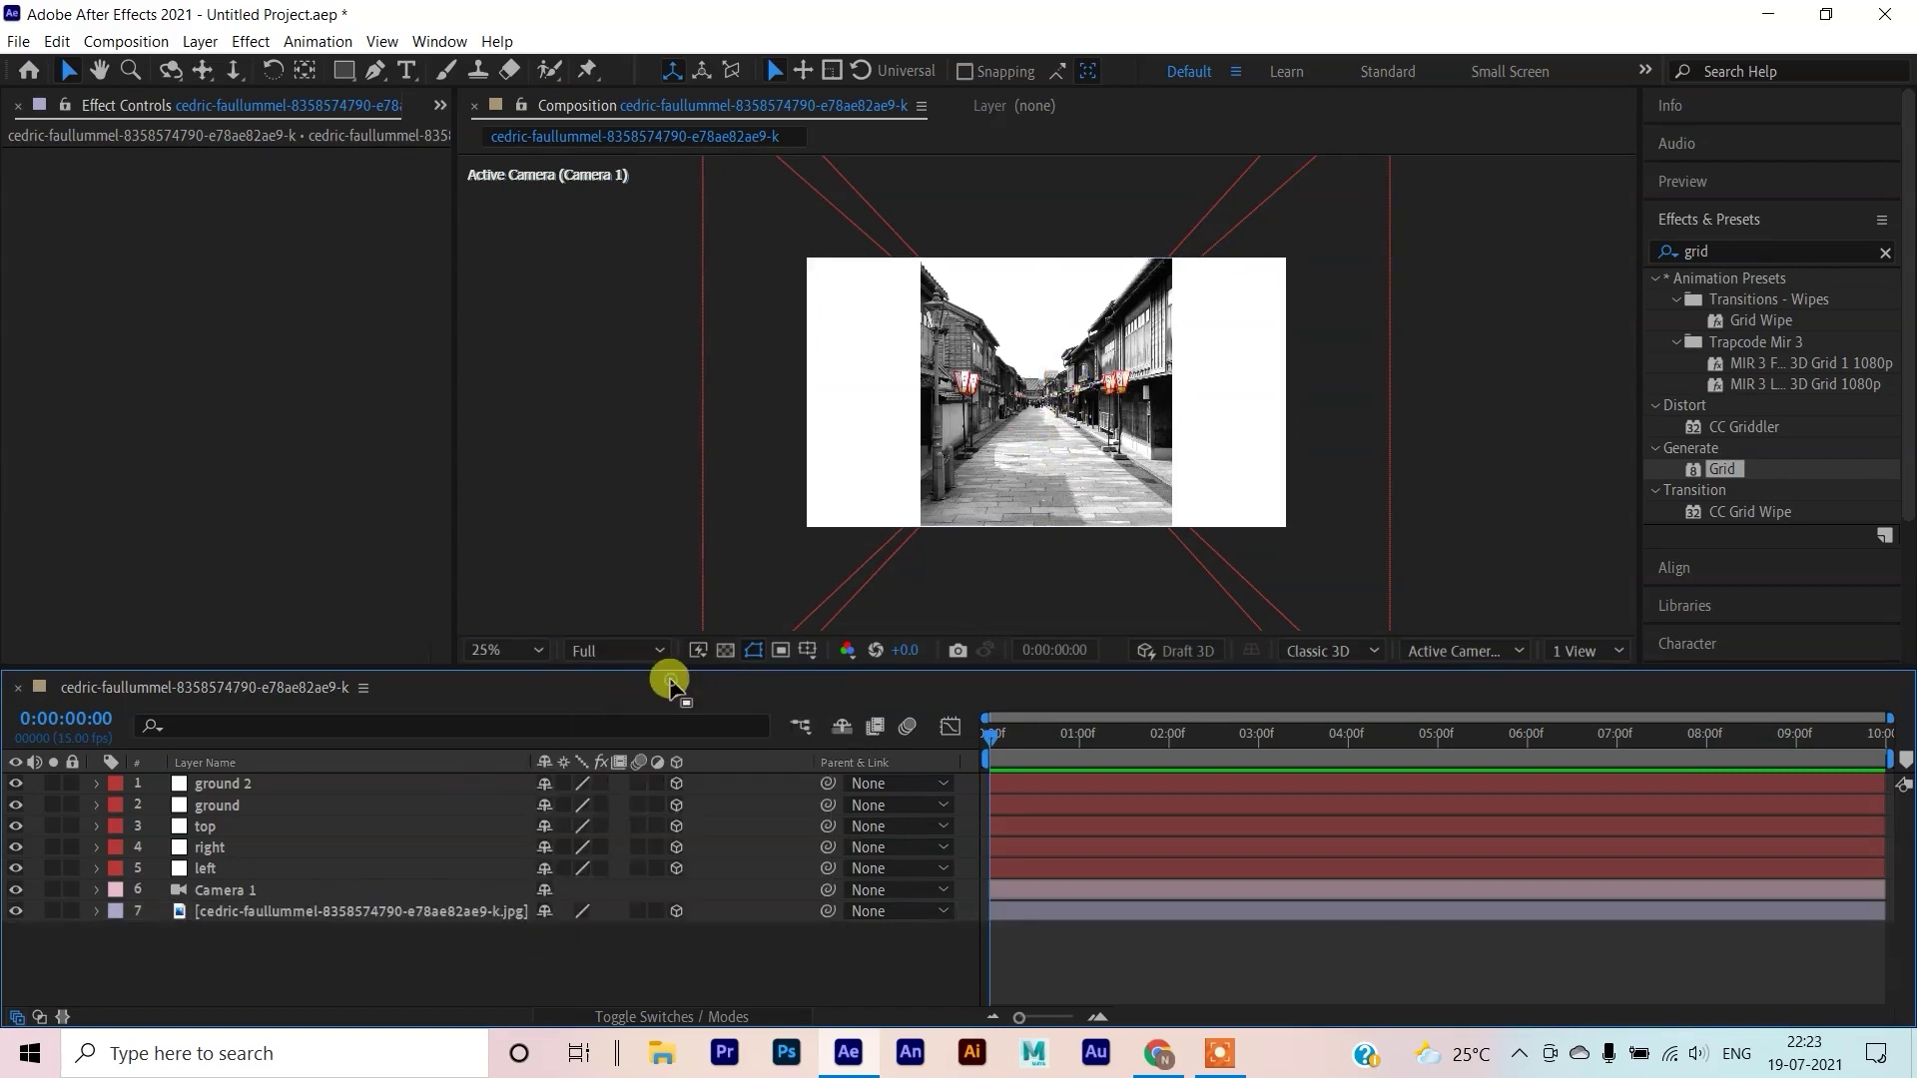
Add a spot light with 100% intensity, a 180° cone angle, 0% cone feather and Casts Shadows enabled at 100% darkness
{"action": "right_click", "coordinate": [507, 956]}
{"action": "mouse_move", "coordinate": [697, 707]}
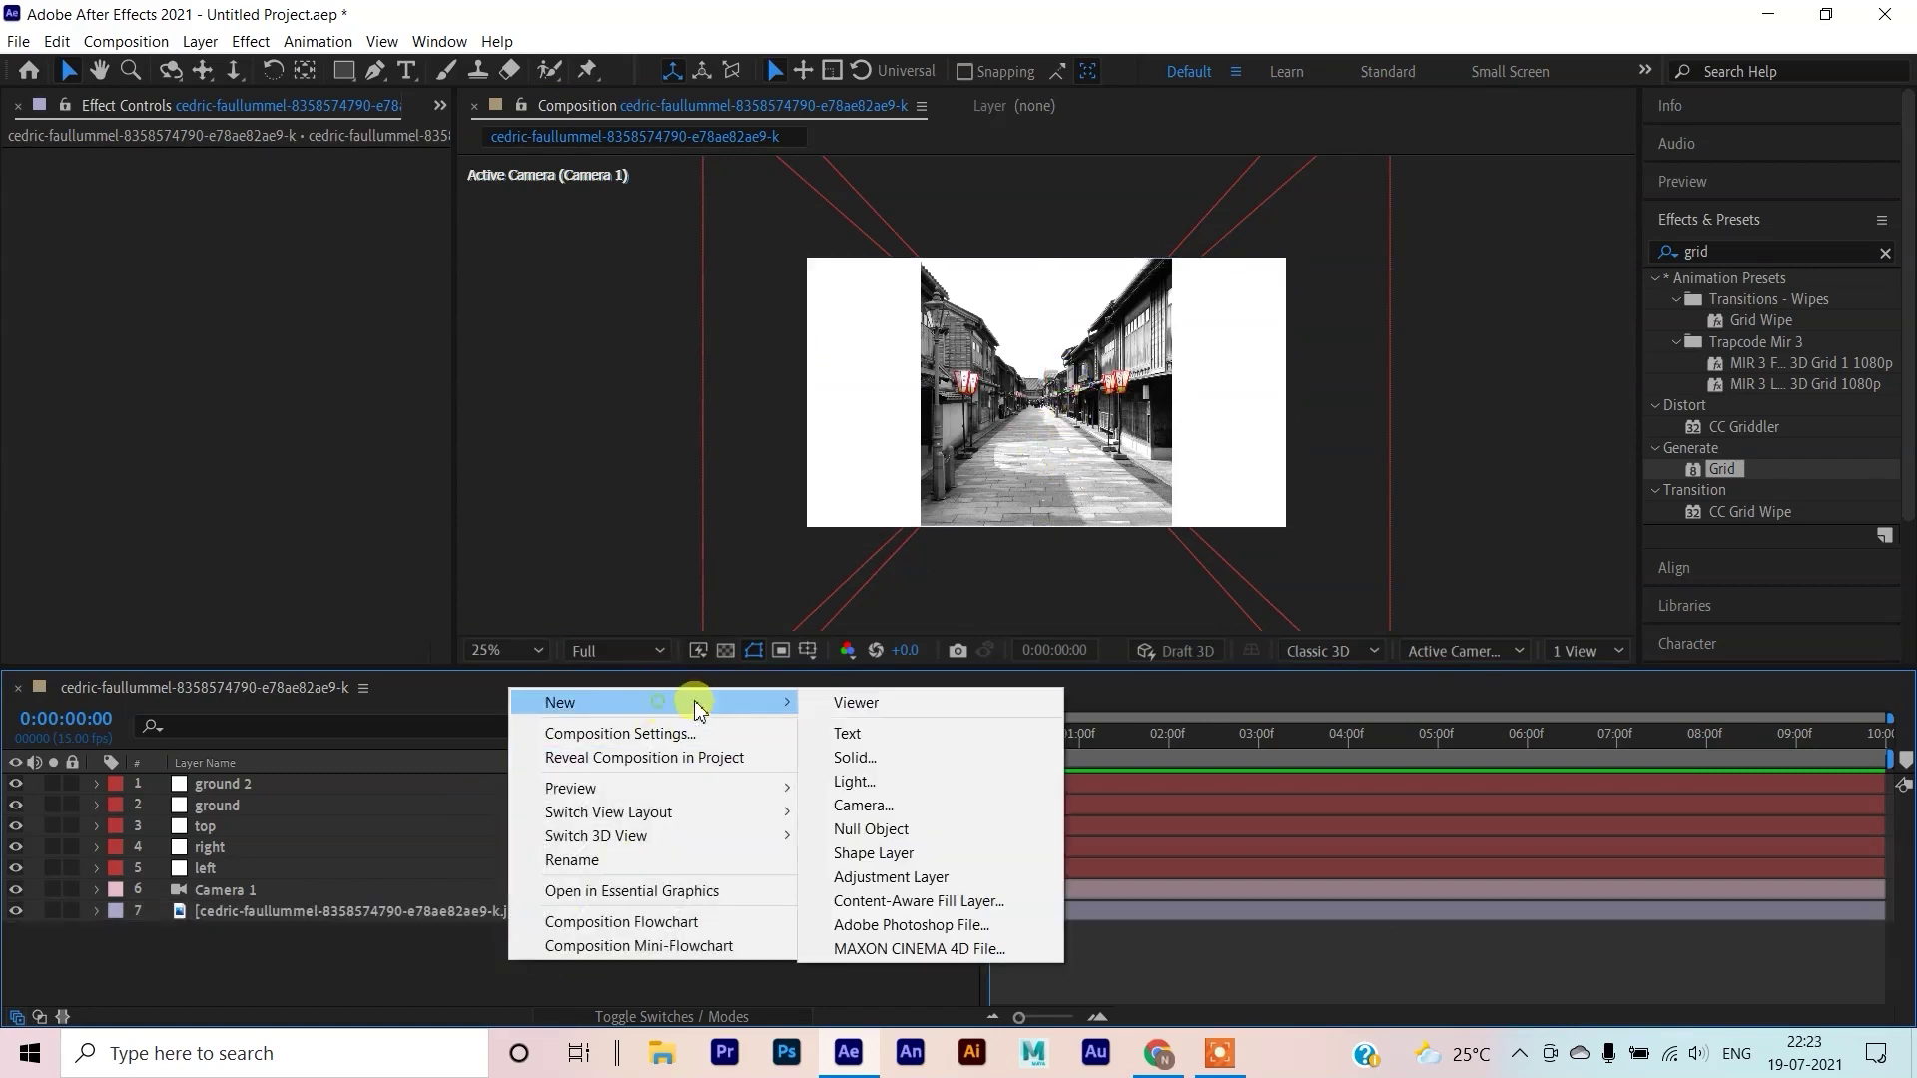
{"action": "left_click", "coordinate": [904, 781]}
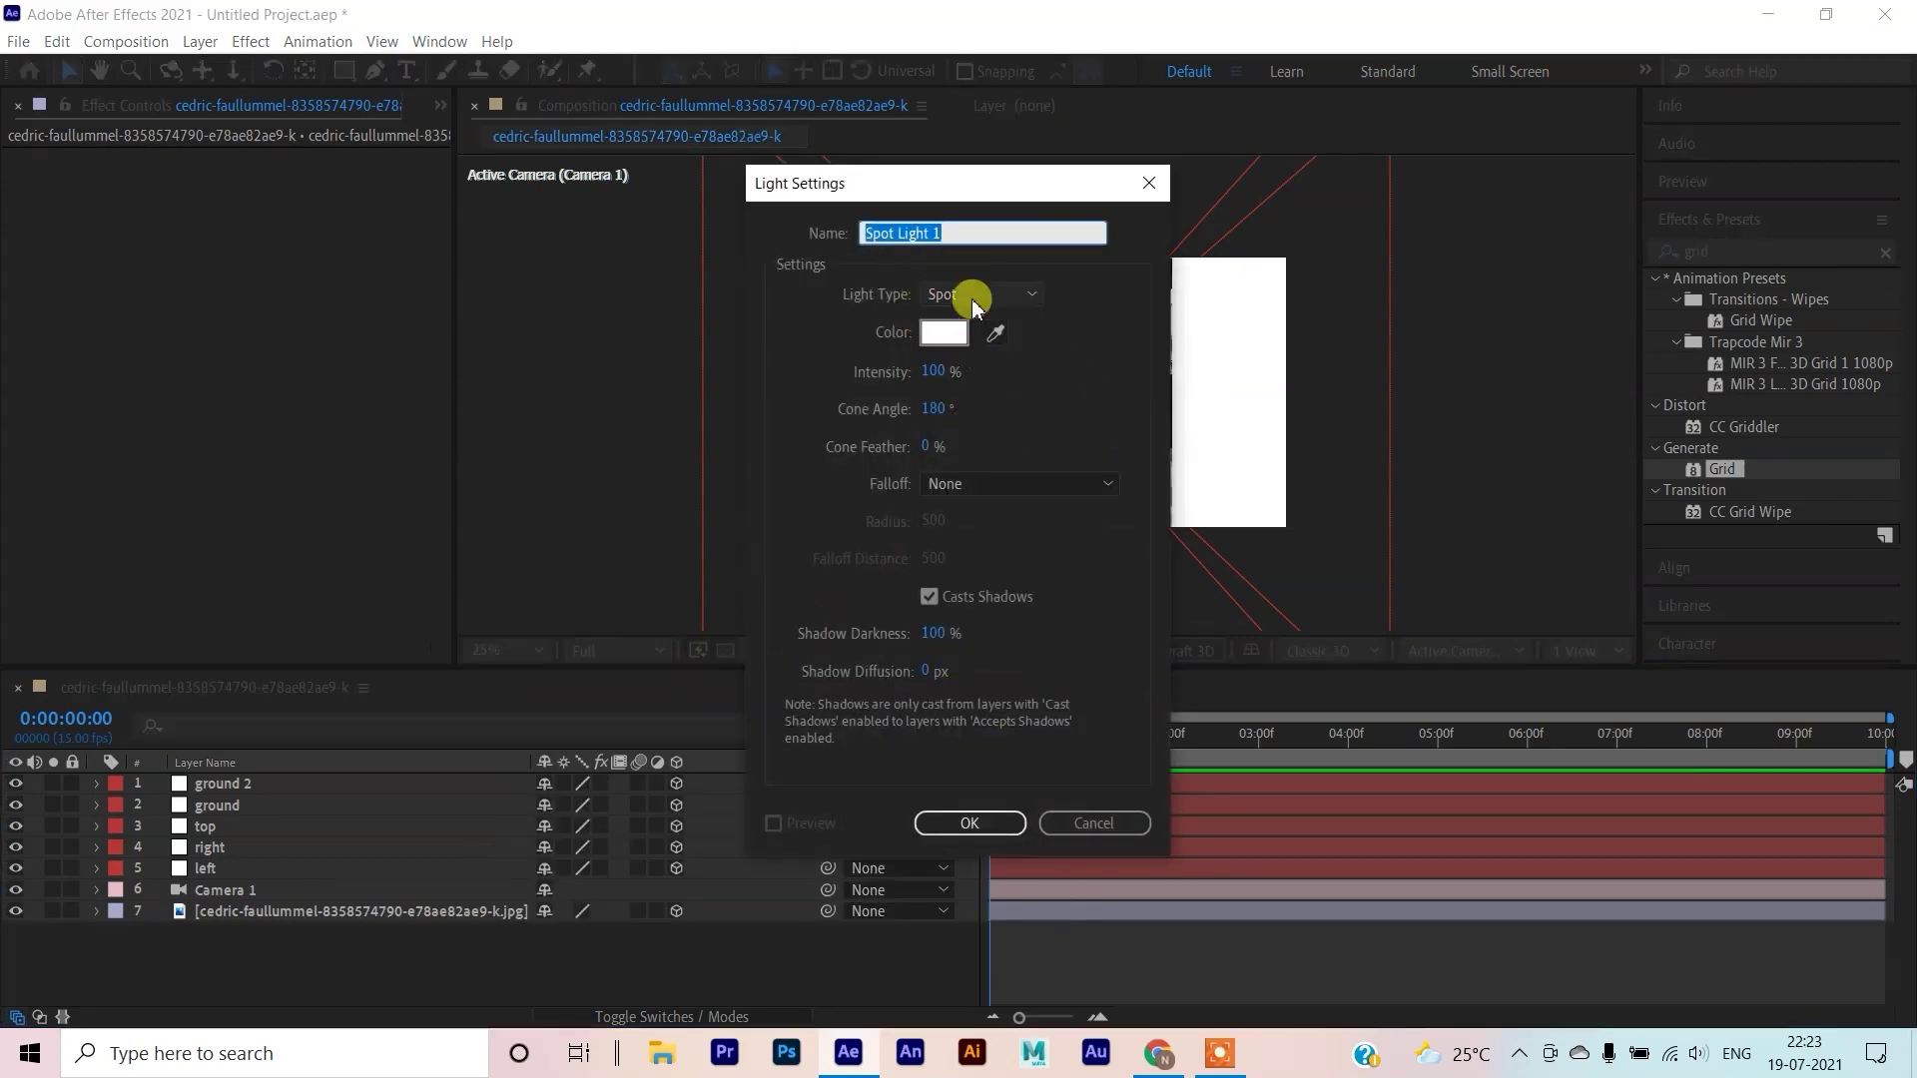
{"action": "left_click", "coordinate": [977, 303]}
{"action": "left_click", "coordinate": [998, 339]}
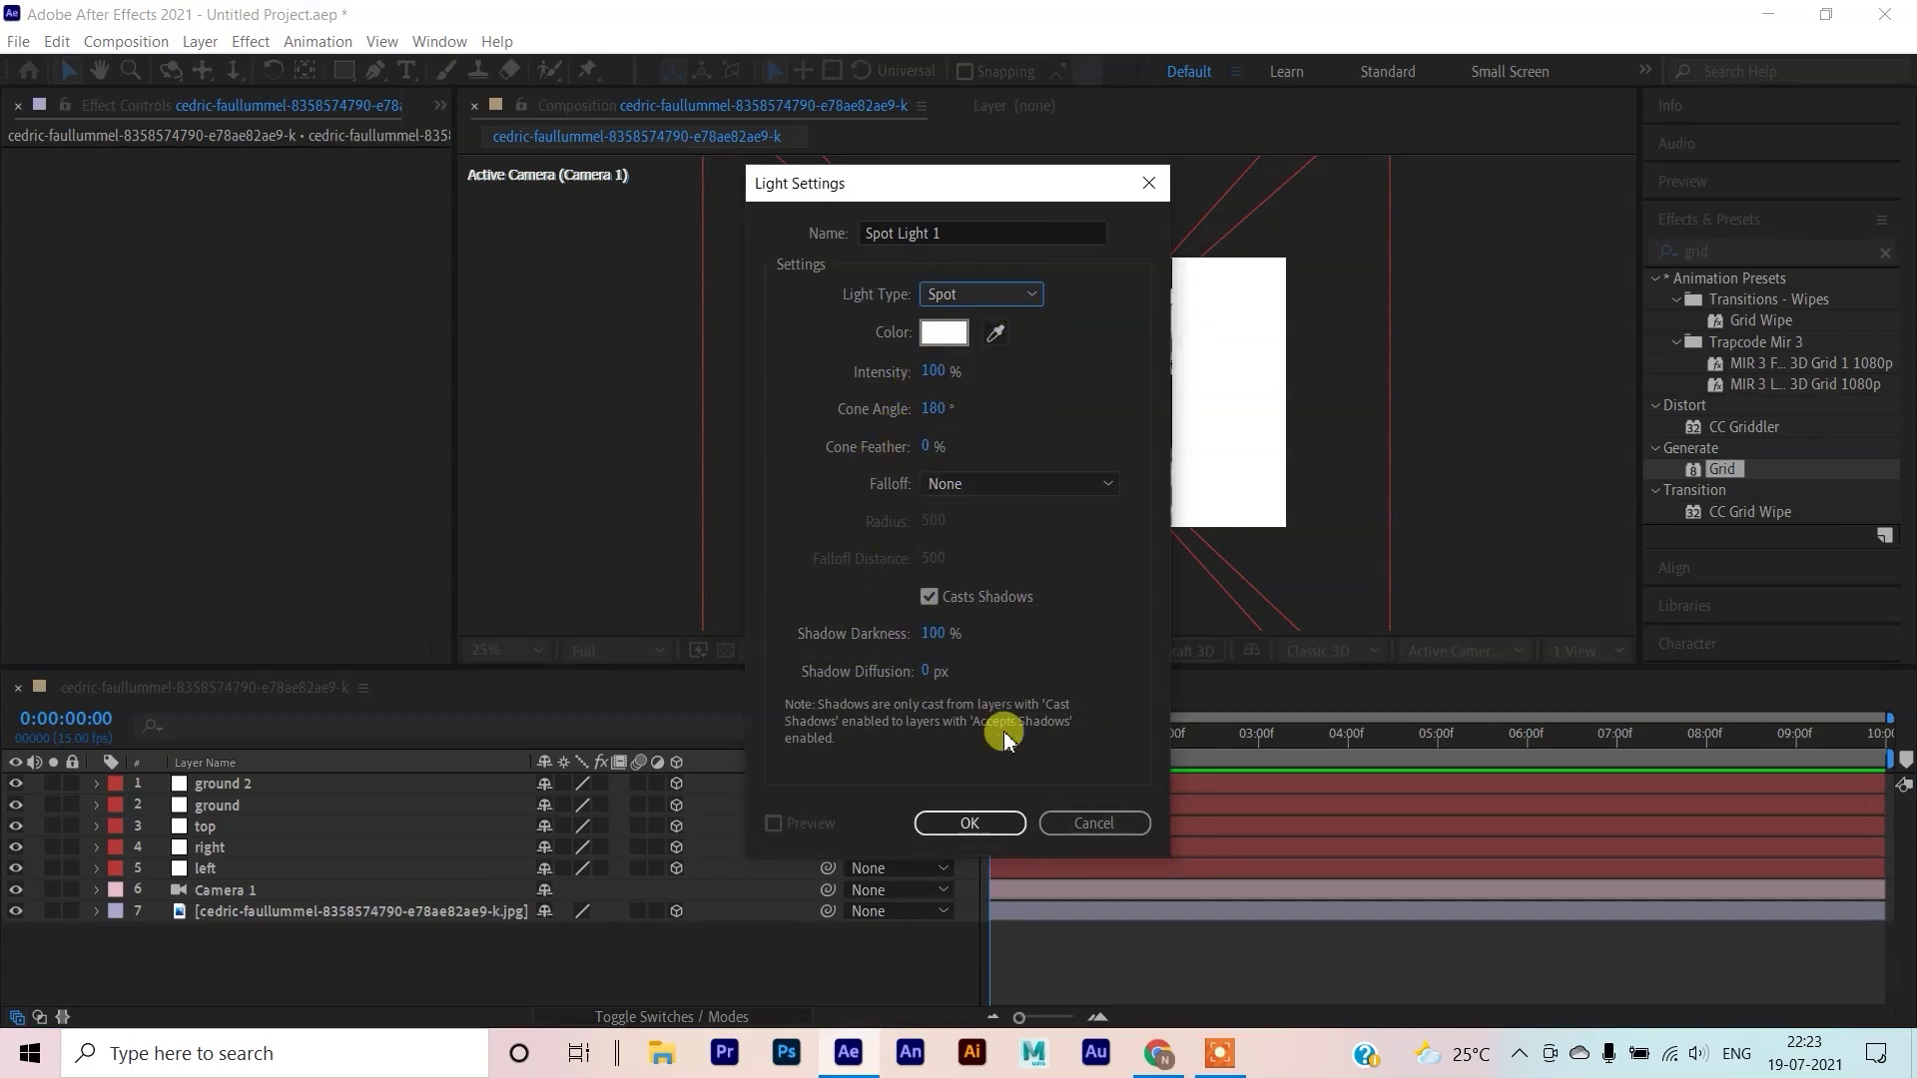
{"action": "left_click", "coordinate": [1011, 824]}
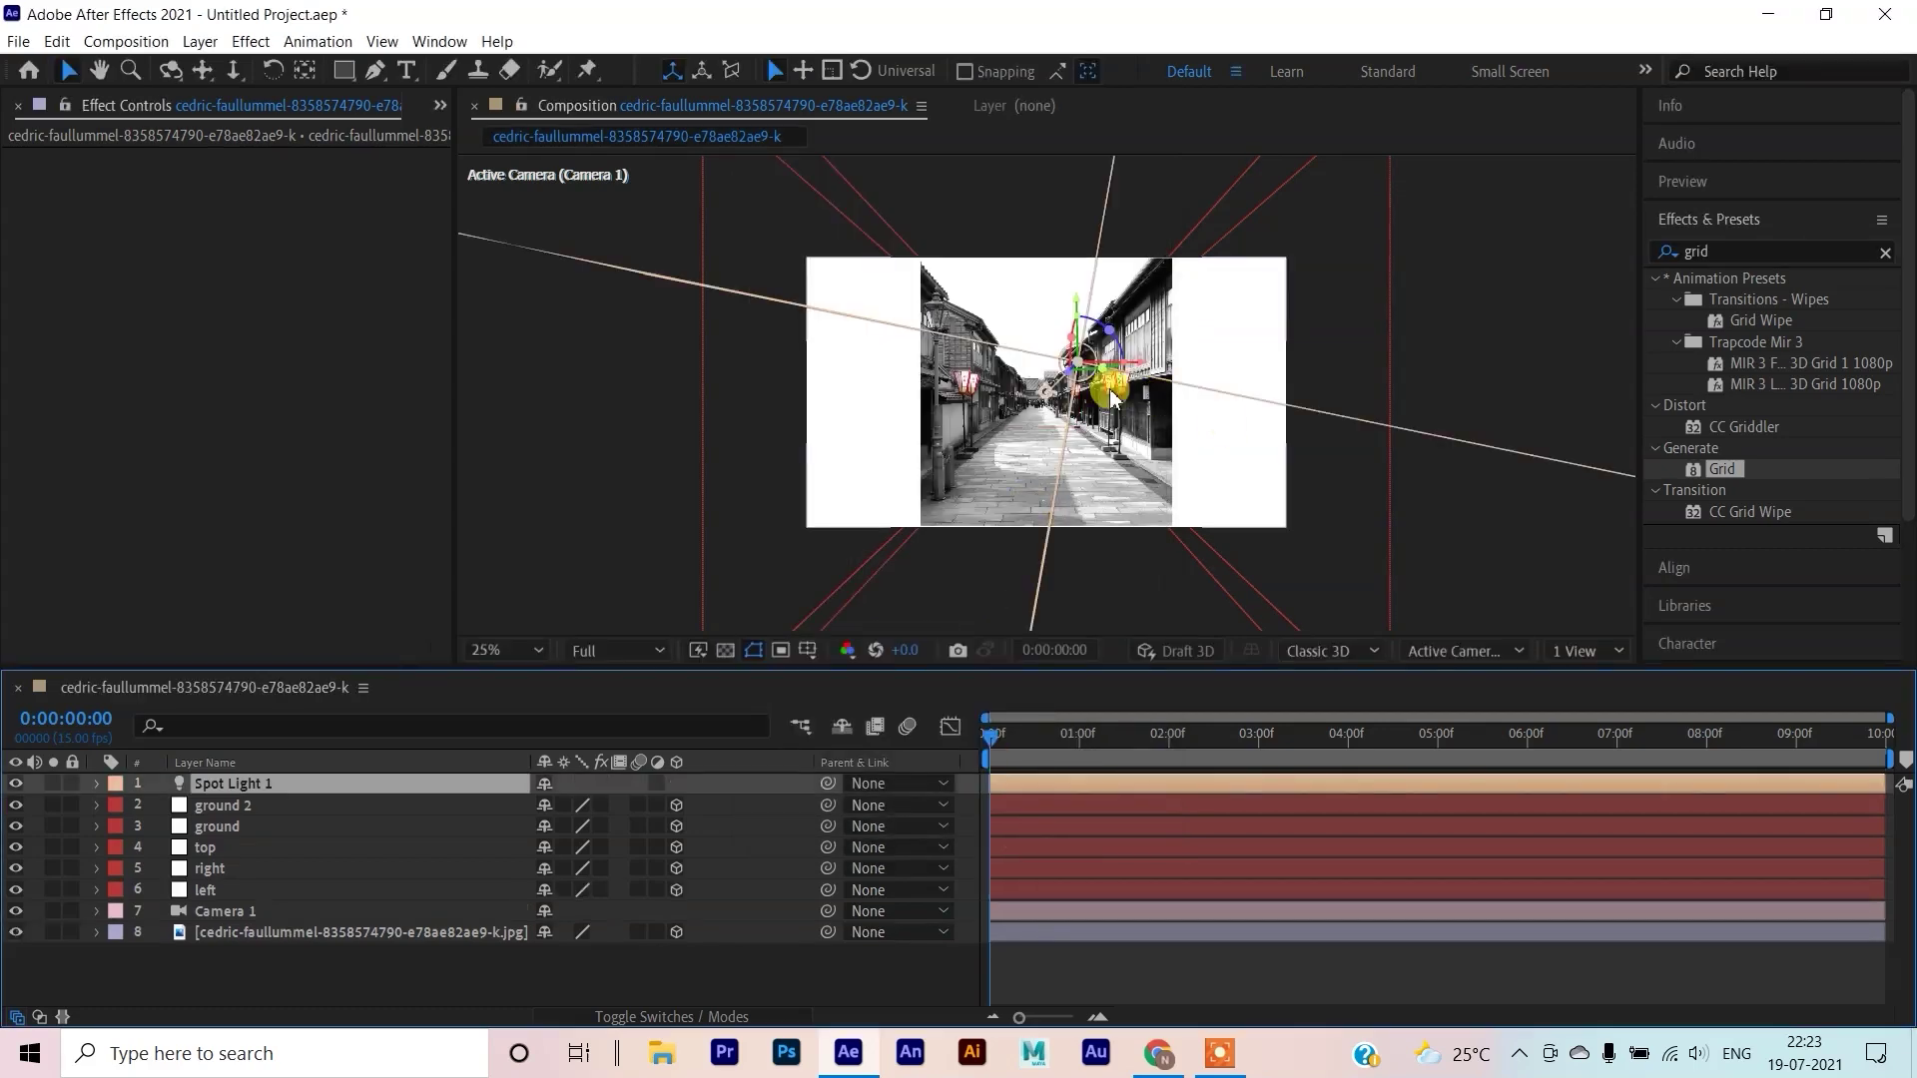
{"action": "left_click", "coordinate": [616, 514]}
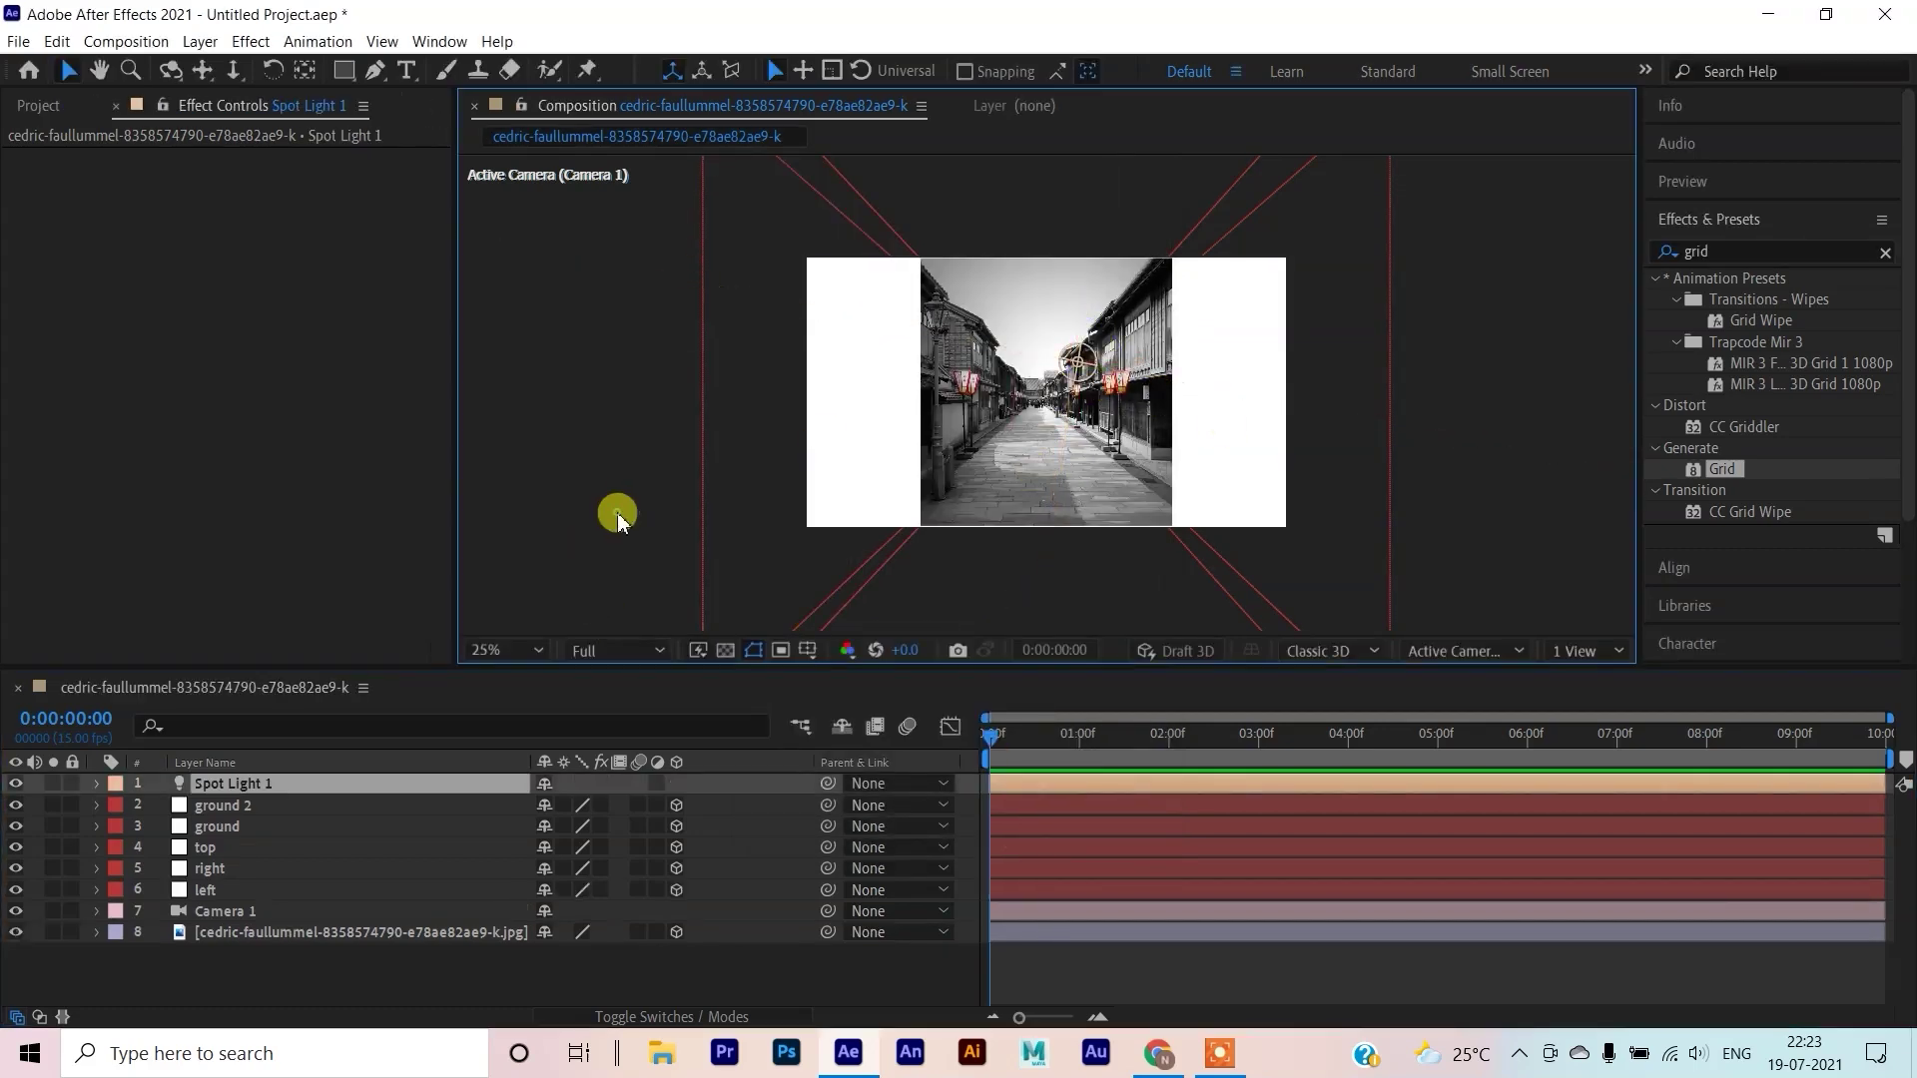
{"action": "left_click", "coordinate": [1078, 370]}
{"action": "left_click", "coordinate": [299, 912]}
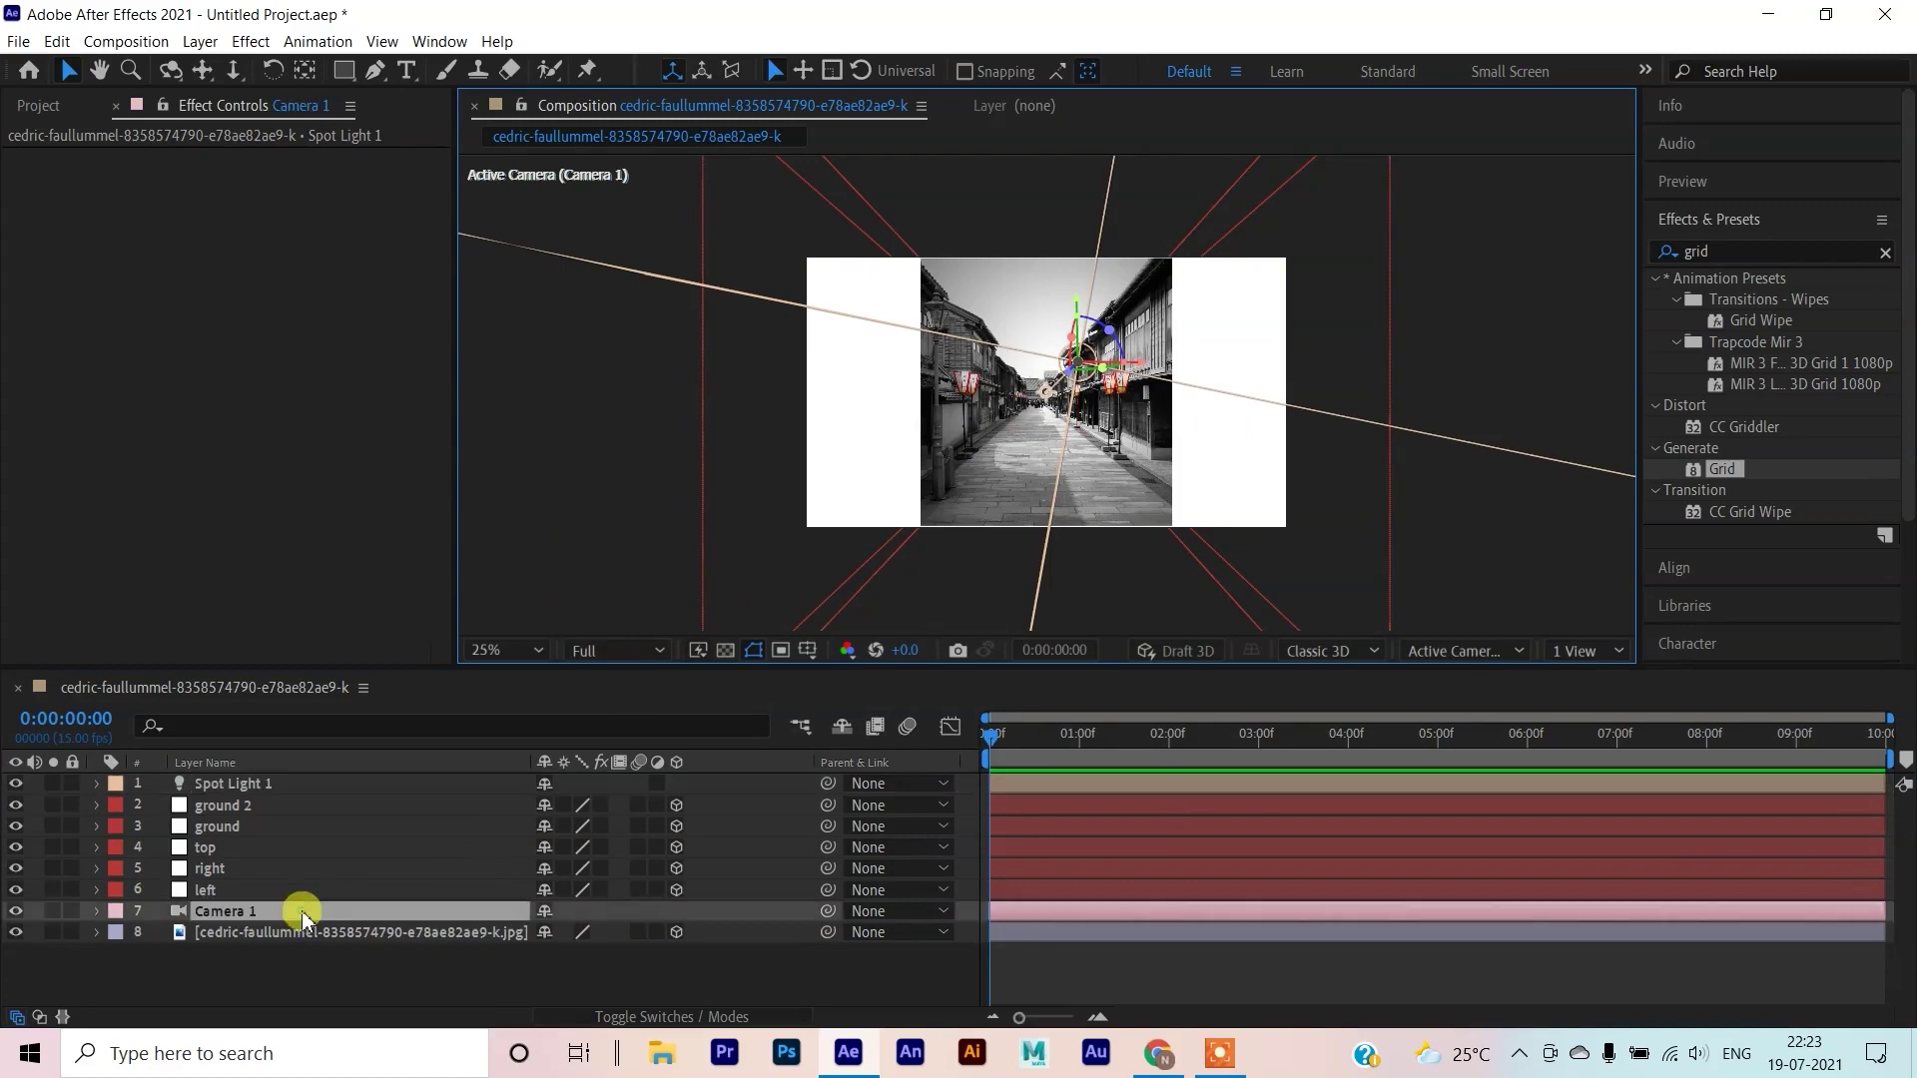
{"action": "left_click", "coordinate": [318, 781]}
{"action": "double_click", "coordinate": [316, 908]}
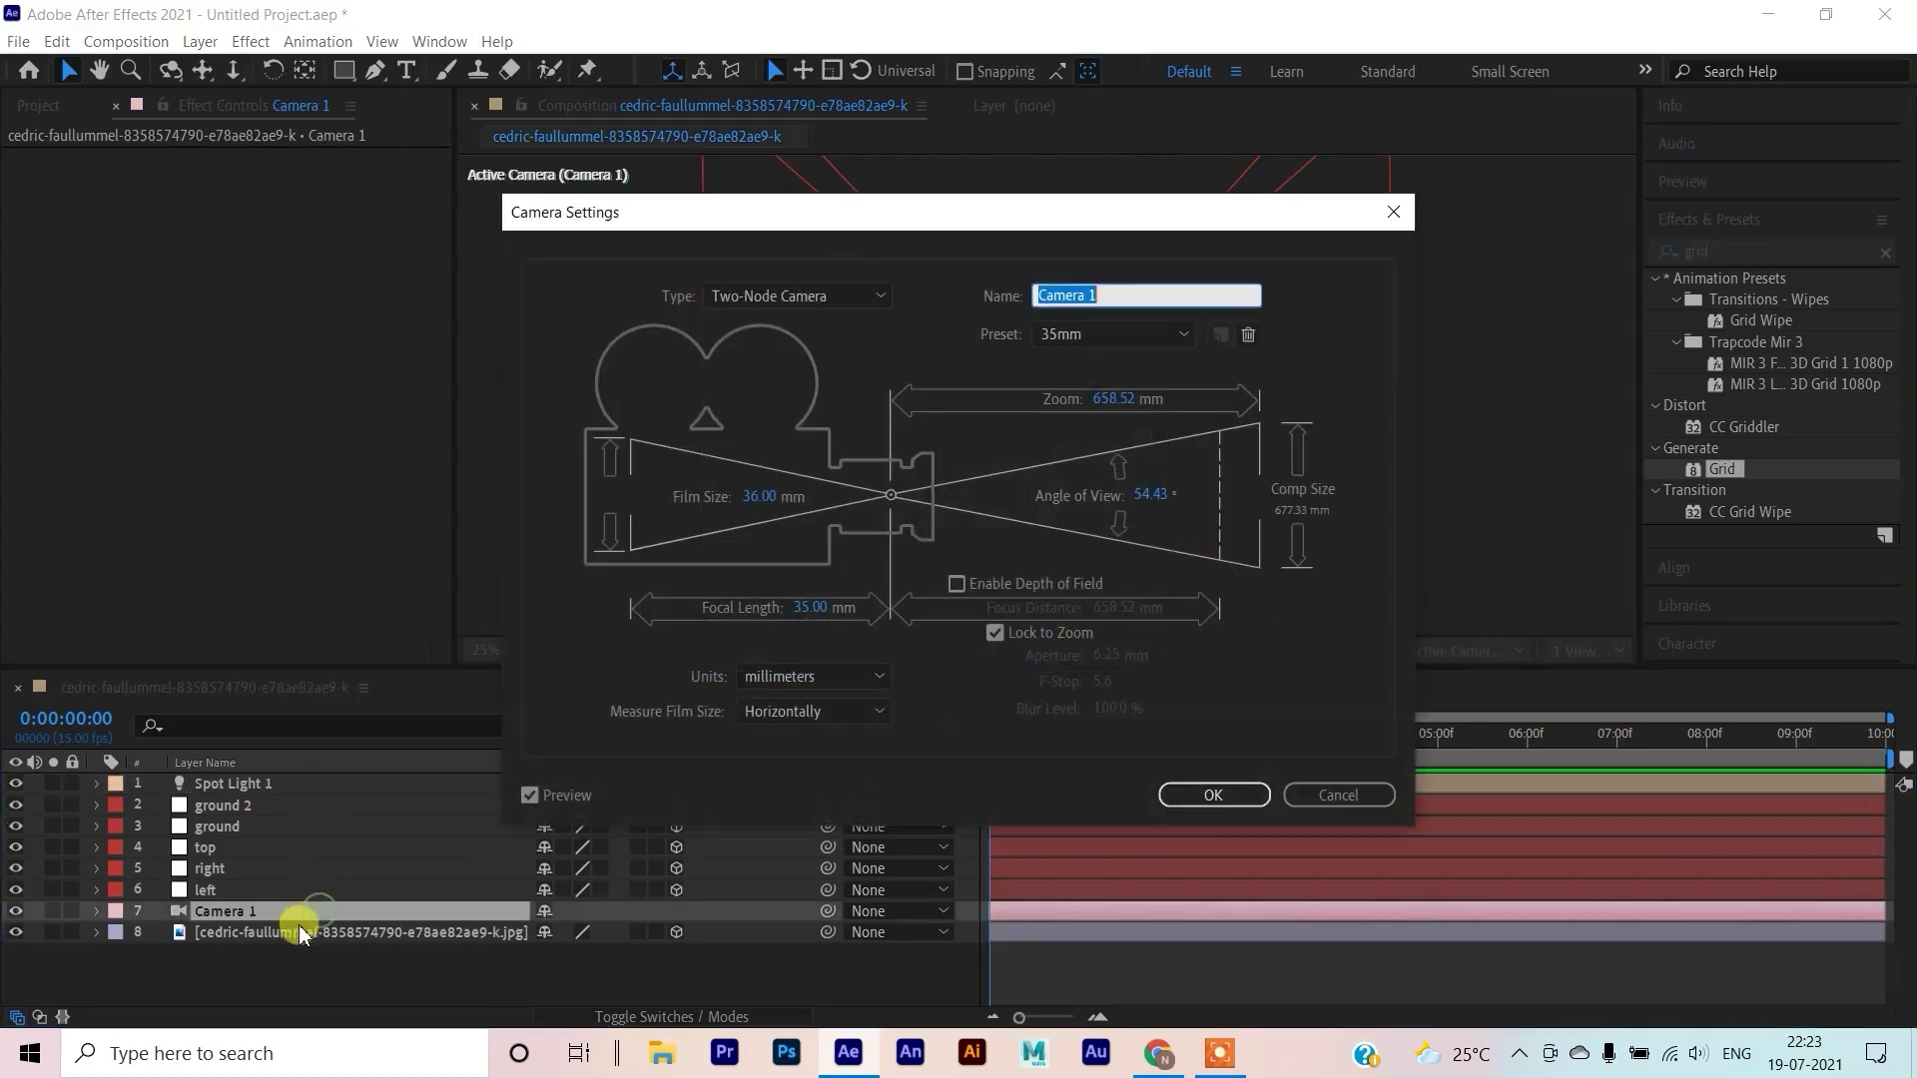
{"action": "left_click", "coordinate": [1341, 796]}
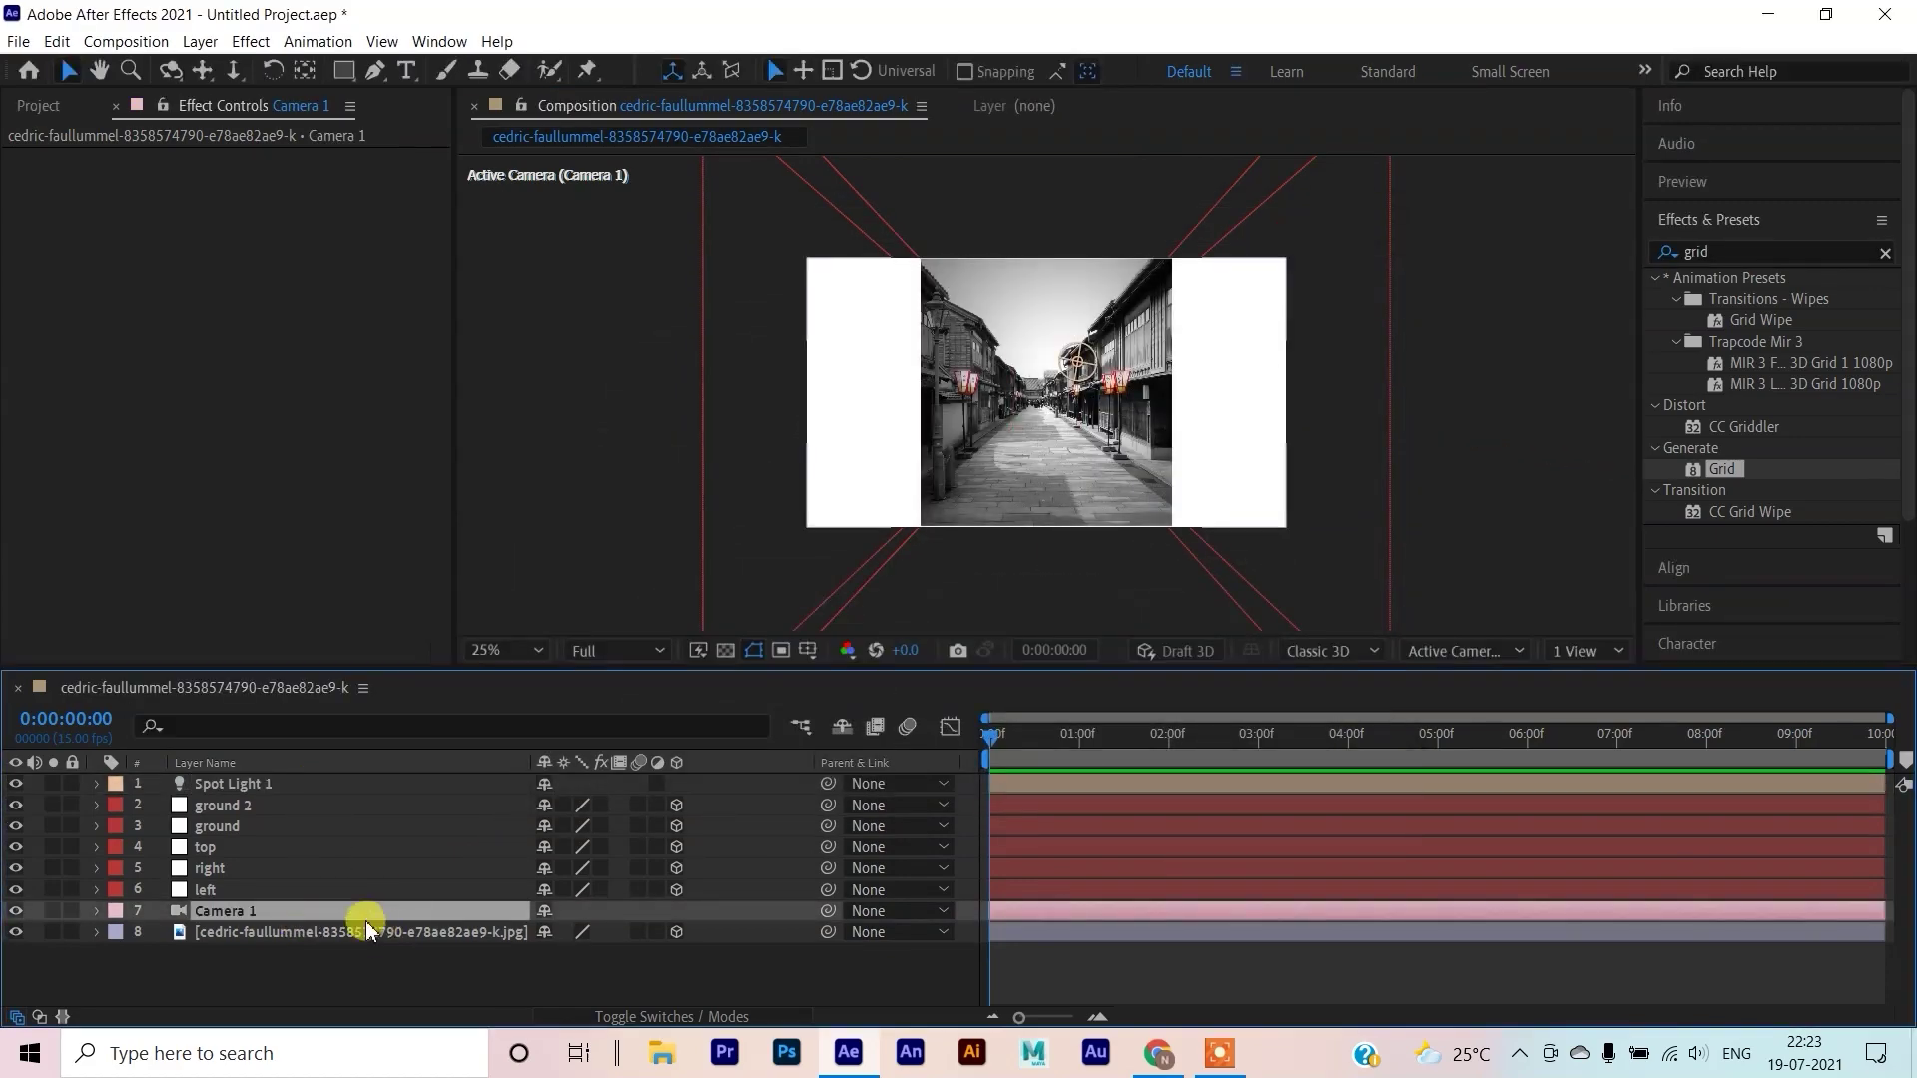
Copy Camera 1's Position value of 960, 540, -1866.7 onto the Position of Spot Light 1
{"action": "key", "text": "p"}
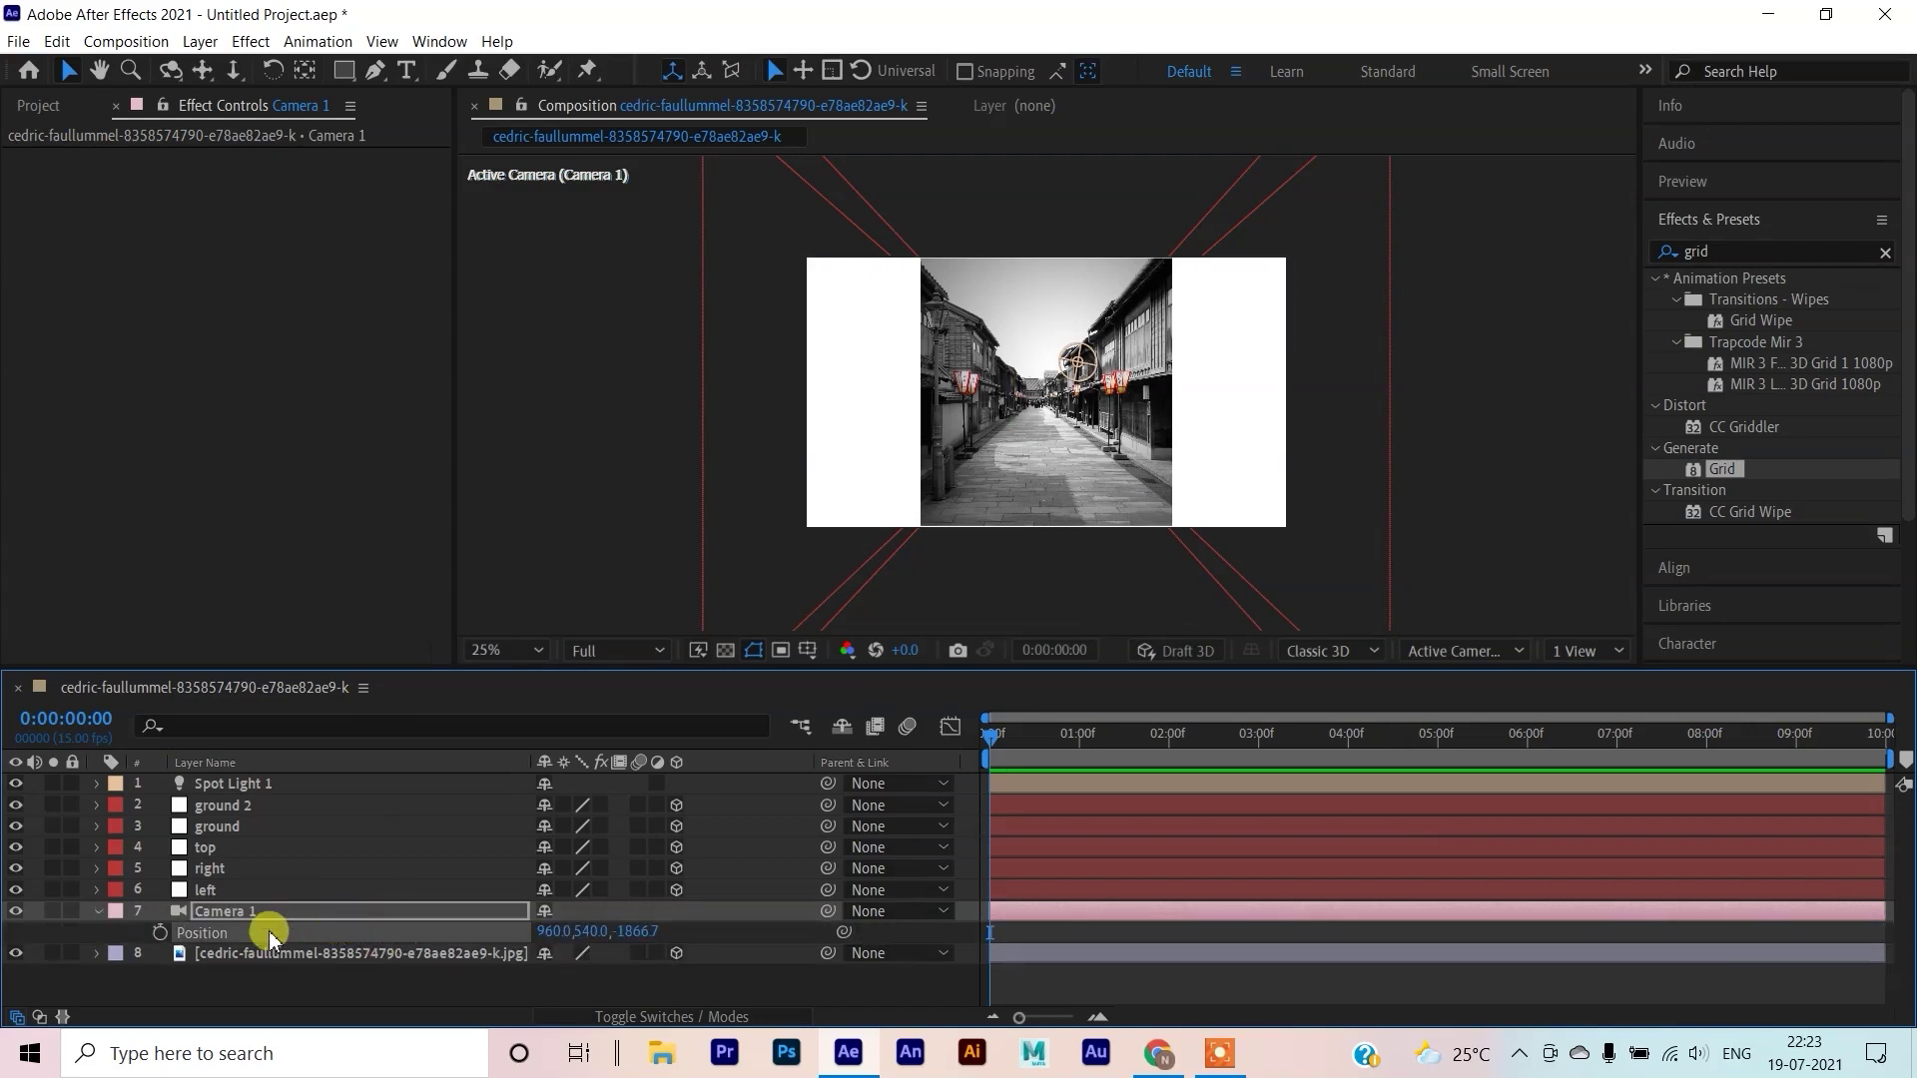
{"action": "left_click", "coordinate": [276, 786]}
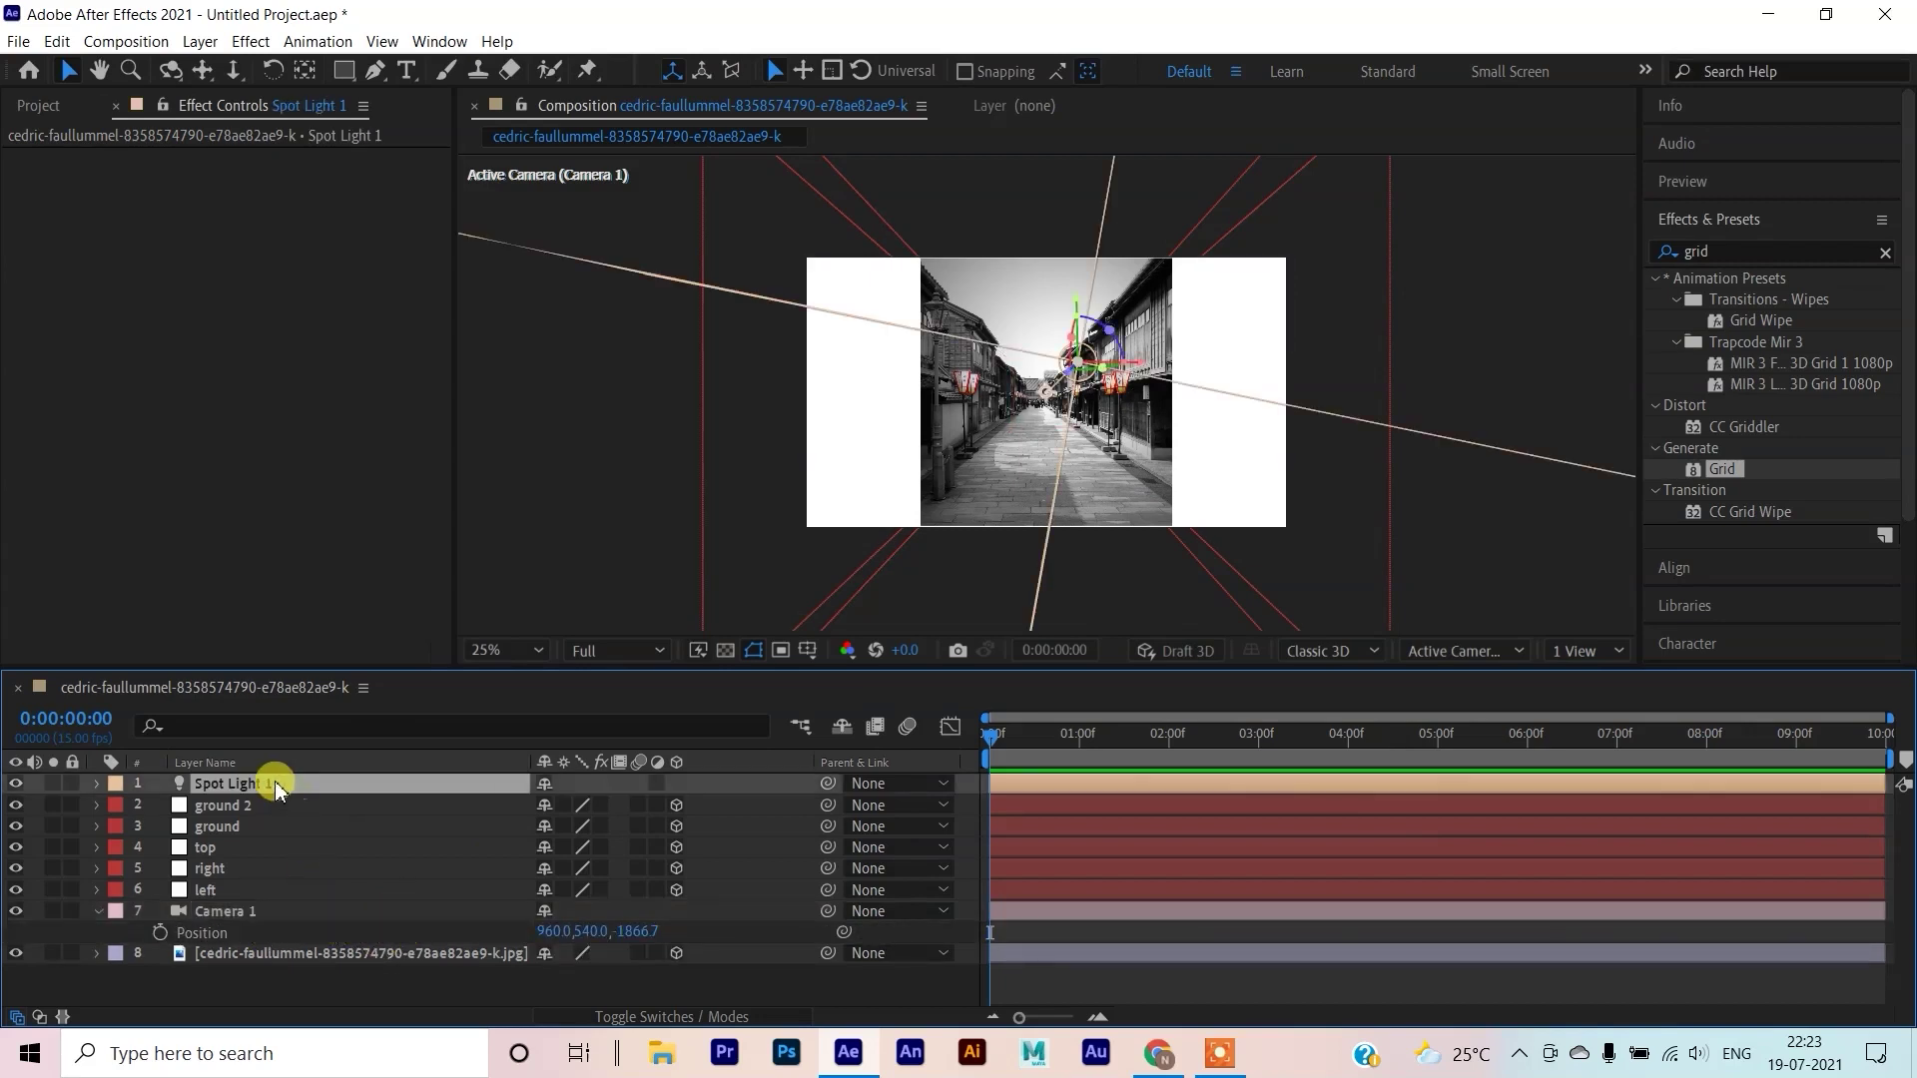
{"action": "key", "text": "p"}
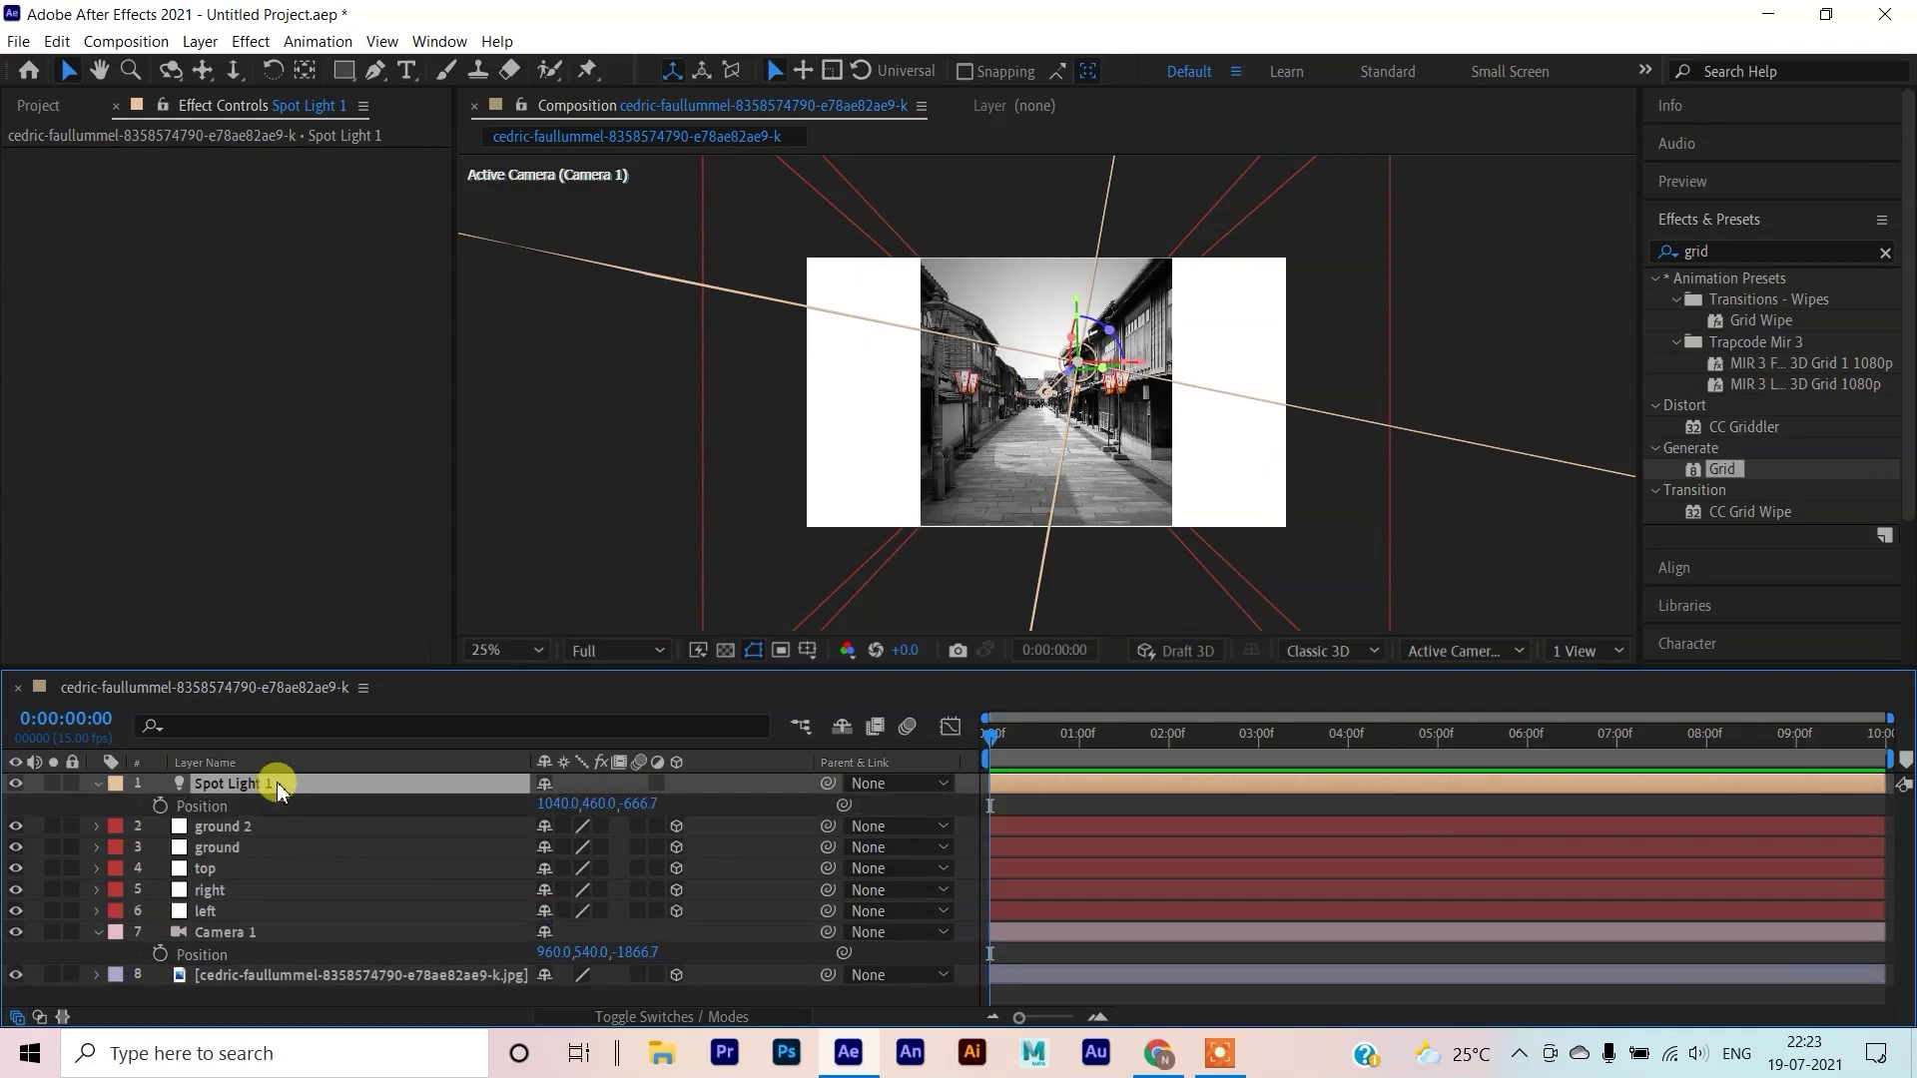
{"action": "left_click", "coordinate": [279, 808]}
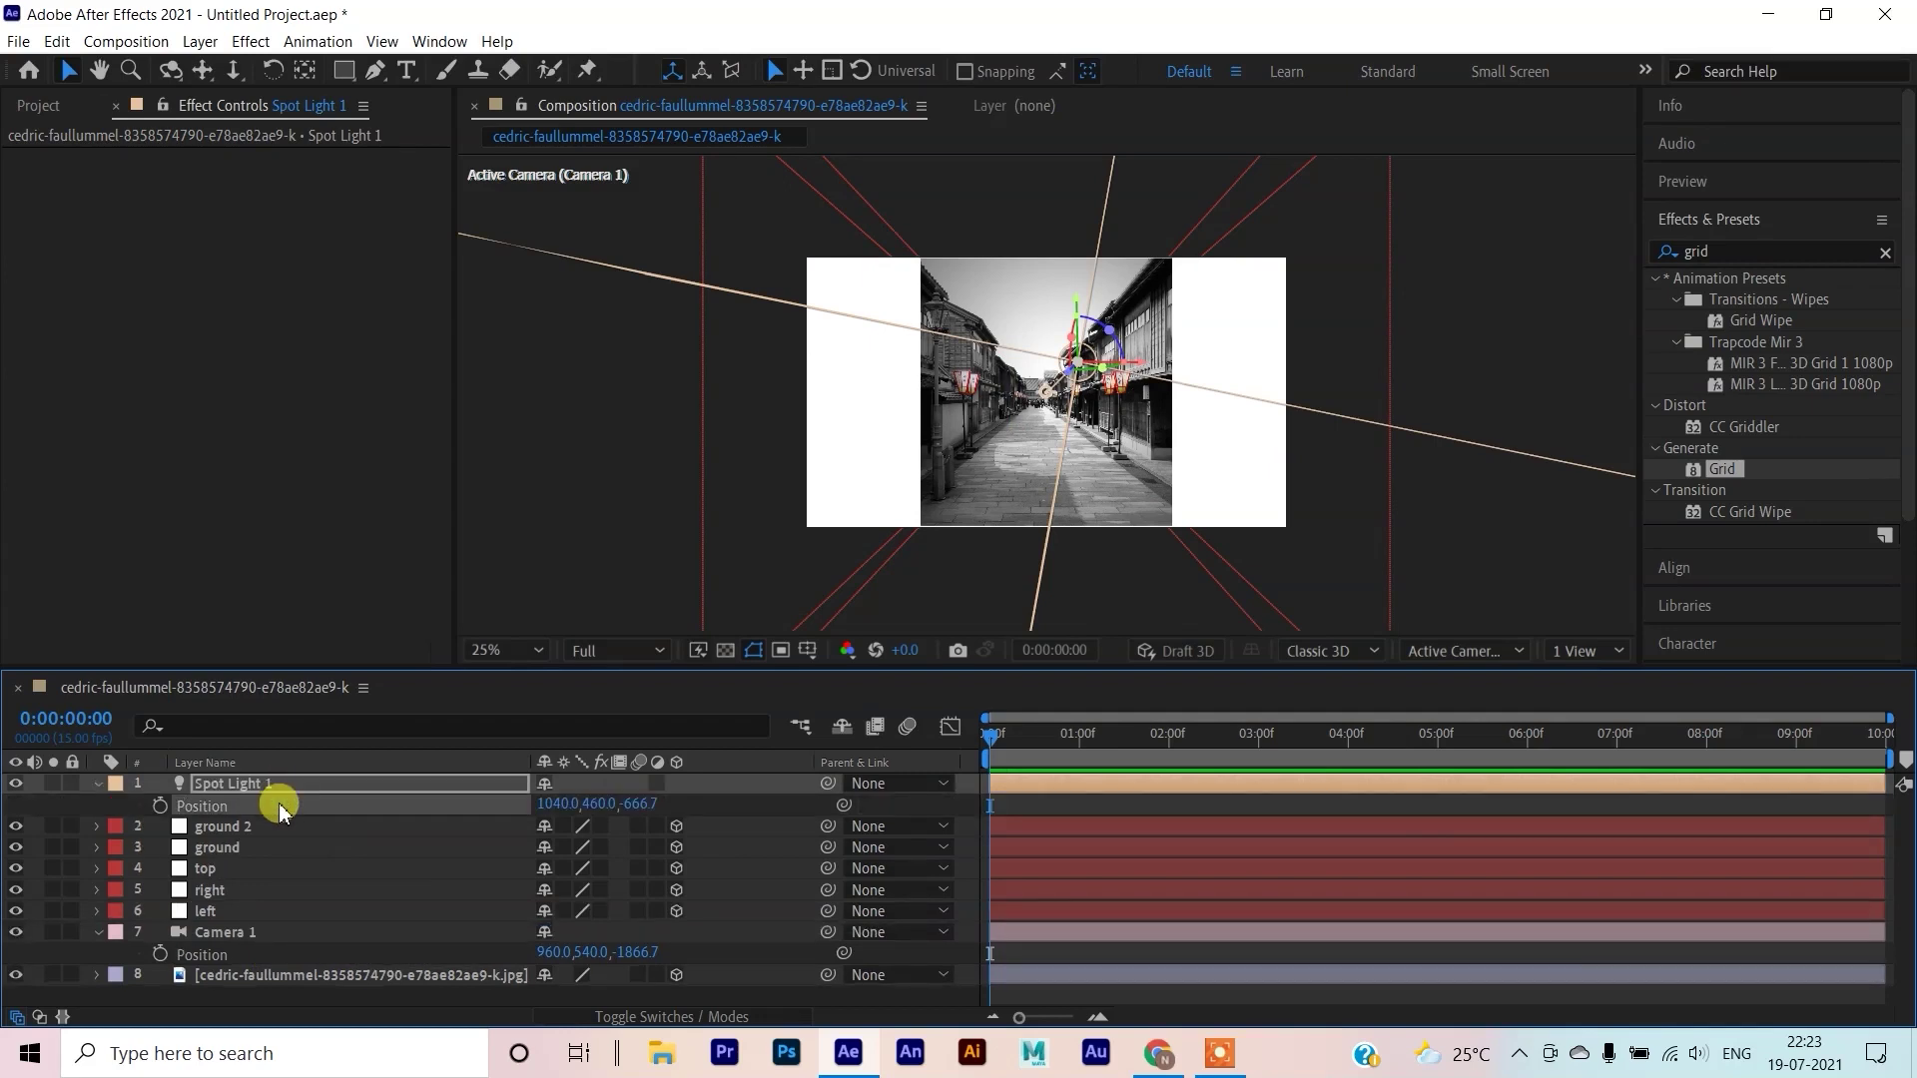
{"action": "key", "text": "ctrl+v"}
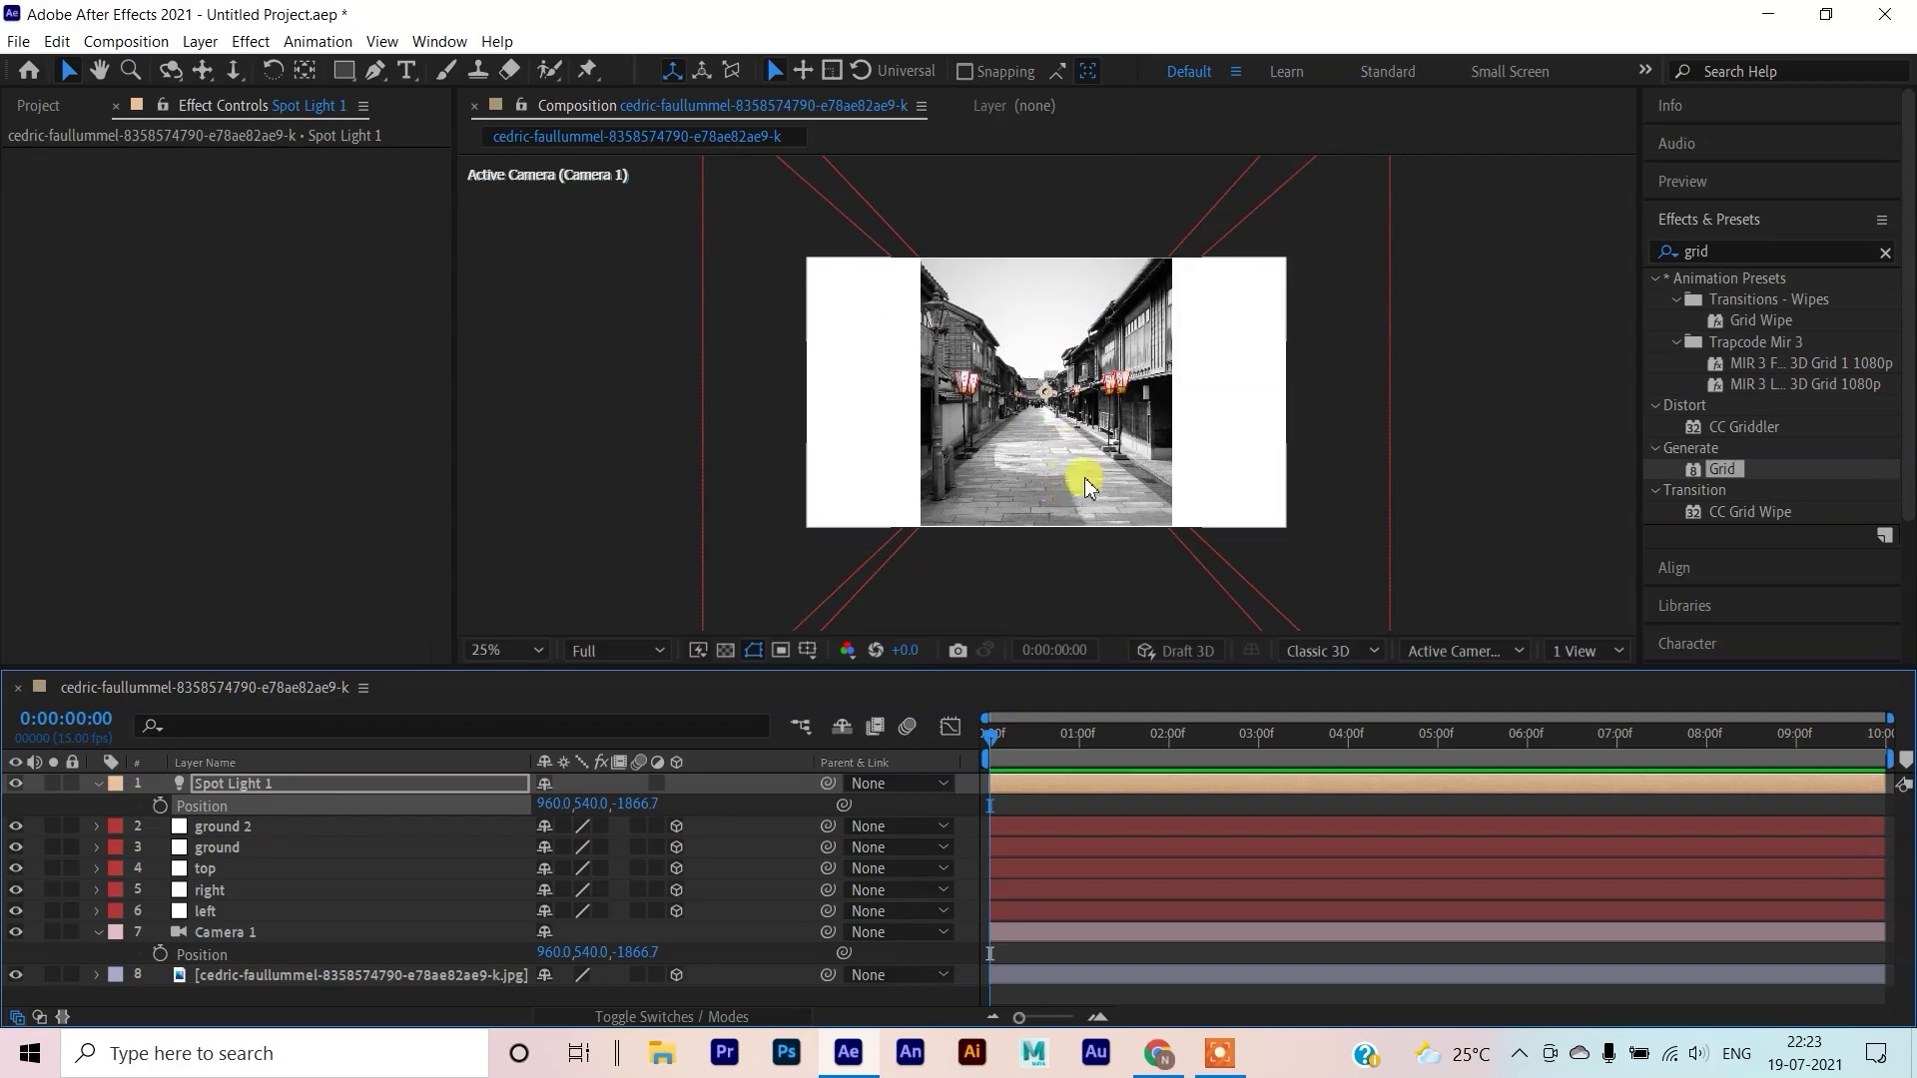
Split the composition viewer into 2 Views and change the Front view to Top
{"action": "left_click", "coordinate": [1573, 651]}
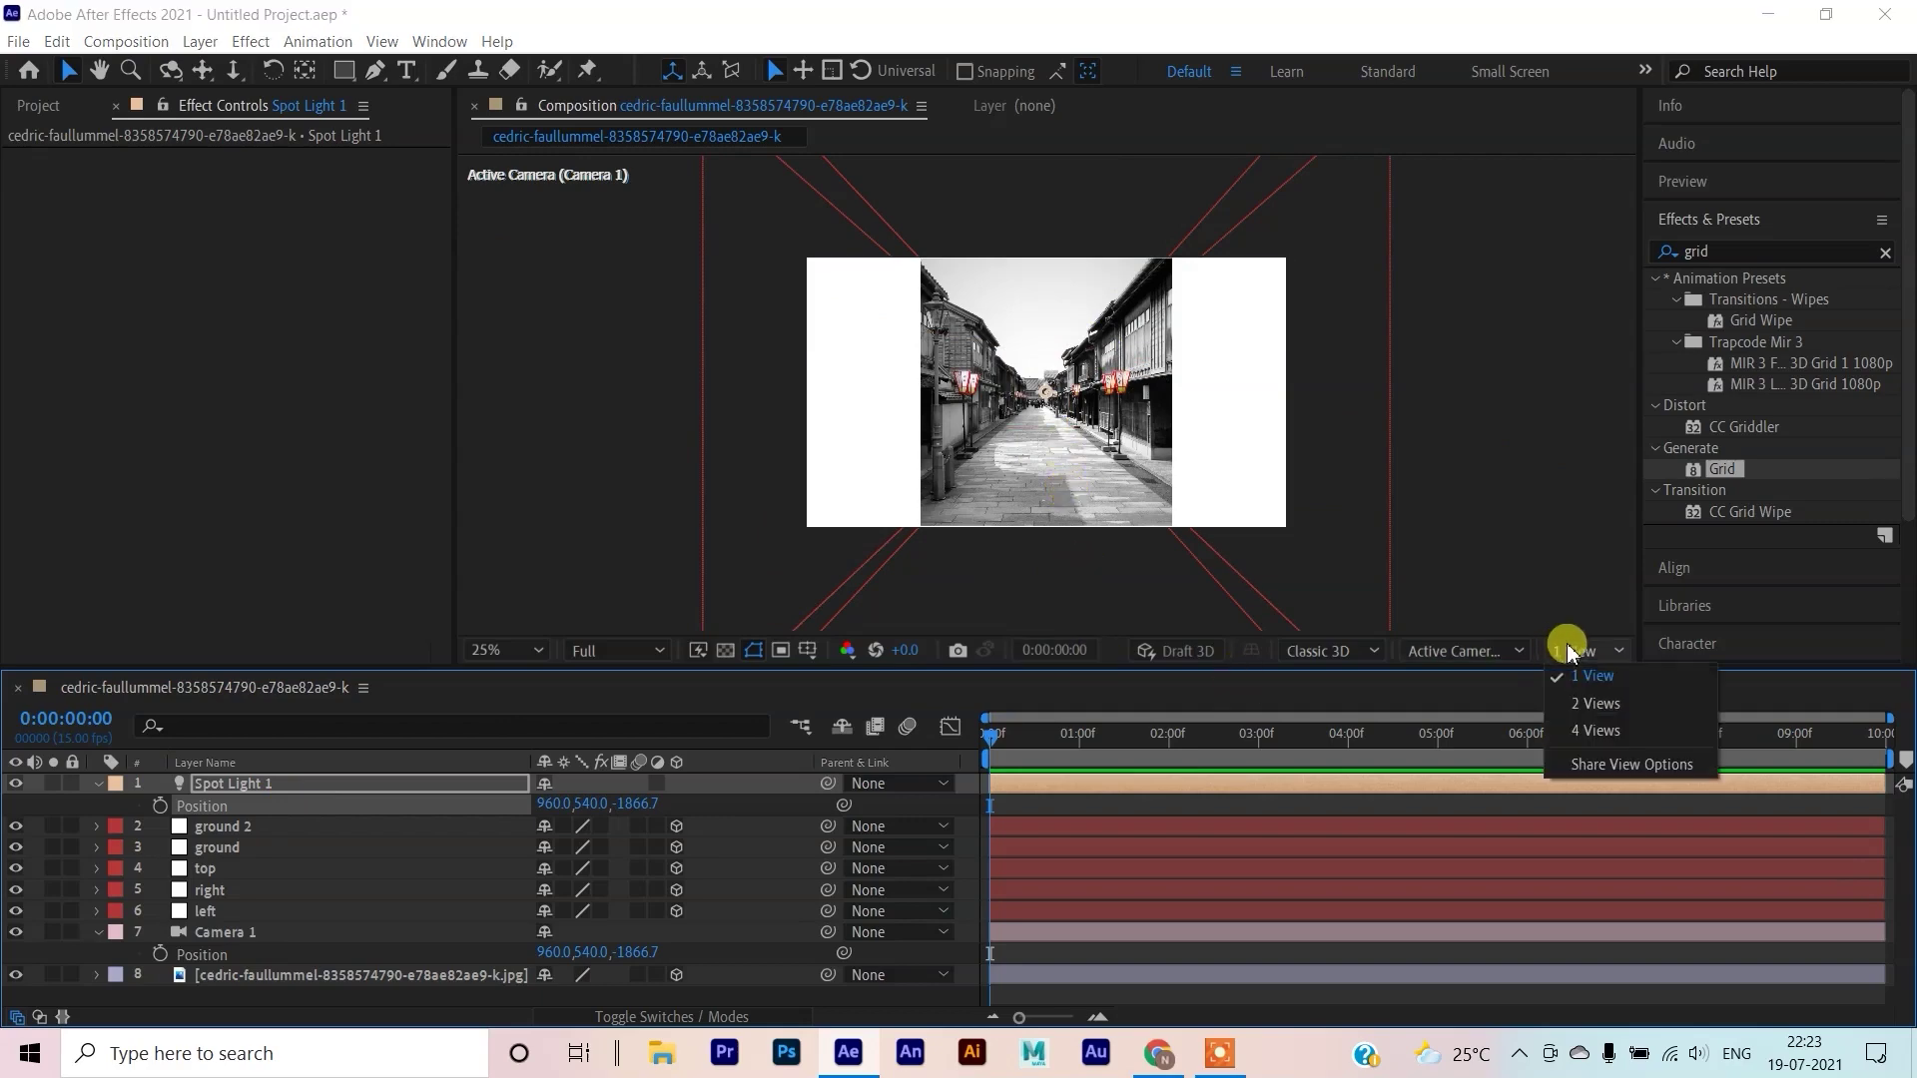
{"action": "left_click", "coordinate": [1602, 705]}
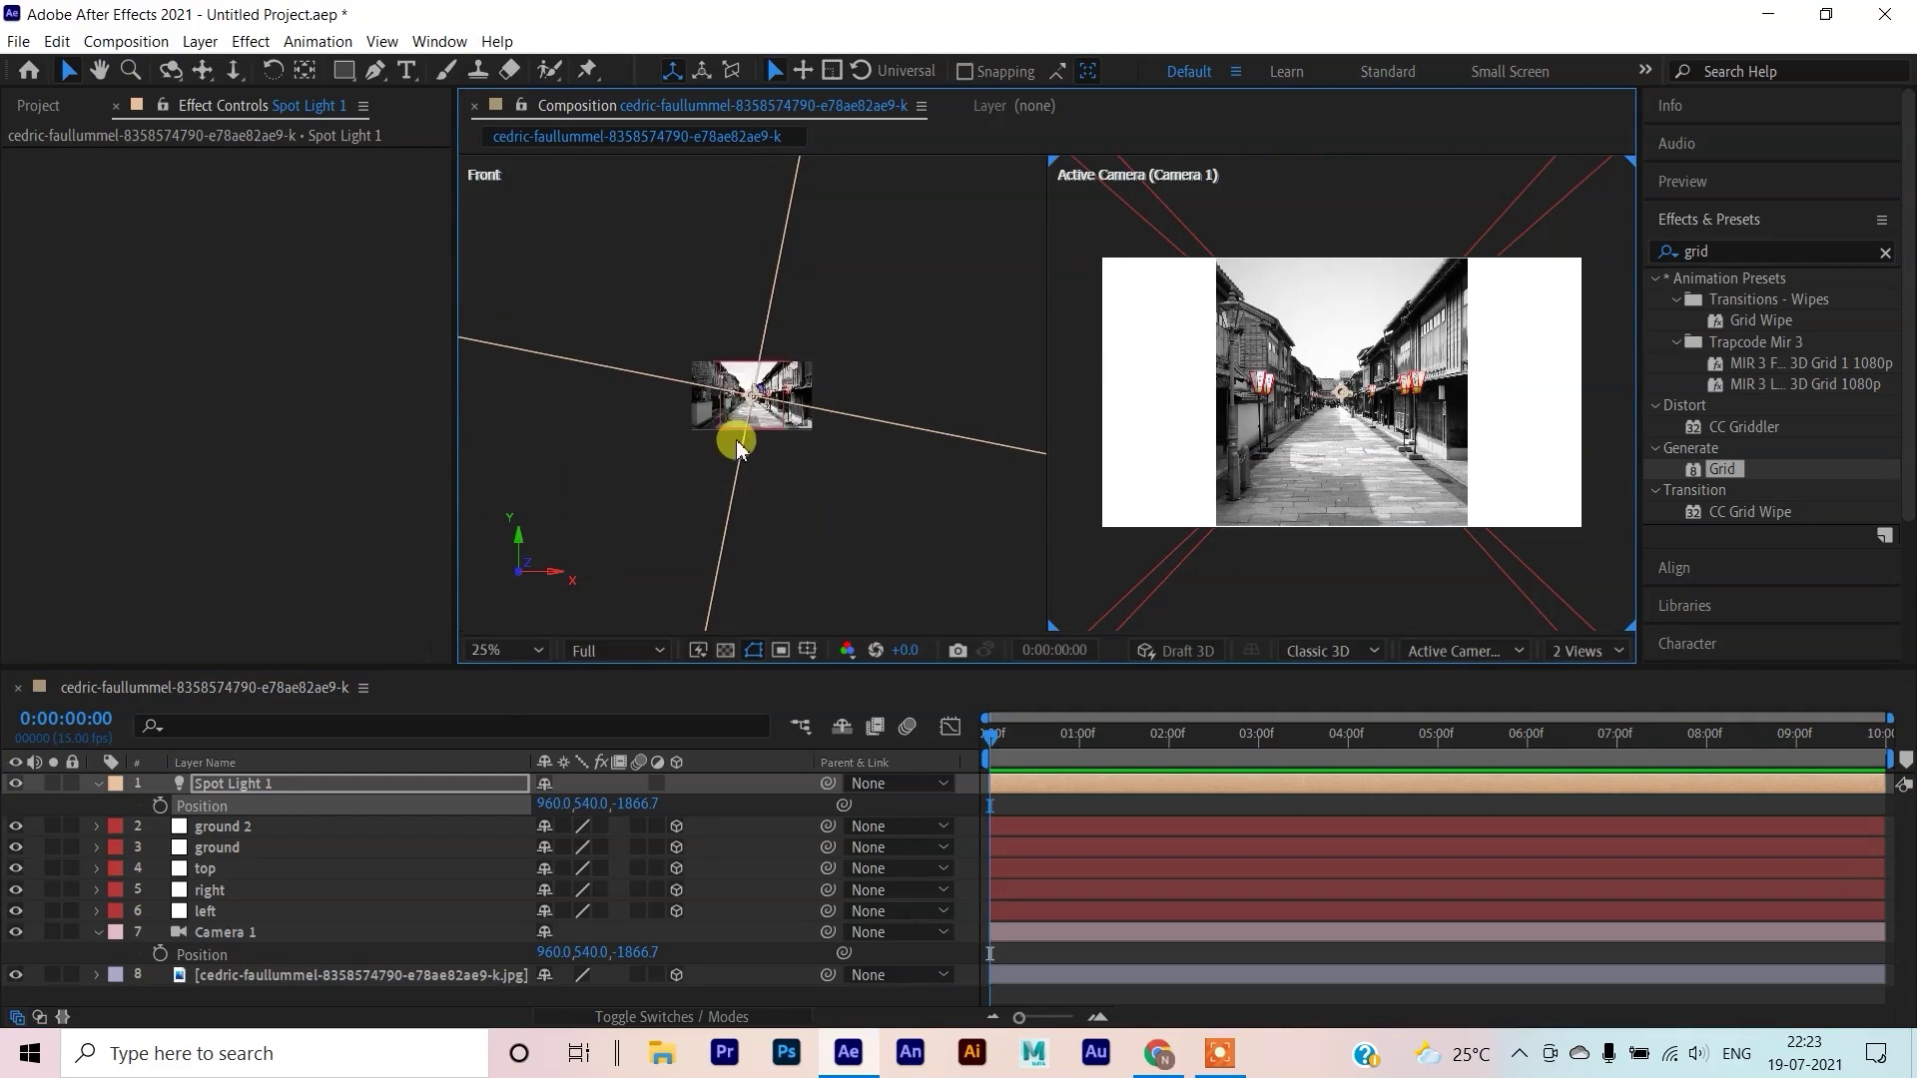
{"action": "scroll", "coordinate": [736, 428], "scroll_direction": "up", "scroll_amount": 5}
{"action": "left_click", "coordinate": [489, 178]}
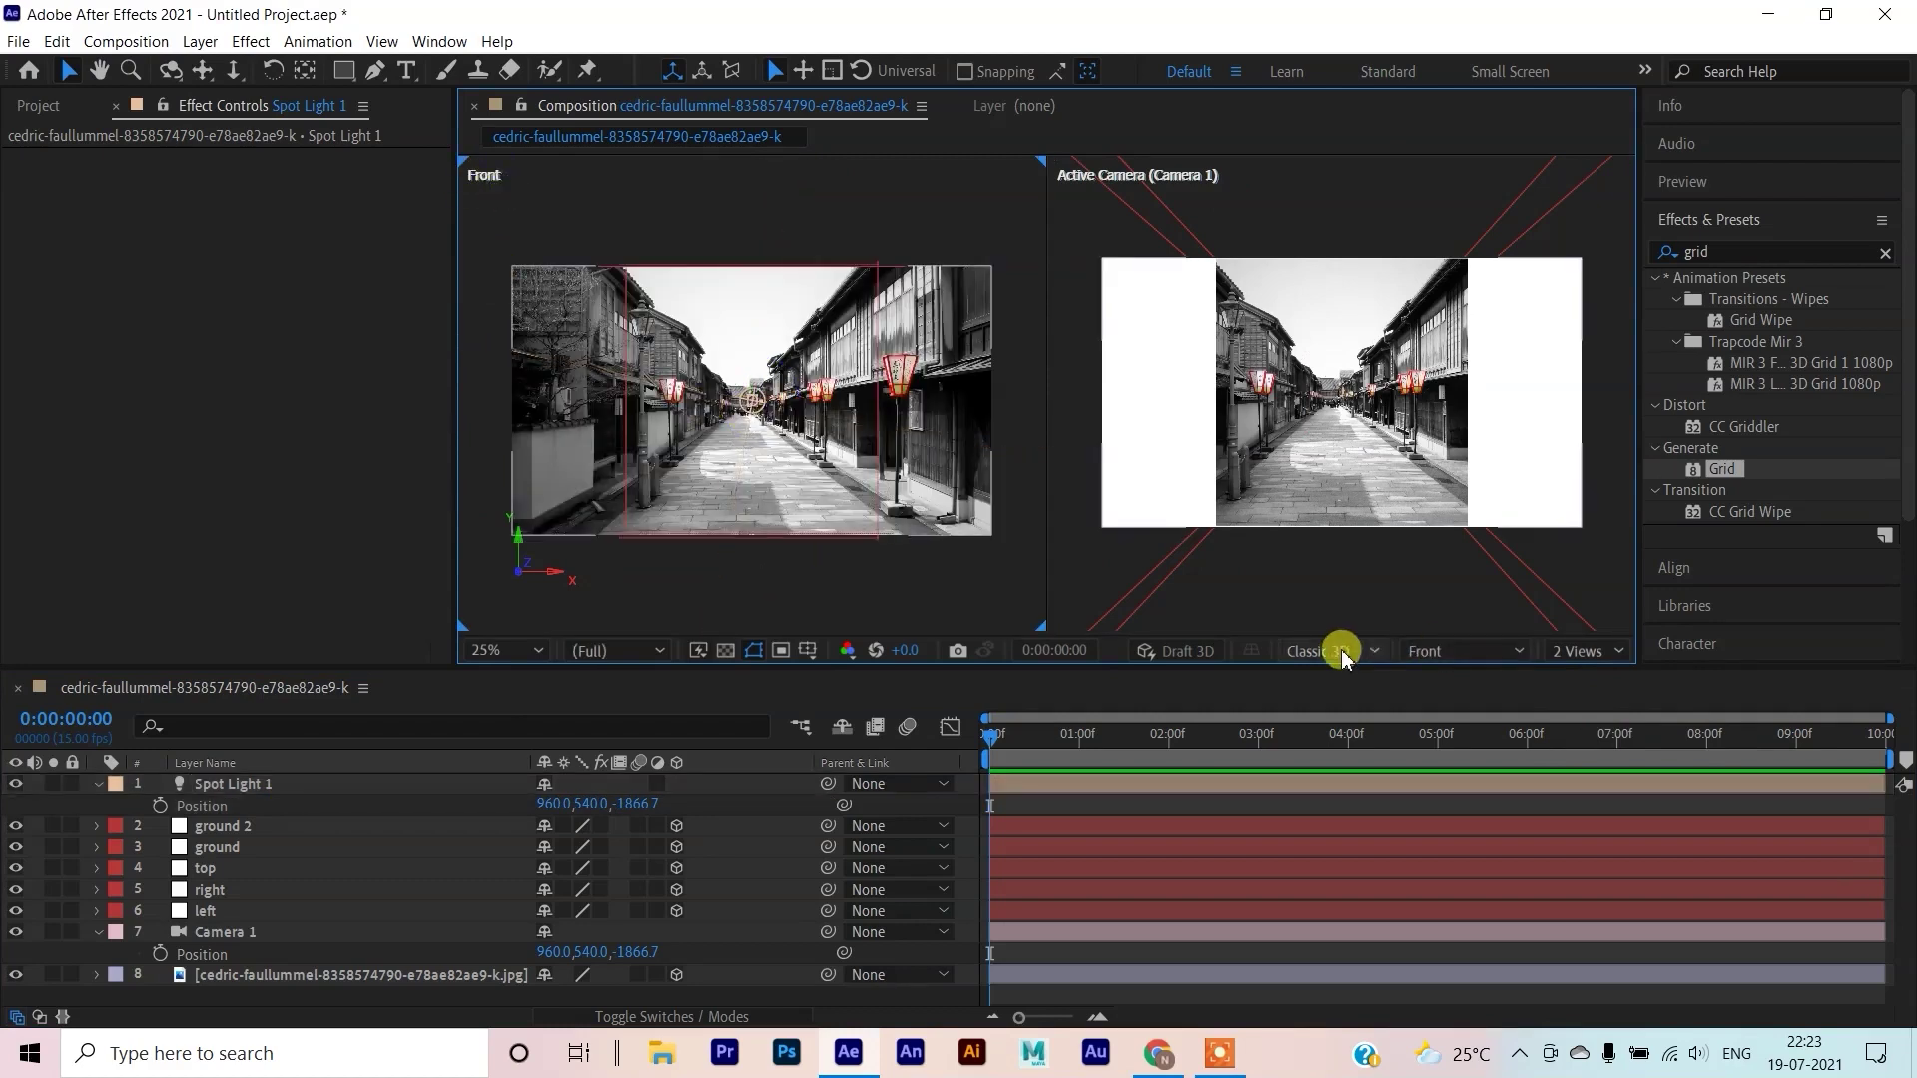
{"action": "left_click", "coordinate": [1458, 650]}
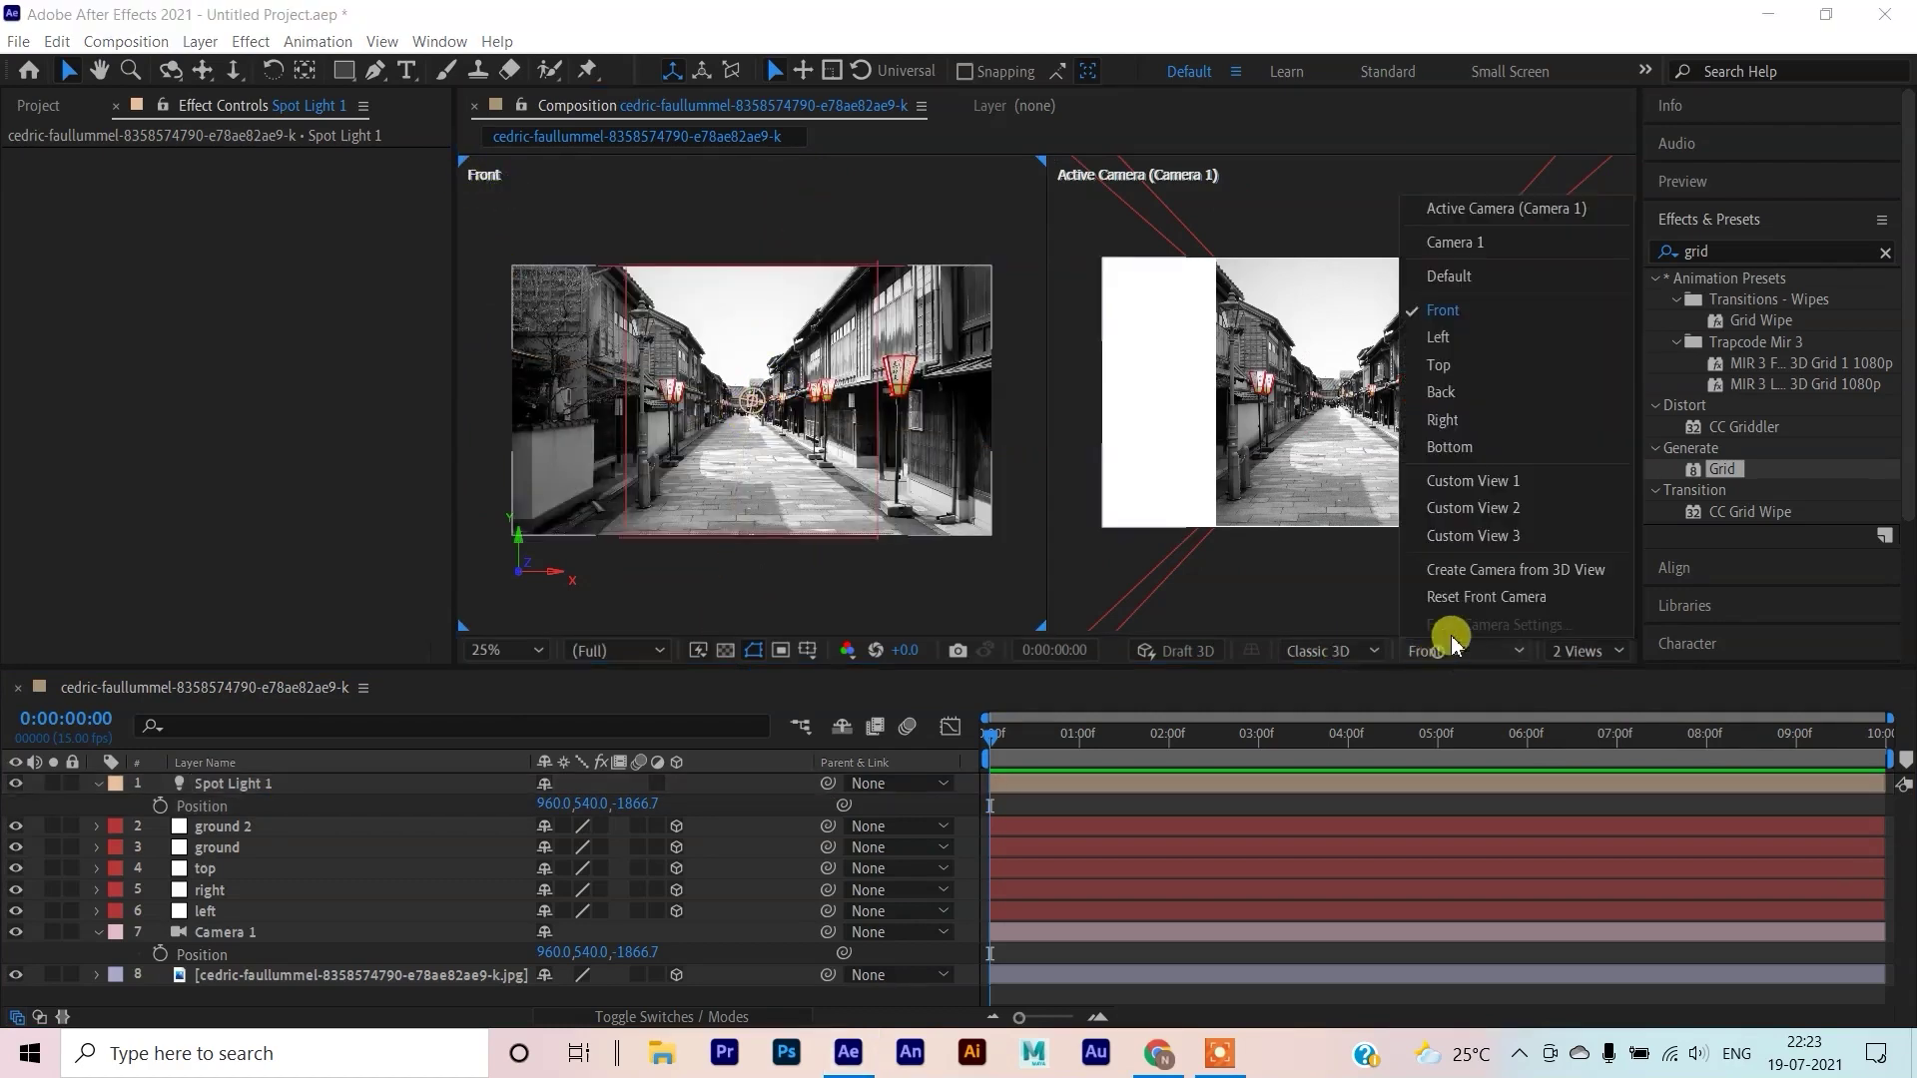
{"action": "left_click", "coordinate": [1488, 365]}
Compare the placement of Spot Light 1 and Camera 1 in the Top view
{"action": "left_click", "coordinate": [951, 471]}
{"action": "scroll", "coordinate": [787, 395], "scroll_direction": "down", "scroll_amount": 10}
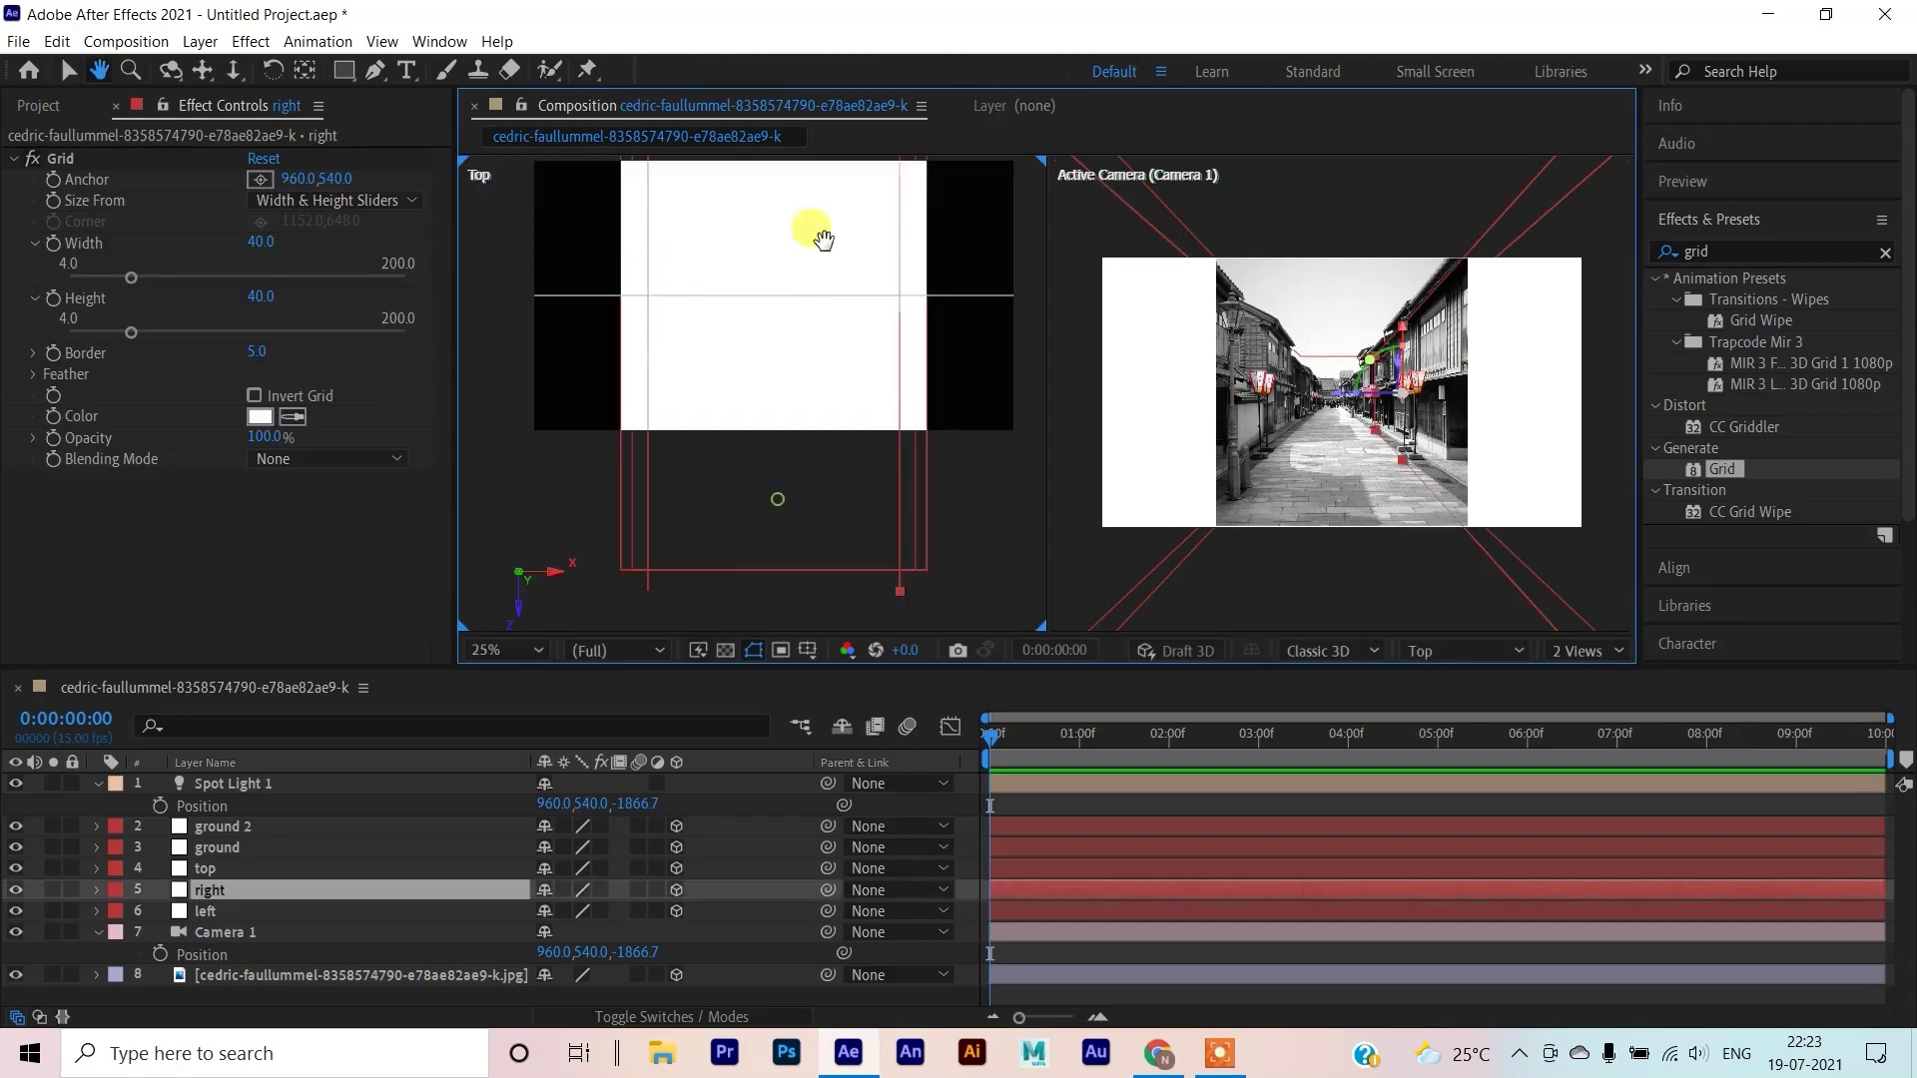
{"action": "scroll", "coordinate": [825, 369], "scroll_direction": "up", "scroll_amount": 4}
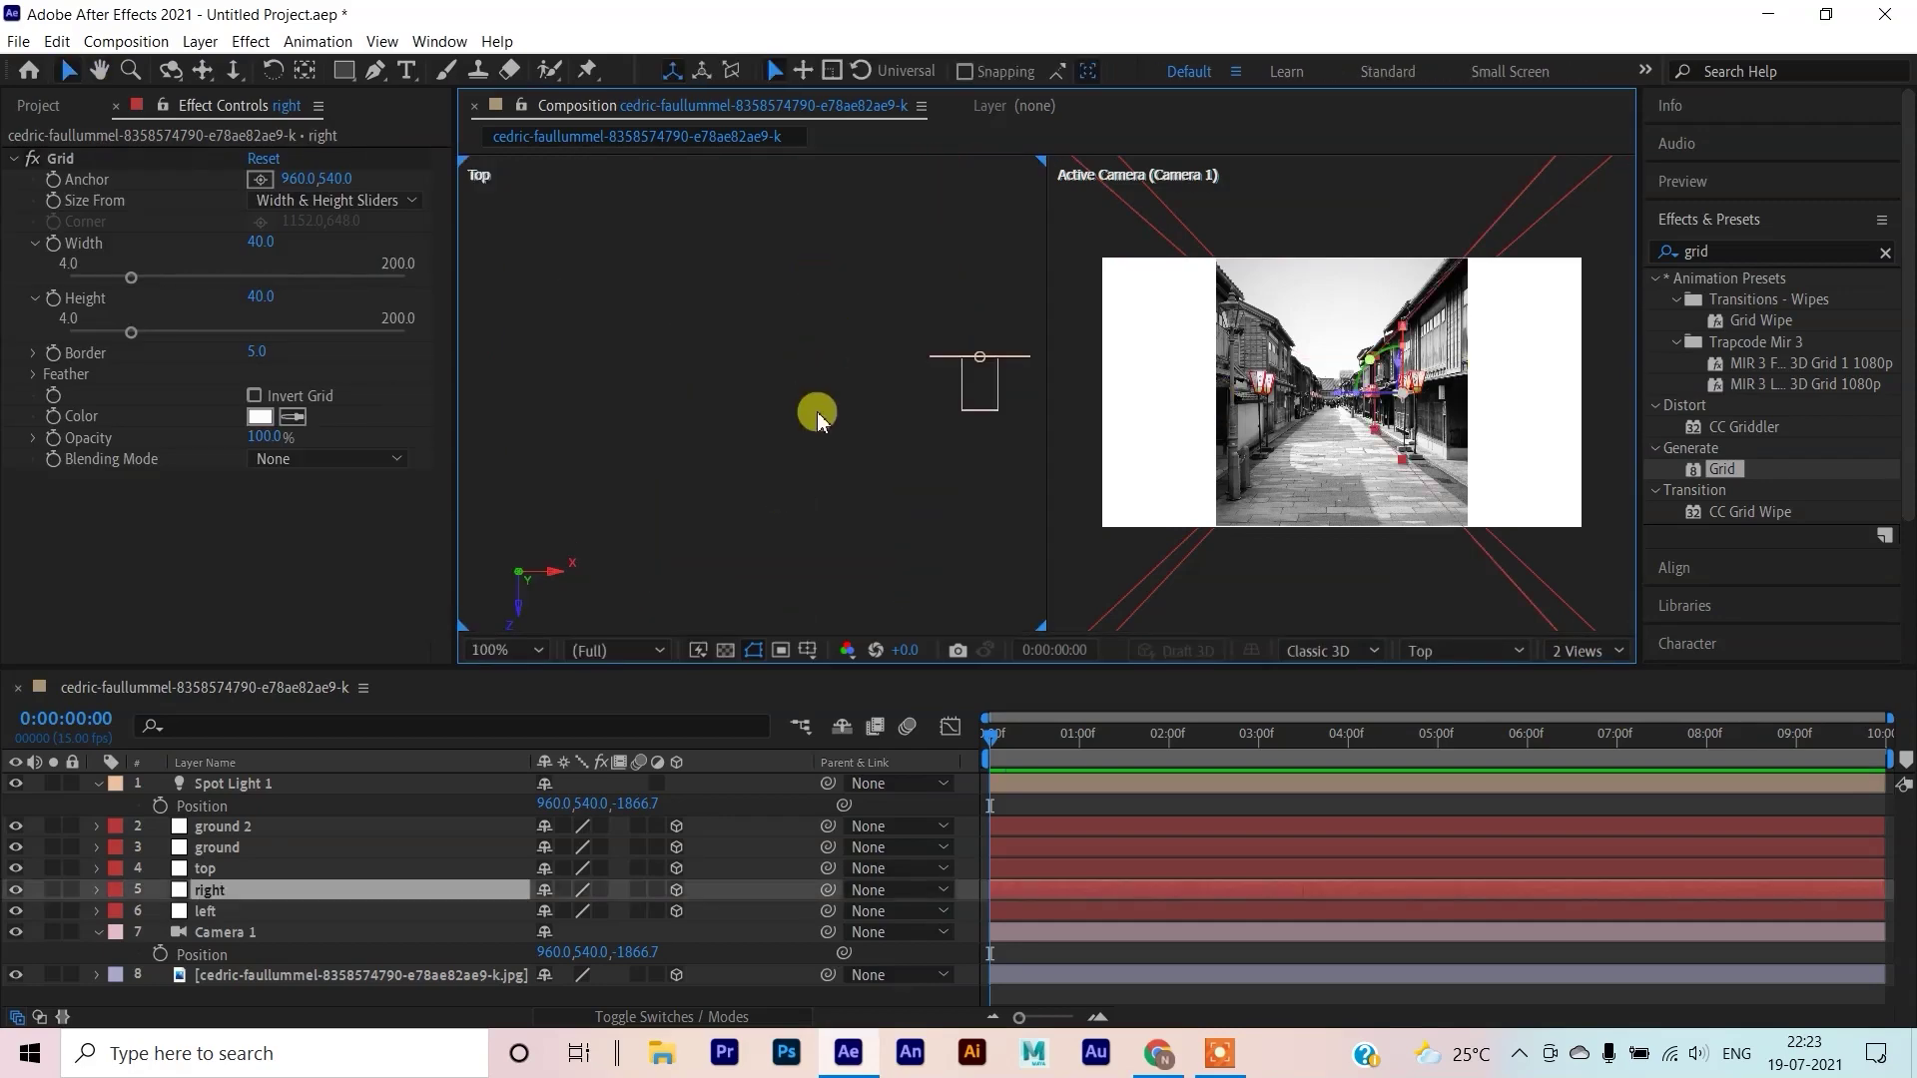
{"action": "left_click_drag", "start_coordinate": [852, 450], "coordinate": [621, 480]}
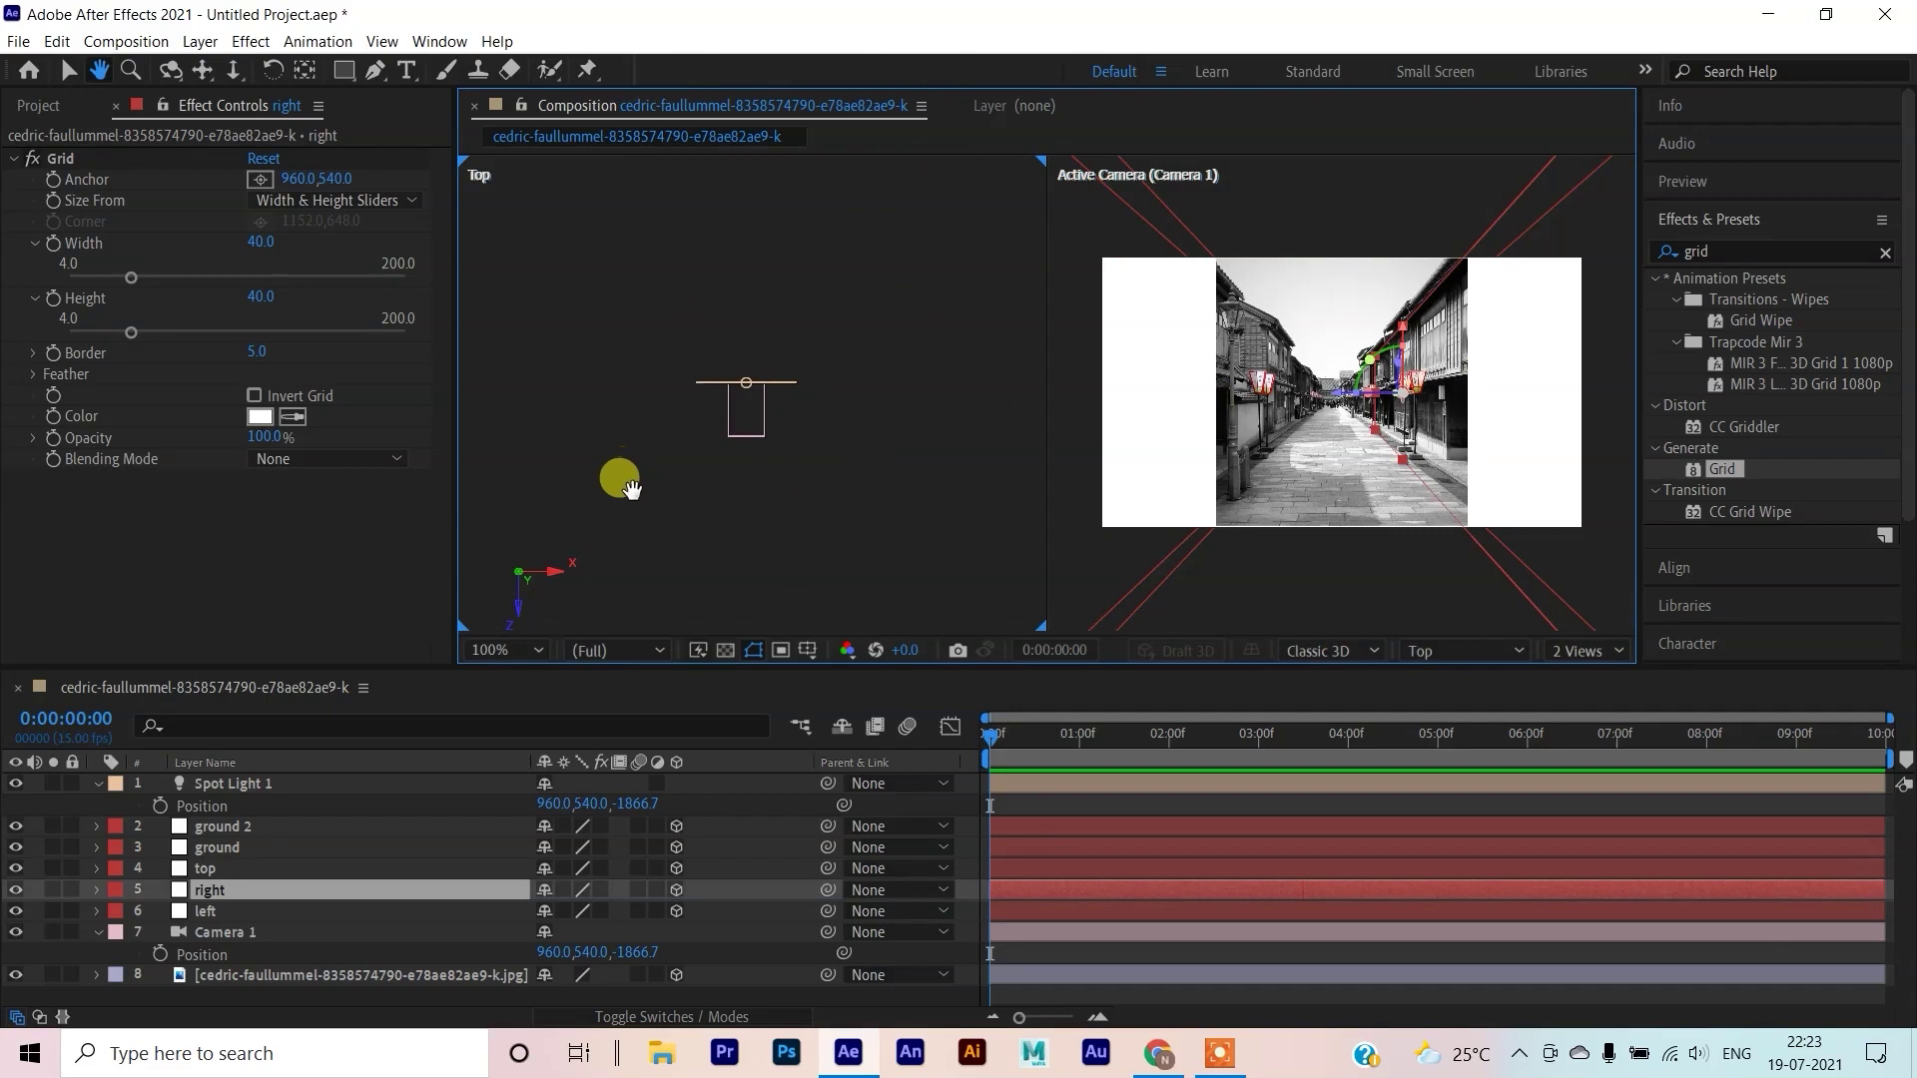
{"action": "left_click", "coordinate": [351, 784]}
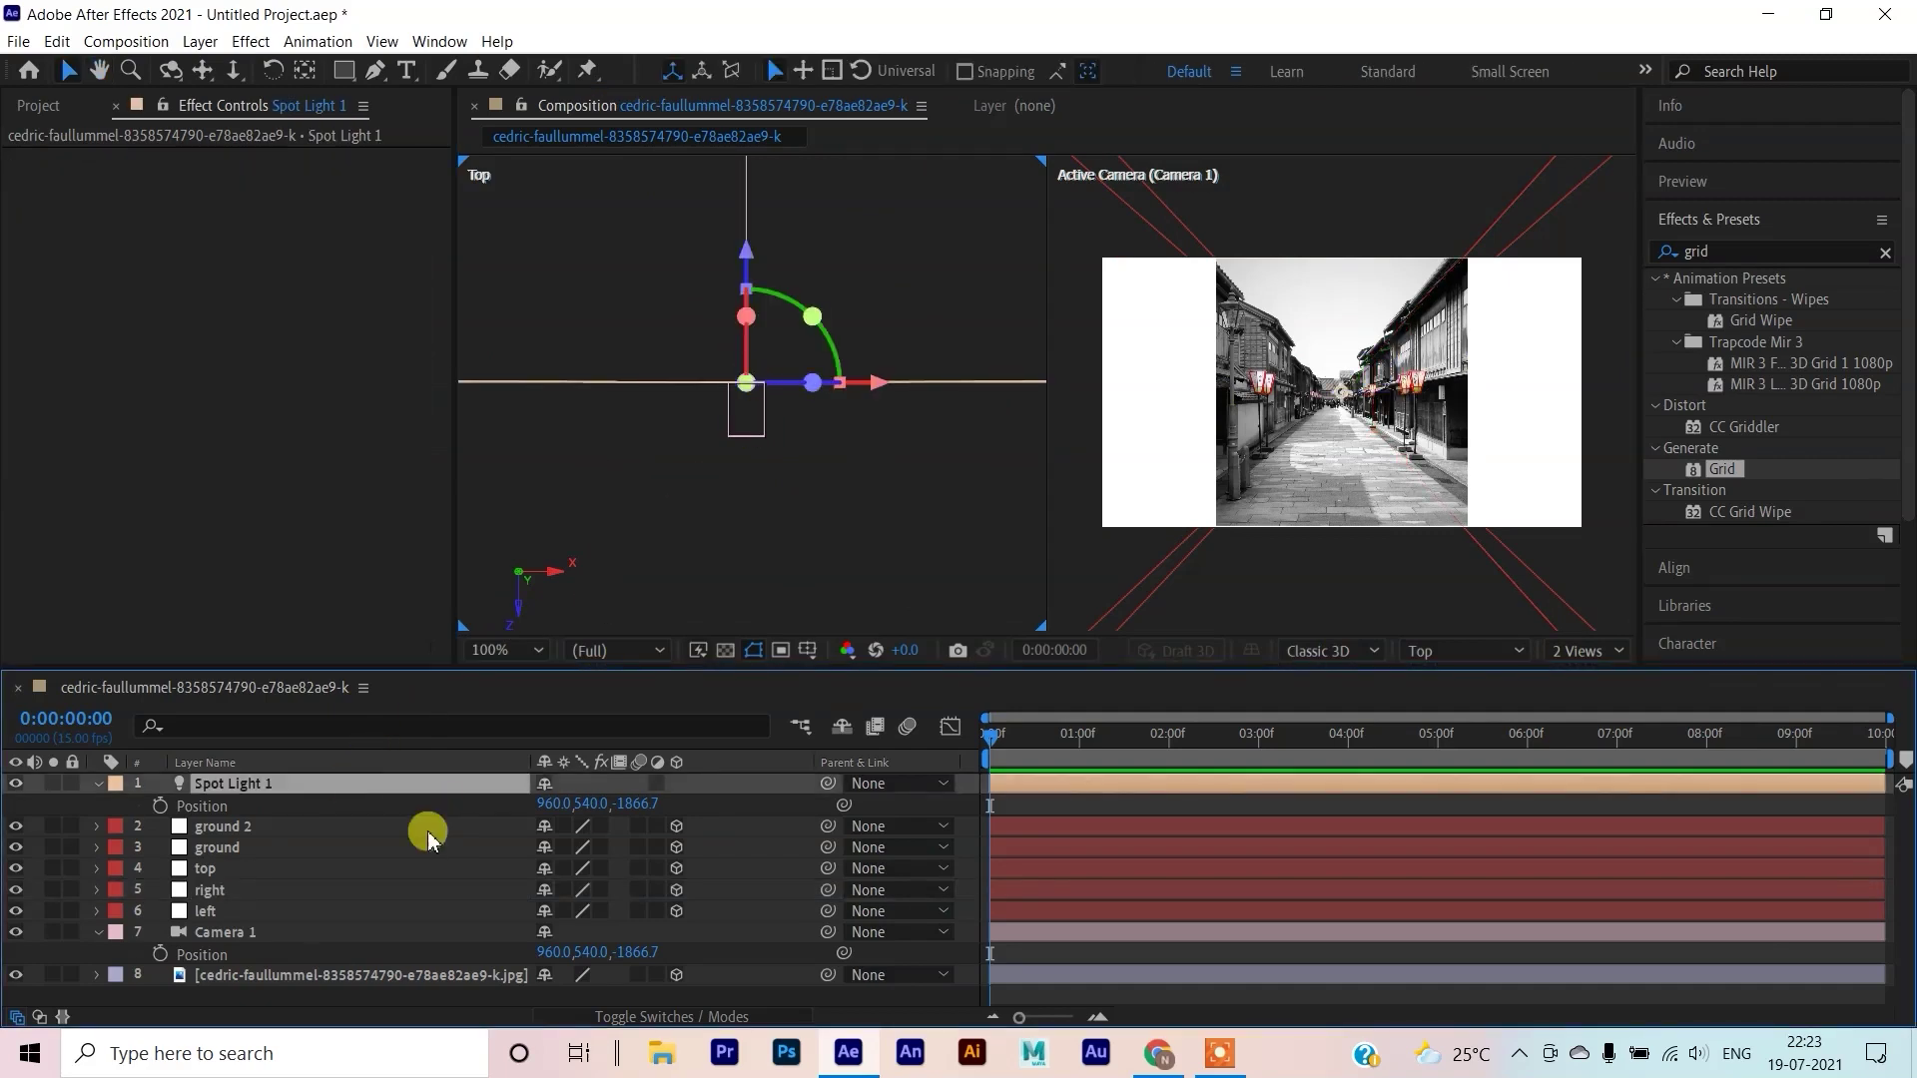
{"action": "left_click", "coordinate": [256, 935]}
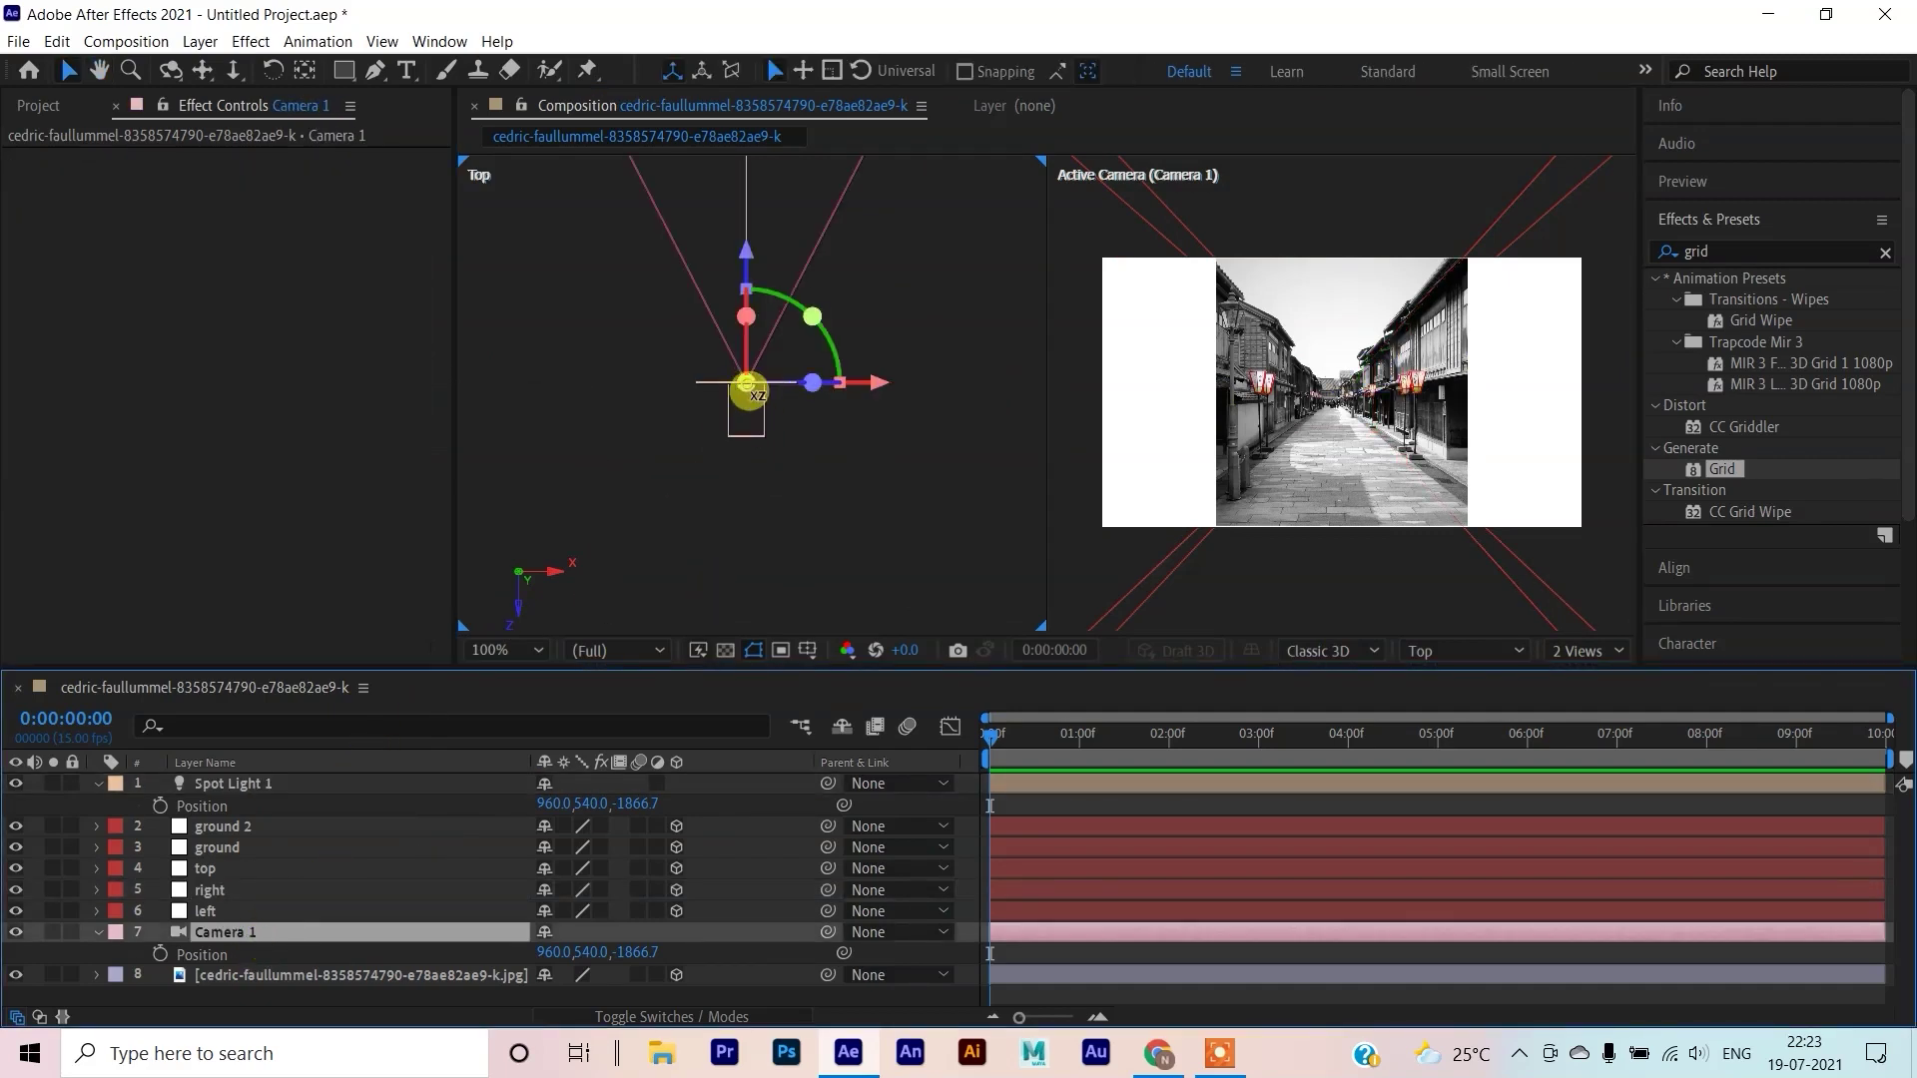
{"action": "key", "text": "comma"}
{"action": "key", "text": "comma"}
{"action": "key", "text": "comma"}
{"action": "key", "text": "comma"}
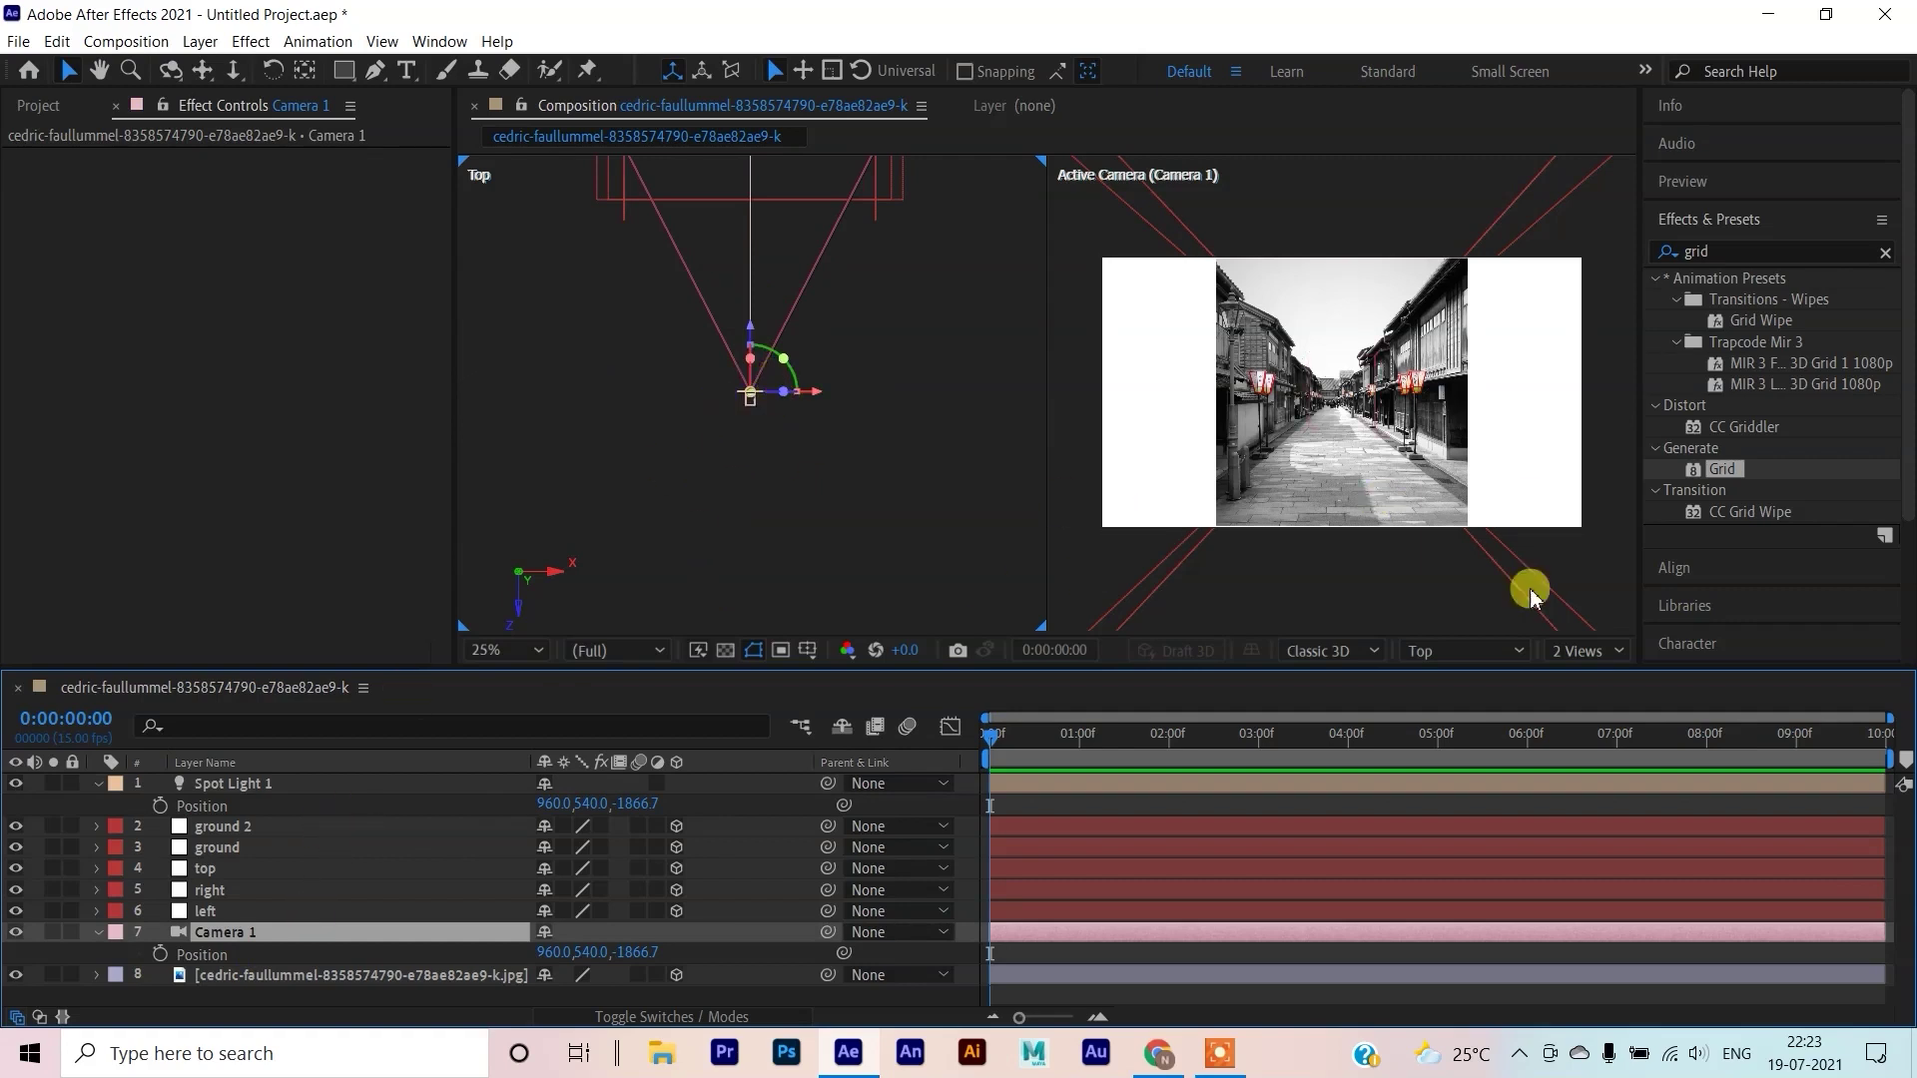
{"action": "key", "text": "ctrl+shift+a"}
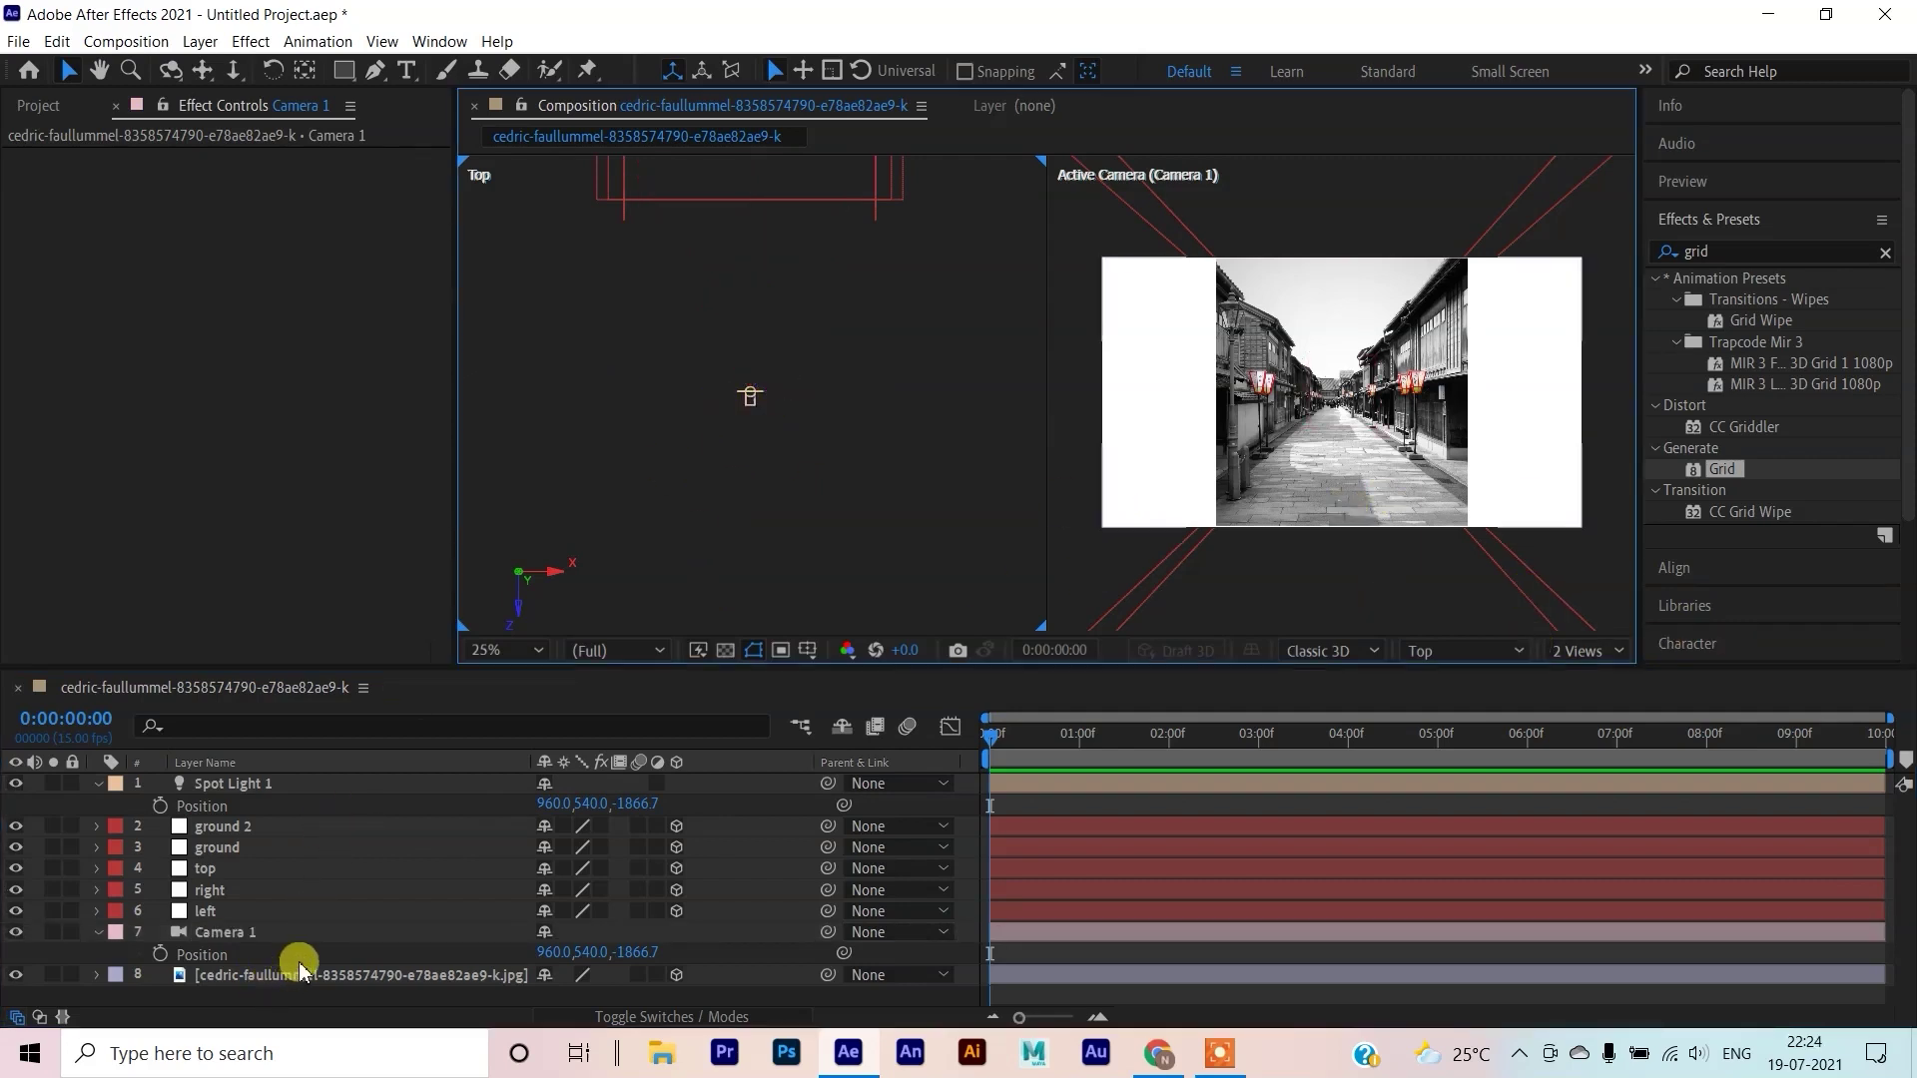
In the street photo layer's material options, set Casts Shadows to Only and Light Transmission to 100%
{"action": "left_click", "coordinate": [265, 931]}
{"action": "key", "text": "p"}
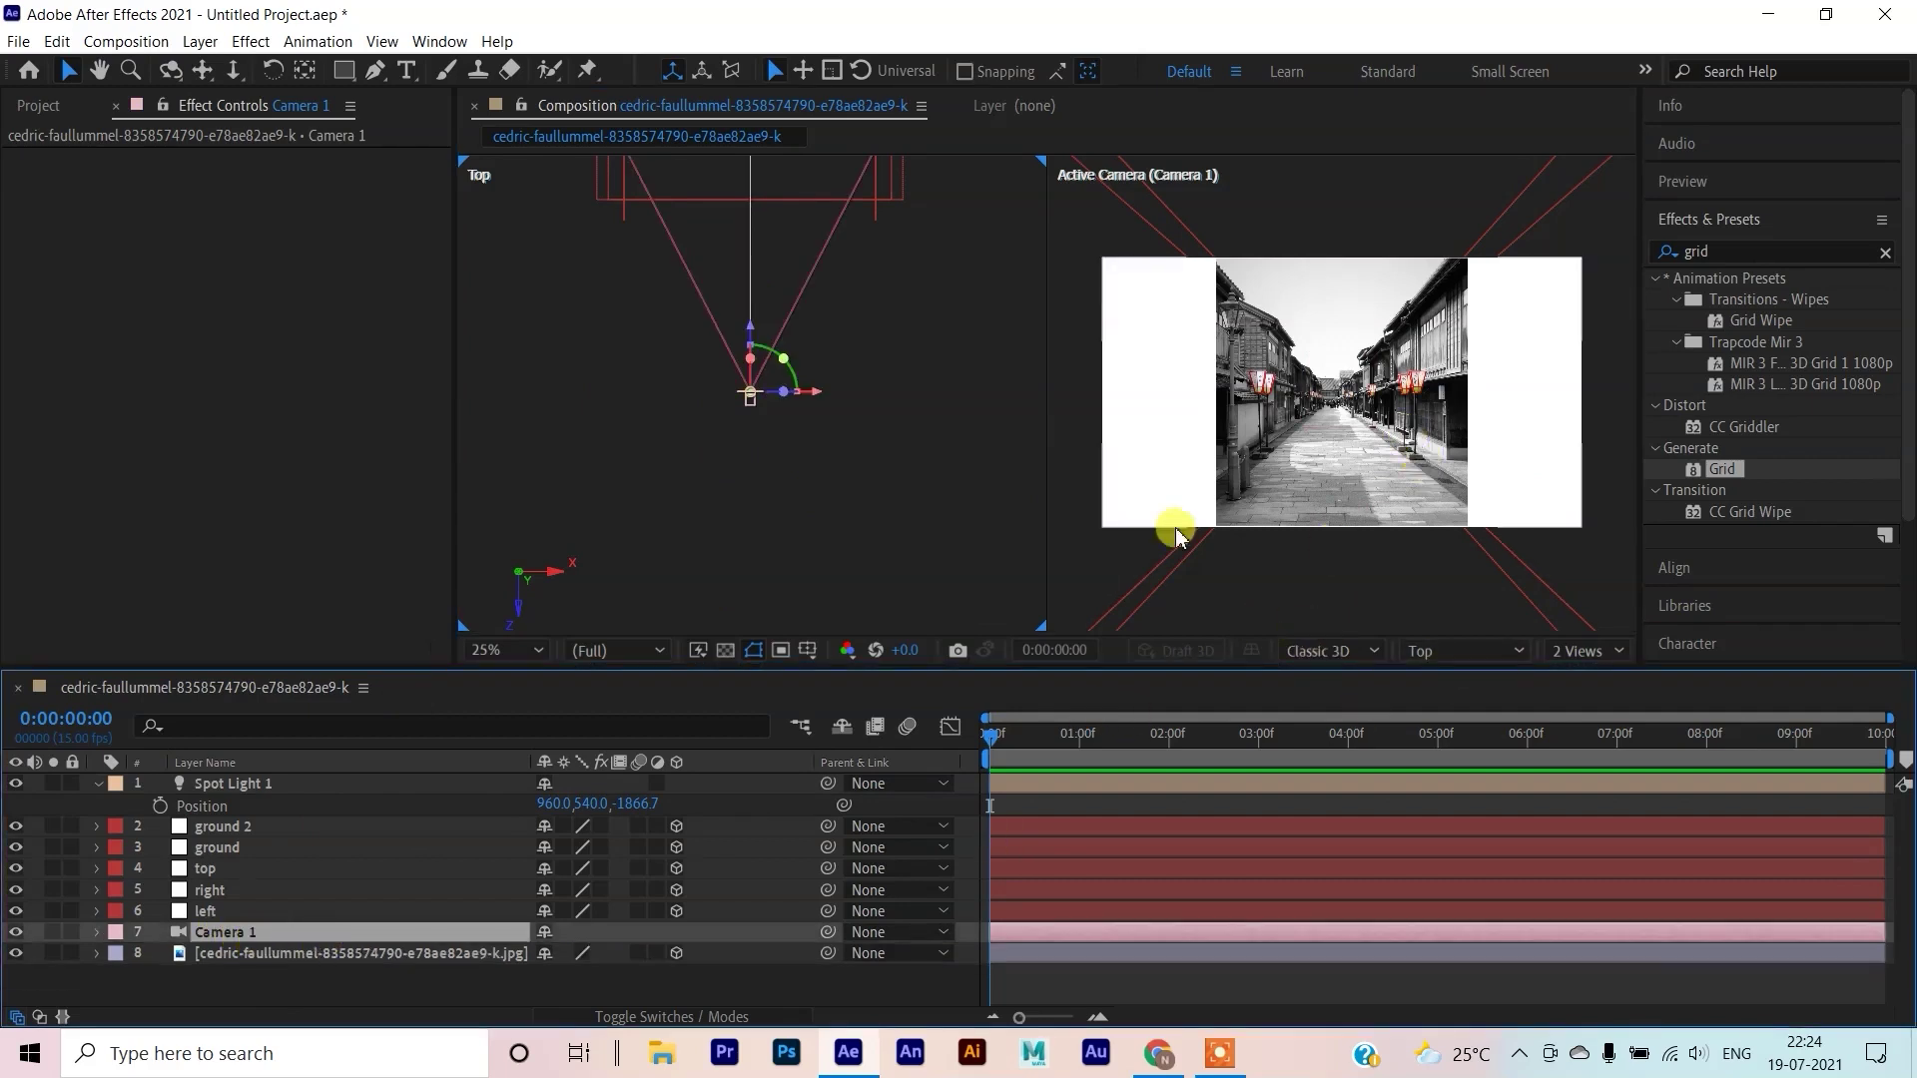
{"action": "left_click", "coordinate": [235, 954]}
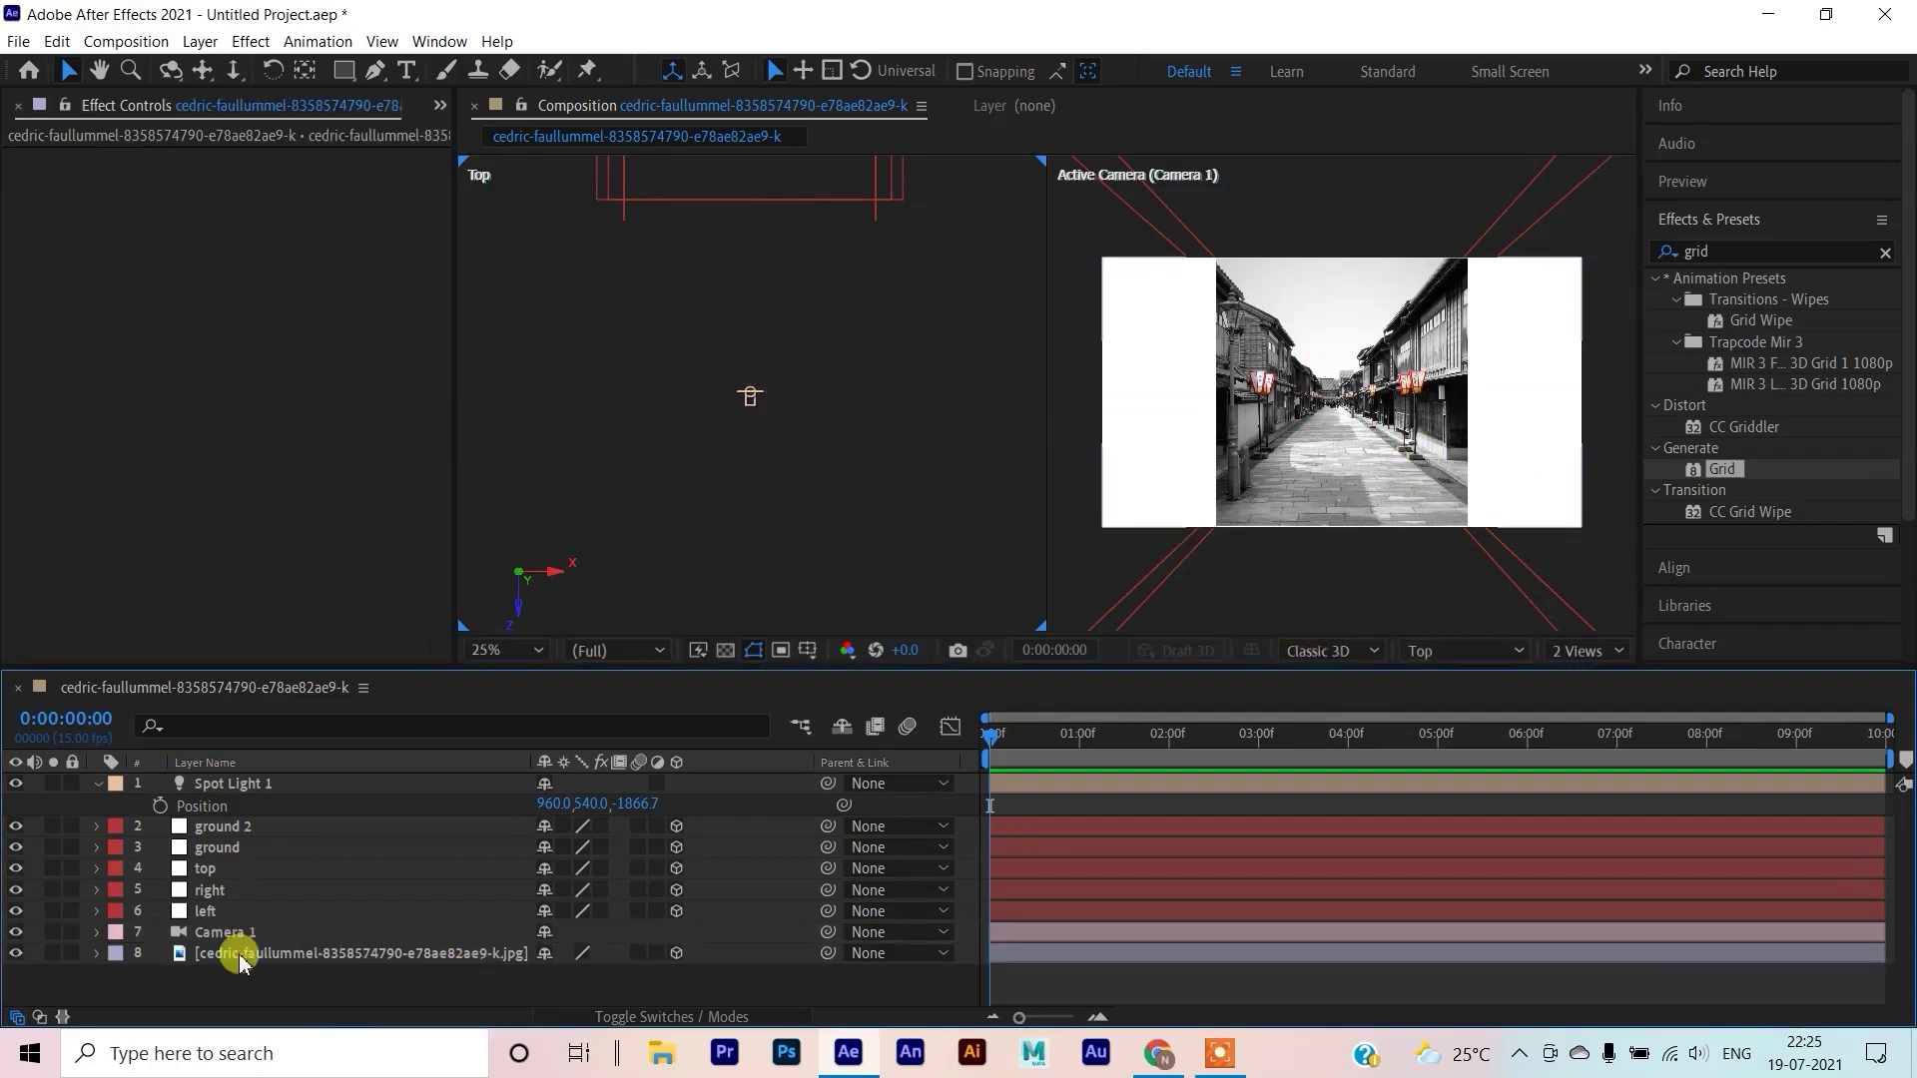
{"action": "left_click", "coordinate": [96, 953]}
{"action": "left_click", "coordinate": [228, 1006]}
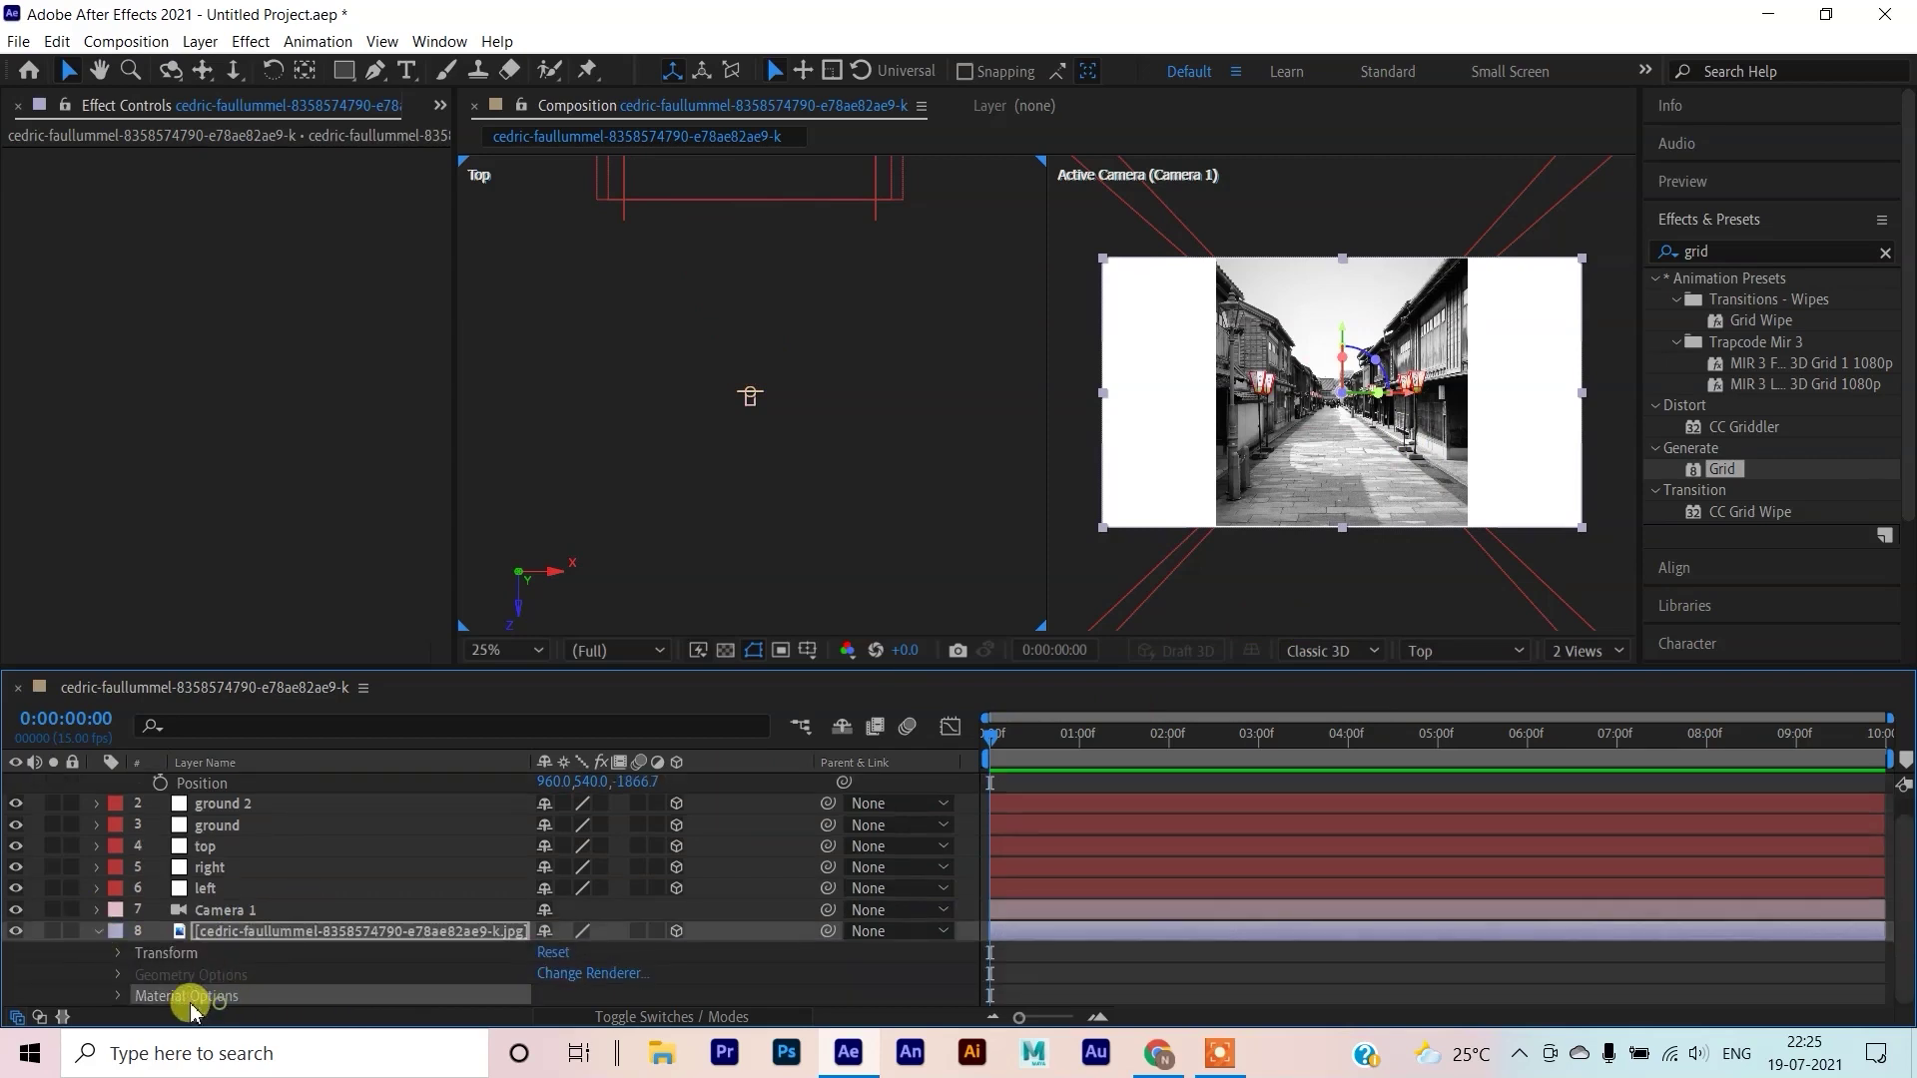
{"action": "left_click", "coordinate": [116, 997]}
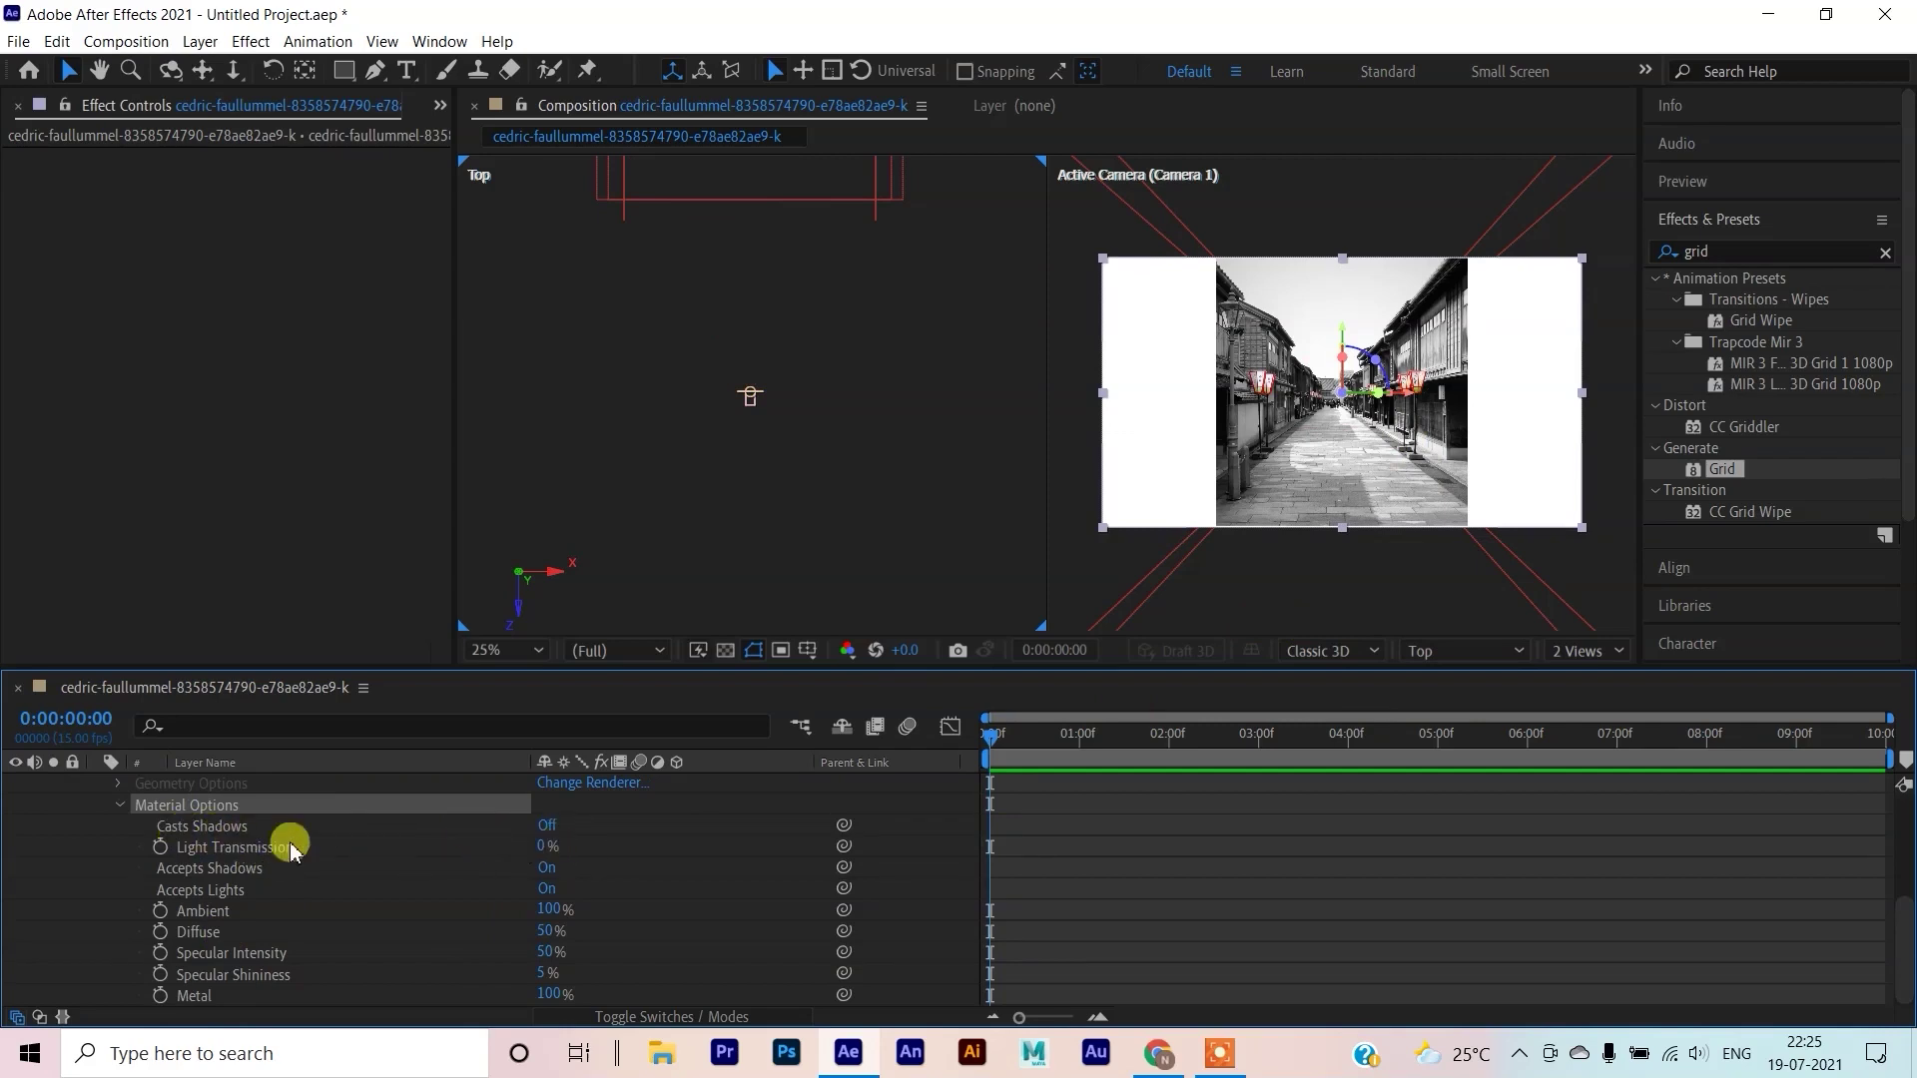
{"action": "left_click", "coordinate": [545, 827]}
{"action": "left_click", "coordinate": [547, 835]}
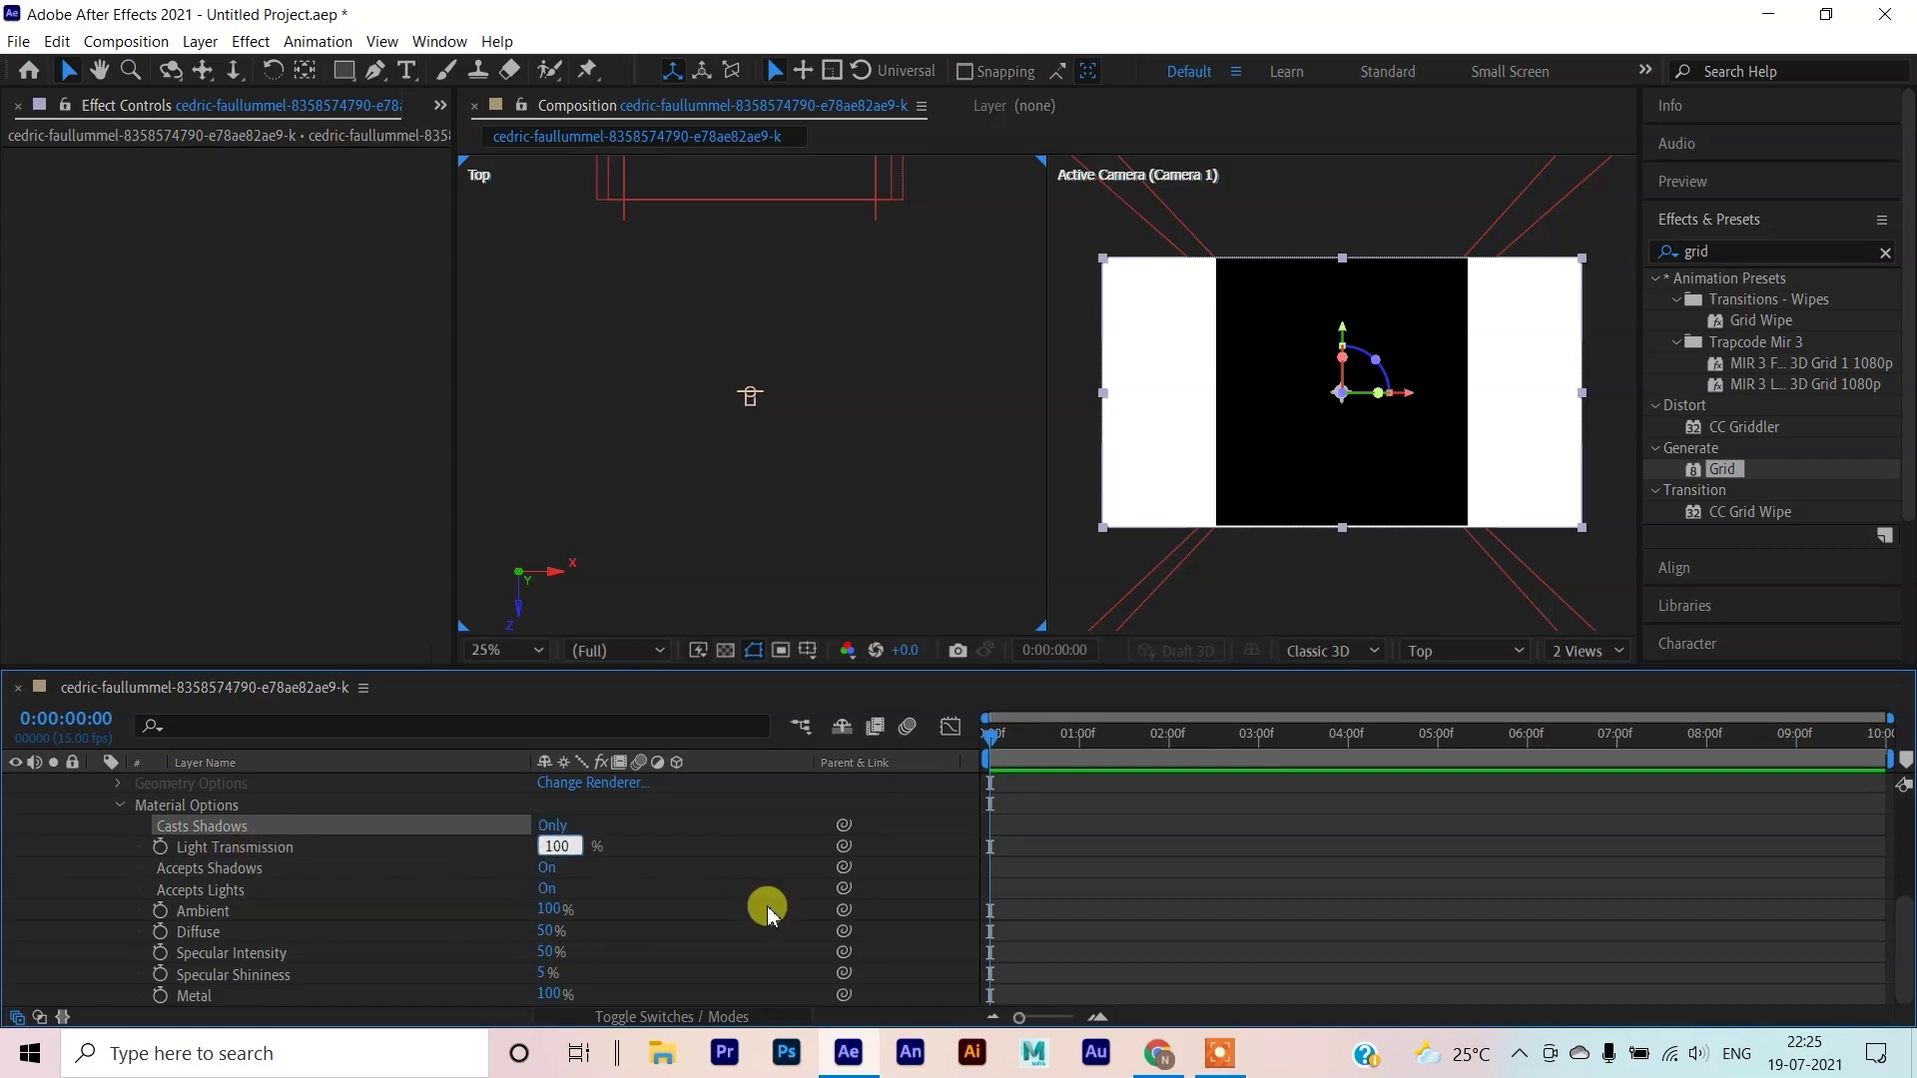
{"action": "key", "text": "Return"}
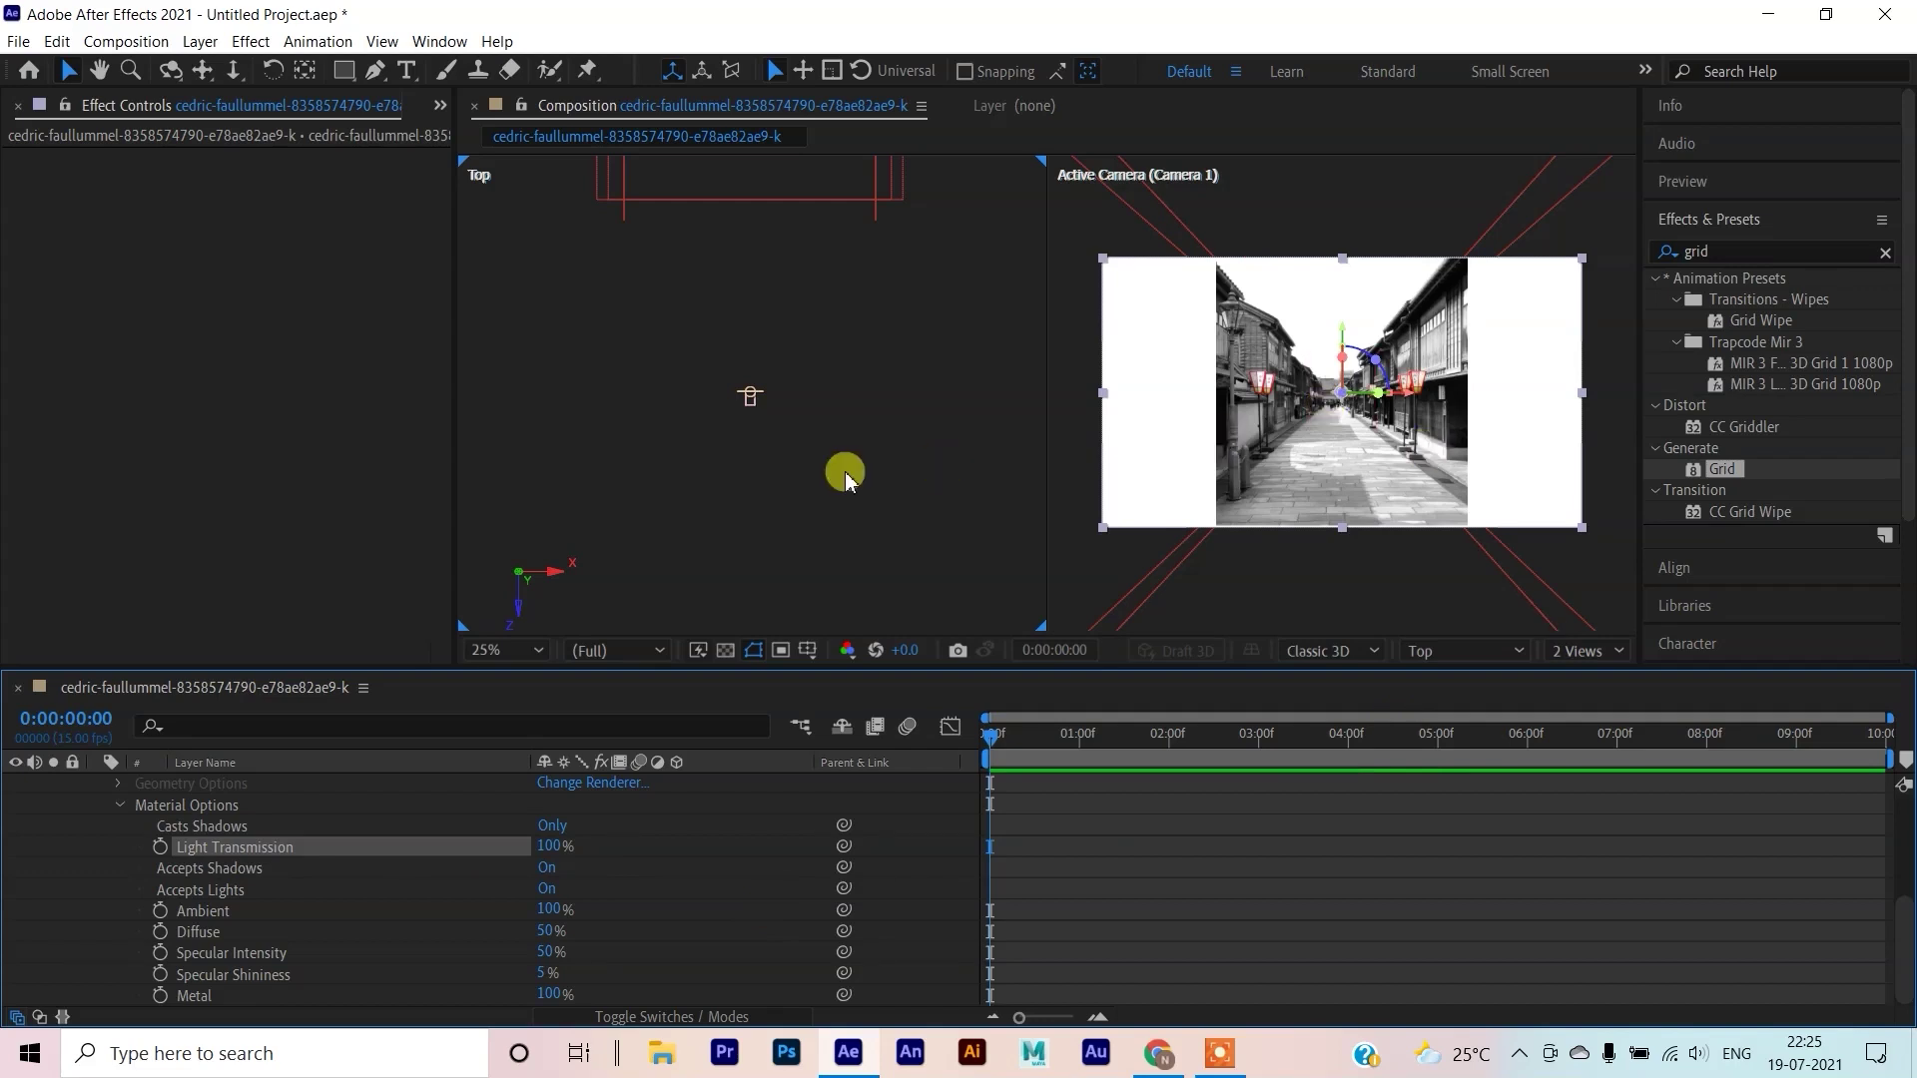
{"action": "left_click", "coordinate": [836, 478]}
Paste the camera's position of 960, 540, -1866.7 onto the street photo layer's Position
{"action": "scroll", "coordinate": [326, 794], "scroll_direction": "up", "scroll_amount": 3}
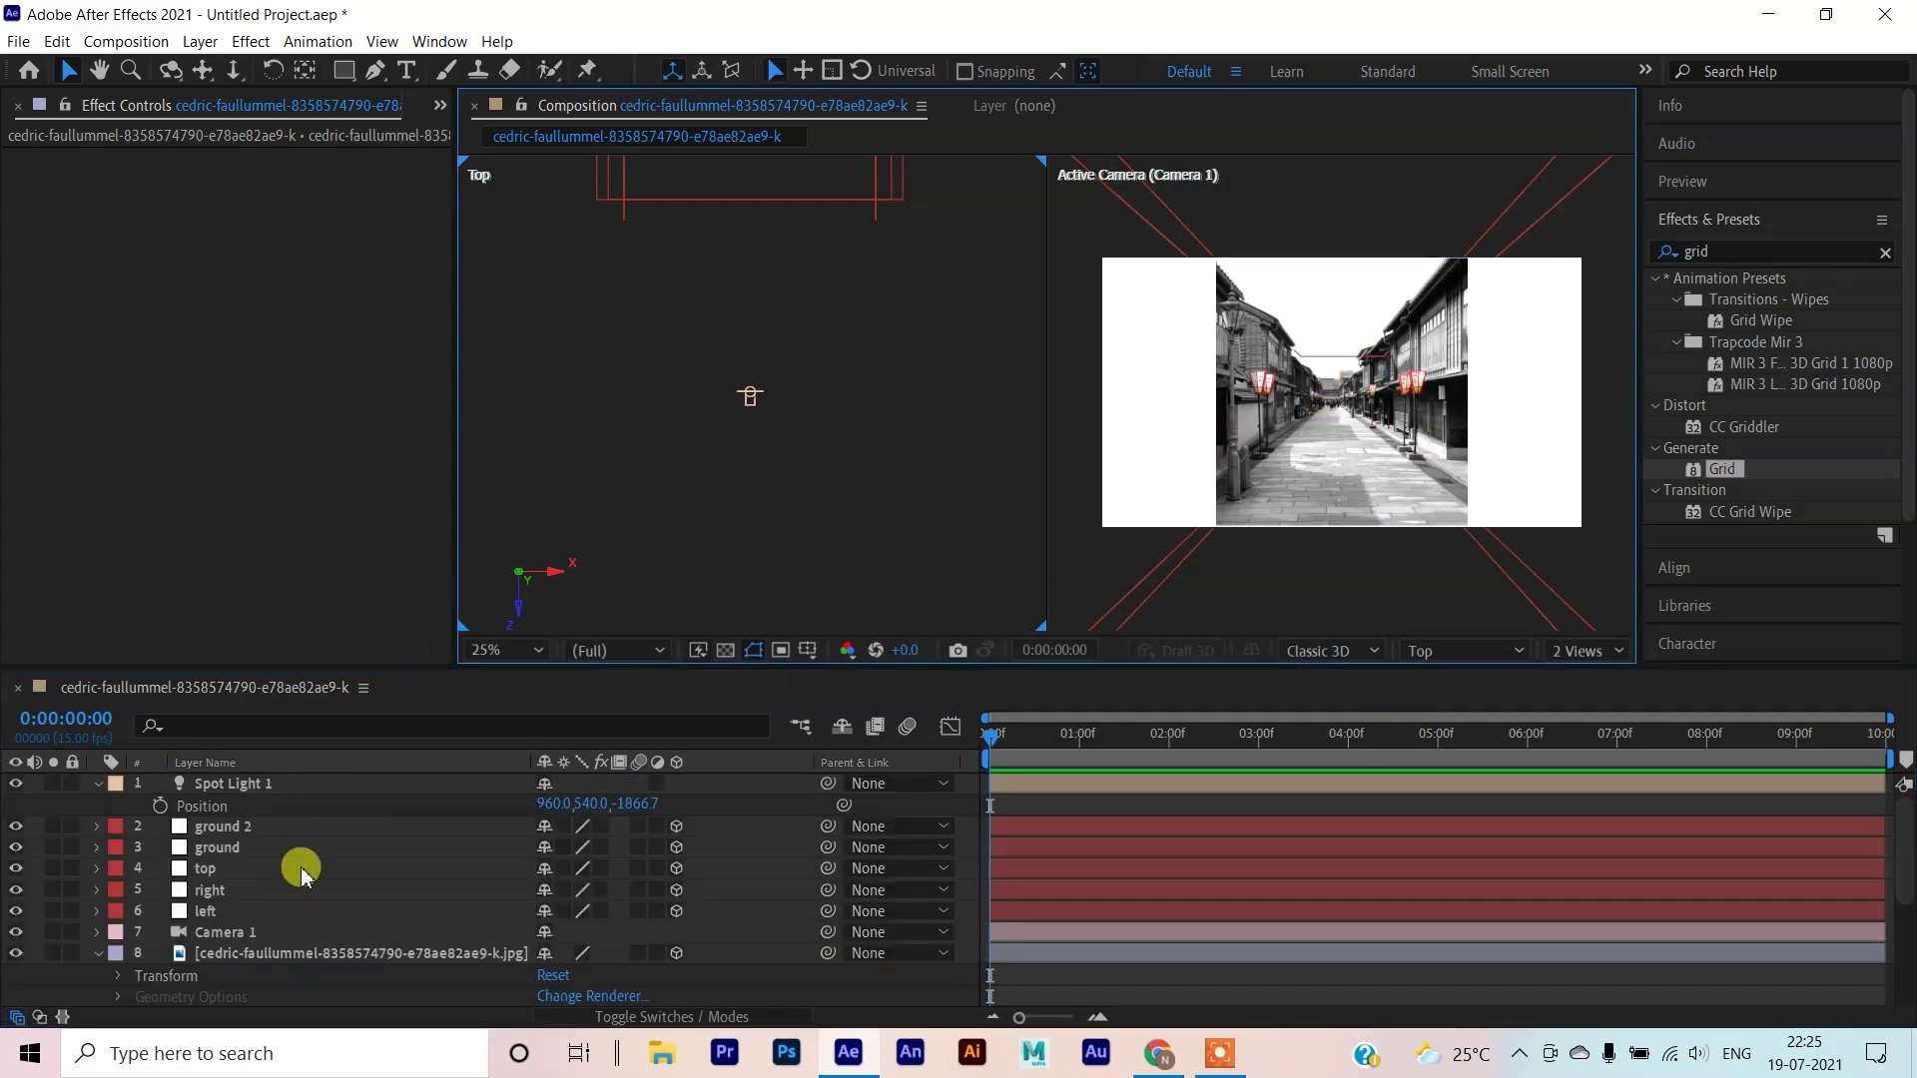
{"action": "scroll", "coordinate": [299, 874], "scroll_direction": "down", "scroll_amount": 2}
{"action": "left_click", "coordinate": [334, 825]}
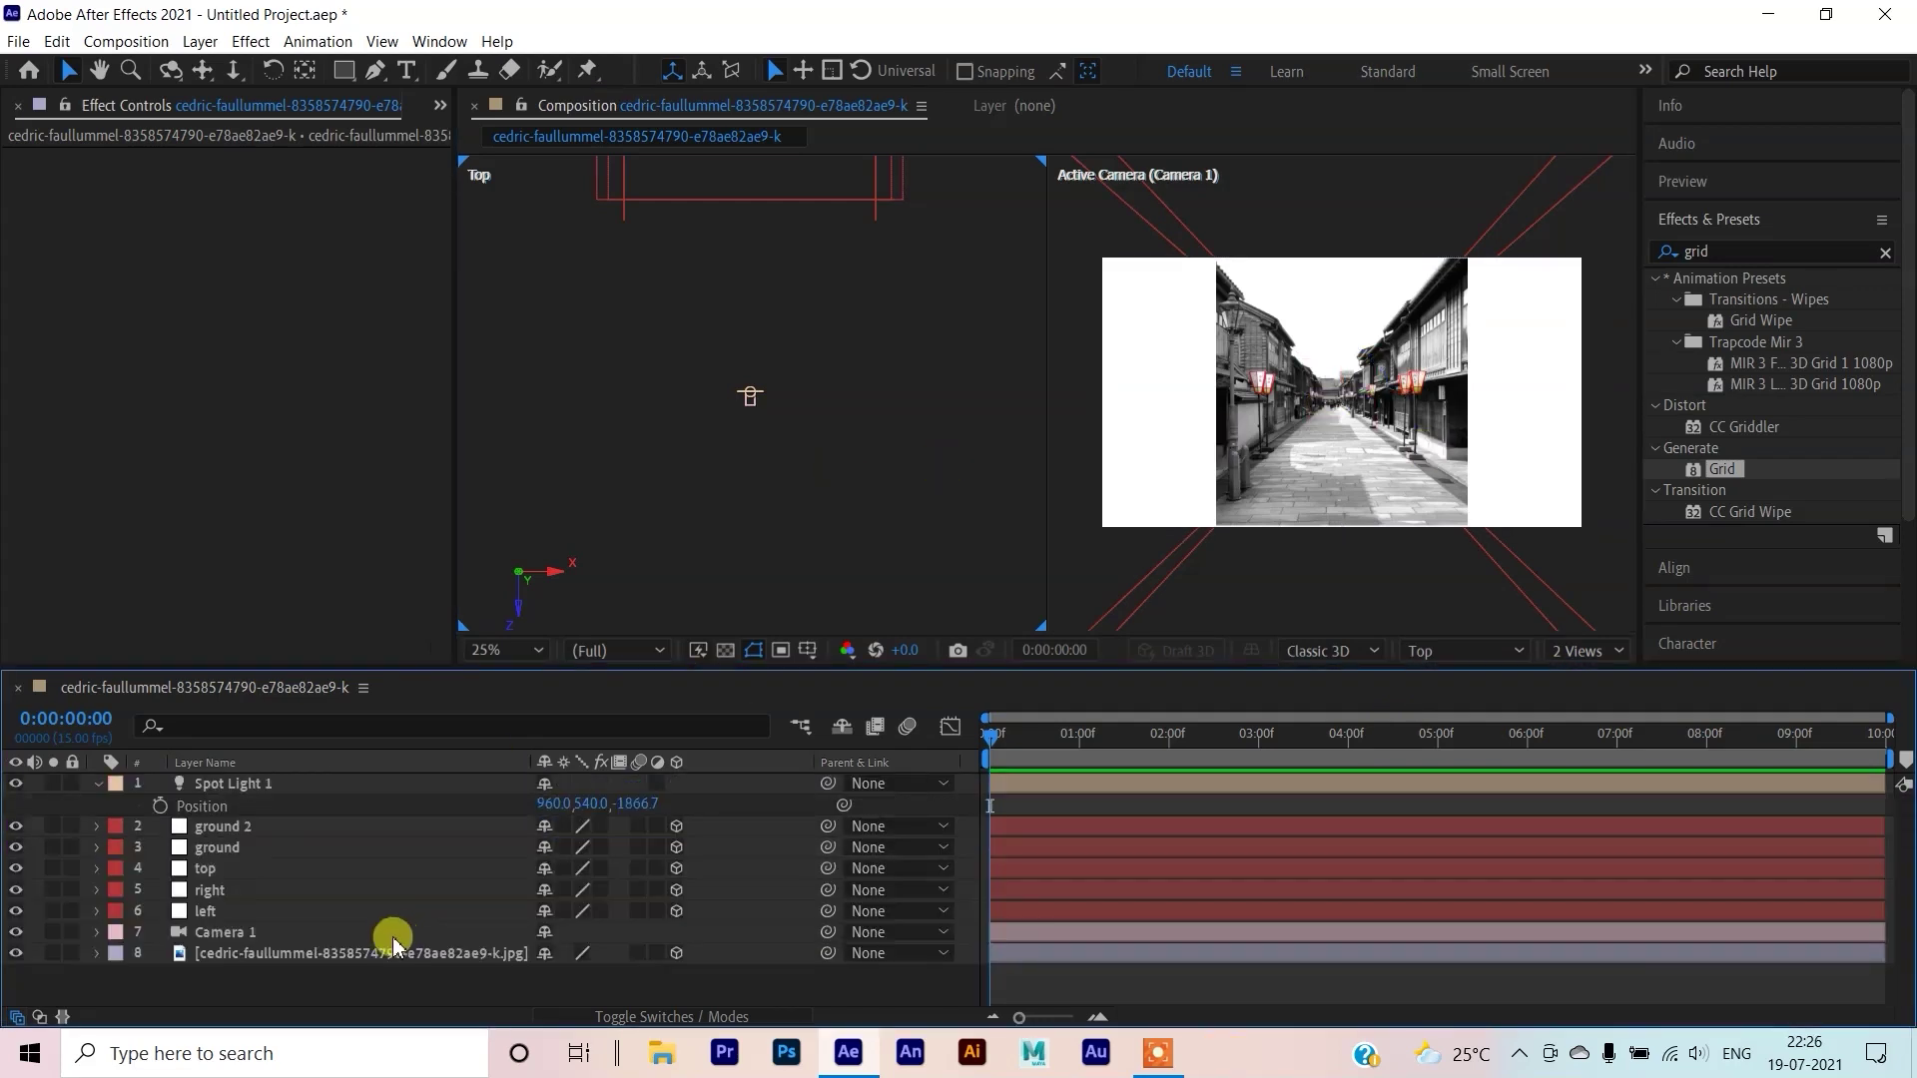
{"action": "key", "text": "u"}
{"action": "left_click", "coordinate": [240, 956]}
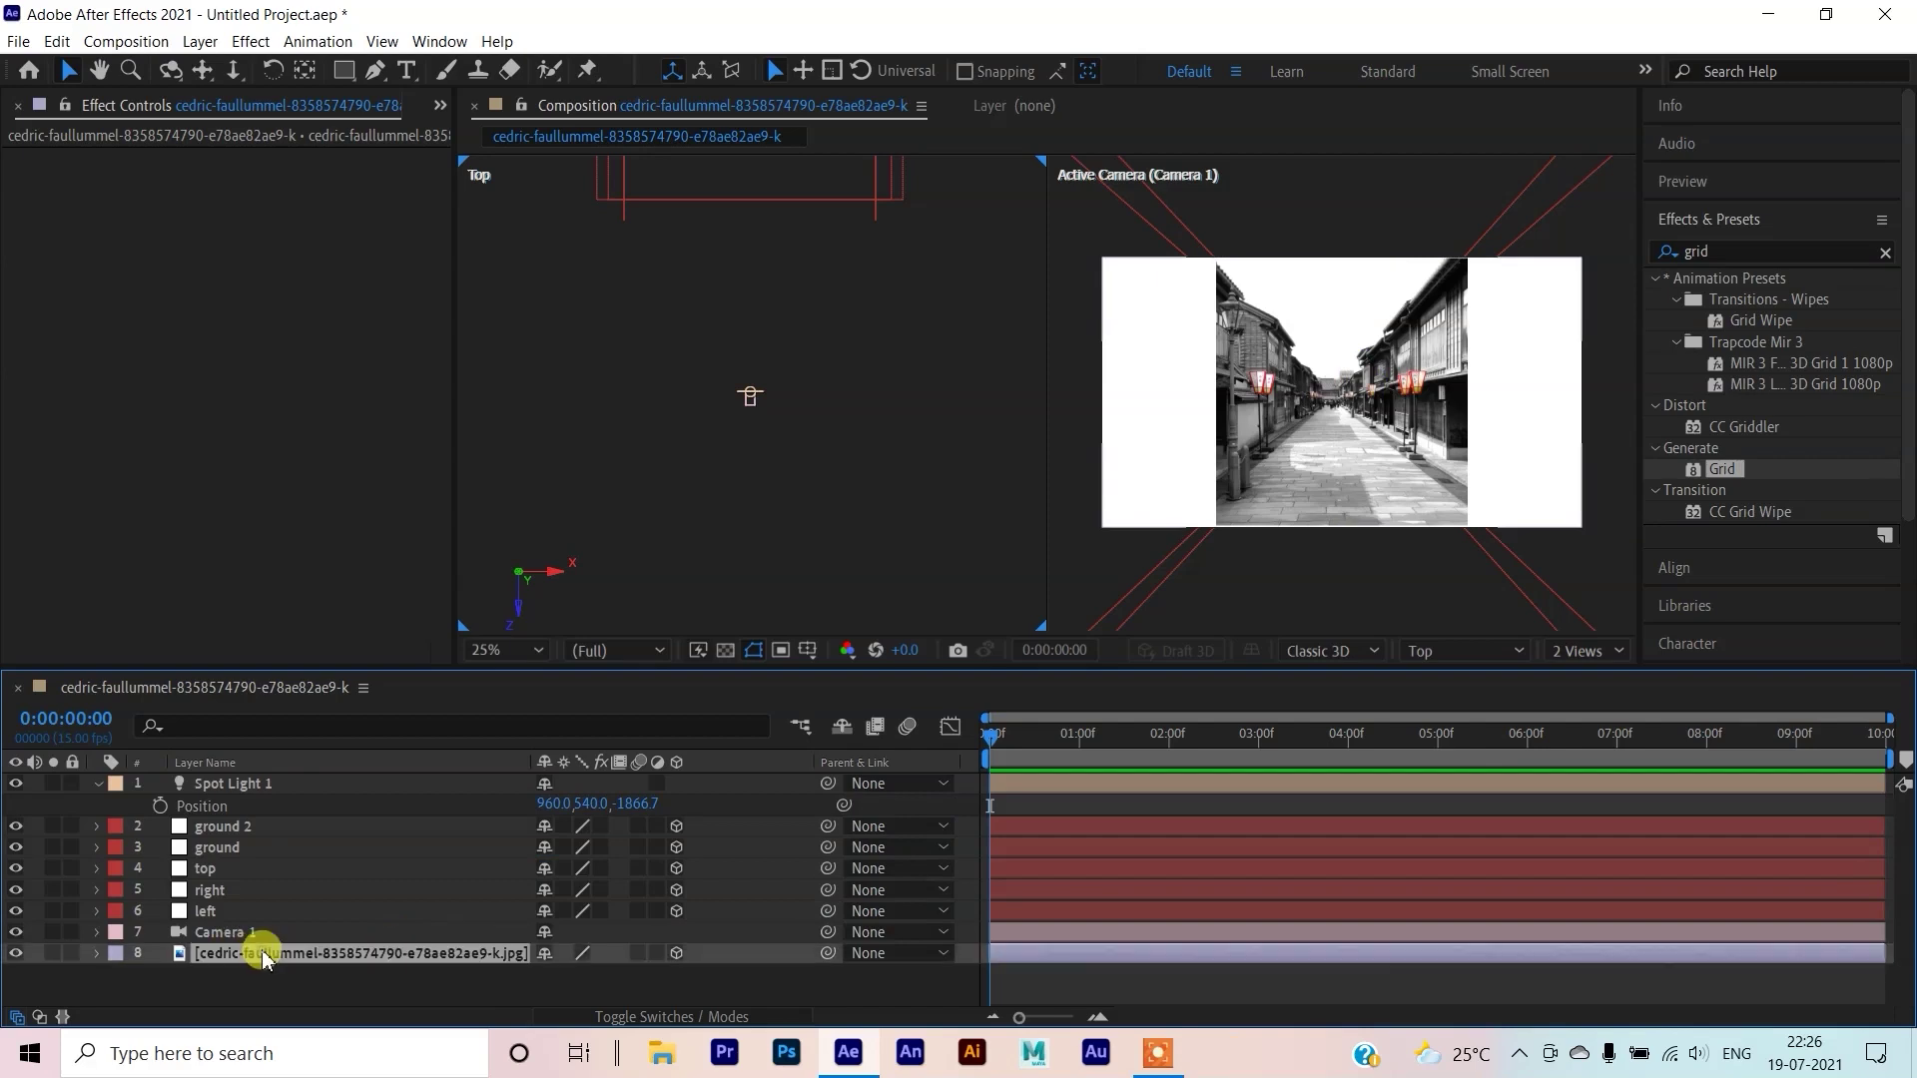
{"action": "left_click", "coordinate": [308, 976]}
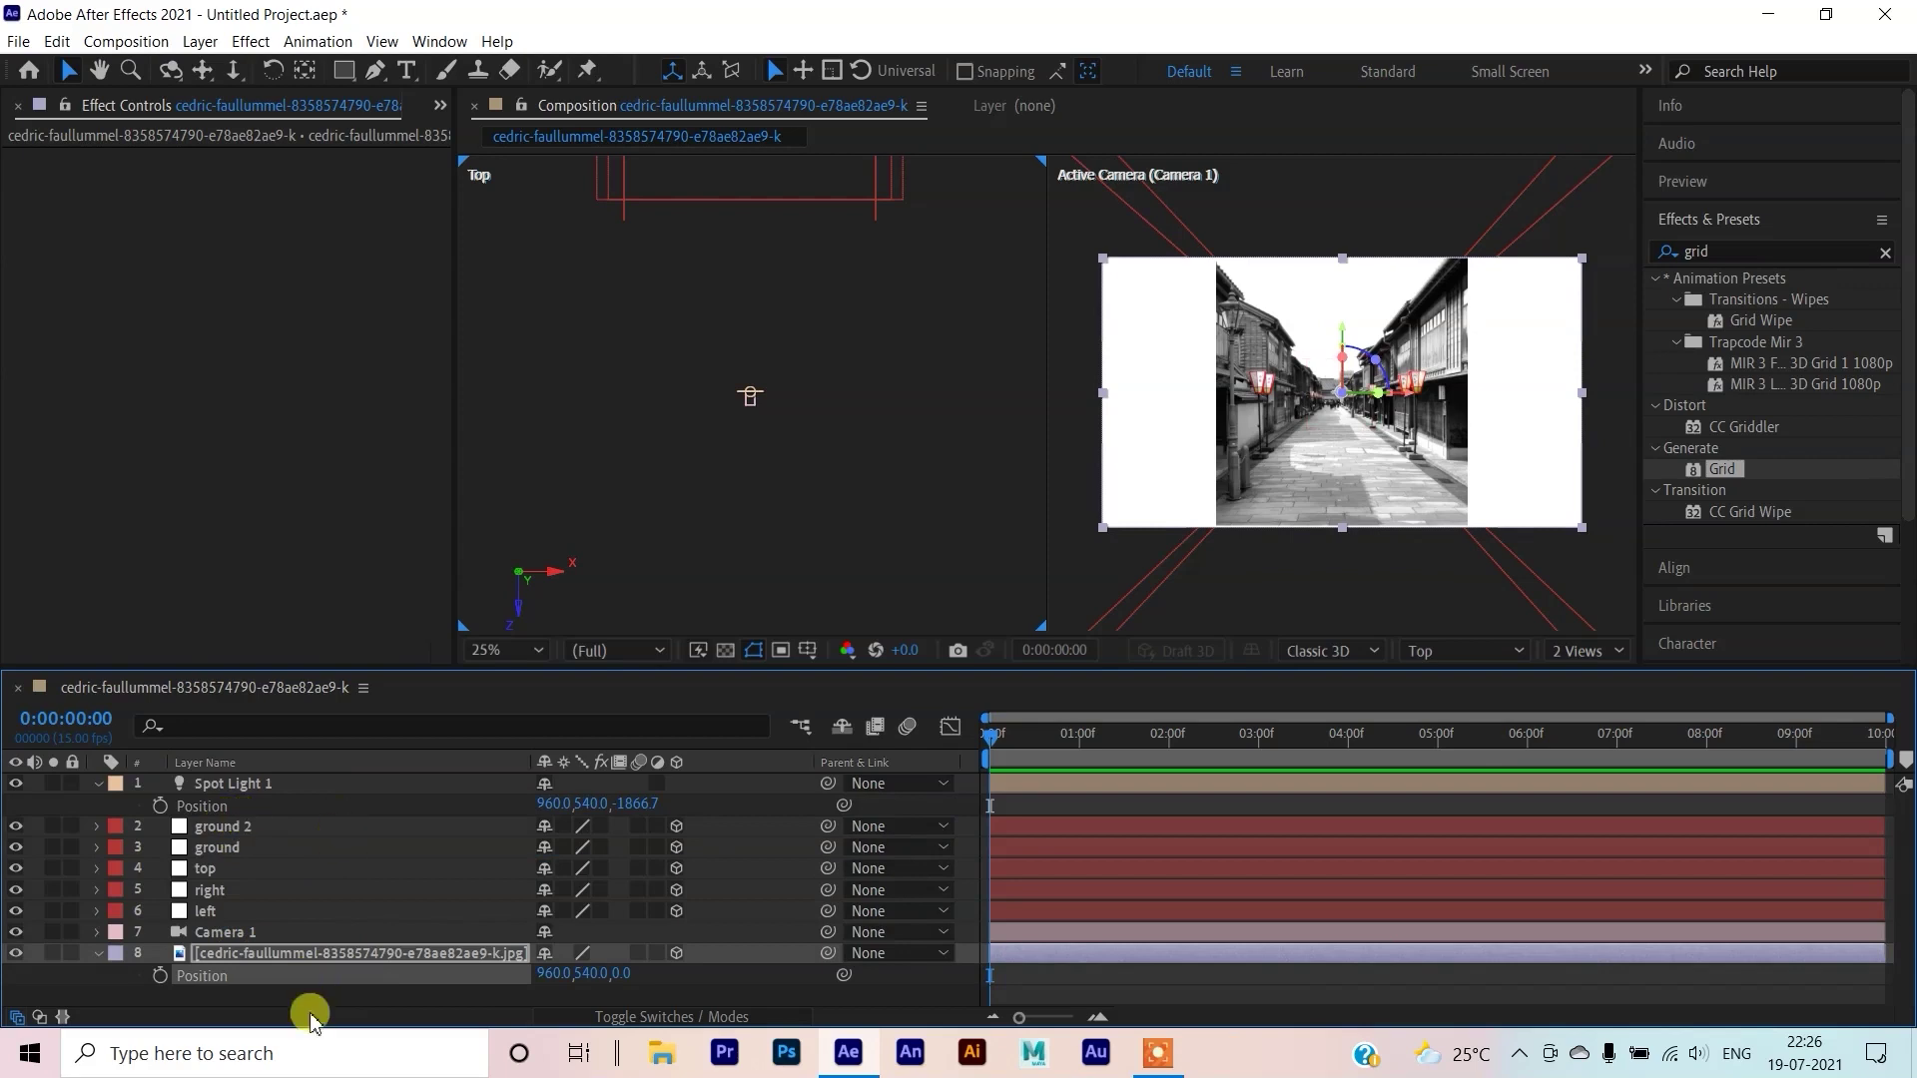
{"action": "key", "text": "ctrl+v"}
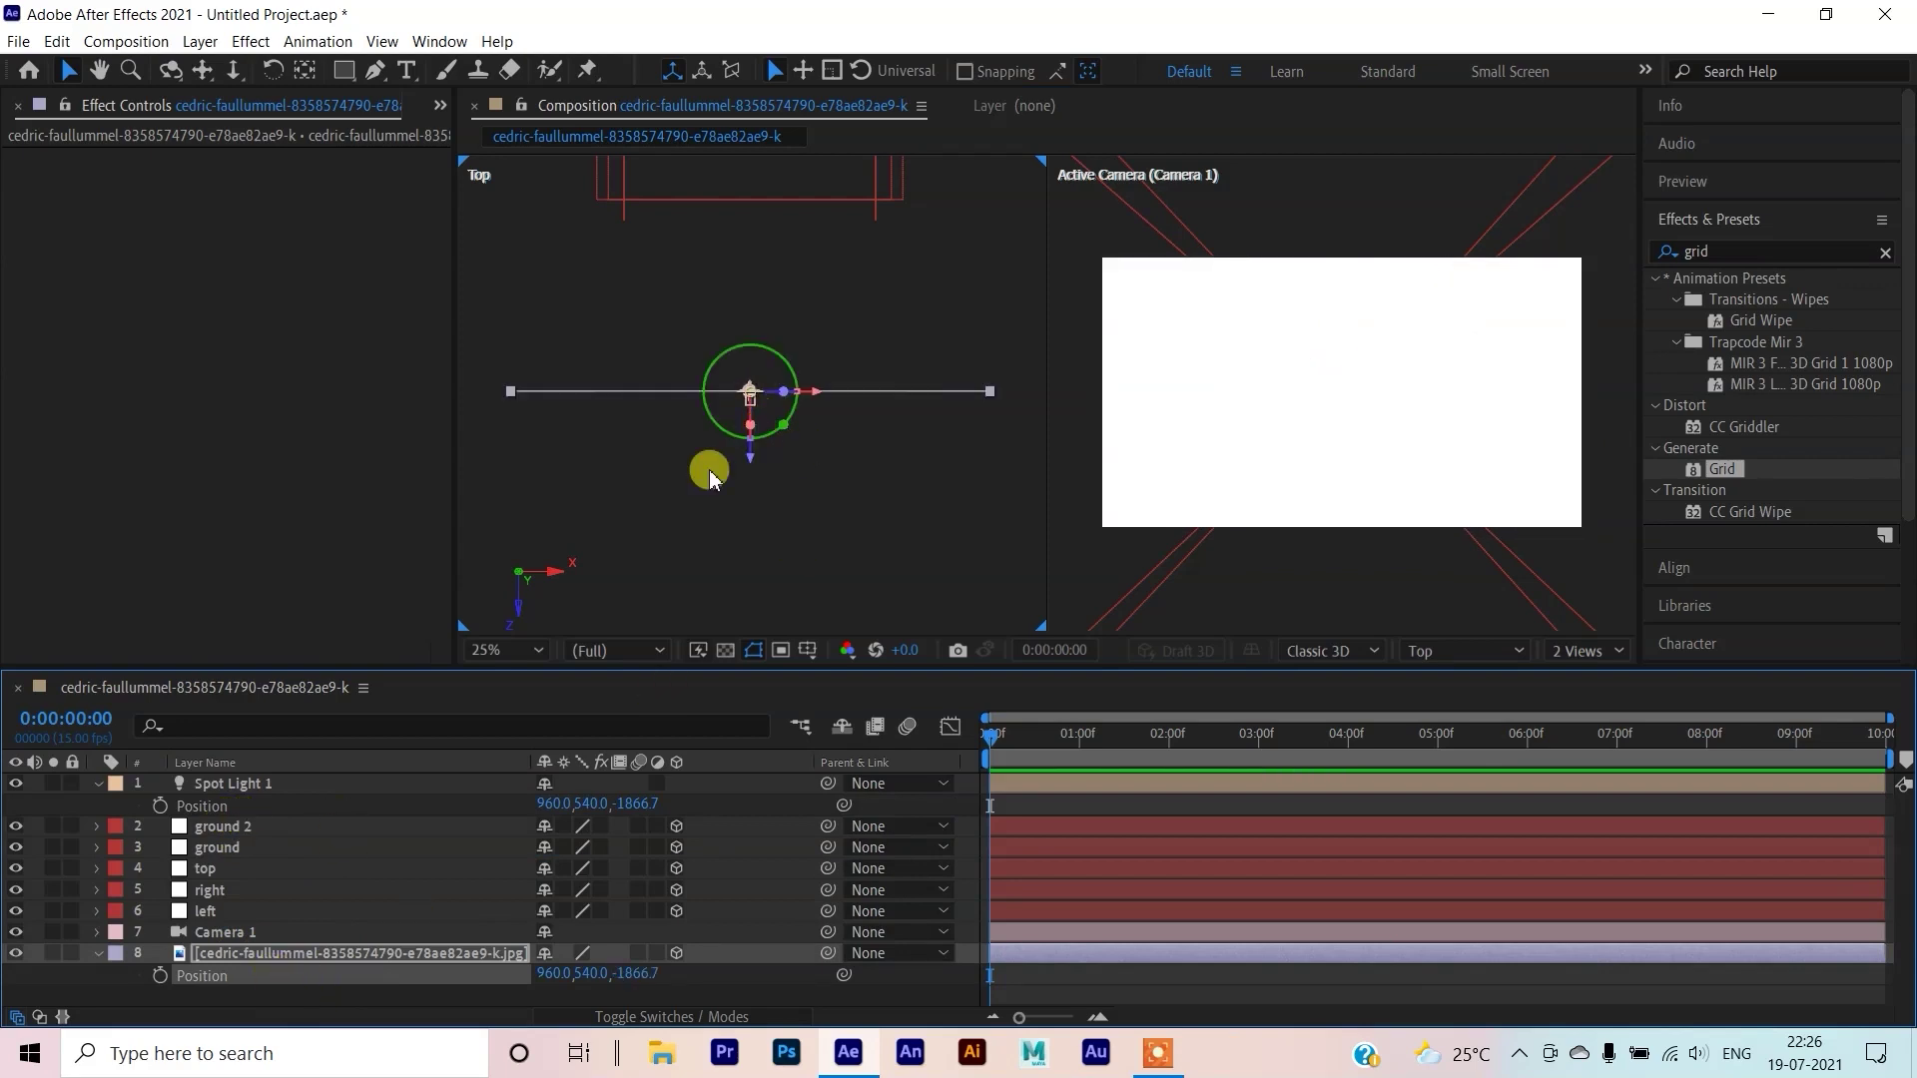
Move the street photo layer forward along Z in the Top view, away from the light, to about -1706.7
{"action": "left_click", "coordinate": [682, 394]}
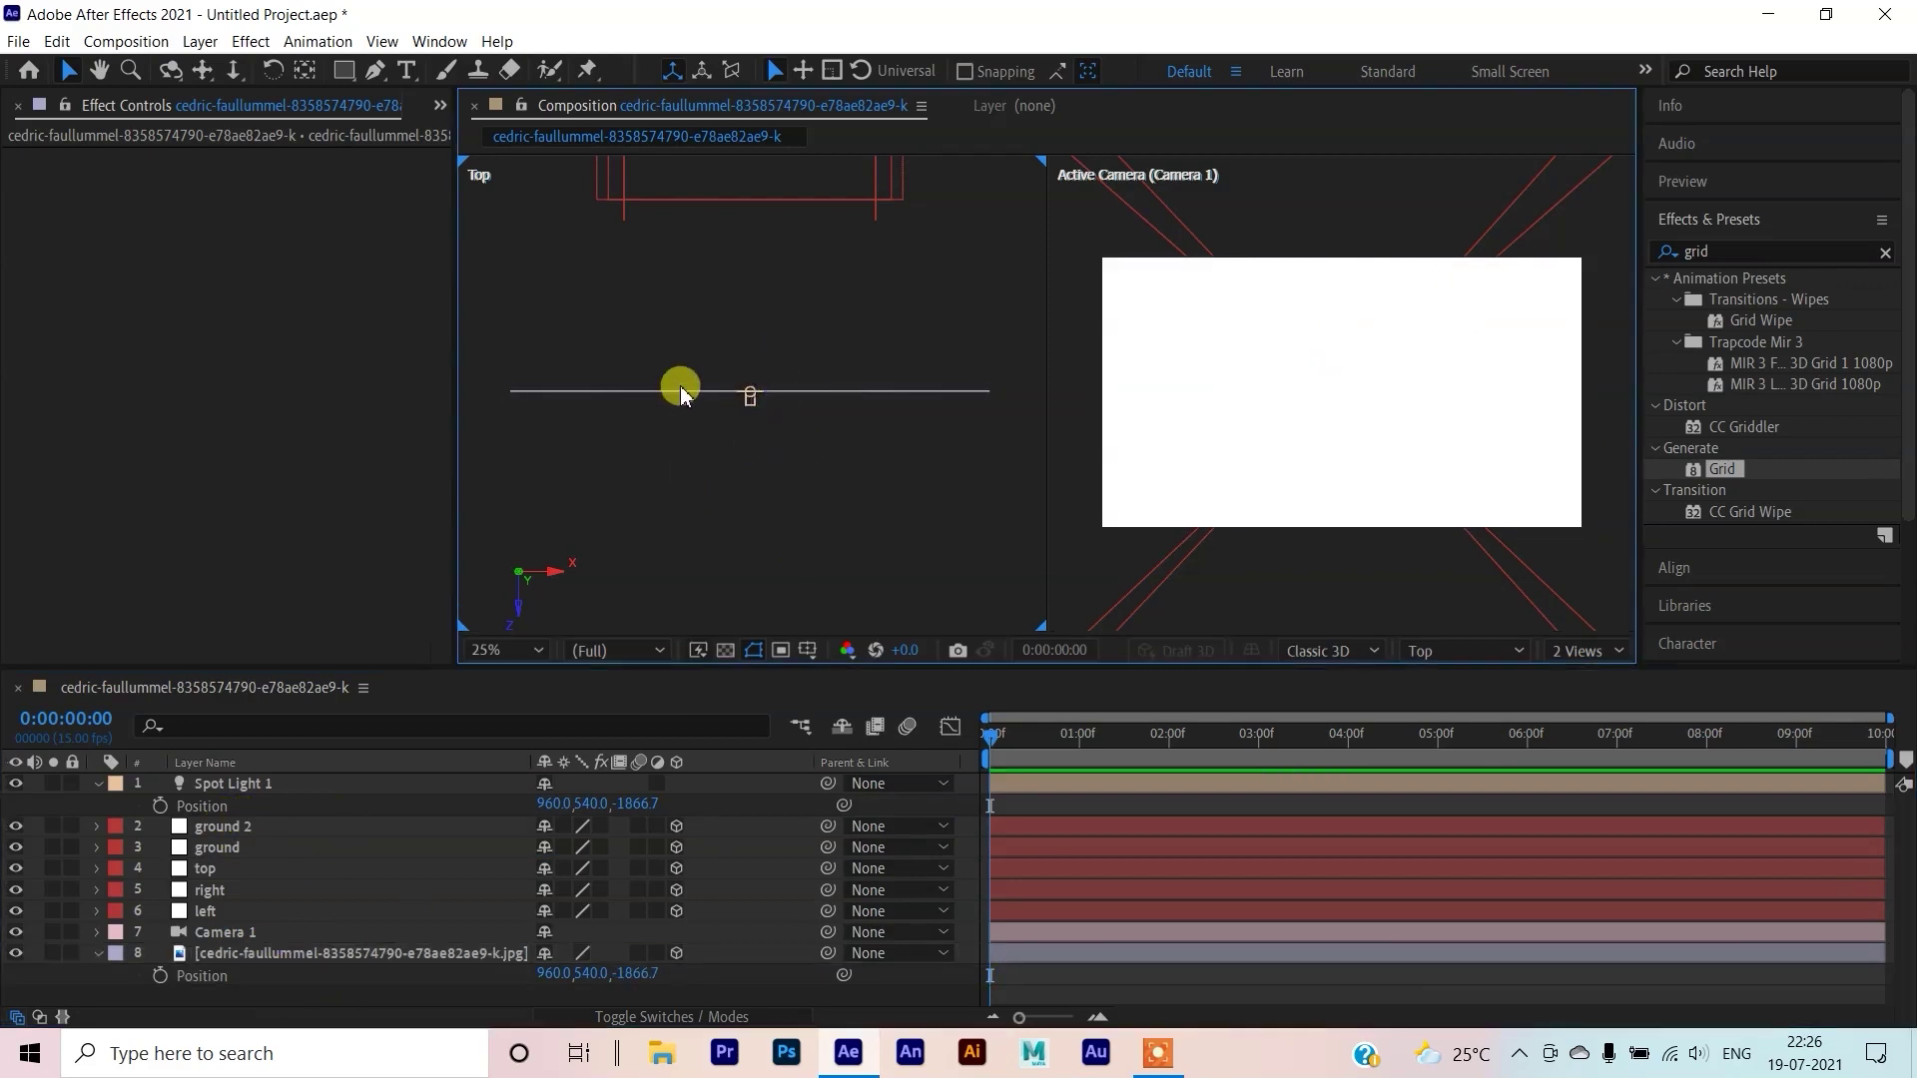
{"action": "left_click", "coordinate": [807, 390]}
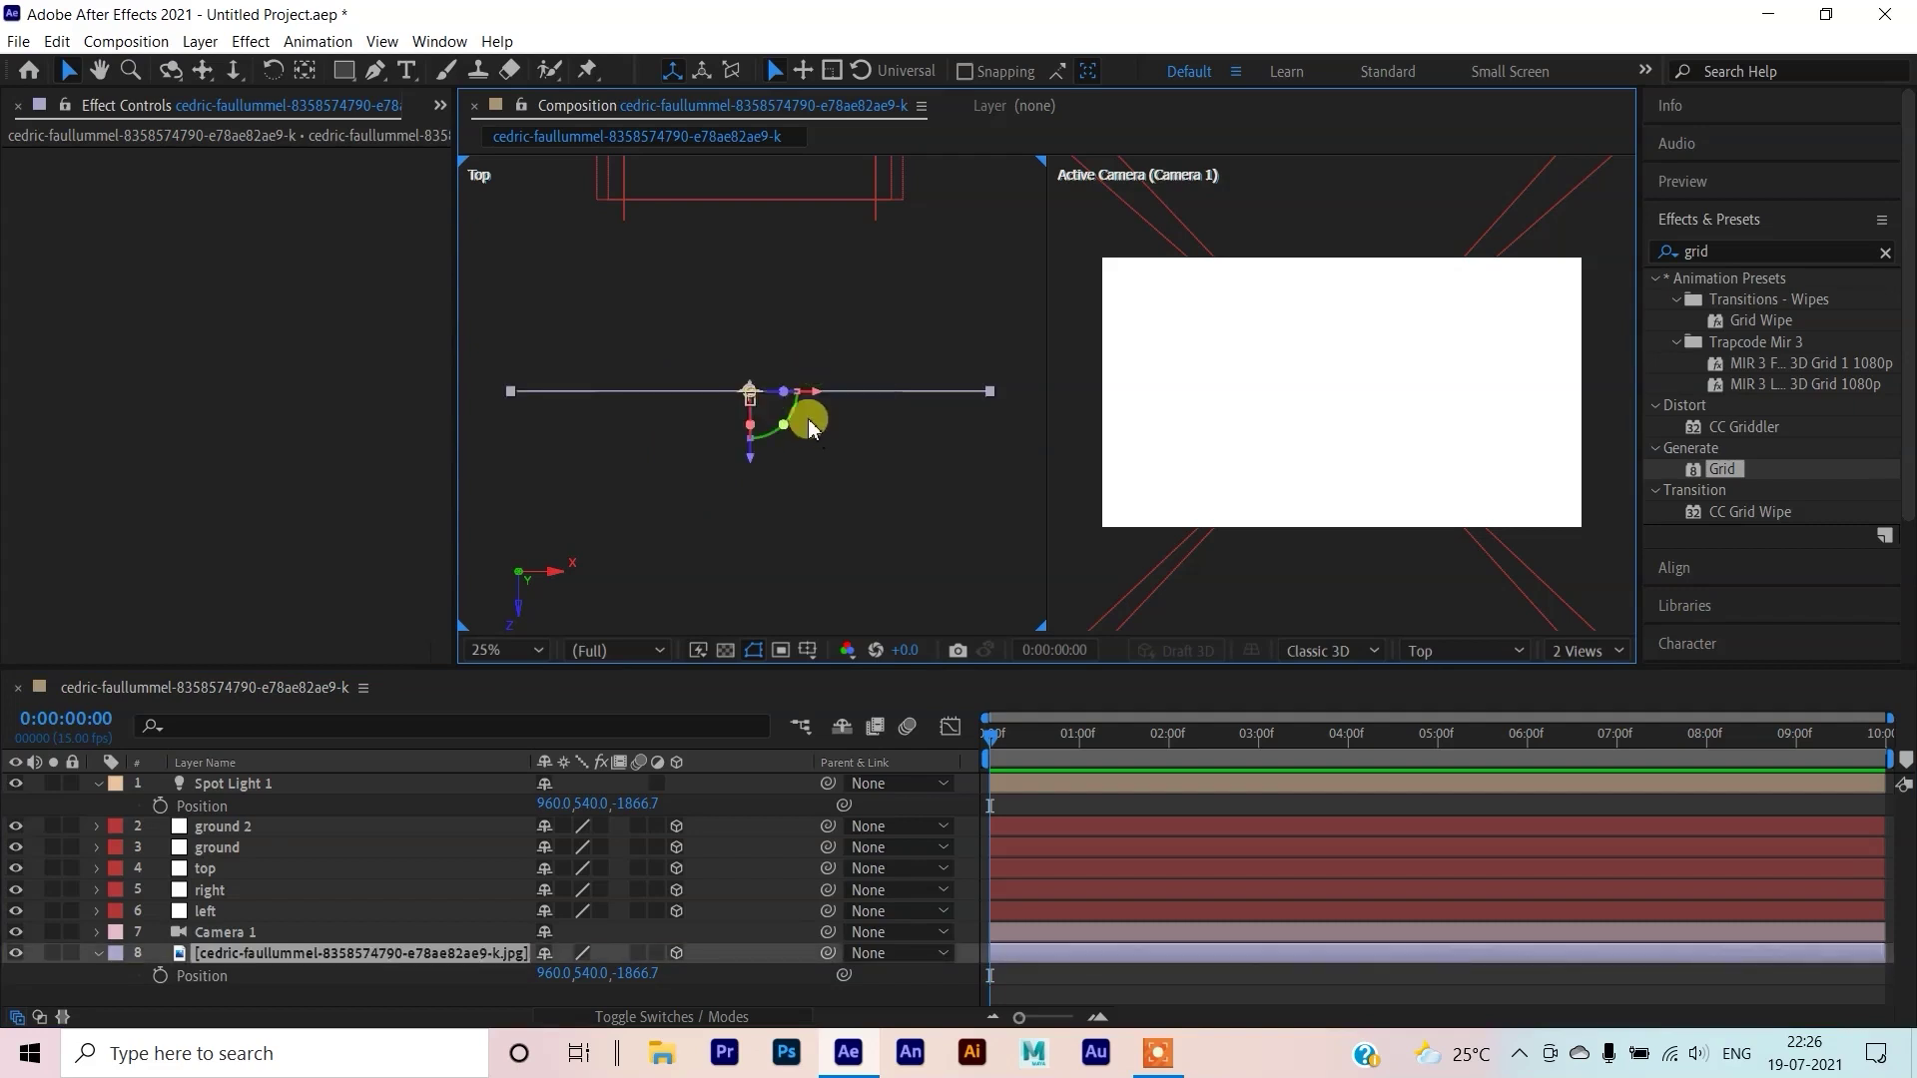
{"action": "left_click", "coordinate": [945, 492]}
{"action": "left_click", "coordinate": [751, 430]}
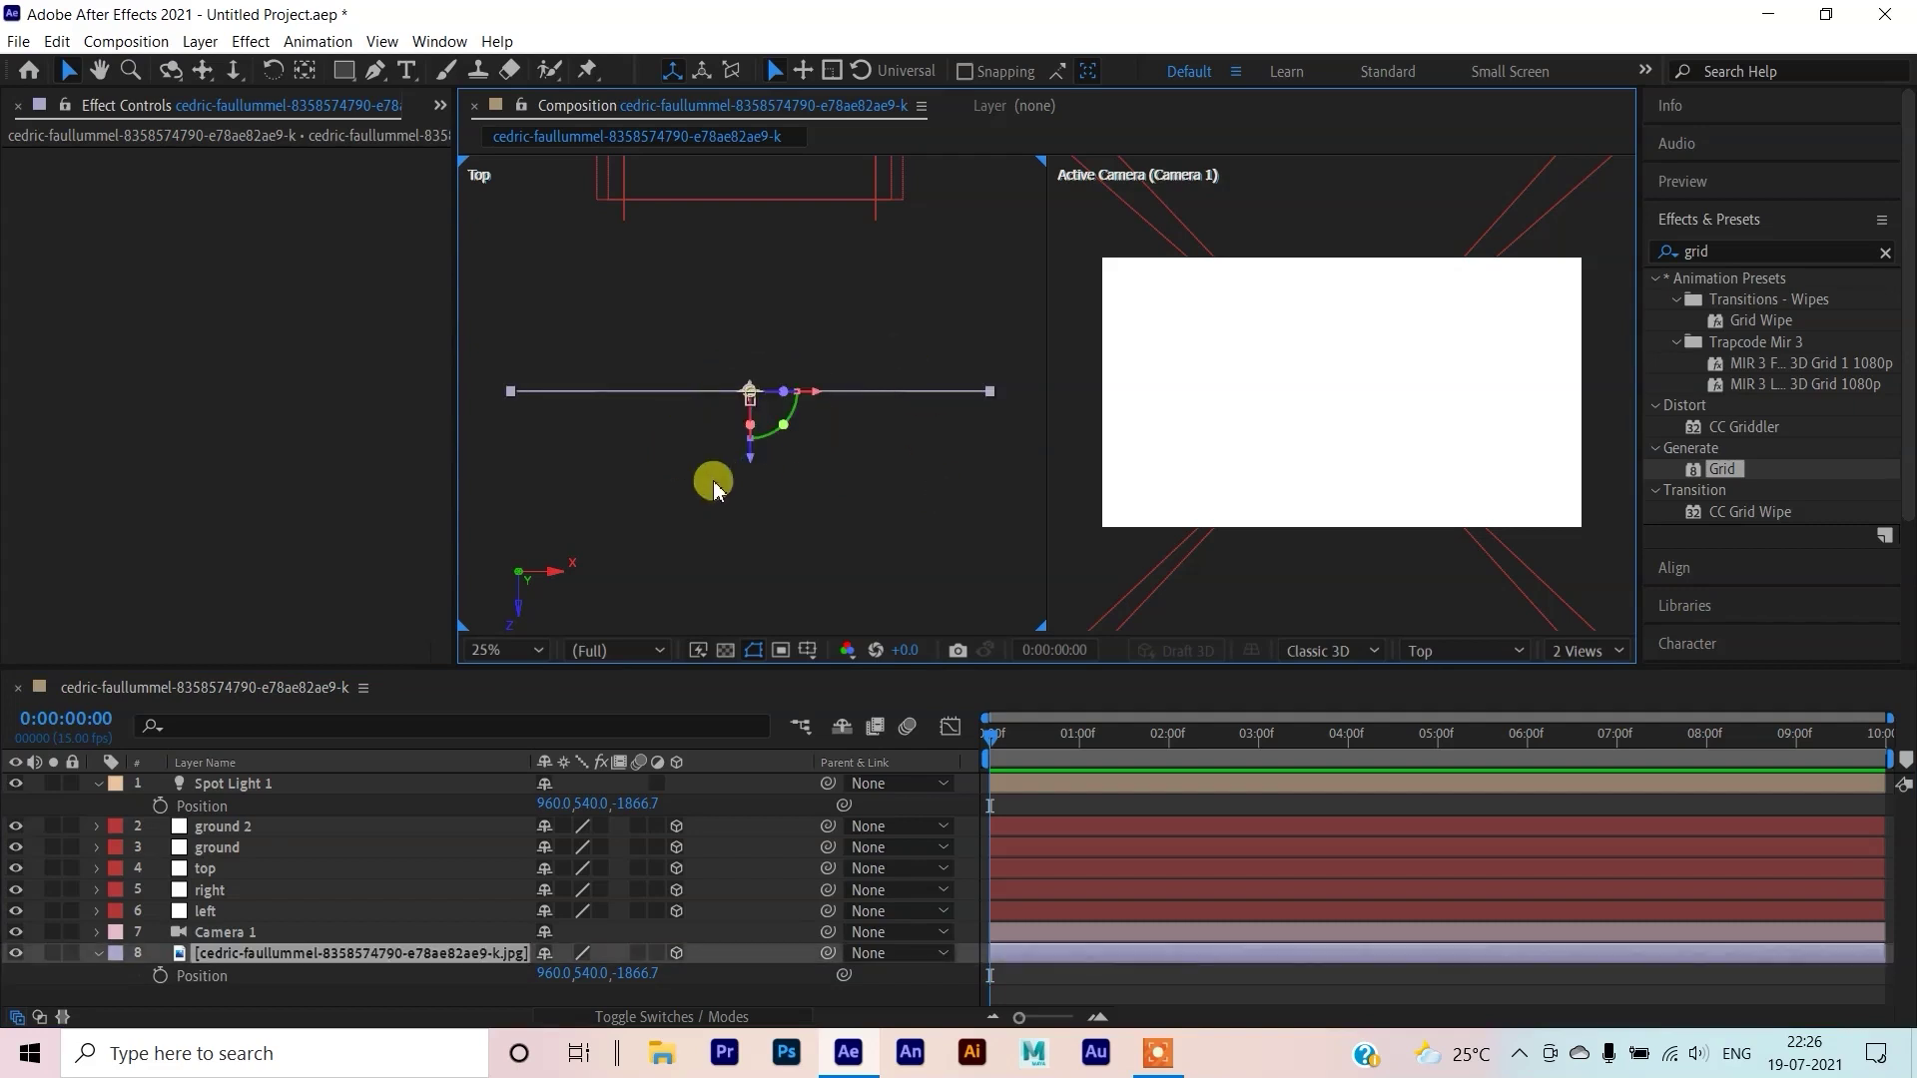
{"action": "left_click_drag", "start_coordinate": [749, 454], "coordinate": [751, 424]}
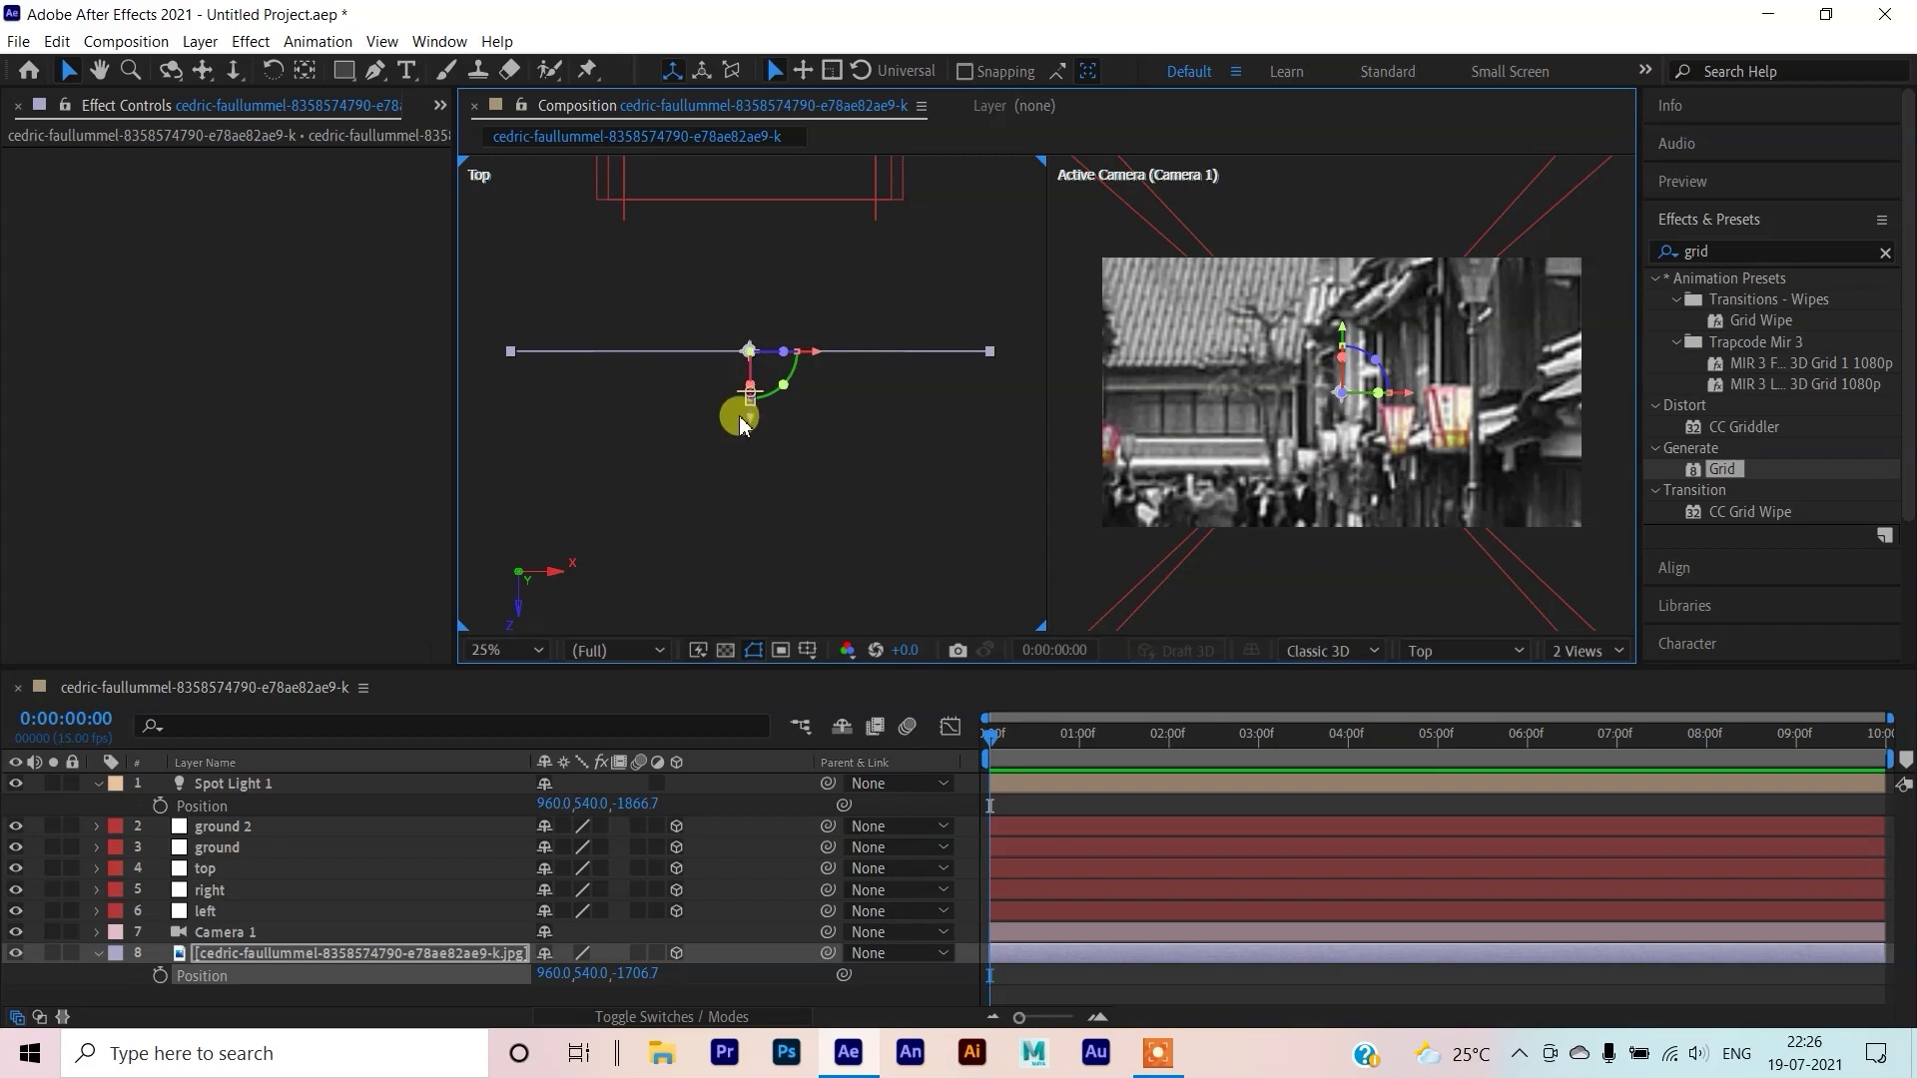
Scale the street photo layer down to 9% and return the composition viewer to 1 View
{"action": "left_click", "coordinate": [319, 954]}
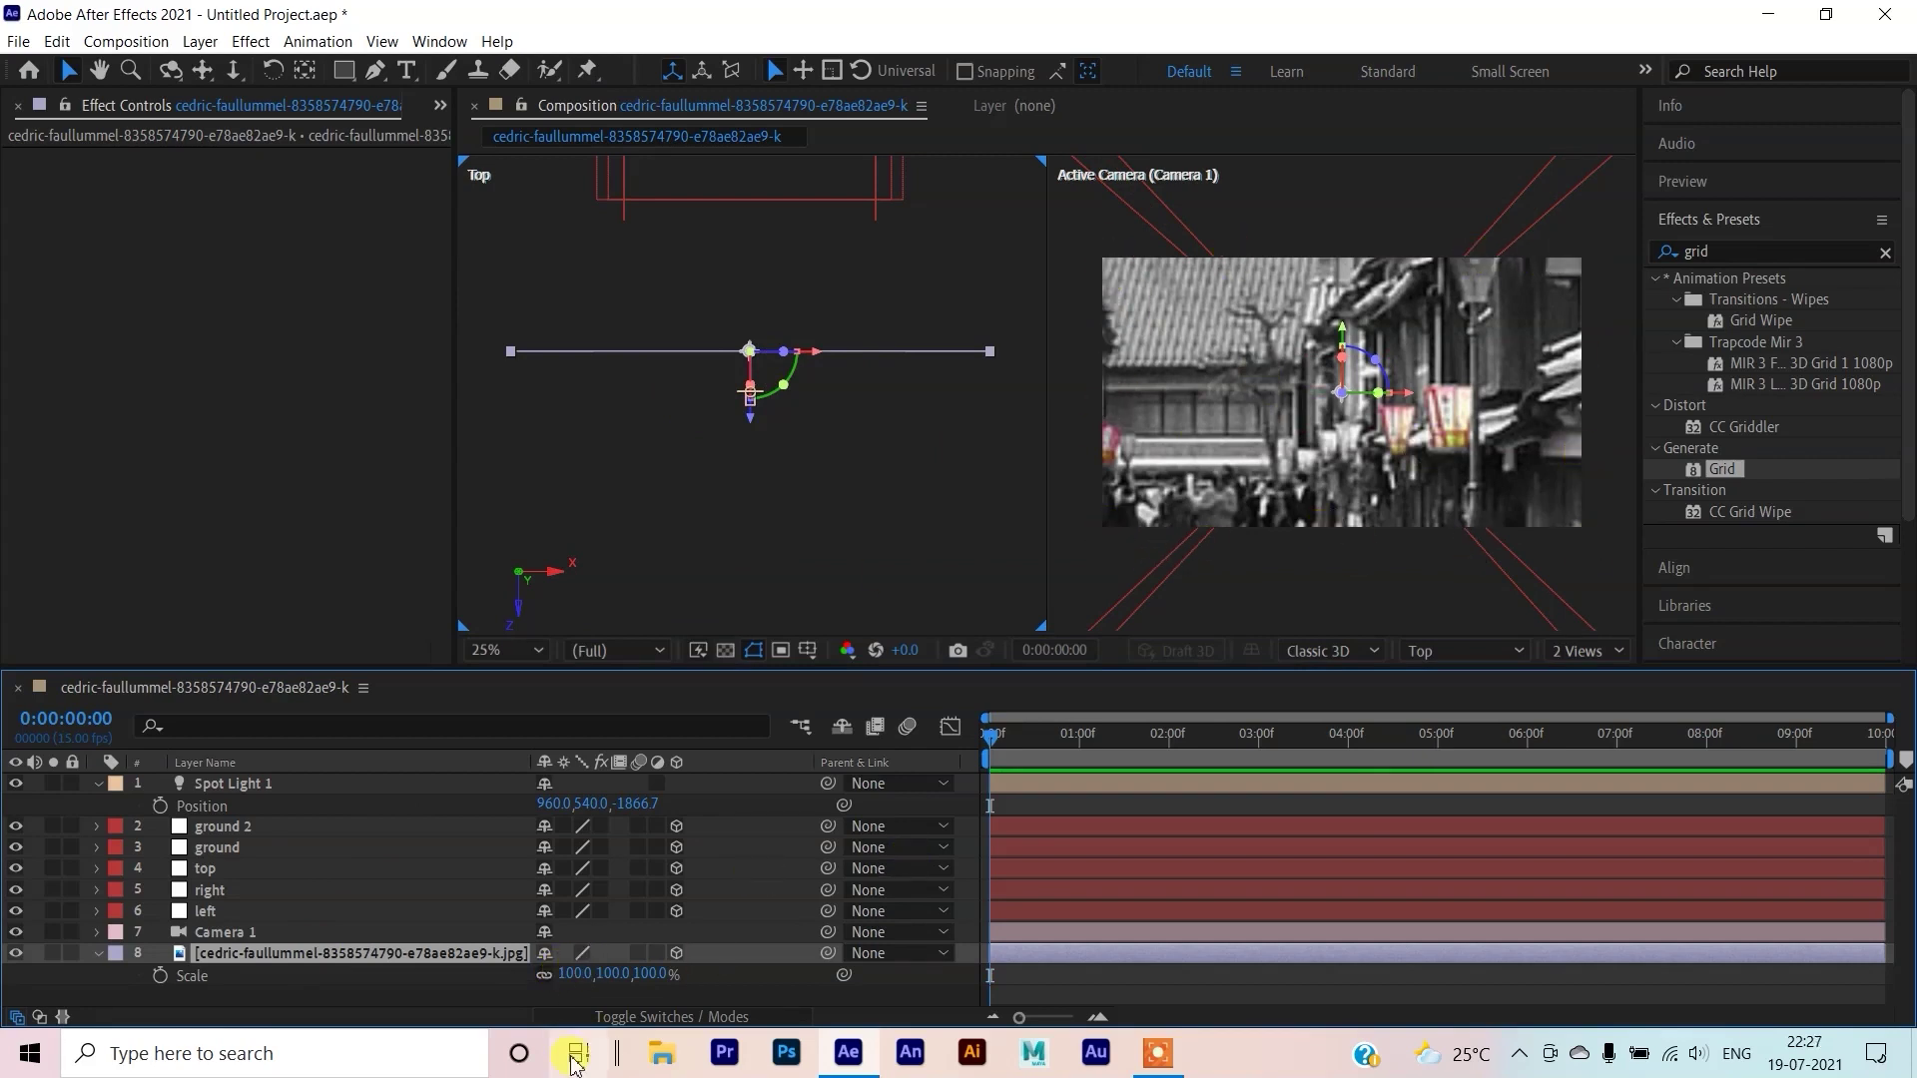
{"action": "mouse_move", "coordinate": [565, 973]}
{"action": "left_mouse_down"}
{"action": "mouse_move", "coordinate": [520, 982]}
{"action": "mouse_move", "coordinate": [920, 719]}
{"action": "mouse_move", "coordinate": [555, 975]}
{"action": "mouse_move", "coordinate": [582, 917]}
{"action": "mouse_move", "coordinate": [548, 968]}
{"action": "left_mouse_up"}
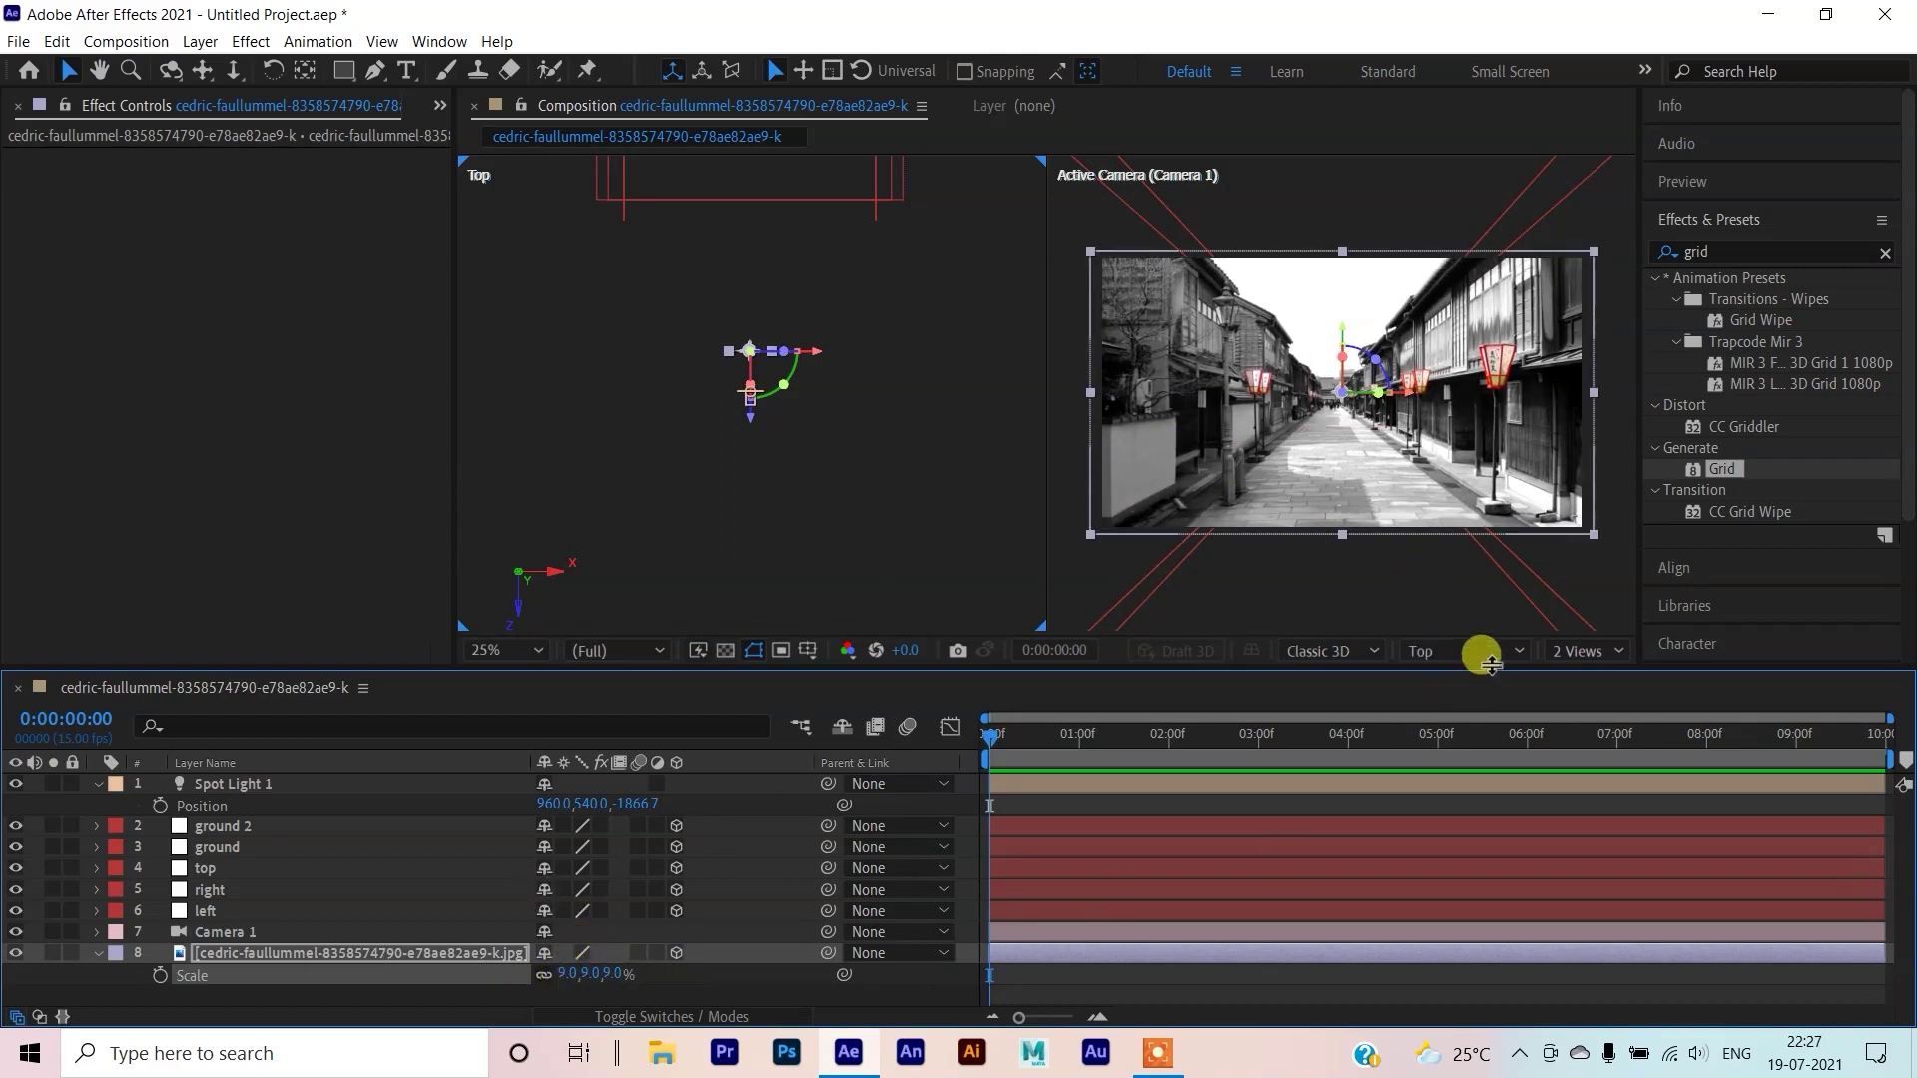
{"action": "left_click", "coordinate": [1584, 654]}
{"action": "left_click", "coordinate": [1593, 707]}
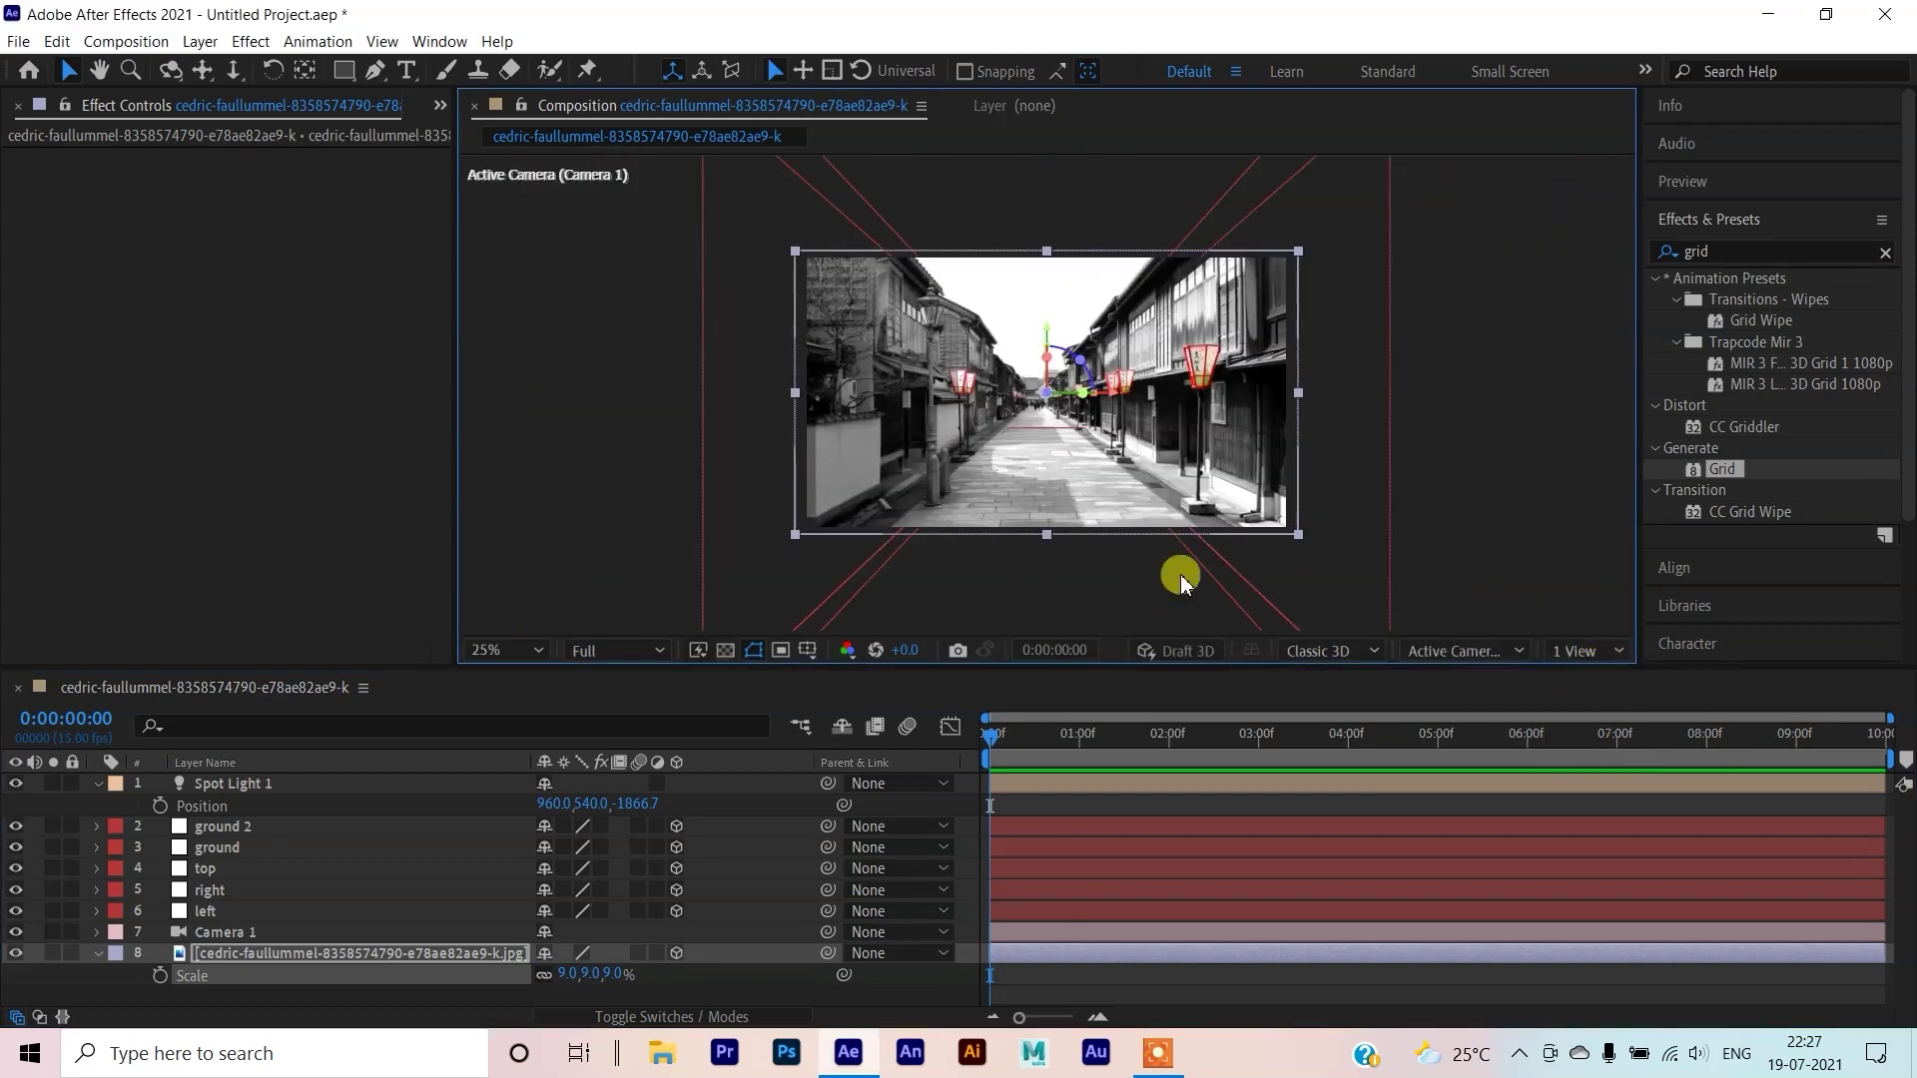
Collapse the open properties of all layers and deselect them
{"action": "key", "text": "ctrl+a"}
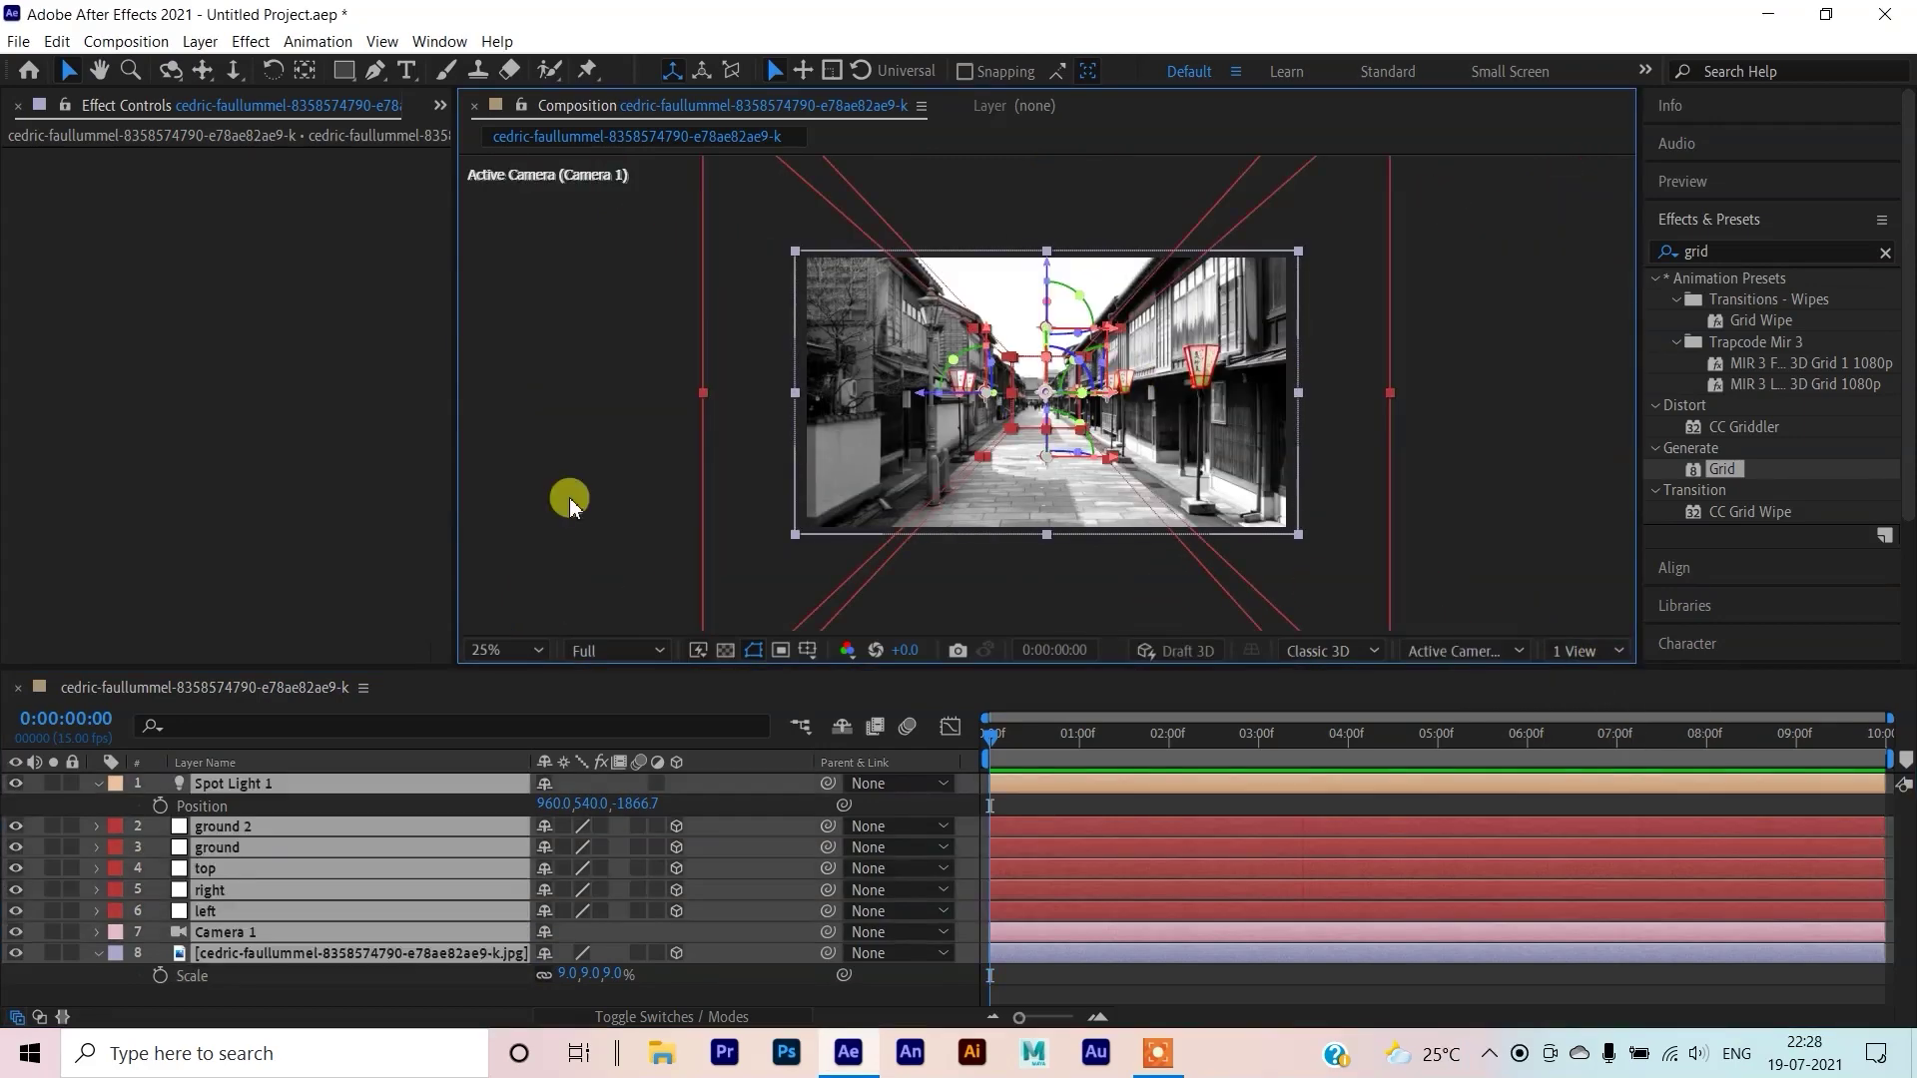
{"action": "key", "text": "u"}
{"action": "left_click", "coordinate": [440, 949]}
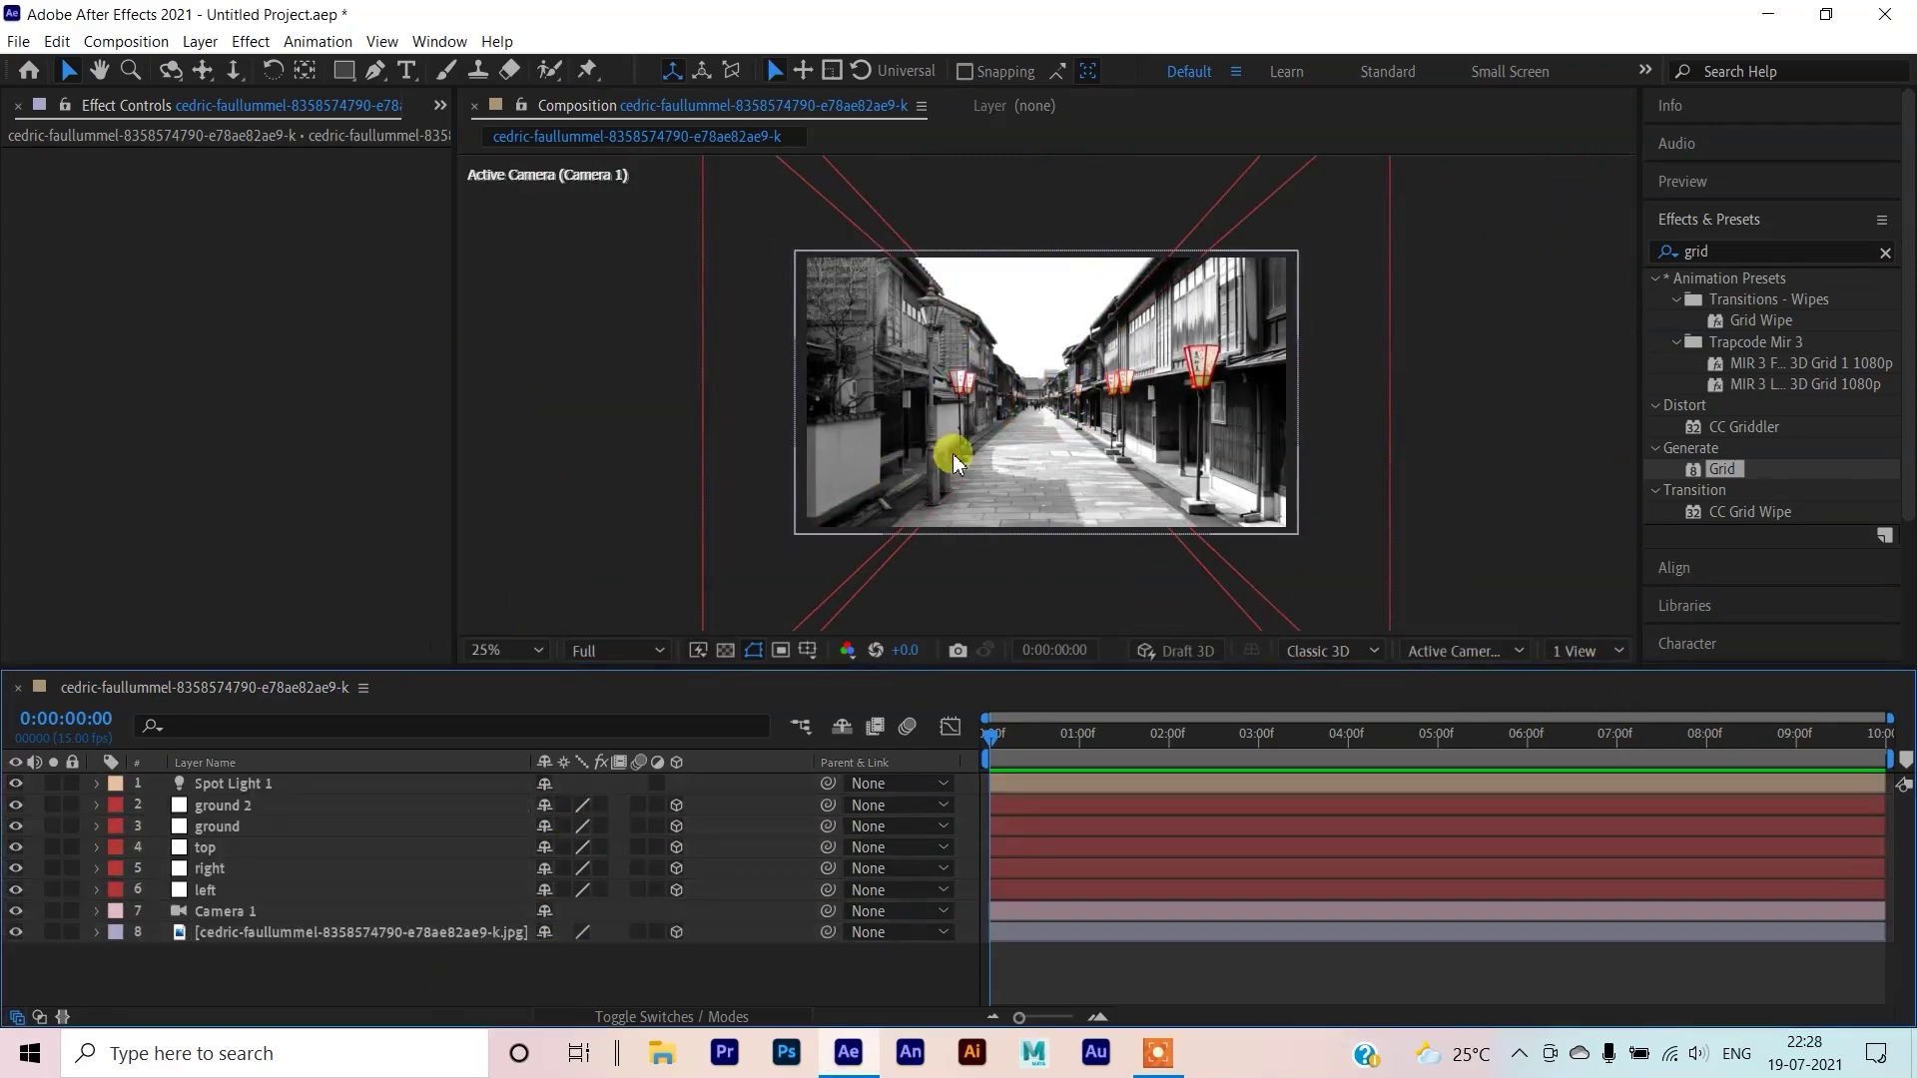
Add starting keyframes for Camera 1's Point of Interest and Position at 0:00:00:00
{"action": "left_click", "coordinate": [288, 911]}
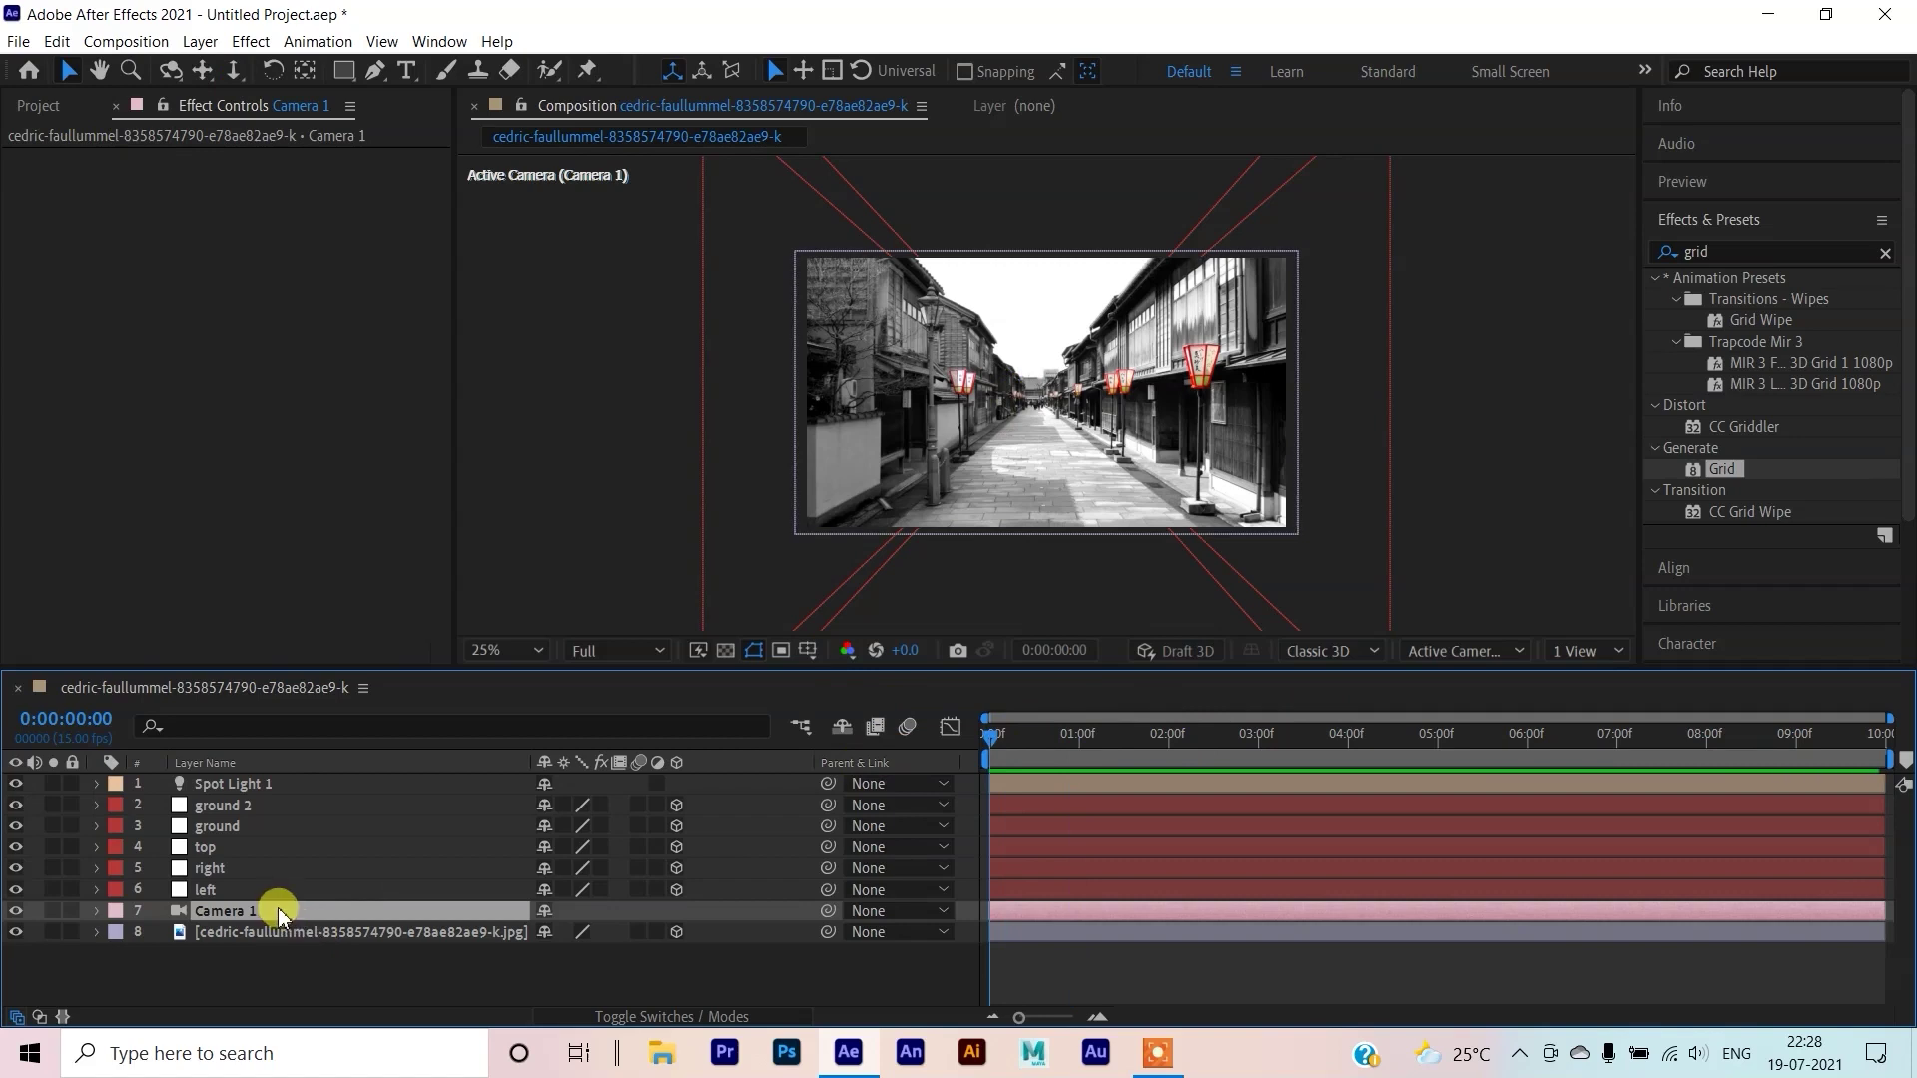
{"action": "key", "text": "p"}
{"action": "key", "text": "shift+a"}
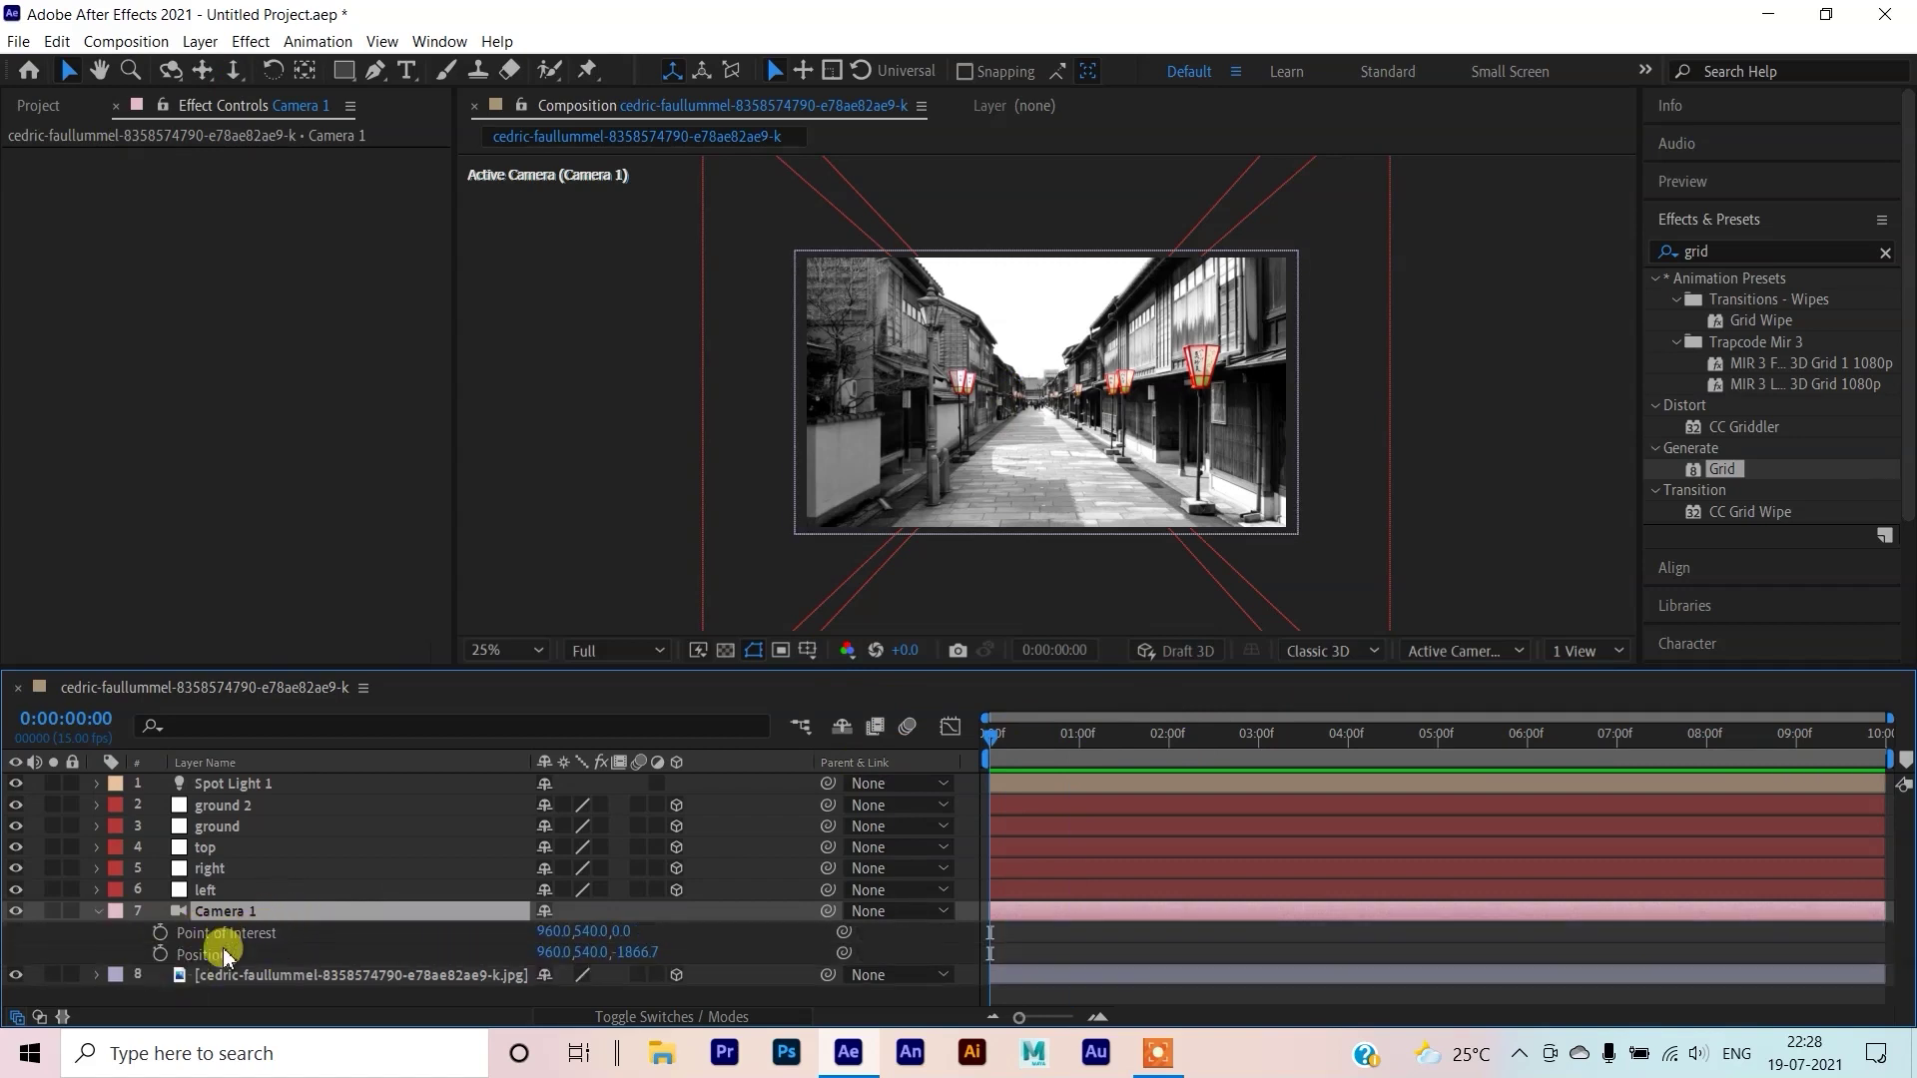
{"action": "left_click", "coordinate": [160, 933]}
{"action": "left_click", "coordinate": [160, 955]}
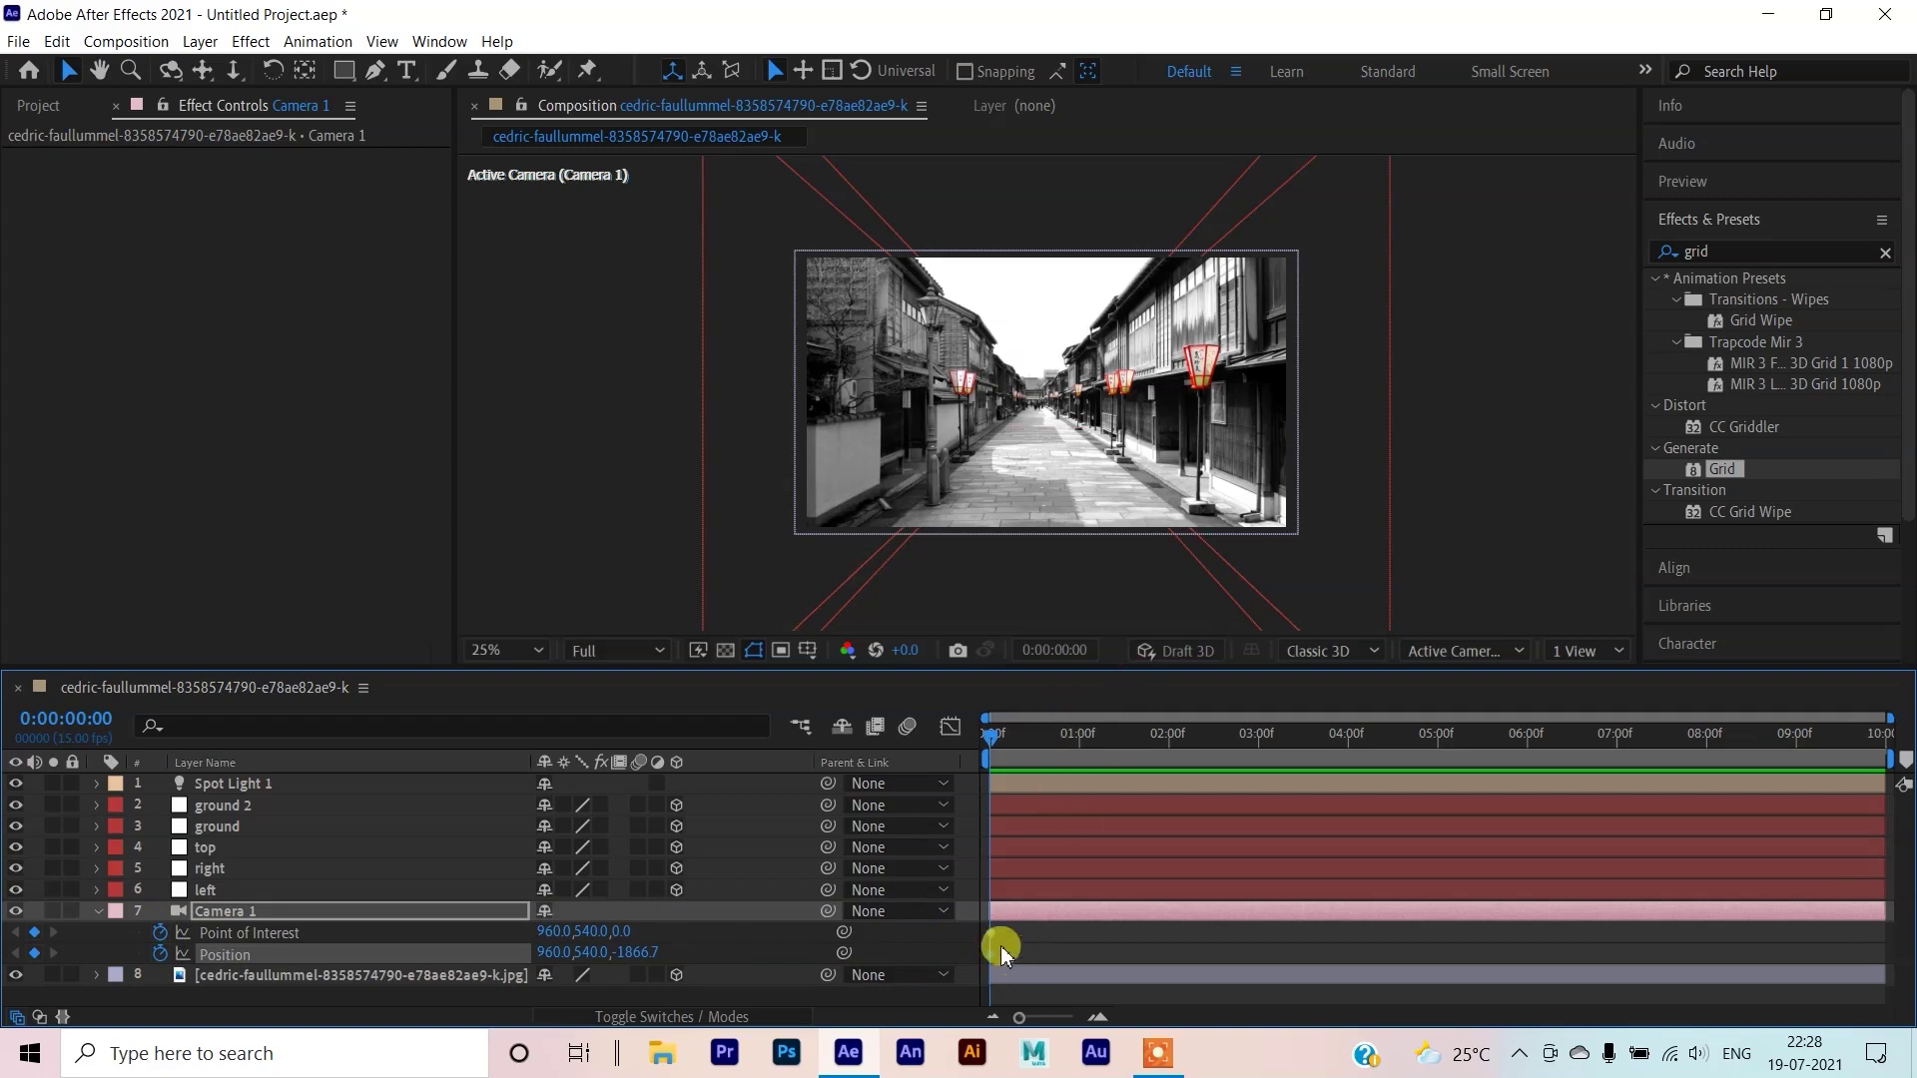
At 0:00:09:01, move Camera 1 forward down the street to a position of about 885, 572, 2593
{"action": "left_click_drag", "start_coordinate": [1005, 740], "coordinate": [1888, 730]}
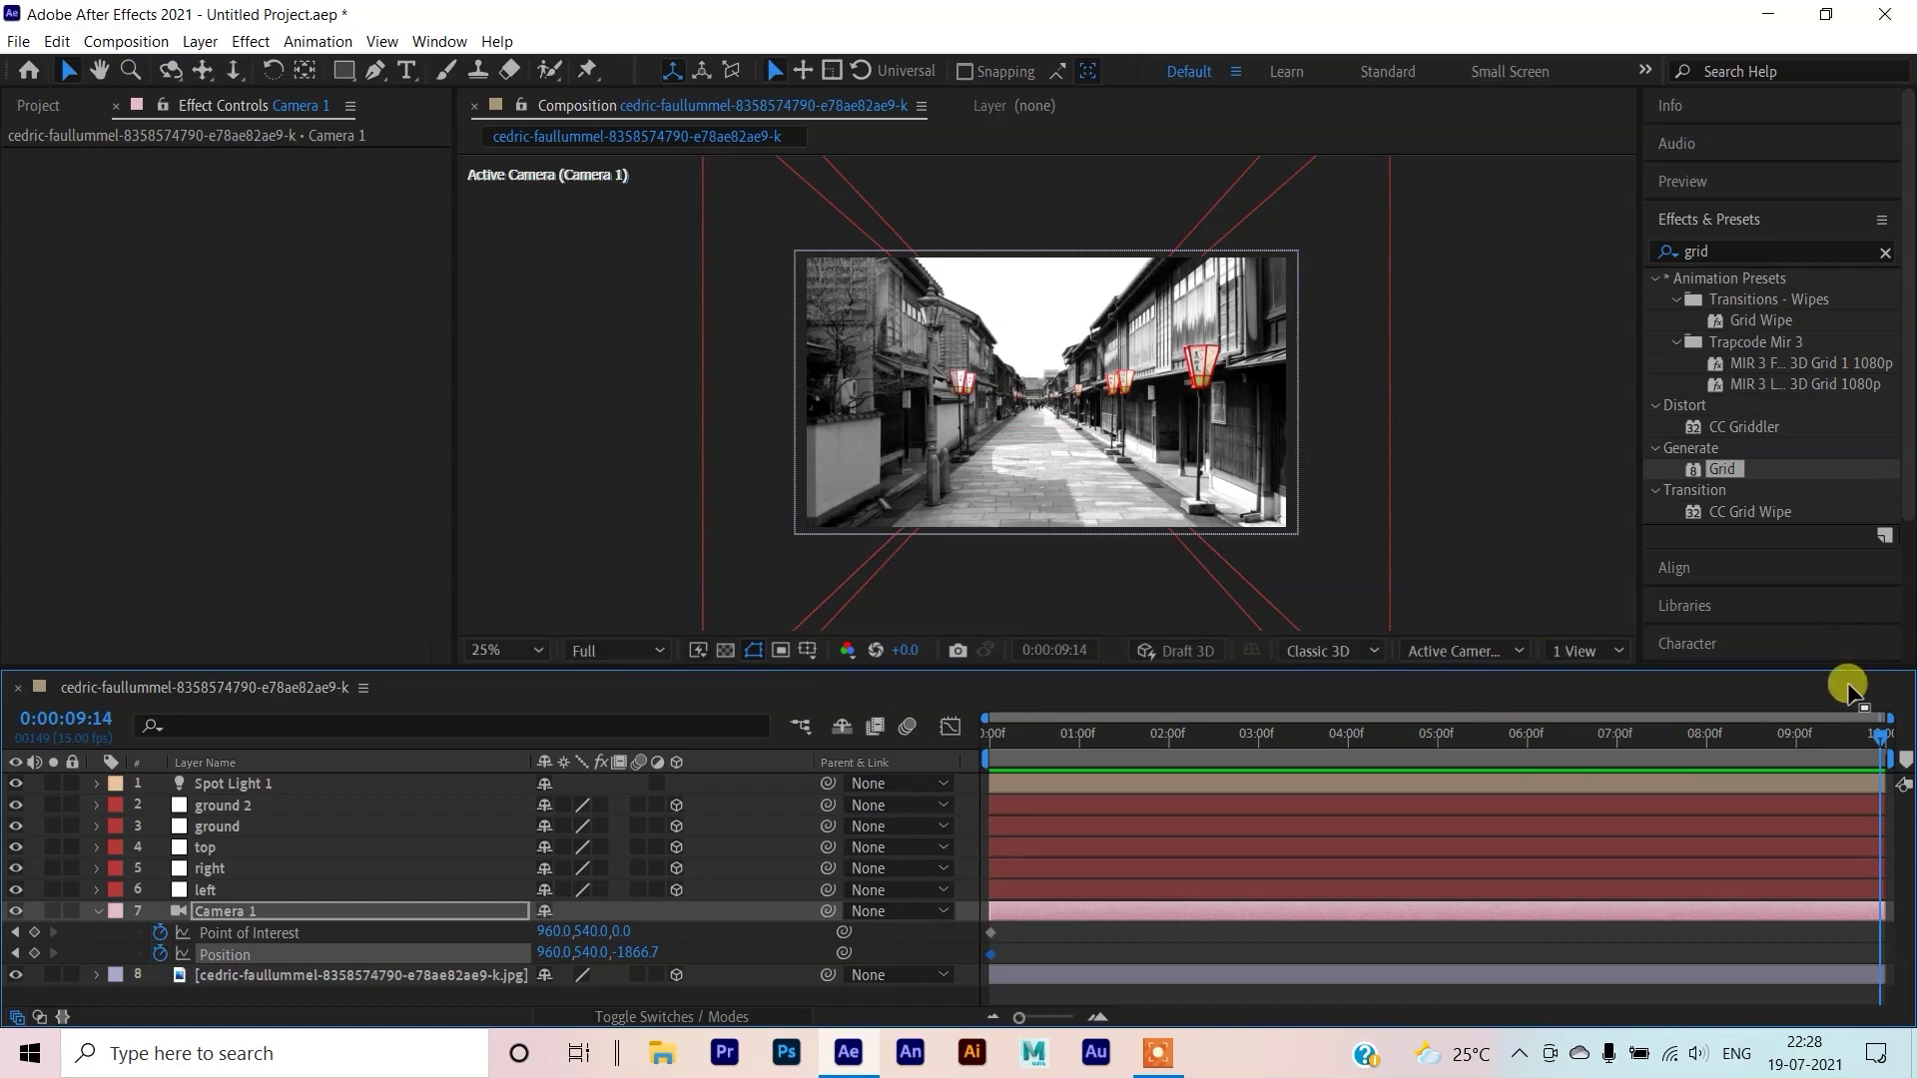
{"action": "left_click", "coordinate": [1851, 737]}
{"action": "left_click_drag", "start_coordinate": [1855, 739], "coordinate": [1808, 761]}
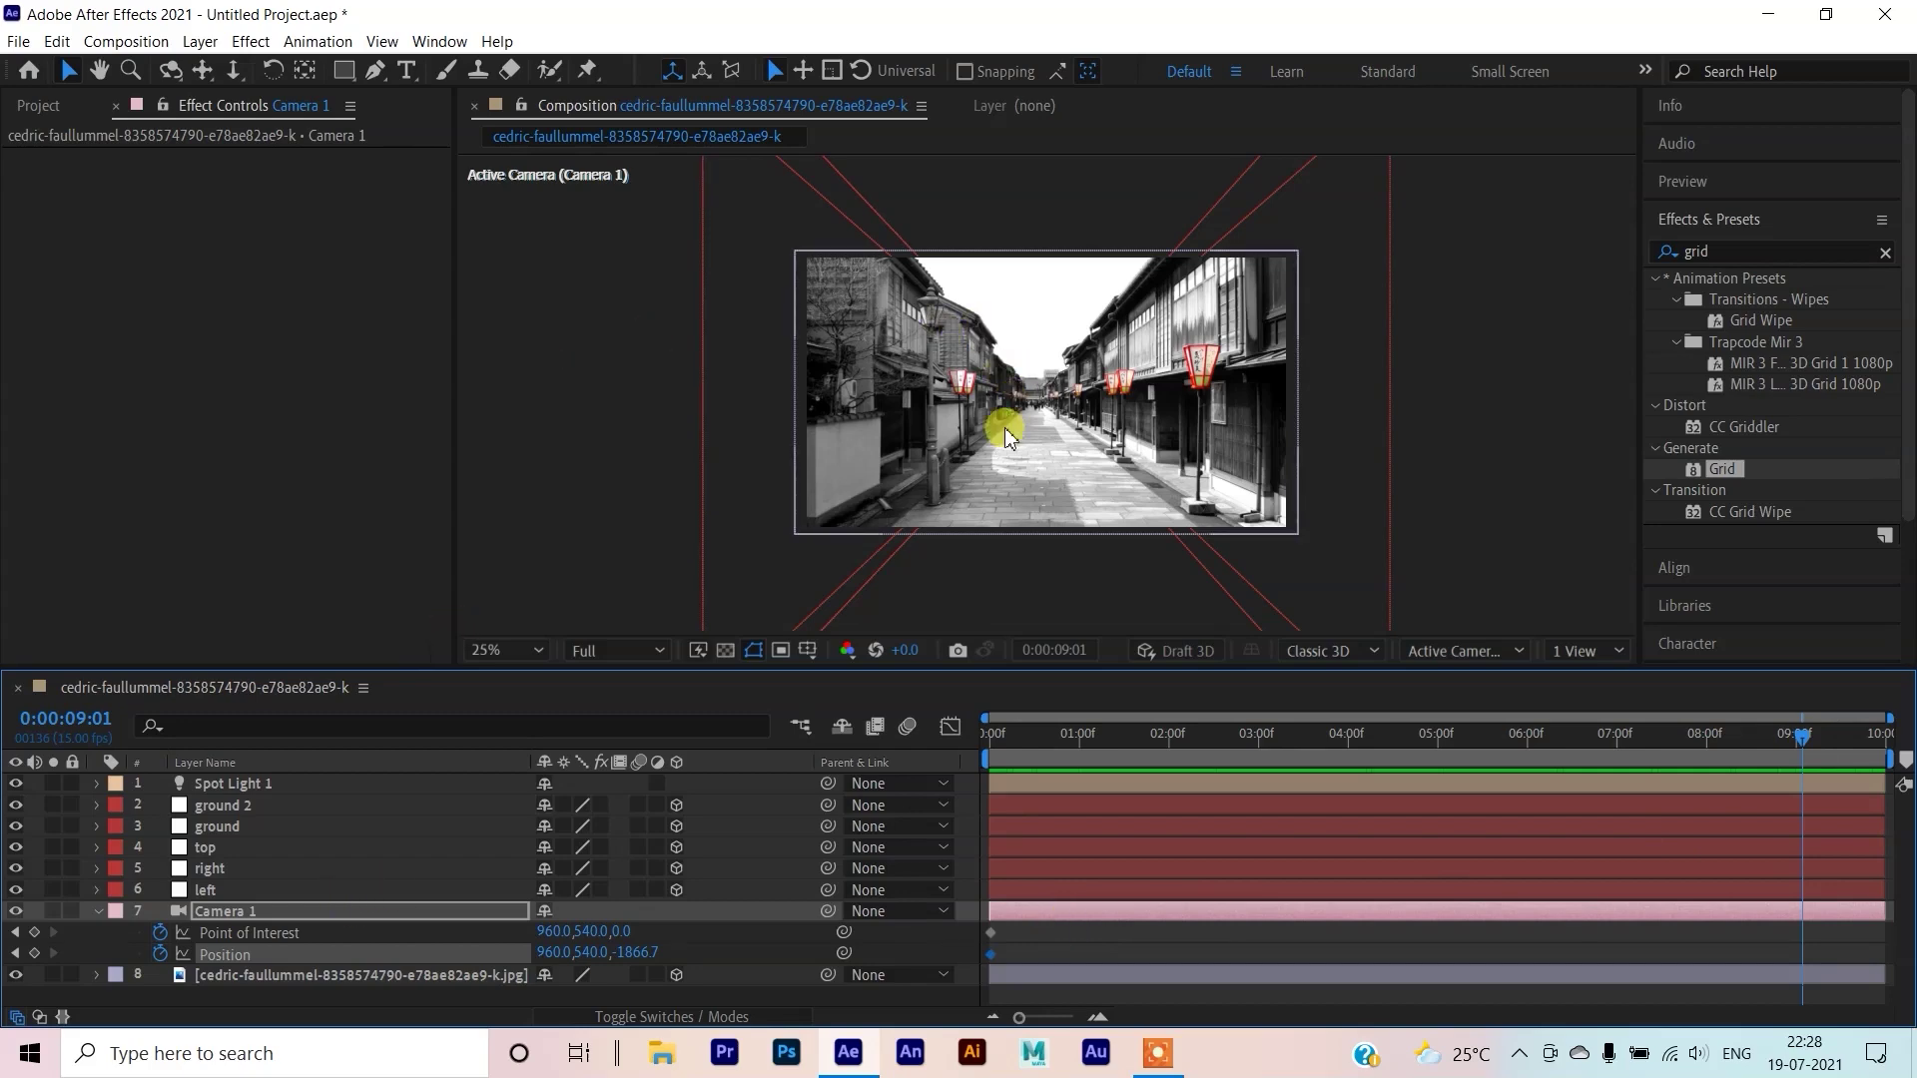
{"action": "left_click", "coordinate": [232, 72]}
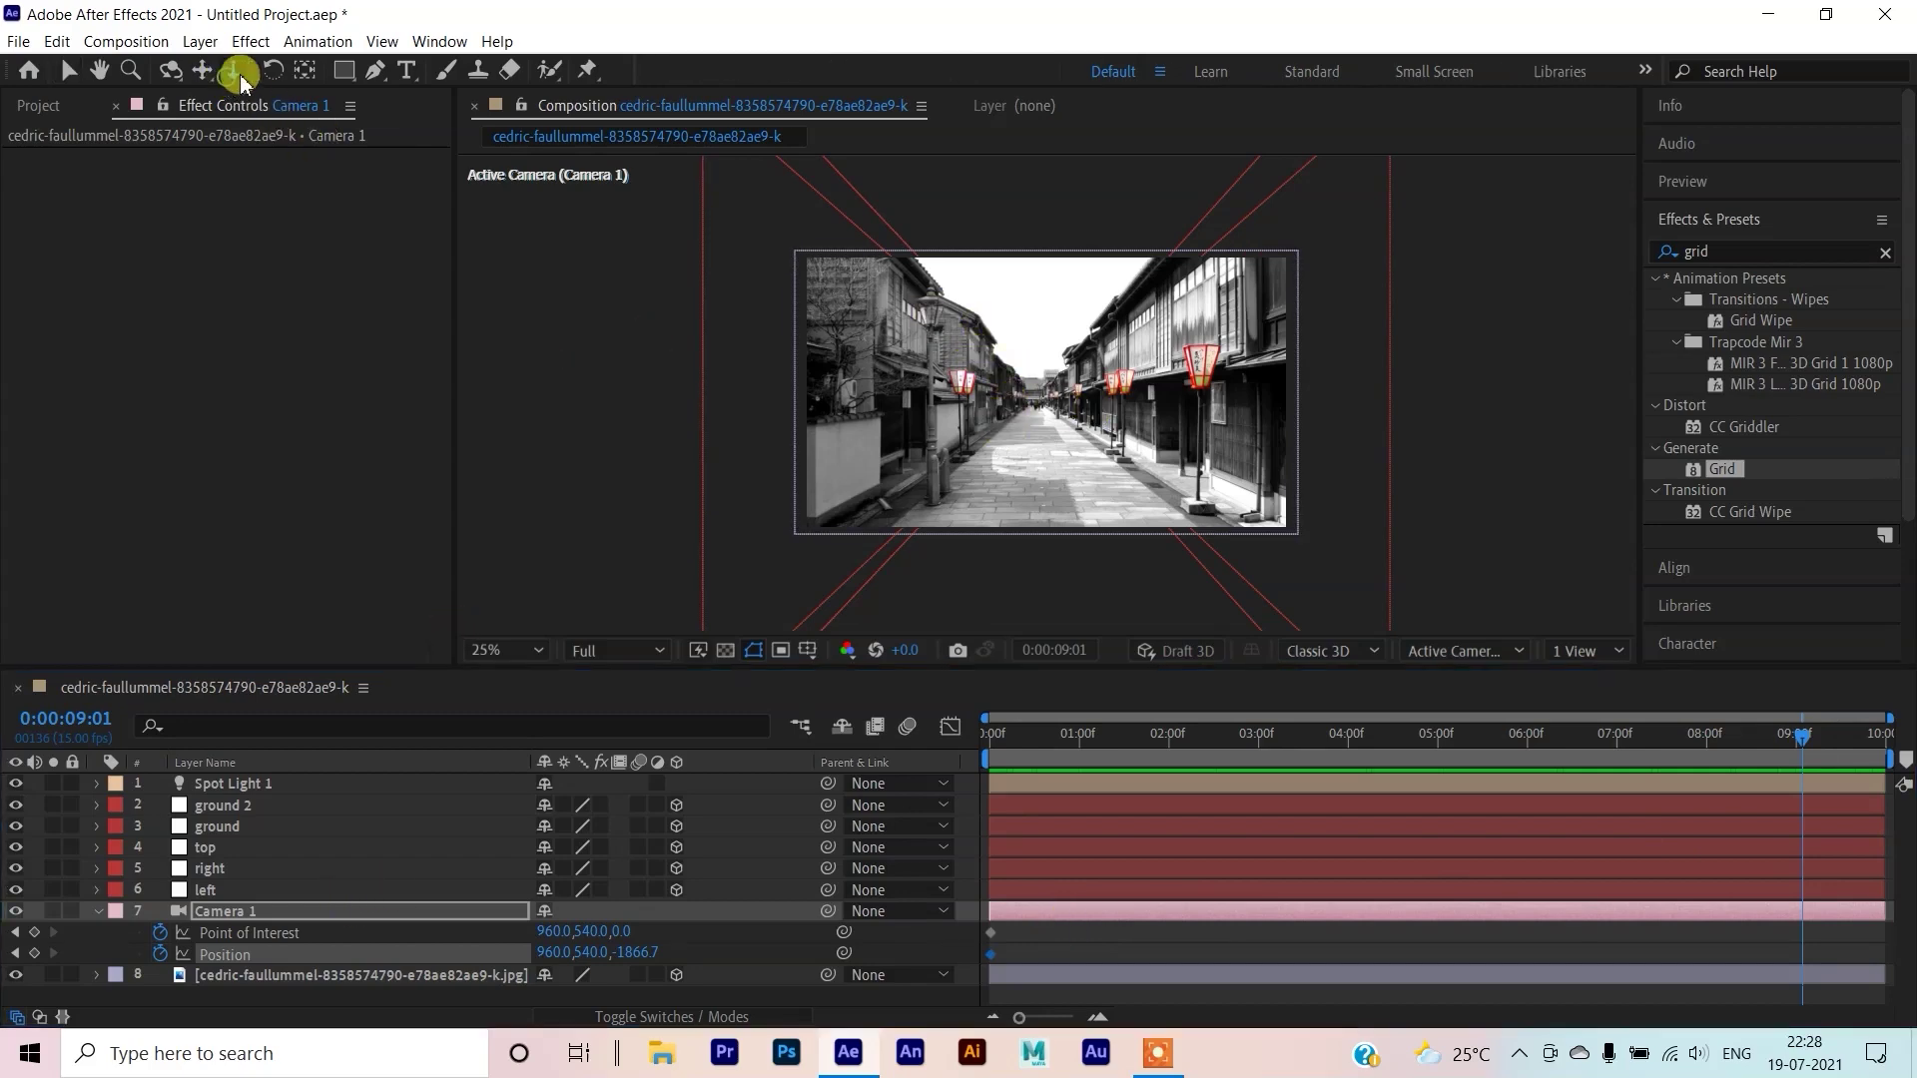
{"action": "left_click_drag", "start_coordinate": [1028, 393], "coordinate": [1056, 451]}
{"action": "key", "text": "c"}
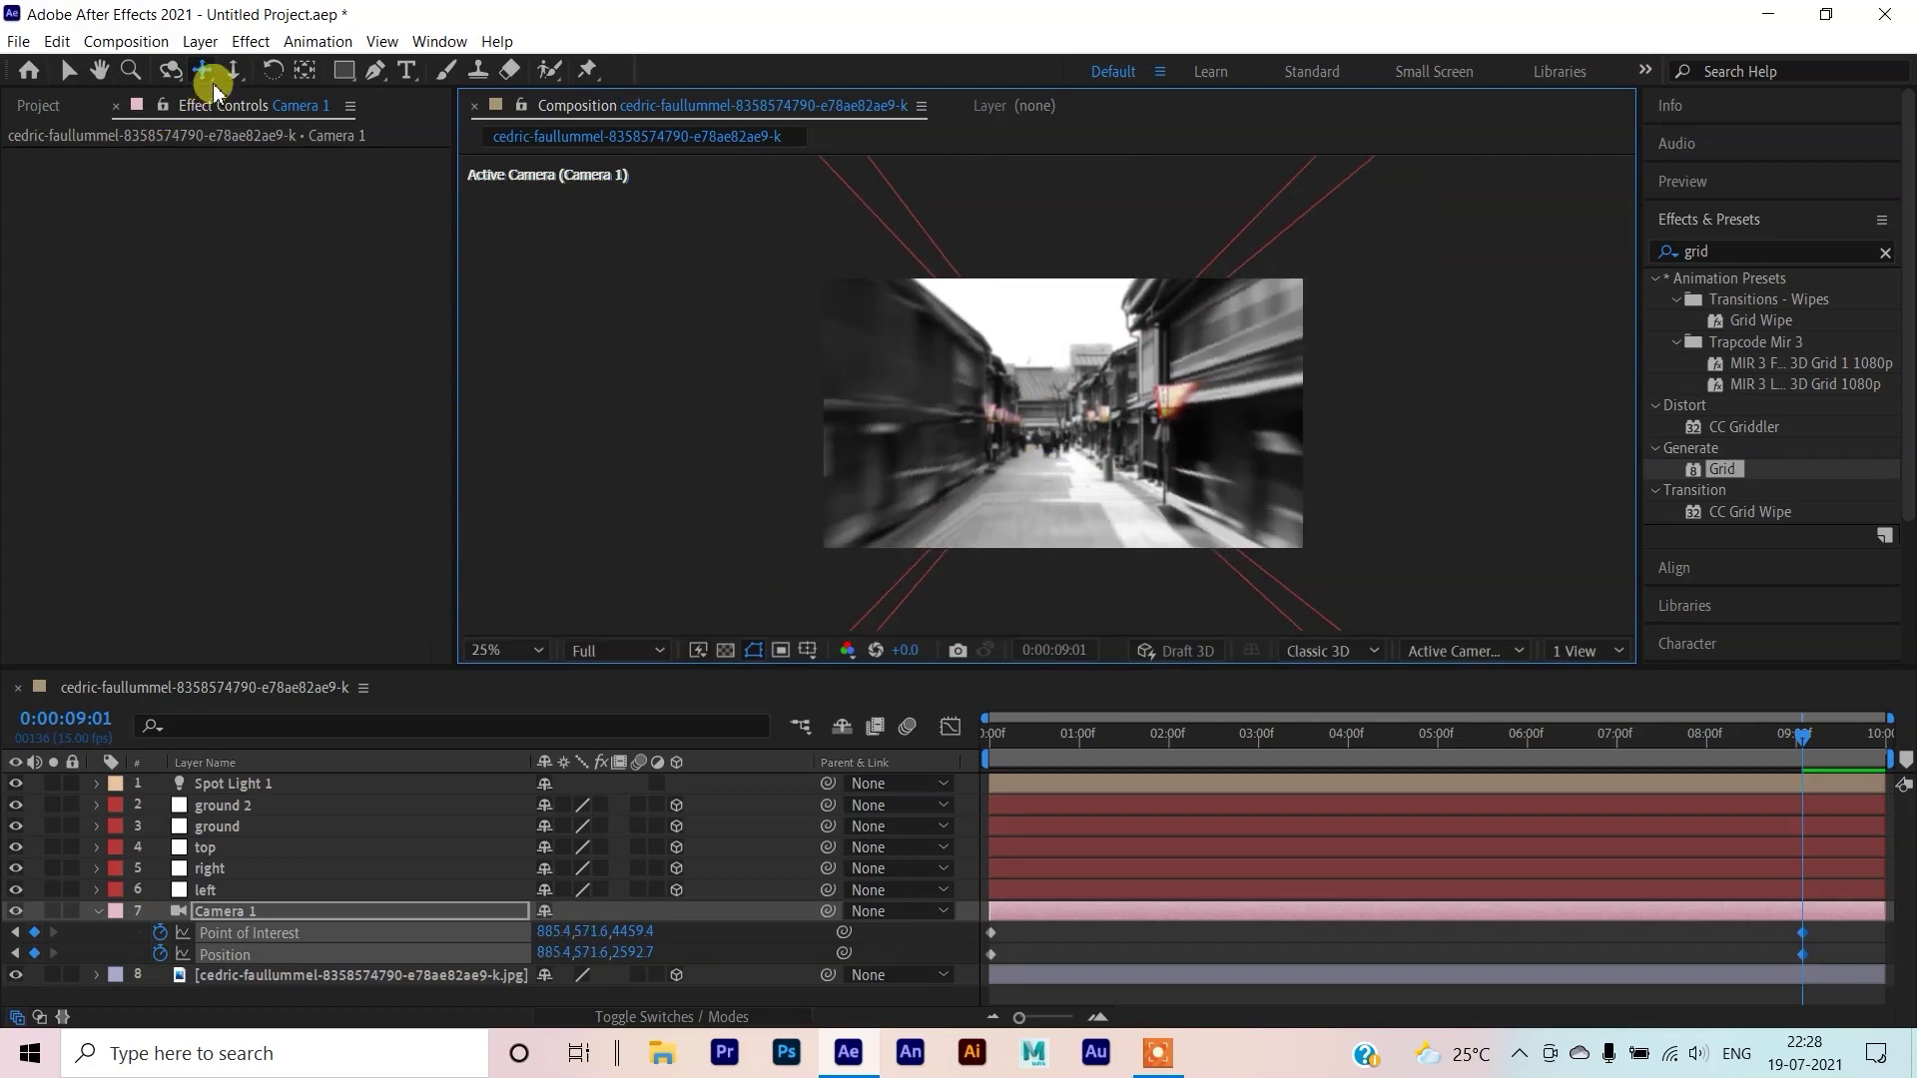
Dolly Camera 1 deeper into the street at 0:00:09:01, to a position of about 812, 584, 3942
{"action": "left_click", "coordinate": [234, 70]}
{"action": "left_click_drag", "start_coordinate": [1039, 418], "coordinate": [1037, 235]}
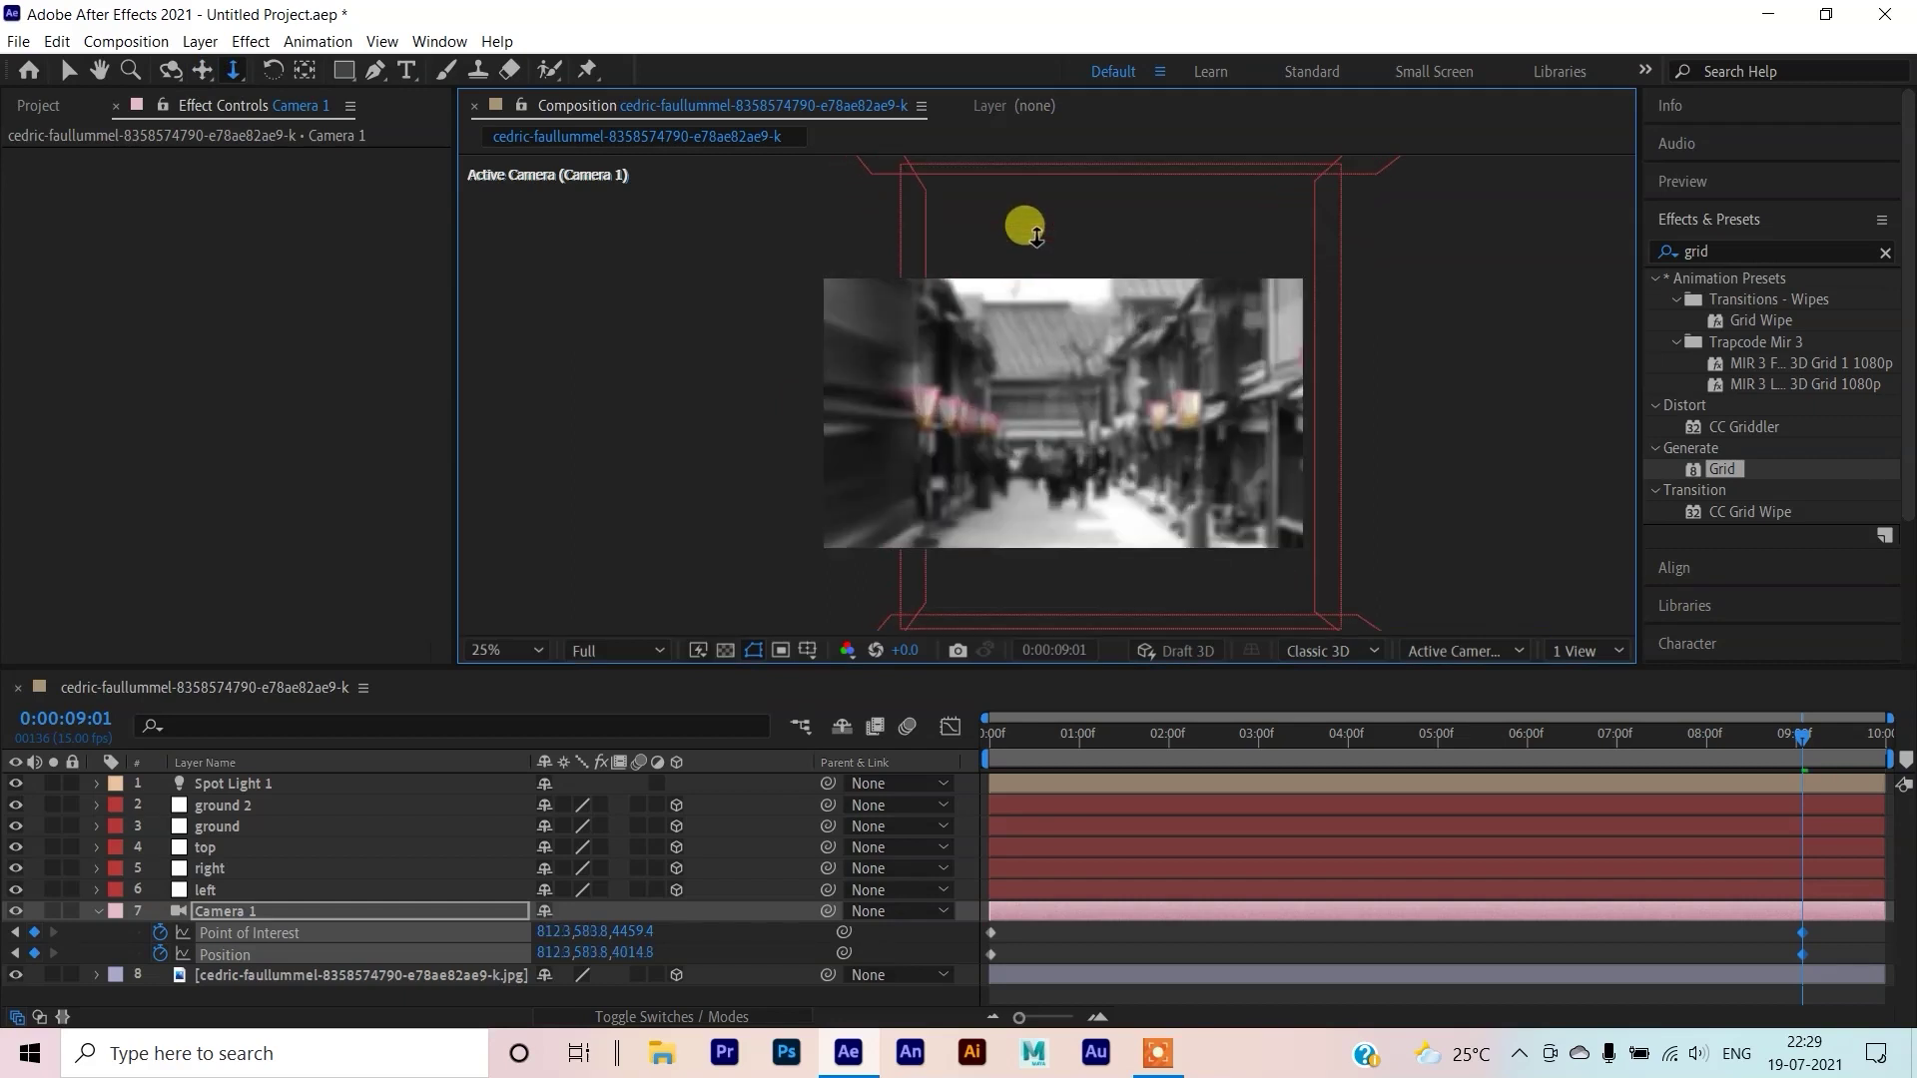
{"action": "left_click_drag", "start_coordinate": [1055, 426], "coordinate": [1056, 440]}
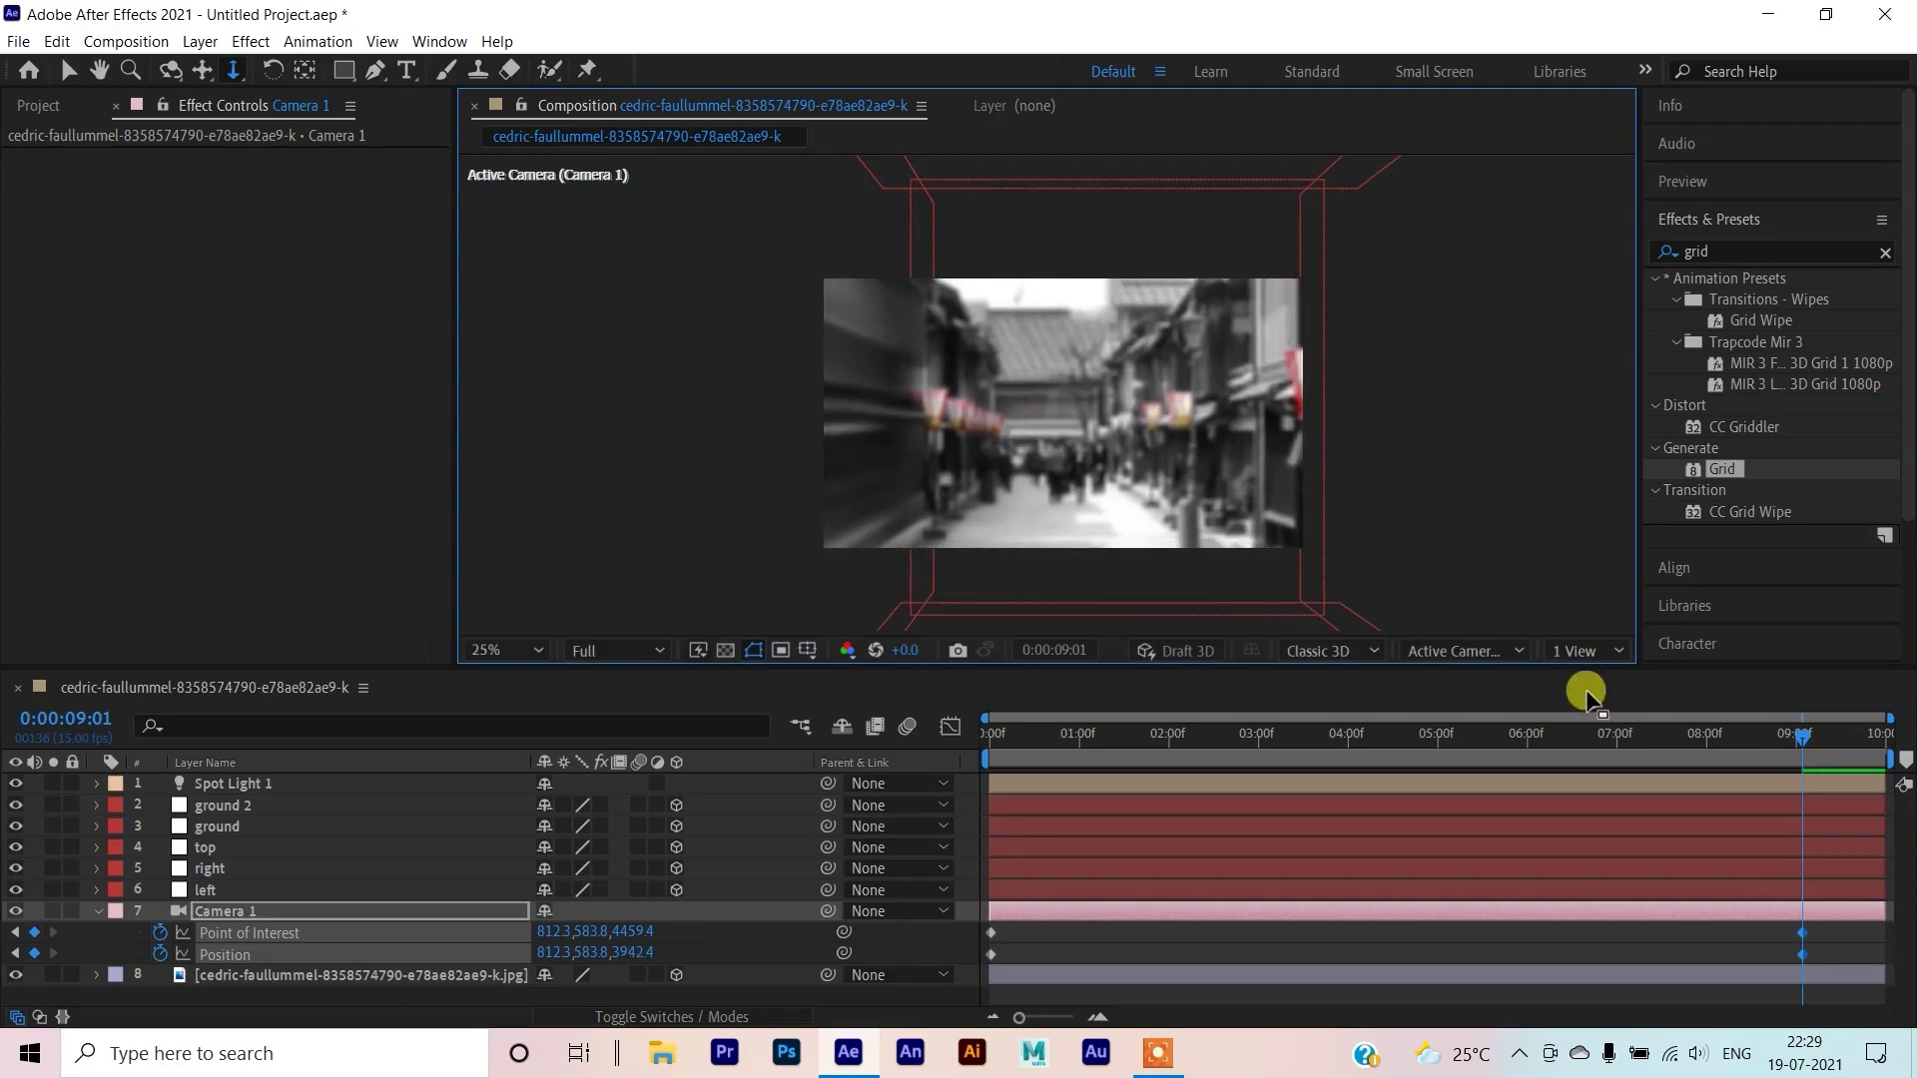
Fit the composition in the viewer and preview the camera move from the start of the timeline
{"action": "left_click", "coordinate": [496, 650]}
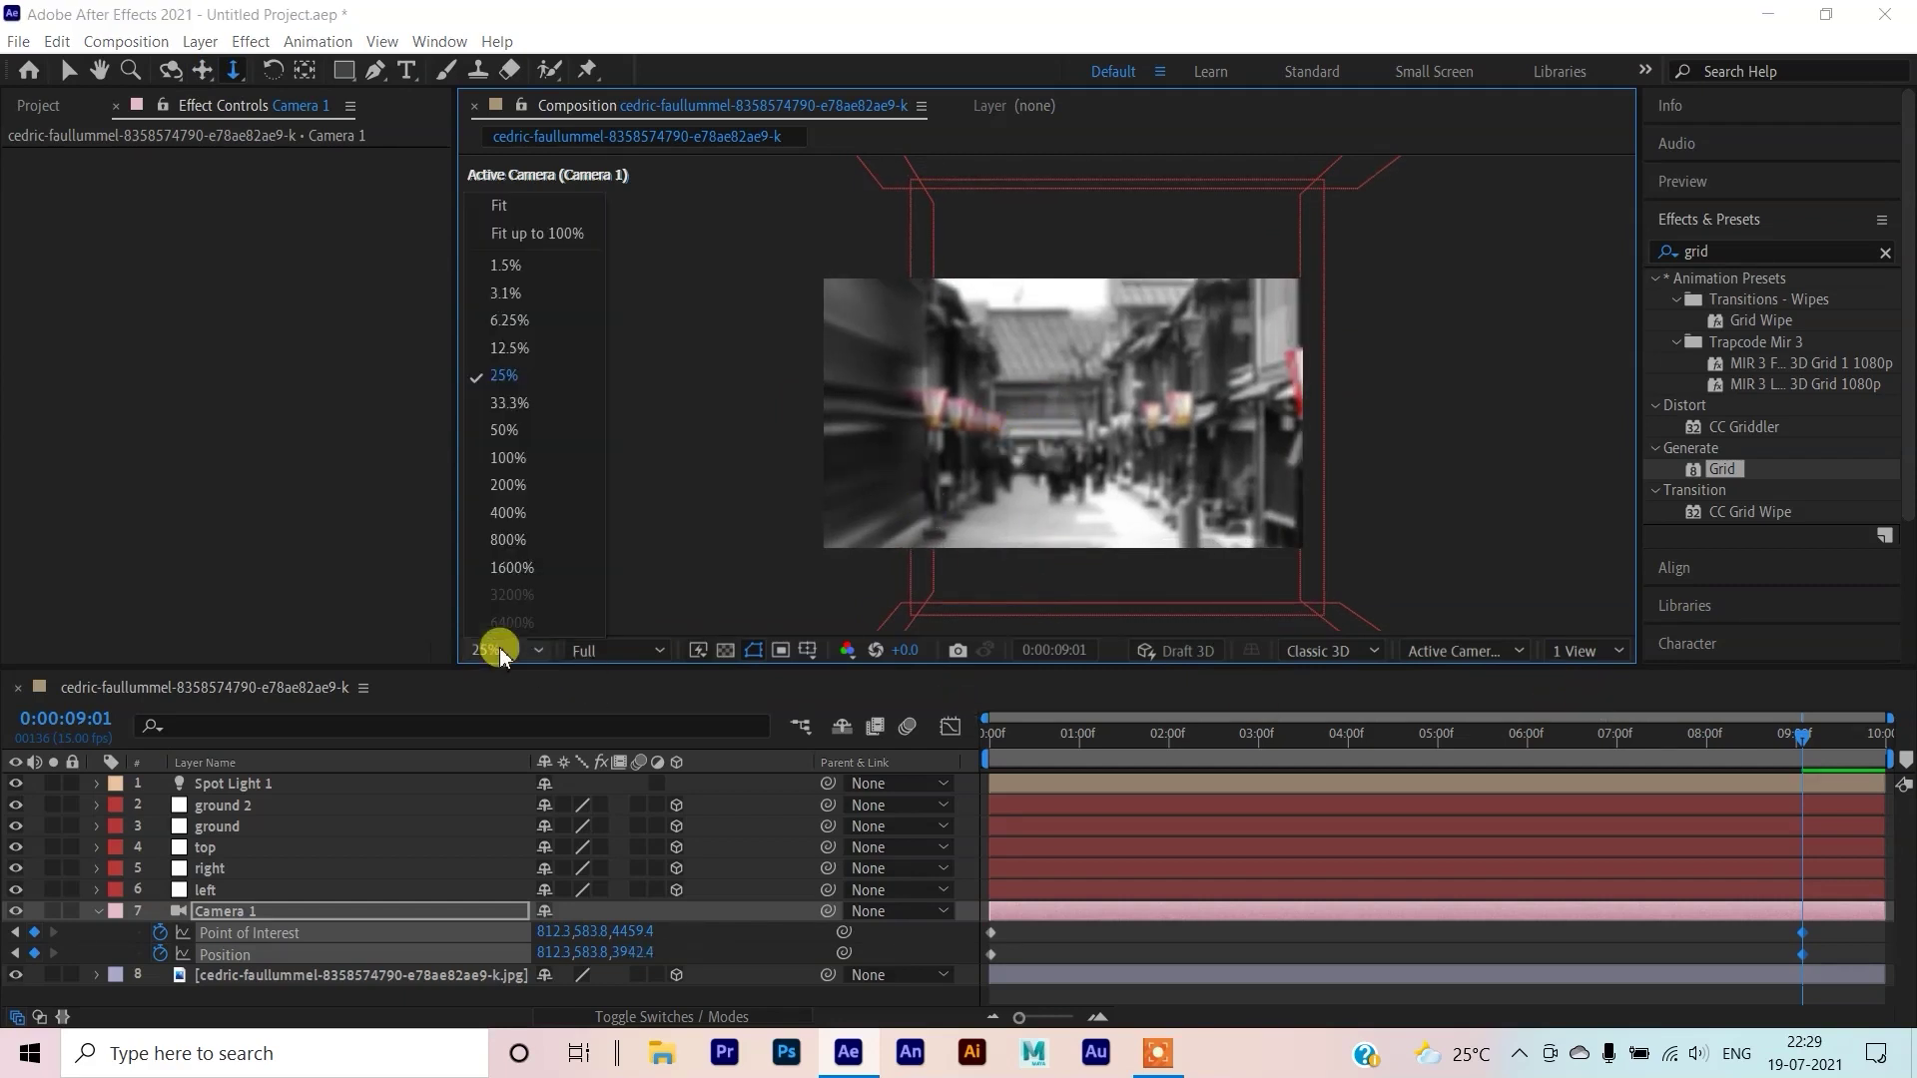
{"action": "left_click", "coordinate": [512, 211]}
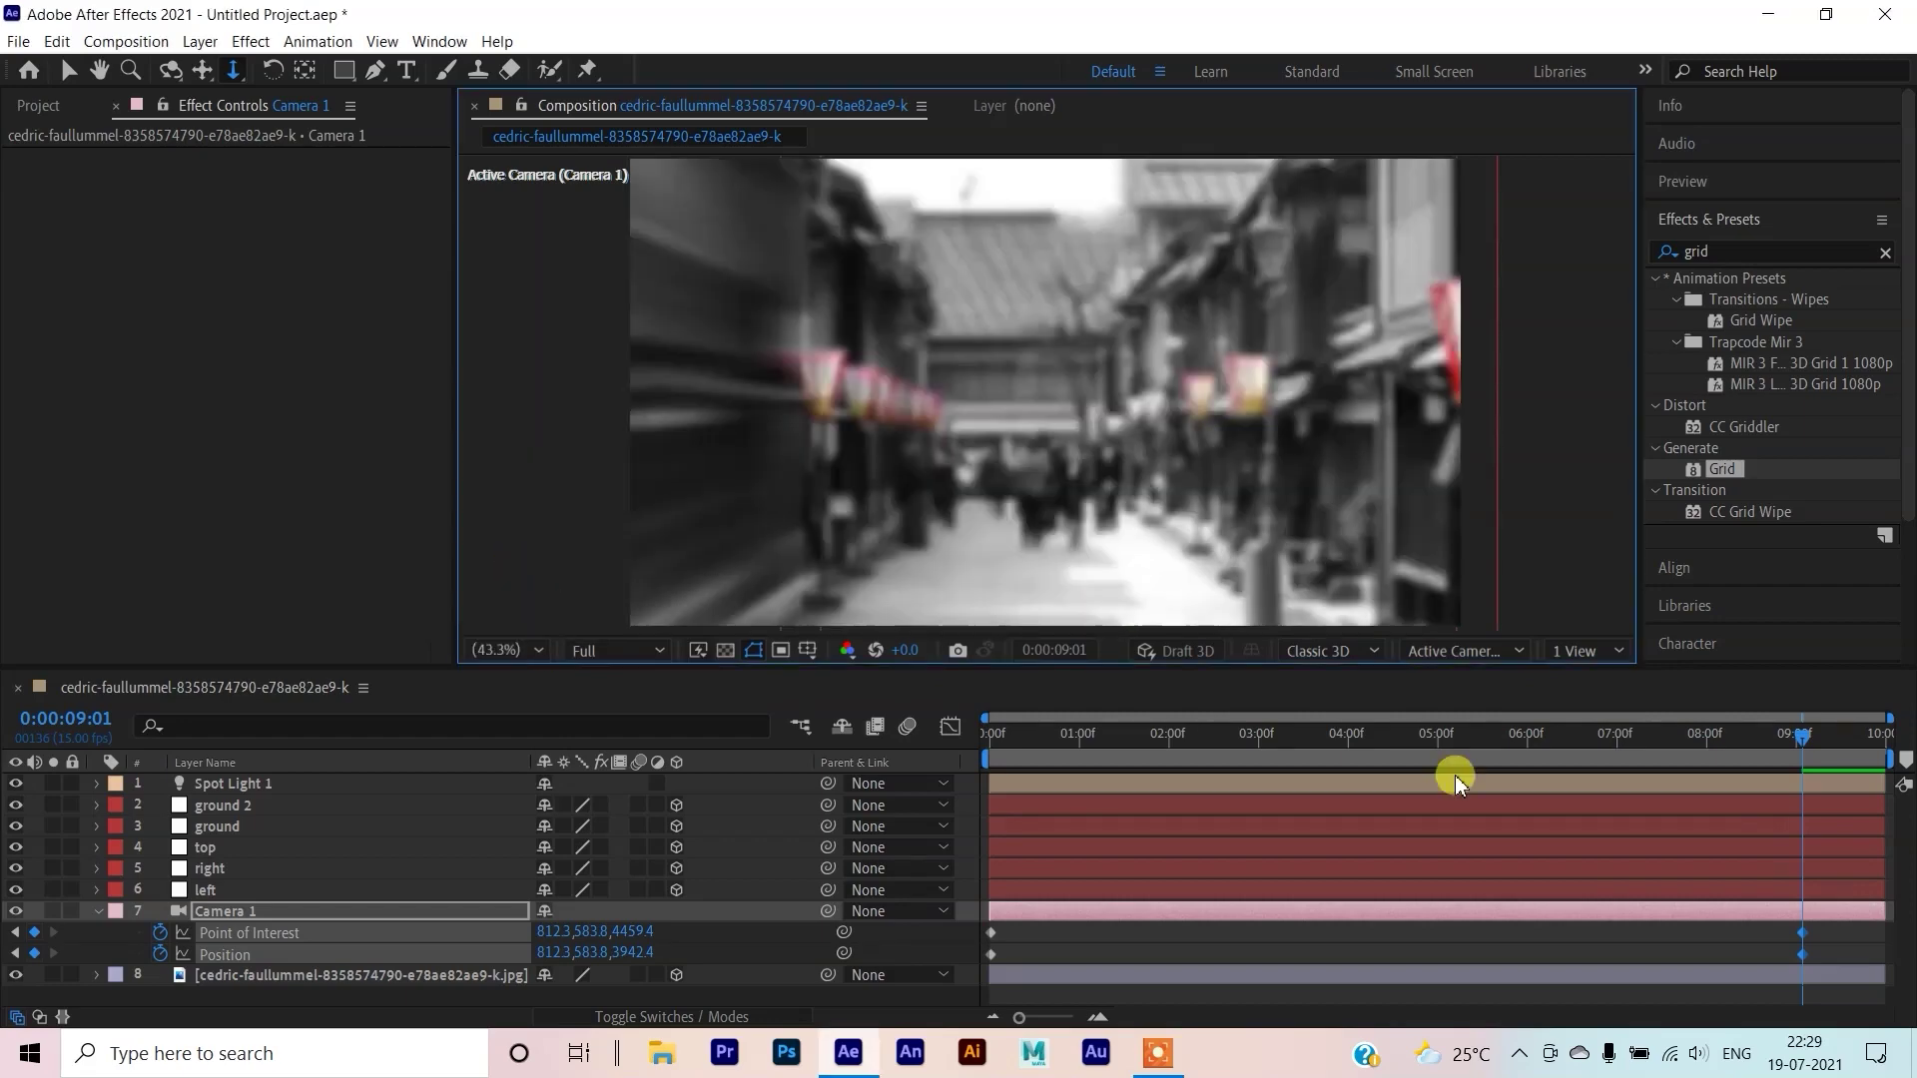
{"action": "left_click_drag", "start_coordinate": [1782, 740], "coordinate": [992, 742]}
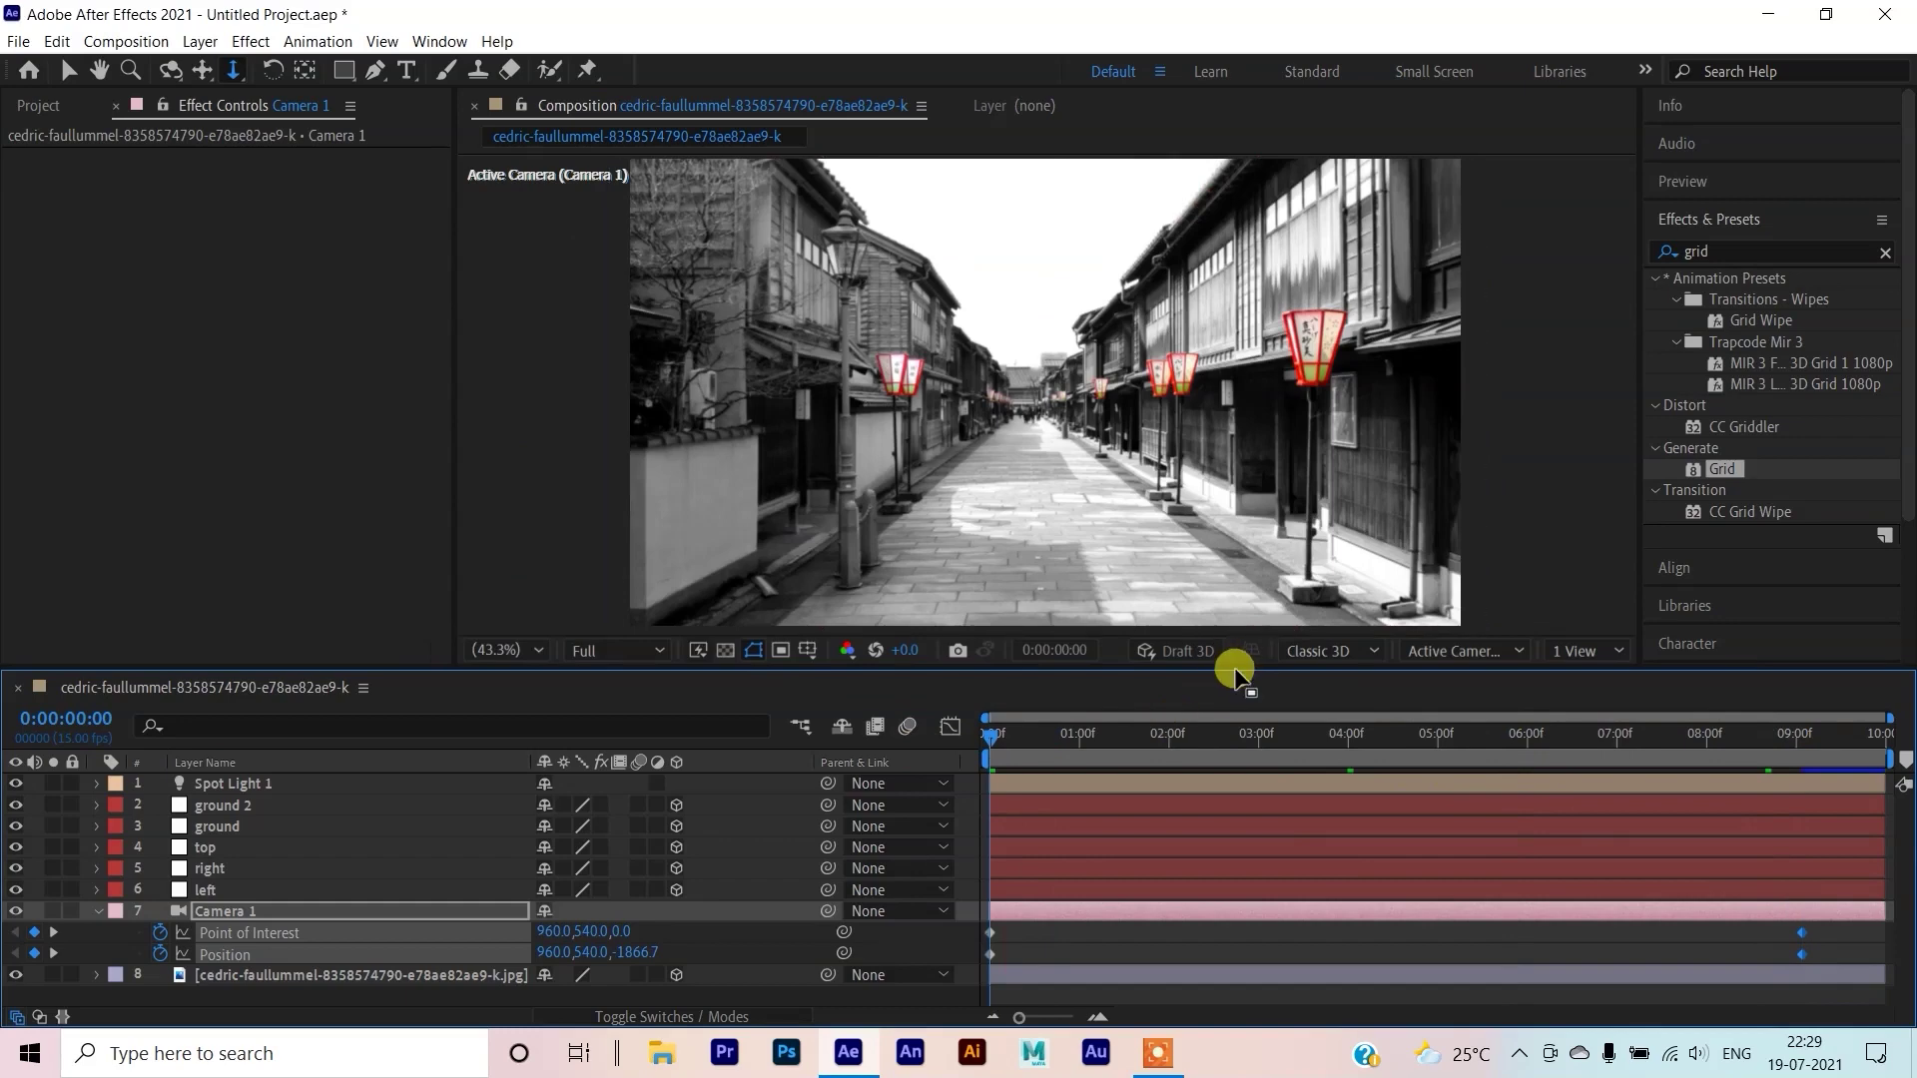
{"action": "key", "text": "space"}
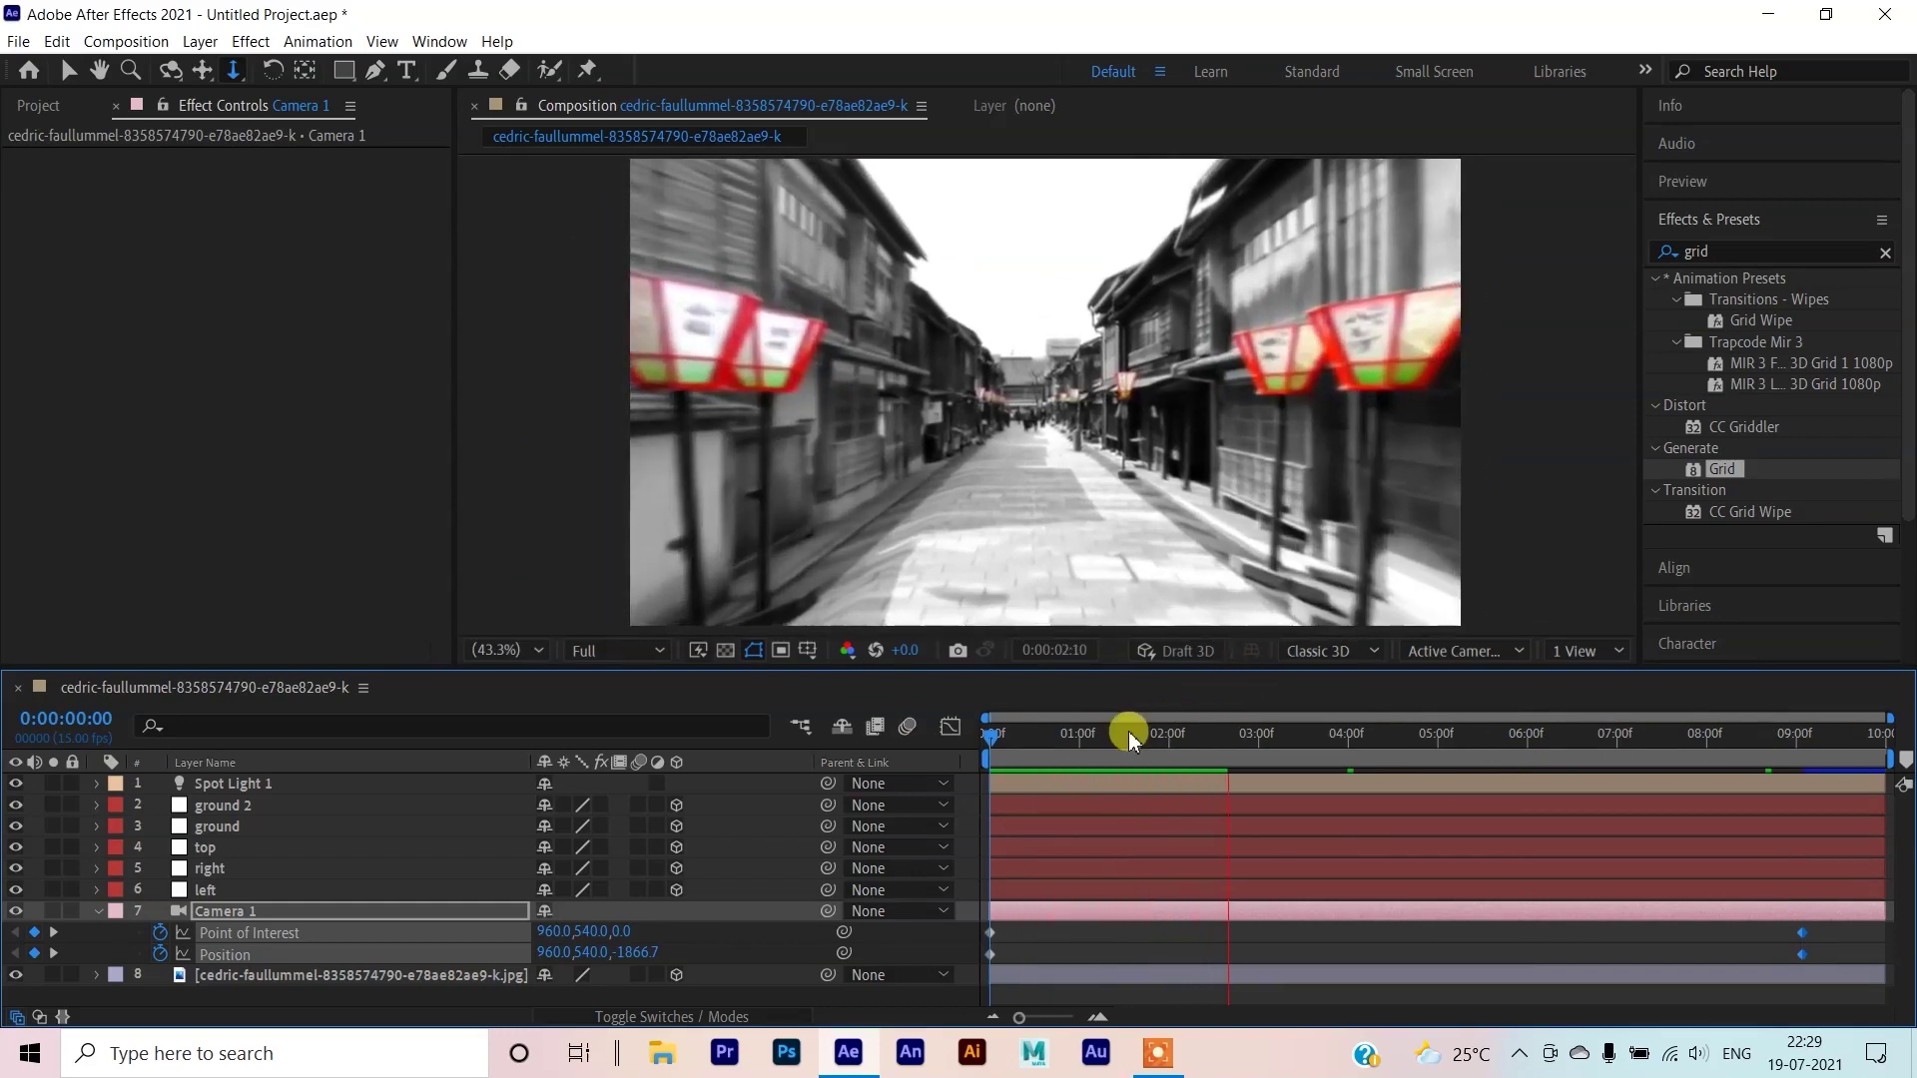
{"action": "left_click", "coordinate": [1032, 756]}
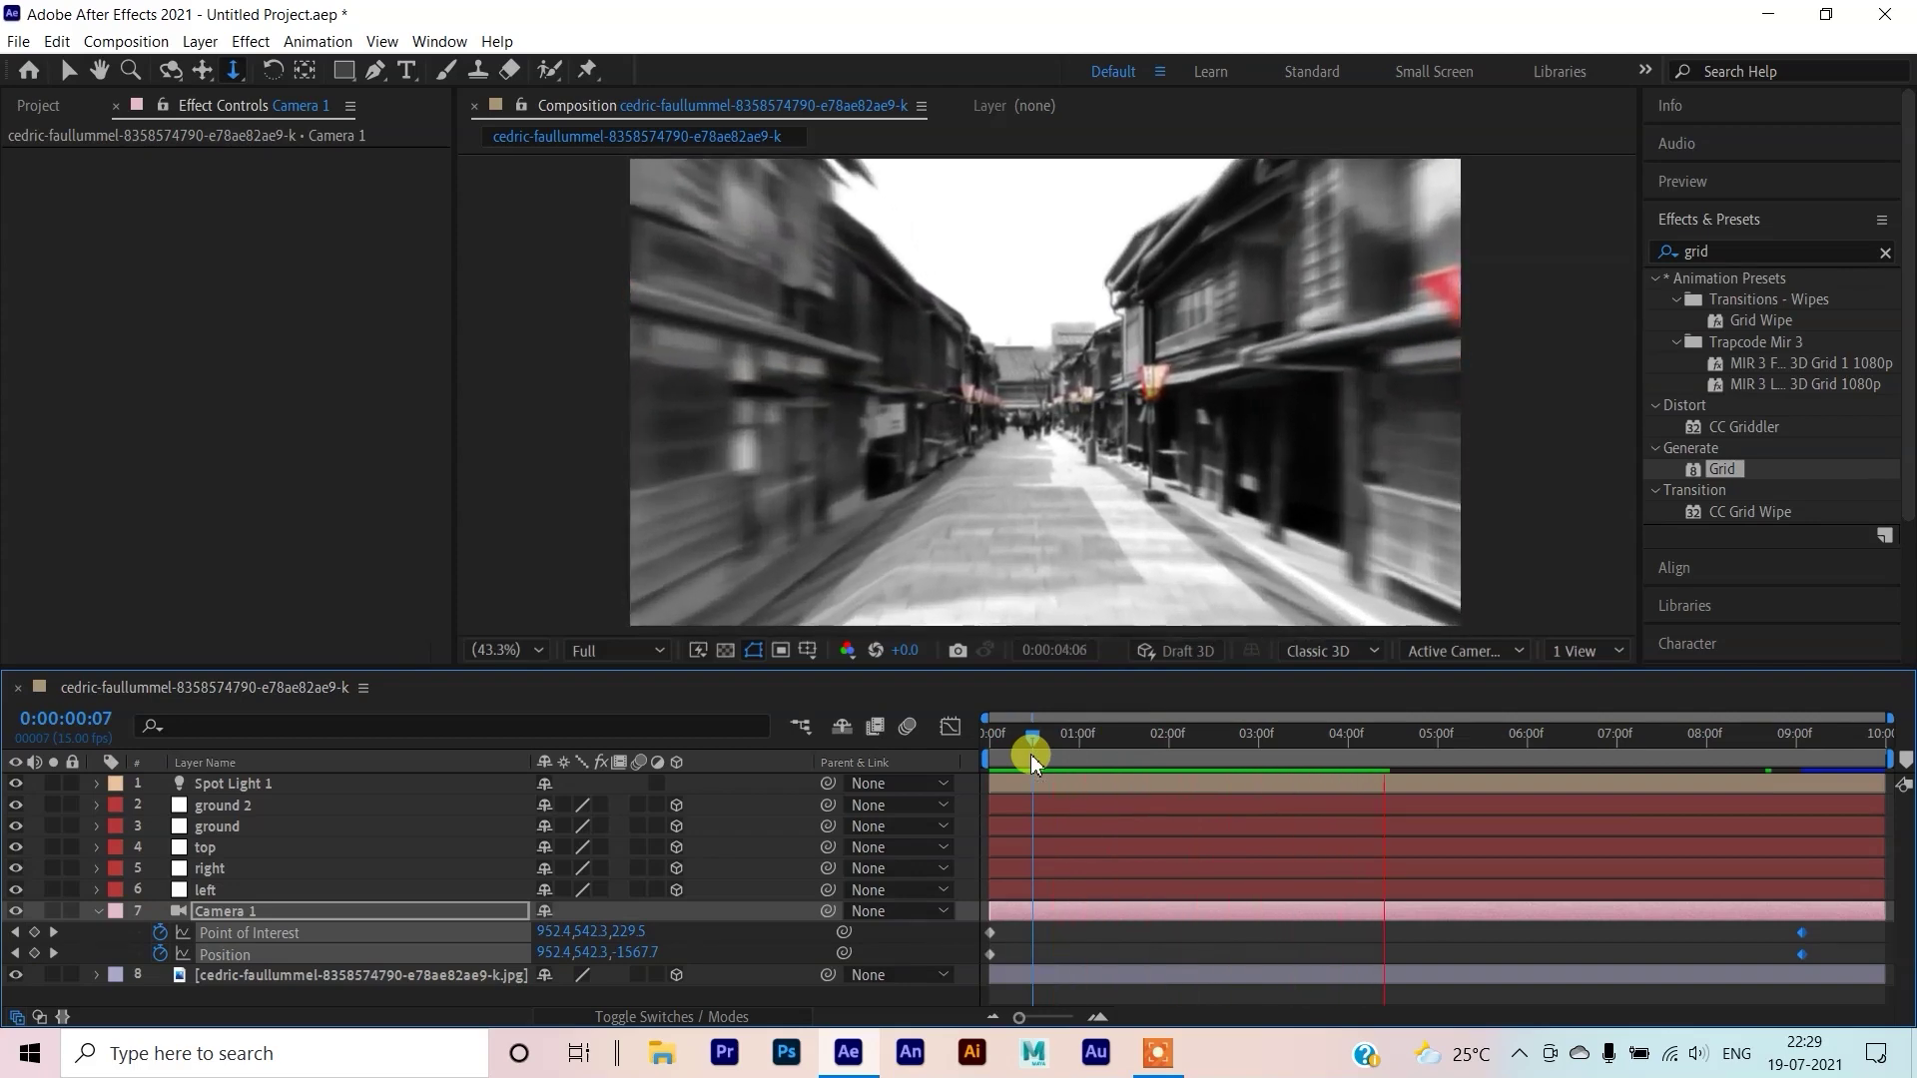
{"action": "left_click_drag", "start_coordinate": [1031, 753], "coordinate": [984, 756]}
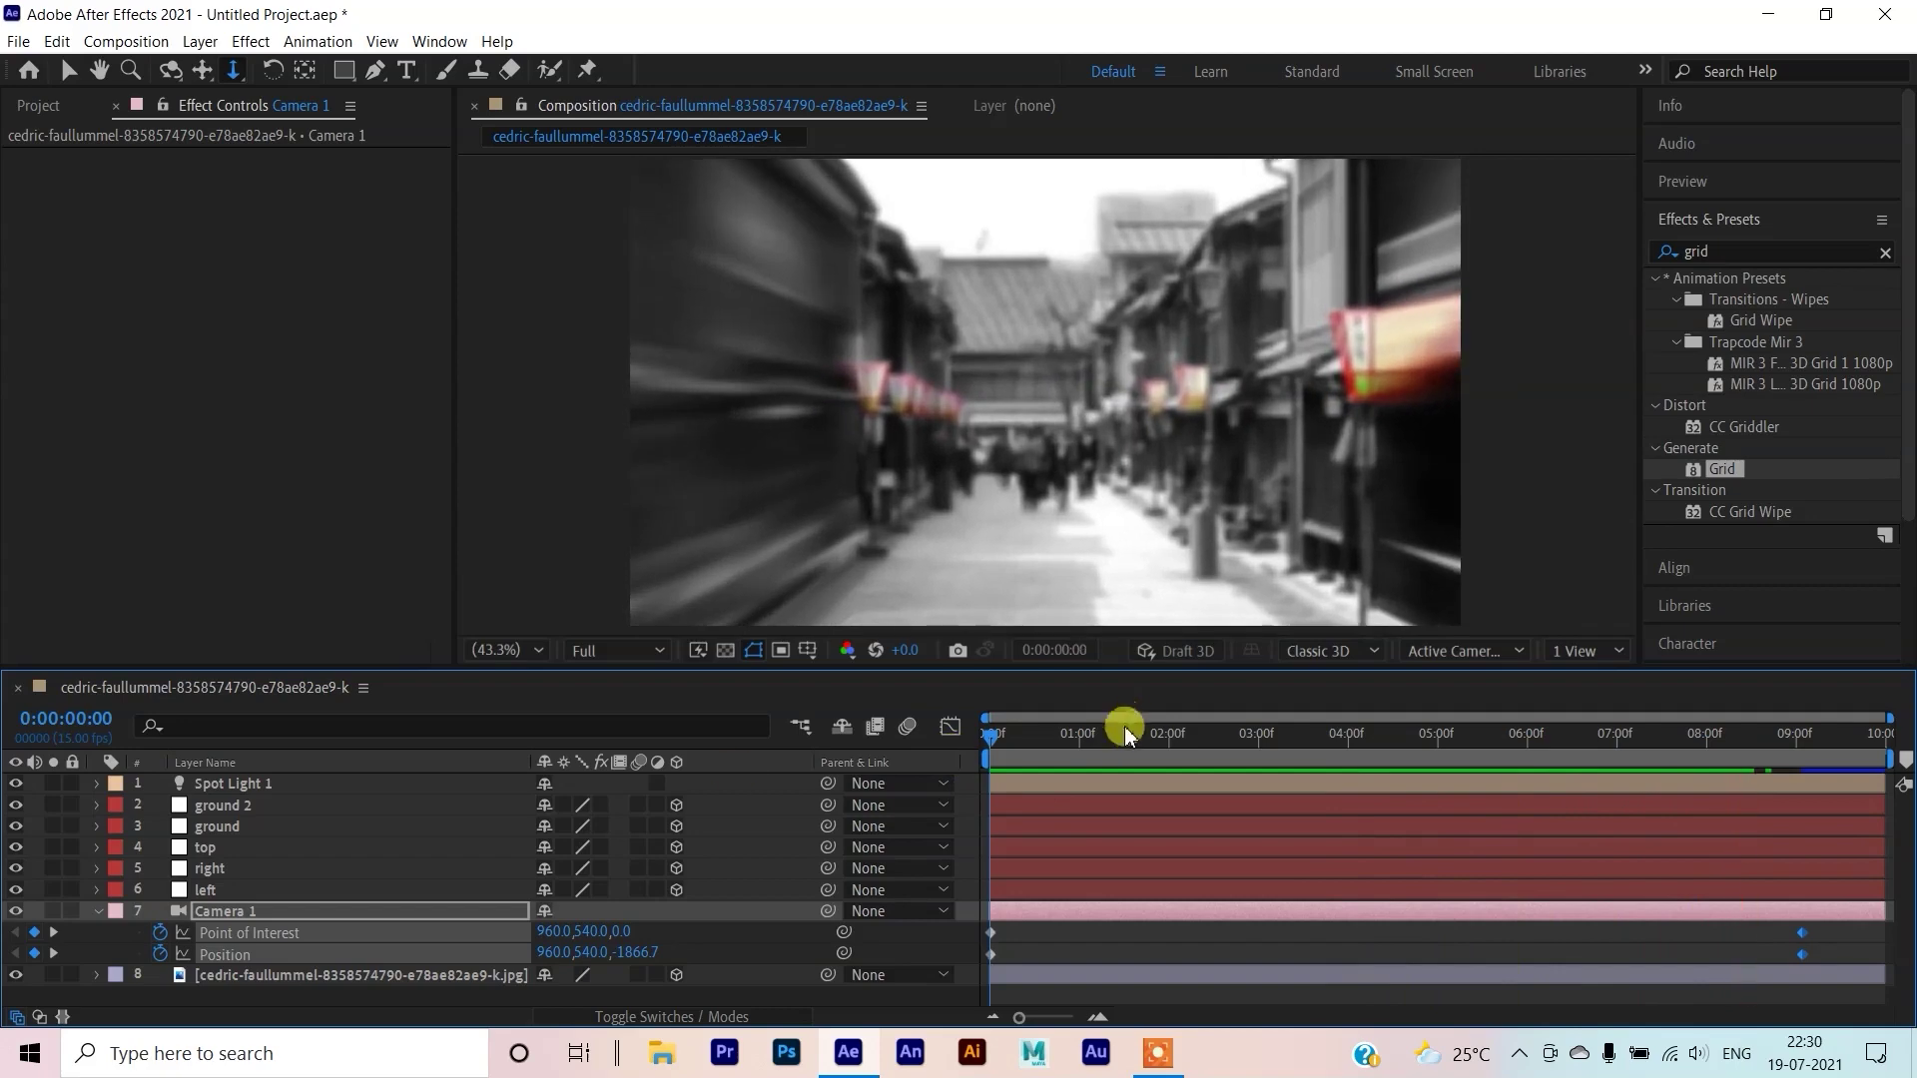
{"action": "key", "text": "space"}
{"action": "left_click_drag", "start_coordinate": [1645, 744], "coordinate": [905, 597]}
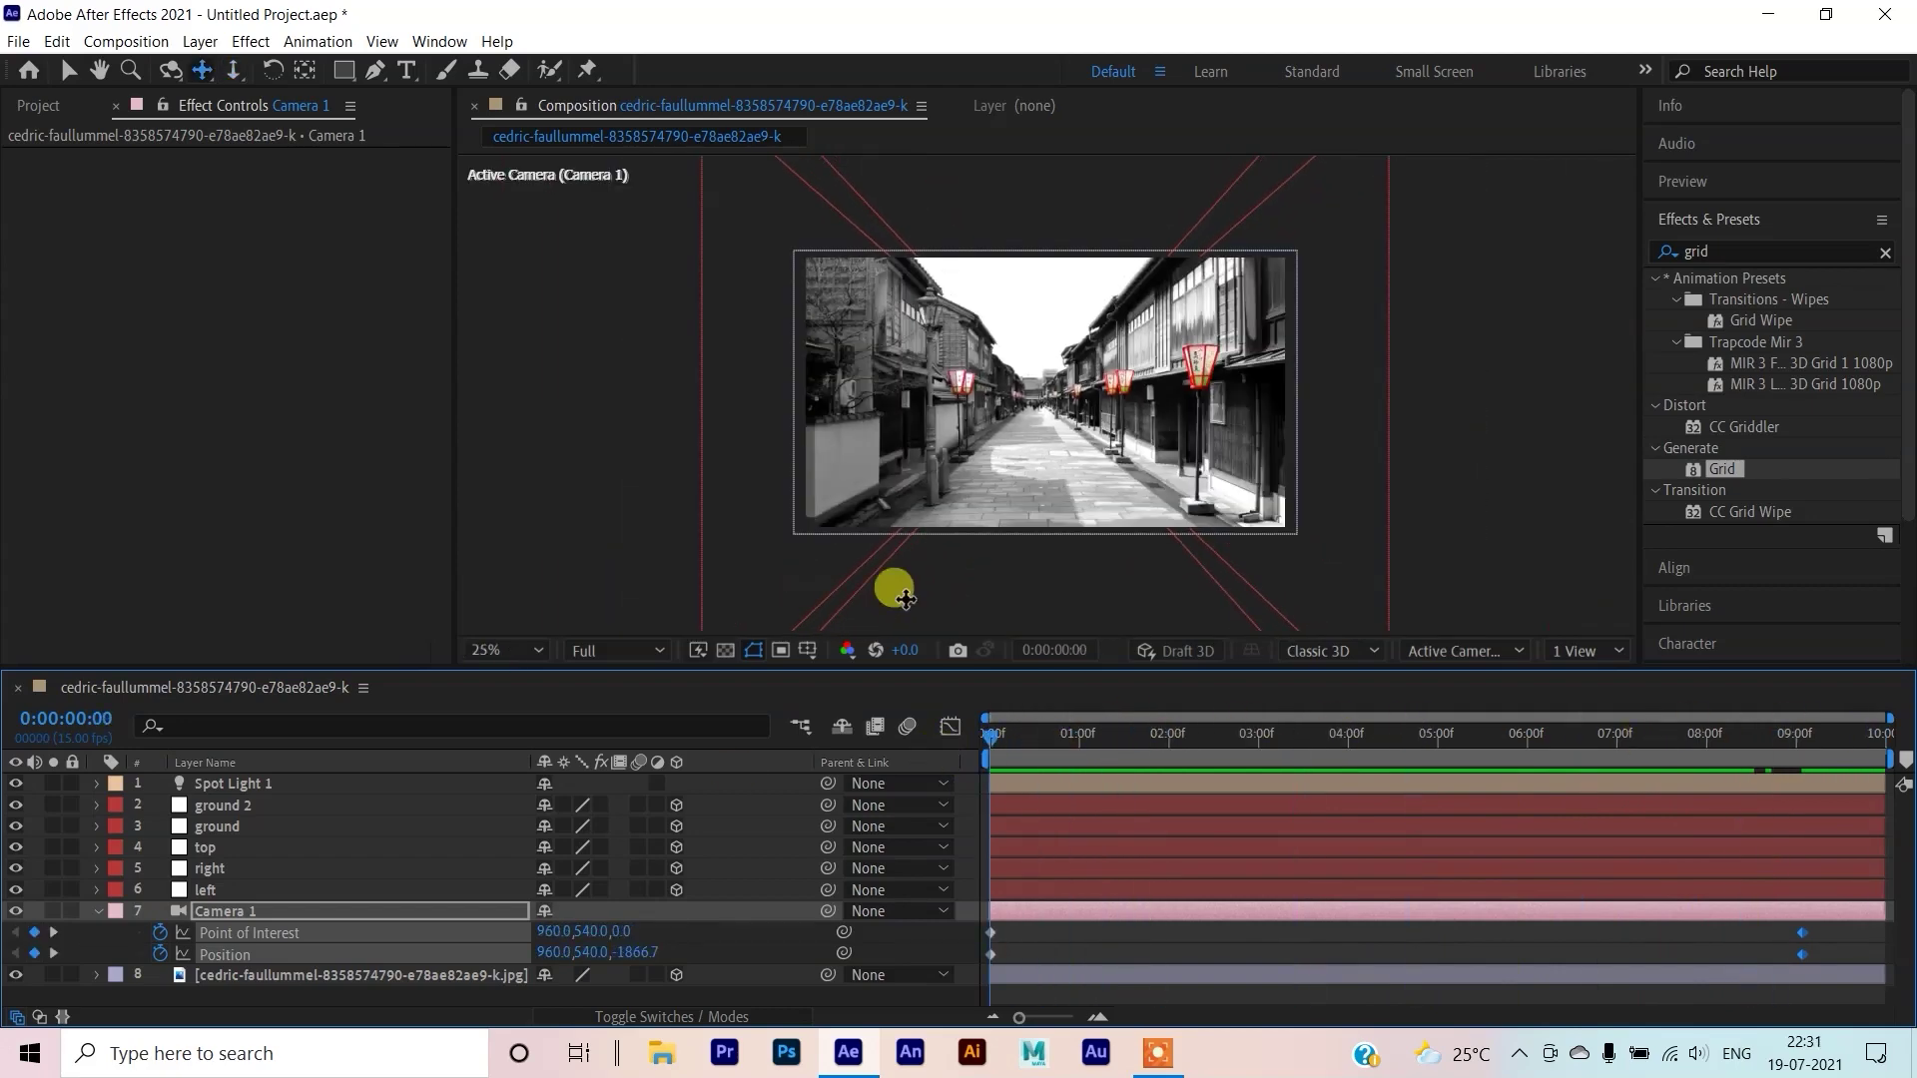